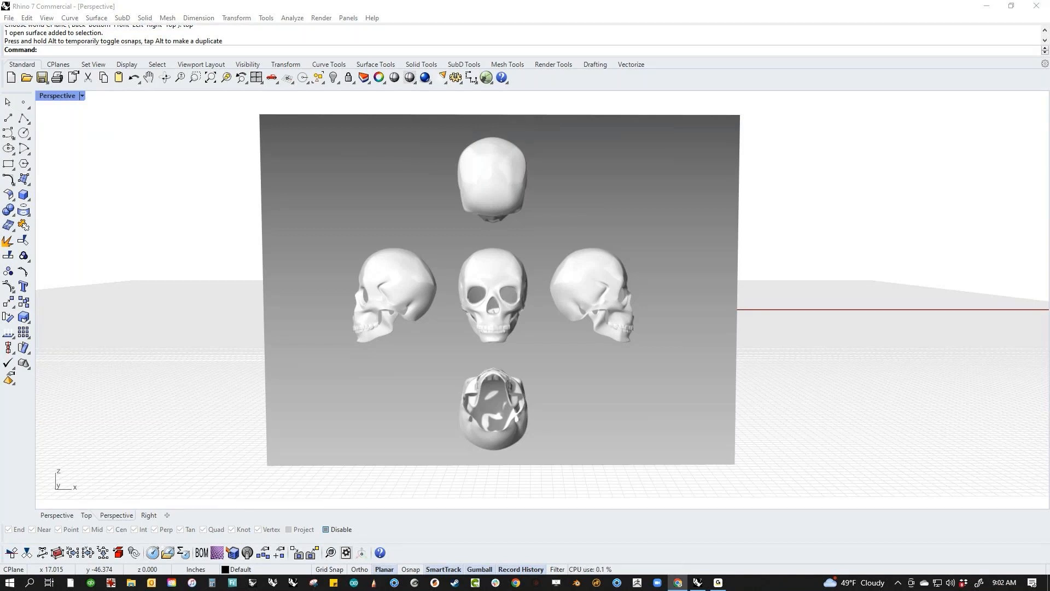
Bring up the "Sub D challenge 3!" post on the Rhino forum in the browser and copy its web address.
left_click_drag(1049, 33, 353, 28)
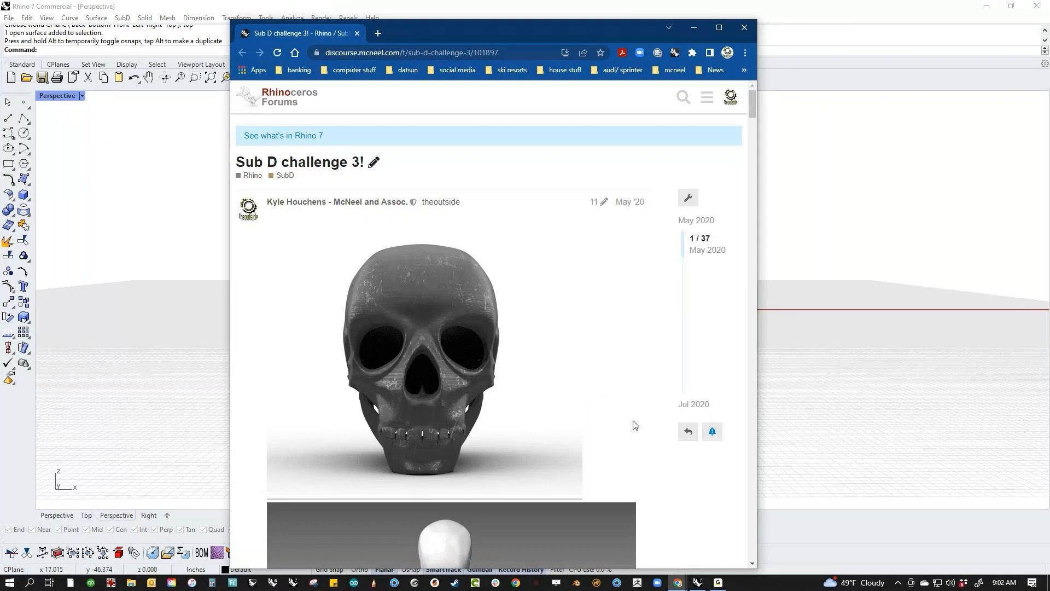
scroll(604, 399, "down", 1)
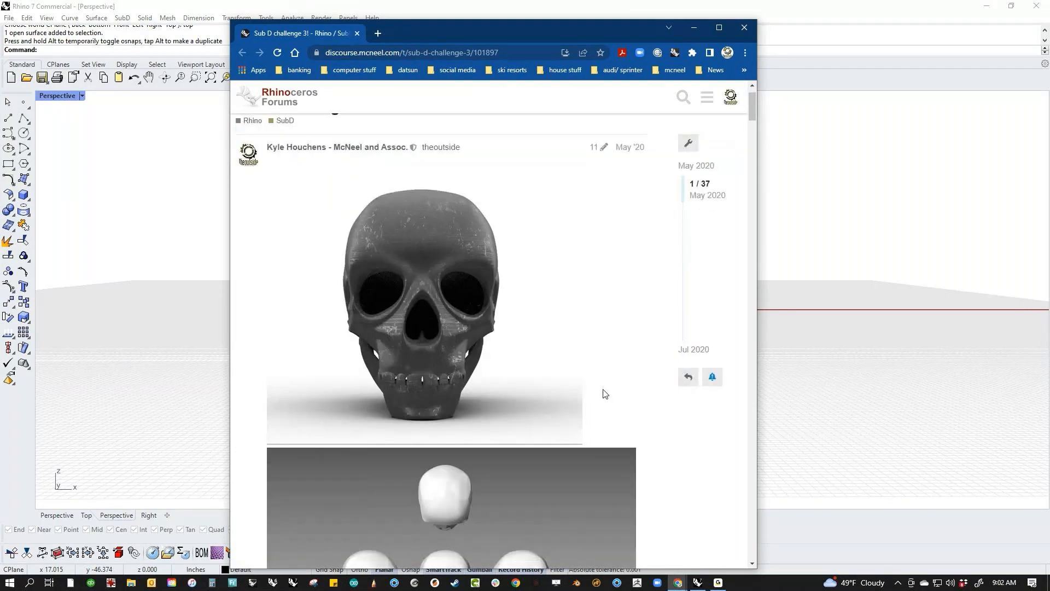
scroll(604, 394, "down", 1)
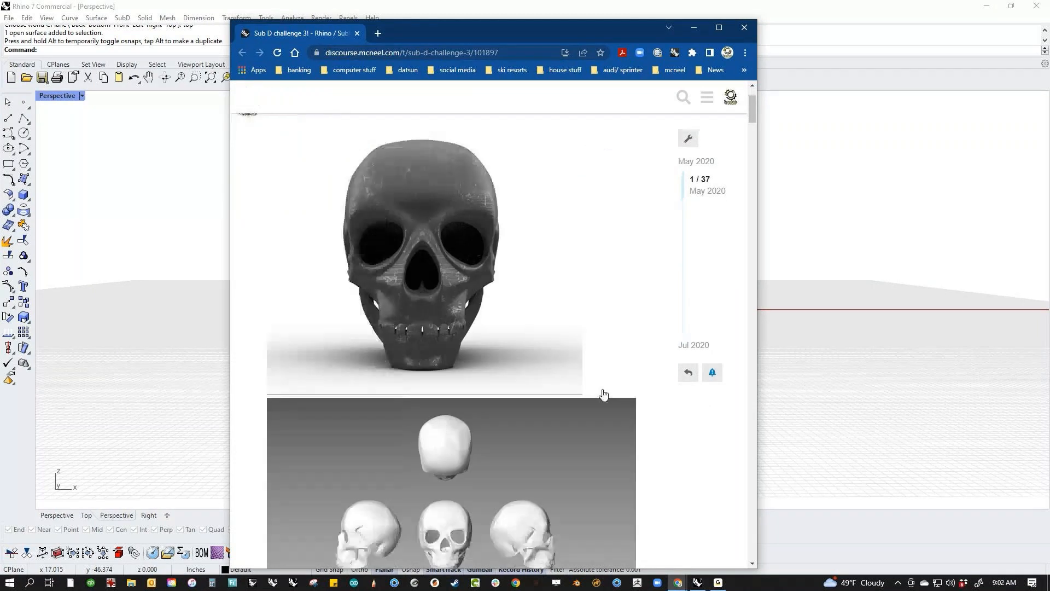
scroll(604, 394, "up", 2)
right_click(510, 54)
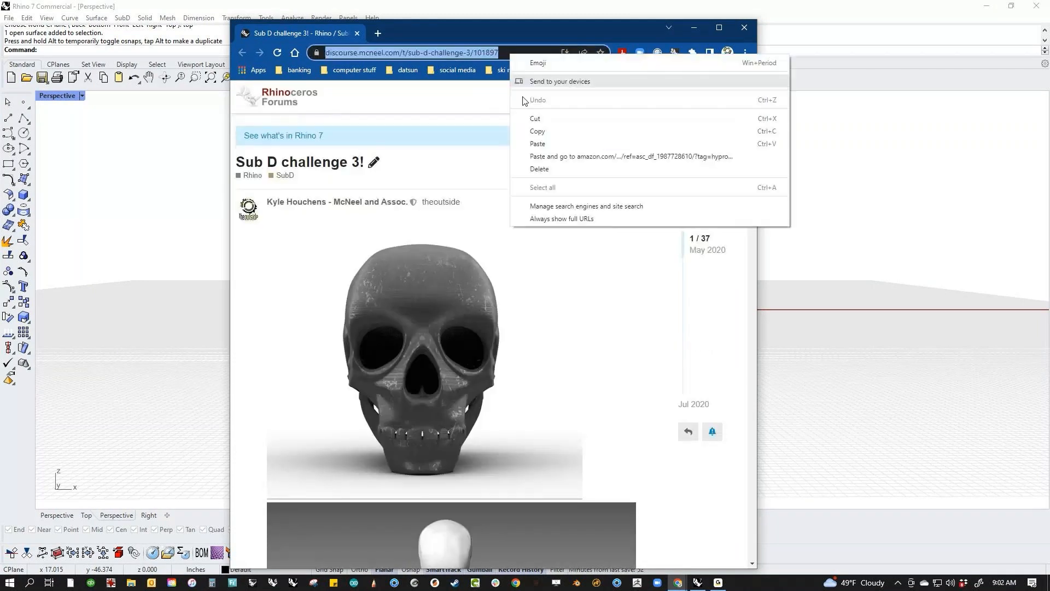
left_click(541, 132)
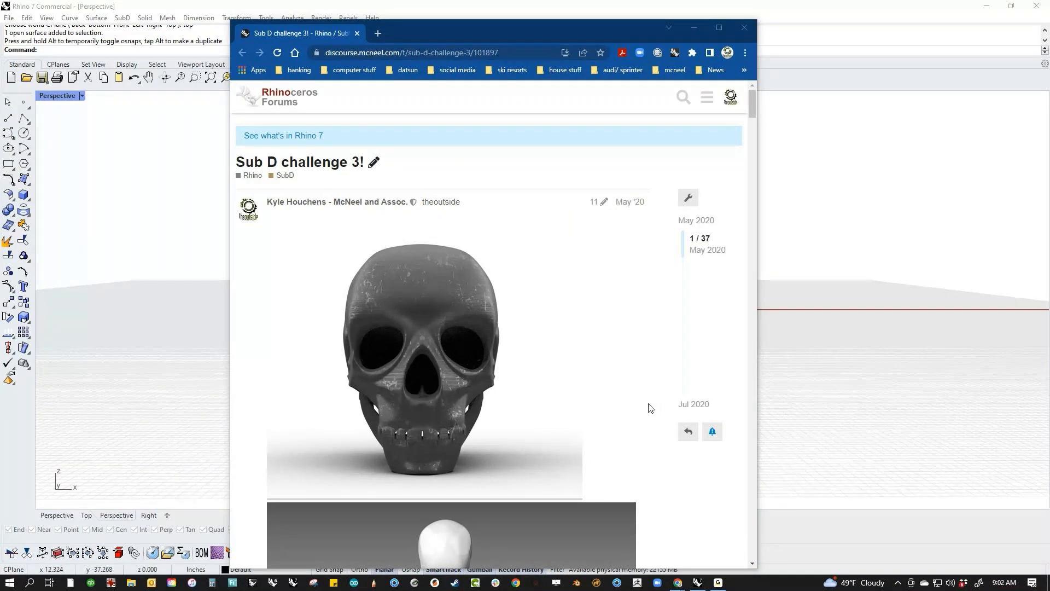
Open the SubD Challenges master list linked from the post and copy its web address.
scroll(642, 409, "down", 8)
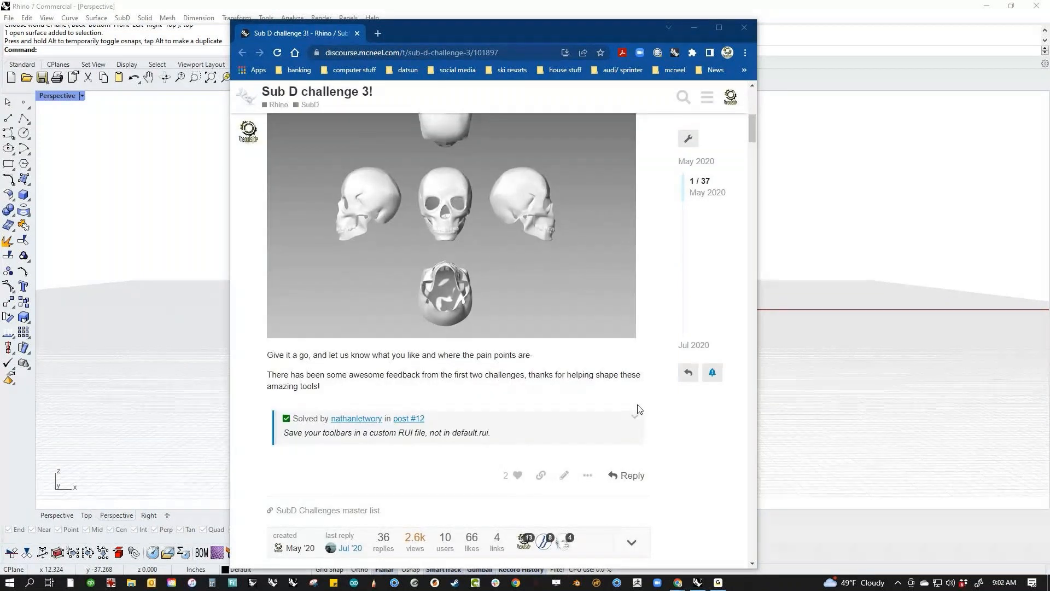
left_click(331, 510)
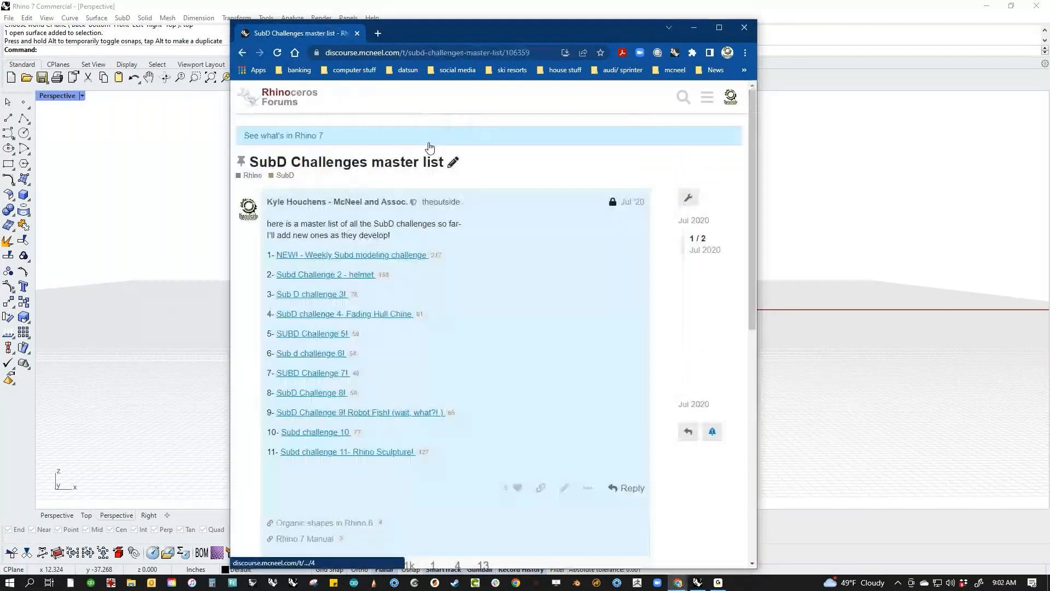
right_click(457, 53)
left_click(494, 131)
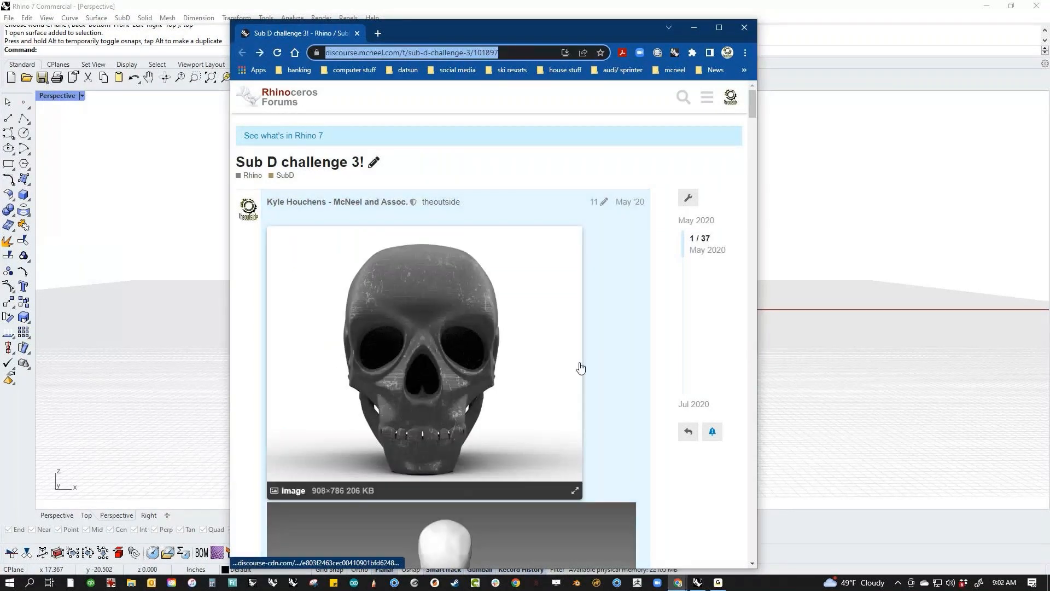
Examine the skull render and the five-view reference image in the Sub D challenge 3 post, and put the browser away.
scroll(581, 367, "down", 2)
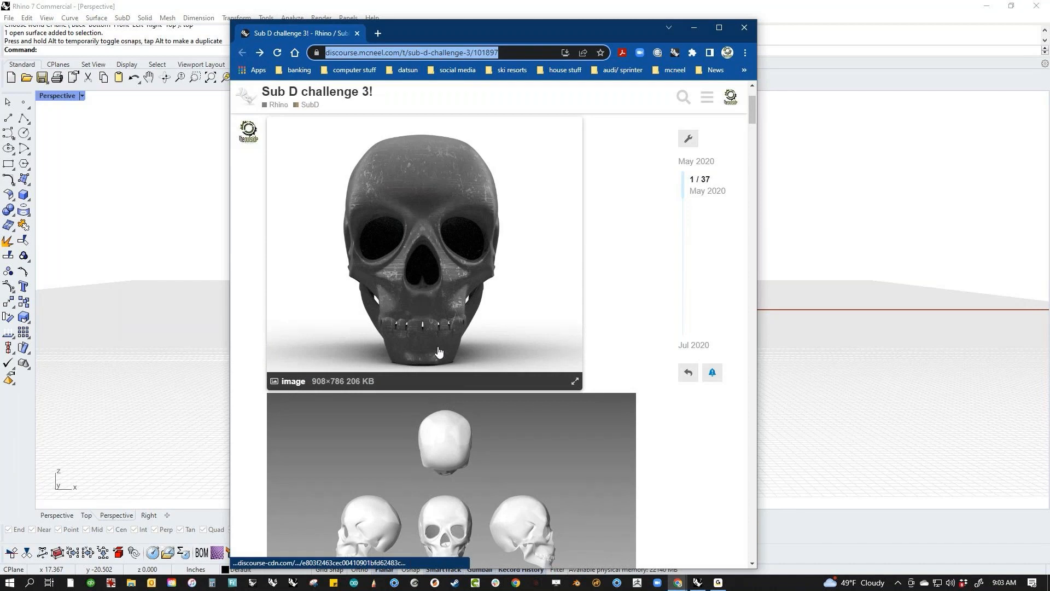
scroll(629, 317, "down", 1)
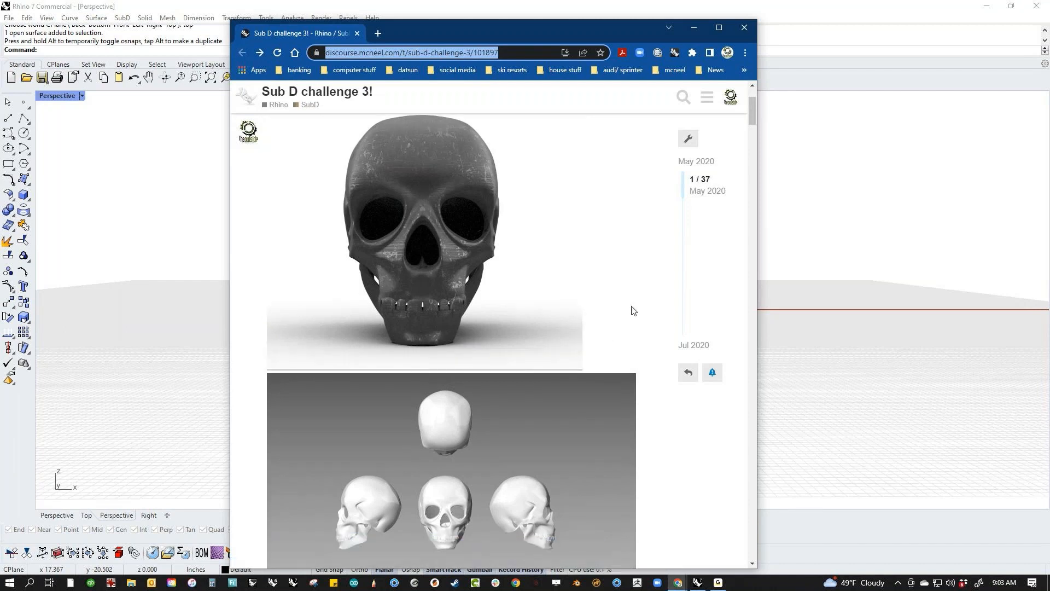
scroll(632, 311, "down", 3)
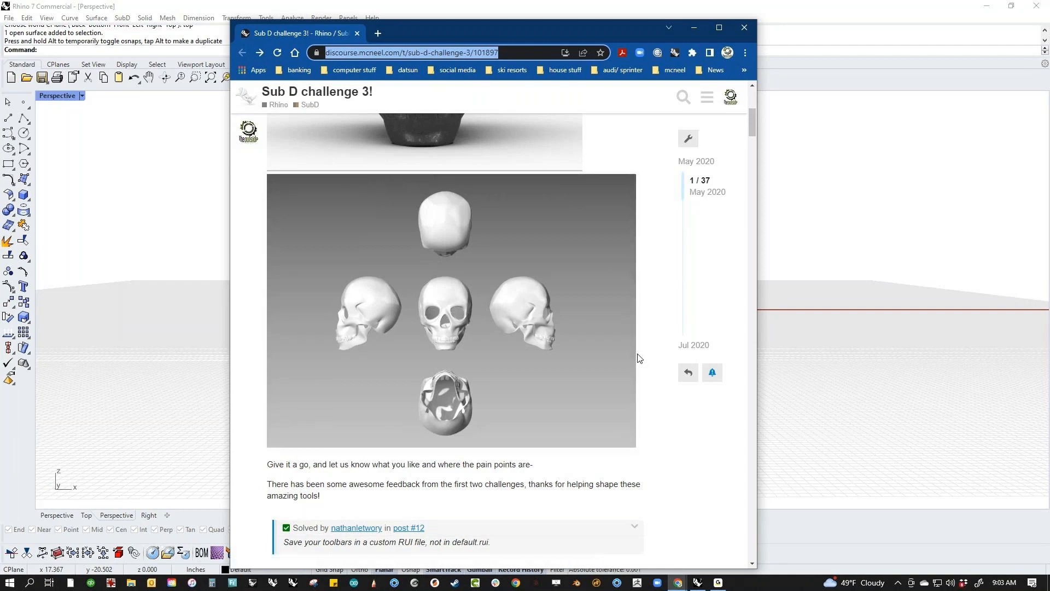
scroll(639, 359, "up", 4)
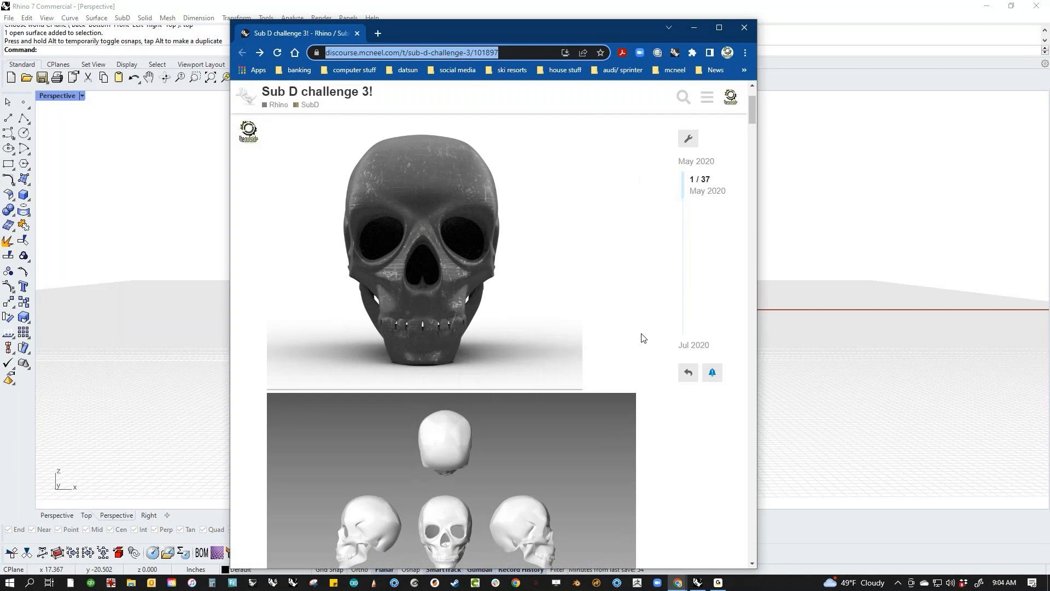
left_click(694, 28)
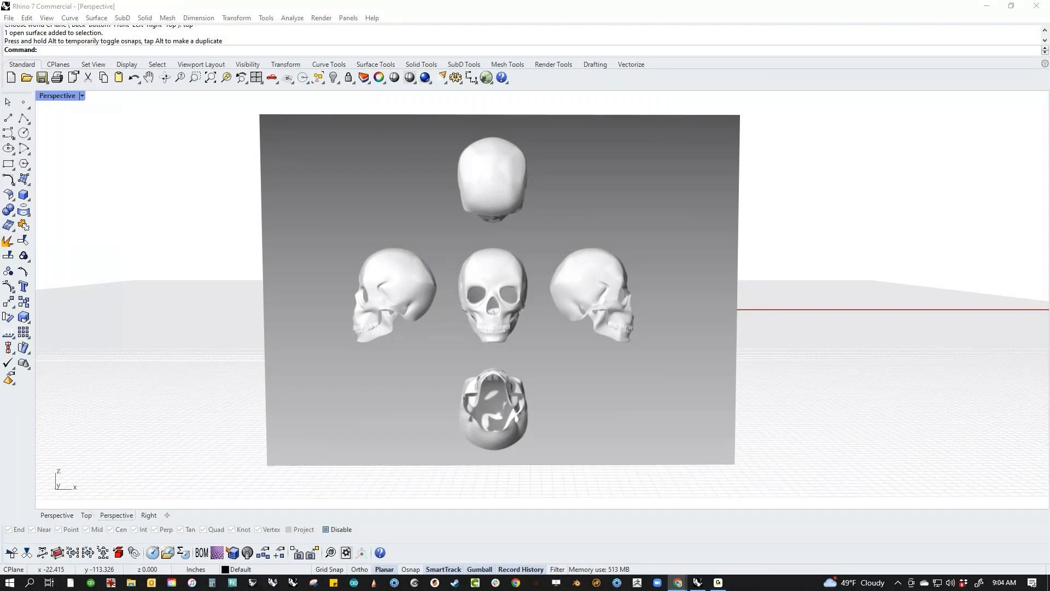
Bring up the Amazon page for The Pushing Points Topology Workbook: Volume 01 and look through the book's details.
left_click_drag(1049, 38, 290, 36)
left_click(439, 53)
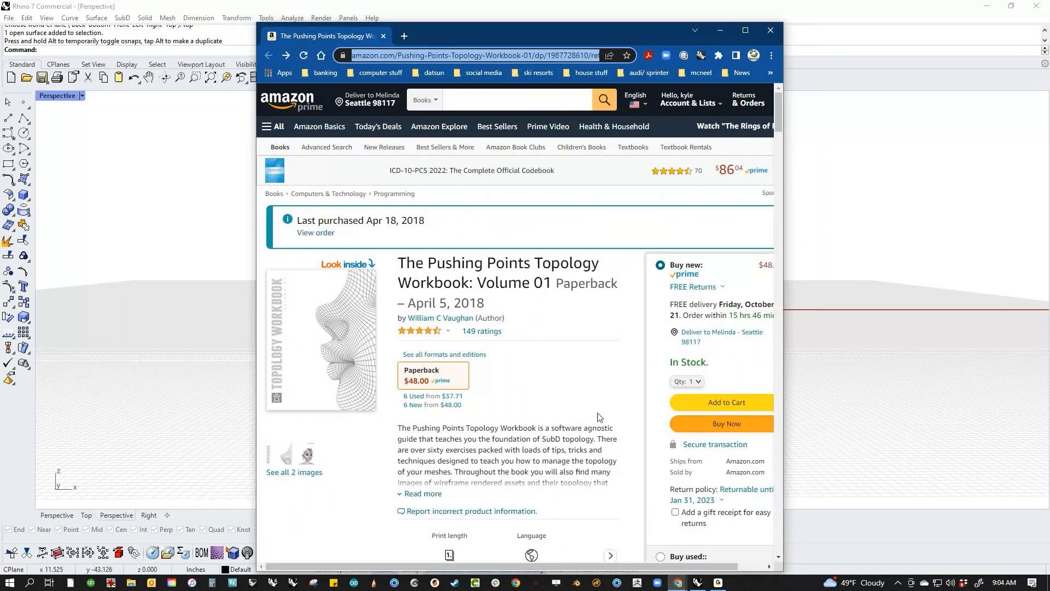
left_click(836, 390)
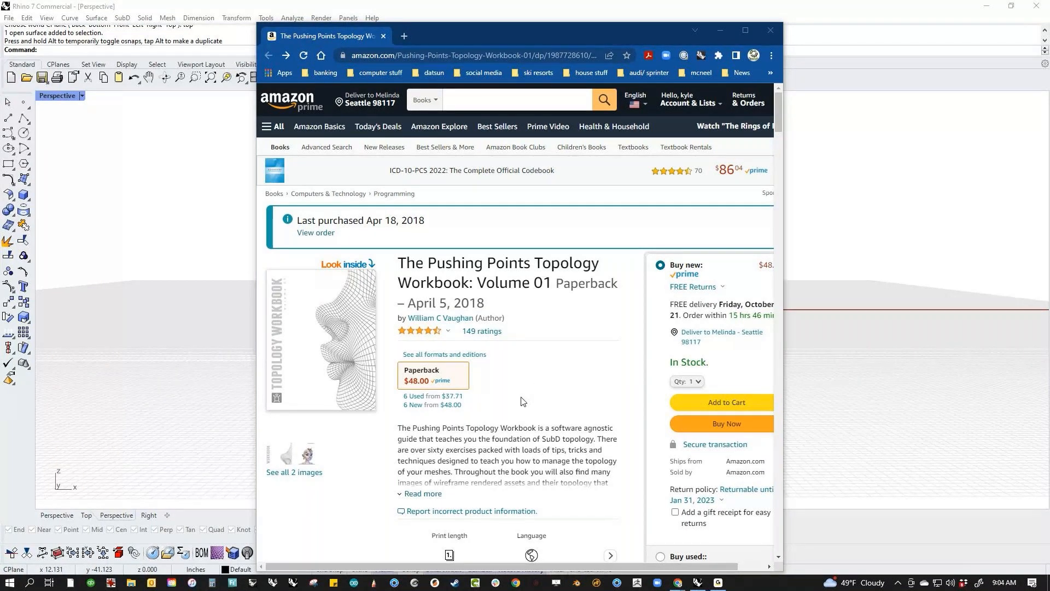
scroll(522, 402, "down", 1)
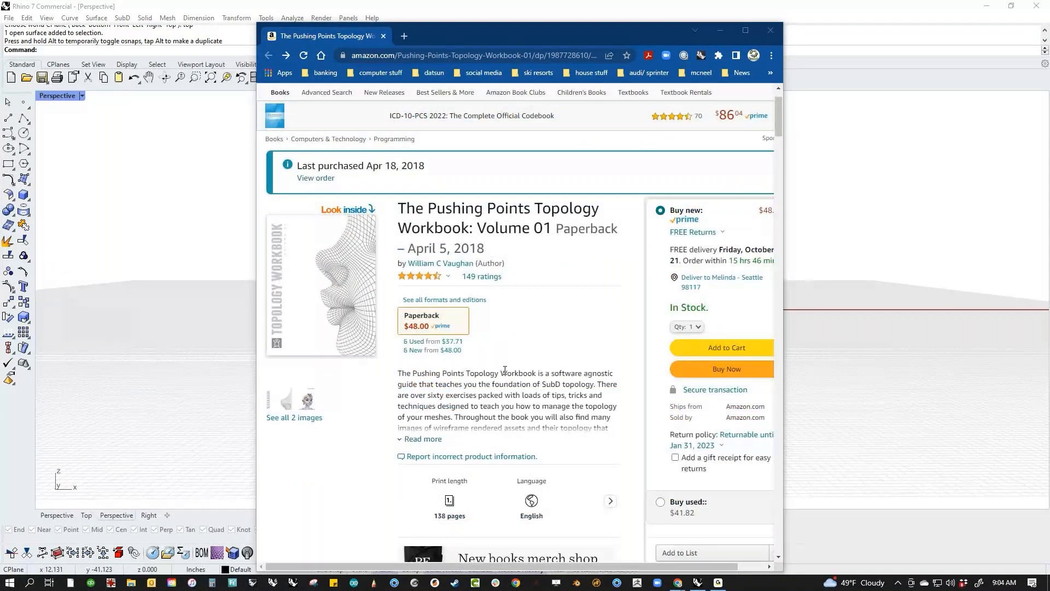
scroll(504, 370, "down", 1)
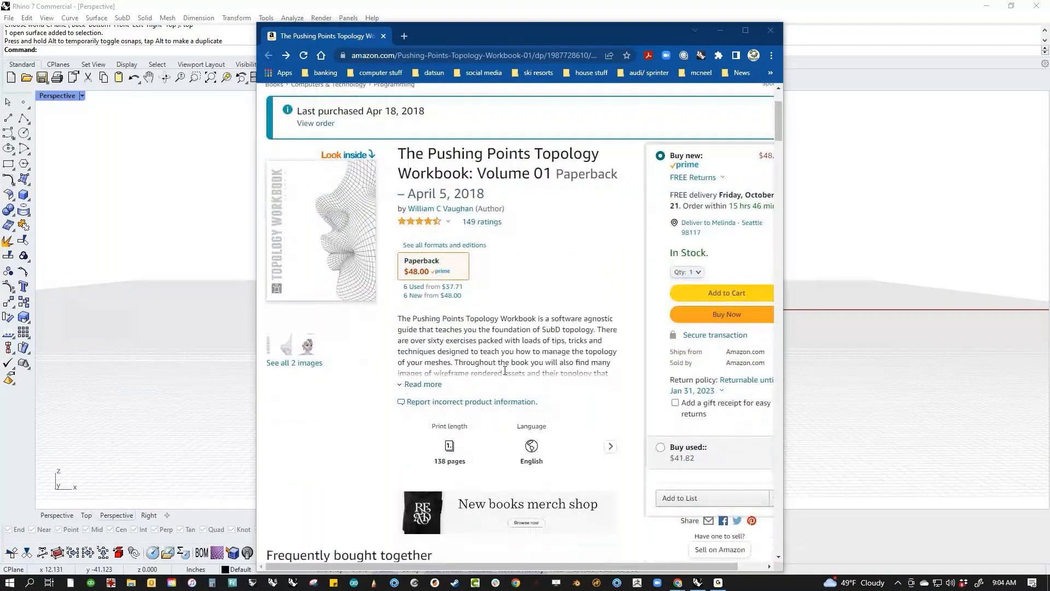
scroll(504, 370, "down", 1)
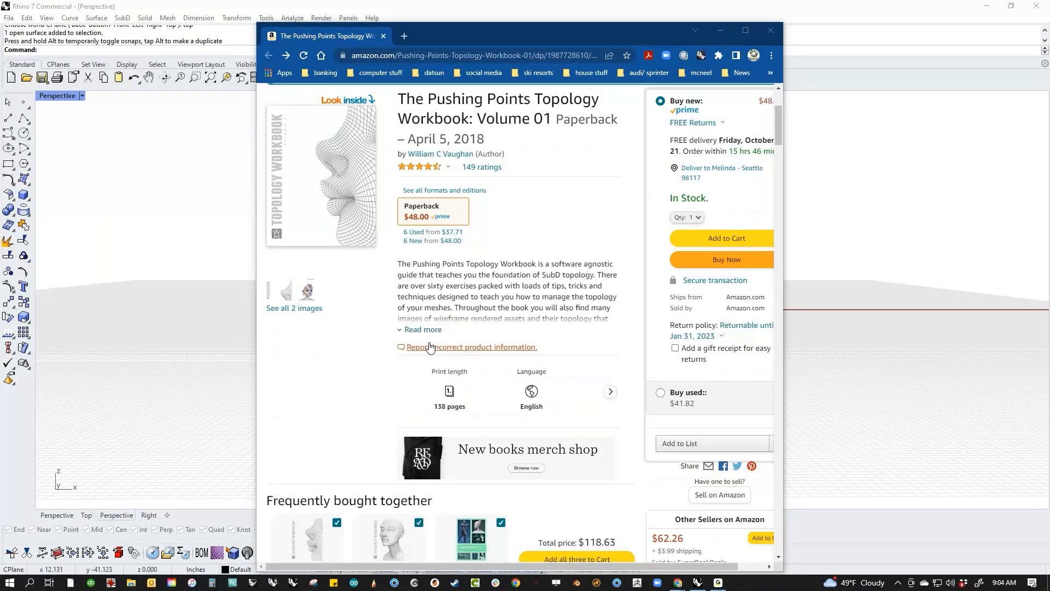
scroll(430, 347, "down", 1)
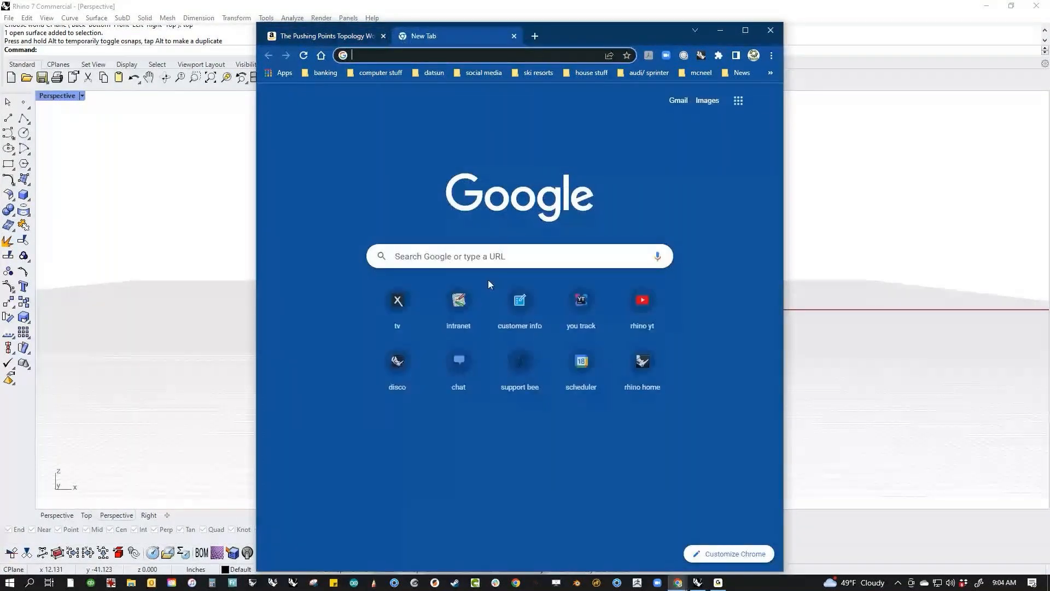
Open the Rhinoceros3d YouTube channel in a new browser tab and switch to the channel's own account.
left_click(619, 292)
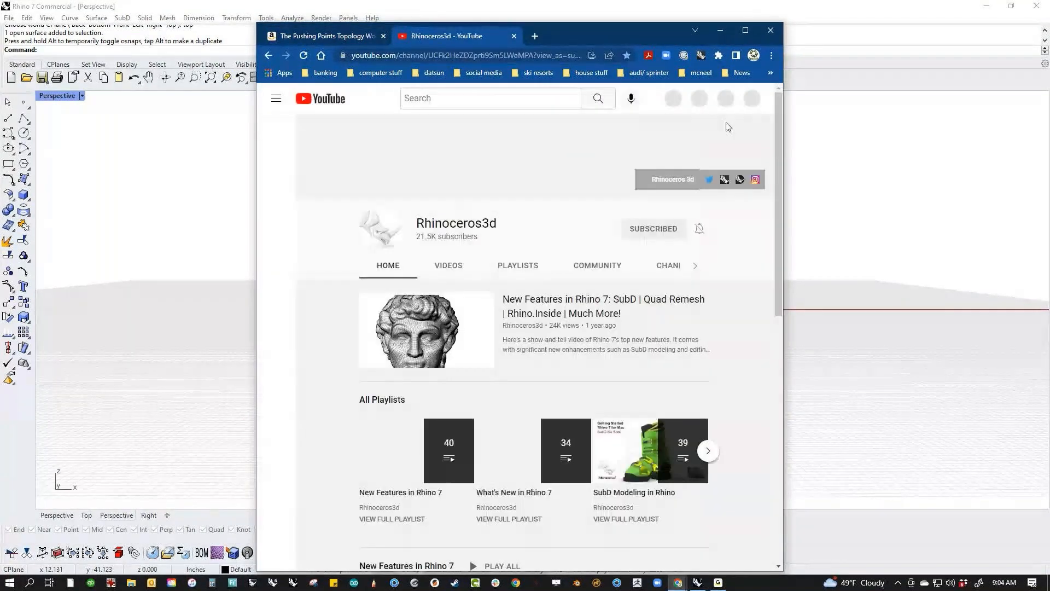
left_click(749, 104)
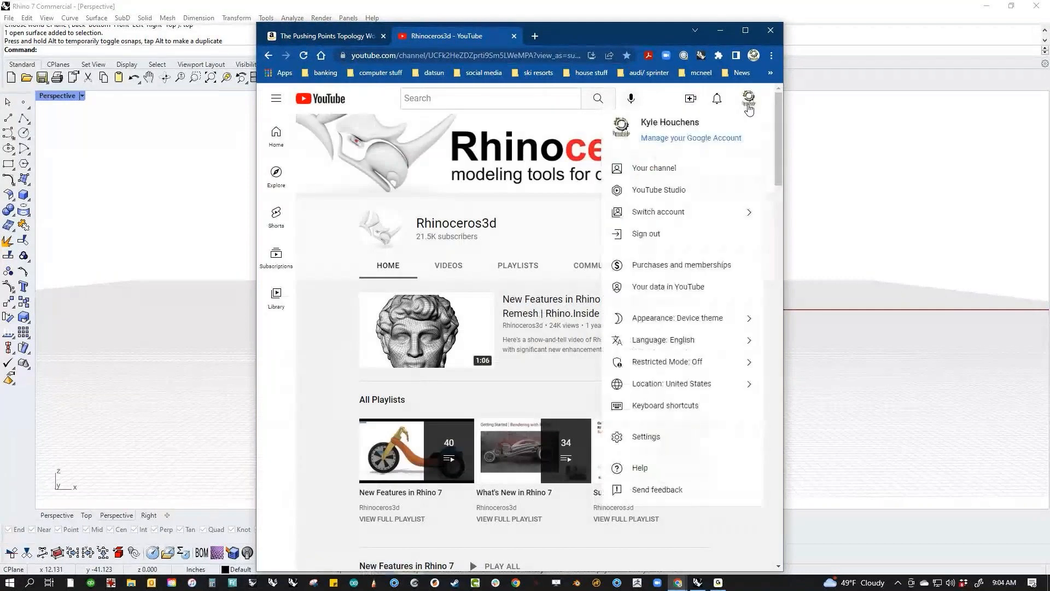
left_click(689, 213)
left_click(678, 246)
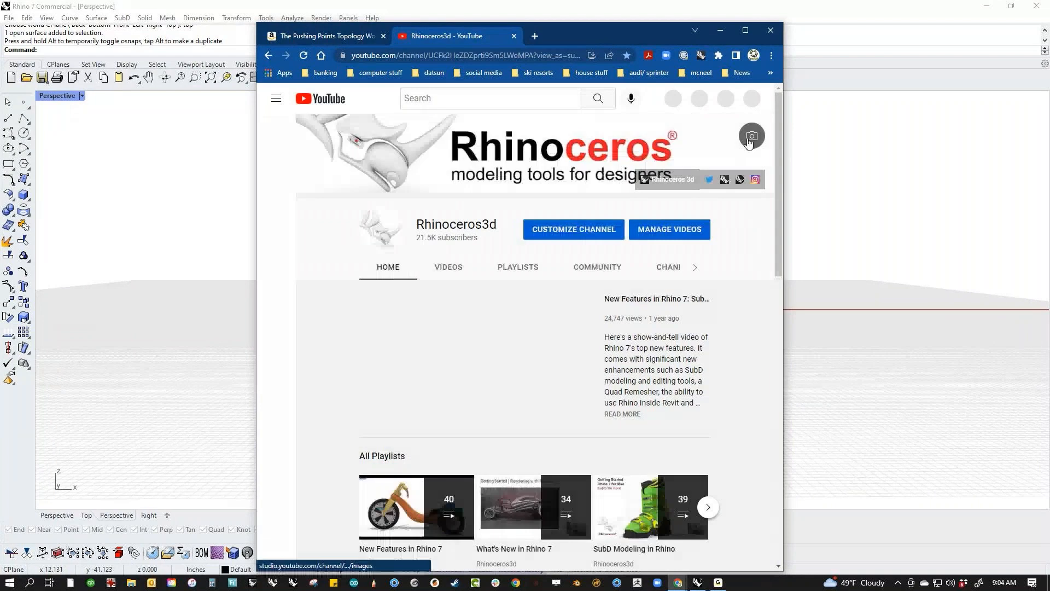
Search the Rhinoceros3d channel's videos for "rule of three".
left_click(697, 271)
left_click(696, 268)
left_click(521, 270)
type("rule of t")
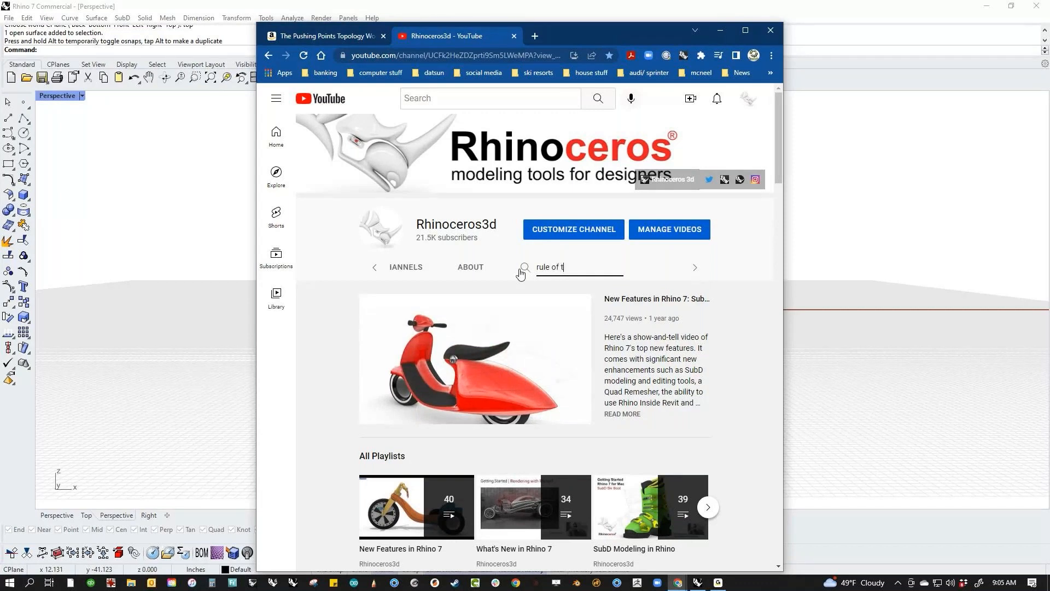
type("hree")
key("Return")
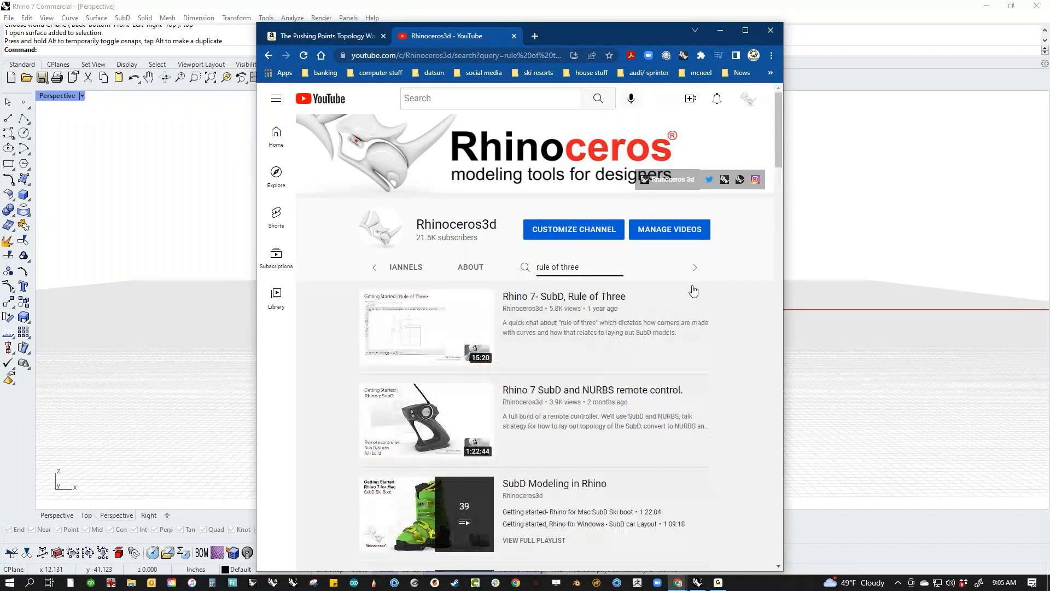
Open the video "Rhino 7- SubD, Rule of Three" and copy its share link.
left_click(704, 301)
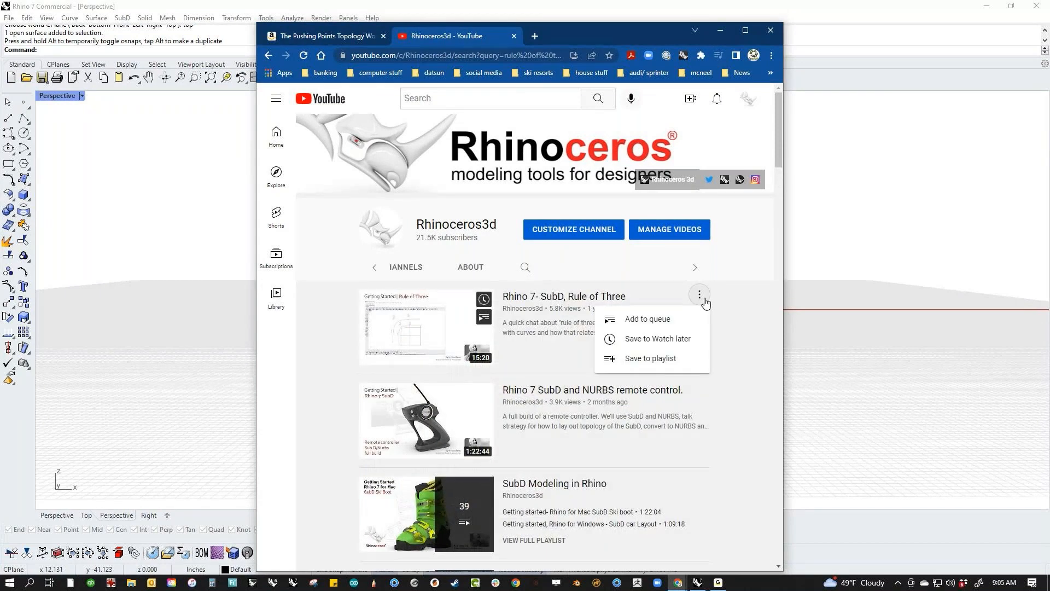
left_click(423, 322)
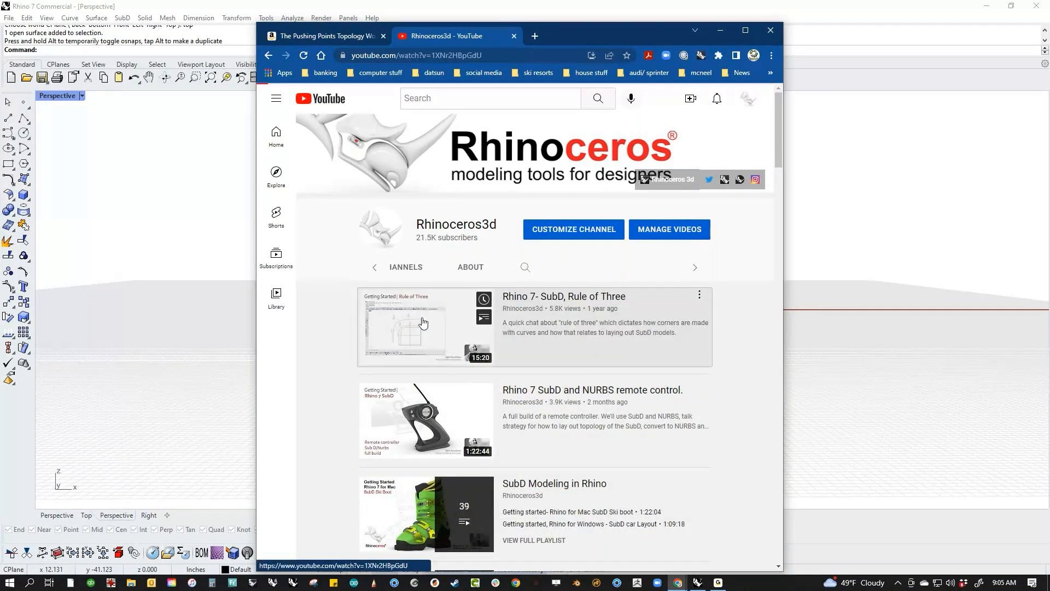
left_click(547, 449)
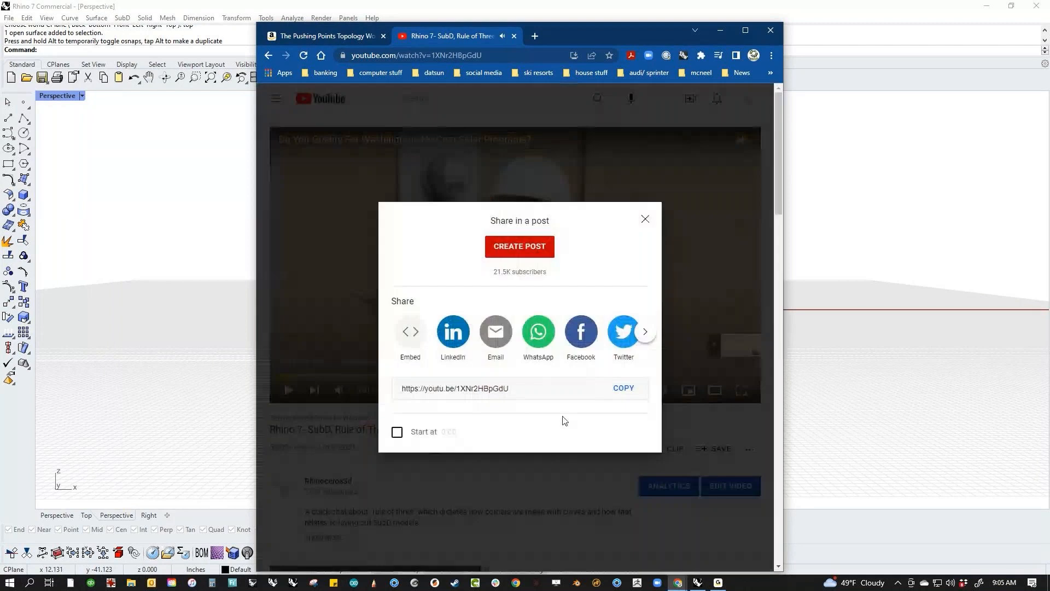
left_click(619, 389)
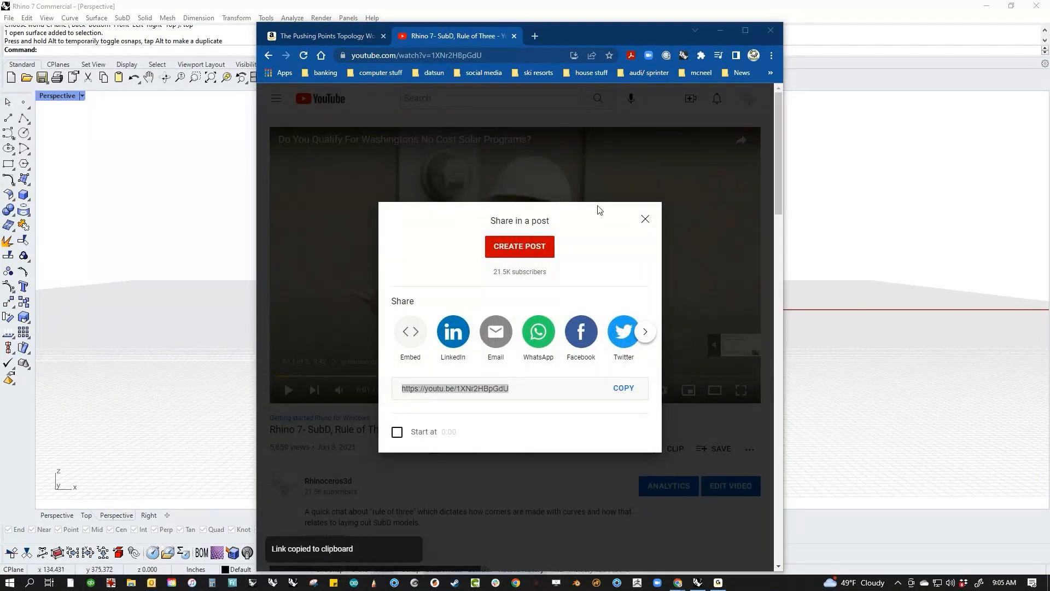
left_click(645, 220)
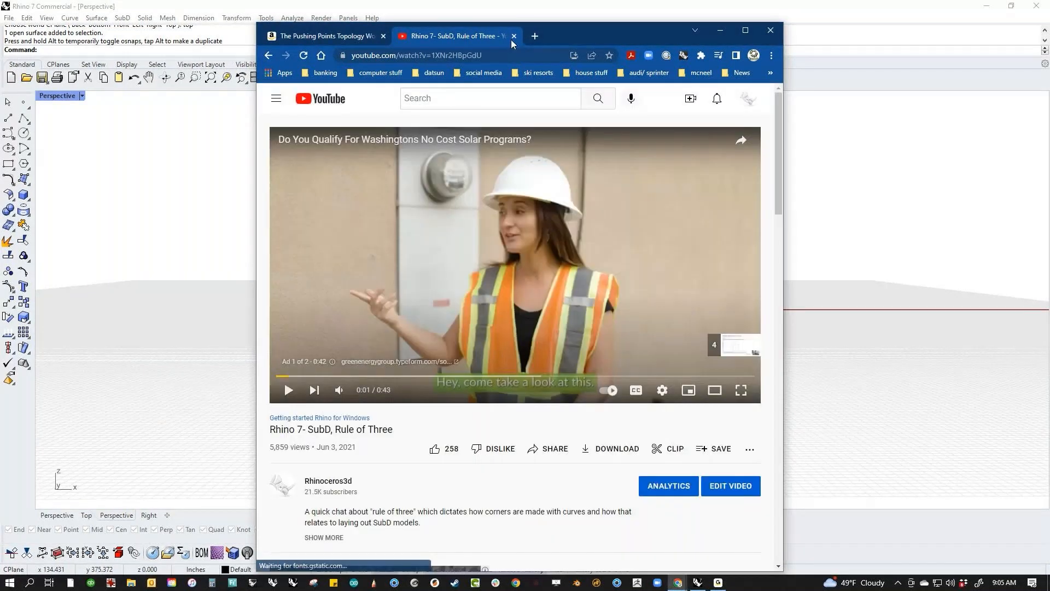
Close the video tab, then close the workbook page to return to Rhino.
left_click(514, 37)
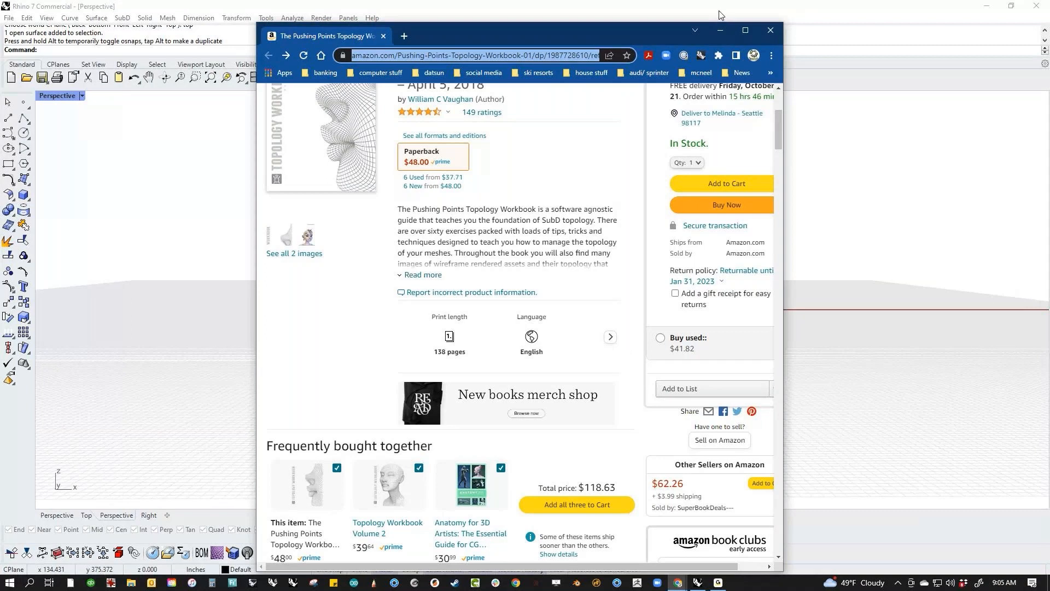
scroll(475, 378, "down", 3)
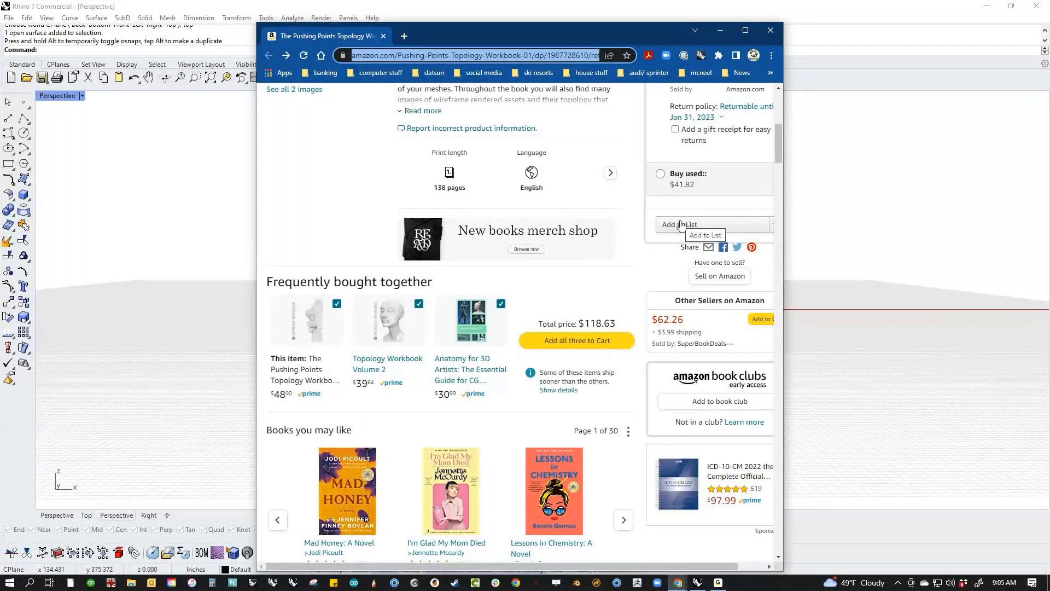
left_click(770, 30)
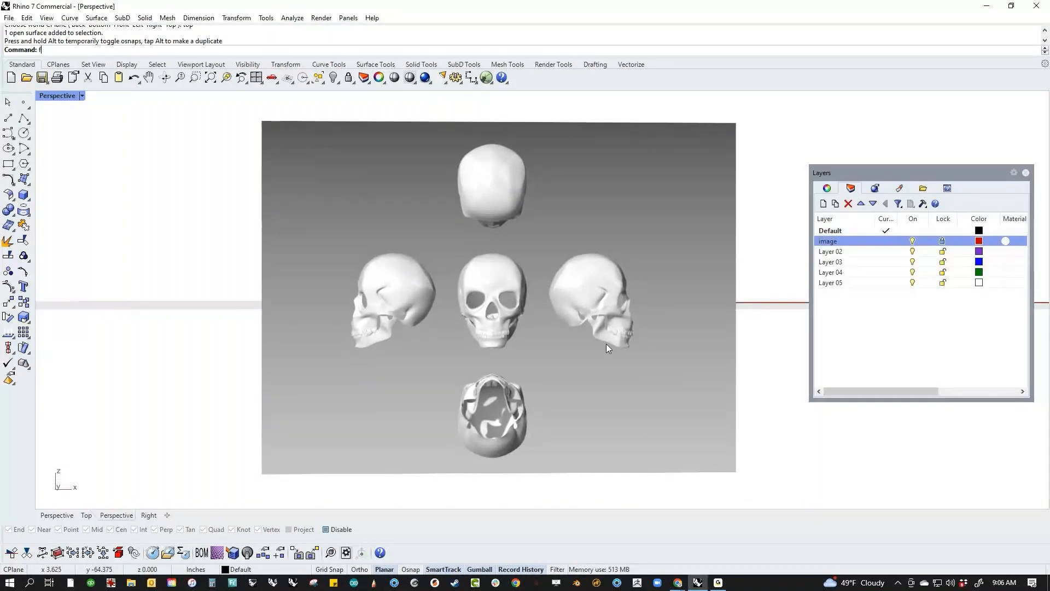
In the Front view, draw a degree-3 control point curve with five points left of the skull image, forming a rounded right-angle corner.
key("Return")
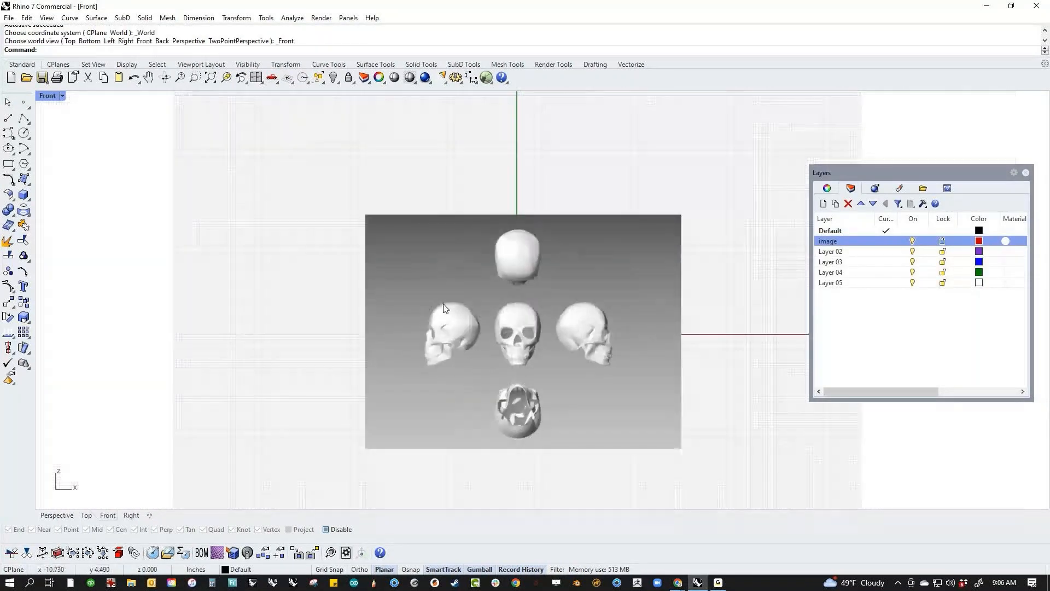
right_click_drag(216, 235, 253, 255)
type("c")
key("Return")
left_click(155, 377)
left_click(155, 262)
left_click(155, 178)
left_click(244, 177)
left_click(407, 177)
key("Return")
Turn on the new curve's control points and select the three points around its corner one after another.
left_click_drag(334, 145, 307, 239)
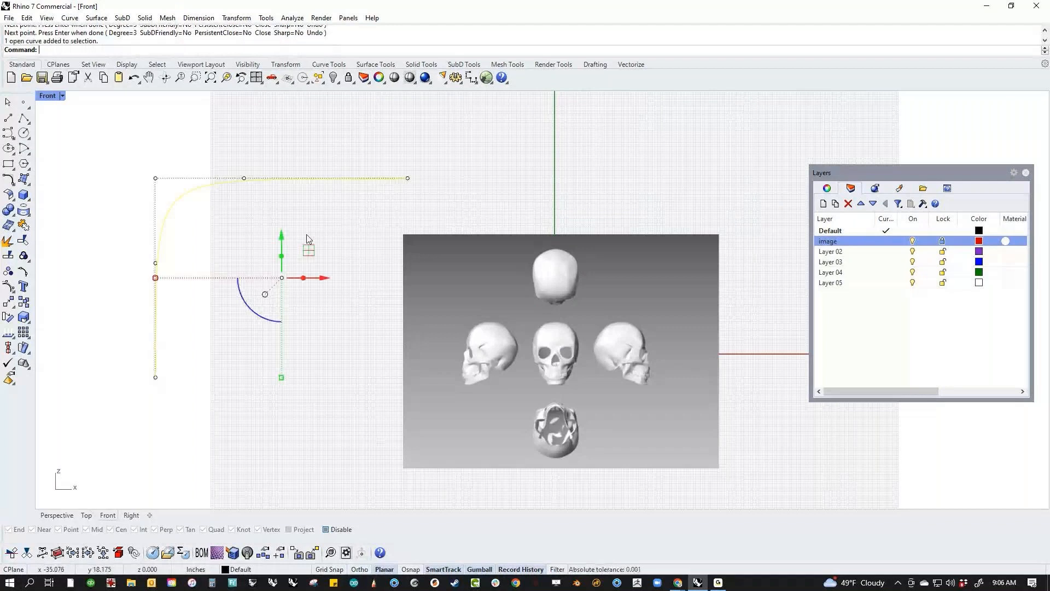
left_click(23, 286)
key("Escape")
left_click_drag(137, 246, 183, 289)
left_click_drag(169, 187, 137, 132)
left_click_drag(226, 150, 269, 219)
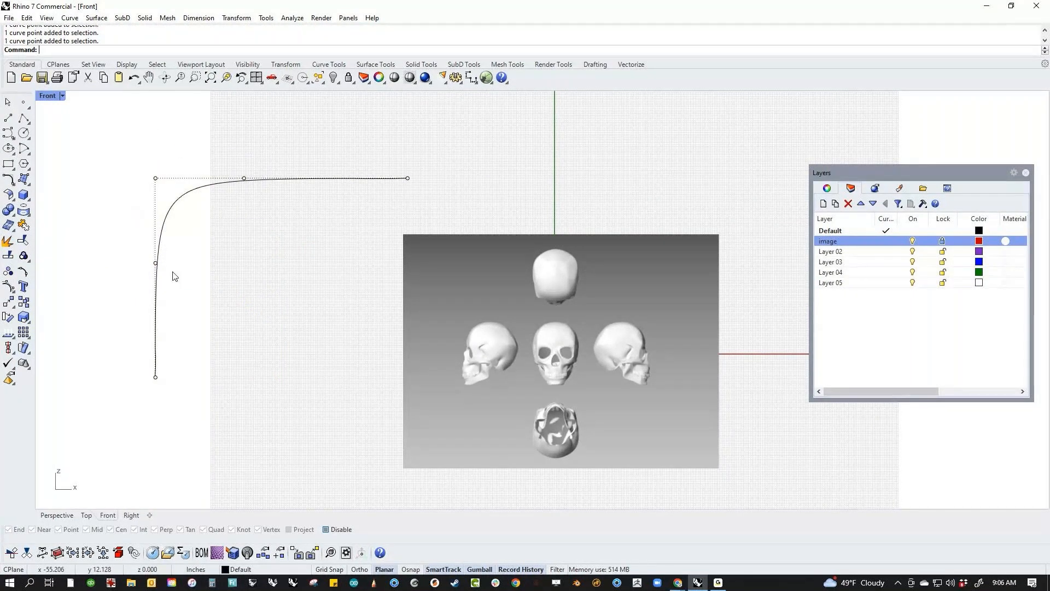
Slide the two points beside the curve's corner close to it for a tight bend, and then far out along both legs for a wide bend.
left_click_drag(244, 178, 184, 178)
key("Escape")
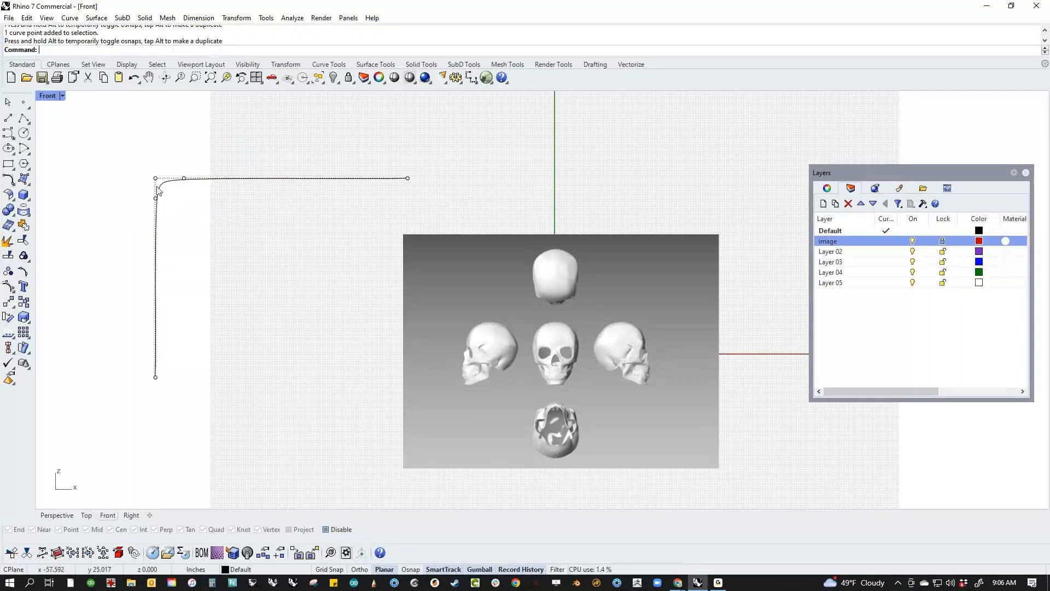
left_click(156, 198)
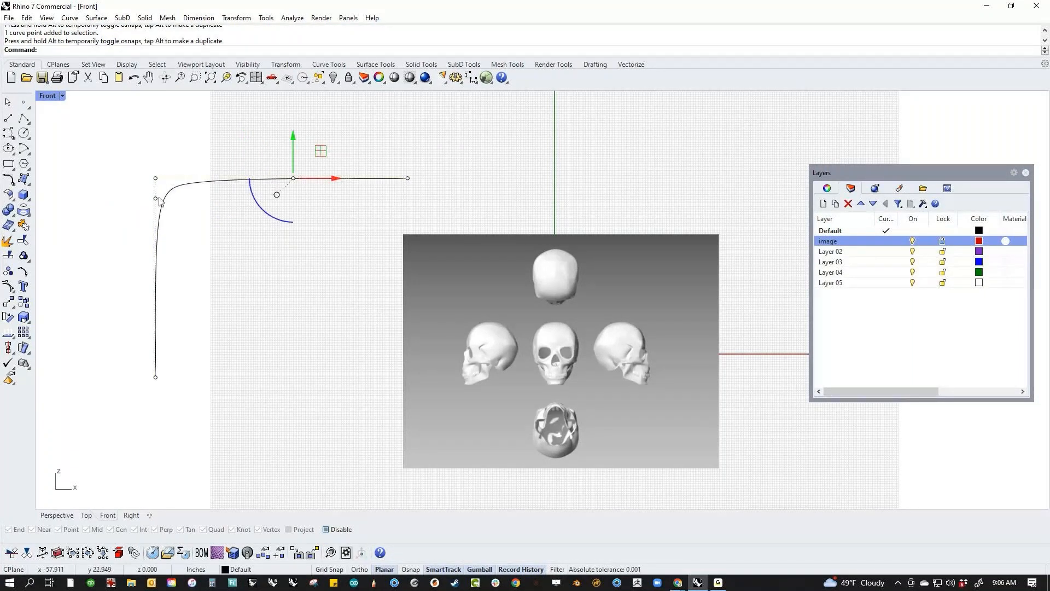
left_click_drag(158, 166, 158, 267)
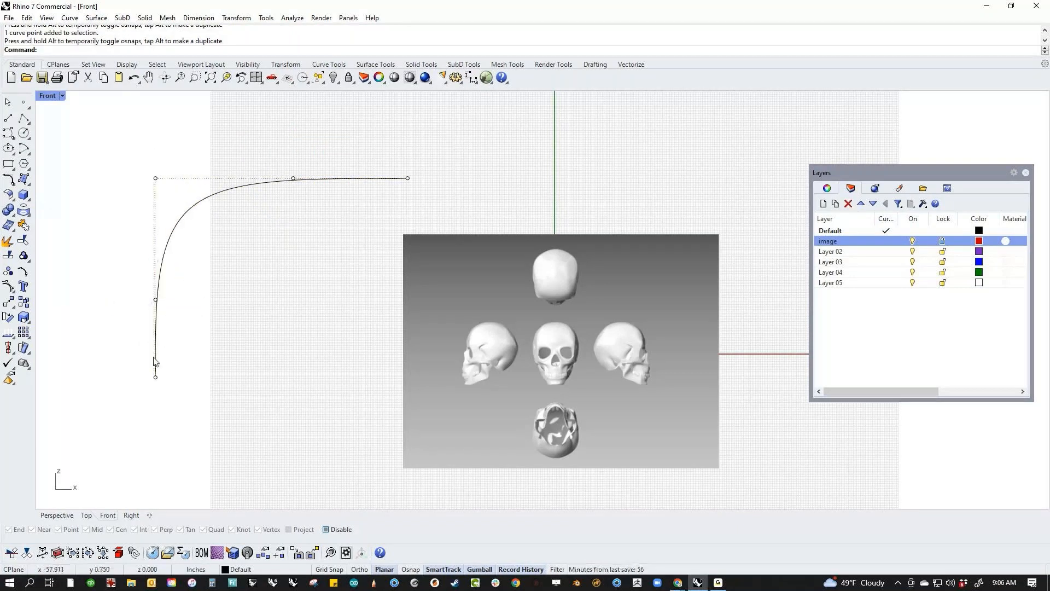
Pull the corner point diagonally inward so the curve becomes S-shaped, and pick its control points individually to show the groups of three.
left_click(156, 178)
left_click_drag(175, 154, 341, 346)
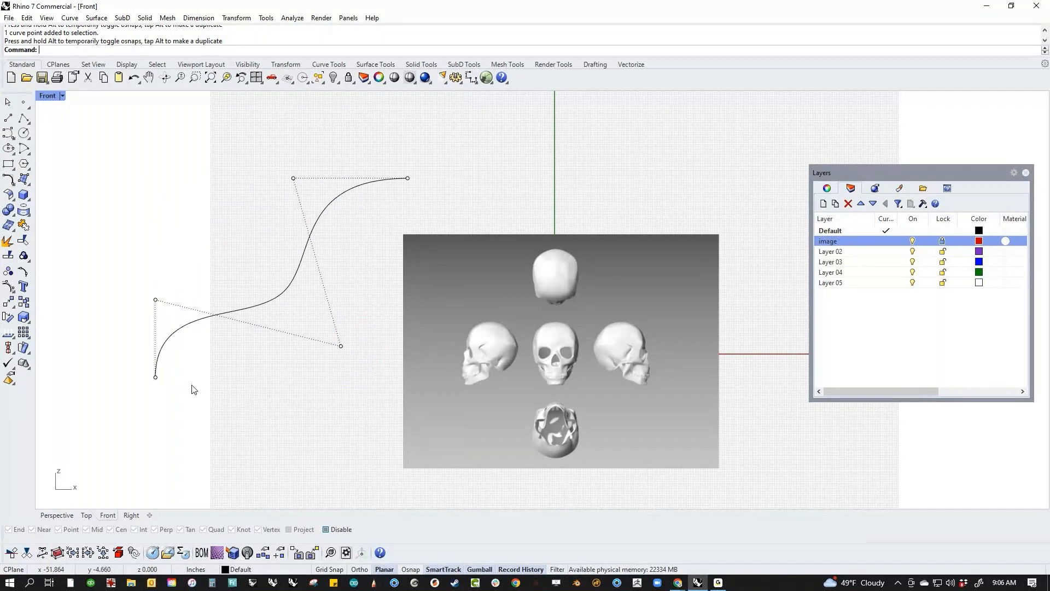
left_click(155, 299)
left_click(341, 348)
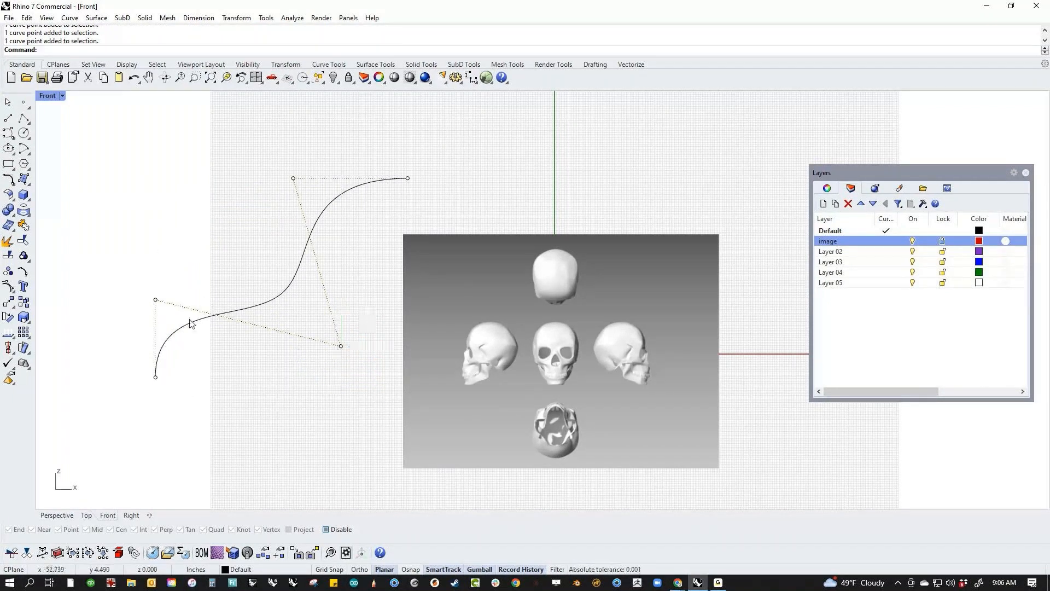
left_click(155, 299)
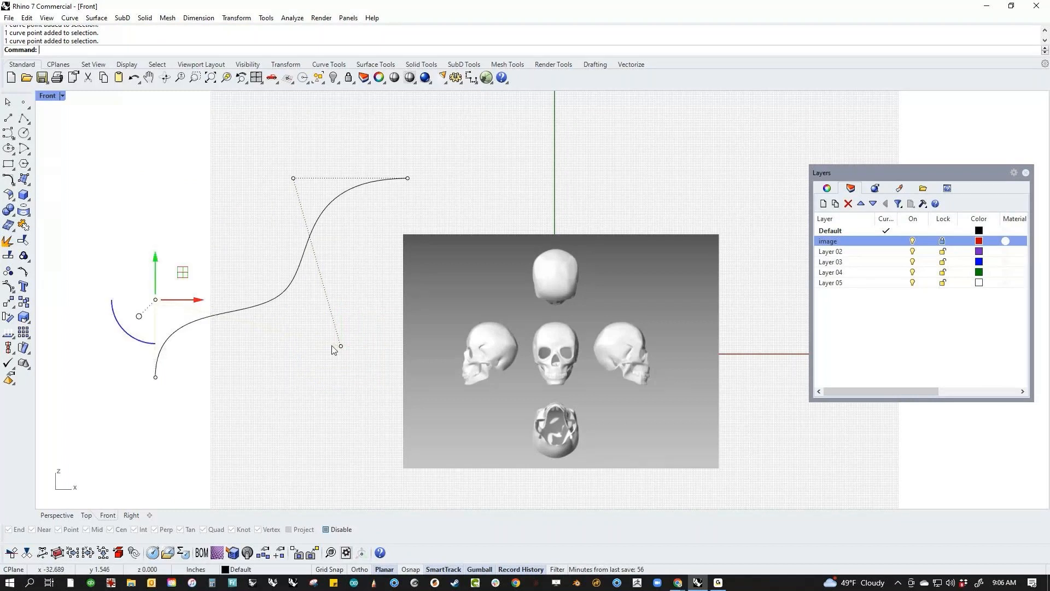
left_click(293, 178)
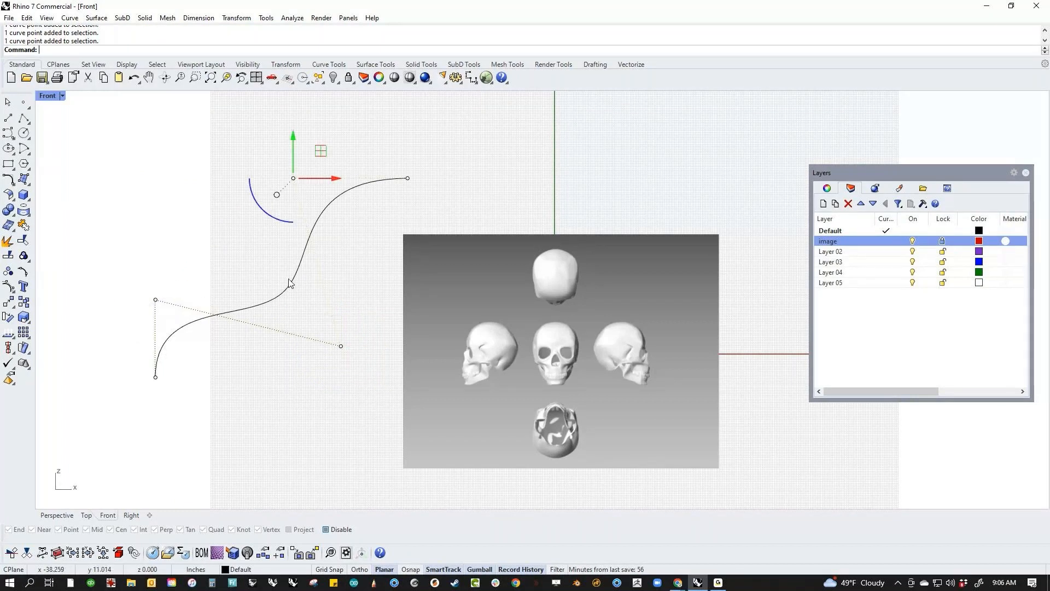
left_click(251, 242)
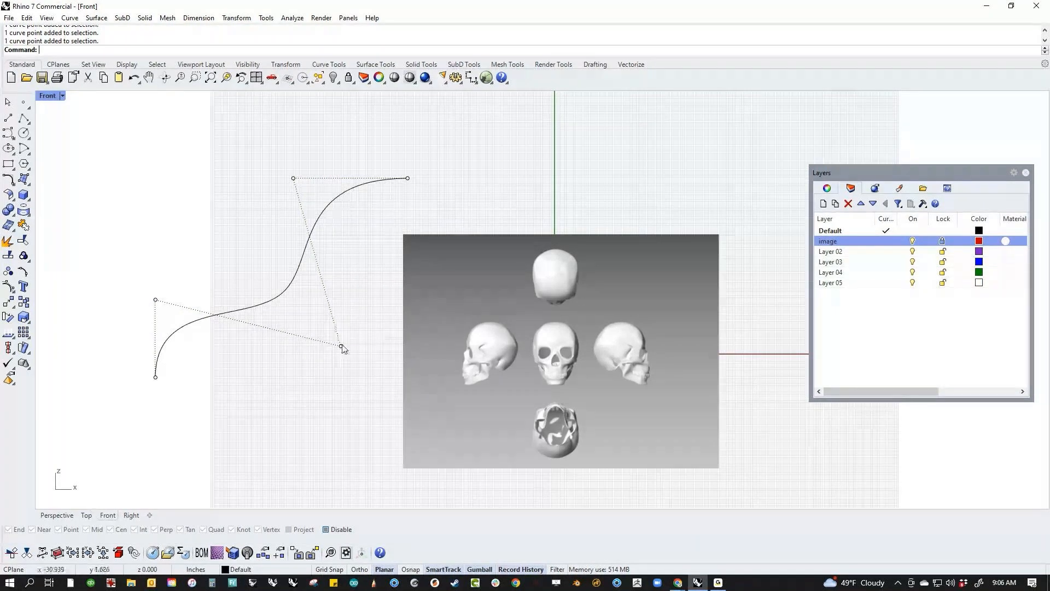
left_click(407, 178)
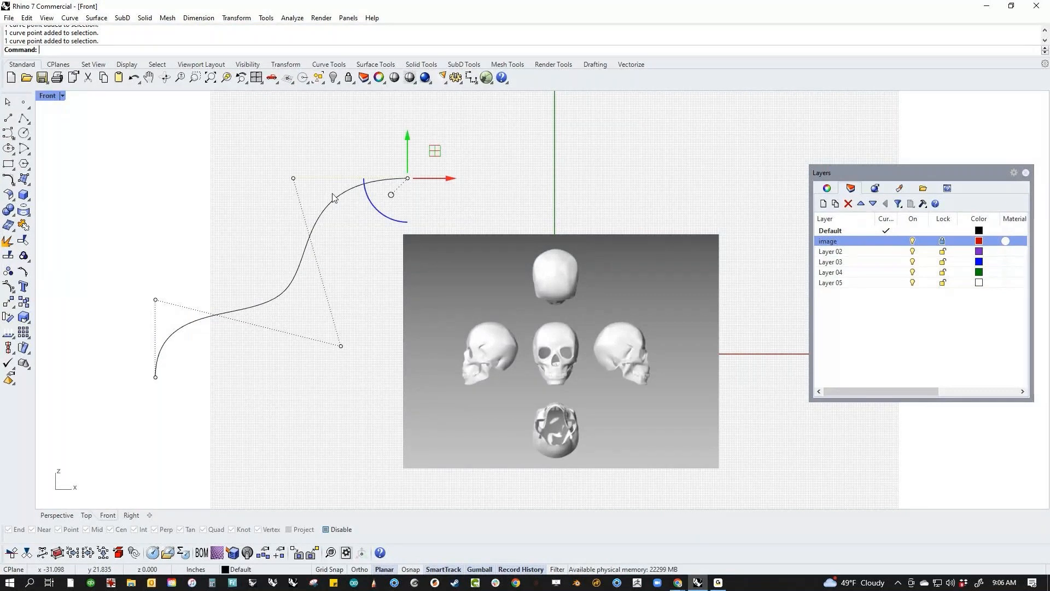
Undo the corner point's move, redo it for comparison, and undo it again.
key("ctrl+z")
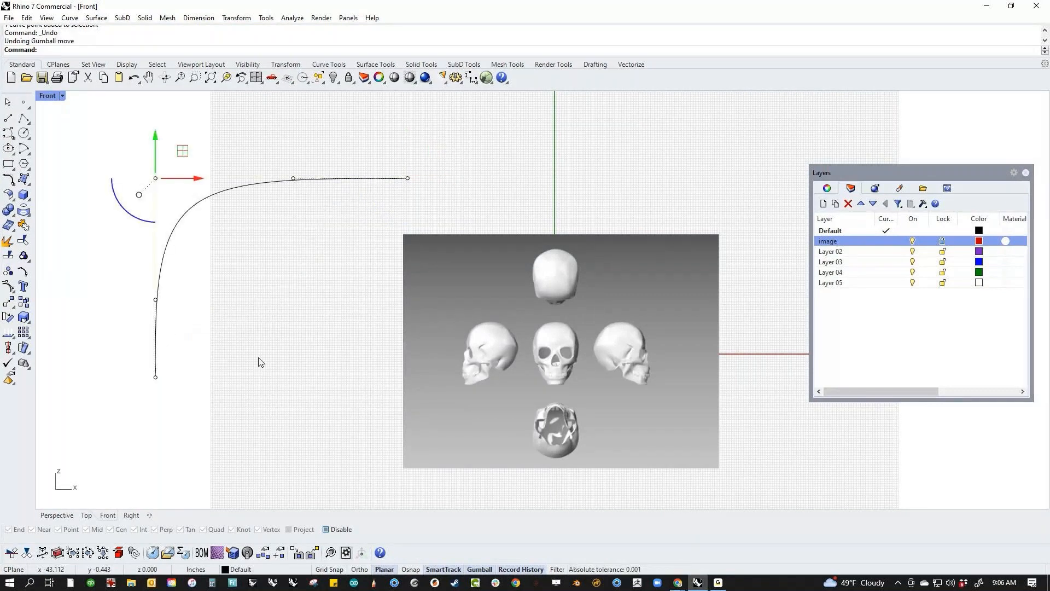
key("ctrl+y")
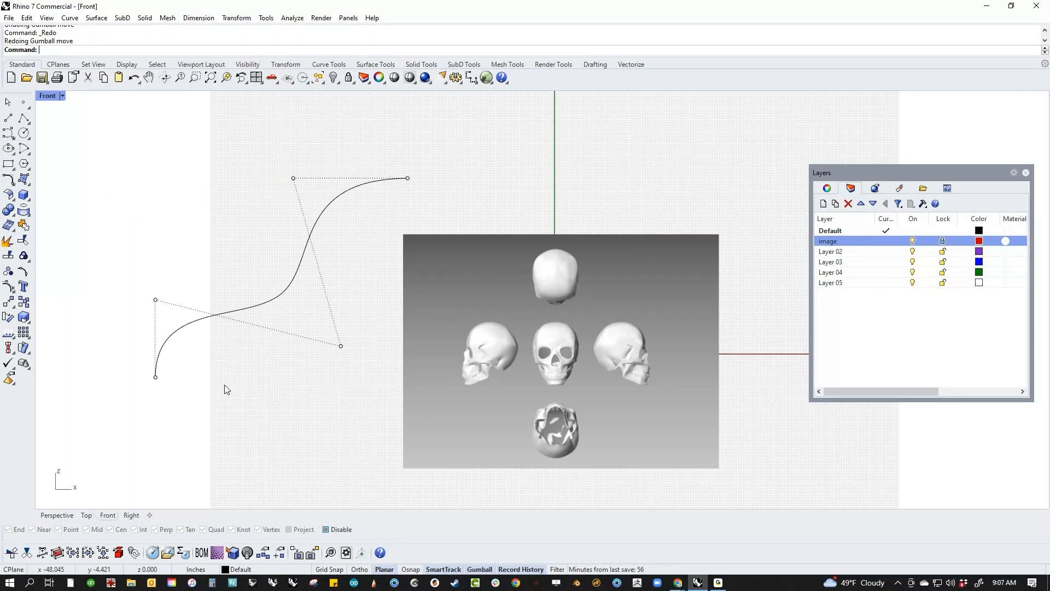
key("ctrl+z")
key("Escape")
Move the three corner points together slightly up and outward, and select the curve's two end points.
left_click_drag(117, 146, 313, 322)
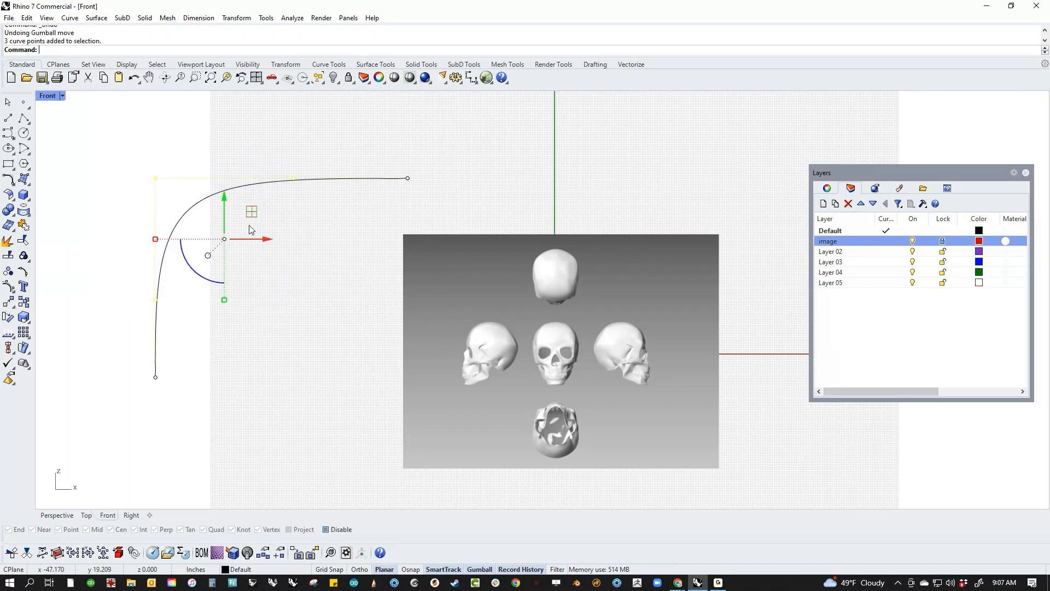
left_click_drag(224, 239, 207, 226)
left_click(155, 377)
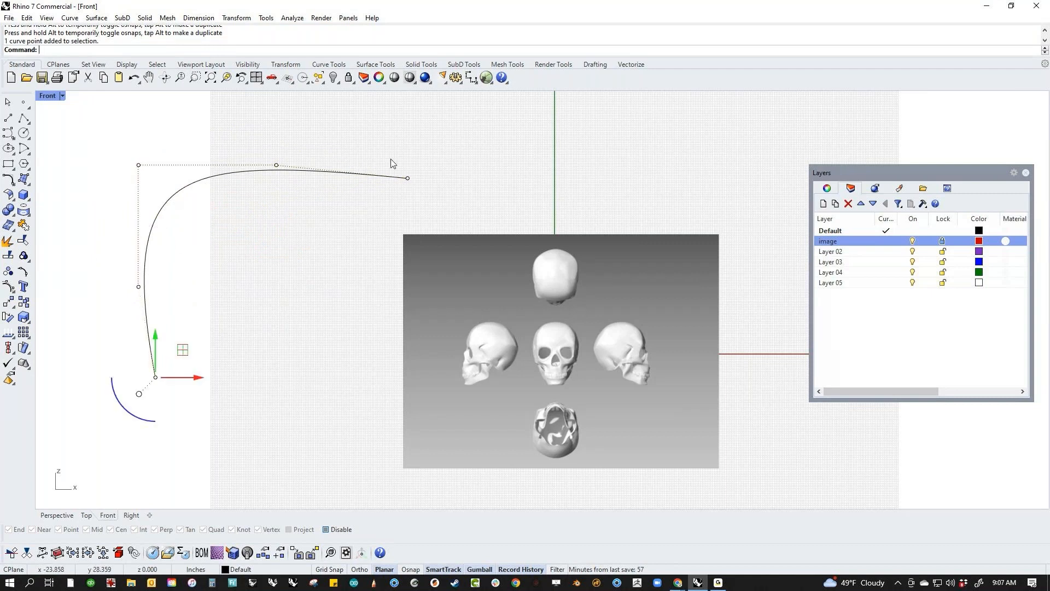
left_click(408, 177, "shift")
key("Escape")
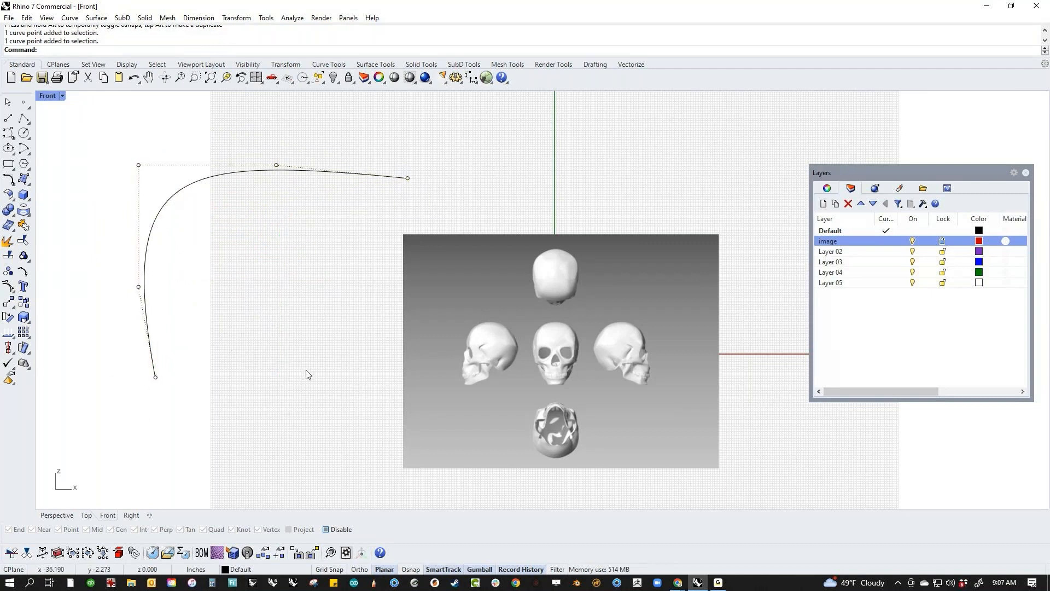
Pull the corner point inward to form an S-curve from the tilted arch, and select each end point in turn.
left_click_drag(139, 164, 320, 315)
key("Escape")
left_click_drag(141, 368, 182, 399)
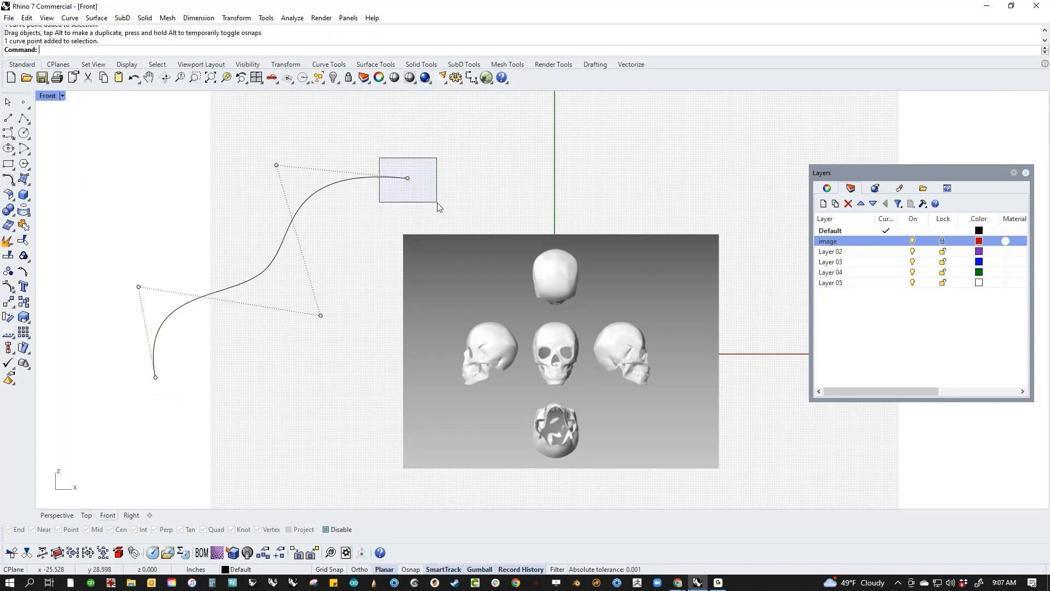
left_click_drag(378, 158, 437, 203)
key("Escape")
Select each group of three consecutive control points on the S-curve: the upper, the lower and the middle group.
left_click_drag(245, 136, 434, 333)
key("Escape")
left_click_drag(79, 246, 358, 457)
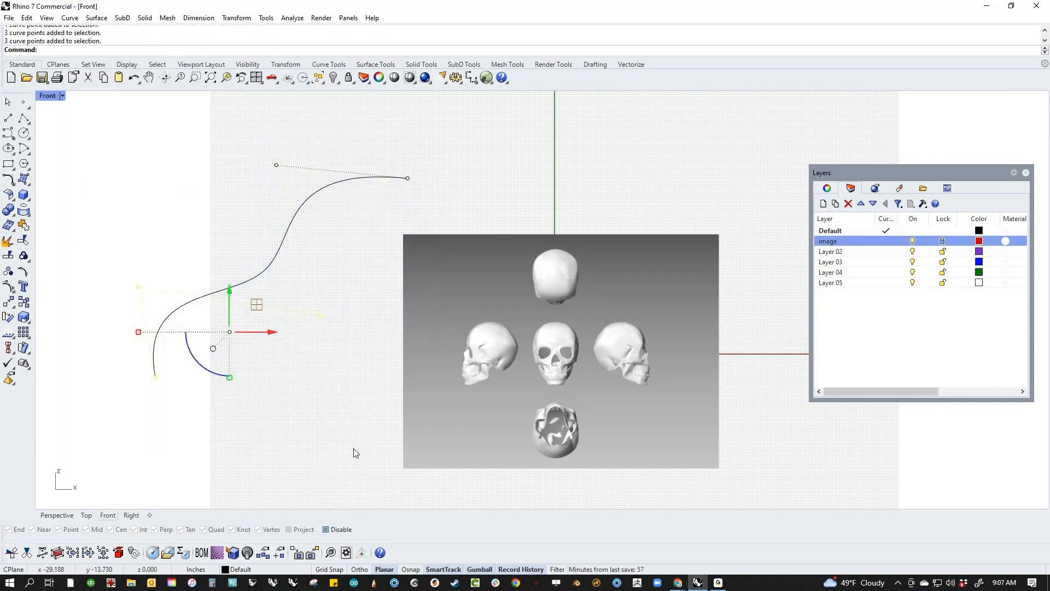
key("Escape")
left_click_drag(93, 150, 354, 350)
key("Escape")
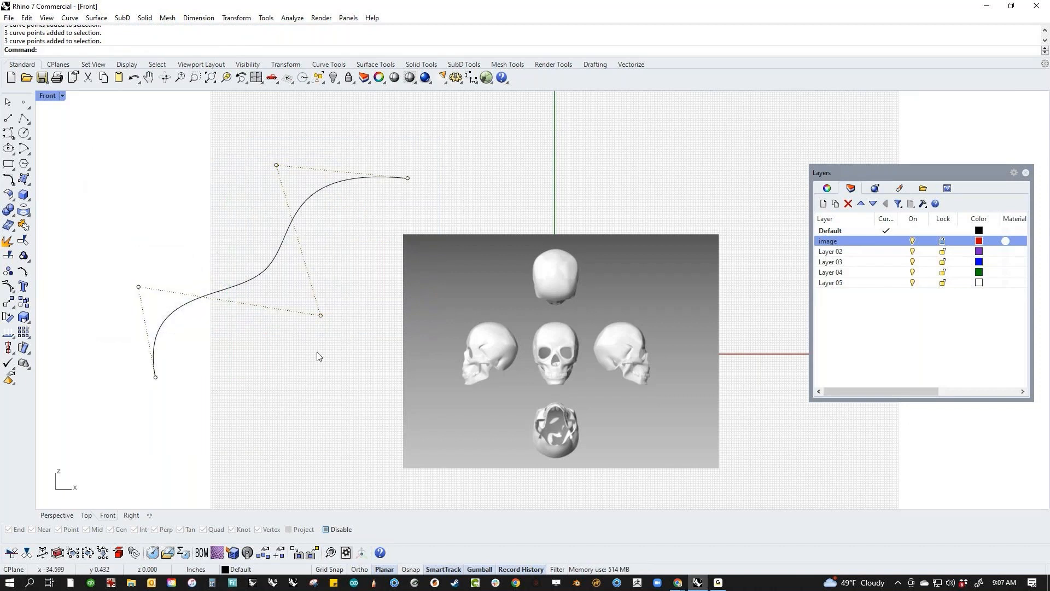
left_click(138, 286)
left_click_drag(261, 130, 324, 195)
left_click_drag(289, 302, 355, 334, "shift")
key("Escape")
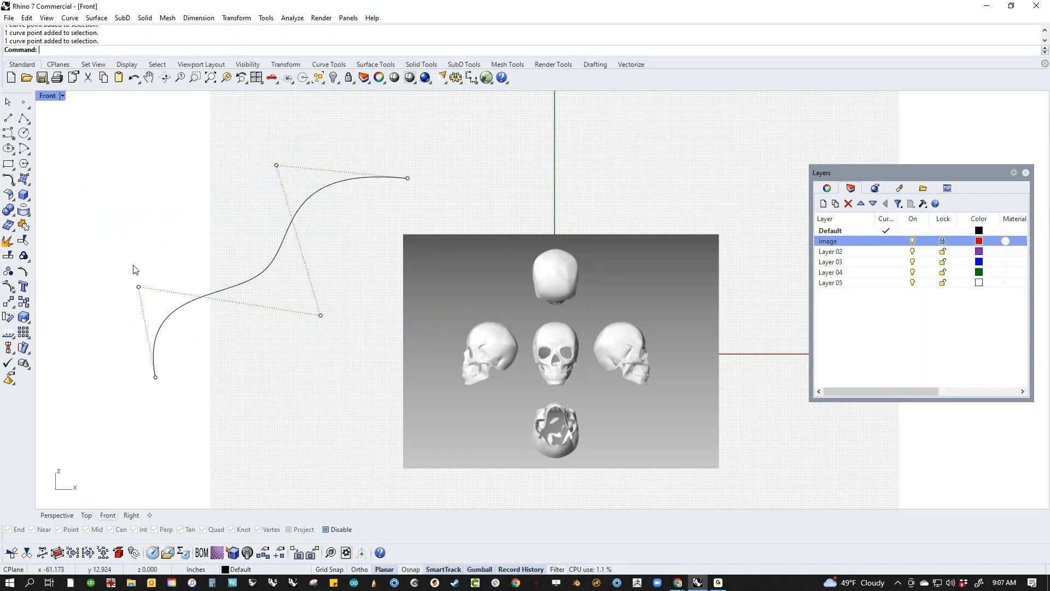
Try moving the S-curve's three middle points together toward the skull image, undo the move, and clear the selection.
left_click_drag(127, 274, 158, 301)
left_click_drag(318, 309, 350, 341, "shift")
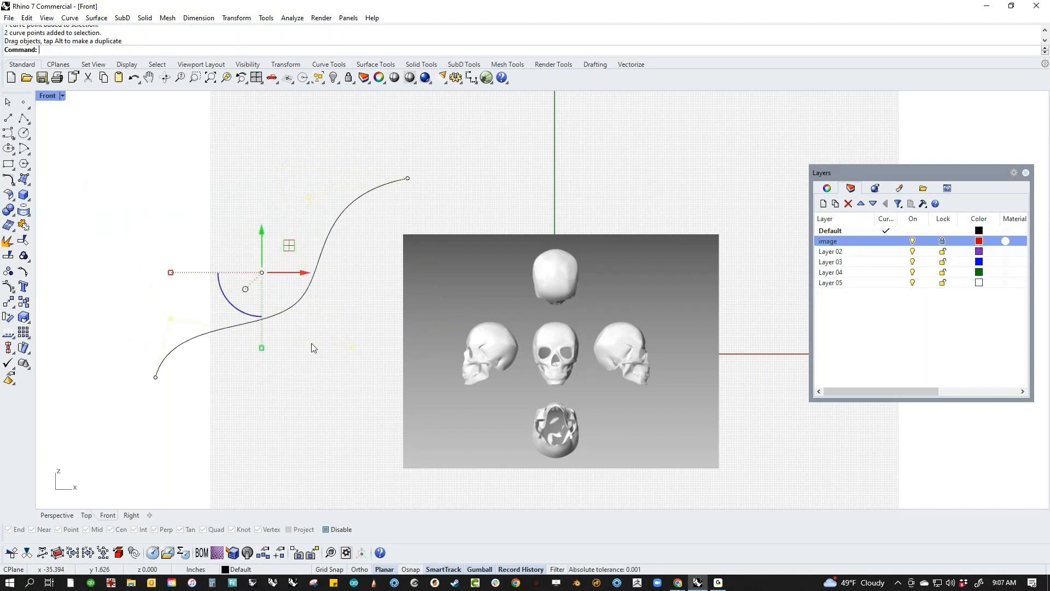
key("ctrl+z")
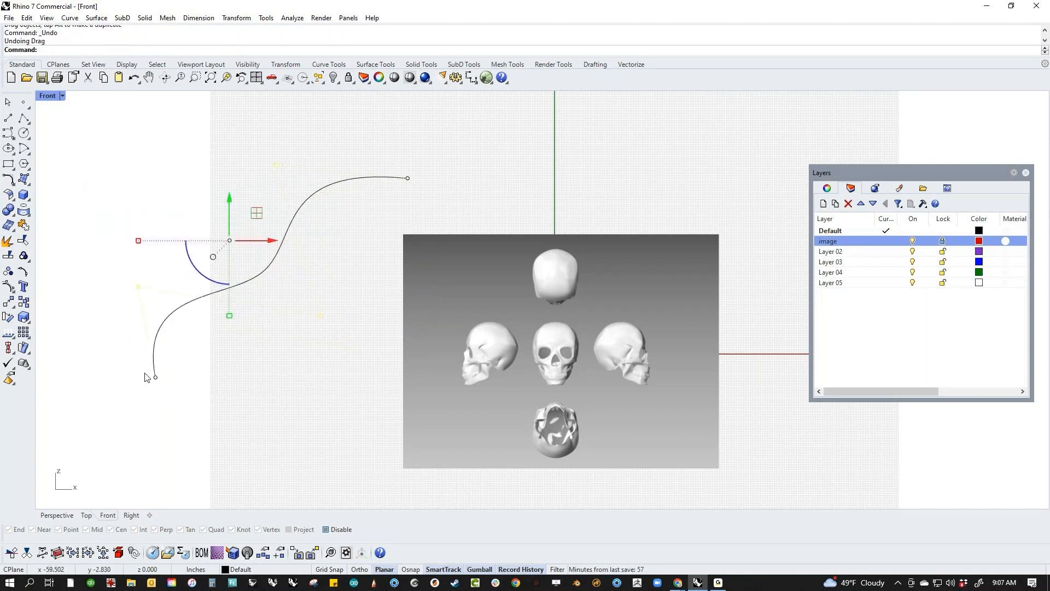
left_click_drag(145, 374, 193, 411, "shift")
left_click(258, 439)
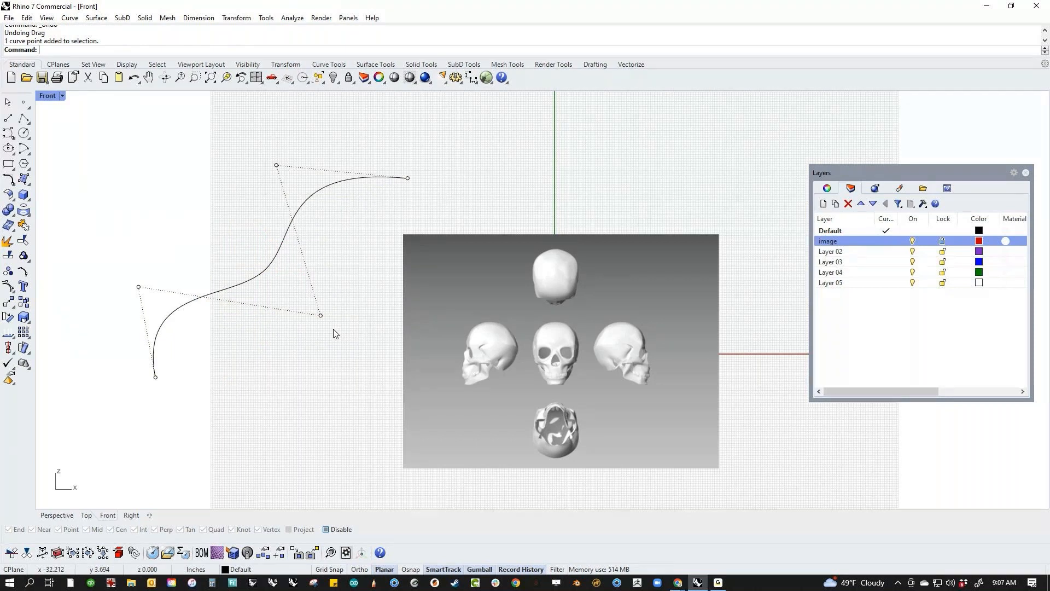
Undo the point moves back to the wide rounded right-angle corner, and move the whole curve farther away from the skull image.
scroll(335, 334, "down", 1)
key("ctrl+z")
key("ctrl+z")
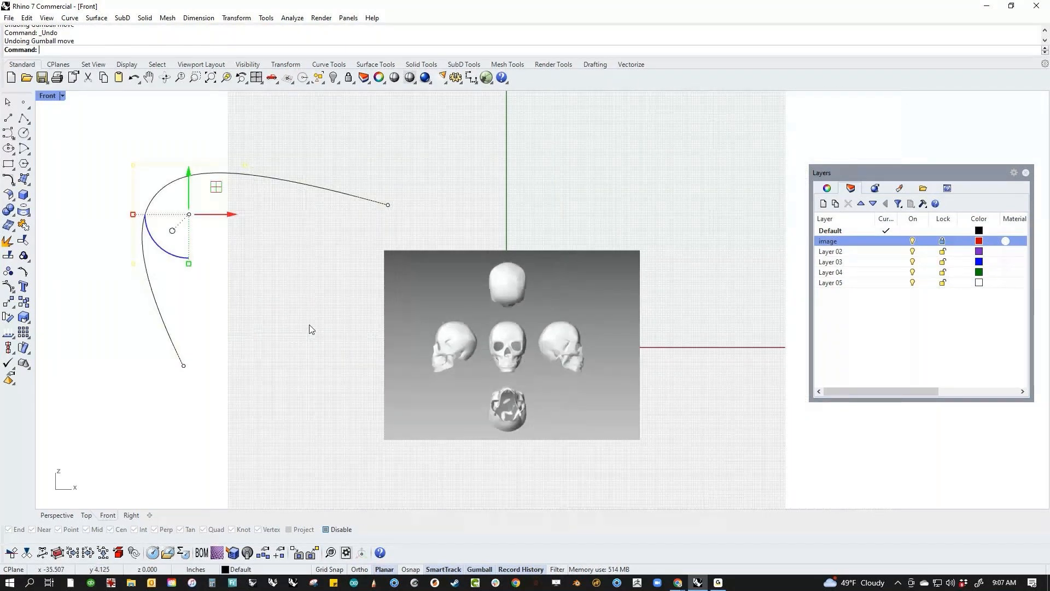
key("ctrl+z")
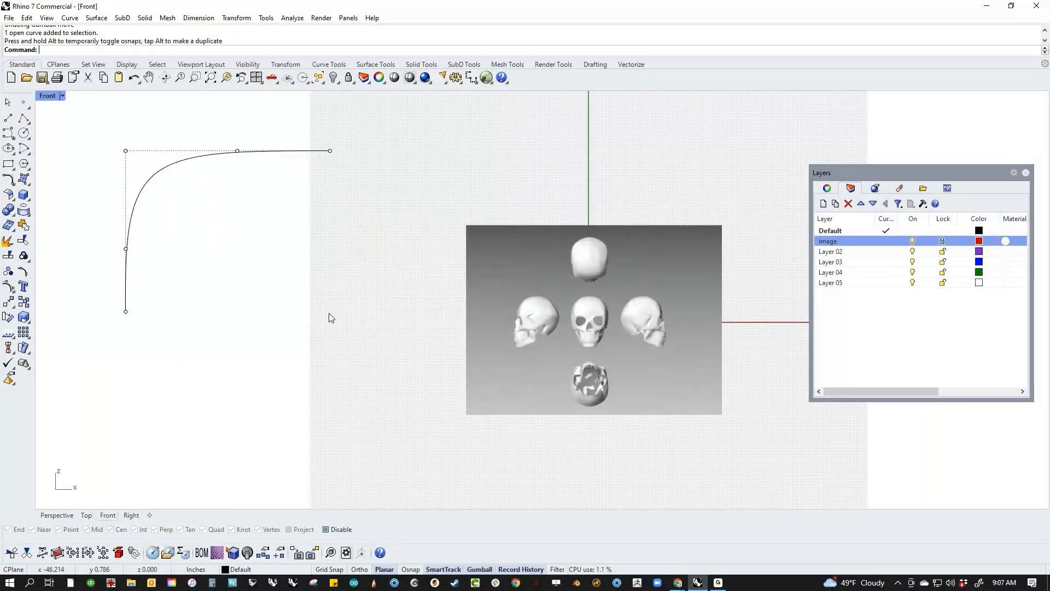
Draw a SubD box with 4 × 4 × 4 faces between the curve and the skull image, its height equal to its width, and turn on its control points.
right_click_drag(328, 314, 409, 354)
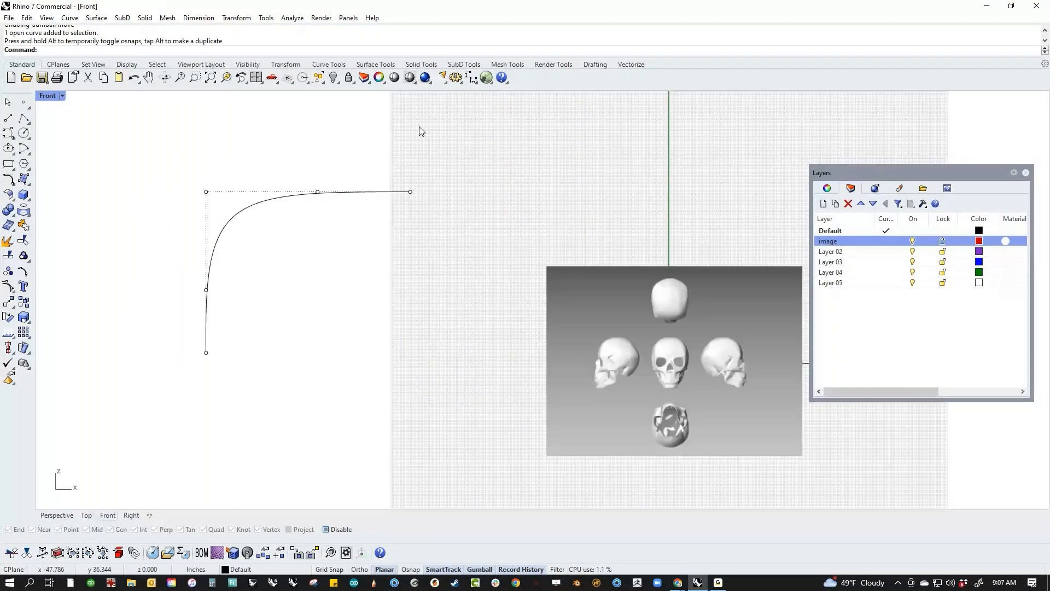
left_click(464, 65)
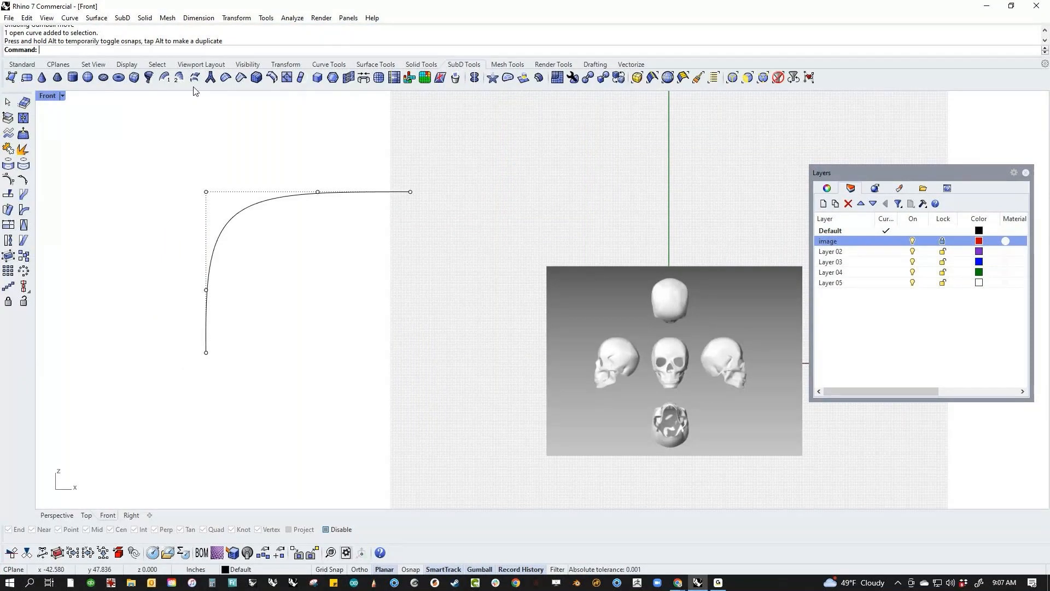
left_click(134, 78)
left_click(300, 257)
left_click(532, 485)
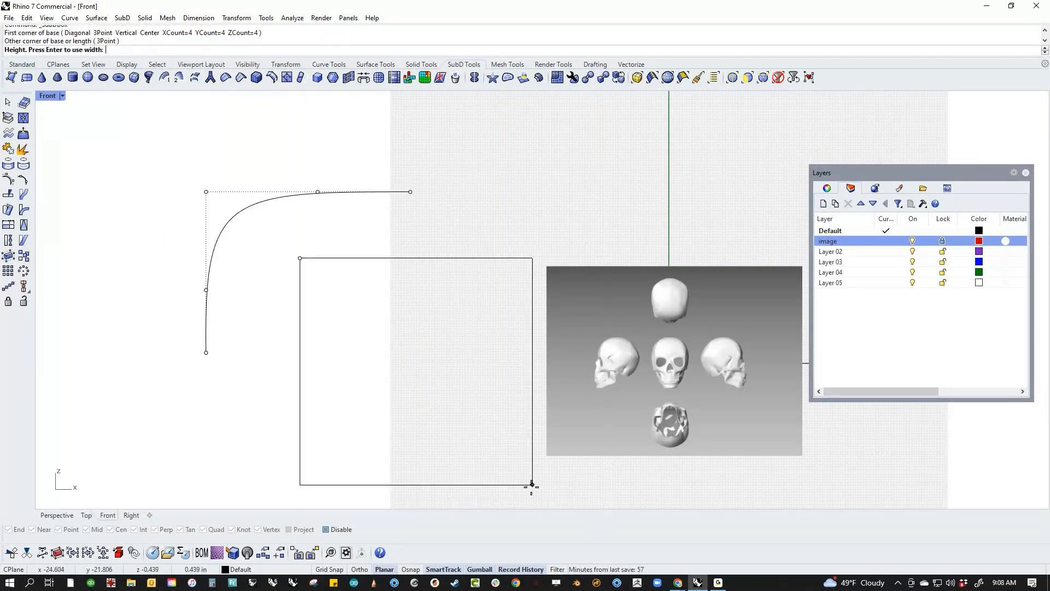
key("Return")
left_click(373, 315)
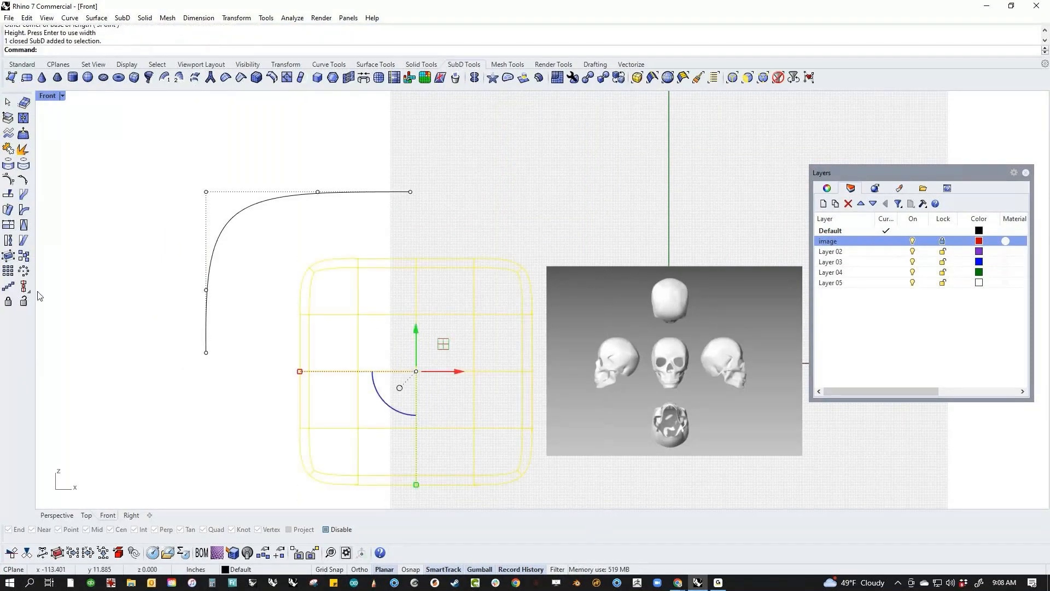
left_click(10, 182)
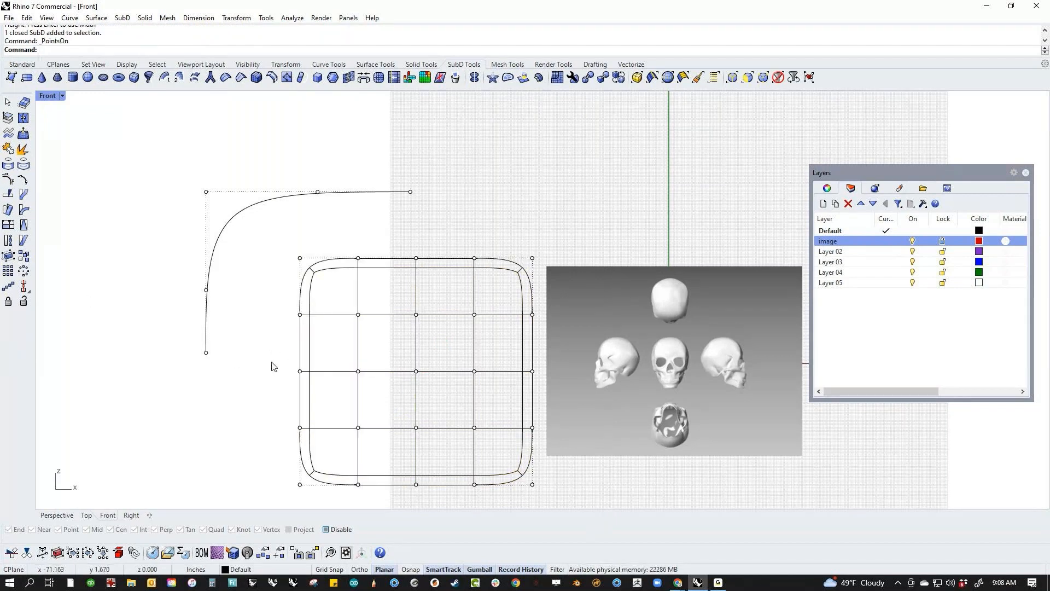
Try deleting the control points in the lower part of the SubD box in two attempts, undoing each deletion.
right_click_drag(338, 405, 335, 401)
left_click_drag(471, 378, 171, 499)
key("Delete")
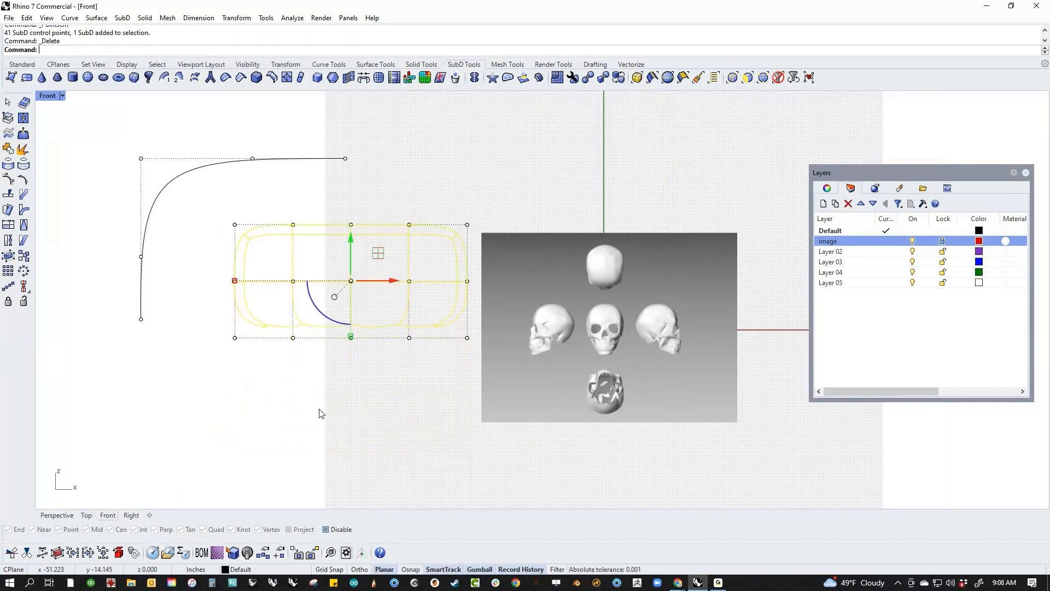
key("ctrl+z")
left_click_drag(182, 370, 478, 494)
key("Delete")
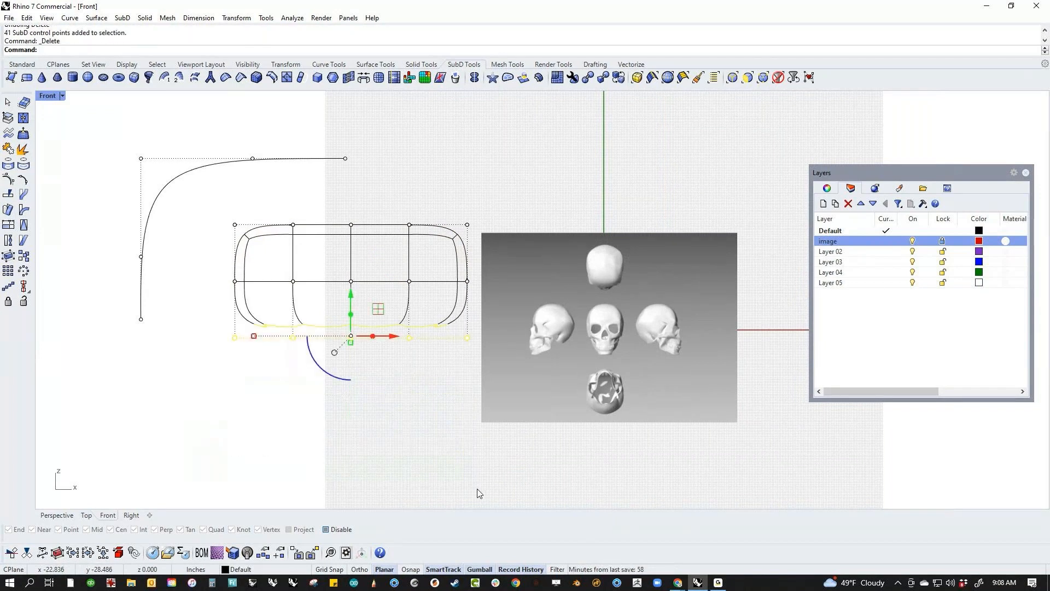
key("ctrl+z")
Set the Front viewport's display mode to Shaded.
scroll(153, 366, "down", 2)
middle_click(144, 369)
left_click(86, 338)
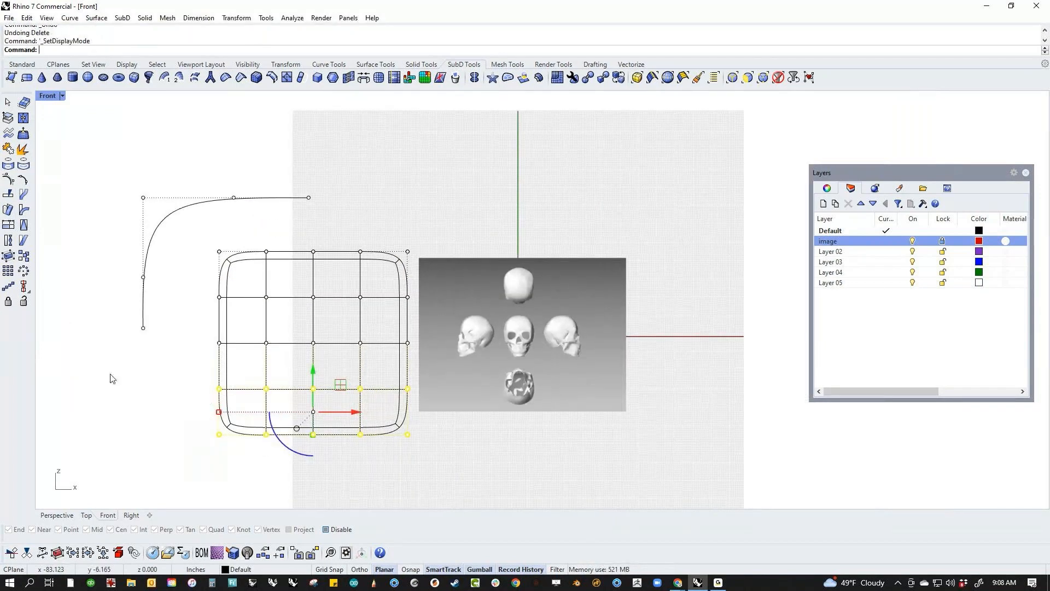
Delete the lower half and the right half of the SubD box, including leftover edges and faces, keeping only the upper-left quarter.
left_click_drag(414, 376, 189, 480)
key("Delete")
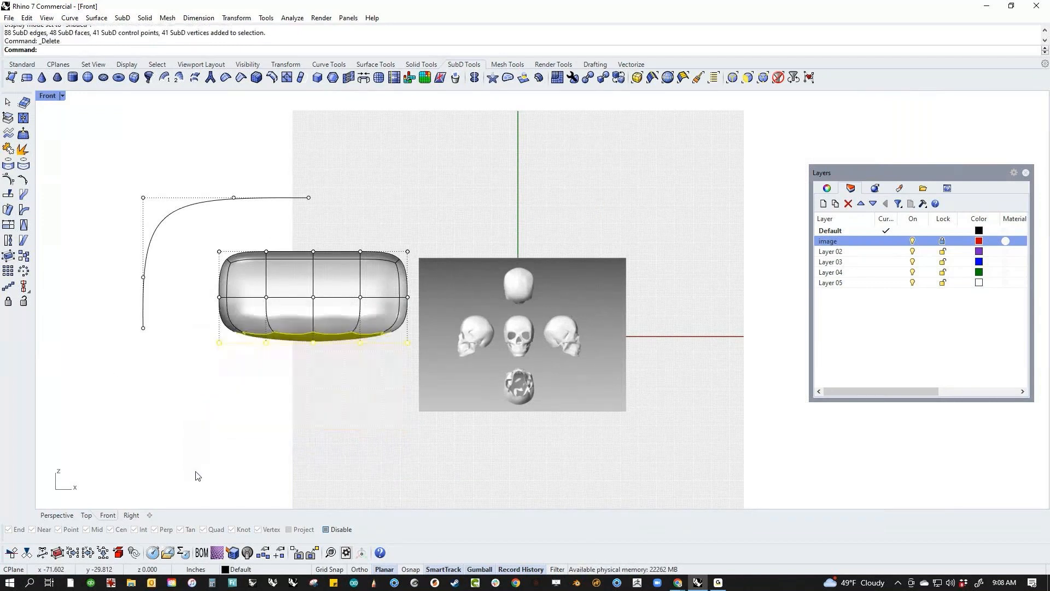
key("Delete")
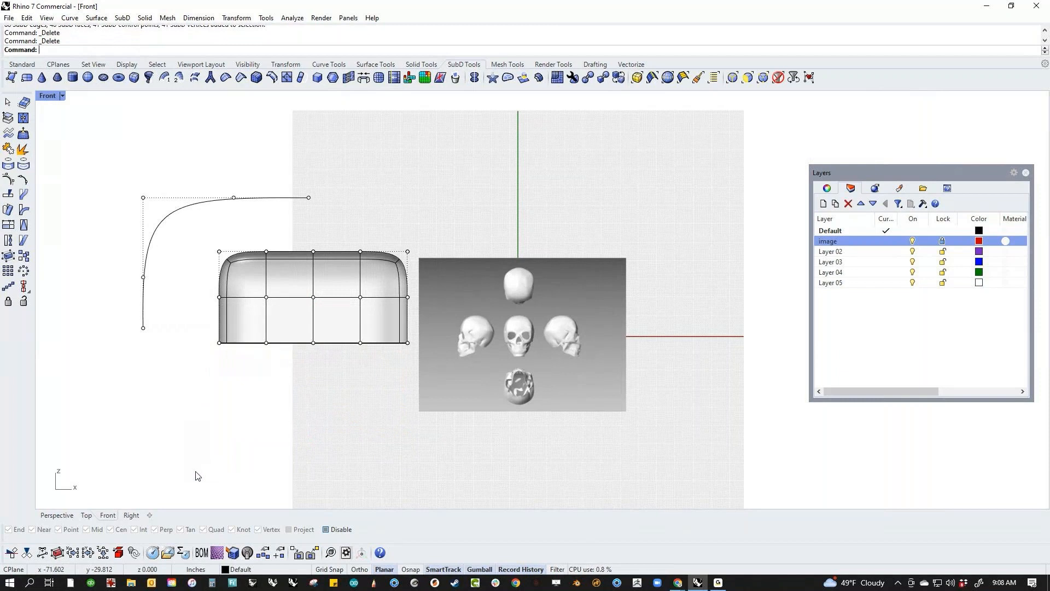
left_click_drag(348, 231, 415, 368)
key("Delete")
key("Delete")
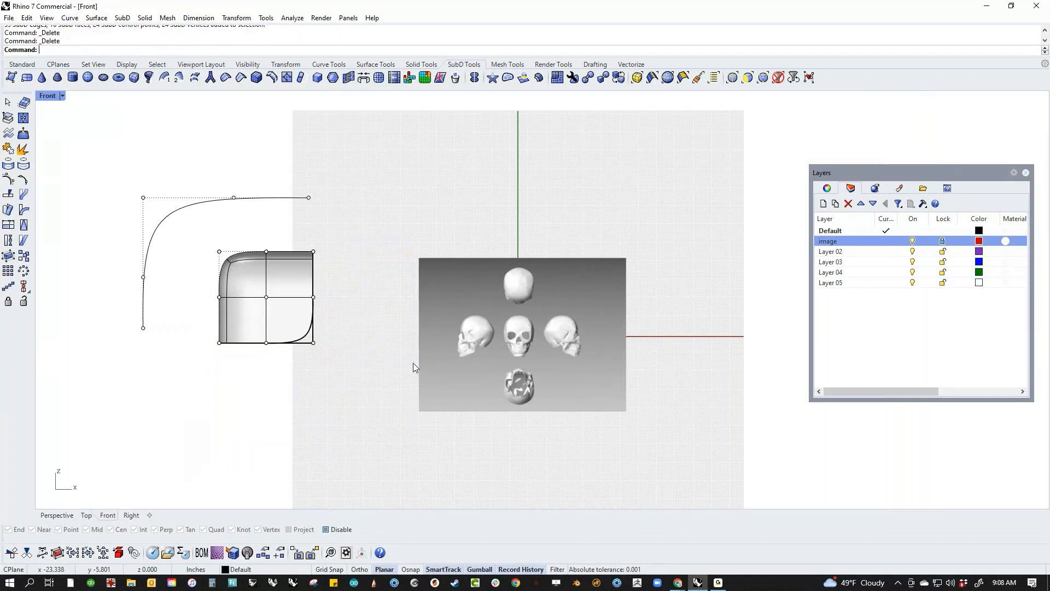
right_click_drag(341, 385, 436, 387)
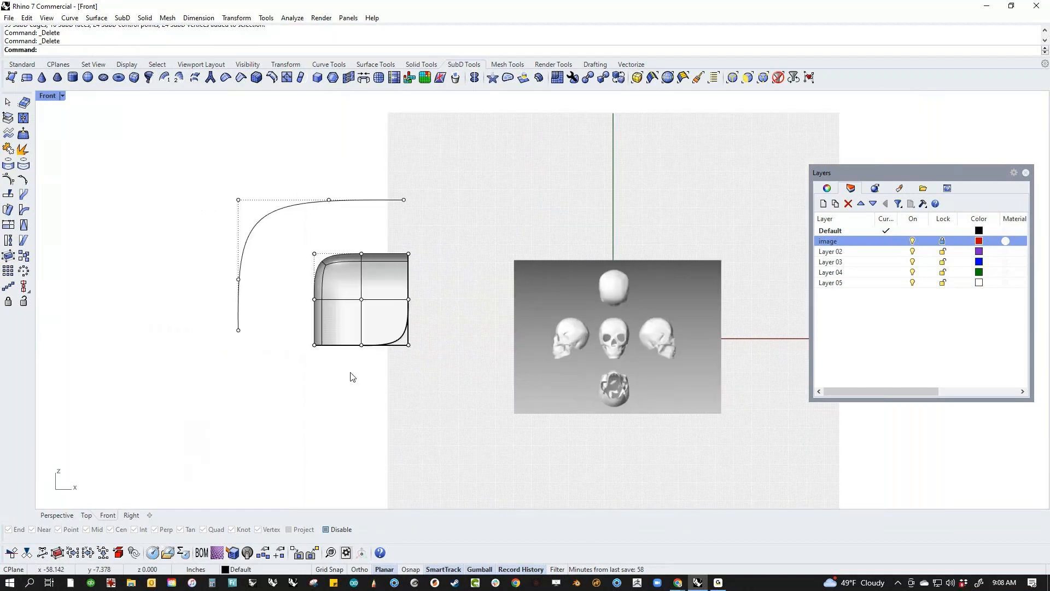
Move the SubD's middle column of control points close to its left edge to tighten the upper-left corner.
scroll(353, 377, "up", 3)
right_click_drag(363, 393, 382, 433)
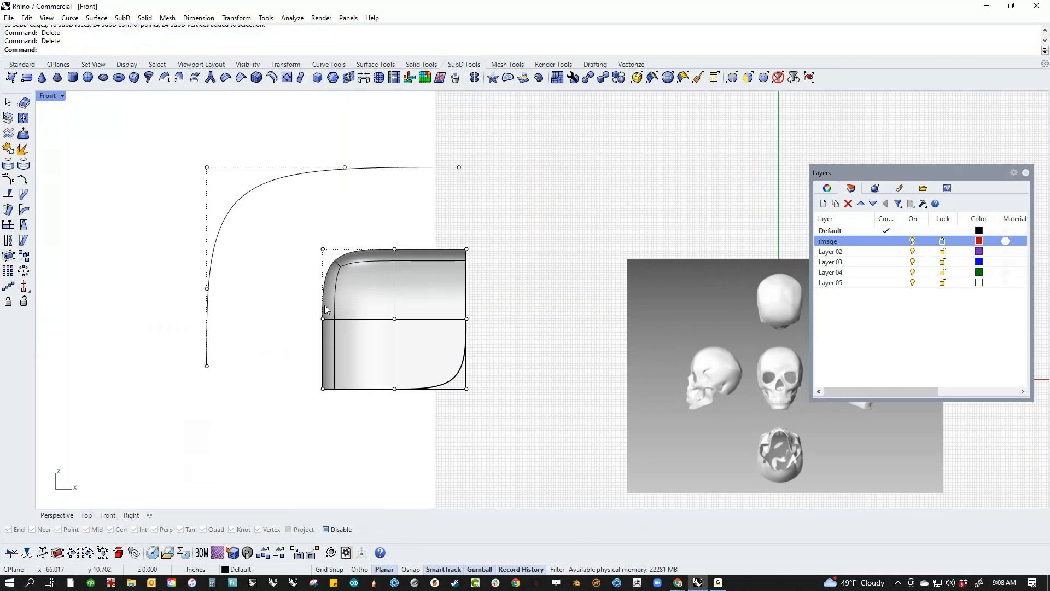
left_click_drag(389, 244, 416, 453)
left_click_drag(436, 318, 343, 320)
key("Escape")
Move the SubD's middle row of control points down near the lower edge and the middle column near the right edge, softening the corner.
left_click_drag(261, 300, 520, 347)
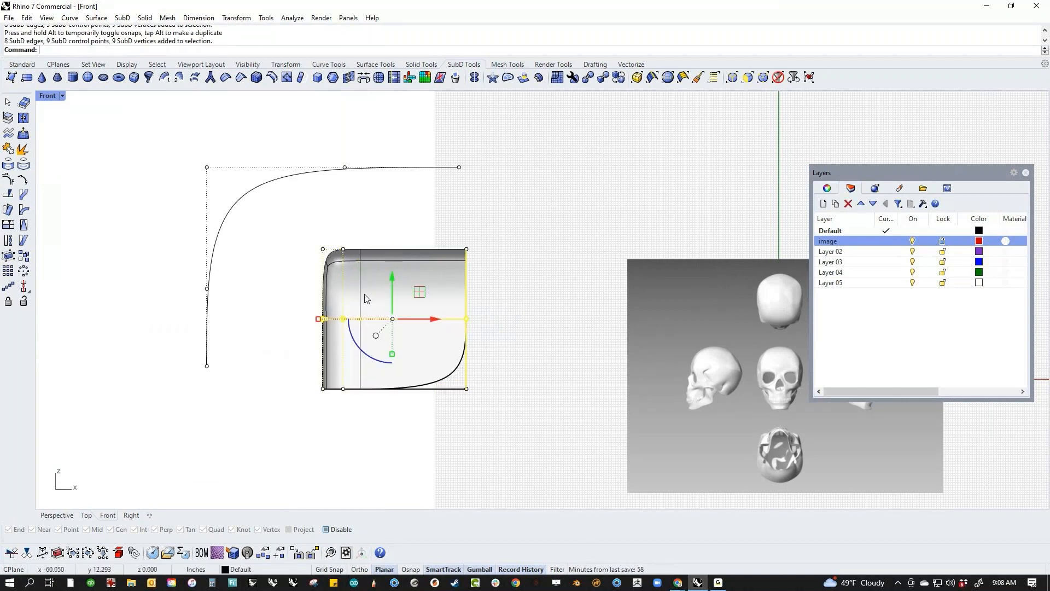
left_click_drag(394, 287, 385, 370)
key("ctrl+z")
left_click(374, 226)
left_click_drag(342, 234, 374, 456)
left_click_drag(398, 318, 454, 329)
left_click(514, 405)
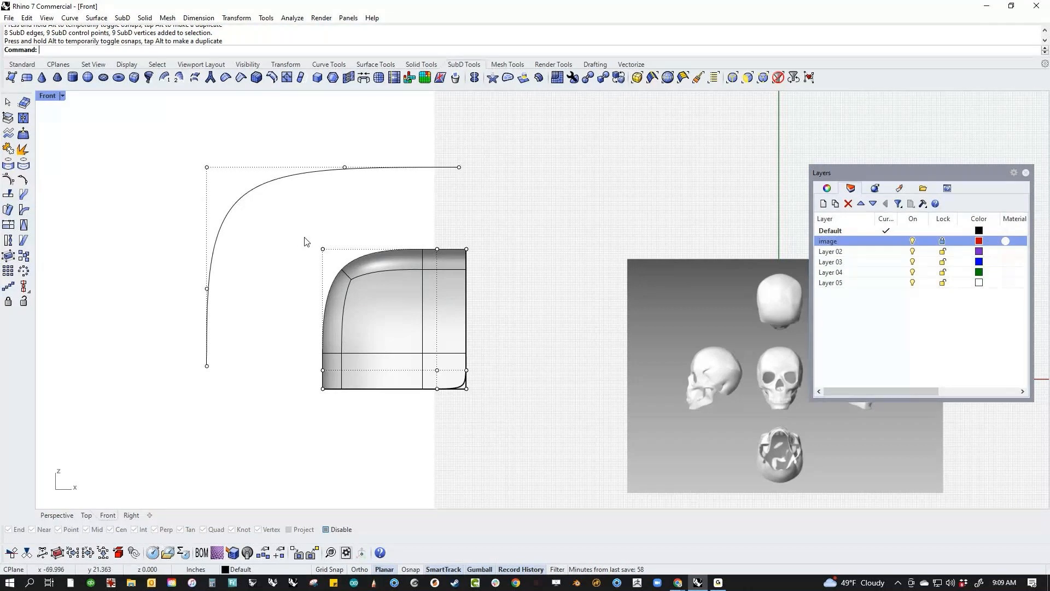
Try pulling the SubD's upper-left corner control points down and inward, inspect the shape in perspective, and undo the move.
left_click_drag(298, 232, 354, 279)
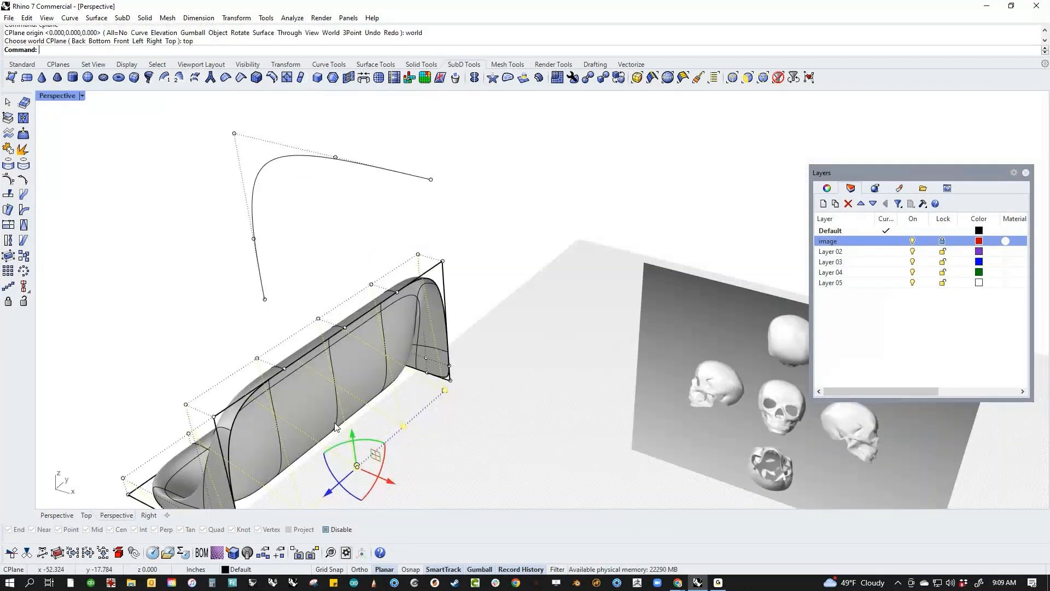
right_click_drag(336, 426, 415, 382)
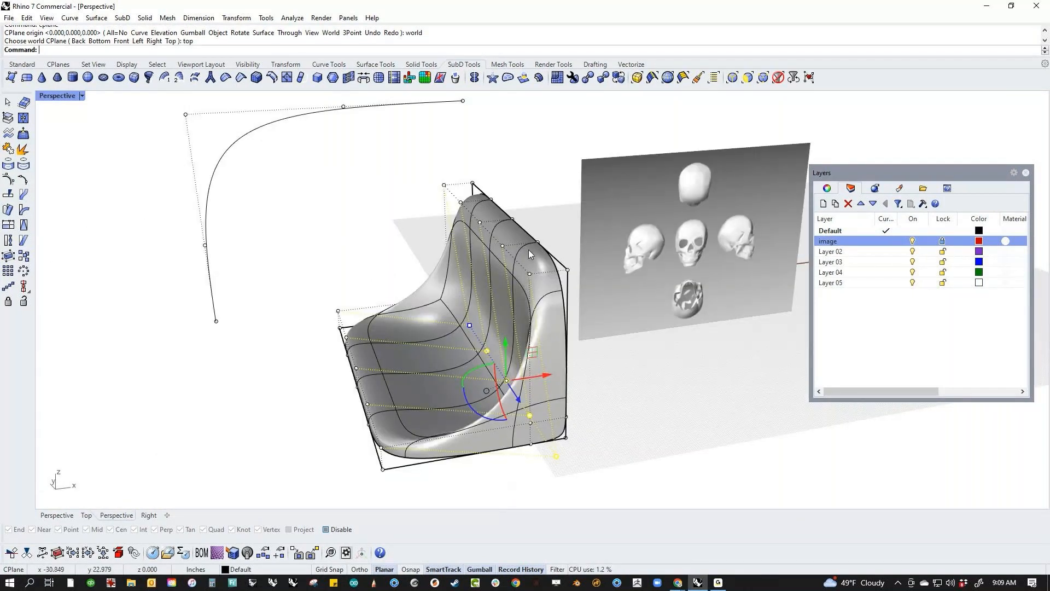
key("ctrl+z")
scroll(279, 377, "down", 3)
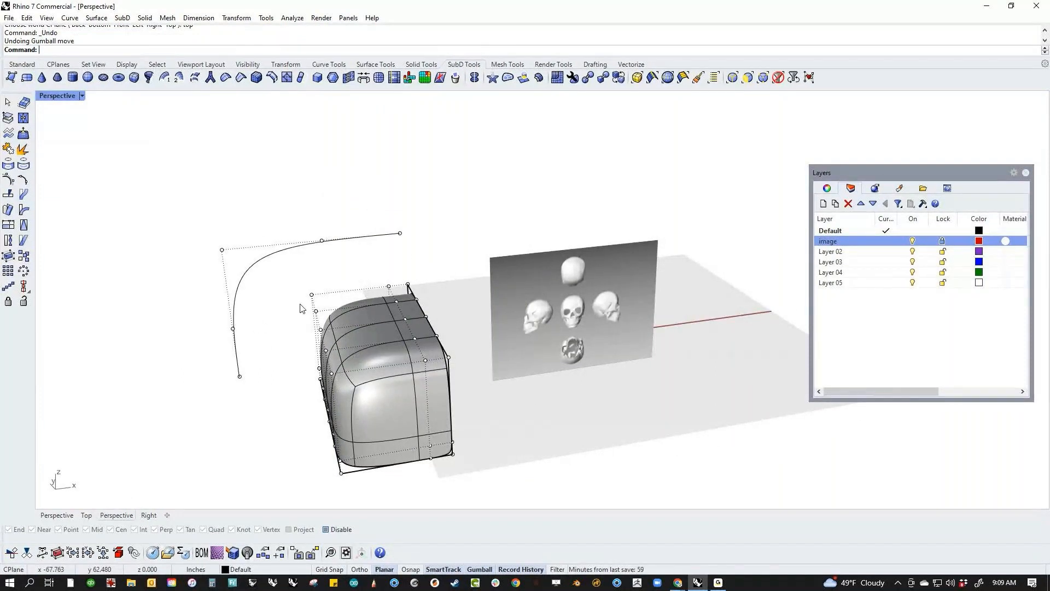
right_click_drag(270, 360, 274, 313)
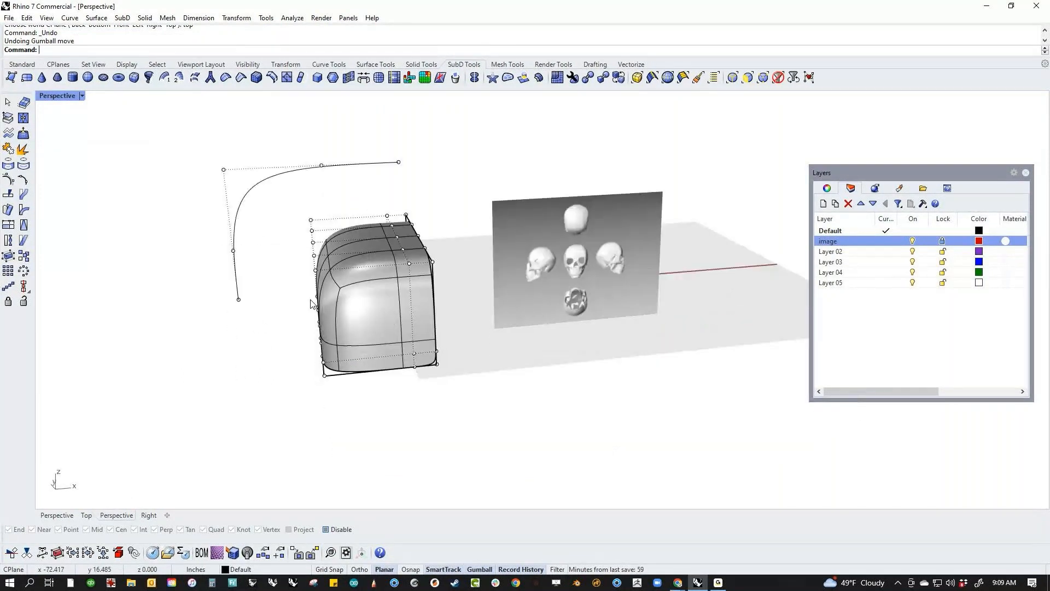
Delete the SubD quarter and the control point curve, leaving only the skull reference image.
right_click_drag(341, 308, 433, 374)
left_click(377, 310)
key("Delete")
left_click(388, 352)
left_click_drag(362, 312, 254, 249)
key("Delete")
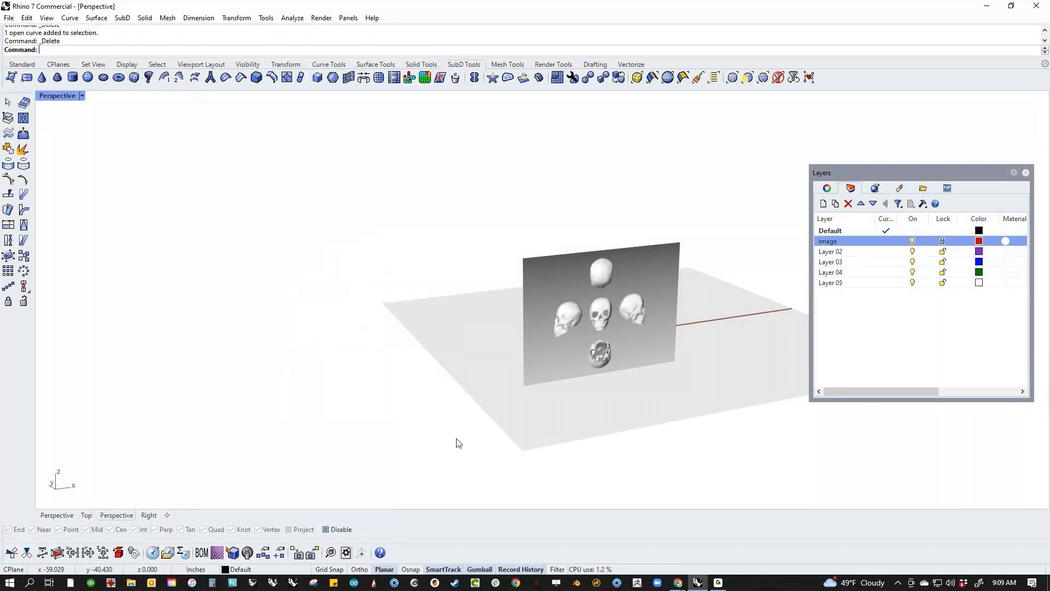
Frame the front-facing skull in the Front view and capture a rectangular screen snip of it.
right_click_drag(383, 373, 356, 401, "shift")
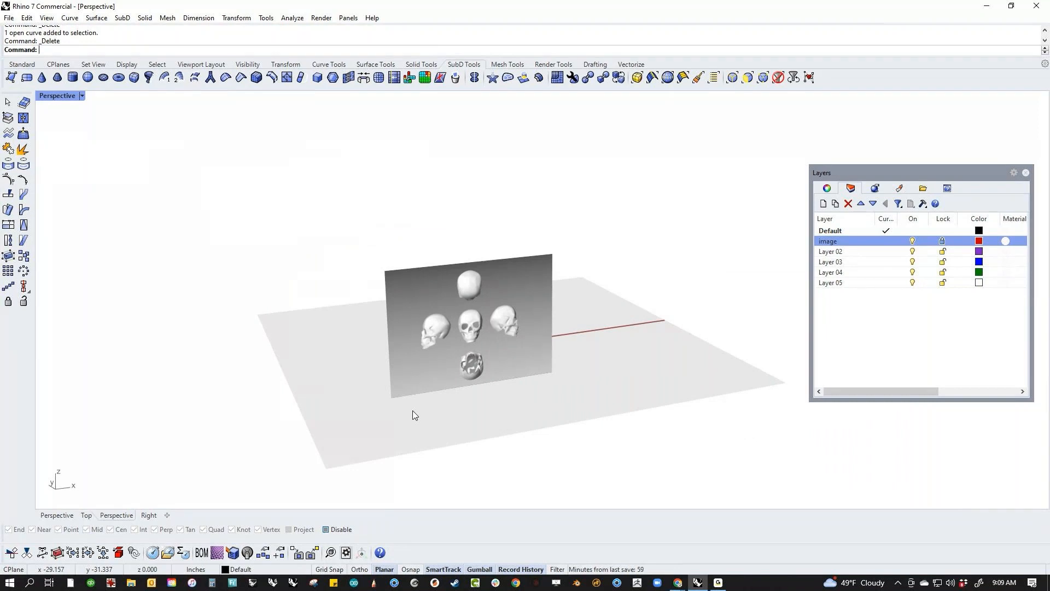
key("ctrl+F2")
right_click_drag(413, 415, 314, 396)
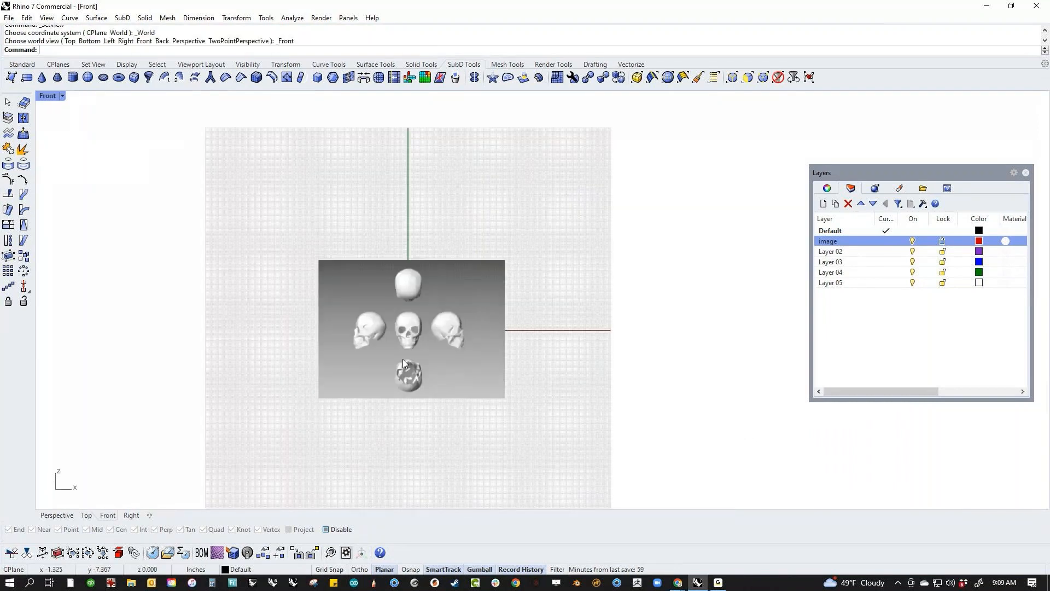
scroll(404, 355, "up", 5)
right_click_drag(404, 356, 450, 365)
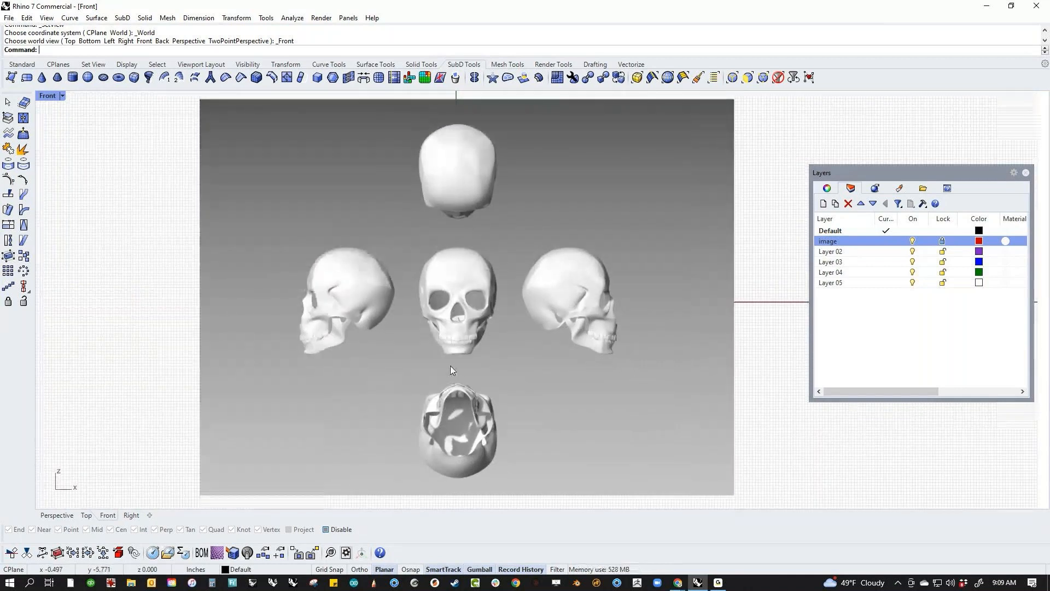
scroll(455, 333, "up", 5)
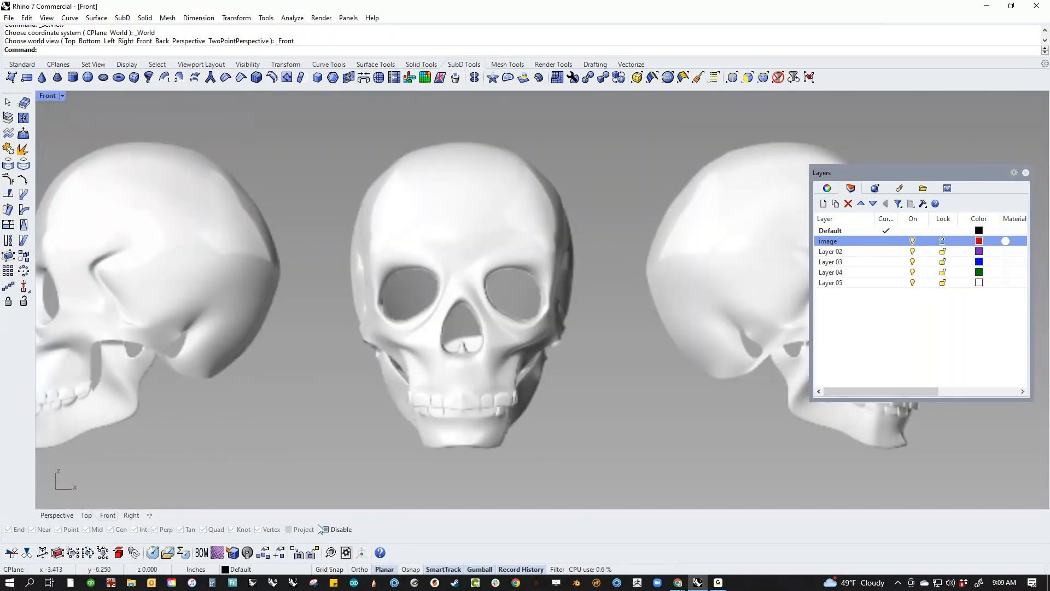
left_click(313, 582)
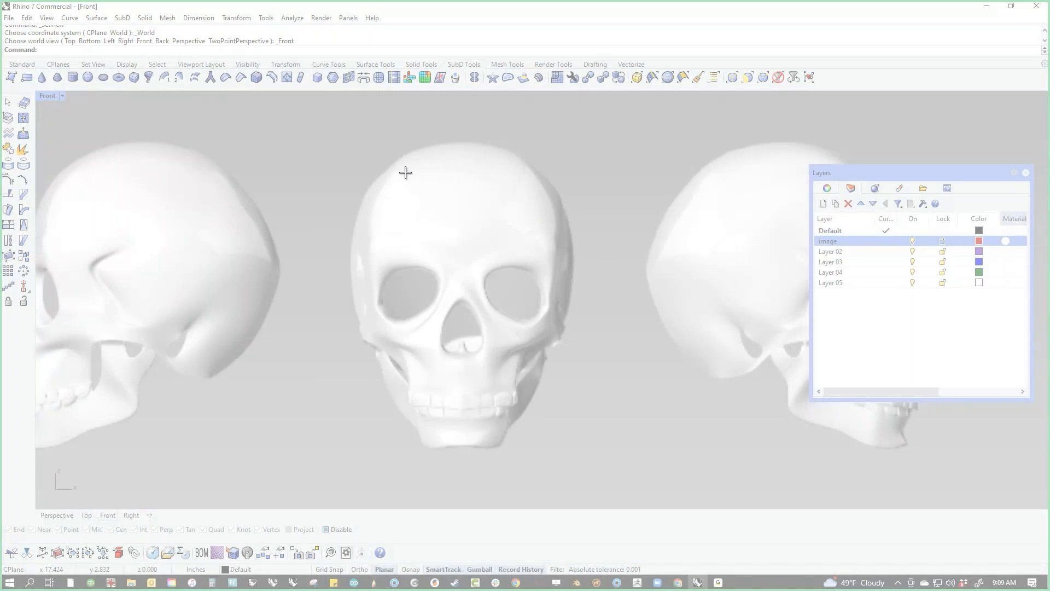
left_click_drag(300, 120, 632, 501)
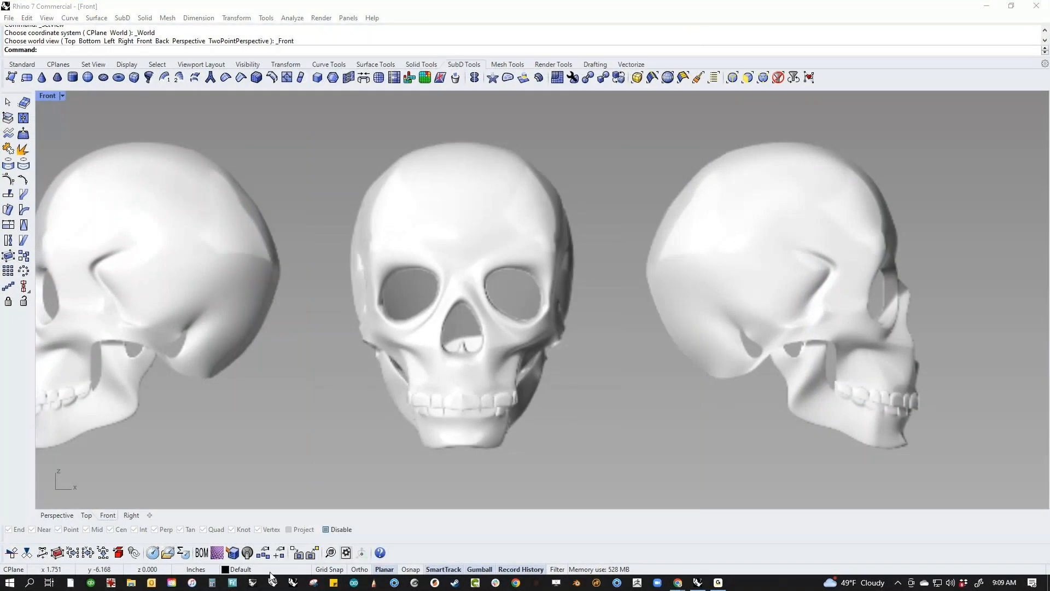
Switch to Autodesk SketchBook and paste the captured skull image into the blank drawing.
left_click(374, 582)
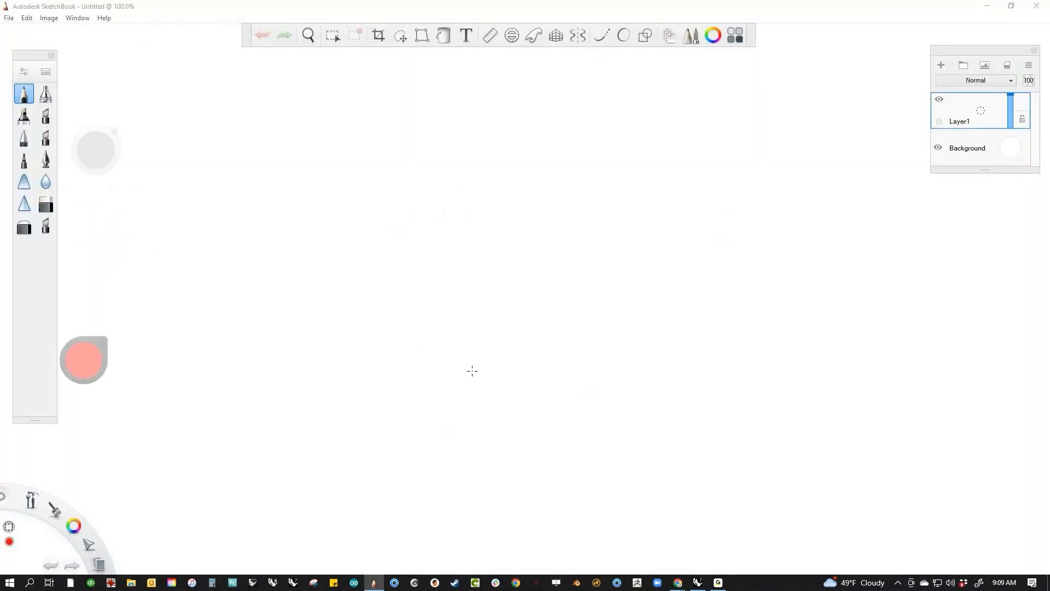
key("ctrl+v")
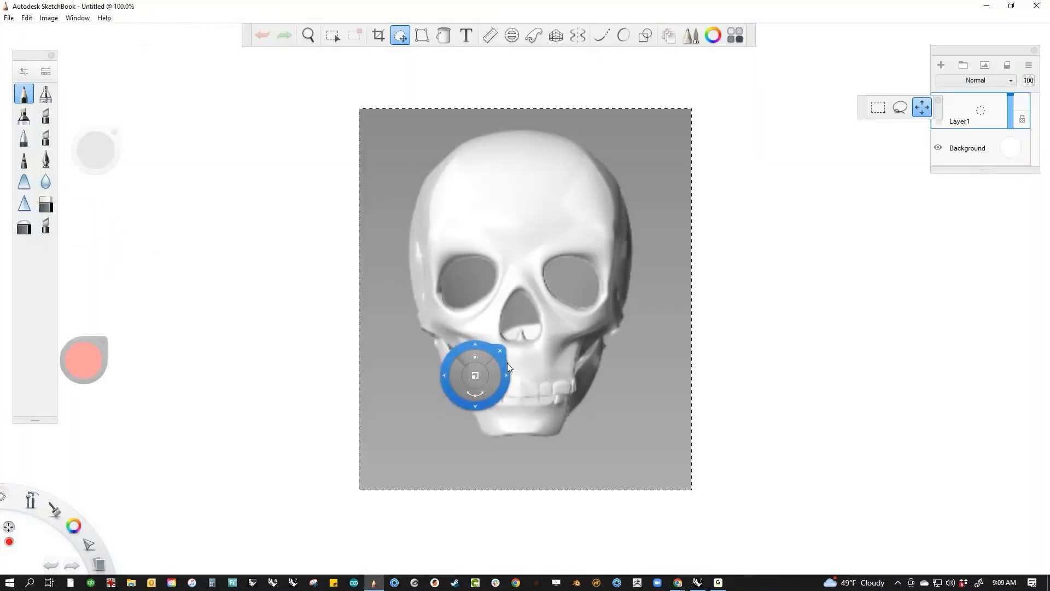
left_click(499, 350)
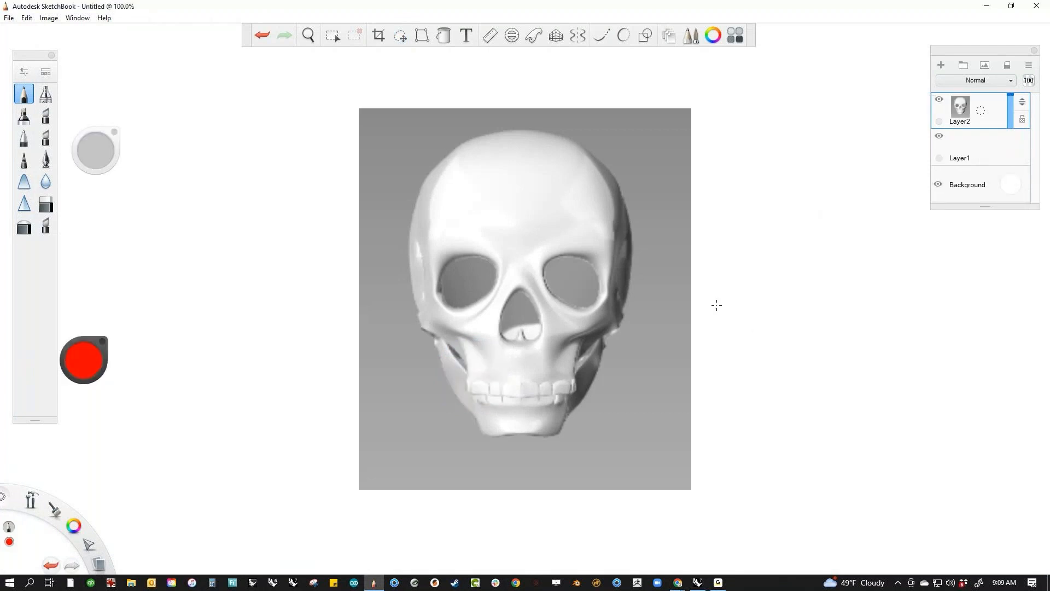
scroll(715, 306, "up", 2)
key("x")
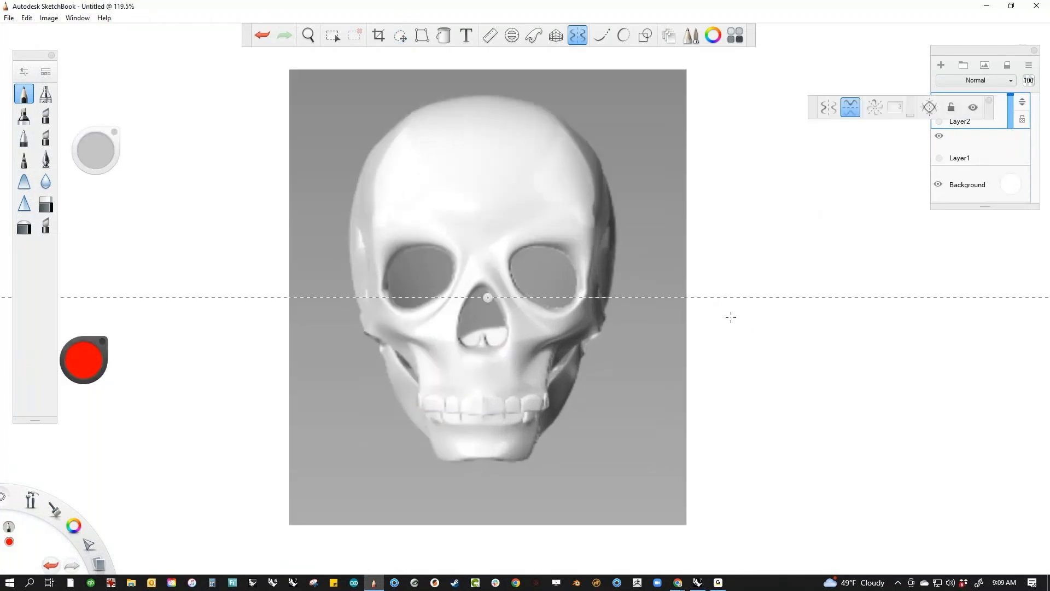
key("space")
right_click_drag(731, 345, 705, 344)
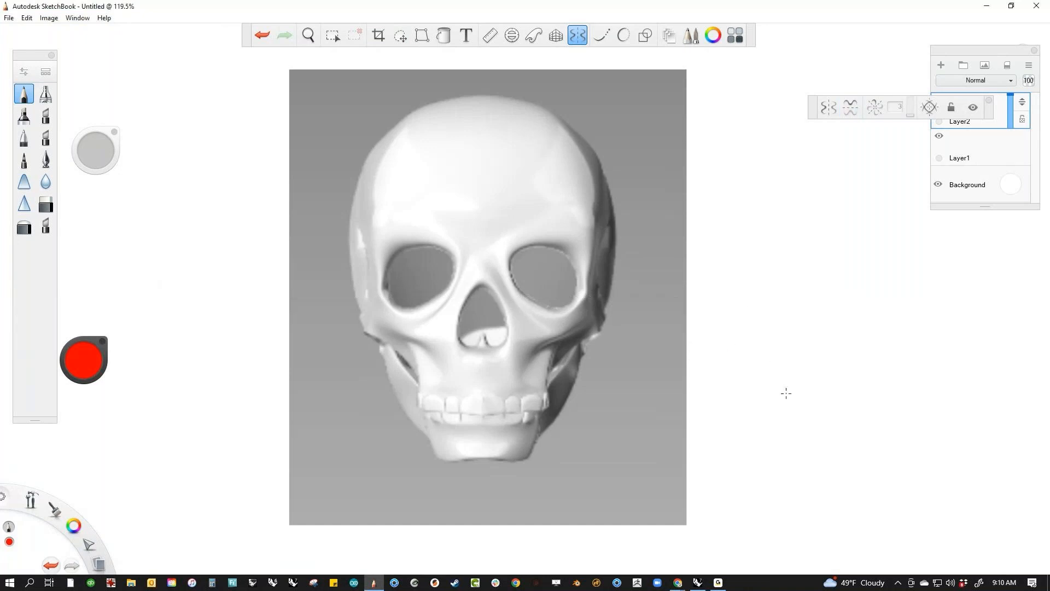
Move the skull image layer below Layer1 and, on Layer1, outline both eye sockets and the nasal opening in red.
left_click_drag(1021, 103, 1020, 183)
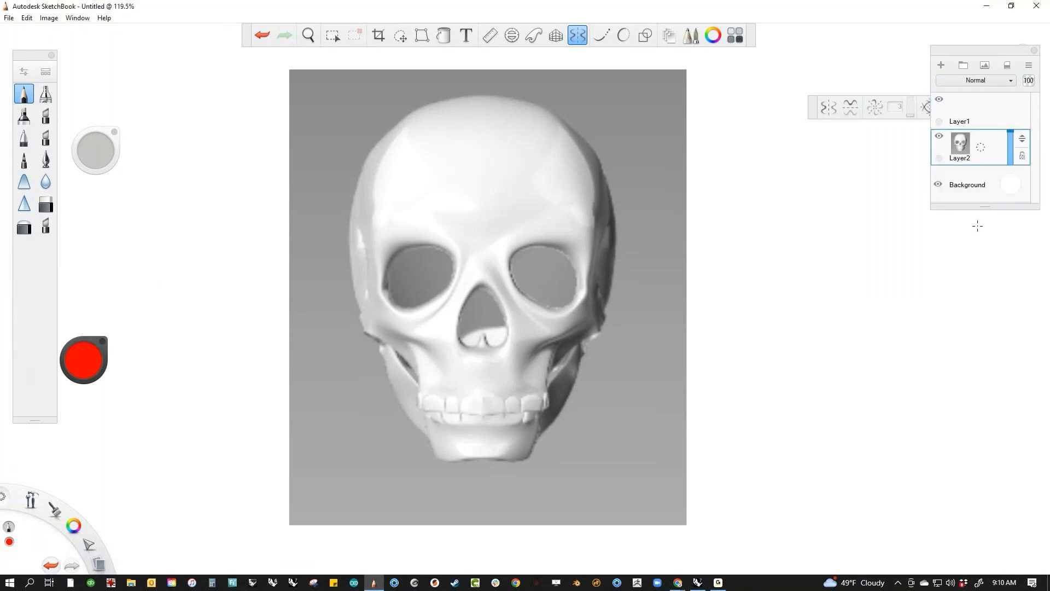
left_click(1004, 113)
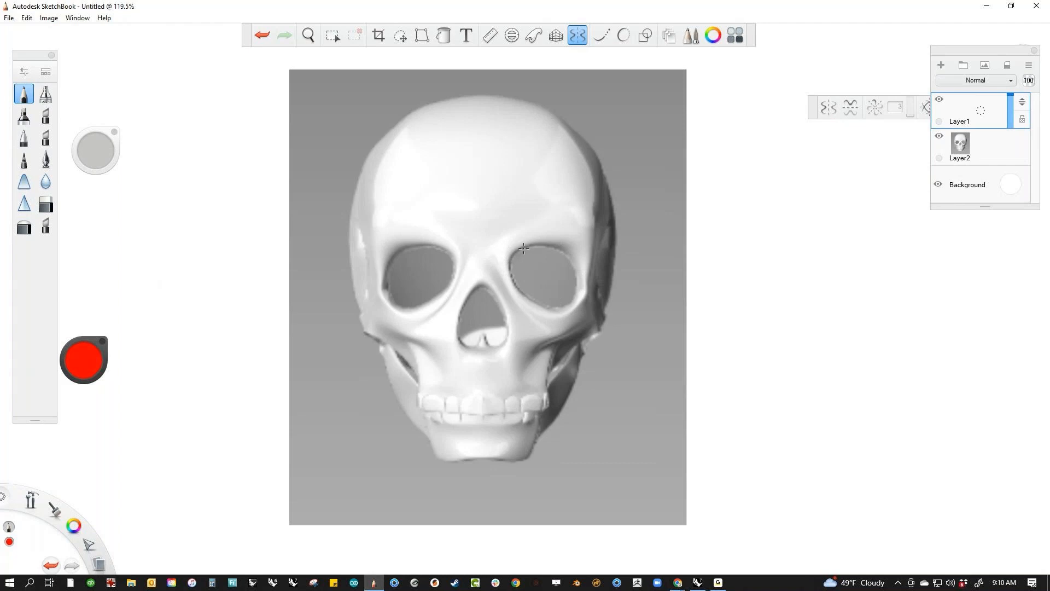
mouse_move(517, 252)
left_mouse_down()
mouse_move(512, 280)
mouse_move(527, 298)
mouse_move(558, 306)
mouse_move(573, 296)
mouse_move(574, 262)
mouse_move(526, 244)
left_mouse_up()
mouse_move(485, 286)
left_mouse_down()
mouse_move(505, 344)
mouse_move(482, 348)
mouse_move(457, 340)
mouse_move(463, 307)
mouse_move(491, 281)
left_mouse_up()
mouse_move(409, 310)
left_mouse_down()
mouse_move(453, 261)
mouse_move(423, 245)
mouse_move(385, 268)
mouse_move(383, 299)
mouse_move(415, 312)
left_mouse_up()
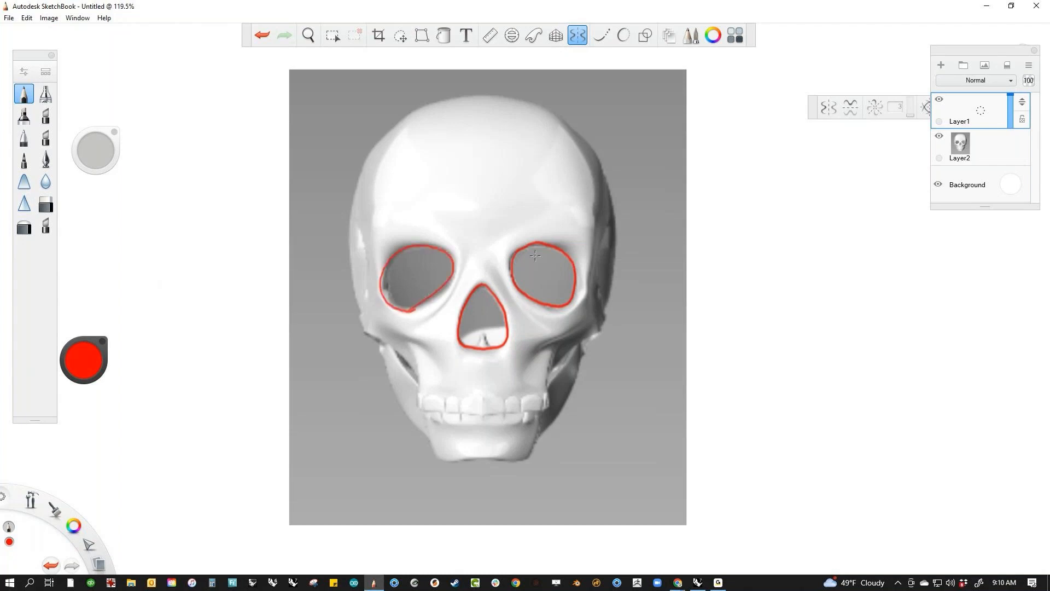
Sketch edge lines linking both eye sockets to each other and to the nasal opening, plus a short centre line on the nose bridge.
left_click_drag(499, 300, 510, 286)
mouse_move(439, 293)
left_mouse_down()
mouse_move(462, 307)
mouse_move(462, 276)
mouse_move(510, 264)
left_mouse_up()
left_click_drag(450, 255, 514, 251)
left_click_drag(508, 328, 540, 303)
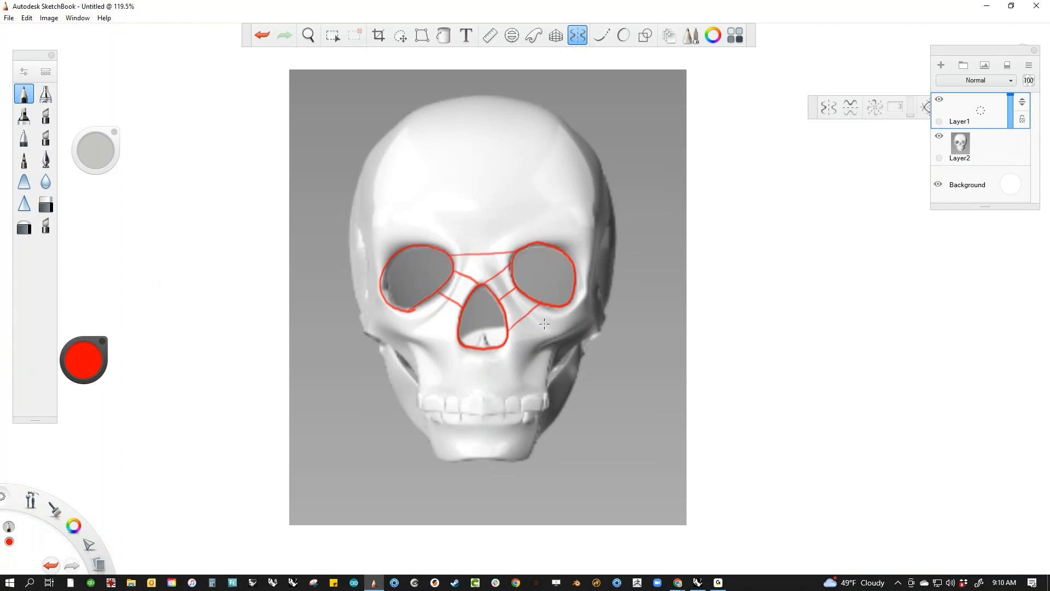
left_click_drag(508, 345, 565, 304)
mouse_move(423, 304)
left_mouse_down()
mouse_move(458, 327)
mouse_move(436, 336)
mouse_move(464, 349)
left_mouse_up()
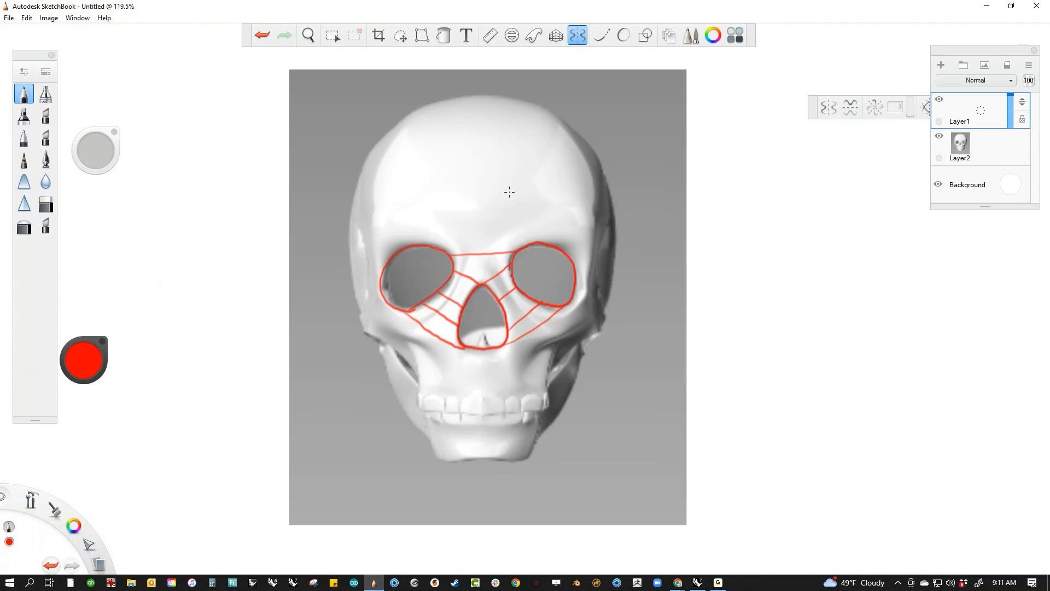
left_click_drag(482, 255, 481, 280)
Sketch a band of faces beneath the nasal opening, running up along the cheeks to below both eye sockets.
mouse_move(502, 347)
left_mouse_down()
mouse_move(501, 365)
mouse_move(465, 367)
mouse_move(503, 366)
left_mouse_up()
left_click_drag(564, 309, 573, 326)
left_click_drag(505, 367, 572, 320)
mouse_move(400, 324)
left_mouse_down()
mouse_move(405, 307)
mouse_move(418, 339)
mouse_move(465, 370)
left_mouse_up()
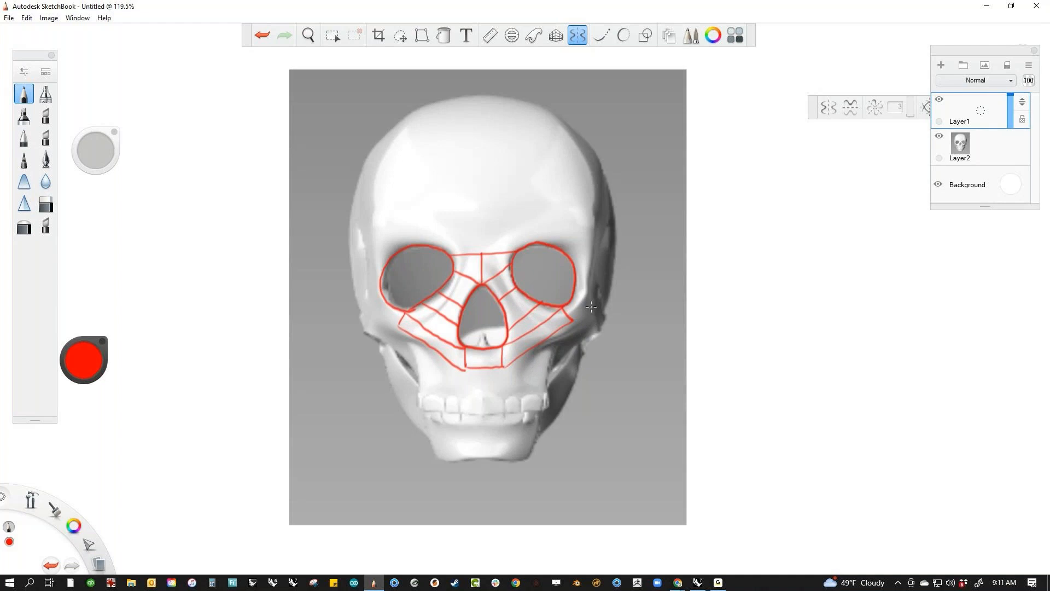
Sketch a ring of faces around the outer and upper sides of both eye sockets, meeting at the nose bridge.
mouse_move(574, 293)
left_mouse_down()
mouse_move(585, 297)
mouse_move(573, 318)
left_mouse_up()
mouse_move(573, 267)
left_mouse_down()
mouse_move(587, 266)
mouse_move(577, 241)
mouse_move(586, 265)
mouse_move(560, 227)
mouse_move(577, 237)
mouse_move(528, 244)
left_mouse_up()
left_click_drag(481, 250, 528, 222)
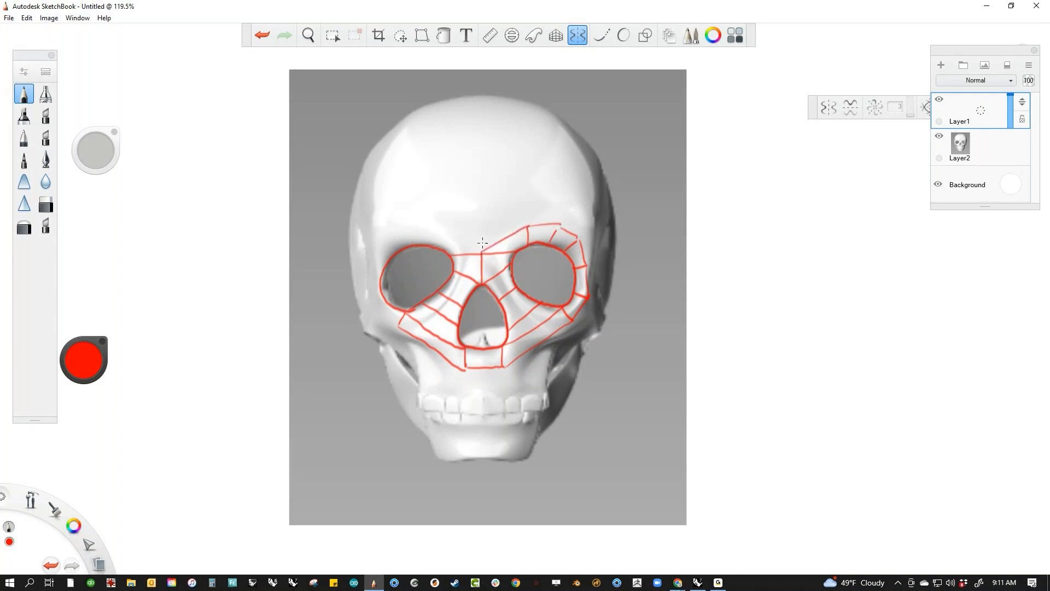
mouse_move(480, 250)
left_mouse_down()
mouse_move(410, 226)
mouse_move(407, 246)
mouse_move(365, 269)
mouse_move(371, 303)
mouse_move(383, 298)
mouse_move(399, 319)
left_mouse_up()
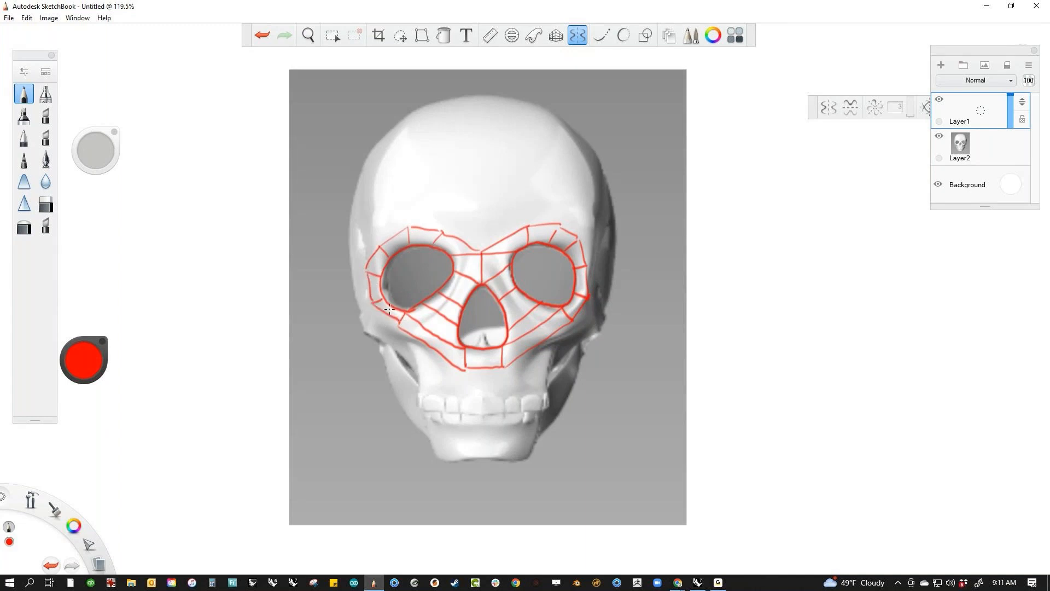
left_click_drag(378, 305, 399, 324)
mouse_move(445, 232)
left_mouse_down()
mouse_move(481, 209)
mouse_move(520, 225)
left_mouse_up()
key("ctrl+z")
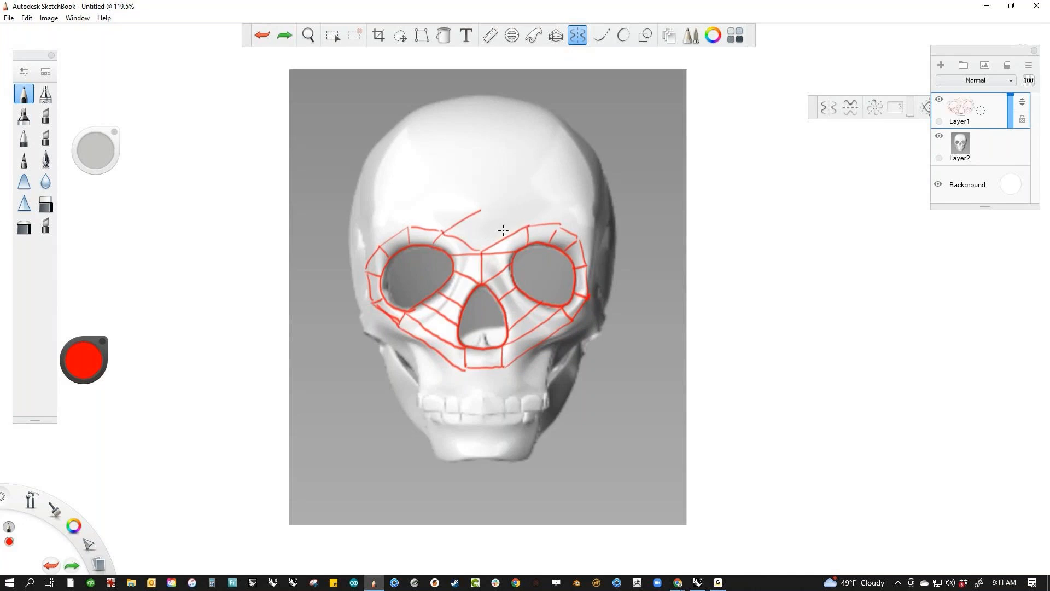
key("ctrl+z")
Sketch two faces above the nose bridge and a centre line running up the forehead.
mouse_move(481, 249)
left_mouse_down()
mouse_move(479, 215)
mouse_move(517, 198)
mouse_move(525, 223)
left_mouse_up()
mouse_move(440, 234)
left_mouse_down()
mouse_move(446, 204)
mouse_move(480, 215)
mouse_move(486, 121)
left_mouse_up()
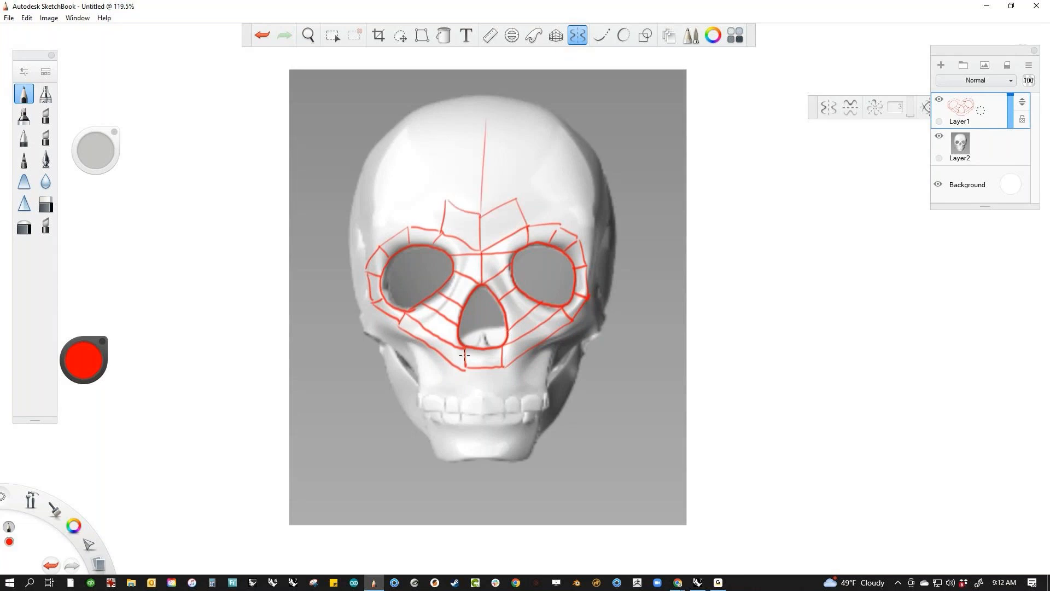
Sketch the upper jaw faces from the band beneath the nose and cheeks down to the upper teeth.
left_click_drag(458, 367, 458, 401)
mouse_move(503, 366)
left_mouse_down()
mouse_move(503, 392)
mouse_move(465, 402)
mouse_move(510, 405)
left_mouse_up()
mouse_move(504, 394)
left_mouse_down()
mouse_move(547, 387)
mouse_move(588, 301)
left_mouse_up()
mouse_move(405, 336)
left_mouse_down()
mouse_move(424, 397)
mouse_move(463, 401)
left_mouse_up()
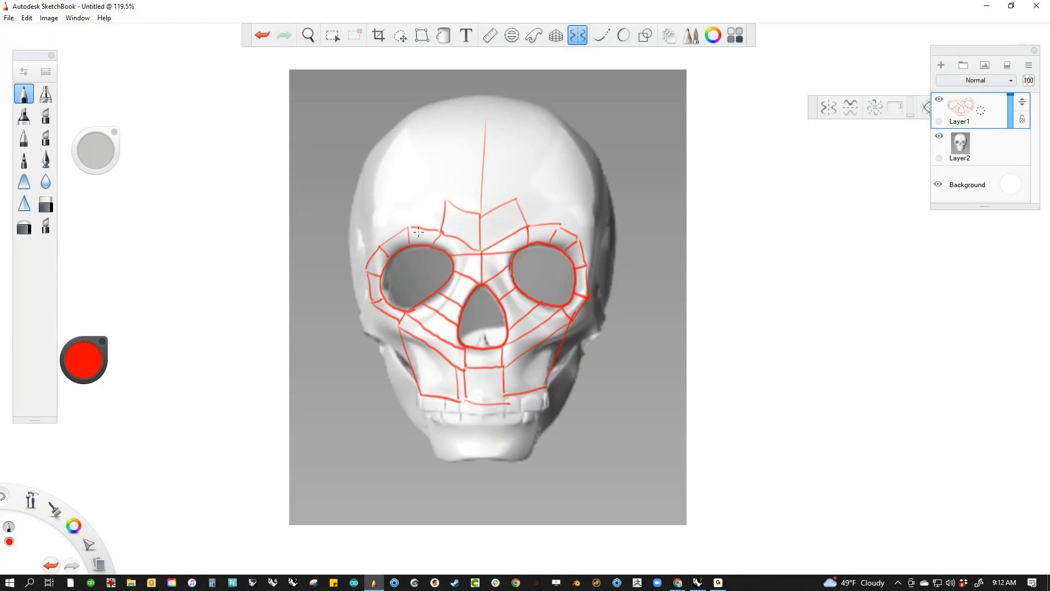
Sketch an extra edge loop close around the image-left eye socket and another edge line between that socket and the nasal opening.
mouse_move(418, 232)
left_mouse_down()
mouse_move(352, 208)
mouse_move(361, 219)
left_mouse_up()
key("ctrl+z")
key("ctrl+z")
left_click_drag(453, 289, 458, 290)
key("ctrl+z")
left_click(447, 286)
mouse_move(434, 303)
left_mouse_down()
mouse_move(416, 318)
mouse_move(459, 257)
mouse_move(408, 237)
mouse_move(379, 266)
mouse_move(375, 291)
mouse_move(415, 318)
left_mouse_up()
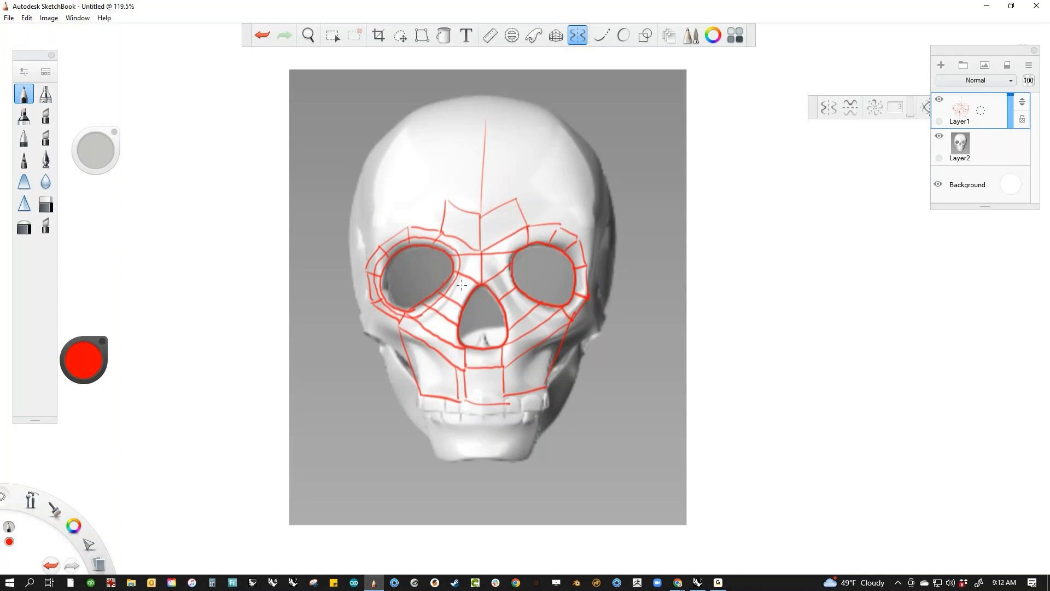
left_click_drag(470, 255, 426, 330)
Sketch a middle edge row across the upper jaw and mark the rows on the image-right side with 2 and 3.
mouse_move(571, 340)
left_mouse_down()
mouse_move(514, 373)
mouse_move(463, 383)
left_mouse_up()
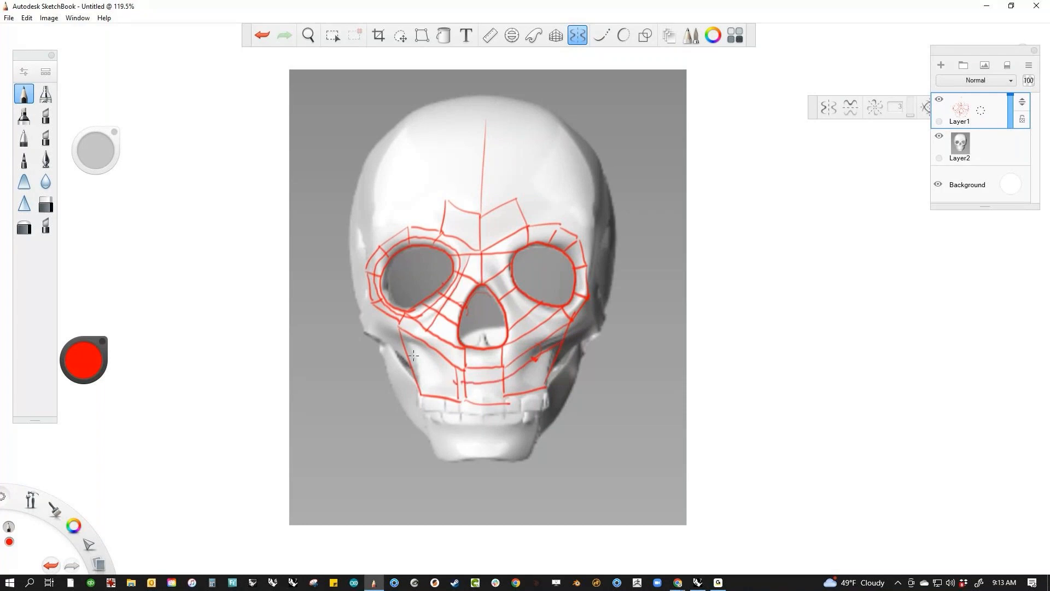
left_click_drag(406, 353, 453, 380)
left_click_drag(521, 370, 525, 375)
left_click_drag(531, 397, 531, 403)
left_click_drag(550, 366, 566, 371)
Sketch extra edge lines between the image-right eye socket and the nasal opening.
left_click_drag(529, 294, 501, 310)
left_click_drag(490, 255, 541, 332)
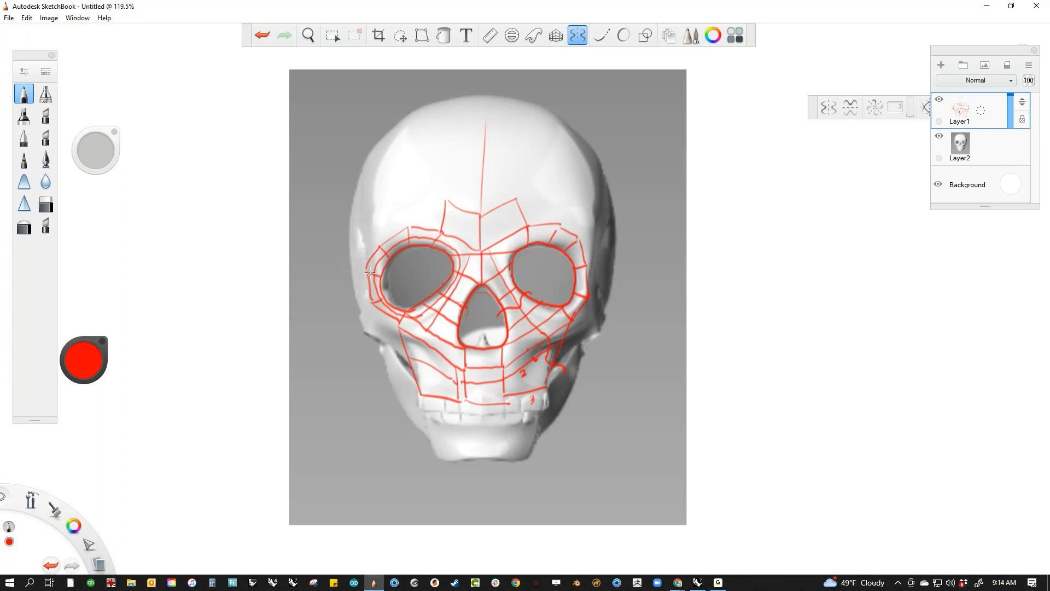
Close the SketchBook drawing without saving it and return to Rhino.
left_click(1036, 7)
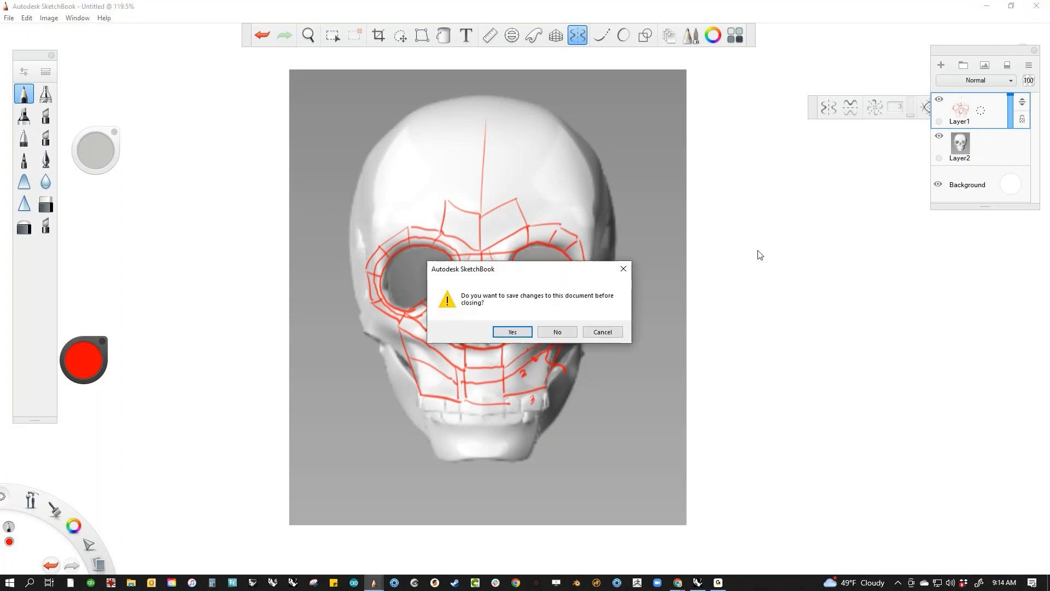
left_click(557, 332)
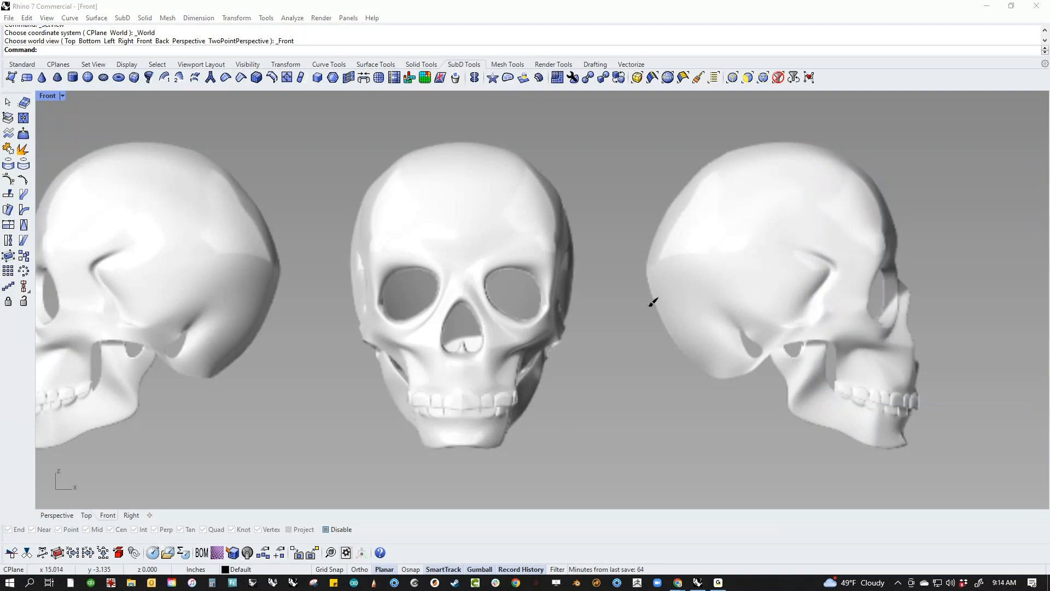
Bring up the layer list and show the skull picture at an angle in the Perspective view.
mouse_move(410, 403)
left_mouse_down()
mouse_move(366, 252)
mouse_move(408, 165)
mouse_move(495, 147)
mouse_move(562, 197)
mouse_move(543, 344)
mouse_move(410, 403)
left_mouse_up()
scroll(437, 311, "down", 10)
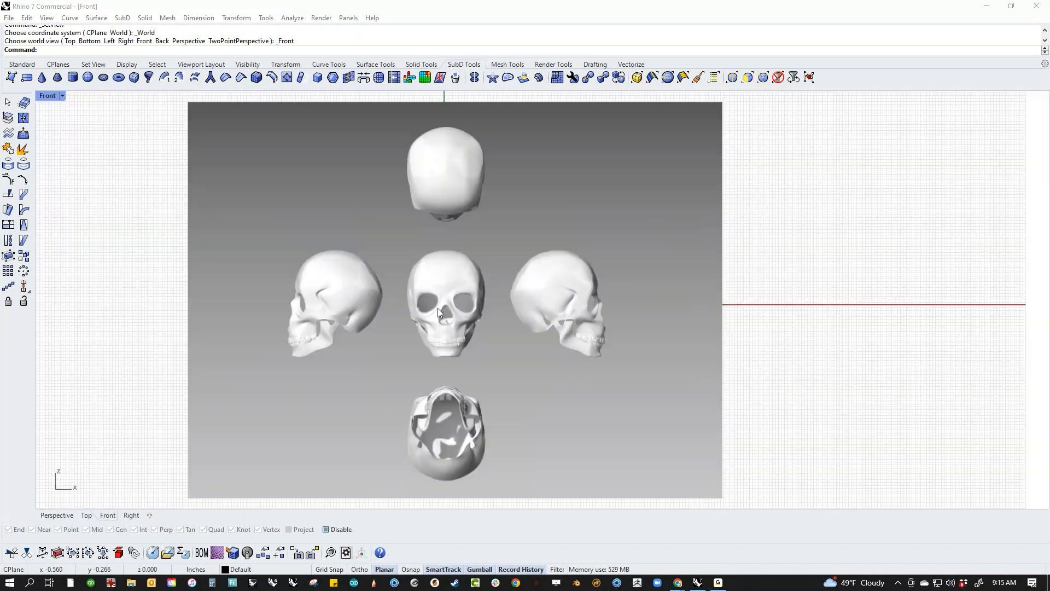
scroll(437, 307, "down", 2)
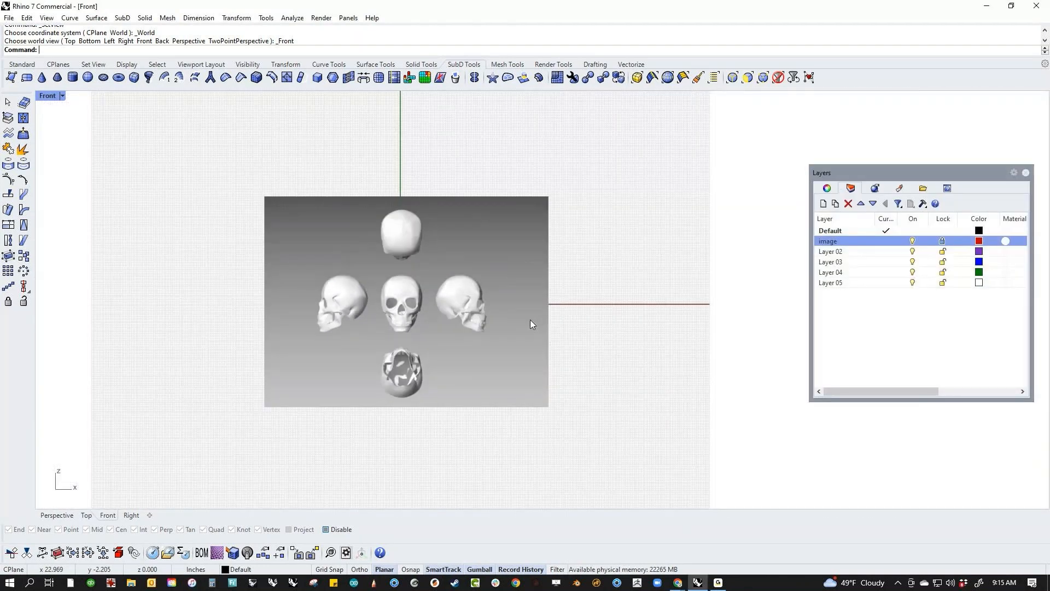
key("ctrl+F4")
right_click_drag(489, 317, 444, 298)
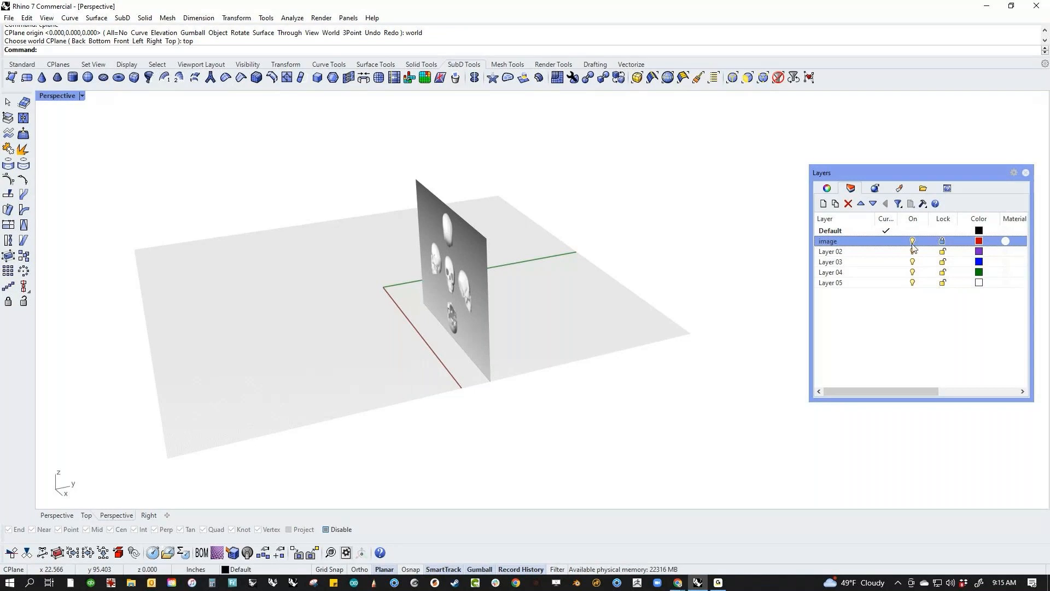
right_click_drag(511, 317, 514, 333)
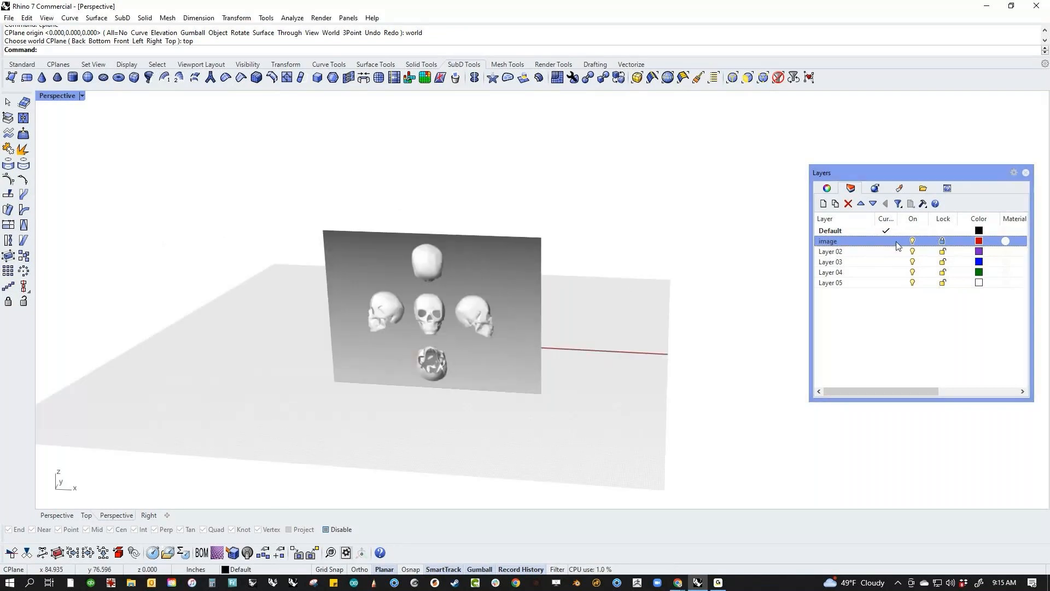
Unlock the image layer, raise the object transparency of the skull picture's material to about 80 percent, and lock the layer again.
left_click(942, 241)
left_click(525, 274)
left_click(899, 190)
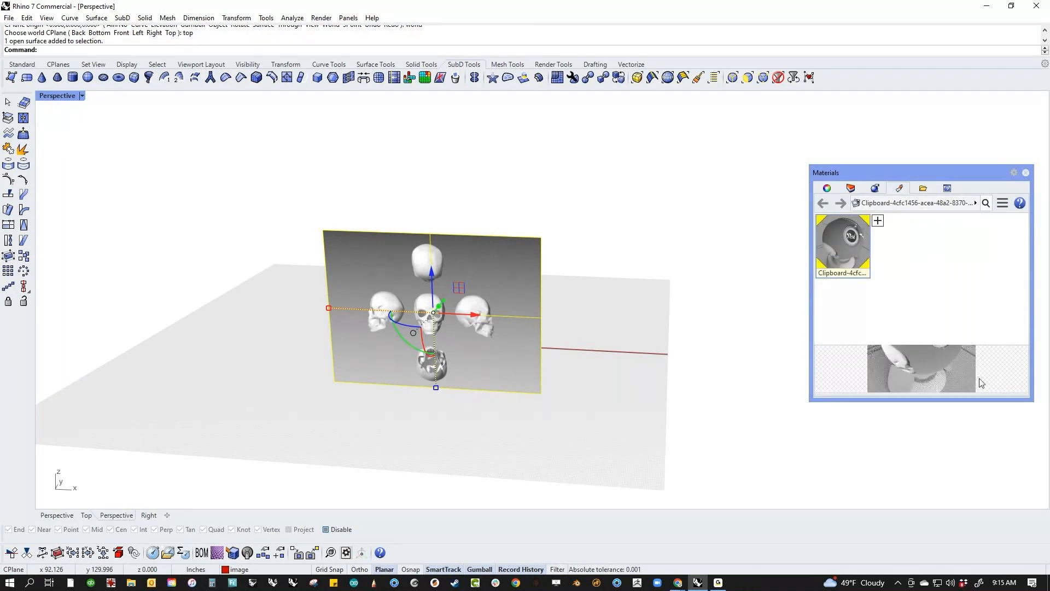
left_click_drag(974, 523, 967, 547)
scroll(937, 462, "down", 3)
left_click_drag(915, 497, 984, 506)
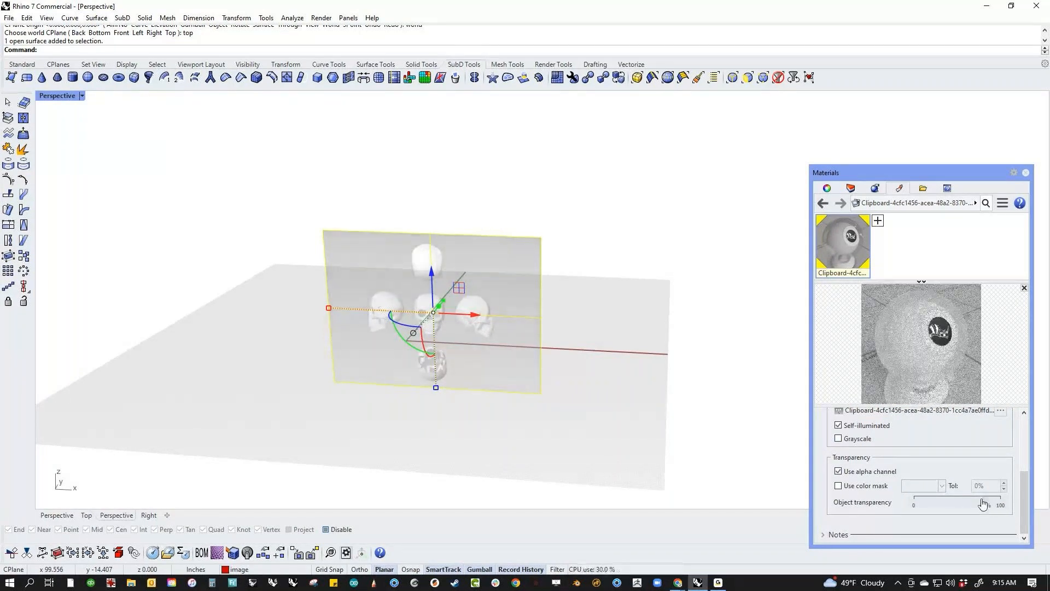
left_click(850, 188)
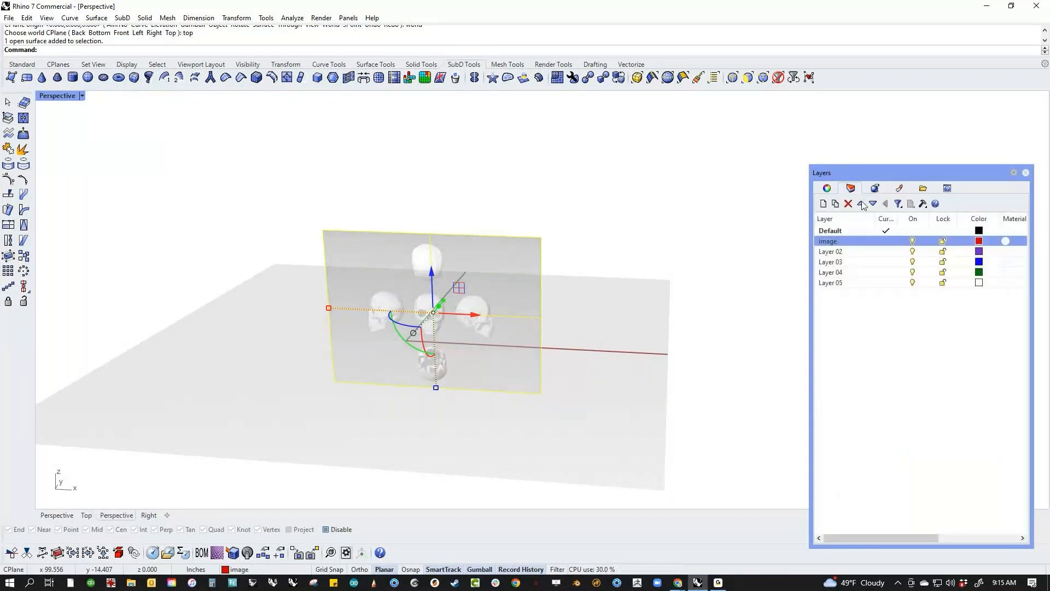
left_click(942, 242)
In the Front view, unlock the image layer, move the picture to align the frontal skull's midline with the vertical axis, and relock the layer.
right_click_drag(580, 346, 468, 339)
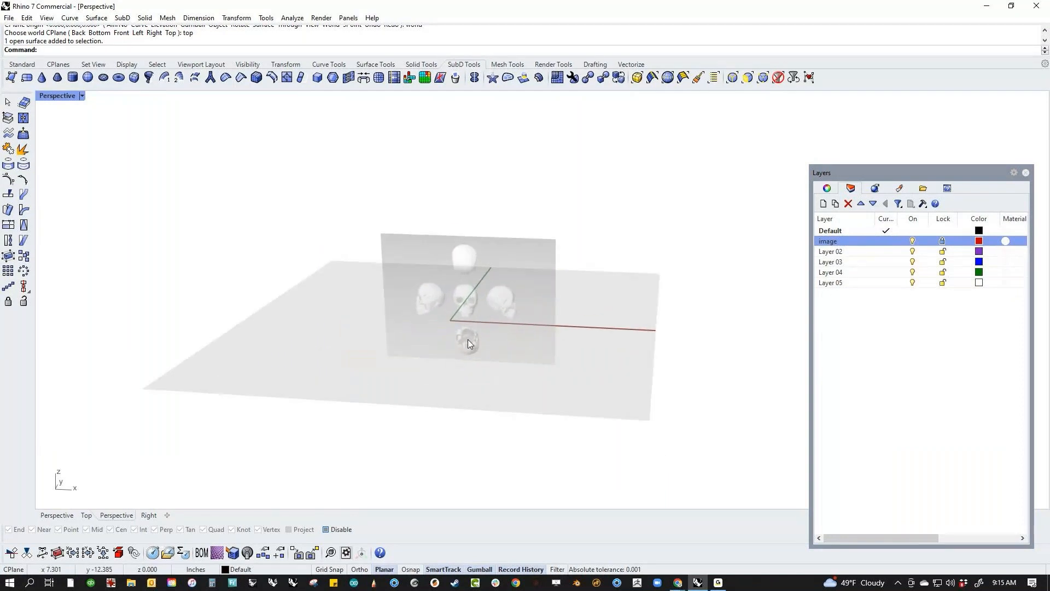
key("ctrl+F2")
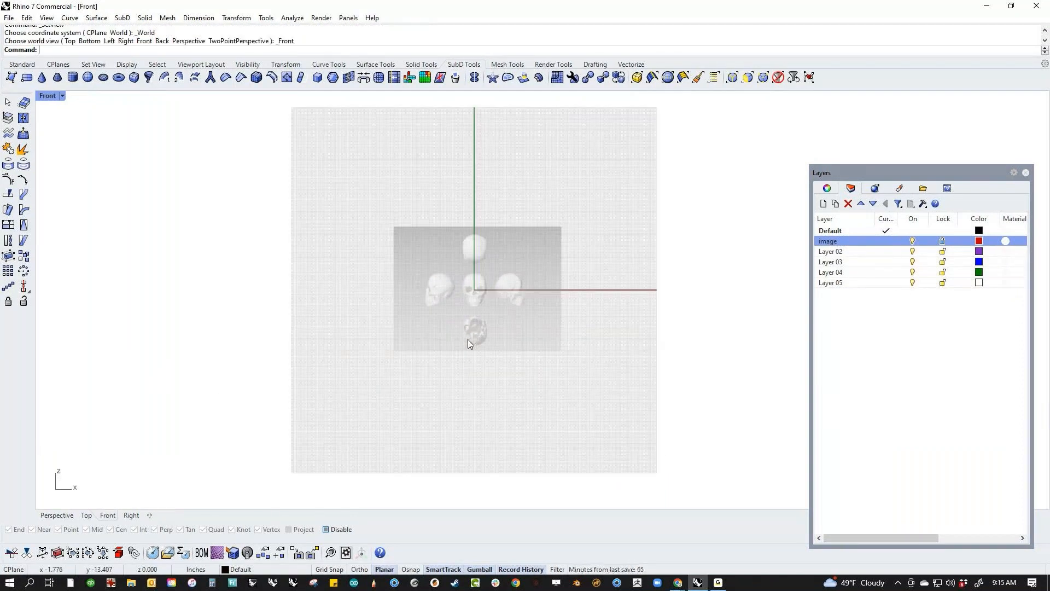
scroll(485, 295, "up", 5)
scroll(500, 276, "up", 5)
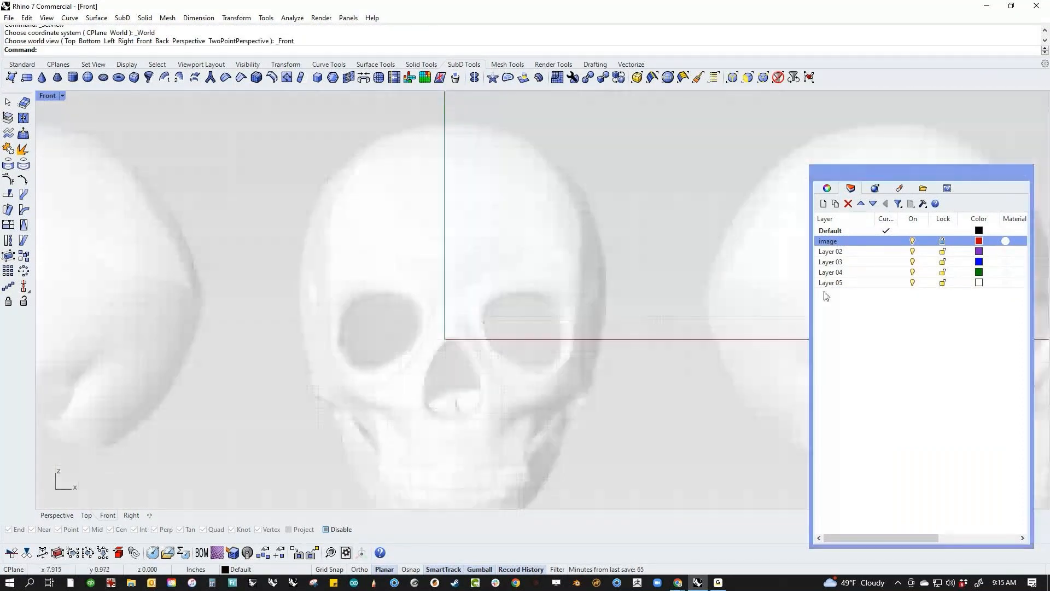
left_click(941, 241)
left_click(537, 371)
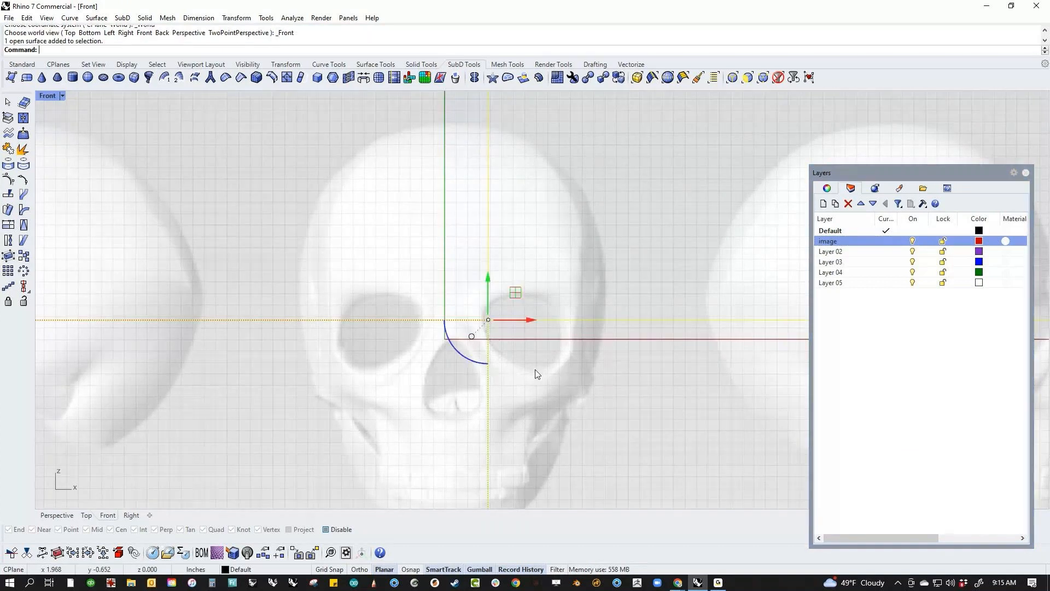
left_click_drag(526, 321, 481, 272)
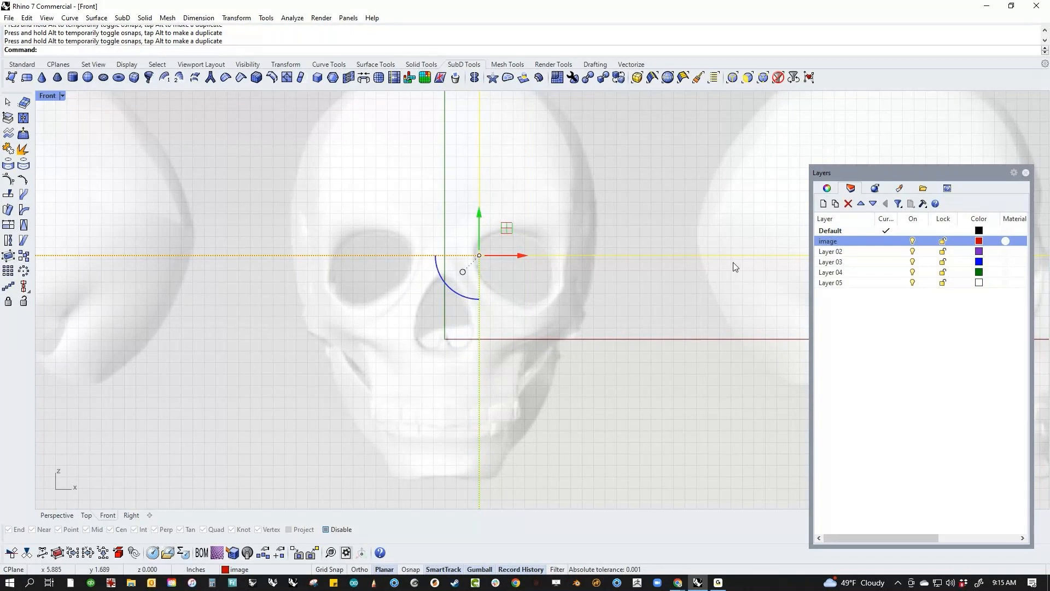
left_click(942, 242)
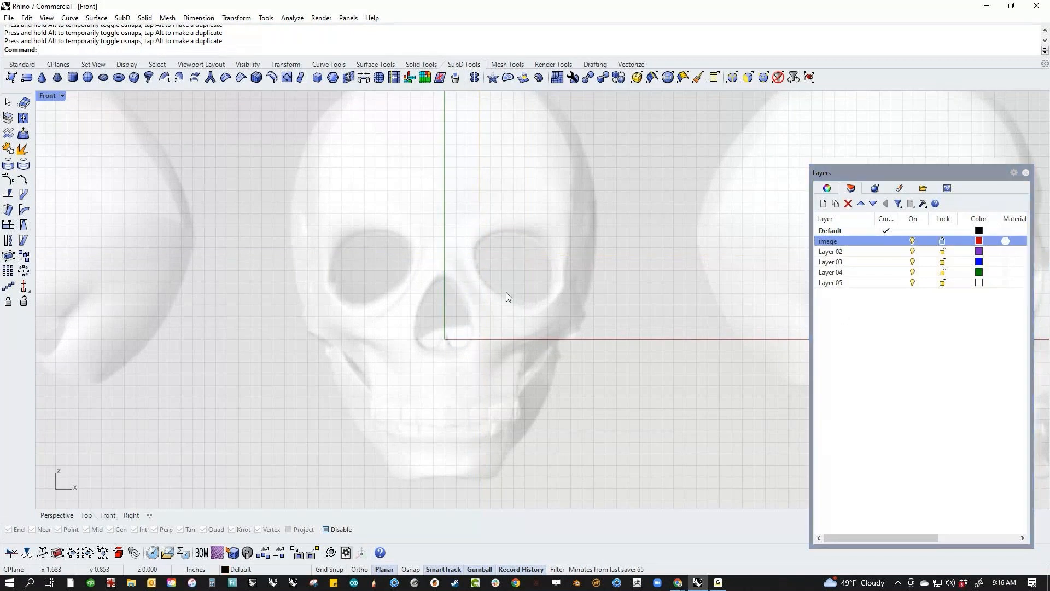
scroll(502, 368, "up", 2)
right_click_drag(500, 324, 461, 380)
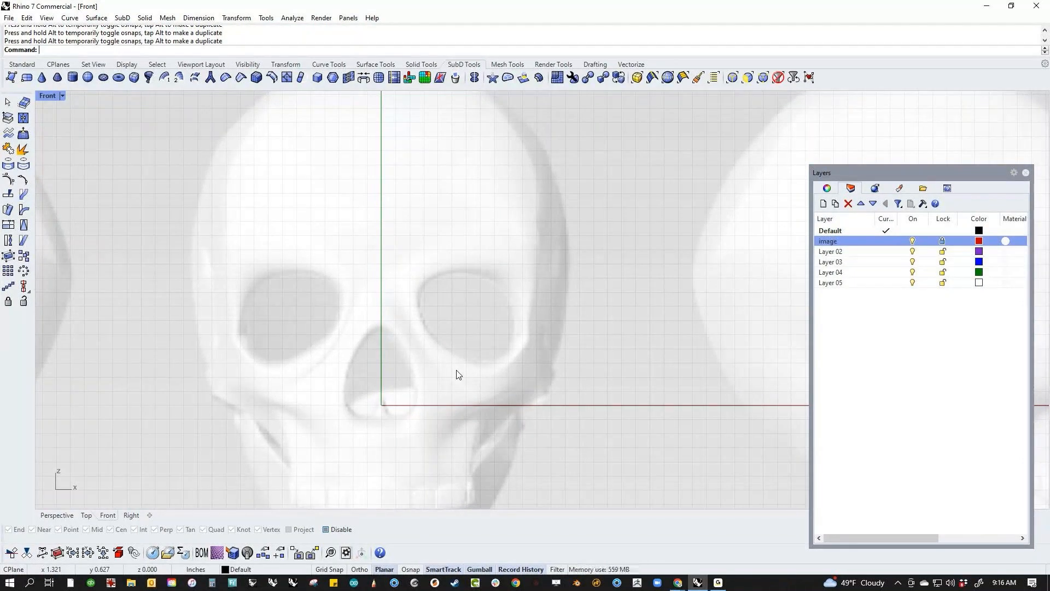
key("F7")
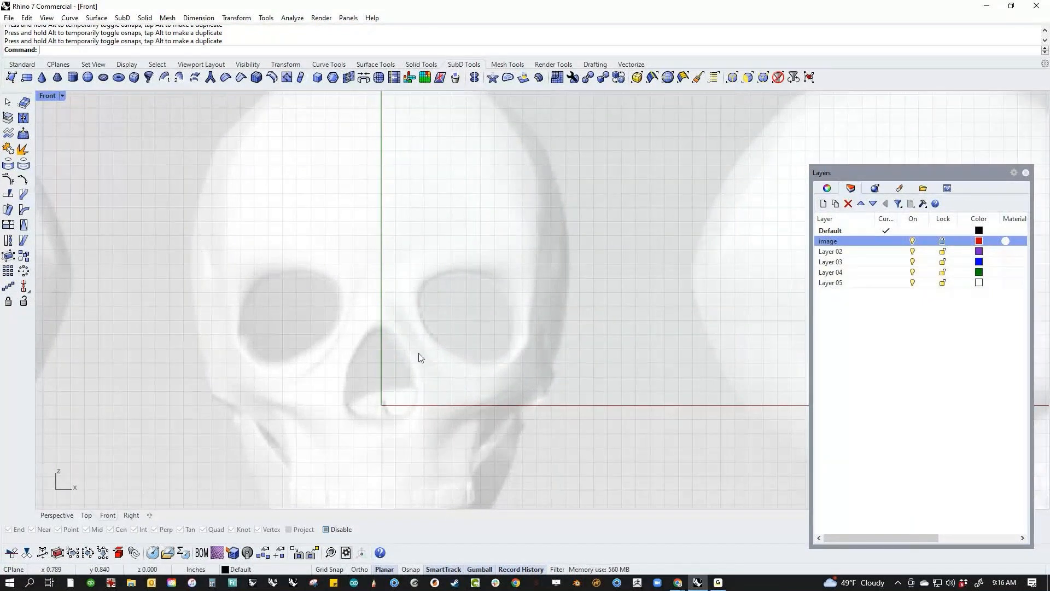
left_click(12, 79)
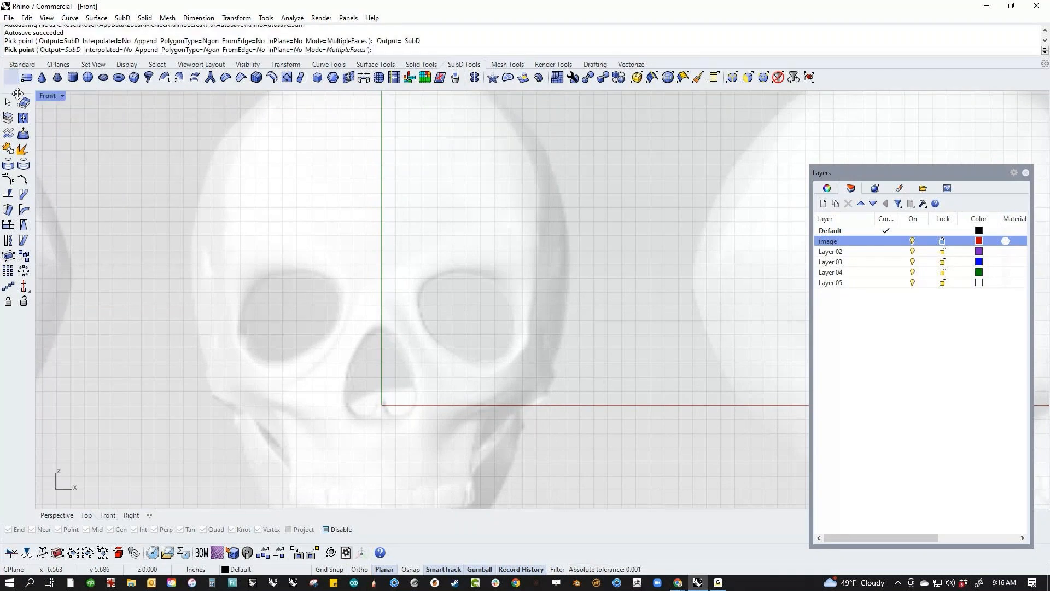
left_click(455, 267)
left_click(454, 254)
left_click(488, 258)
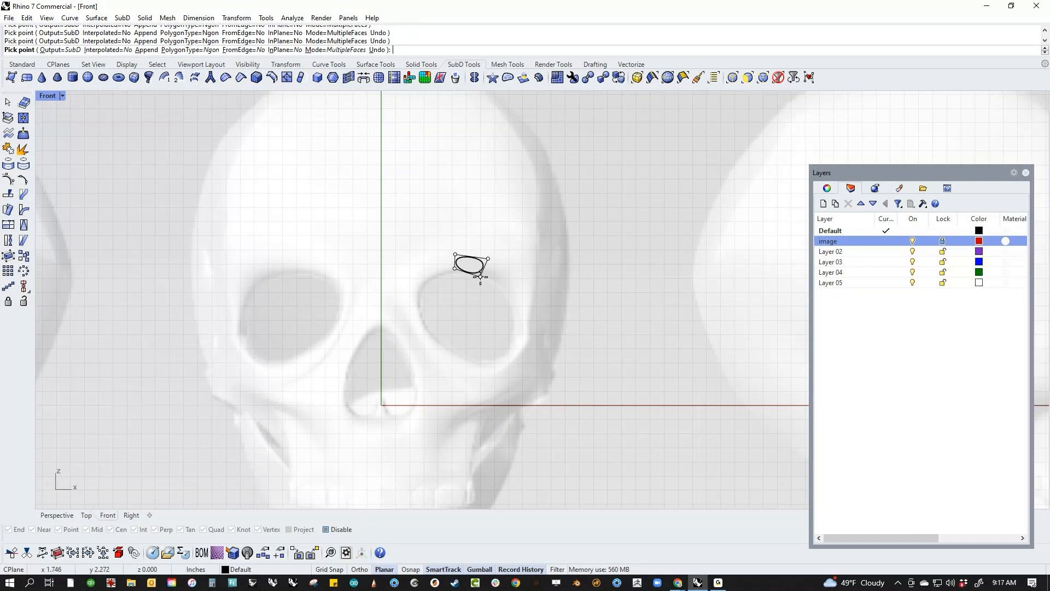
left_click(482, 269)
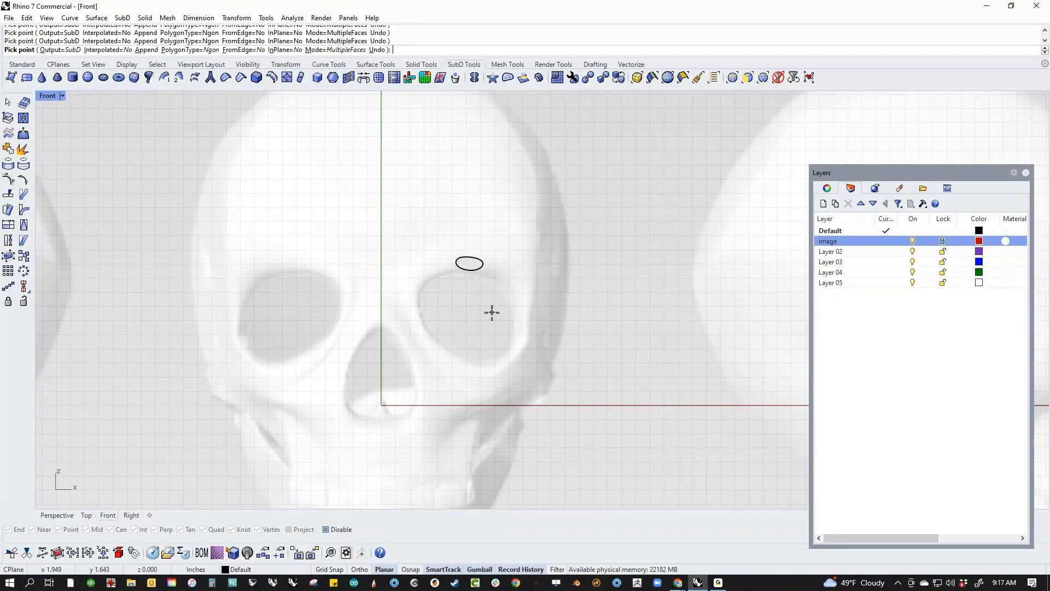
scroll(490, 298, "up", 1)
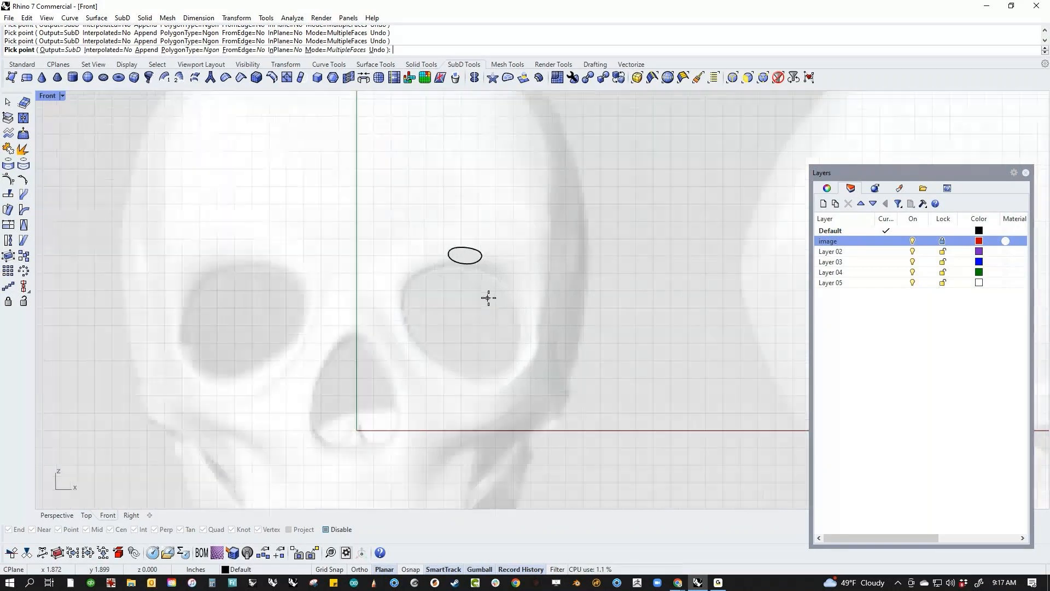
key("Escape")
Set the SubD display to flat.
key("Tab")
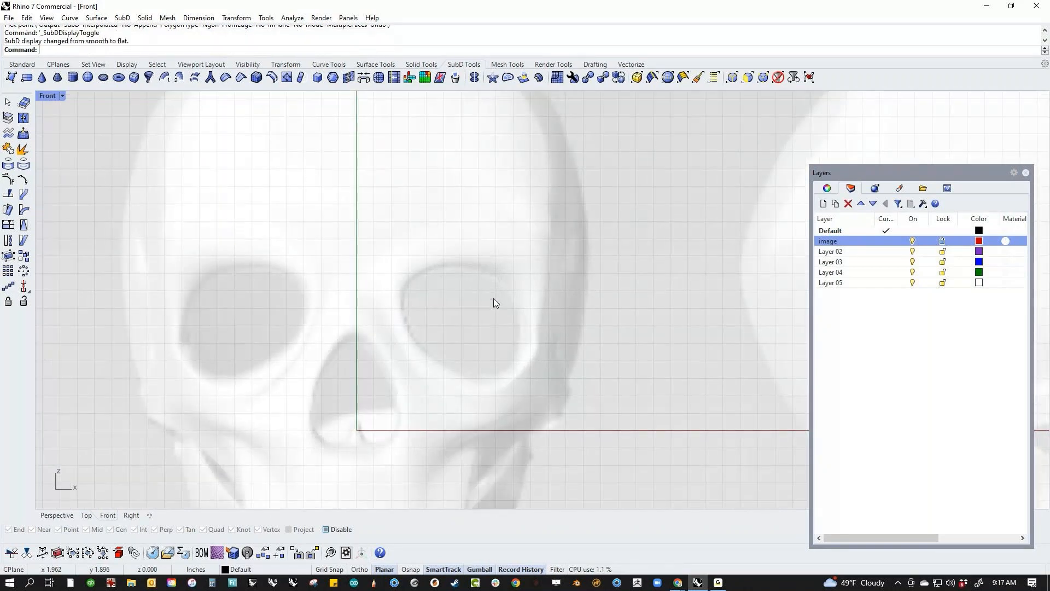
key("Return")
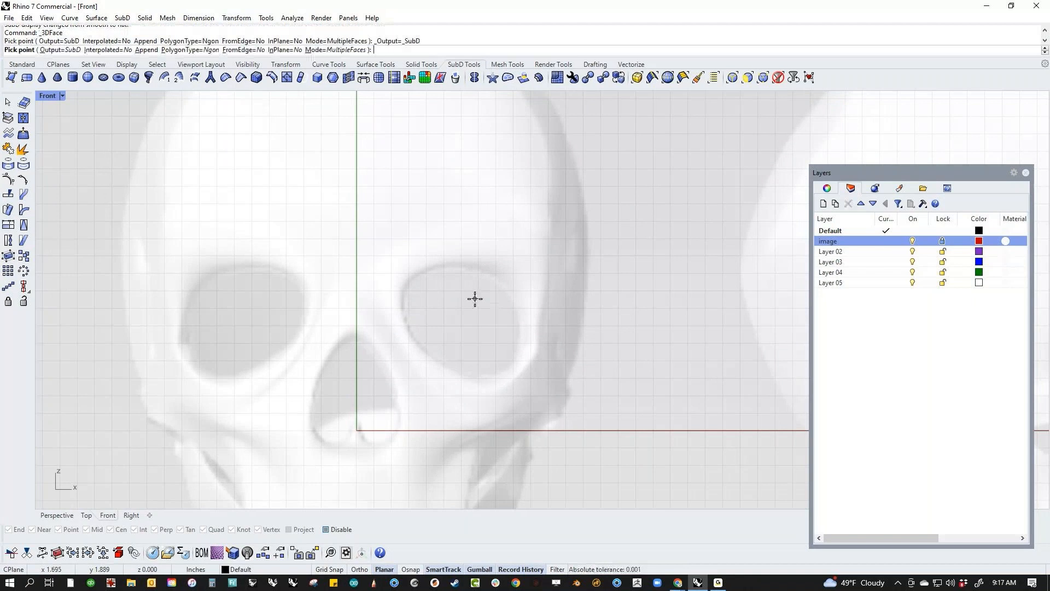
left_click(450, 266)
left_click(448, 242)
left_click(498, 246)
left_click(486, 270)
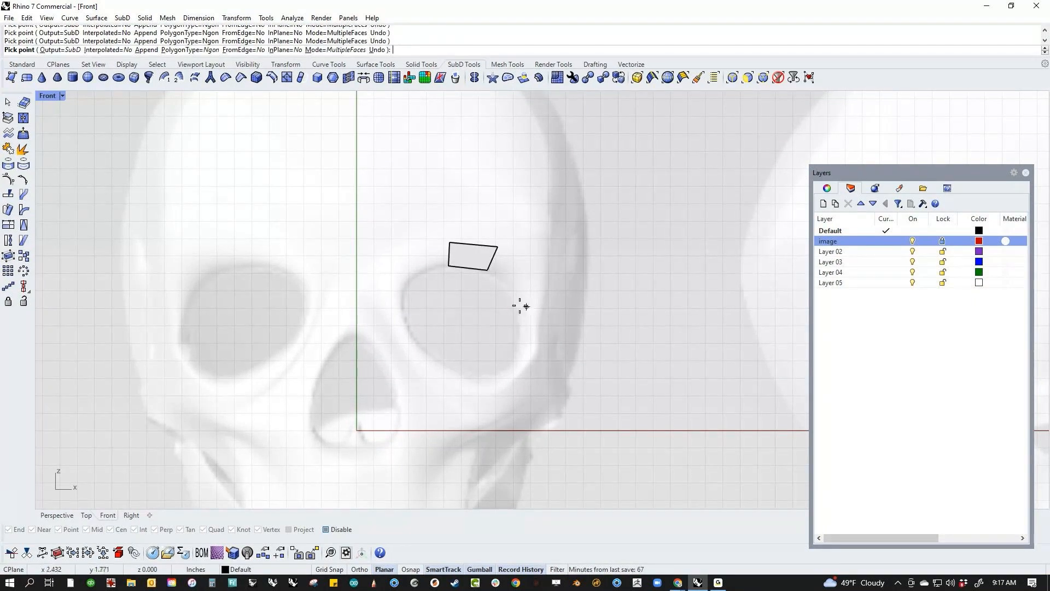
scroll(503, 285, "up", 2)
scroll(503, 284, "up", 1)
scroll(478, 291, "down", 2)
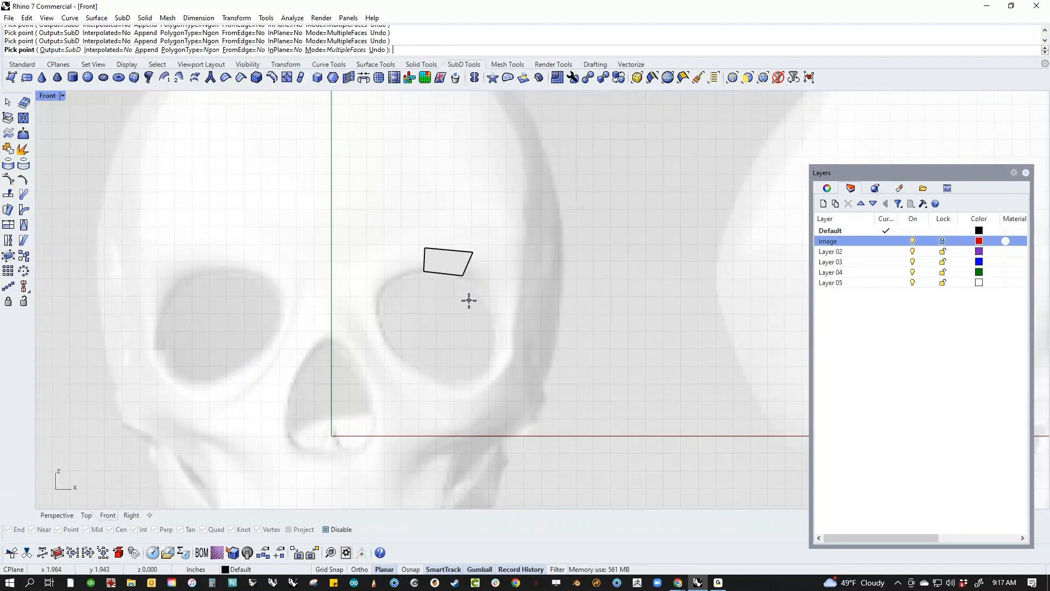
key("Escape")
Draw one four-sided SubD face along the upper rim of the image-right eye socket with 3DFace.
right_click(430, 259)
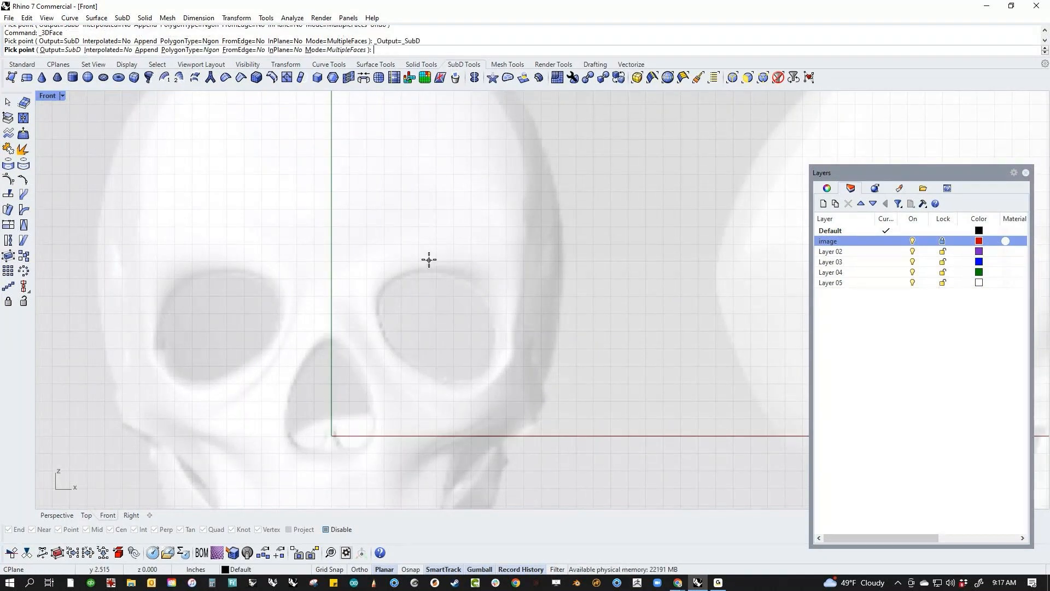
left_click(420, 267)
left_click(422, 246)
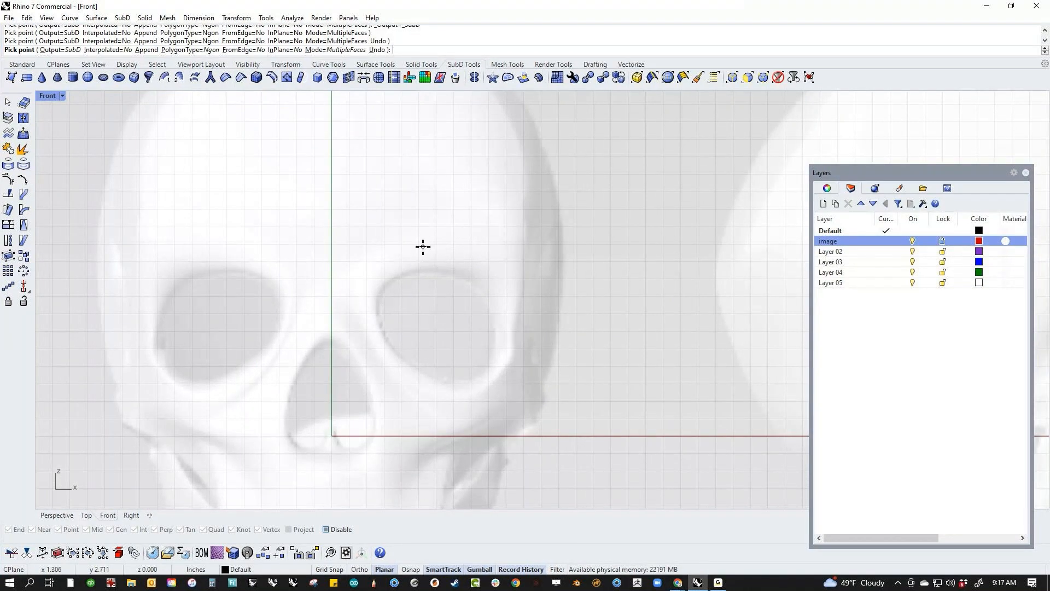
left_click(465, 252)
left_click(459, 275)
right_click(459, 275)
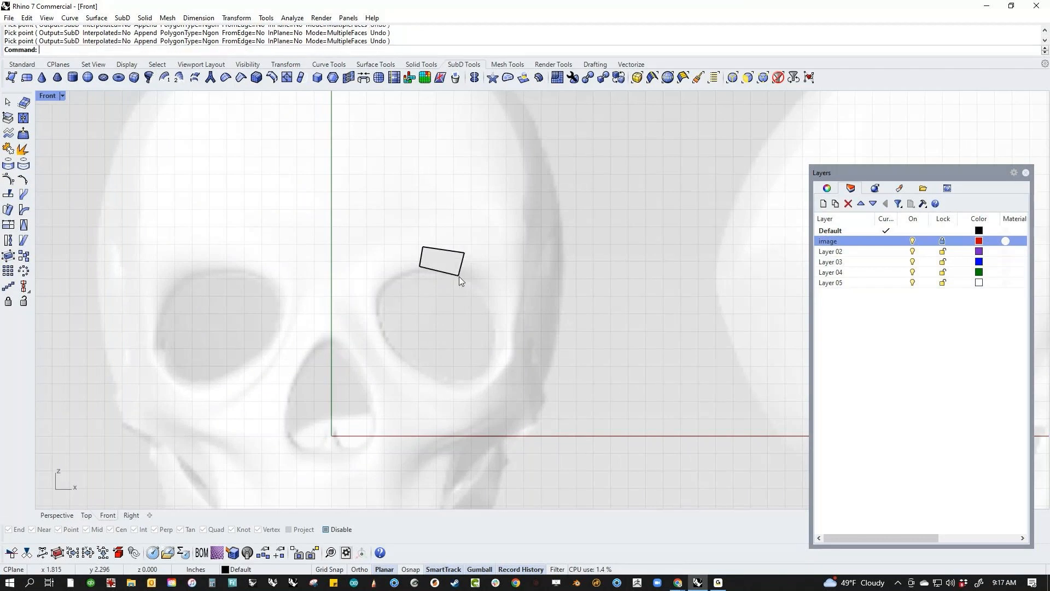
scroll(459, 271, "up", 4)
left_click(458, 277)
left_click(470, 334)
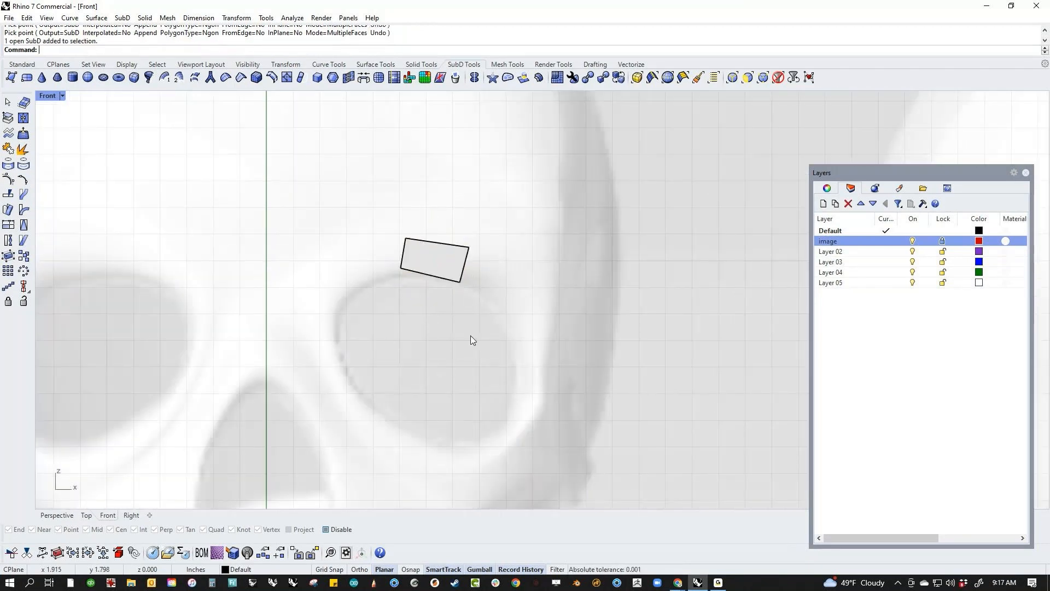
Extrude the face's outer edge into a second face along the socket's upper outer rim and adjust its outer corner vertex.
scroll(470, 328, "down", 6)
right_click_drag(470, 307, 483, 290)
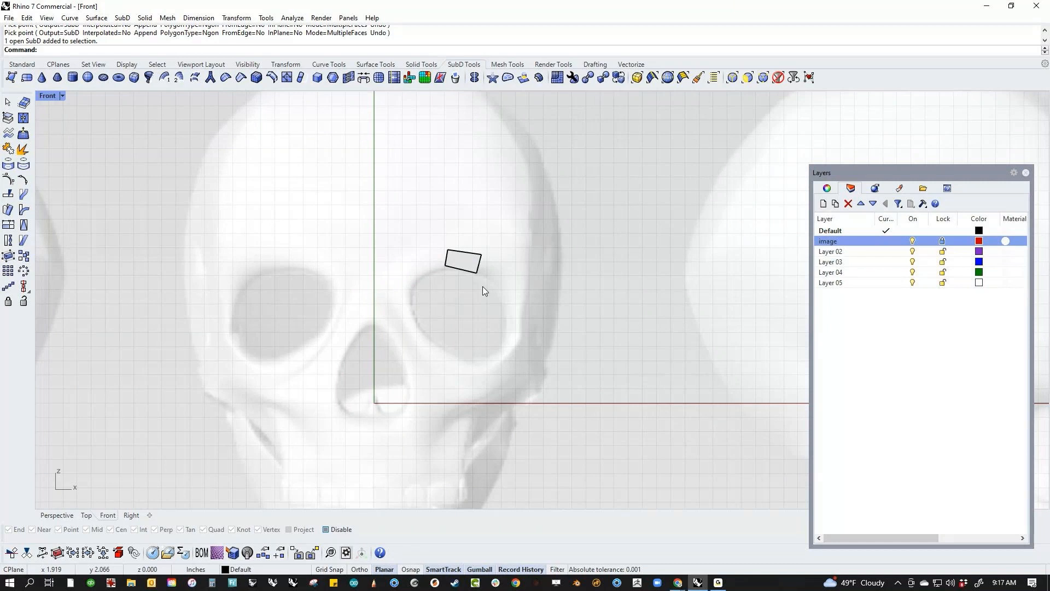
scroll(483, 287, "up", 3)
left_click(479, 265, "ctrl+shift")
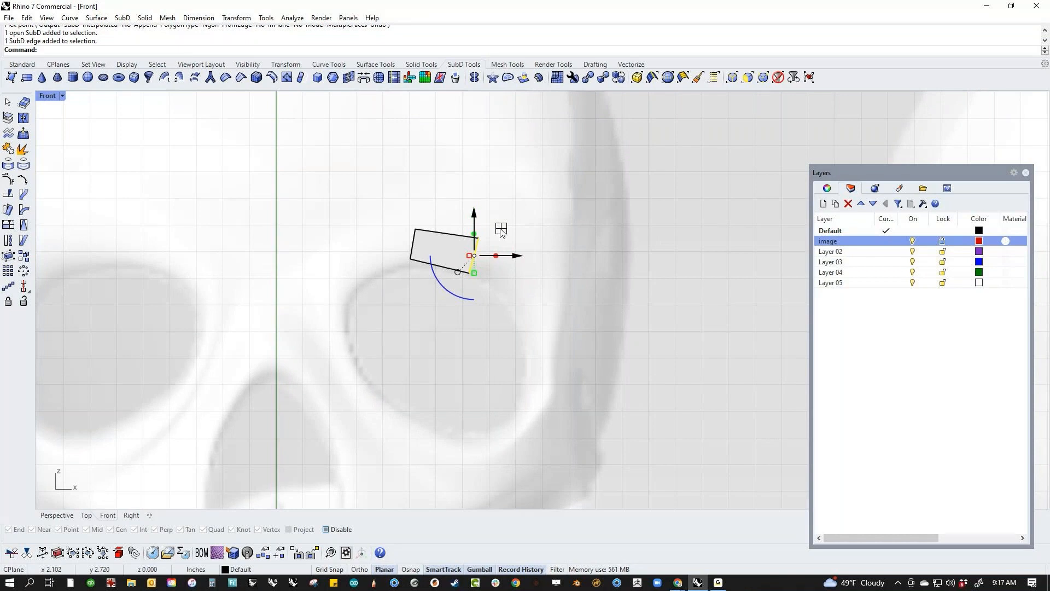
left_click_drag(495, 255, 520, 294)
left_click(544, 247)
left_click_drag(517, 253, 542, 293)
left_click(563, 362)
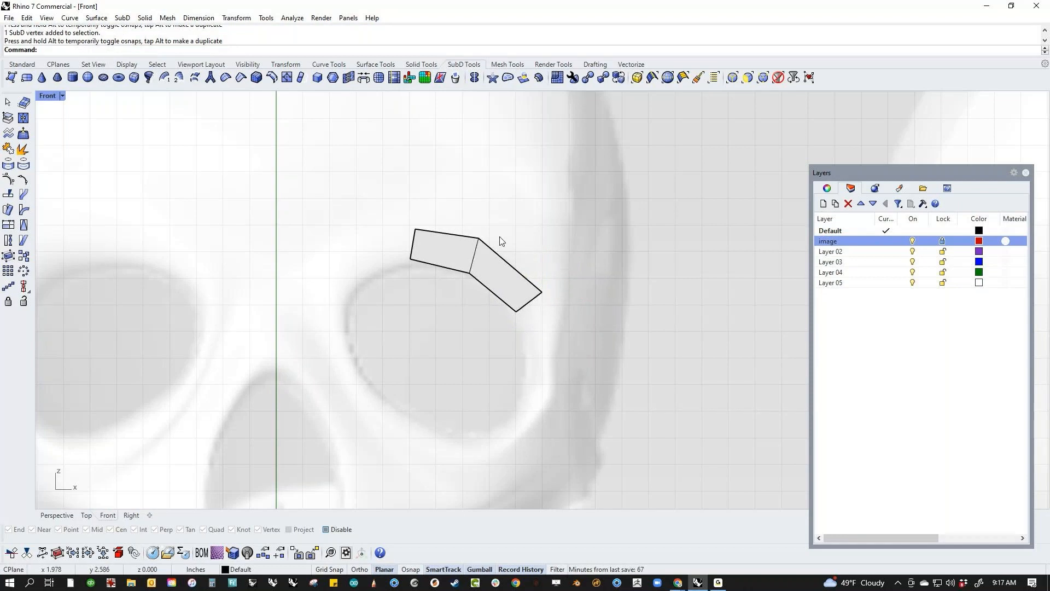
Extrude the strip's end edge into a third face down the outer side of the eye socket.
left_click(528, 304, "ctrl+shift")
left_click_drag(555, 277, 538, 372)
left_click(619, 445)
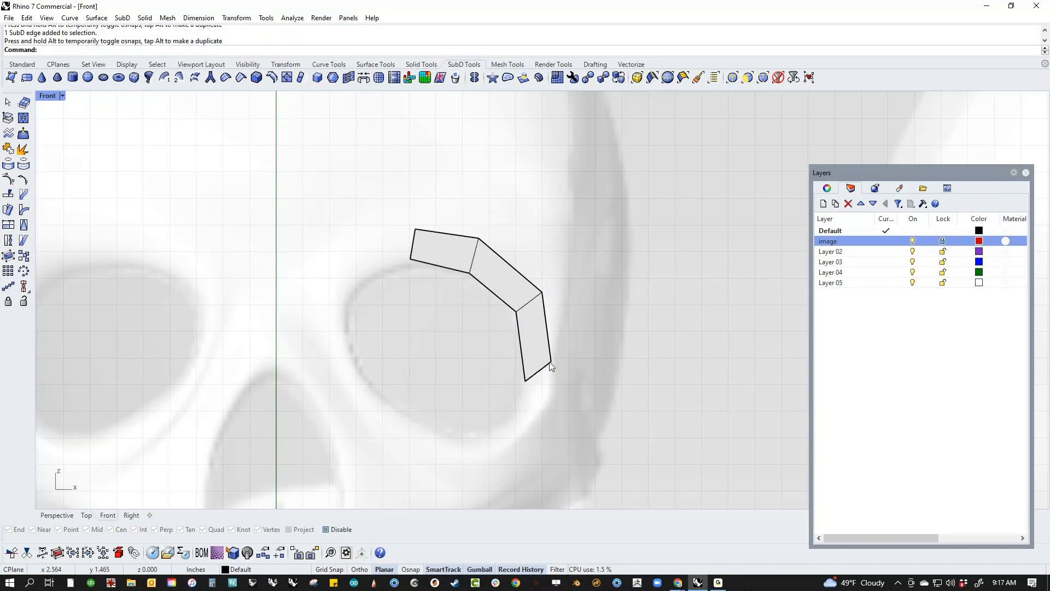
Adjust the third face's outer corner and extrude a fourth face to the socket's lower outer rim, moving its outer corner down and inward.
left_click(550, 362, "ctrl+shift")
left_click_drag(578, 334, 523, 416)
left_click(582, 411)
left_click(540, 385, "ctrl+shift")
right_click_drag(560, 435, 601, 386)
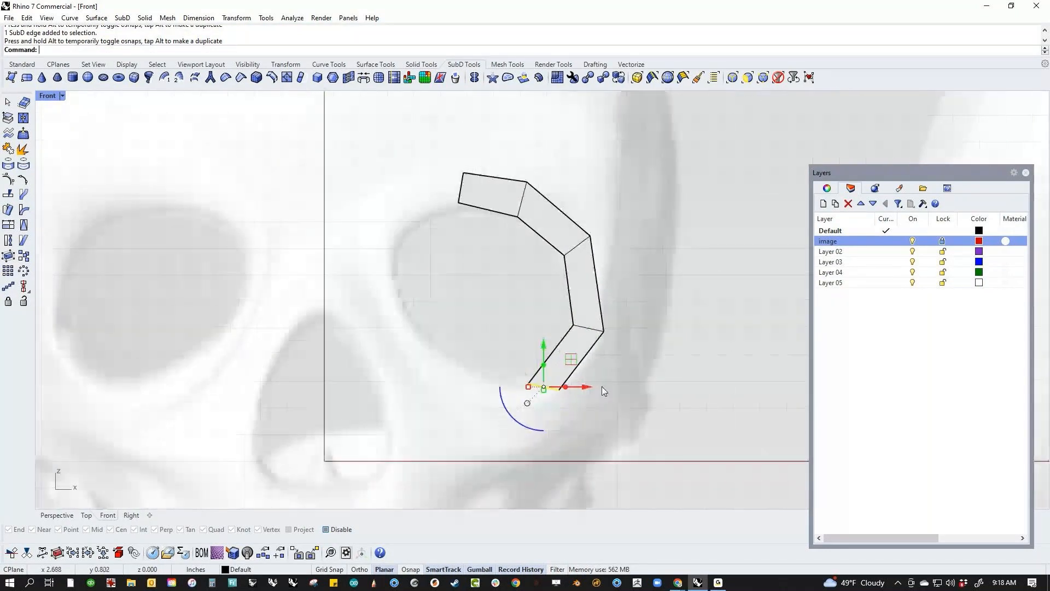
left_click(559, 390, "ctrl+shift")
left_click_drag(585, 363, 562, 386)
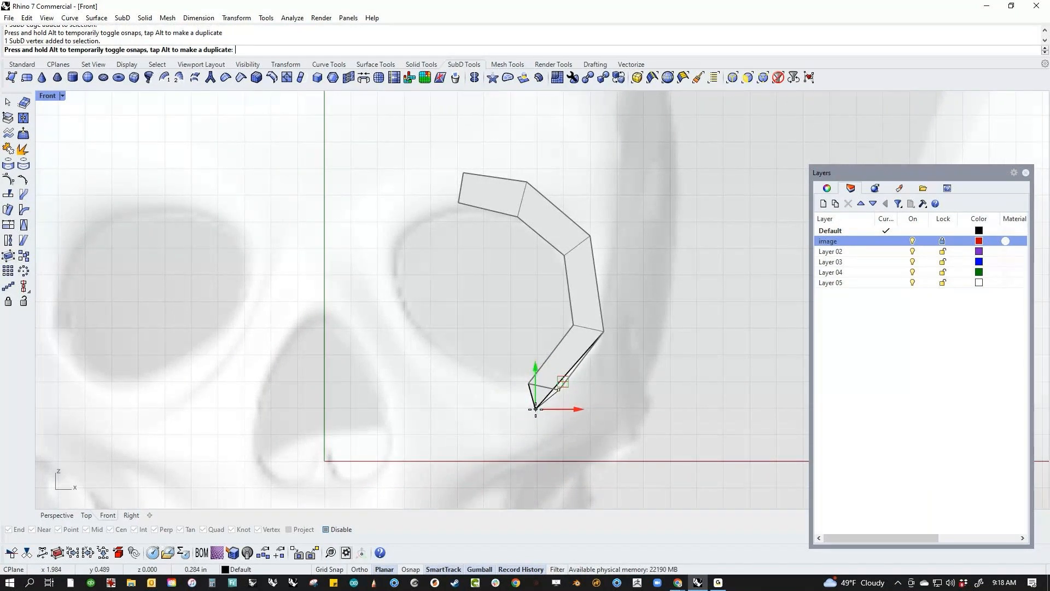
Extrude a fifth face along the socket's lower rim toward the nose, fitting its end corner, and preview the strip in smooth display.
left_click(532, 396, "ctrl+shift")
left_click_drag(532, 396, 469, 402)
left_click(405, 372)
left_click_drag(480, 357, 430, 378)
left_click(454, 405)
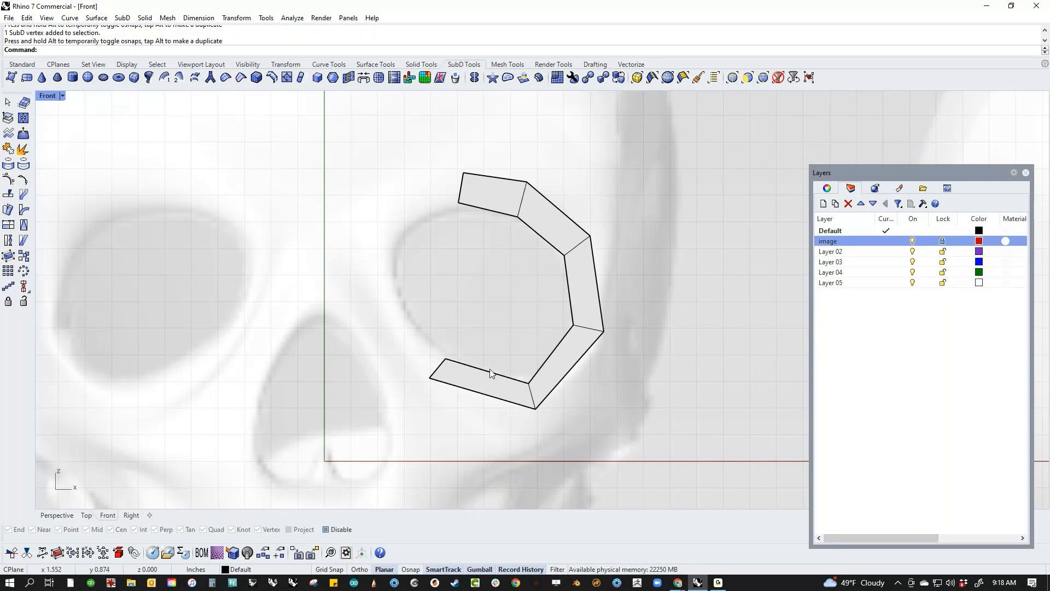
key("Tab")
key("Tab")
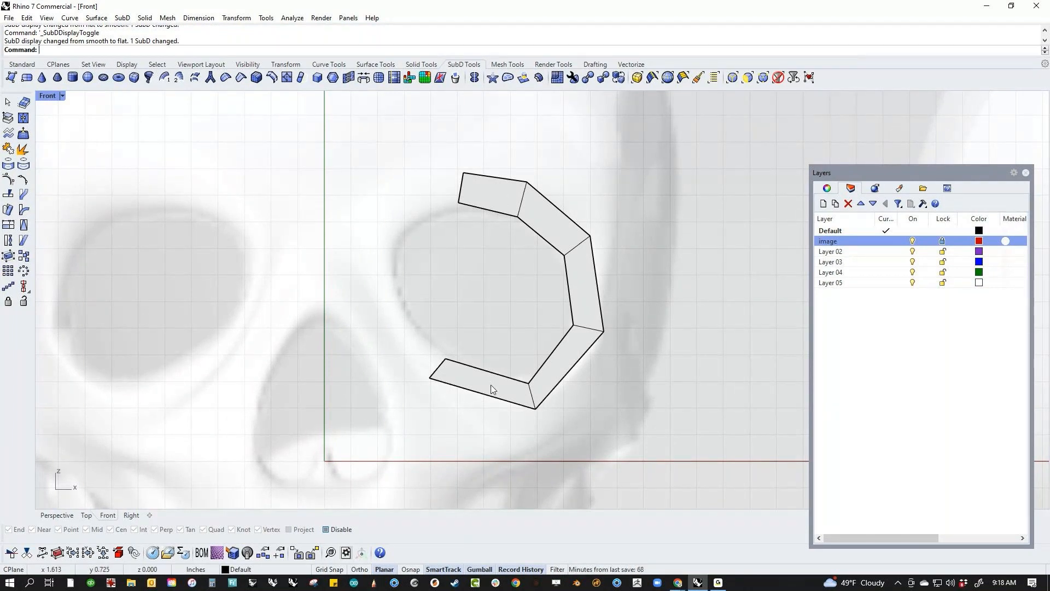
Extrude the strip's end edge into two more faces up the nasal side of the eye socket.
left_click(437, 368, "ctrl+shift")
left_click_drag(436, 368, 403, 213, "ctrl")
left_click(363, 213)
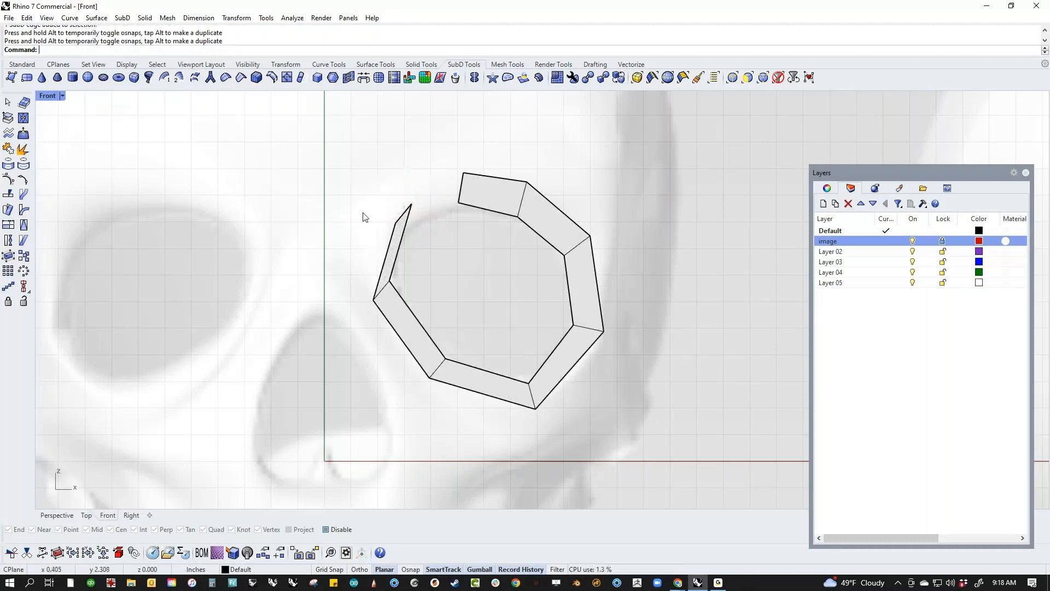
Fit the end edge and outer vertices of the nasal-side faces to the rim, widening the strip toward the nose bridge.
left_click(394, 221, "ctrl+shift")
left_click_drag(420, 205, 415, 166)
left_click(458, 274)
mouse_move(361, 287)
left_mouse_down("ctrl+shift")
mouse_move(382, 314)
mouse_move(352, 265)
mouse_move(362, 279)
left_mouse_up("ctrl+shift")
left_click(407, 190)
left_click_drag(405, 189, 425, 225, "ctrl+shift")
left_click_drag(436, 179, 438, 196)
left_click(414, 183)
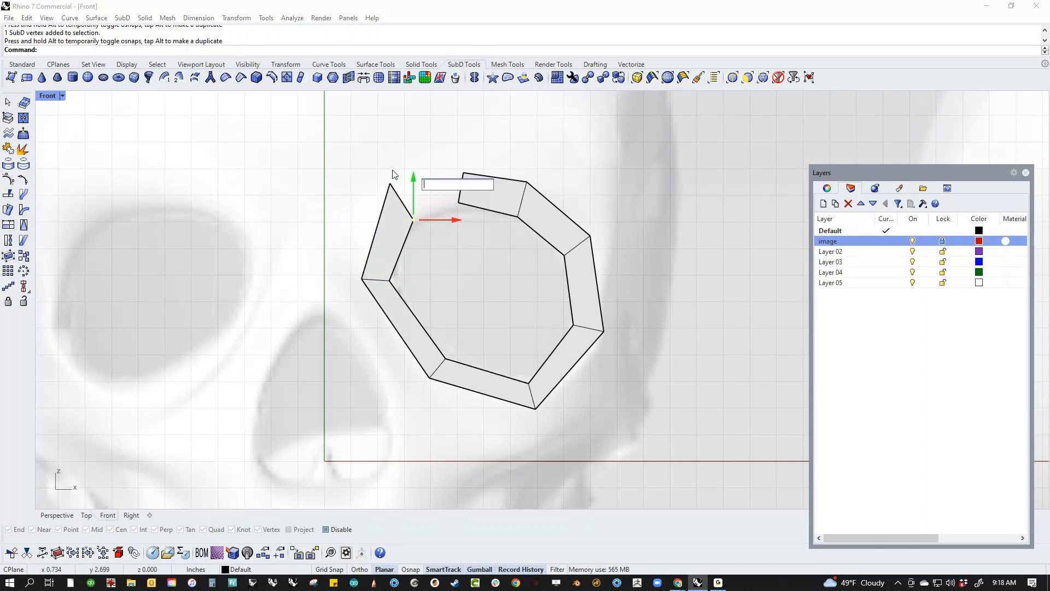
left_click_drag(382, 166, 417, 163, "ctrl+shift")
left_click(386, 160)
left_click(418, 183)
Bridge the strip's two open end edges with 1 joined segment to close the ring around the socket.
left_click(401, 203, "ctrl+shift")
left_click(463, 183, "ctrl+shift")
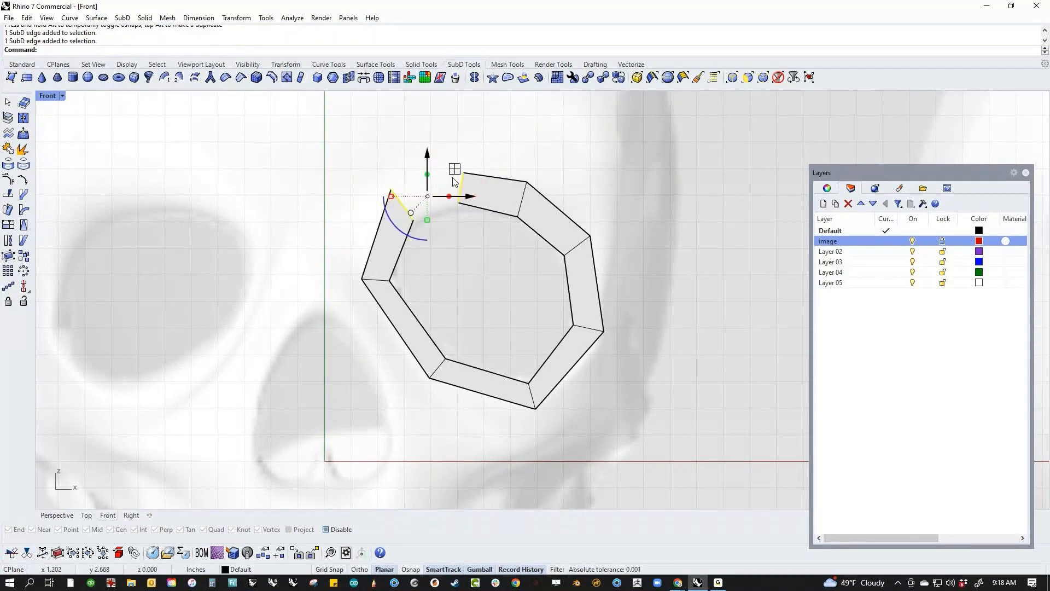
key("alt+b")
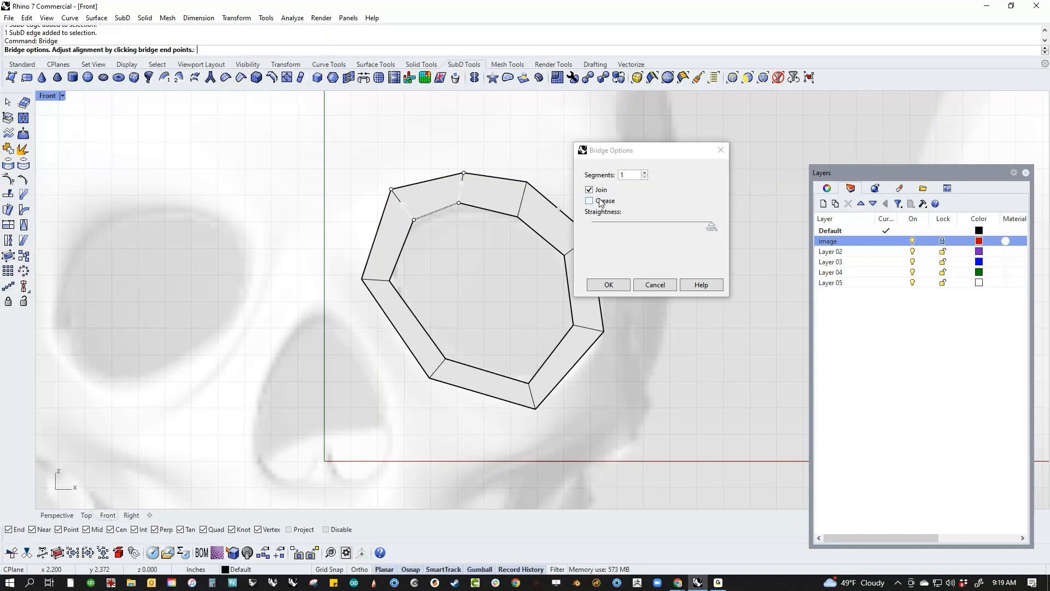
left_click(607, 285)
Compare the closed ring in flat and smooth display against the reference eye socket.
scroll(492, 282, "down", 3)
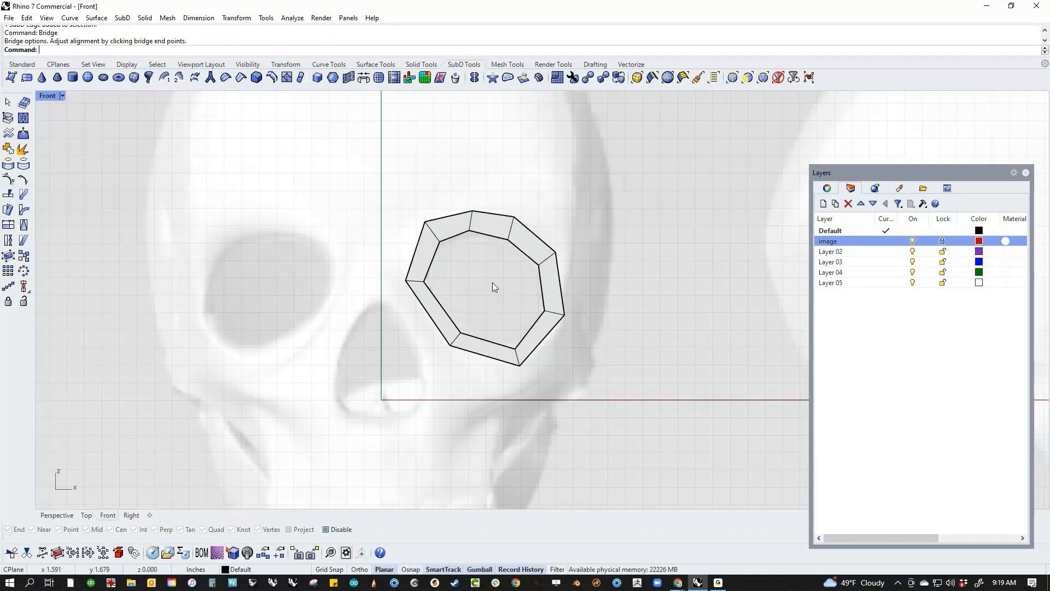
right_click_drag(492, 282, 530, 313)
key("Tab")
key("Tab")
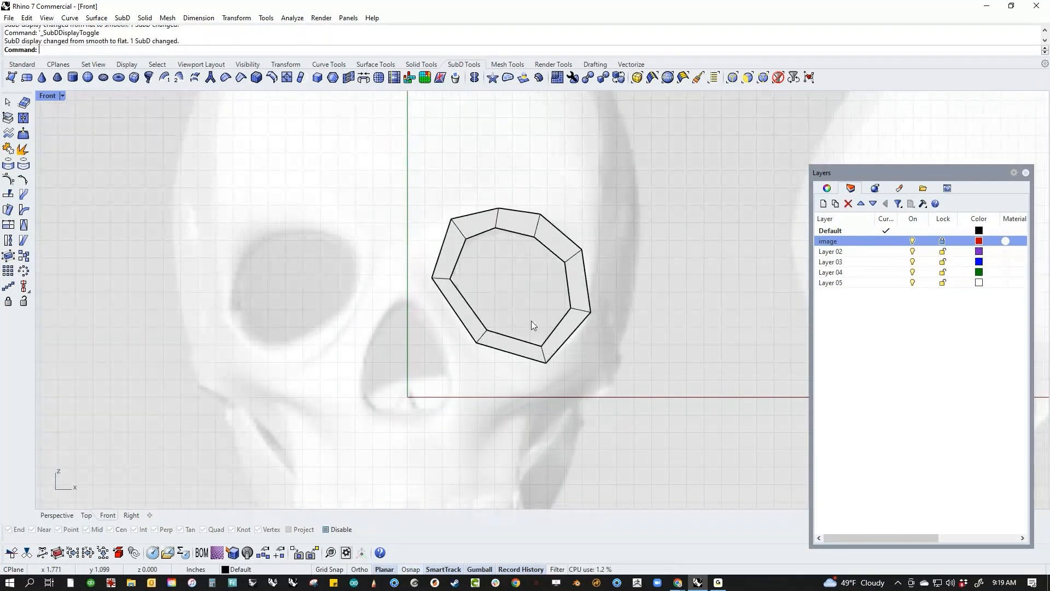
key("Tab")
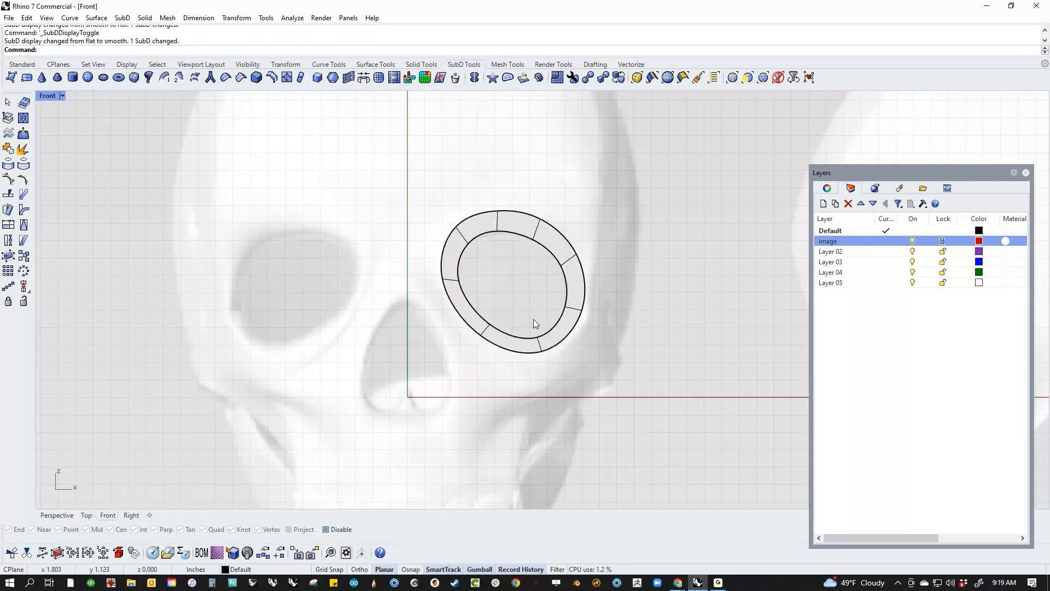
key("Tab")
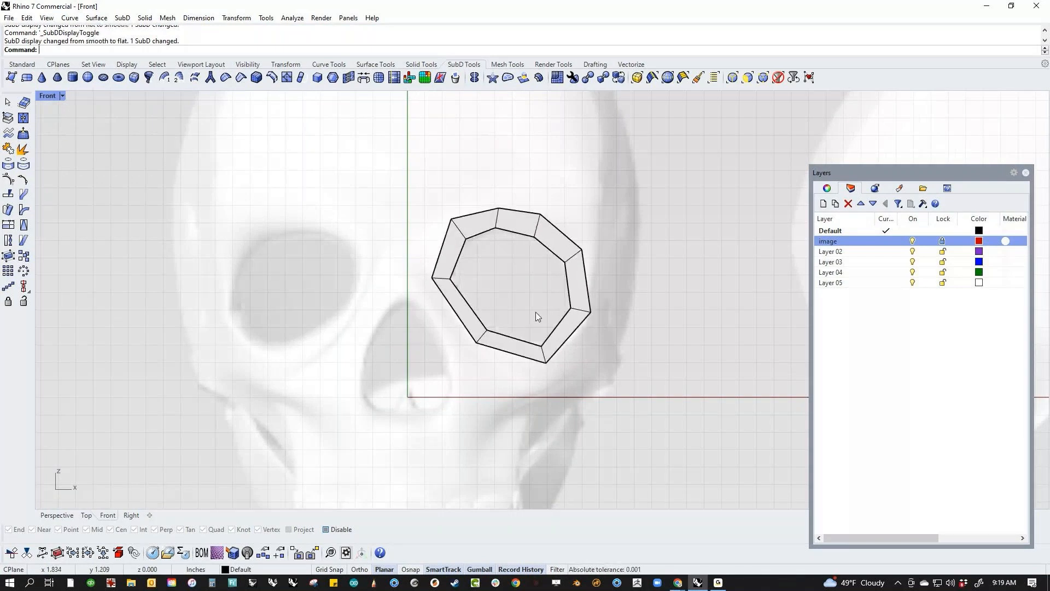
key("Tab")
Move the ring's outer and upper cross edges outward so the smooth shape follows the reference socket.
middle_click(536, 306)
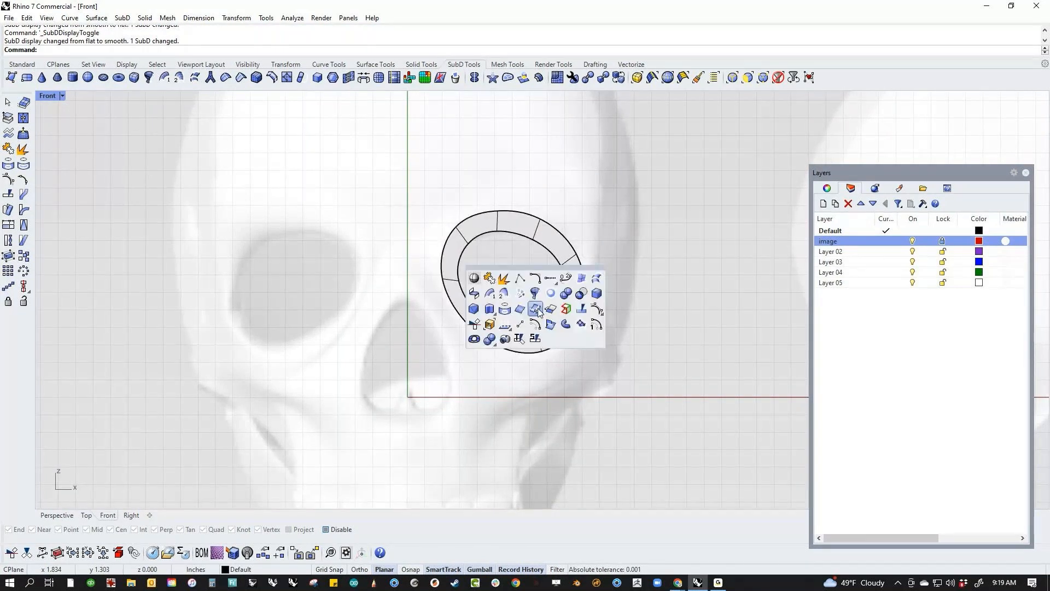
left_click(488, 279)
scroll(531, 320, "up", 4)
left_click_drag(530, 310, 561, 370)
left_click_drag(630, 268, 649, 256)
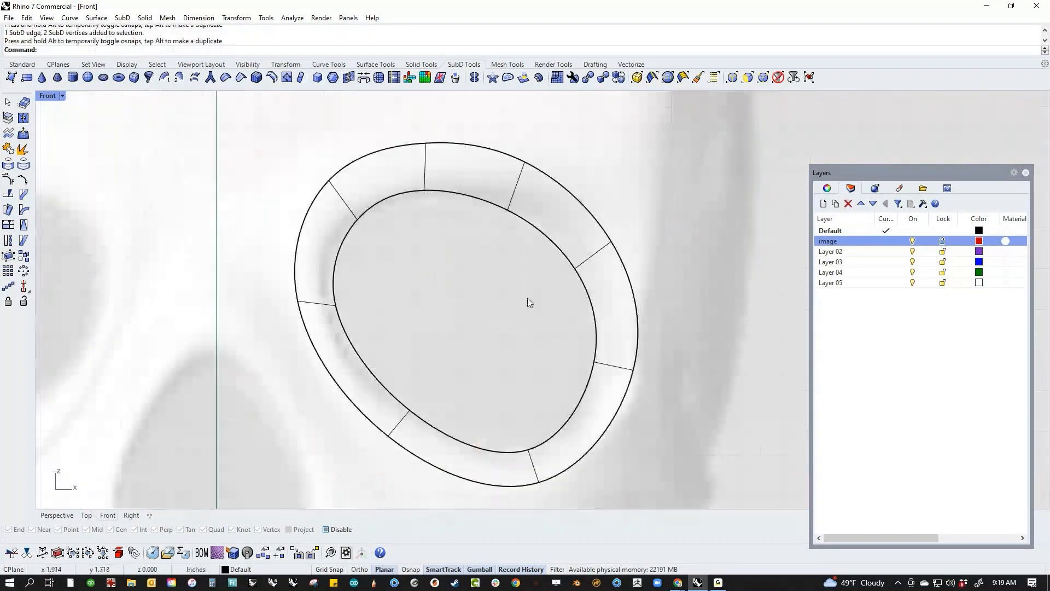
left_click_drag(534, 280, 665, 193)
left_click_drag(592, 255, 605, 229)
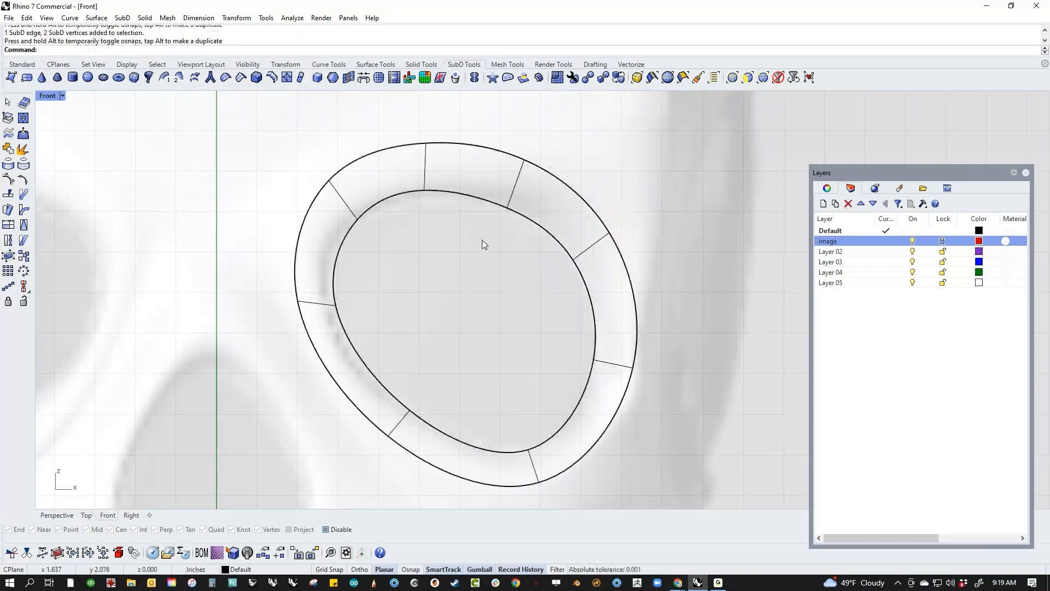
left_click_drag(481, 243, 562, 147)
left_click(434, 262)
left_click_drag(361, 173, 368, 137)
Shift the ring's cross edges on the upper and lower nasal side to match the reference socket rim.
left_click_drag(297, 153, 391, 250, "ctrl+shift")
mouse_move(370, 173)
left_mouse_down()
mouse_move(349, 176)
mouse_move(358, 173)
left_mouse_up()
left_click(405, 254)
left_click_drag(252, 279, 295, 316, "ctrl+shift")
left_click(396, 301)
left_click(396, 425, "ctrl+shift")
mouse_move(424, 398)
left_mouse_down()
mouse_move(426, 375)
mouse_move(410, 388)
left_mouse_up()
left_click(547, 323)
Return to flat display and mirror a copy of the ring across the vertical centre line, starting the mirror plane at 0.
scroll(556, 317, "down", 8)
right_click_drag(540, 326, 559, 313)
right_click_drag(550, 394, 553, 400)
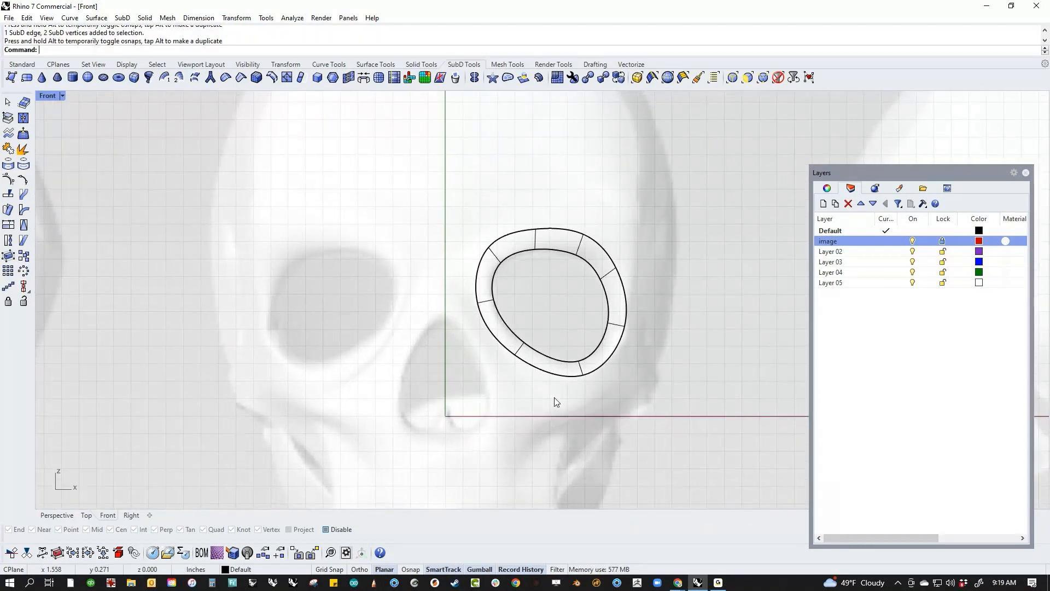
right_click_drag(542, 399, 571, 384)
key("Tab")
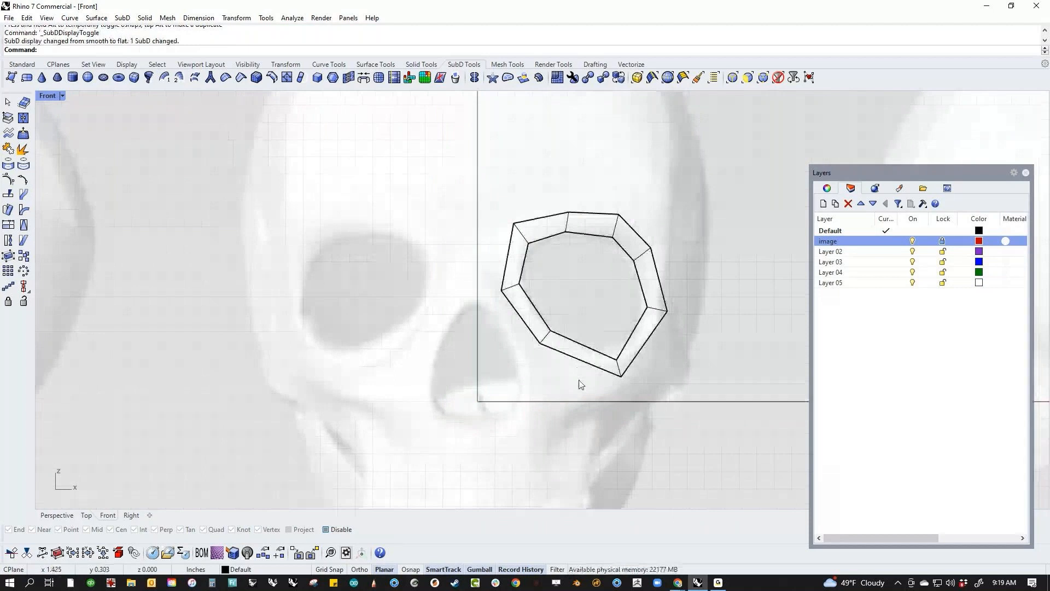
left_click(571, 356)
type("Mirror")
key("Return")
type("0")
key("Return")
left_click(471, 347)
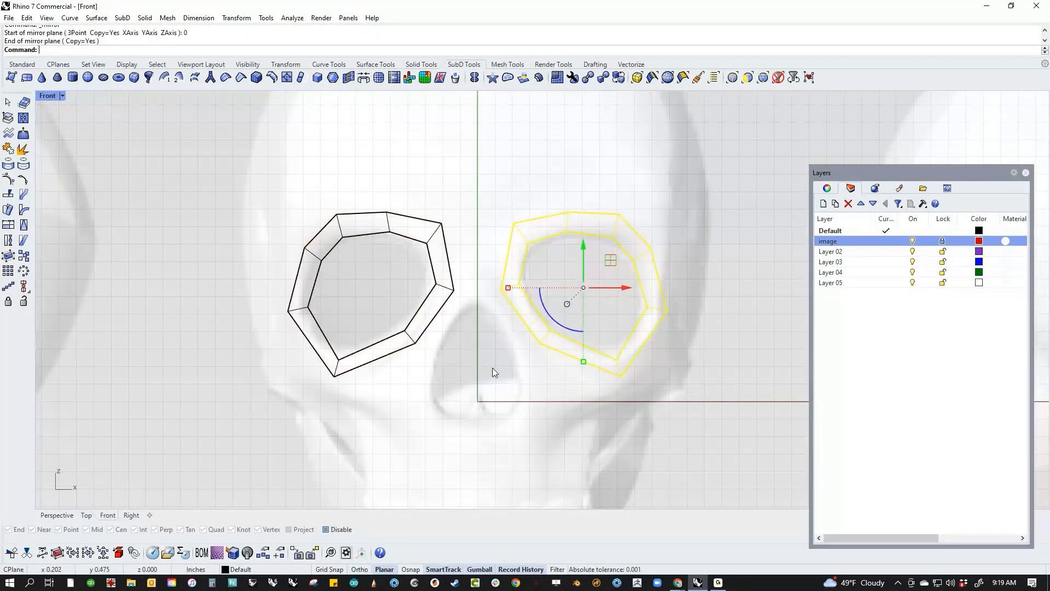
left_click(491, 364)
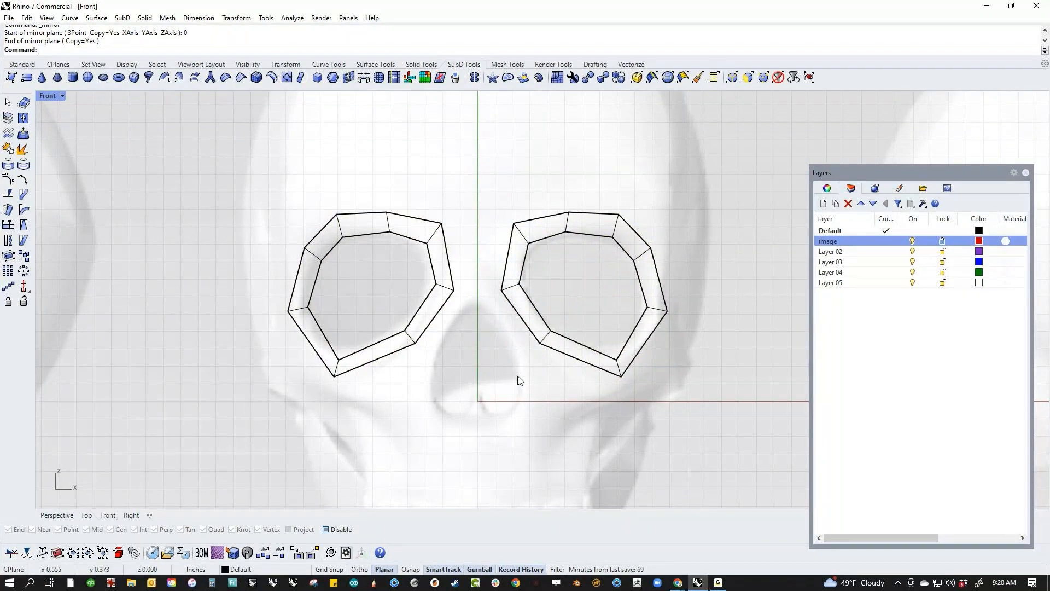
Extrude the image-right ring's lower nasal edge toward the nose and its bottom edge down over the cheek.
scroll(518, 380, "up", 3)
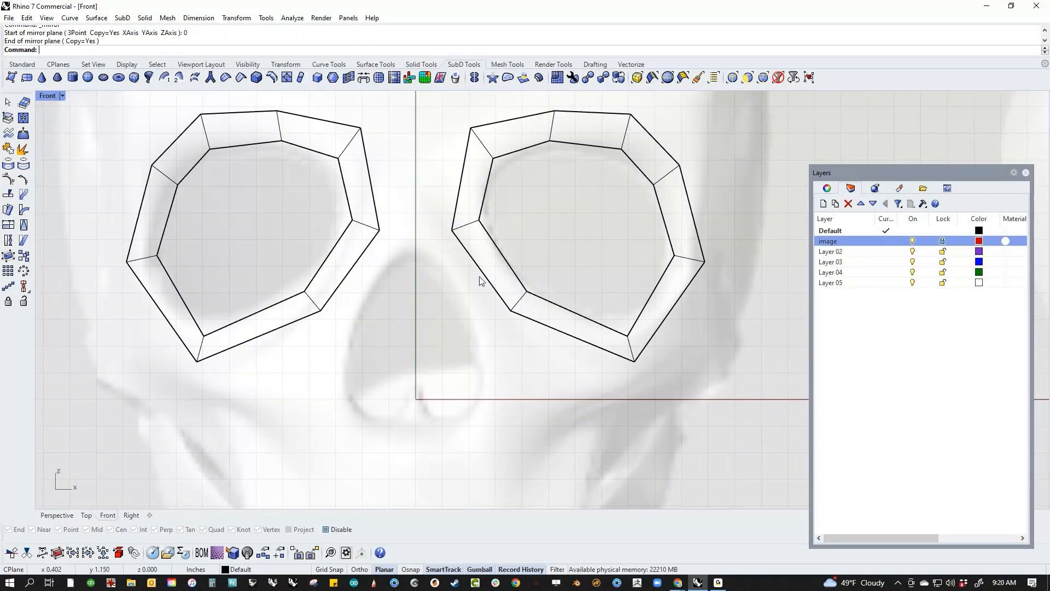
left_click_drag(482, 270, 449, 292, "ctrl+shift")
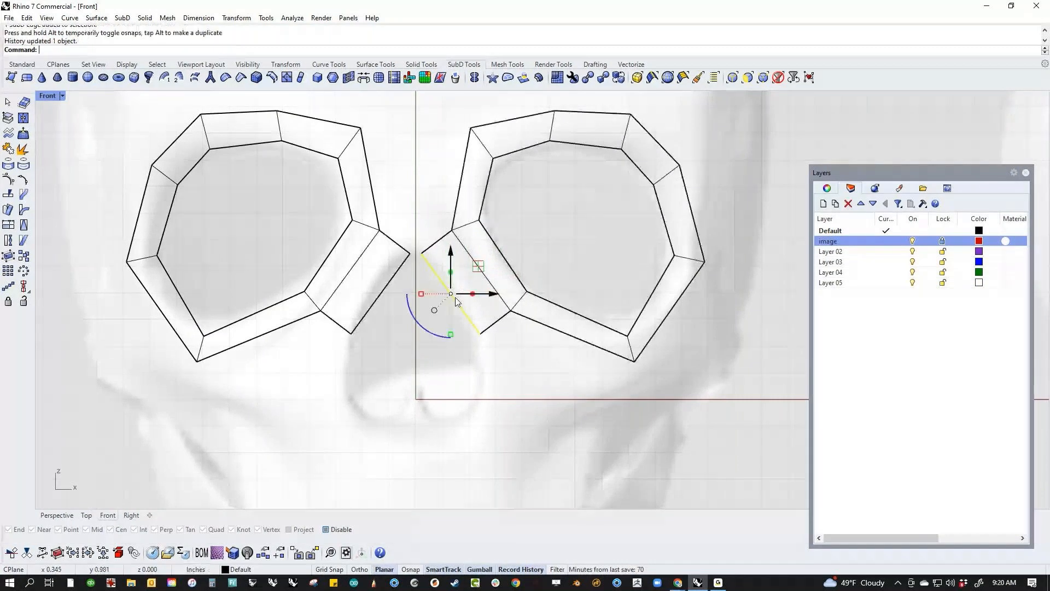
left_click(509, 362)
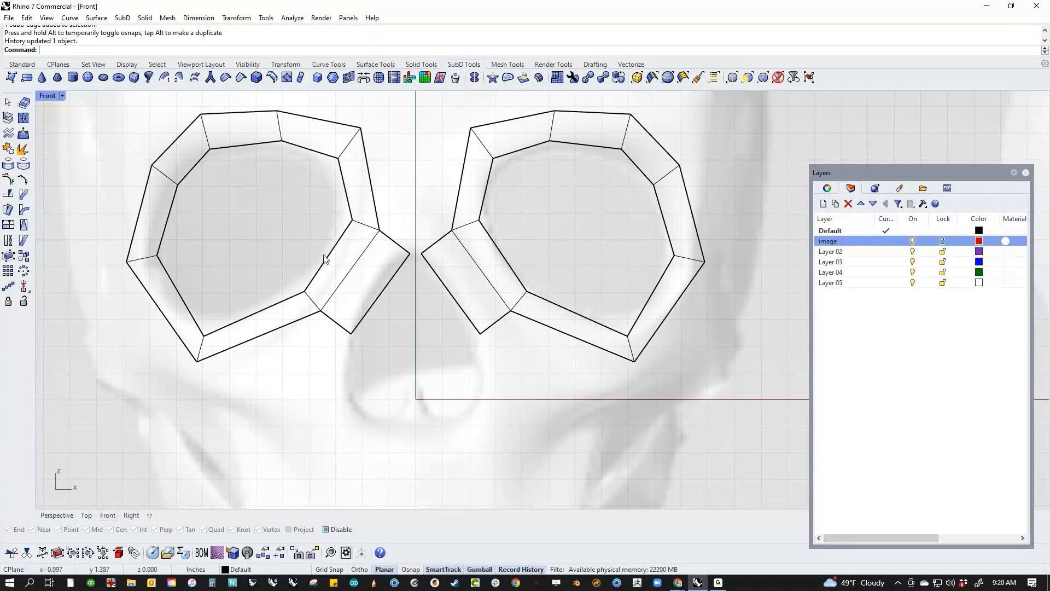
left_click_drag(564, 341, 542, 377)
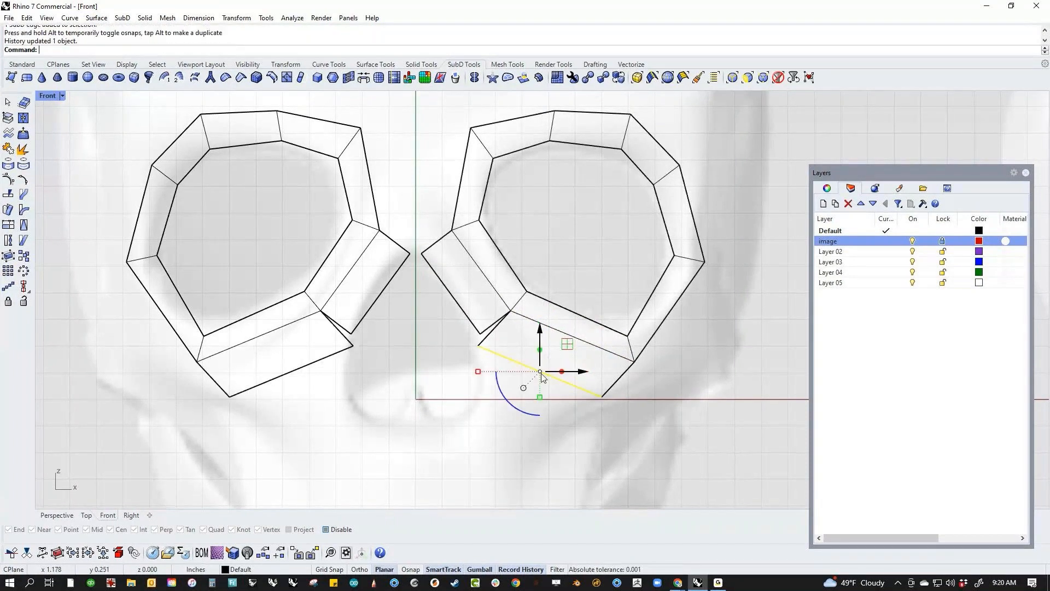
left_click(425, 410)
Stitch the neighbouring corner vertices of the two new faces beside the nose at their average location.
left_click_drag(461, 323, 498, 348, "ctrl+shift")
type("stitch")
key("Return")
key("Return")
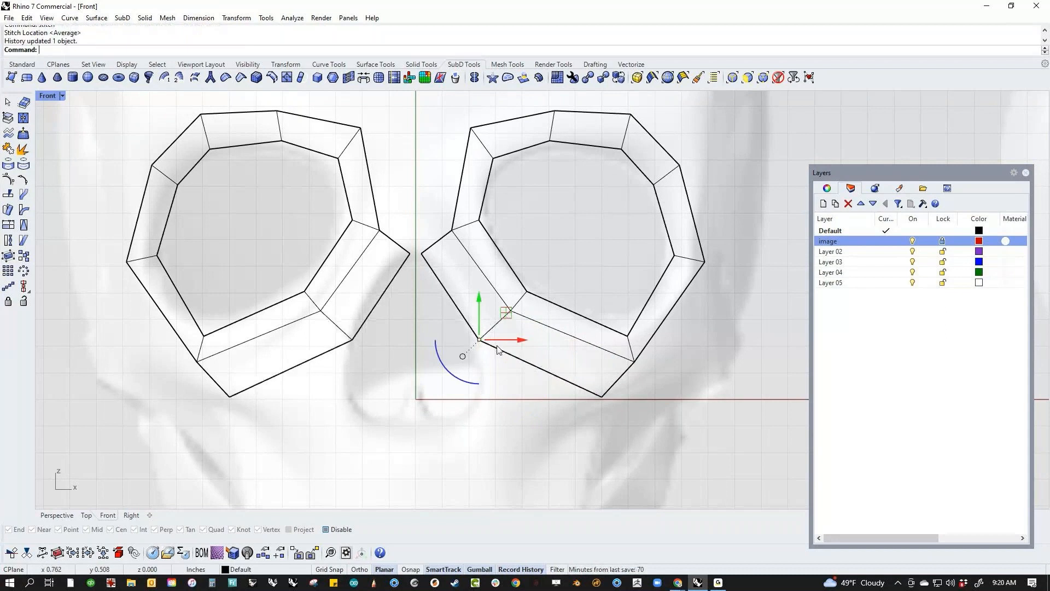
left_click(490, 385)
Move the cheek face's lower outer vertex inward and down beside the lower part of the nose opening.
right_click_drag(553, 421, 581, 375)
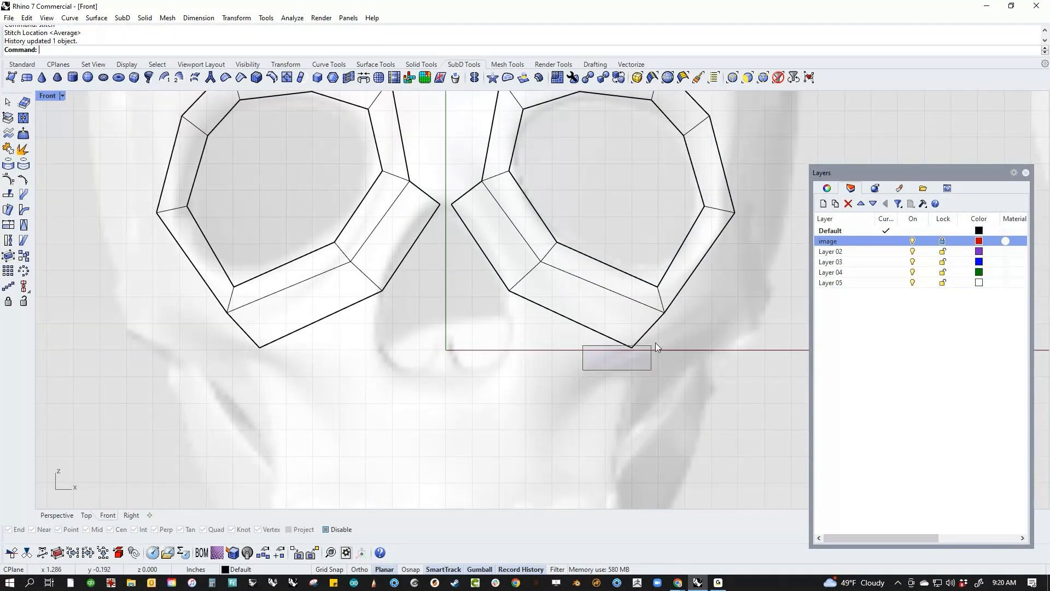
left_click_drag(655, 342, 664, 339)
left_click_drag(632, 346, 525, 373)
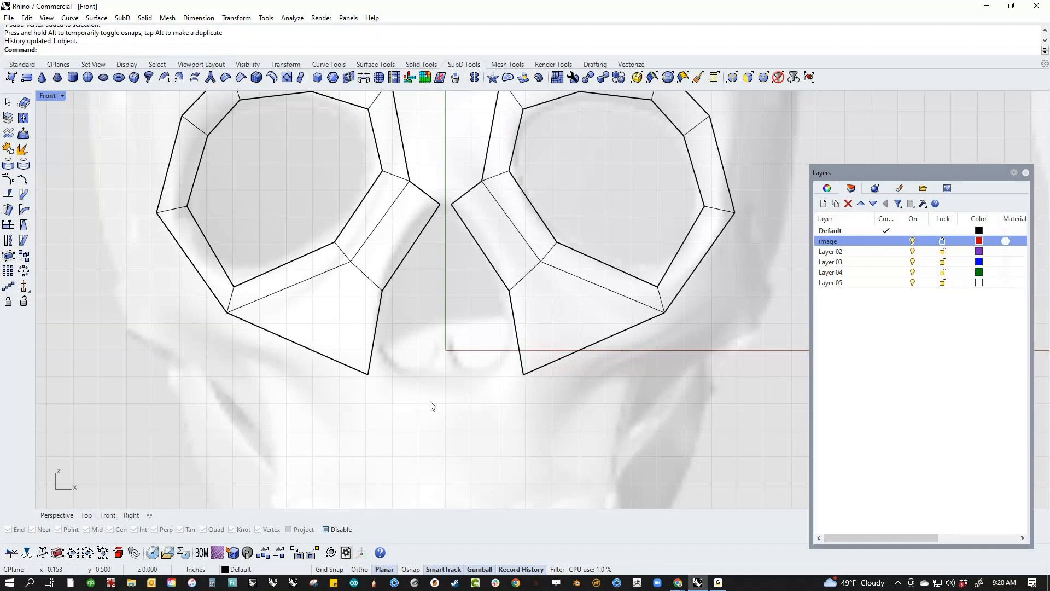
Extrude the cheek face's lower edge downward into two more faces, shaping them under the nose and cheekbone.
right_click_drag(432, 397, 427, 381)
left_click_drag(487, 374, 541, 300)
left_click(535, 387)
left_click_drag(586, 312, 552, 367)
left_click(444, 431)
Bridge the facing end edges of both cheek strips beneath the nose opening with 1 joined segment.
left_click(395, 374, "ctrl+shift")
left_click(486, 373, "ctrl+shift")
type("bridge")
key("Return")
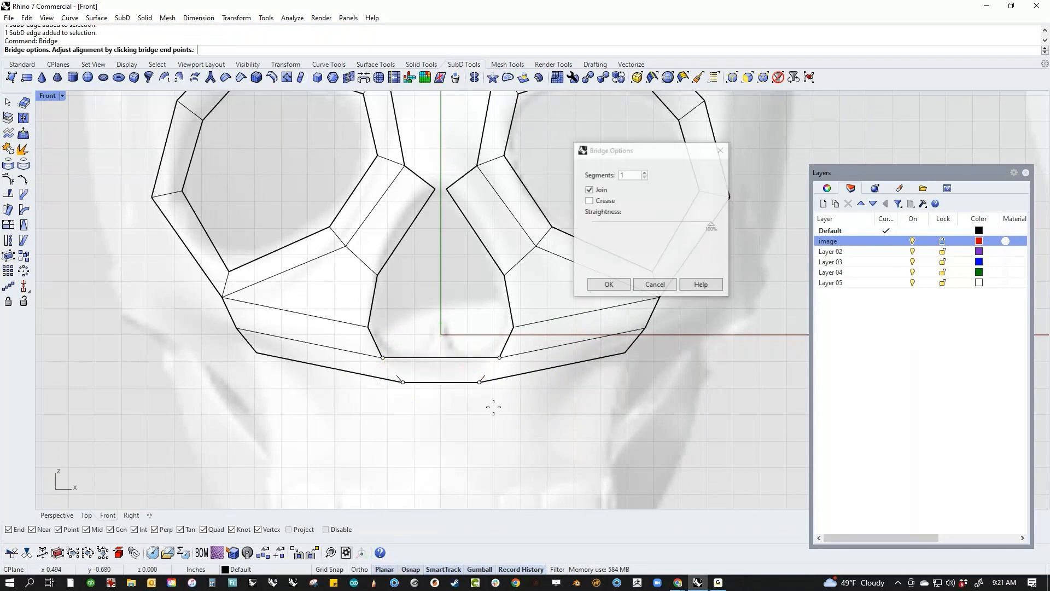
key("Return")
left_click_drag(579, 375, 645, 380, "ctrl+shift")
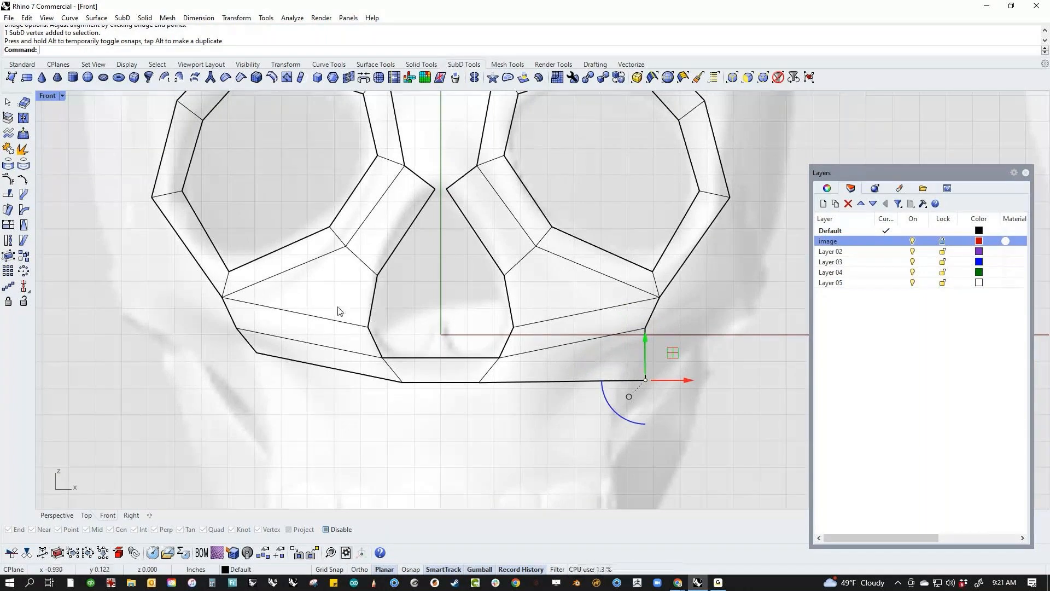
key("ctrl+z")
scroll(427, 407, "down", 5)
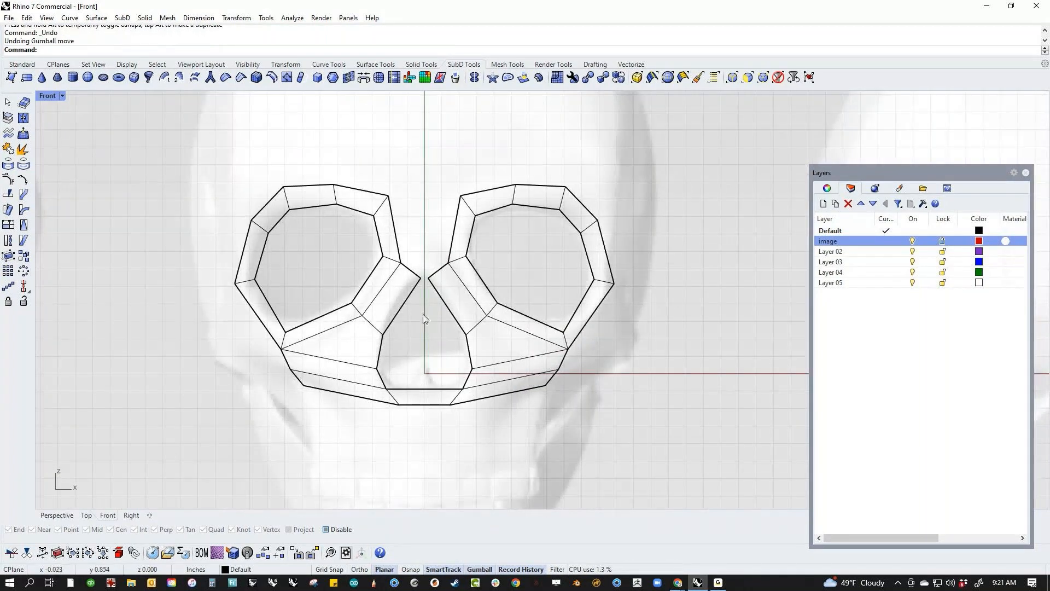
Stitch the two inner vertices above the nose opening at their average location and preview the model in smooth display.
scroll(429, 296, "up", 5)
left_click_drag(427, 279, 456, 321, "ctrl+shift")
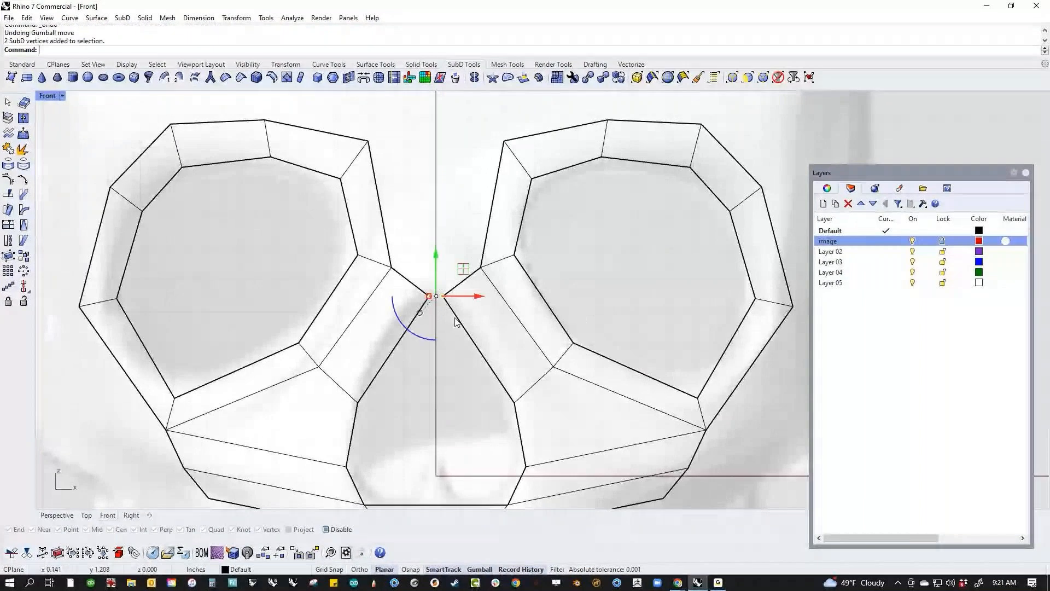
type("st")
key("Return")
key("Return")
key("Escape")
scroll(447, 405, "down", 4)
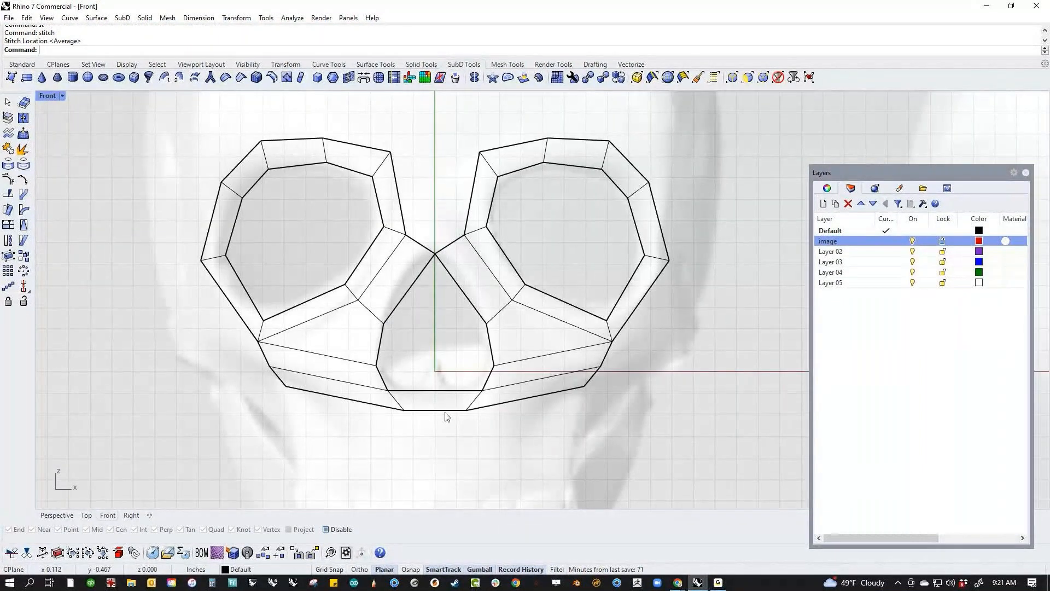
key("Tab")
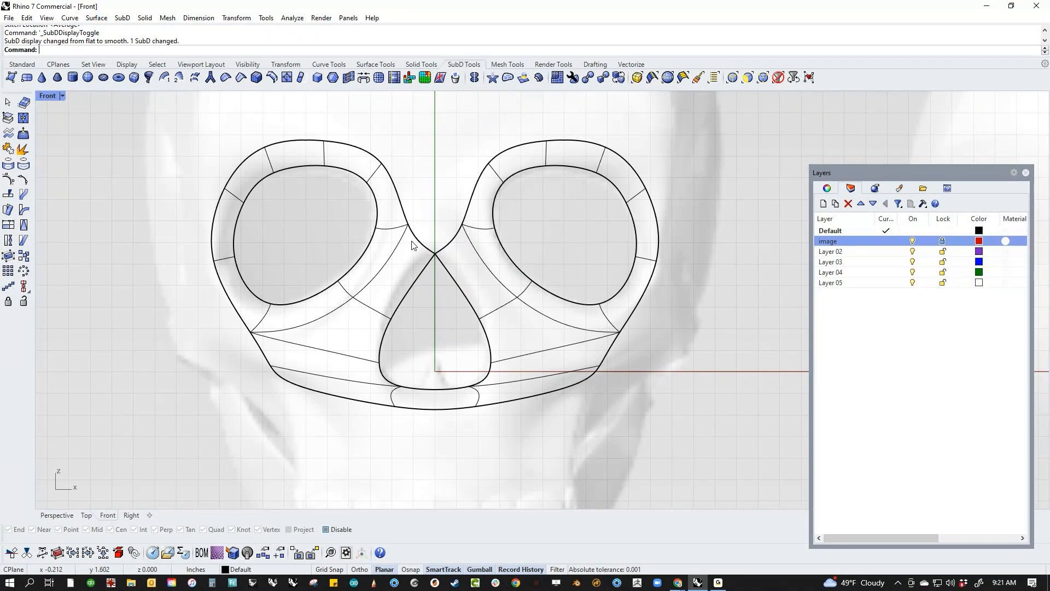
key("Tab")
Bridge the facing inner edges of the two eye rings across the nose bridge with 2 joined segments.
scroll(466, 261, "up", 4)
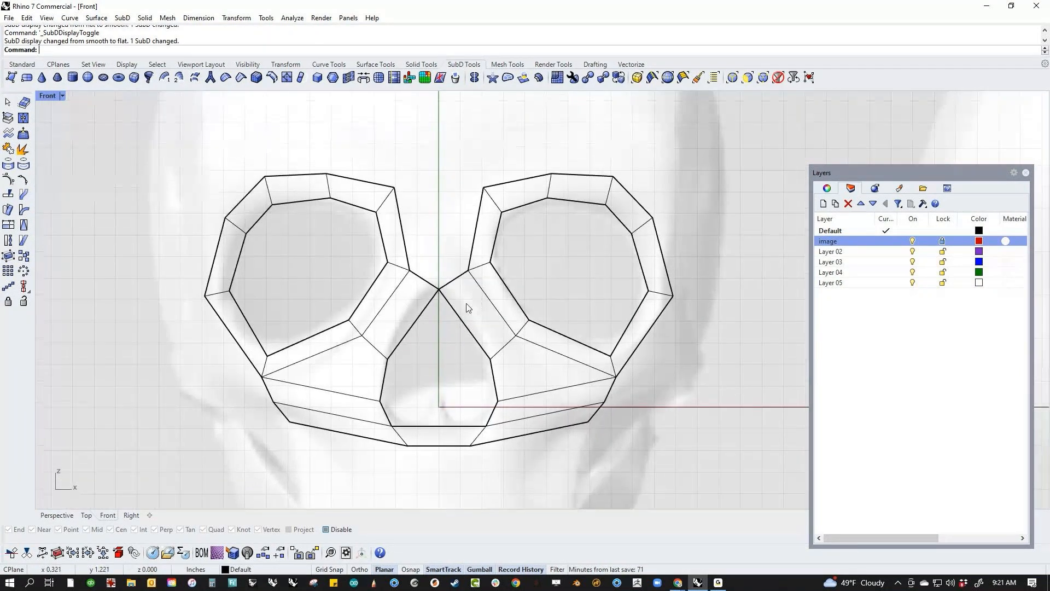
left_click(362, 282, "ctrl+shift")
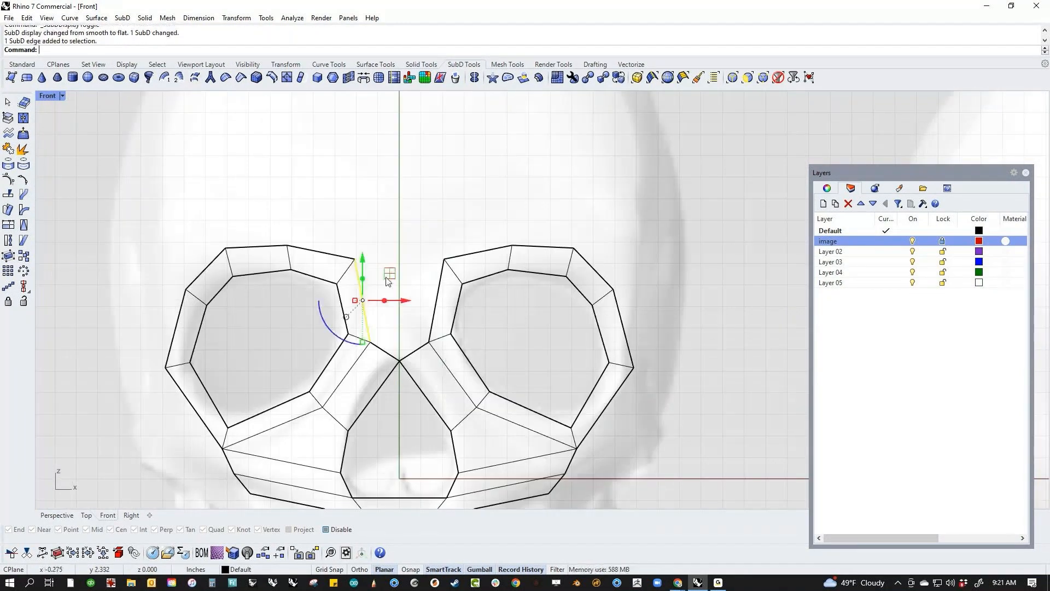
left_click(441, 279, "ctrl+shift")
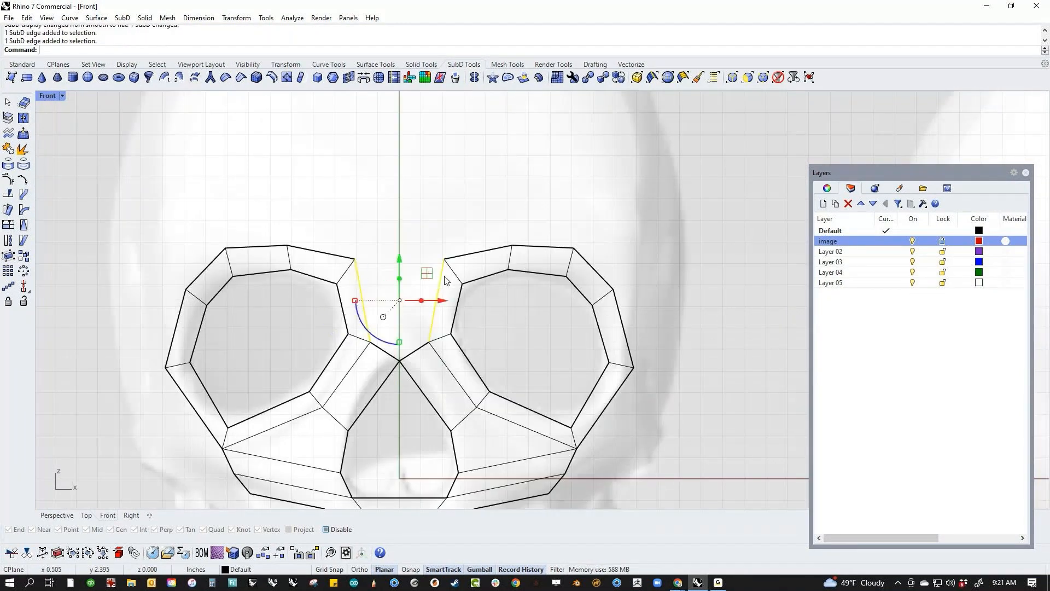
right_click(459, 302)
left_click(644, 172)
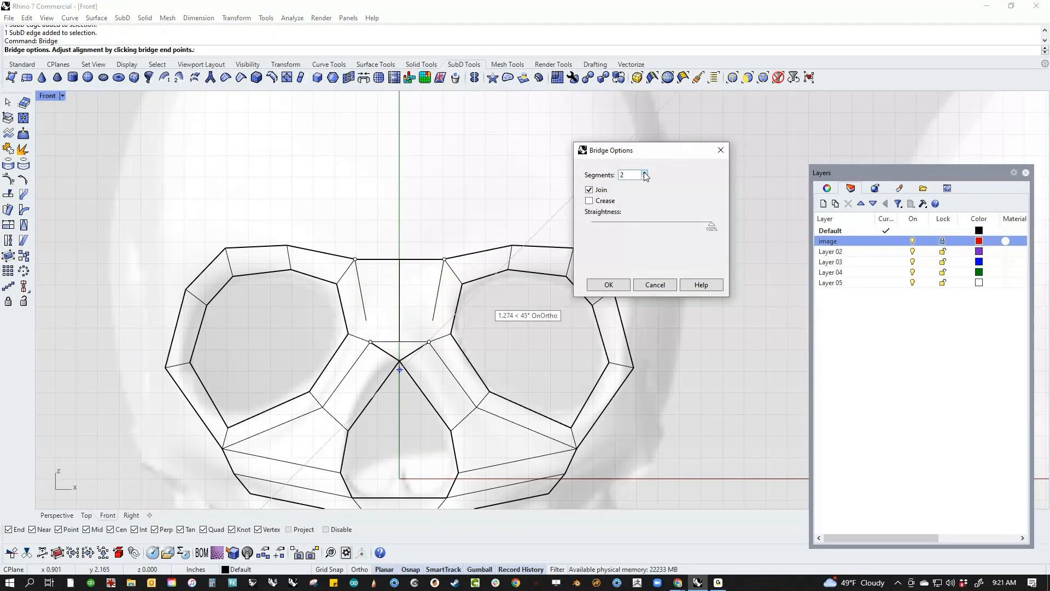
left_click(608, 284)
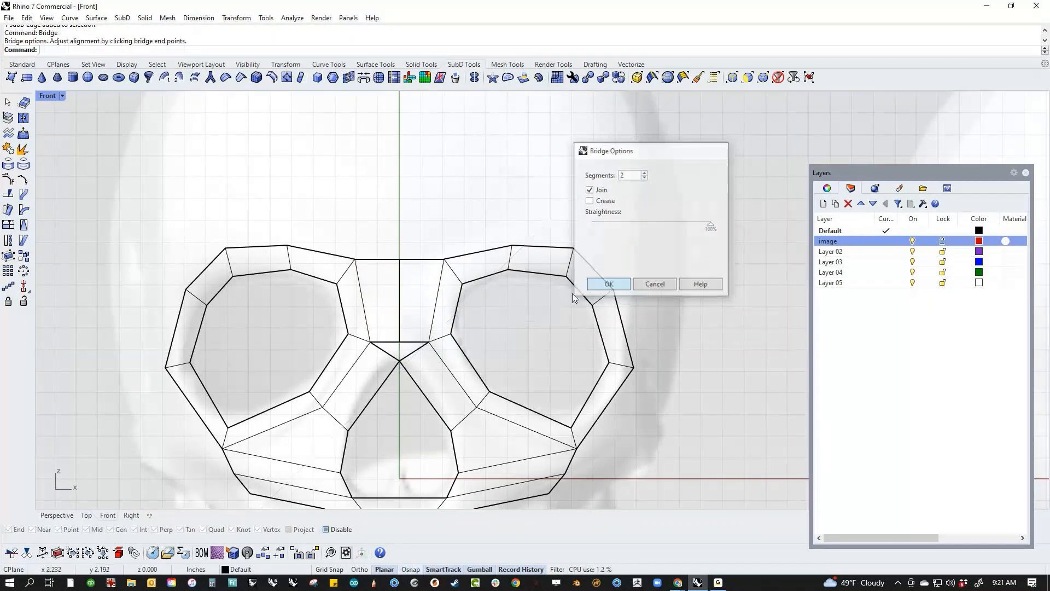
Stitch the centre vertex of the nose bridge's lower edge to the nose opening's apex vertex at their average location.
scroll(415, 256, "up", 4)
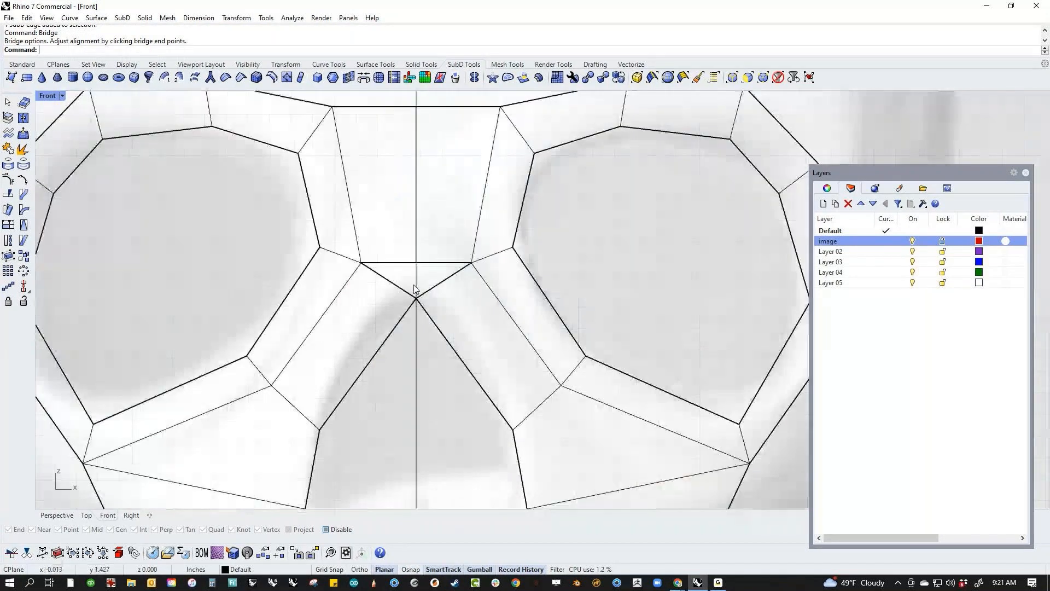
left_click_drag(403, 242, 428, 272)
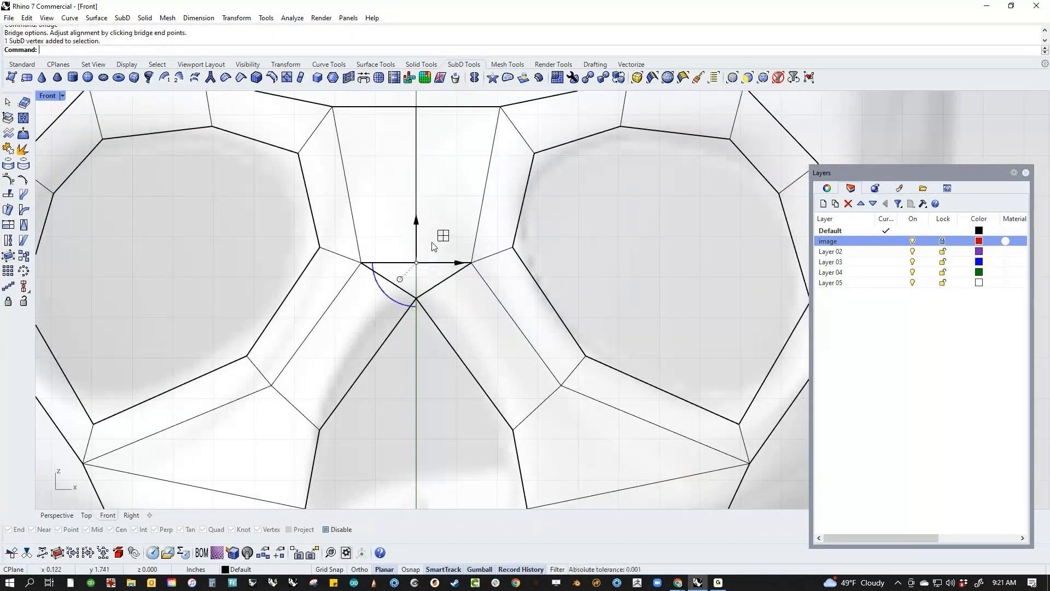
left_click_drag(403, 340, 433, 290, "ctrl+shift")
type("Sr")
key("BackSpace")
key("BackSpace")
key("BackSpace")
type("st")
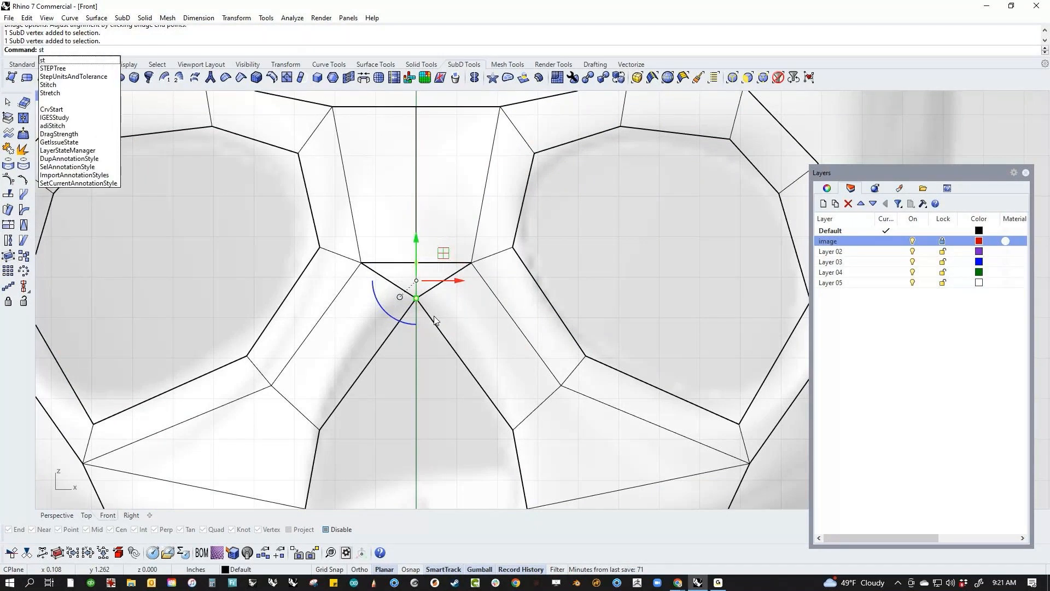
type("itch")
key("Return")
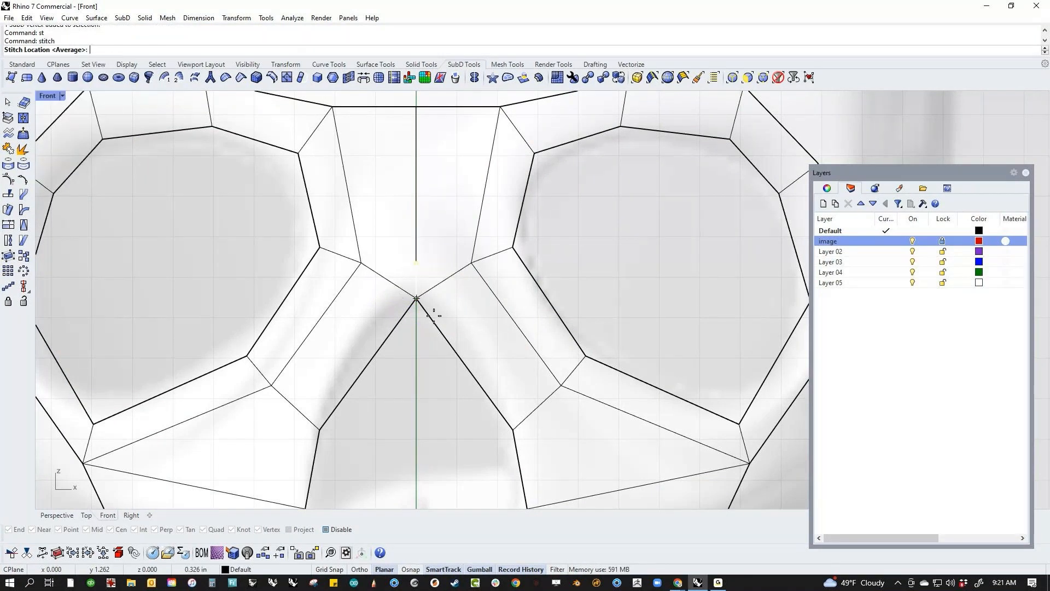
key("Return")
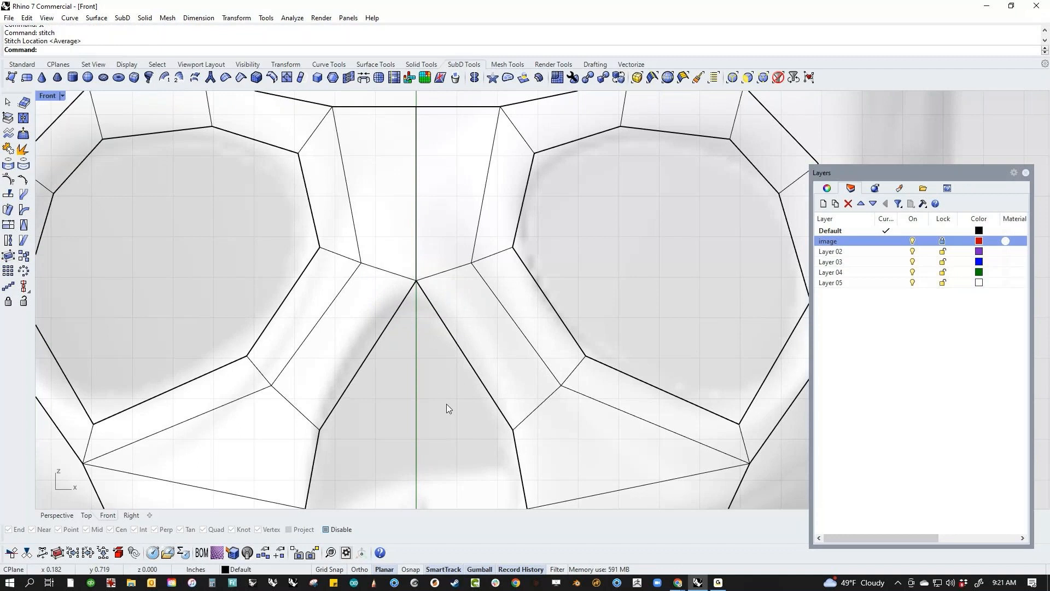
Switch the model to smooth display and move the nose opening's apex vertex upward to match the reference.
key("Tab")
scroll(446, 404, "down", 4)
right_click_drag(450, 394, 474, 307)
left_click(452, 266, "ctrl+shift")
scroll(465, 239, "up", 2)
left_click_drag(452, 222, 452, 196)
key("Escape")
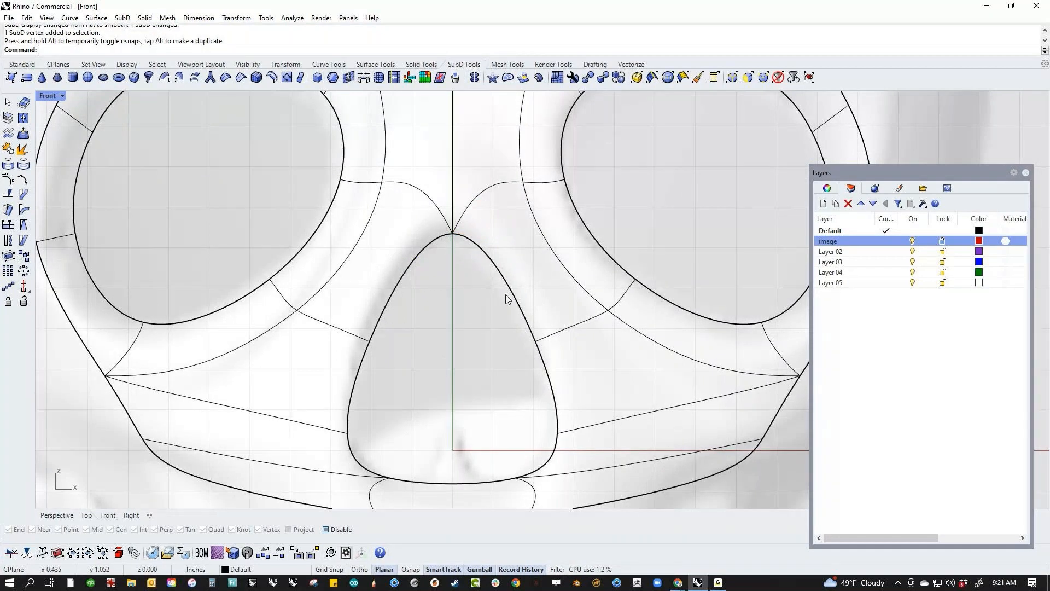
Widen the nose opening by moving its upper side vertex on each side slightly outward along the horizontal axis.
right_click_drag(505, 294, 507, 252)
left_click(370, 299, "ctrl+shift")
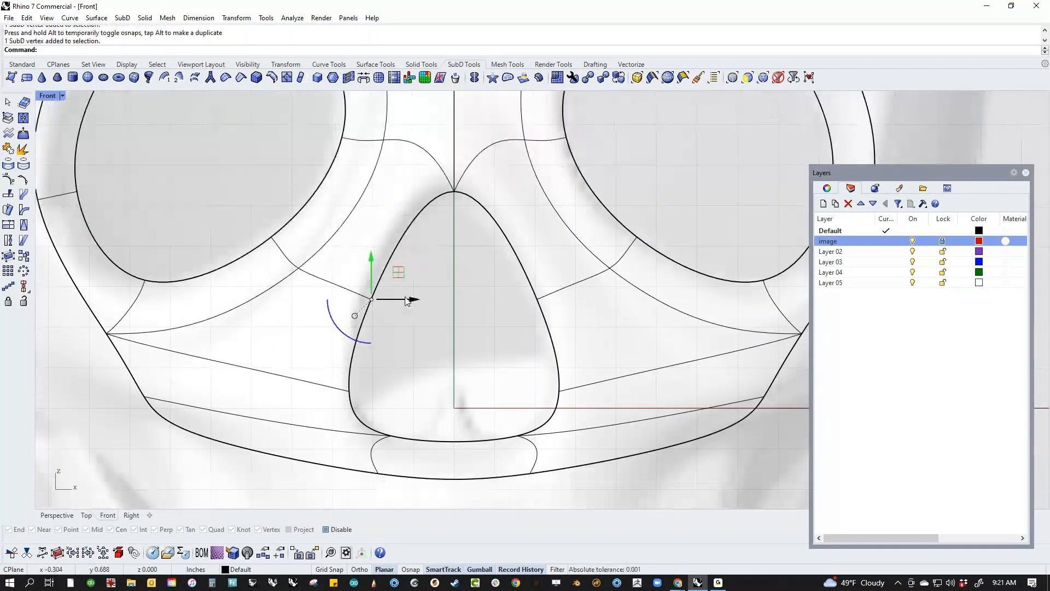
left_click_drag(406, 301, 397, 300)
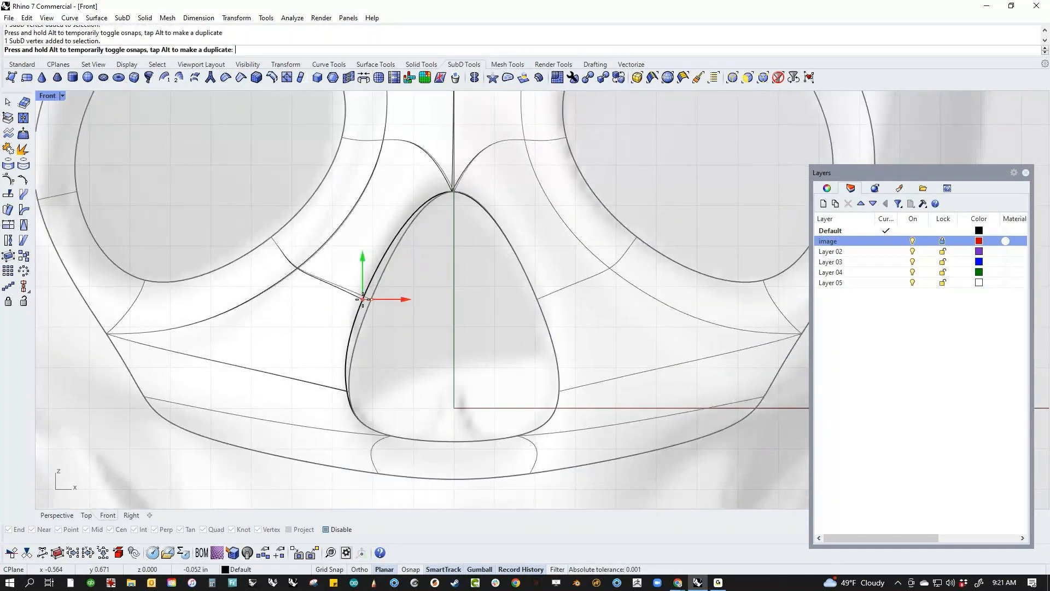
key("Escape")
left_click(537, 299, "ctrl+shift")
mouse_move(574, 300)
left_mouse_down()
mouse_move(612, 299)
mouse_move(577, 300)
left_mouse_up()
key("Escape")
scroll(475, 355, "down", 6)
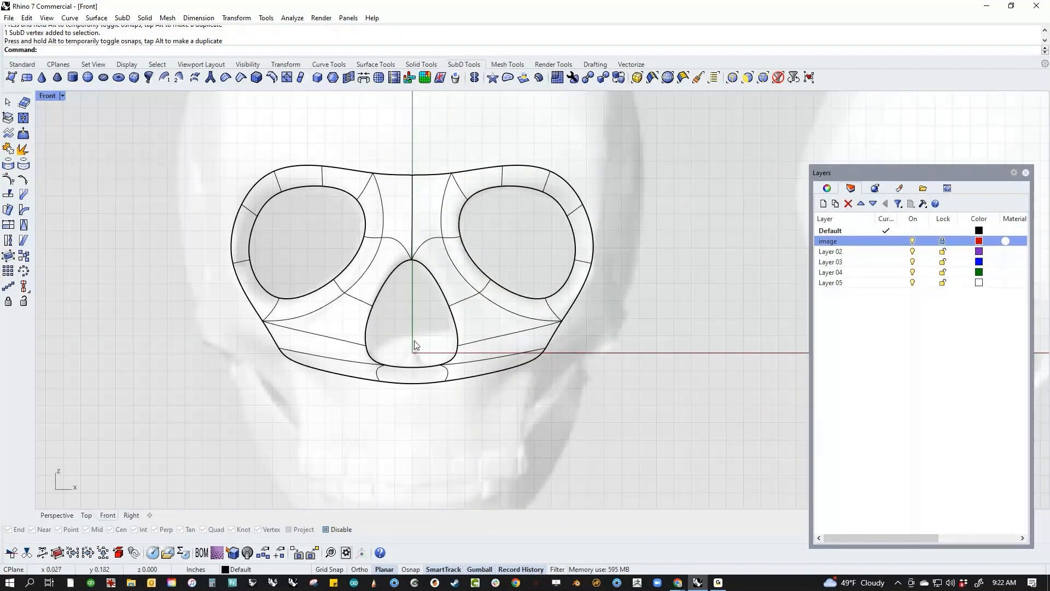
In flat display, extrude the lower edges of both cheeks and the middle strip straight down into two rows of upper jaw faces.
left_click(1026, 173)
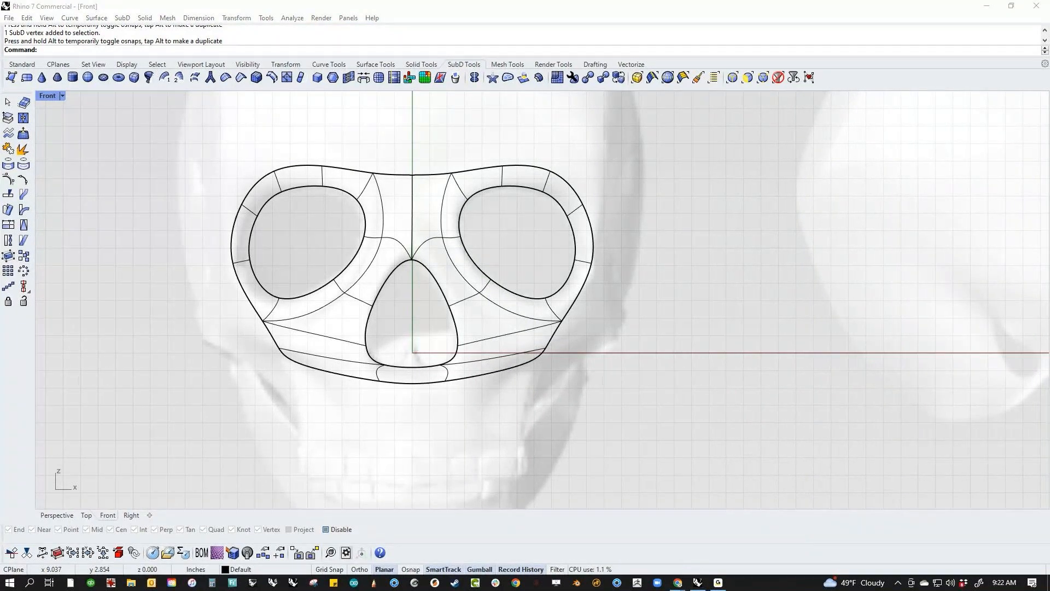
right_click_drag(421, 434, 415, 379)
left_click(340, 313, "ctrl+shift")
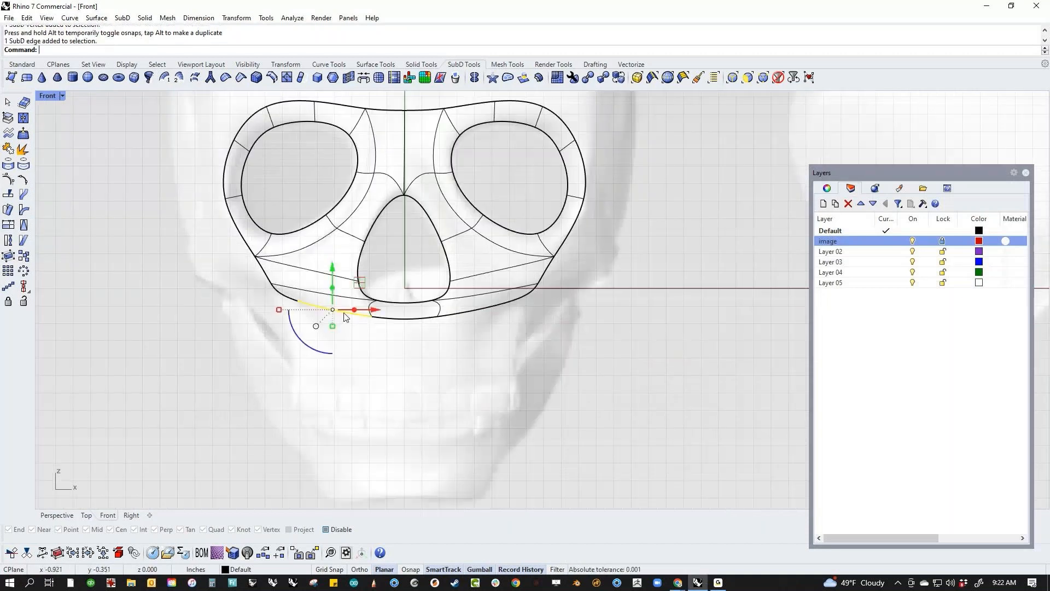
left_click(407, 317, "ctrl+shift")
key("Tab")
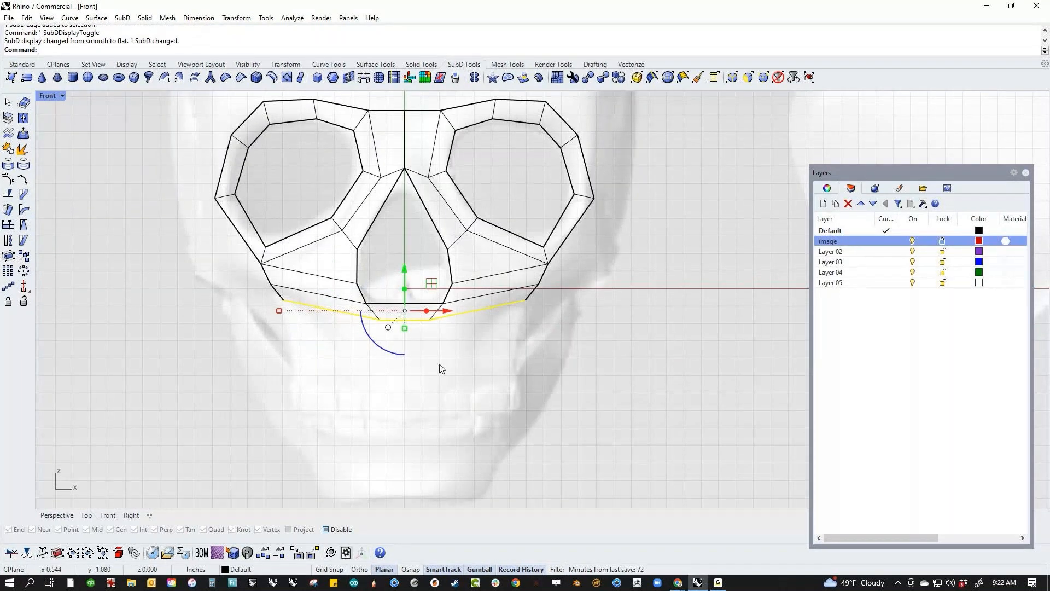
right_click_drag(412, 307, 421, 269)
left_click_drag(412, 249, 415, 370, "ctrl")
left_click(475, 402)
right_click_drag(497, 395, 460, 430)
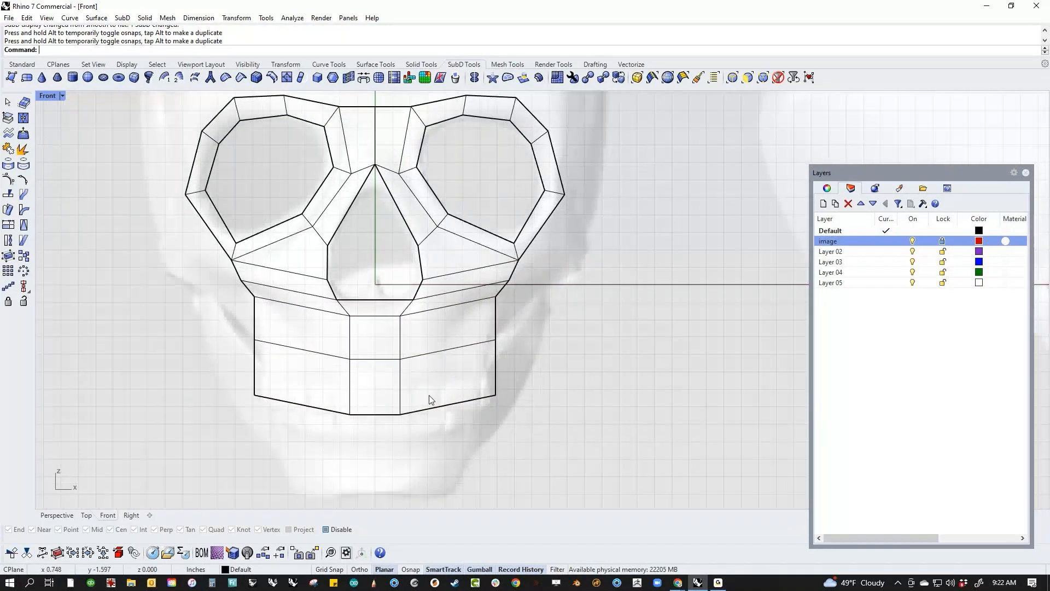
In the Perspective view, try pulling the middle edge row of the upper jaw forward, and undo the move.
key("ctrl+F4")
scroll(490, 338, "up", 15)
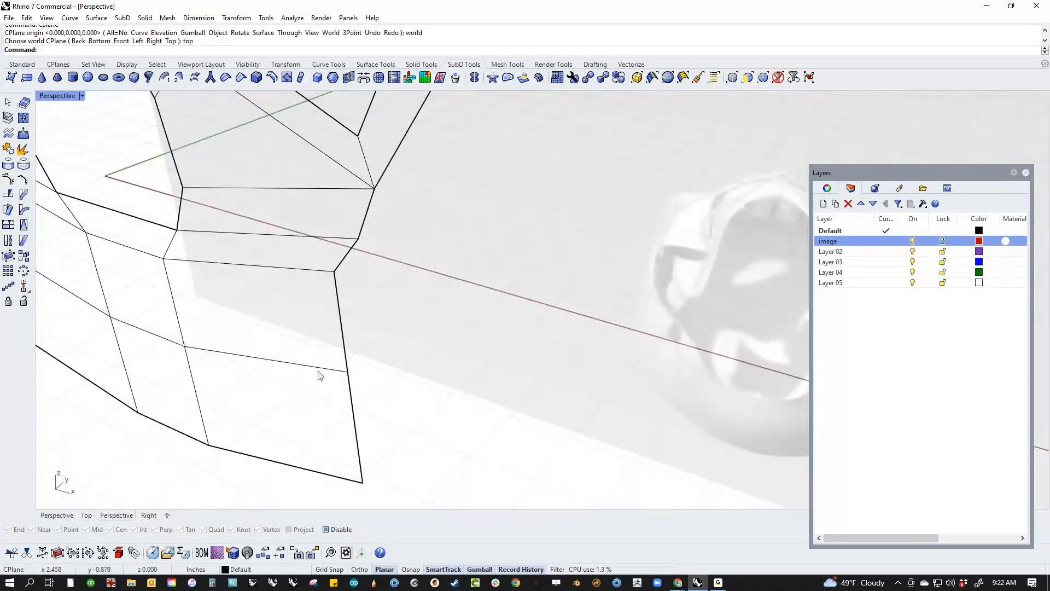
scroll(349, 350, "down", 7)
right_click_drag(359, 355, 427, 316, "shift")
left_click(397, 267, "ctrl+shift")
left_click(397, 311, "ctrl+shift")
left_click(396, 362, "ctrl+shift")
left_click(385, 388)
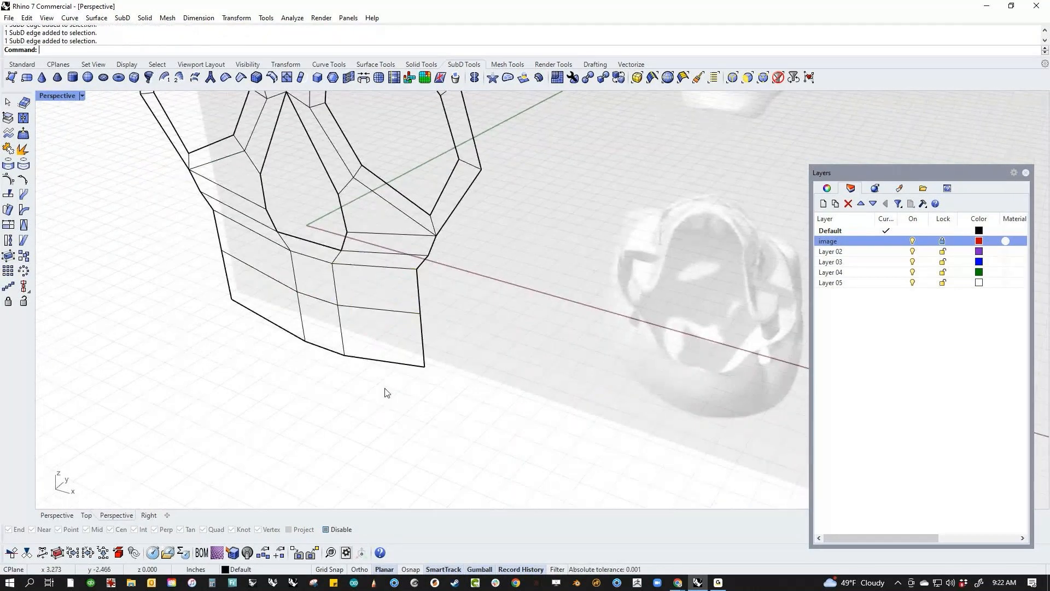
double_click(388, 309, "ctrl+shift")
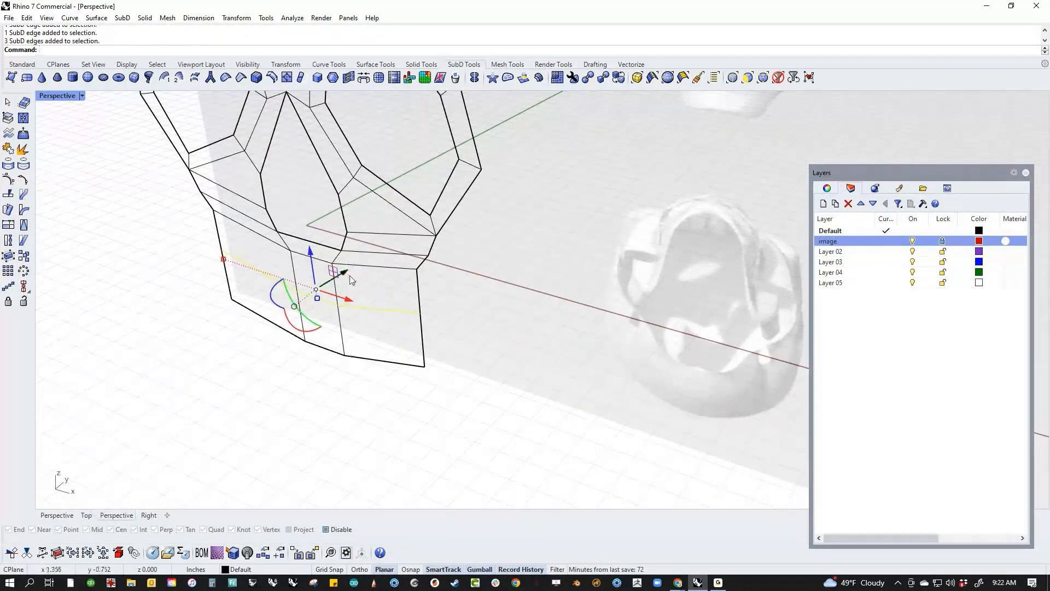
left_click_drag(351, 280, 231, 328)
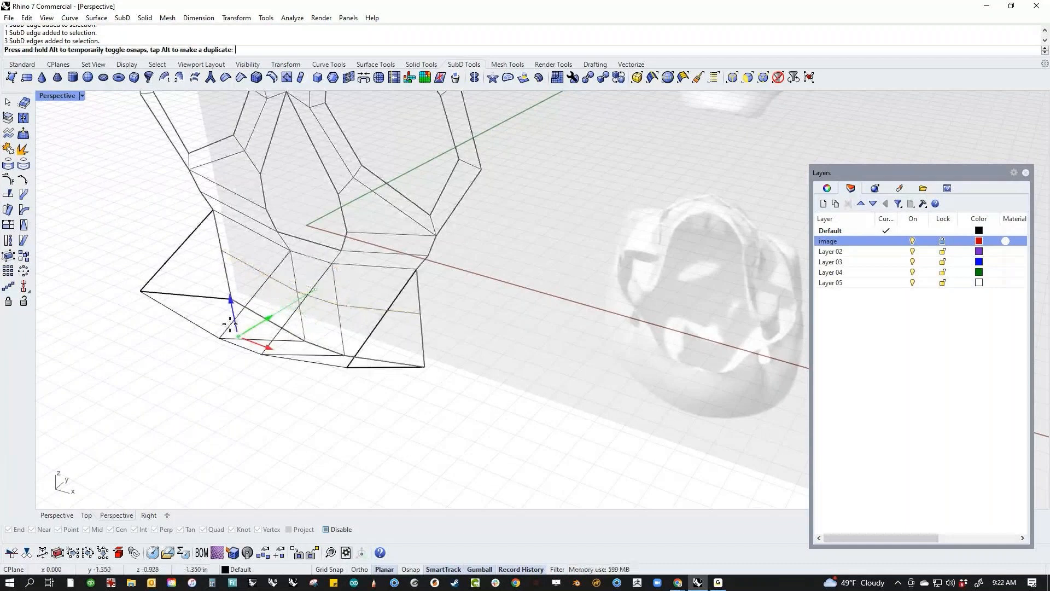
key("ctrl+z")
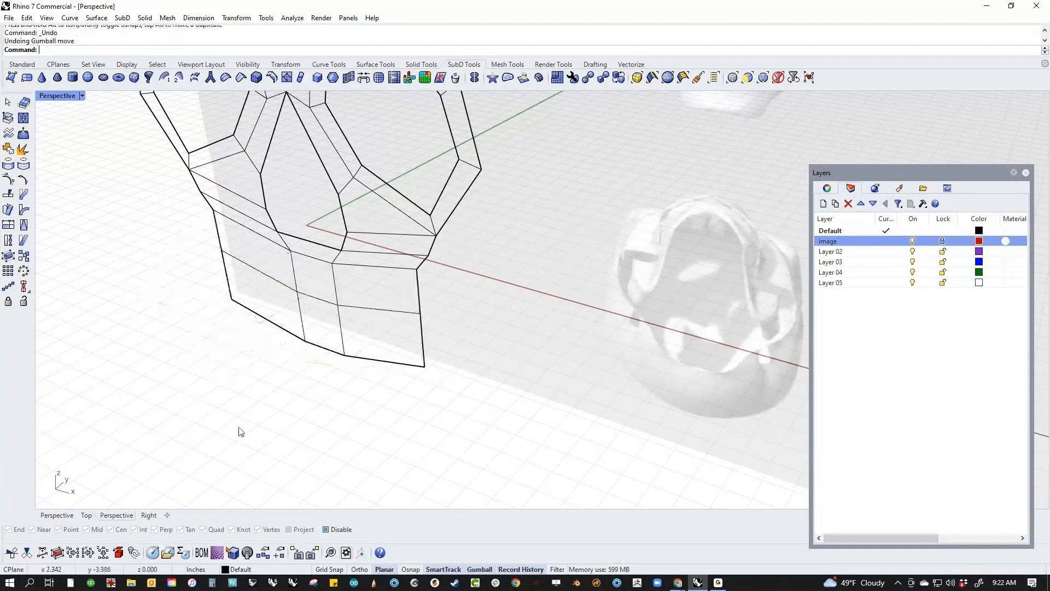
Return to the Front view and examine how the face mesh lines up with the reference skull from jaw to forehead.
key("ctrl+F2")
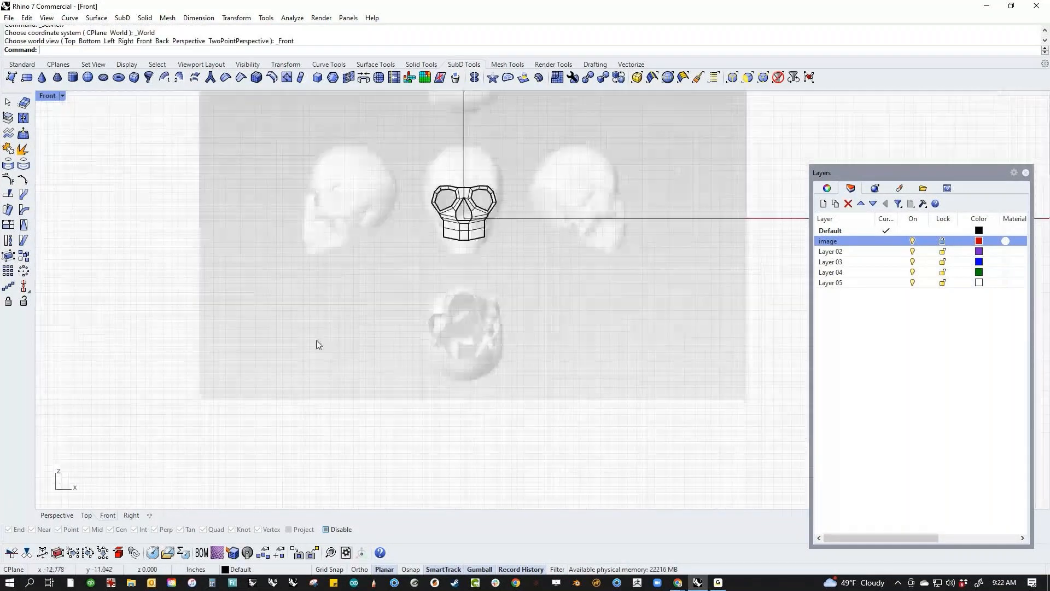
scroll(468, 289, "up", 10)
right_click_drag(419, 350, 417, 376)
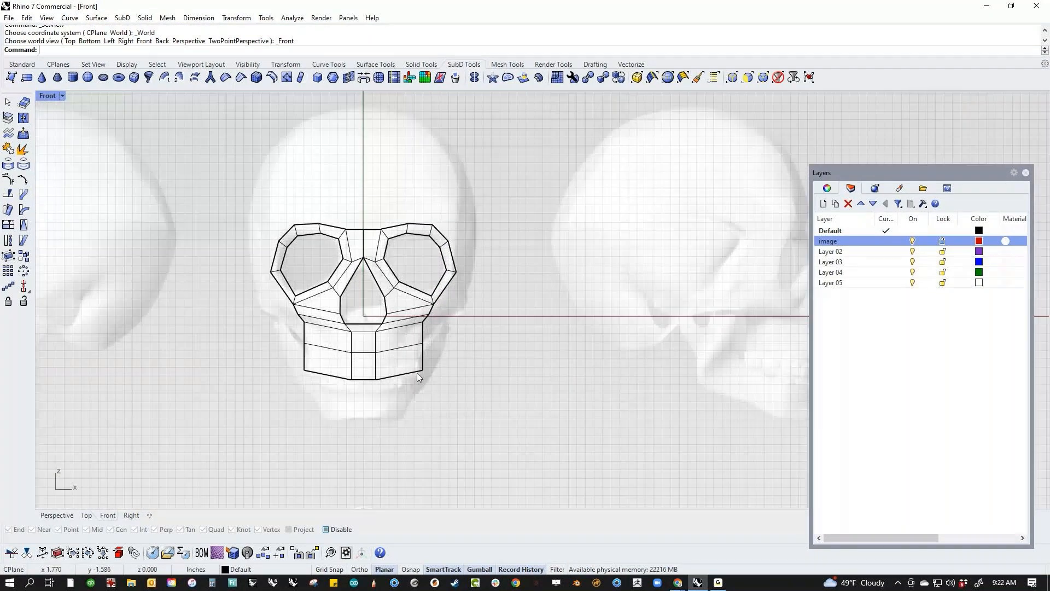
scroll(417, 373, "up", 5)
scroll(386, 306, "down", 1)
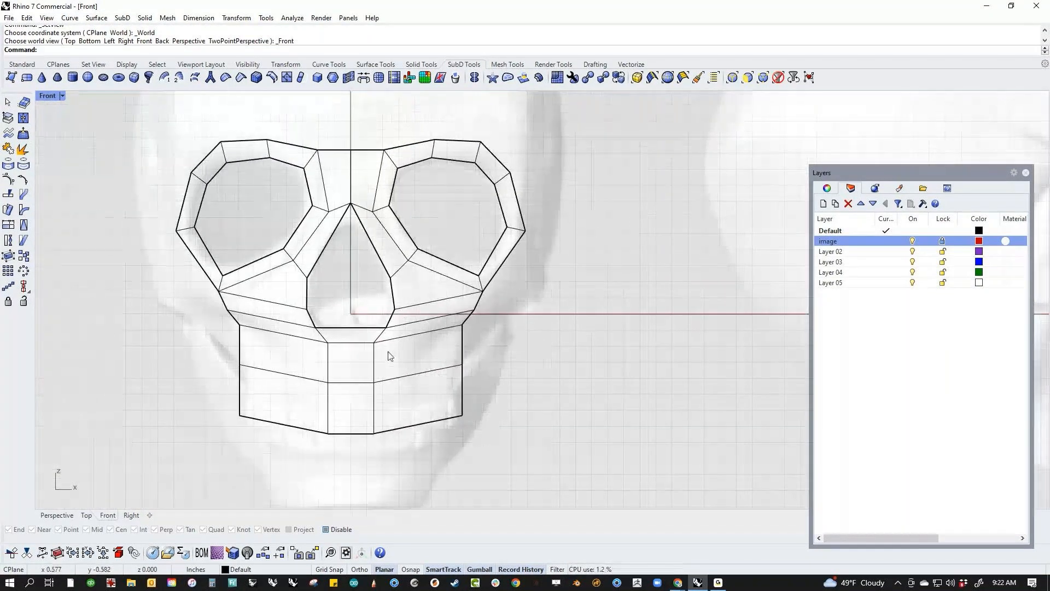
scroll(338, 316, "up", 4)
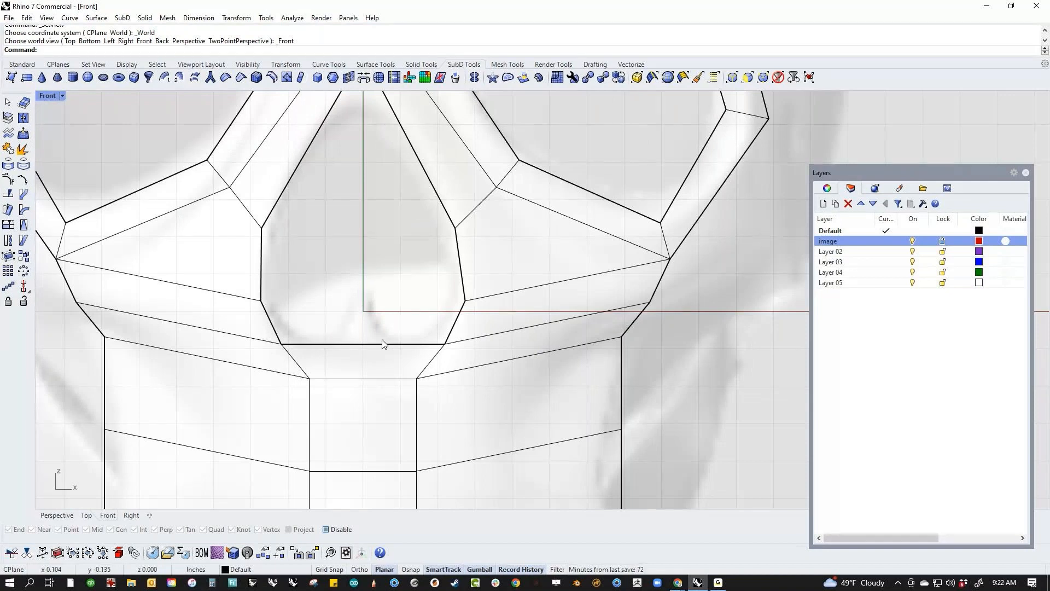
scroll(361, 315, "down", 2)
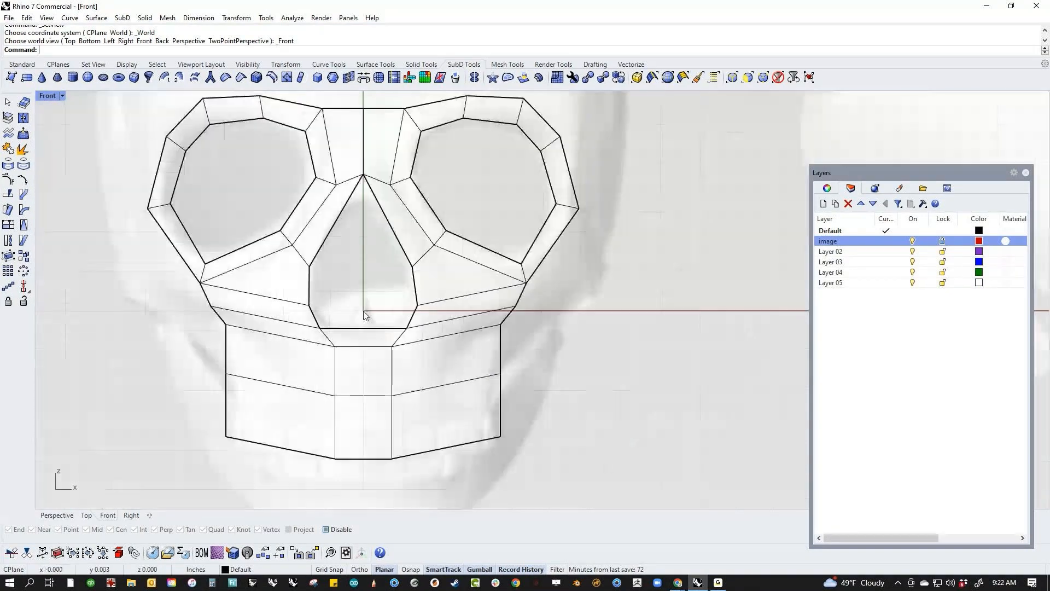
scroll(363, 311, "down", 2)
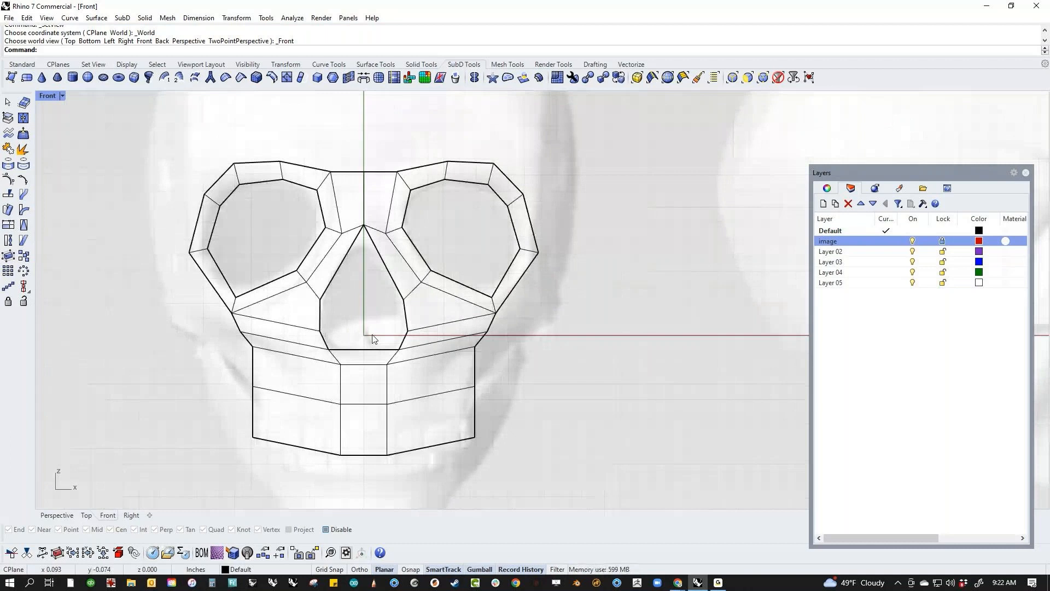
right_click_drag(394, 335, 405, 330)
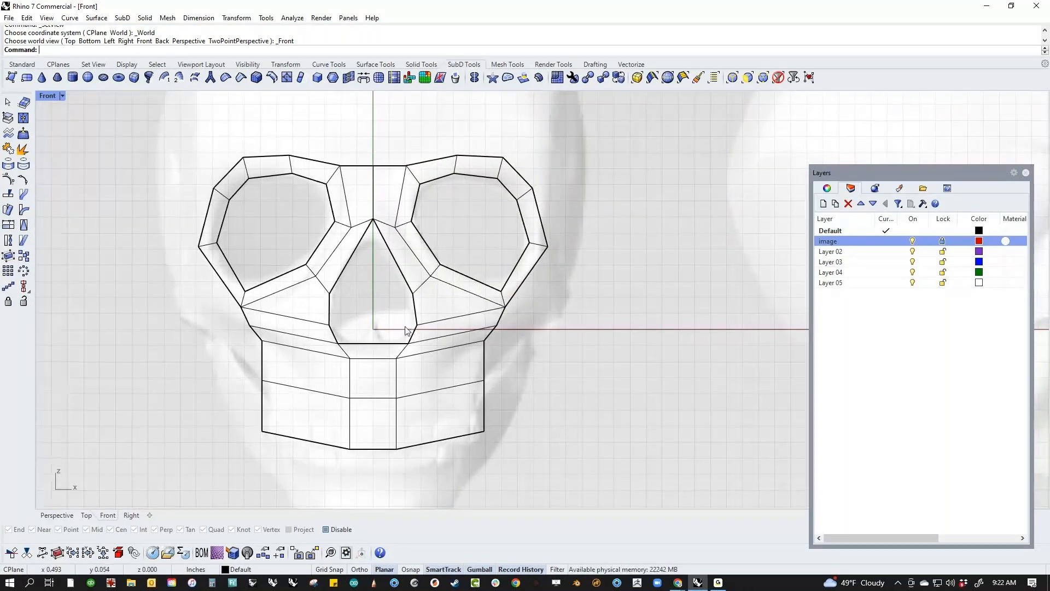
right_click_drag(486, 314, 509, 402)
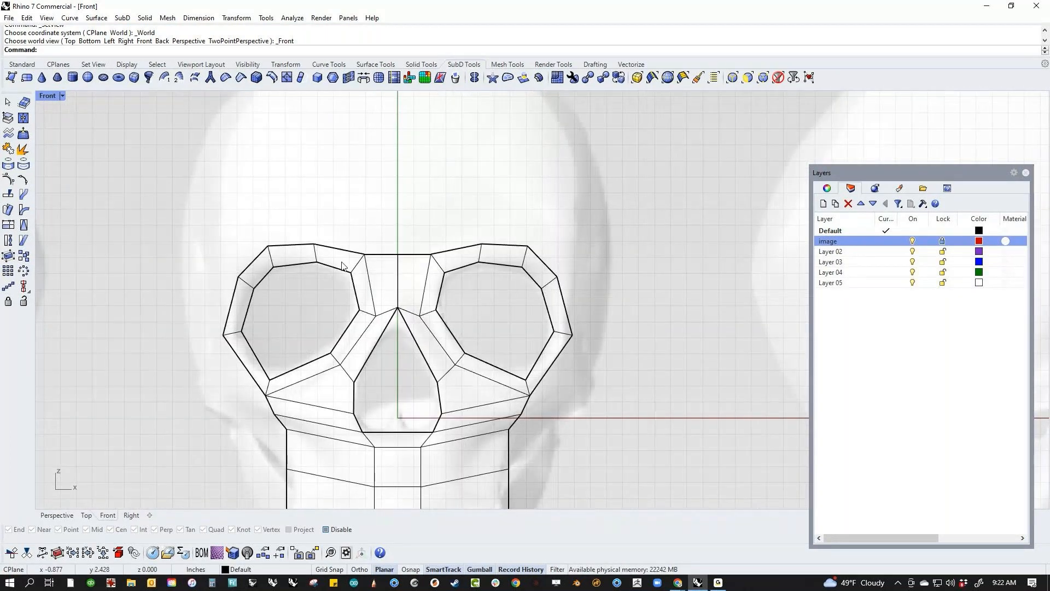
right_click_drag(296, 269, 312, 311)
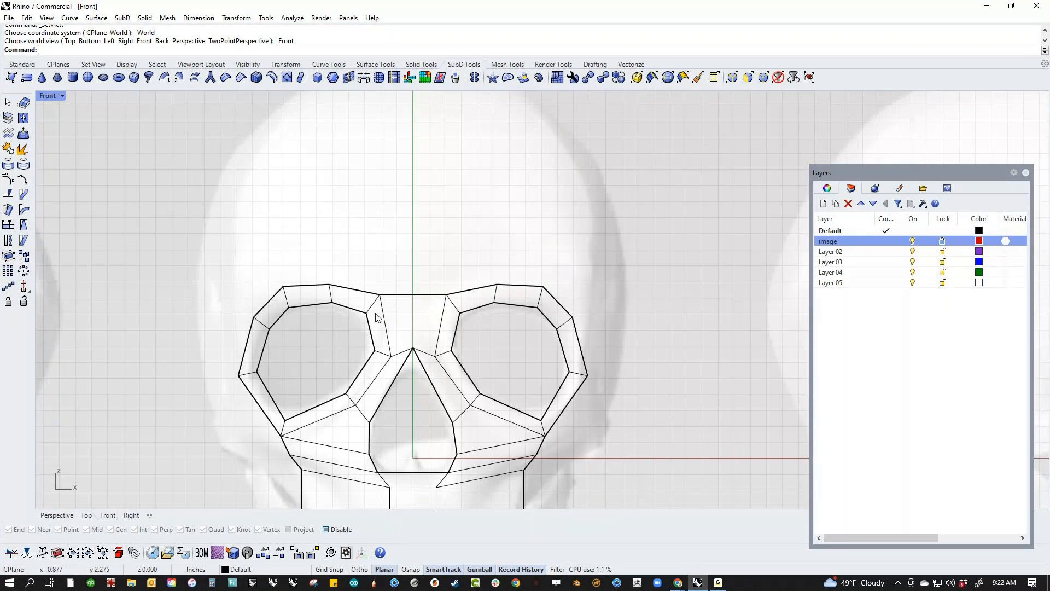
right_click_drag(587, 305, 592, 365)
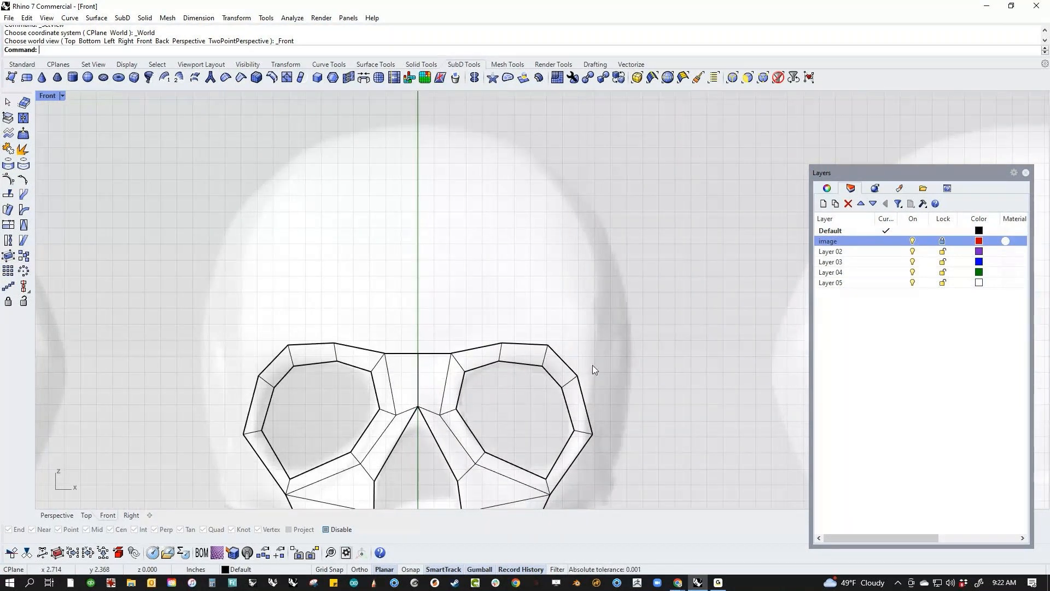
Extrude the outer edges above both eye sockets and the nose bridge upward in three rows to the skull's top, and flatten the top row.
left_click(559, 356)
left_click(531, 349, "ctrl+shift")
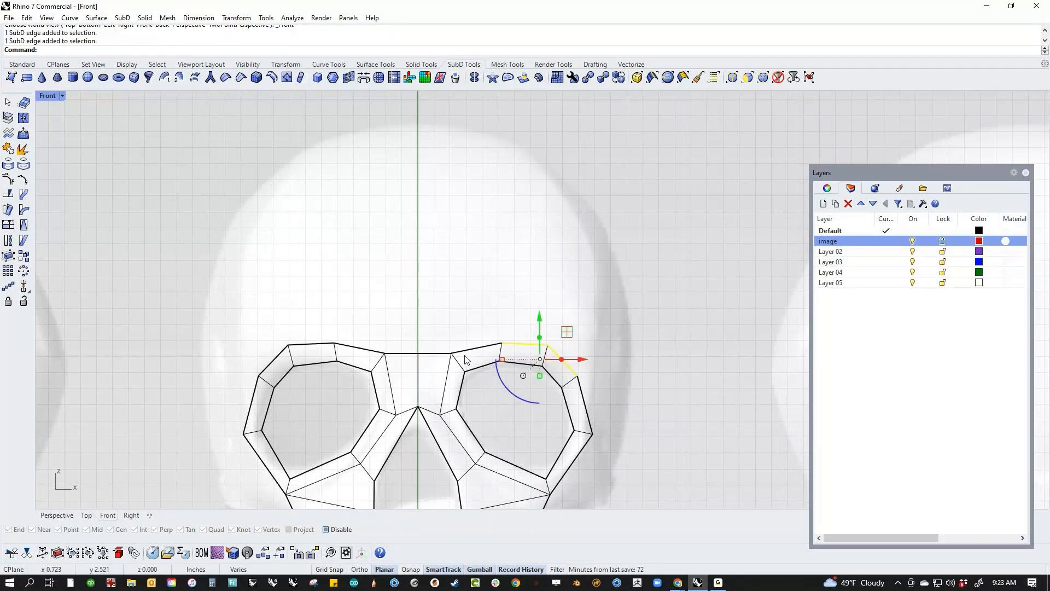
left_click(455, 355, "ctrl+shift")
left_click(435, 354, "ctrl+shift")
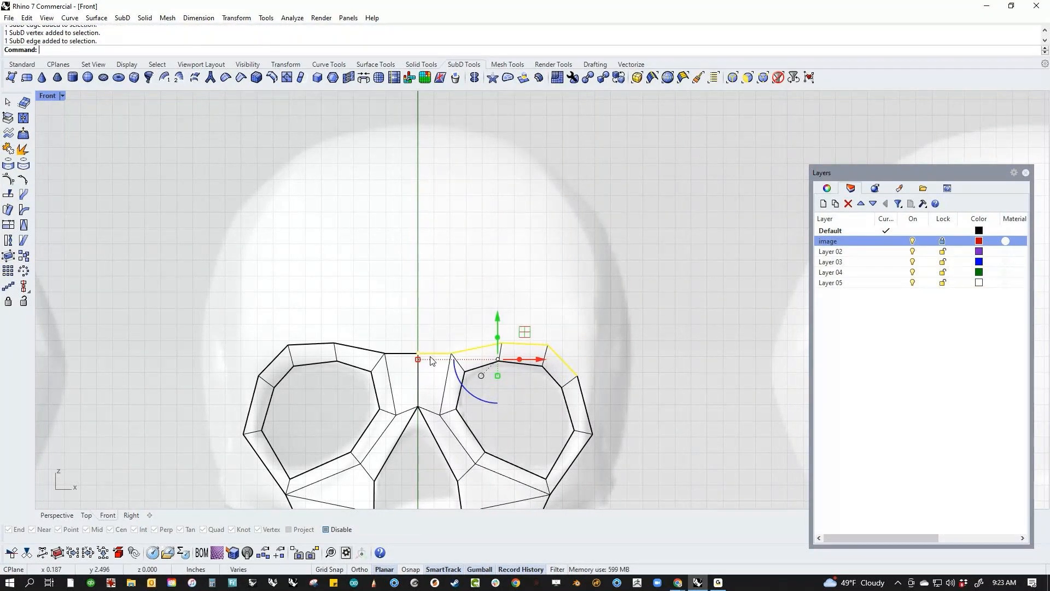
left_click(403, 355, "ctrl+shift")
left_click(359, 348, "ctrl+shift")
left_click(310, 344, "ctrl+shift")
left_click(273, 359, "ctrl+shift")
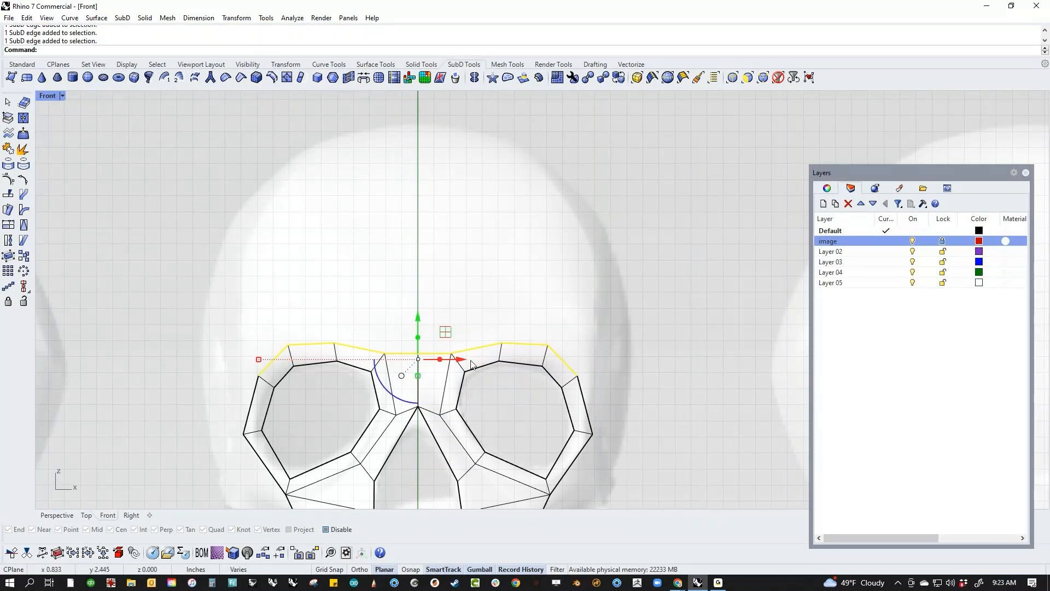
left_click_drag(421, 342, 429, 126, "ctrl")
right_click_drag(419, 143, 444, 251)
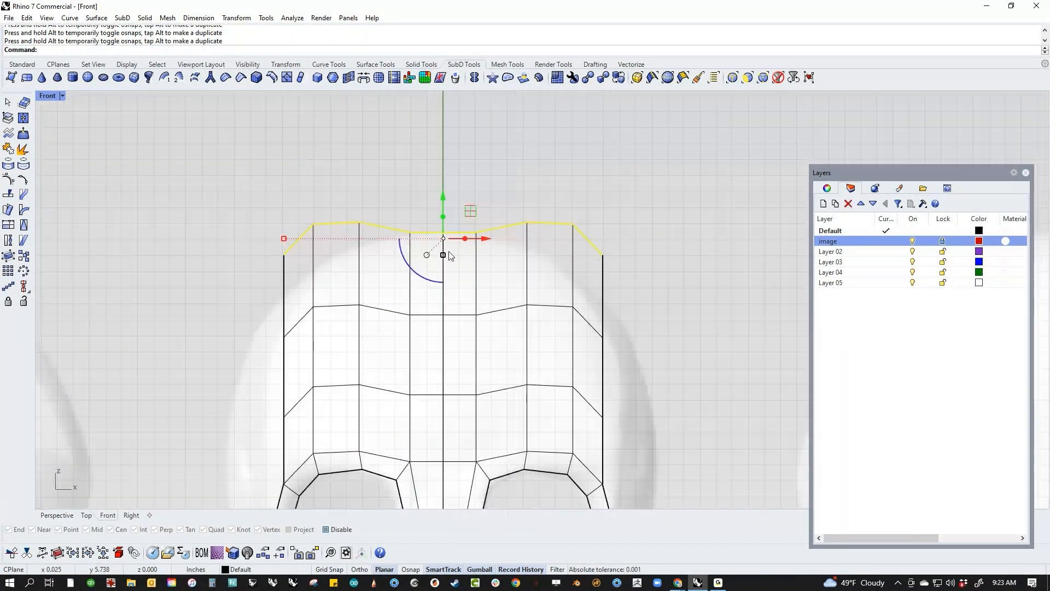
left_click_drag(445, 251, 498, 255)
left_click(608, 228)
Bend the right-hand half of the skull's top vertex row downward from the centreline to follow the reference skull's curve.
left_click_drag(517, 203, 544, 253, "ctrl+shift")
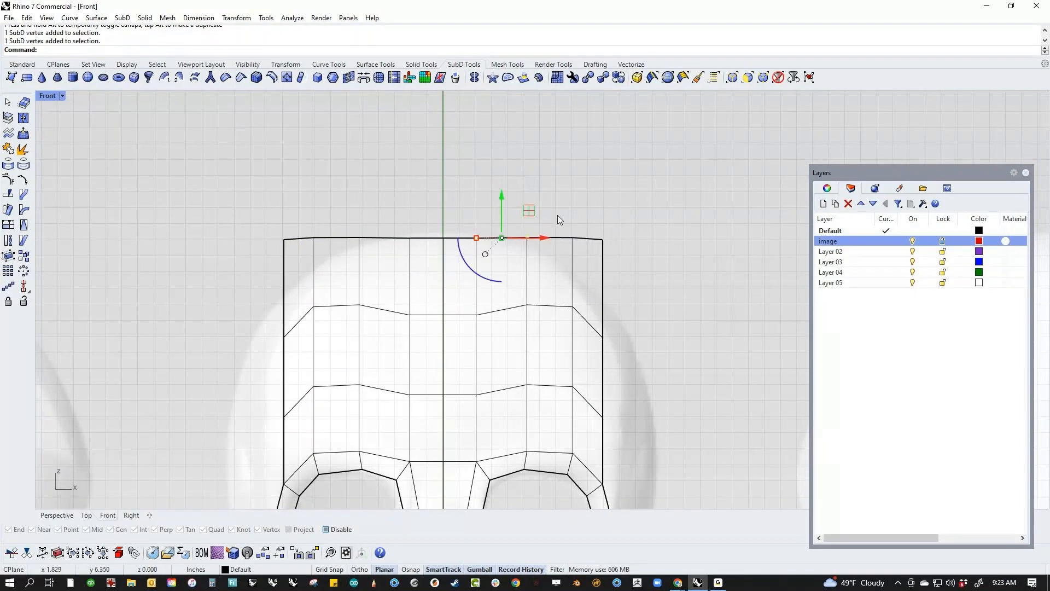
left_click_drag(559, 212, 622, 255, "ctrl+shift")
type("bend")
key("Return")
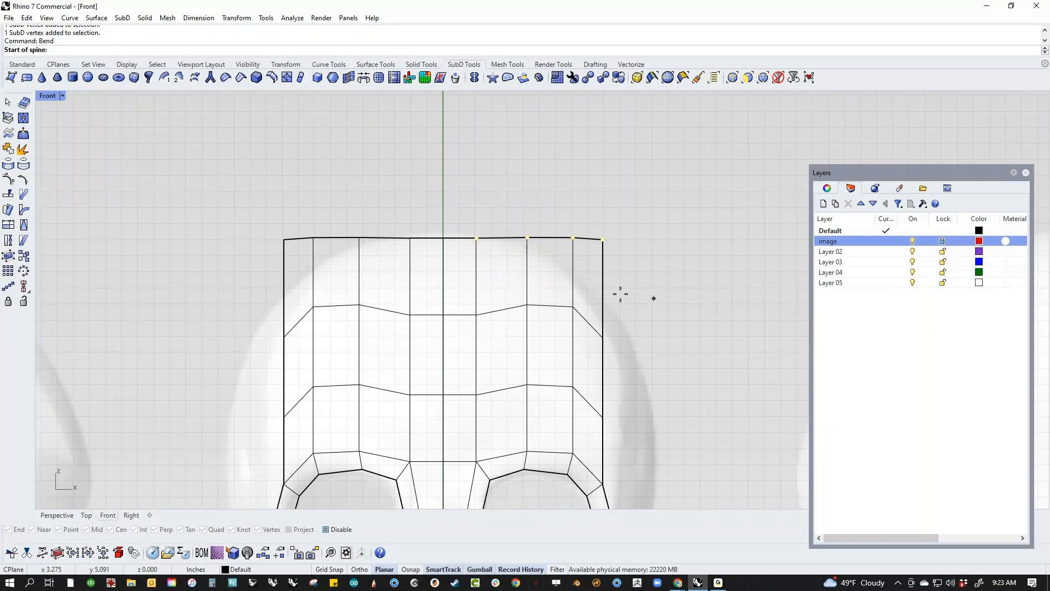
left_click(443, 238)
left_click(652, 238)
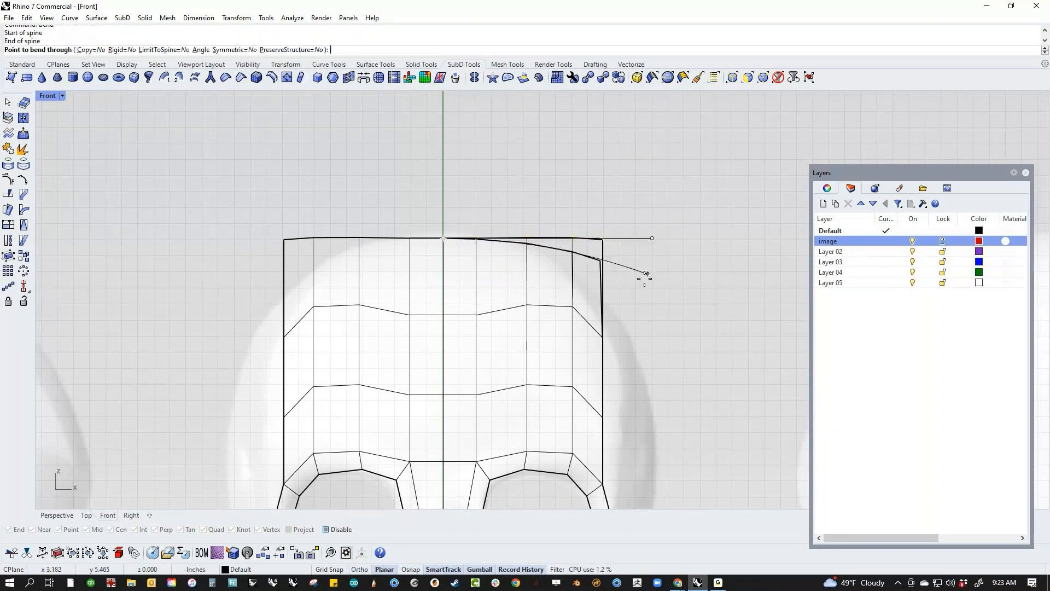
left_click(626, 324)
left_click(677, 302)
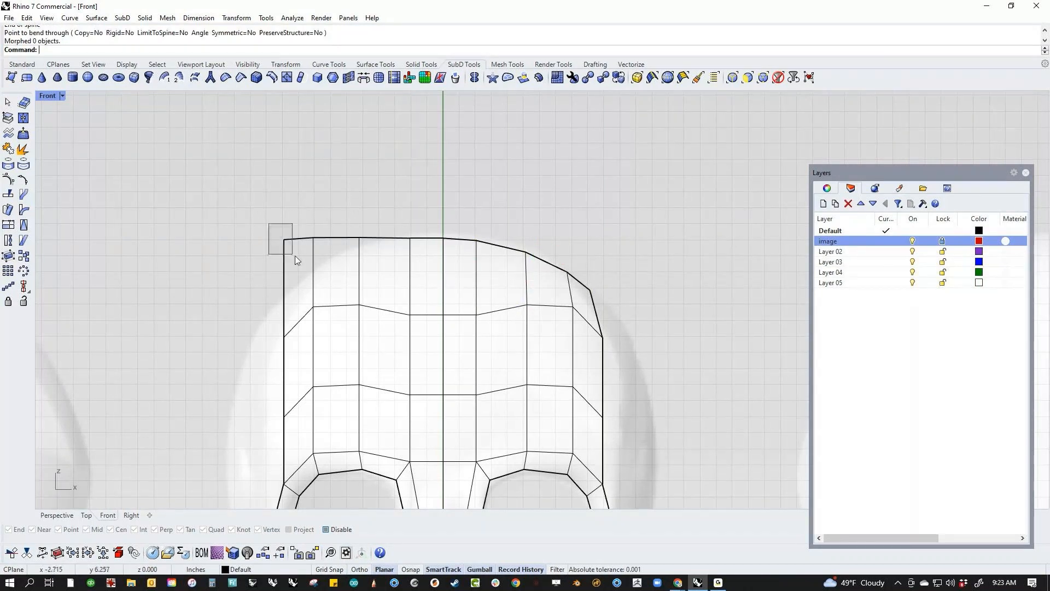
Bend the left-hand half of the top vertex row downward from the centreline to mirror the curve on the other side.
left_click_drag(295, 255, 296, 257, "ctrl+shift")
left_click_drag(305, 210, 327, 263, "ctrl+shift")
left_click_drag(352, 198, 367, 256, "ctrl+shift")
left_click_drag(397, 202, 421, 255, "ctrl+shift")
type("b")
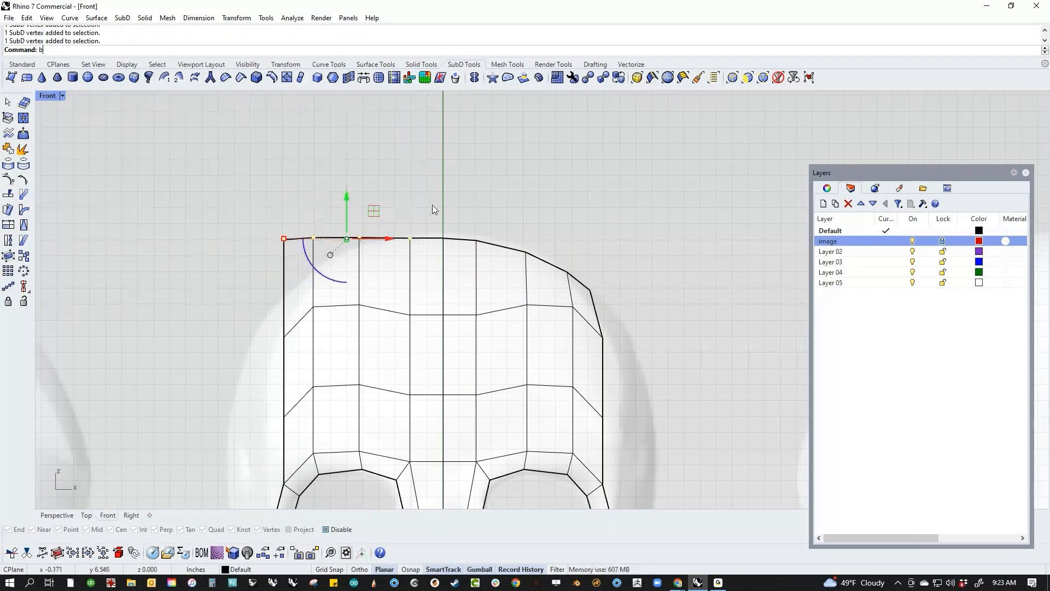
type("end")
key("Return")
left_click(444, 237)
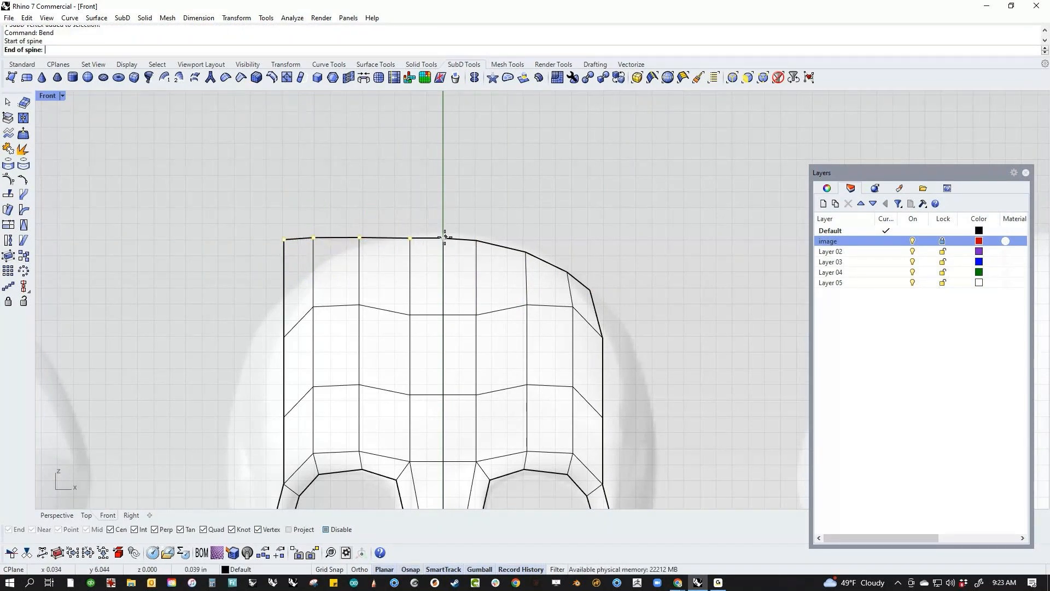
left_click(230, 238)
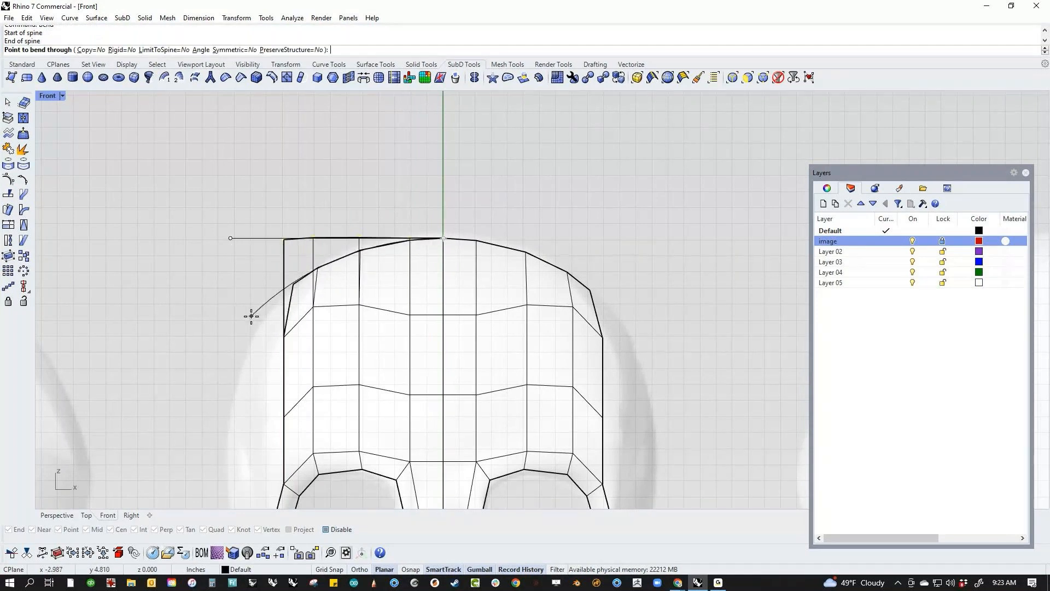
left_click(251, 316)
Flatten and lower the first edge row below the skull's top, and widen it toward the reference outline.
scroll(555, 249, "down", 4)
right_click_drag(614, 286, 589, 249)
scroll(545, 254, "up", 2)
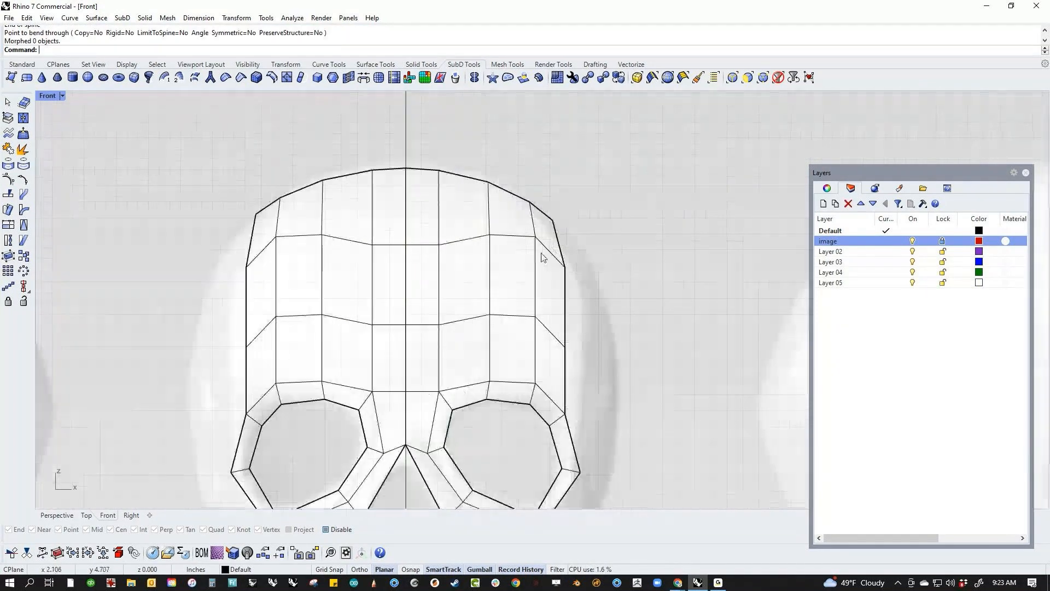
double_click(519, 235, "ctrl+shift")
left_click_drag(408, 270, 405, 240)
left_click_drag(259, 274, 248, 274)
left_click(185, 327)
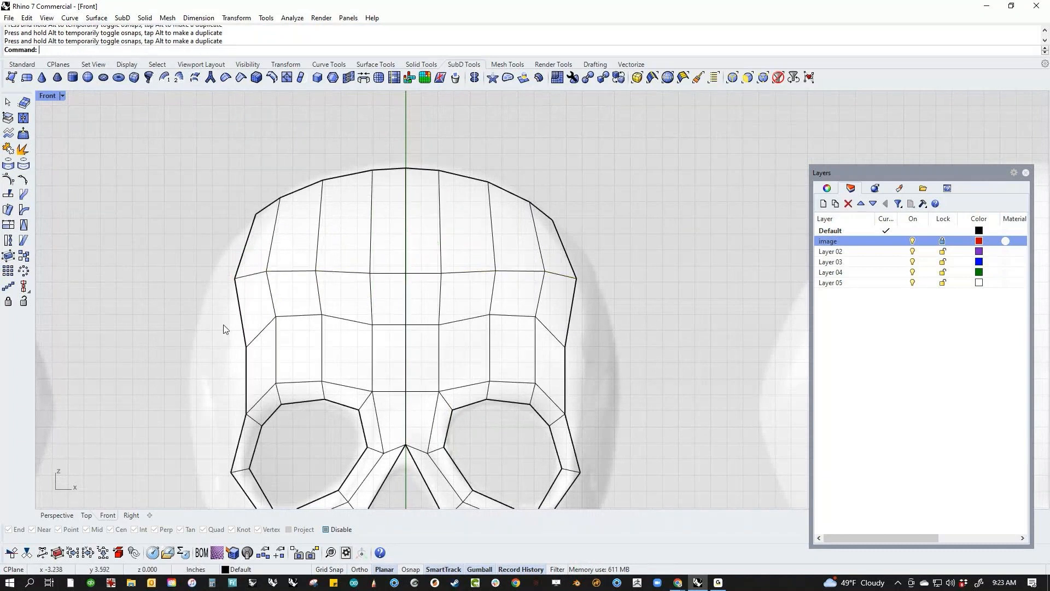
Level out the forehead edge row above the brow and widen it toward the reference outline.
double_click(306, 317)
left_click_drag(405, 349, 406, 339)
left_click_drag(246, 331, 229, 331)
left_click(203, 390)
Move the outline vertex at the upper outer corner of the left-hand eye socket outward and slightly up.
right_click_drag(227, 407, 286, 363)
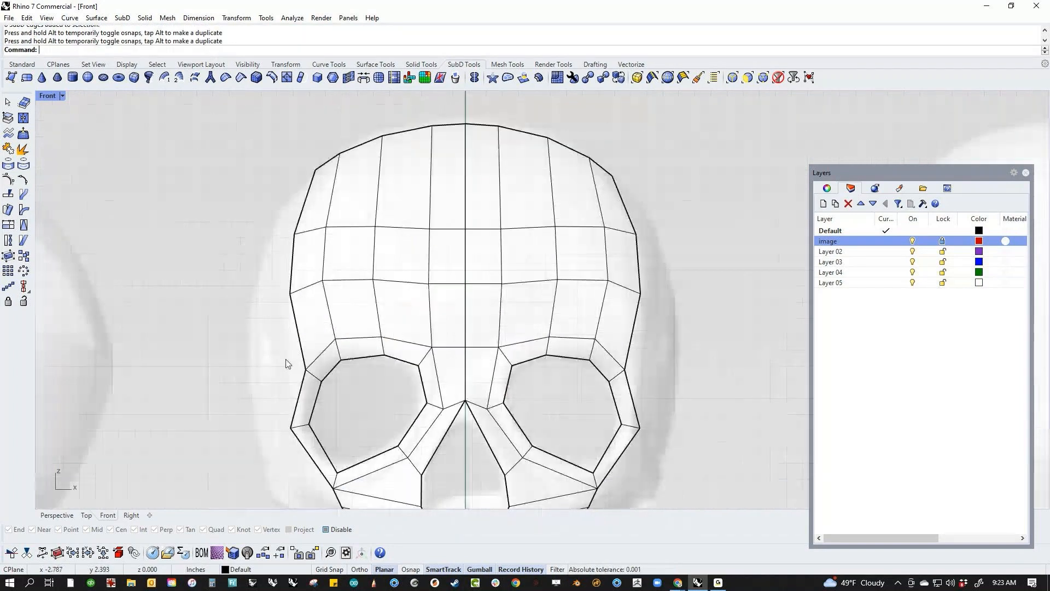
scroll(290, 366, "up", 4)
mouse_move(314, 380)
left_mouse_down()
mouse_move(325, 371)
mouse_move(302, 372)
left_mouse_up()
left_click(227, 375)
scroll(237, 355, "down", 4)
Move the outline vertex at the upper outer corner of the right-hand eye socket outward to match the opposite side.
right_click_drag(246, 348, 192, 320)
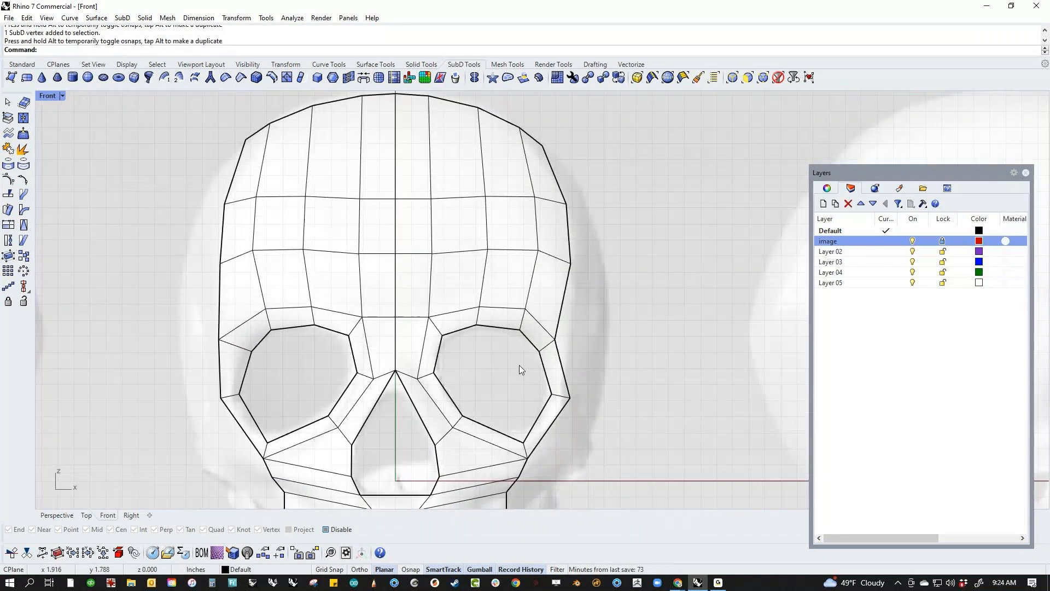
scroll(566, 331, "up", 4)
left_click(539, 331, "ctrl+shift")
left_click(601, 317)
left_click_drag(539, 311, 564, 342, "ctrl+shift")
left_click(600, 362)
scroll(642, 383, "down", 8)
right_click_drag(631, 426, 579, 358)
right_click_drag(563, 425, 504, 404)
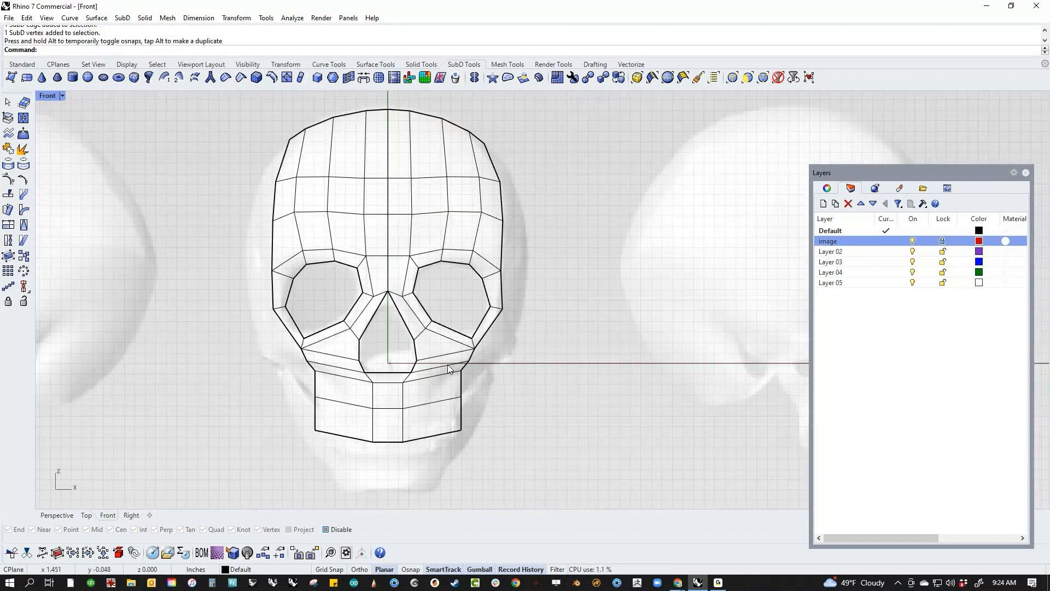
Switch to the Perspective view and set its display mode to Shaded.
scroll(446, 363, "up", 5)
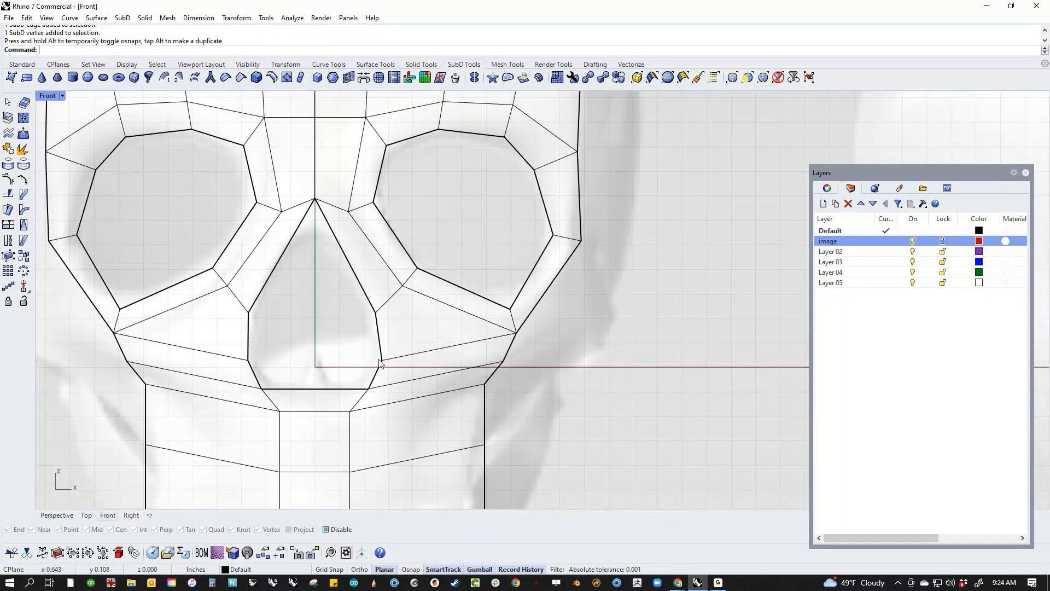
scroll(396, 332, "down", 3)
right_click_drag(396, 333, 397, 363)
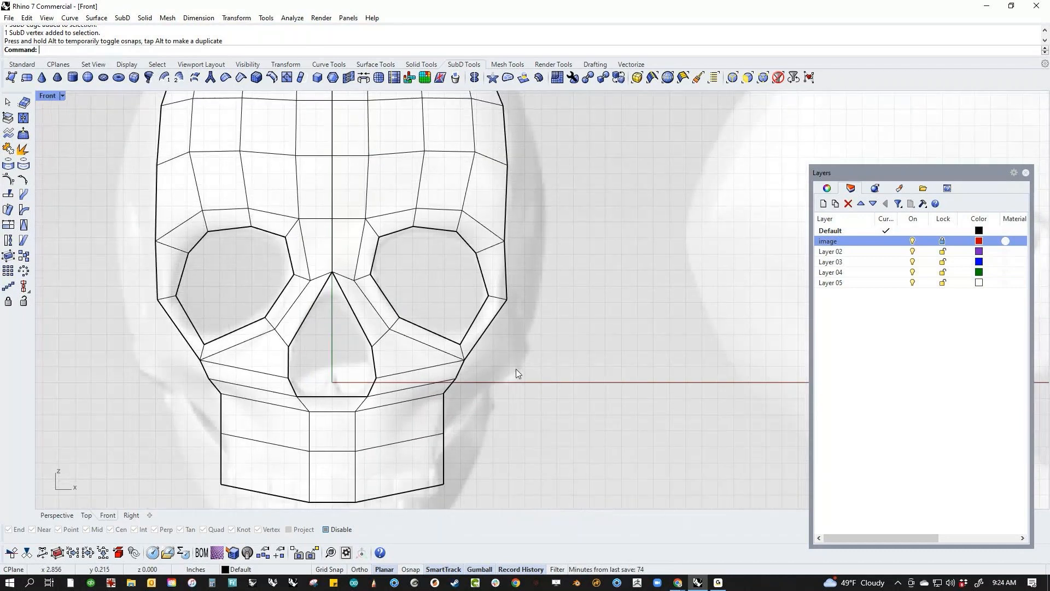
key("ctrl+F4")
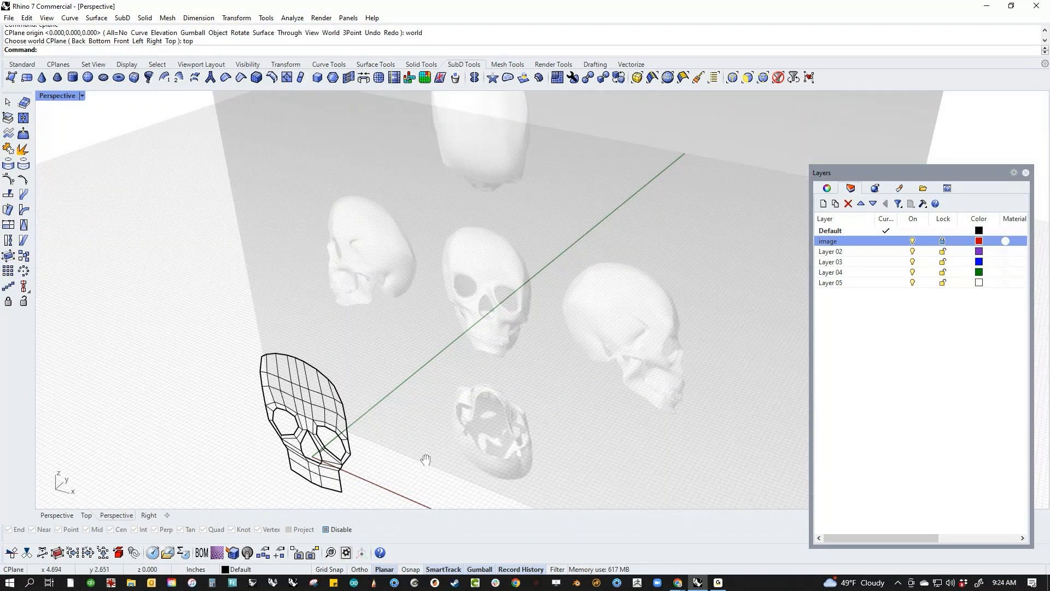
right_click_drag(426, 460, 476, 358, "shift")
scroll(403, 346, "up", 7)
middle_click(403, 345)
left_click(403, 346)
mouse_move(405, 350)
right_mouse_down()
mouse_move(442, 419)
mouse_move(500, 384)
mouse_move(474, 391)
right_mouse_up()
scroll(441, 413, "down", 3)
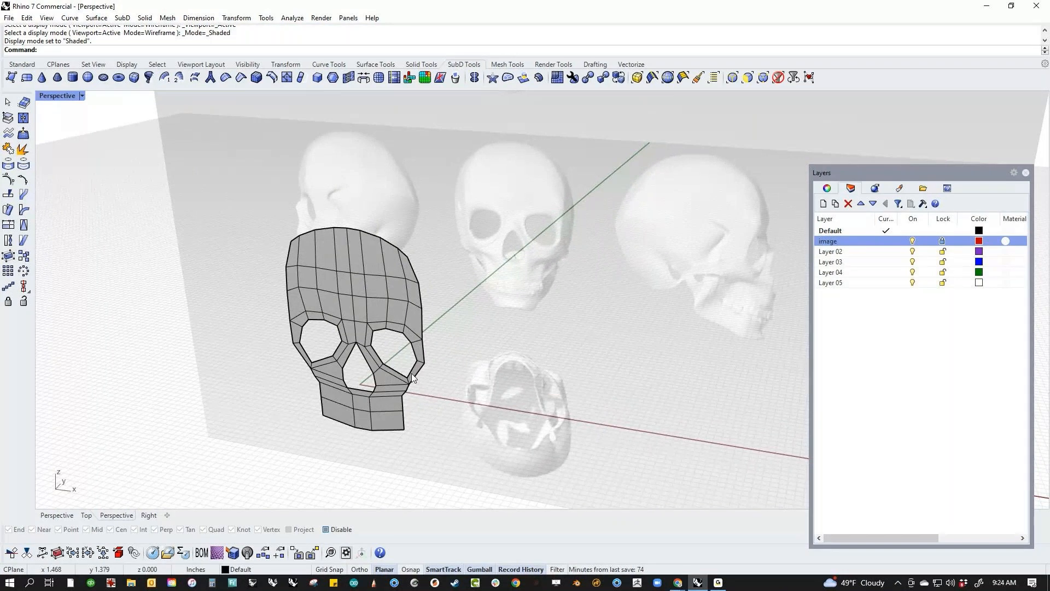
Try moving the outer edge loop around the right-hand eye socket out of the face plane, and undo the move.
scroll(367, 368, "up", 5)
left_click(367, 365)
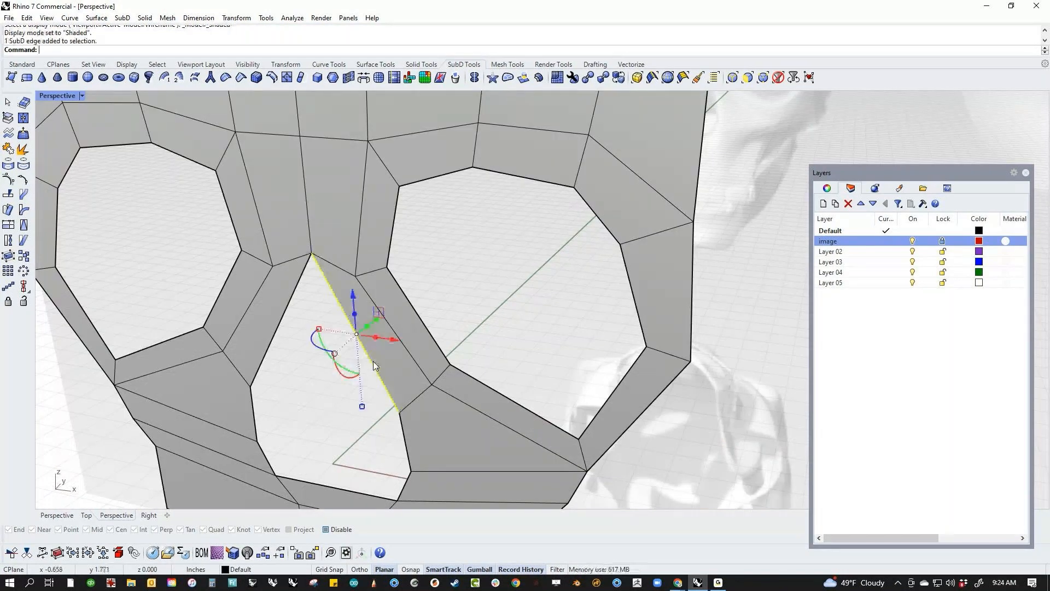
left_click(423, 356, "shift")
double_click(438, 349)
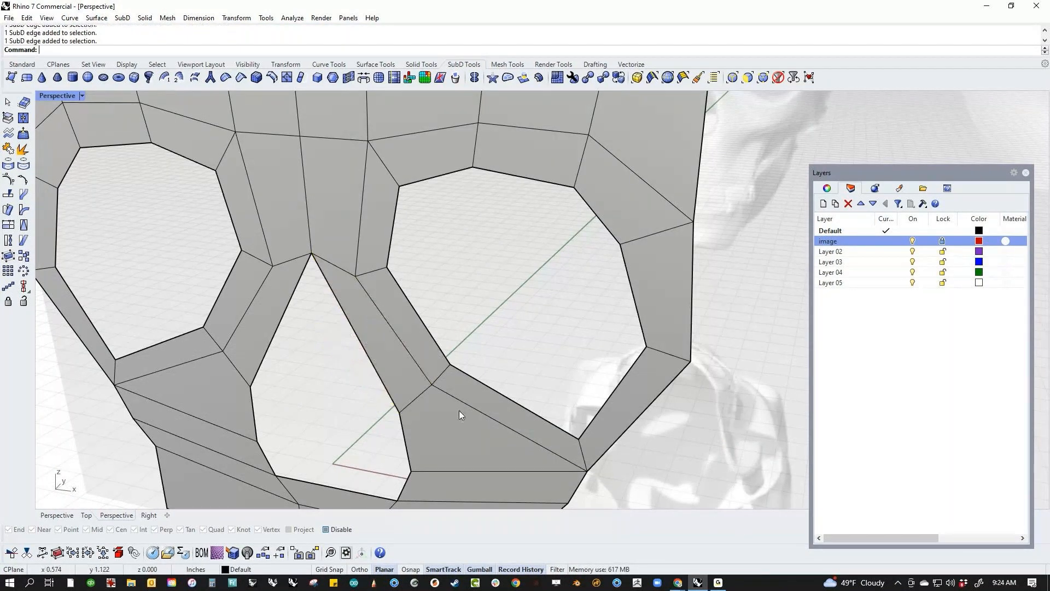
scroll(506, 372, "down", 2)
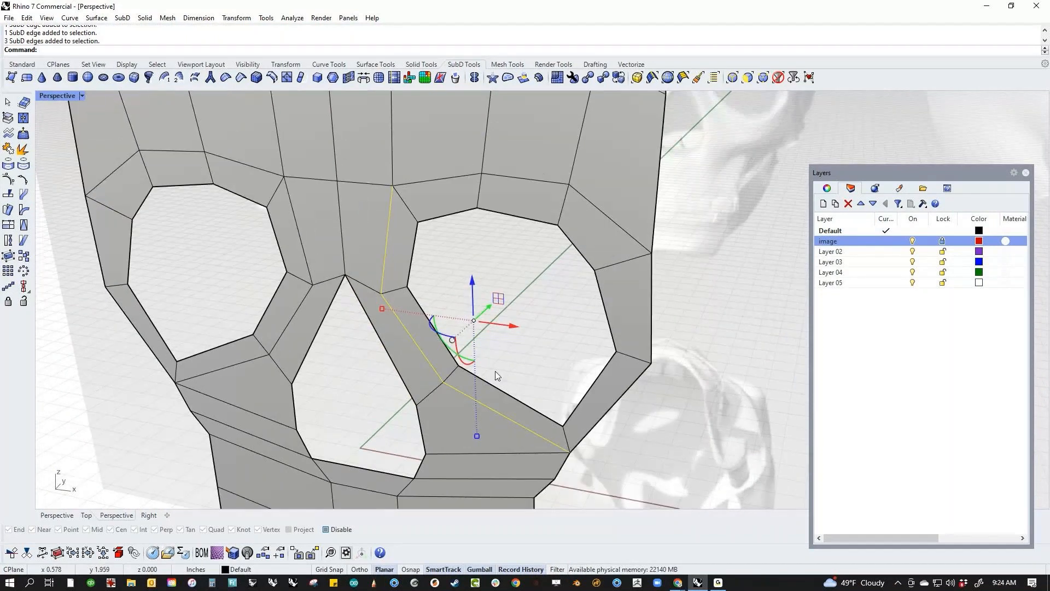
scroll(494, 371, "down", 2)
left_click(421, 207, "shift")
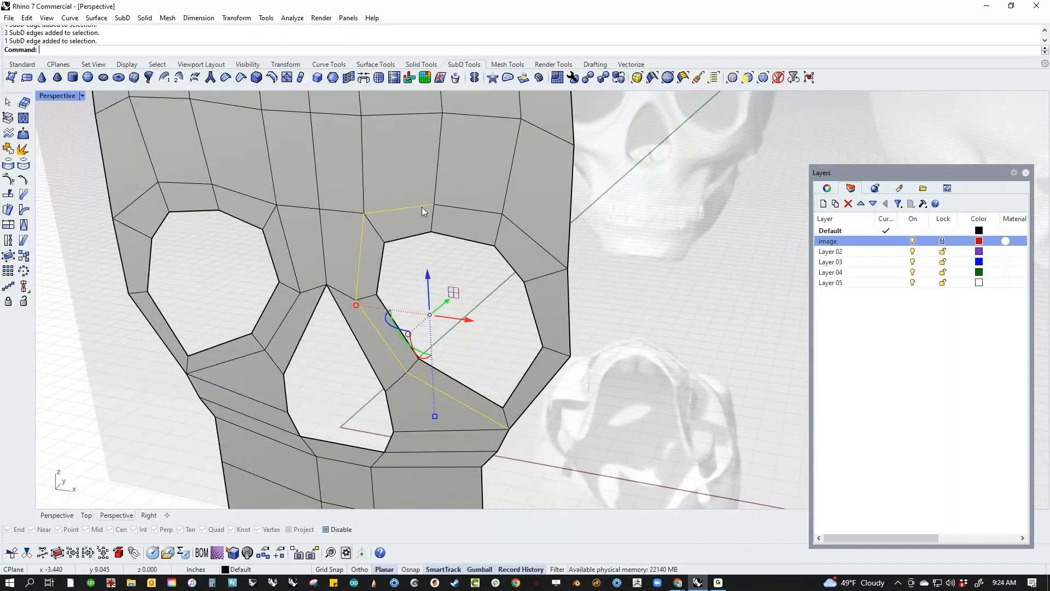
double_click(421, 207, "shift")
left_click(568, 325, "shift")
left_click(548, 383, "shift")
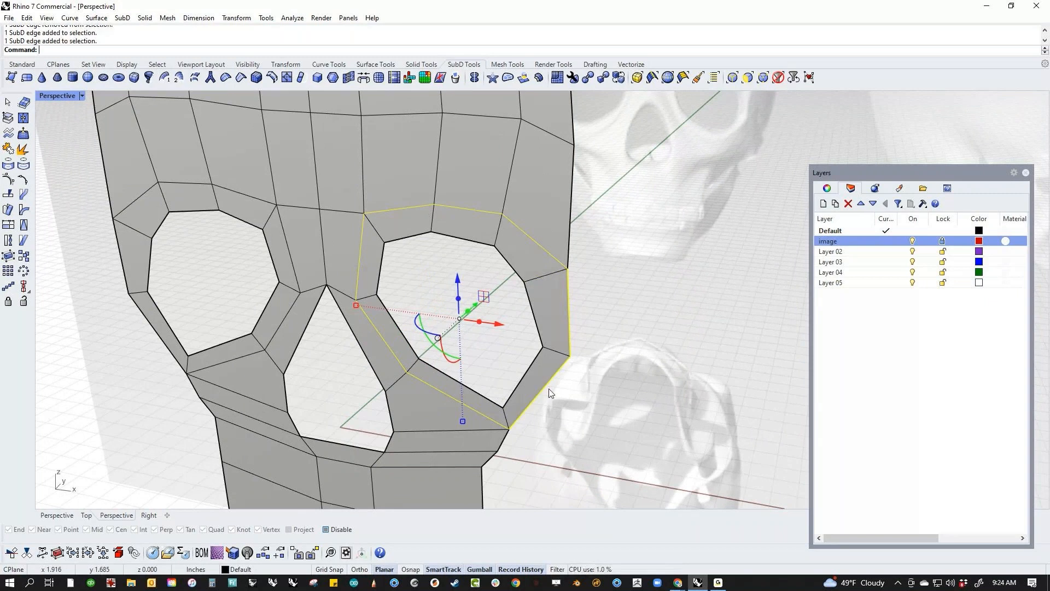
right_click_drag(549, 392, 501, 387)
mouse_move(477, 306)
left_mouse_down()
mouse_move(438, 322)
mouse_move(445, 310)
mouse_move(486, 309)
left_mouse_up()
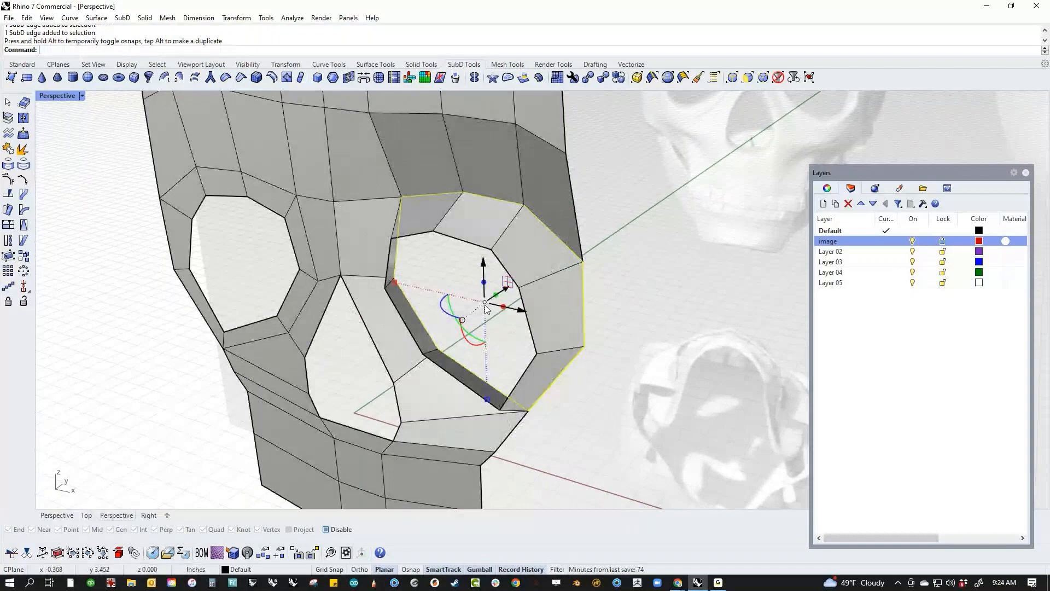
key("ctrl+z")
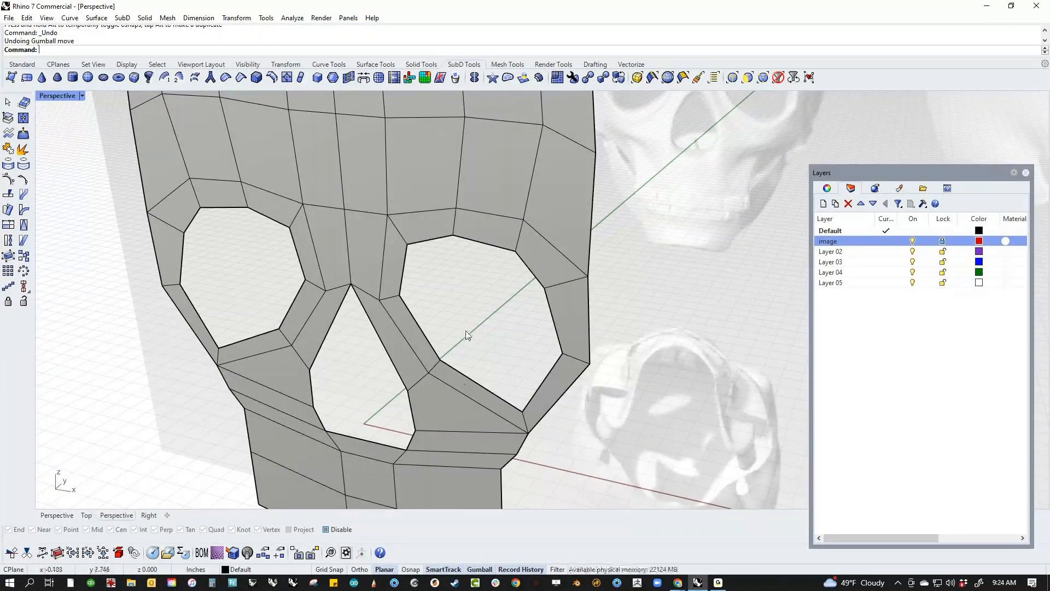
Extrude the opening edge loop of the right-hand eye socket slightly inward to form a second ring of faces.
right_click_drag(468, 365, 415, 399, "shift")
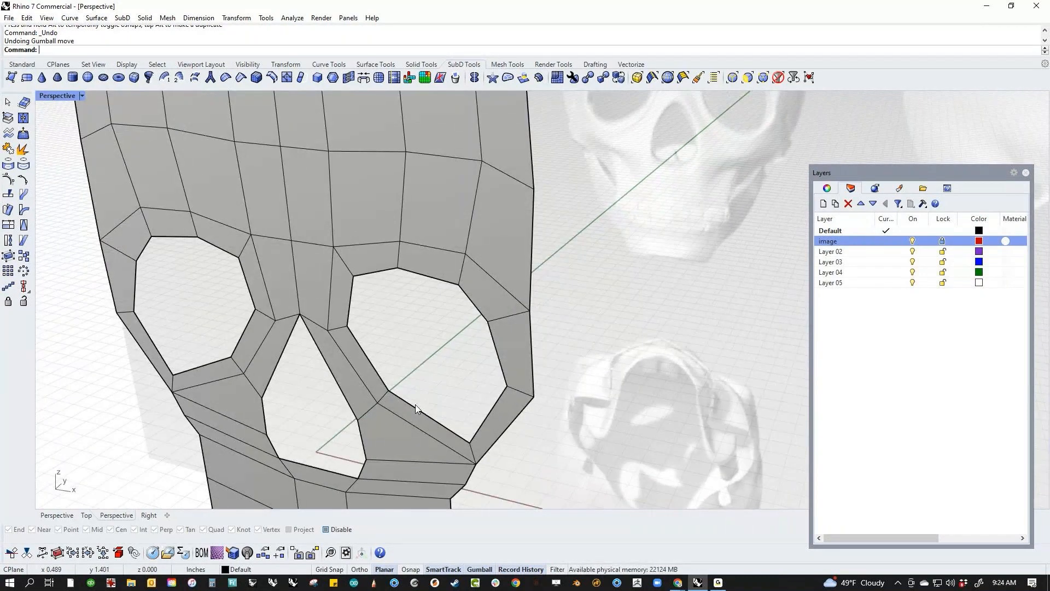
double_click(415, 405)
scroll(415, 404, "up", 3)
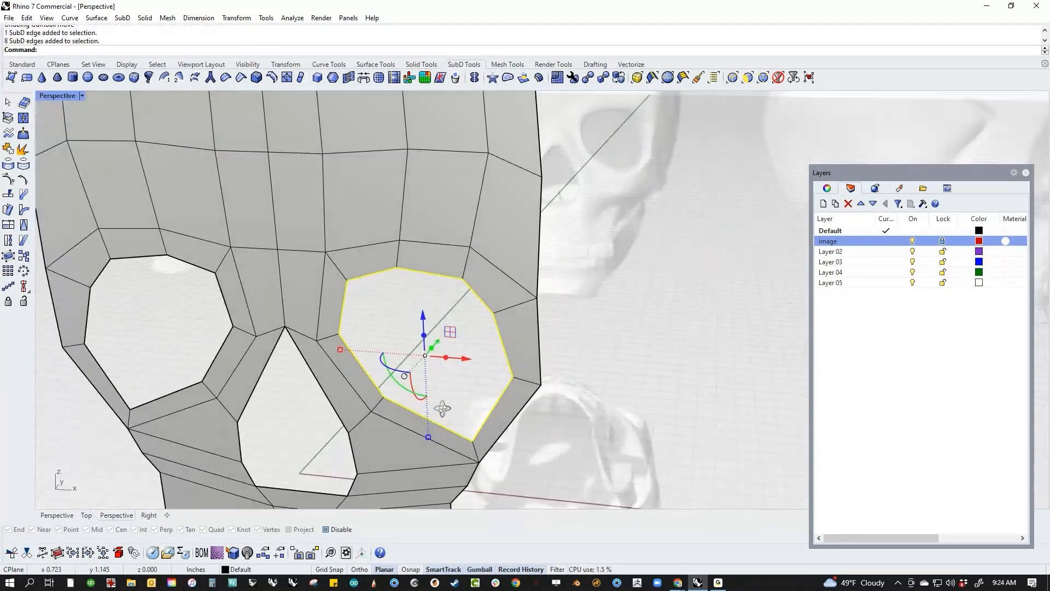
right_click_drag(452, 404, 456, 402)
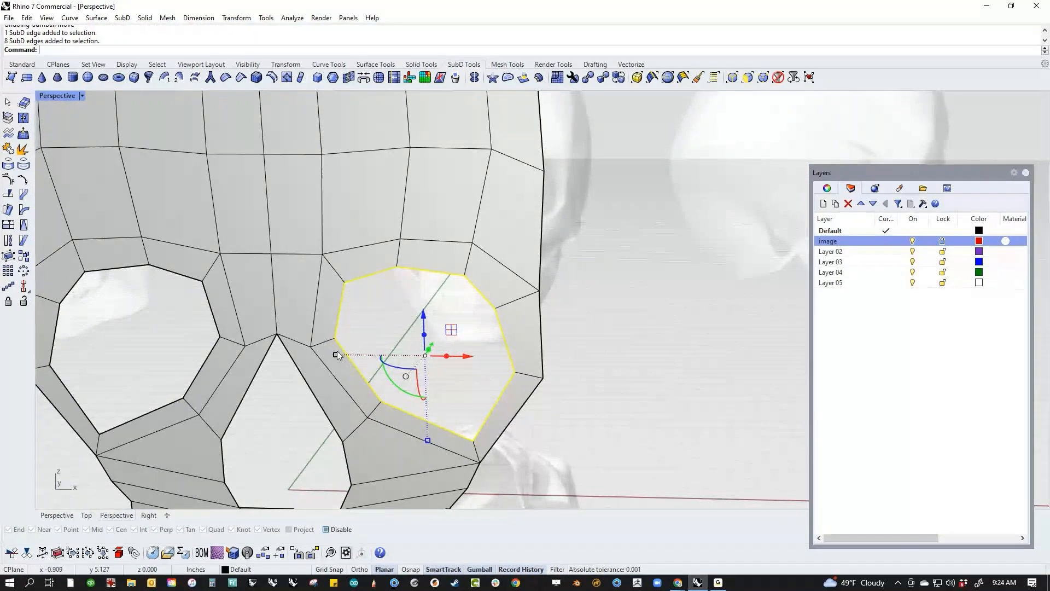
left_click_drag(335, 354, 345, 354)
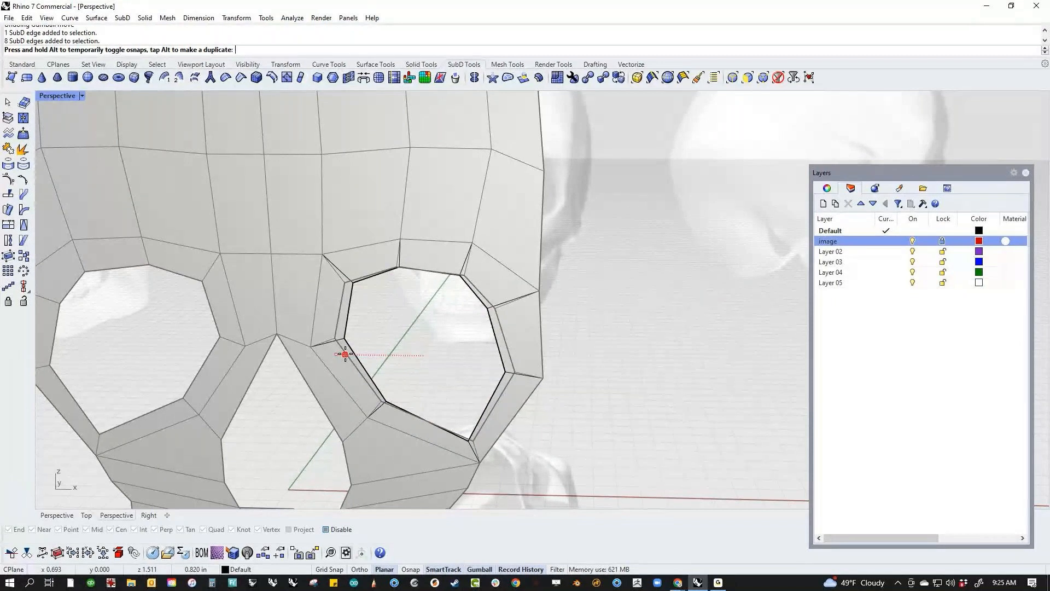
mouse_move(346, 354)
left_mouse_down()
mouse_move(369, 355)
mouse_move(351, 359)
left_mouse_up()
left_click(628, 436)
Extrude the opening edge loop of the left-hand eye socket slightly inward to form a matching second ring.
right_click_drag(505, 432, 586, 387, "shift")
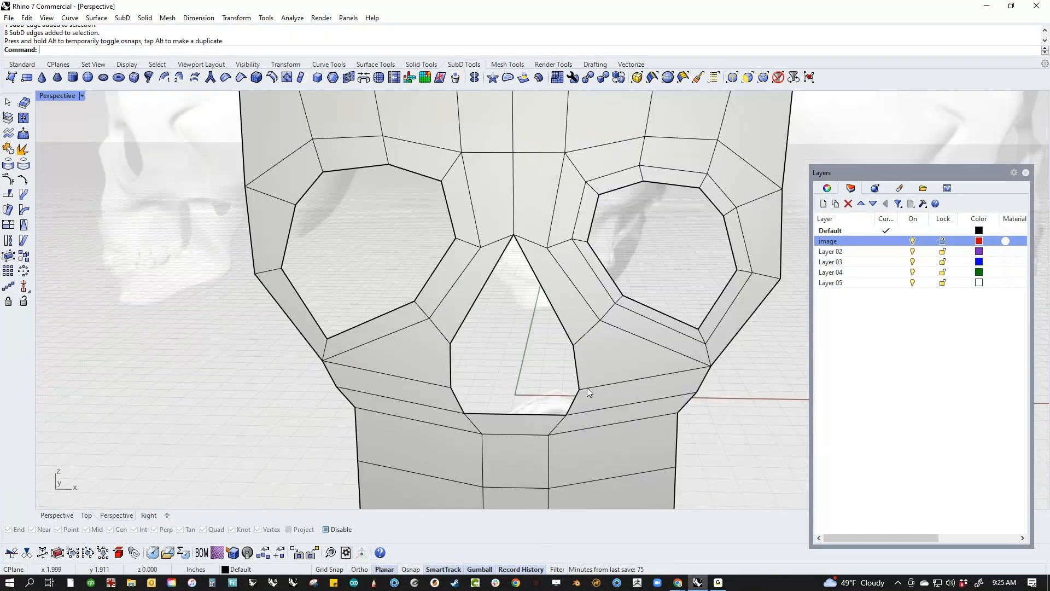
double_click(422, 287)
left_click_drag(280, 253, 295, 253, "ctrl")
left_click(248, 312)
Extrude the edge loop of the nose opening slightly inward to form a ring of faces around it.
right_click_drag(426, 368, 313, 360, "shift")
double_click(317, 400)
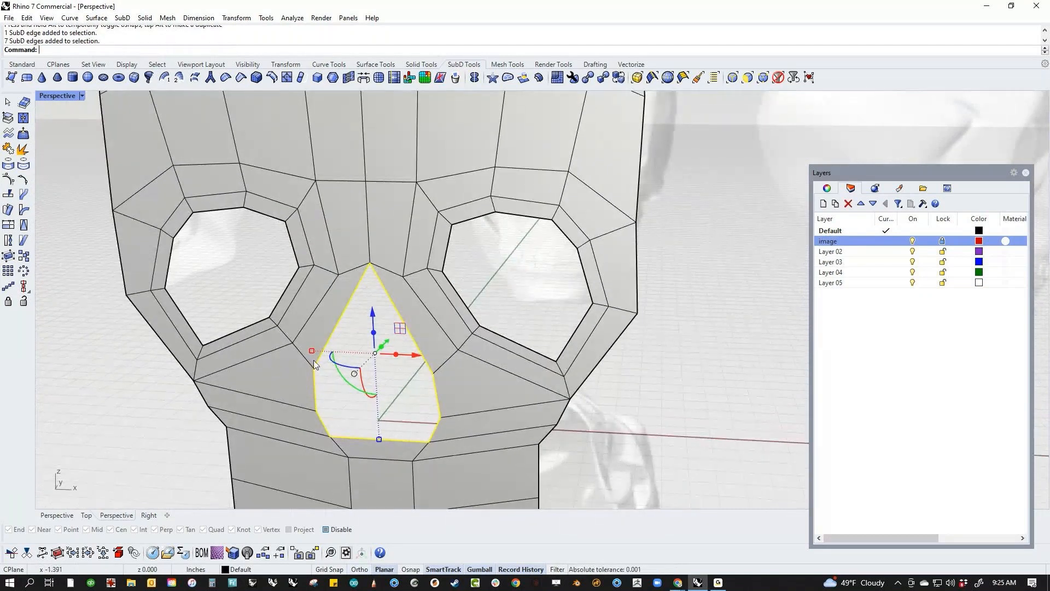
mouse_move(312, 350)
left_mouse_down()
mouse_move(327, 352)
mouse_move(324, 365)
left_mouse_up()
left_click(220, 278)
right_click_drag(246, 294, 272, 306, "shift")
left_click(541, 388, "ctrl+shift")
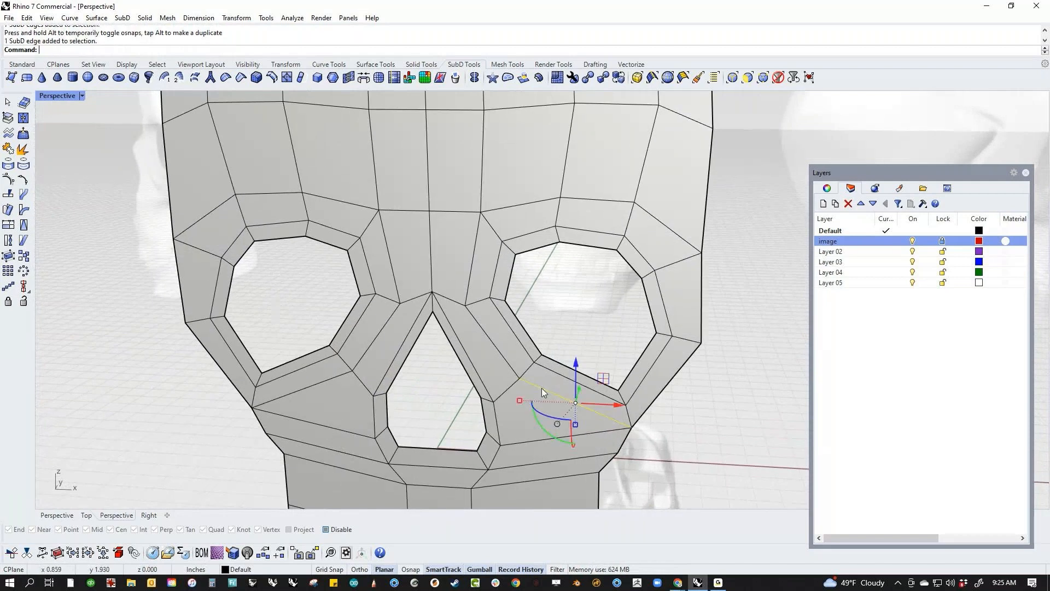
left_click(557, 364, "ctrl+shift")
left_click(557, 317)
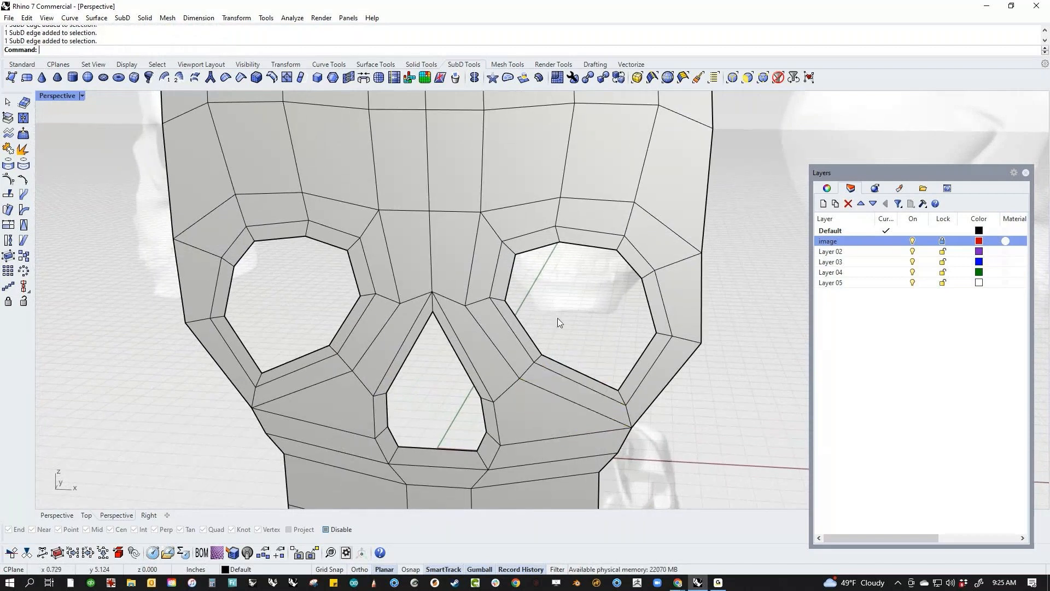
Try pulling the middle edge loop of the right-hand eye socket forward, preview it smooth, undo the moves and restore flat display.
double_click(550, 369, "ctrl+shift")
right_click_drag(550, 368, 577, 374)
left_click_drag(595, 309, 561, 339)
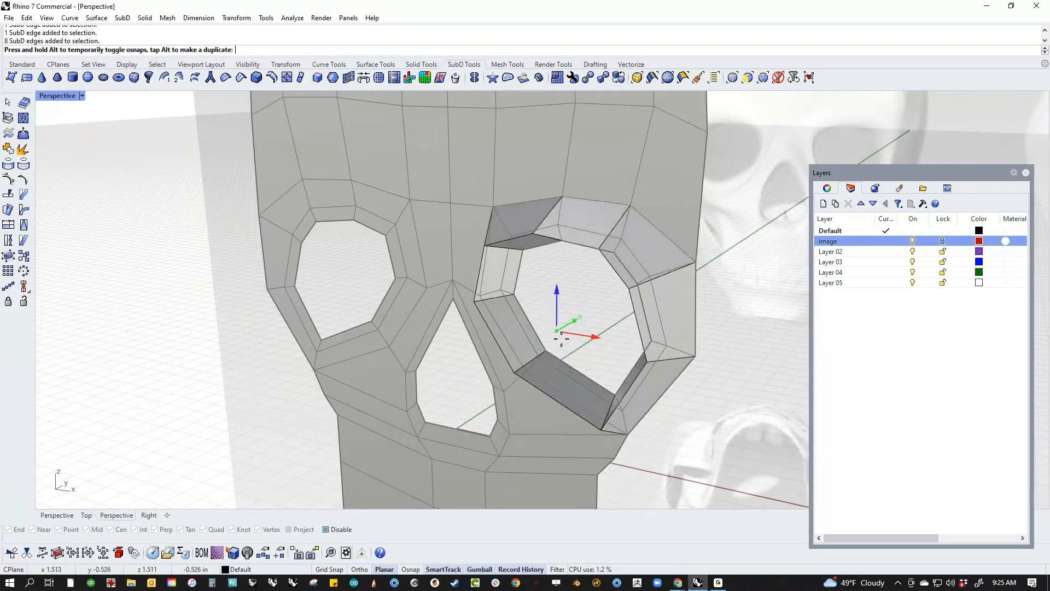
key("Tab")
mouse_move(512, 353)
right_mouse_down()
mouse_move(557, 350)
mouse_move(528, 355)
right_mouse_up()
mouse_move(569, 320)
left_mouse_down()
mouse_move(578, 315)
mouse_move(546, 340)
mouse_move(592, 313)
left_mouse_up()
key("ctrl+z")
key("ctrl+z")
scroll(614, 378, "down", 7)
right_click_drag(607, 378, 486, 373)
key("Tab")
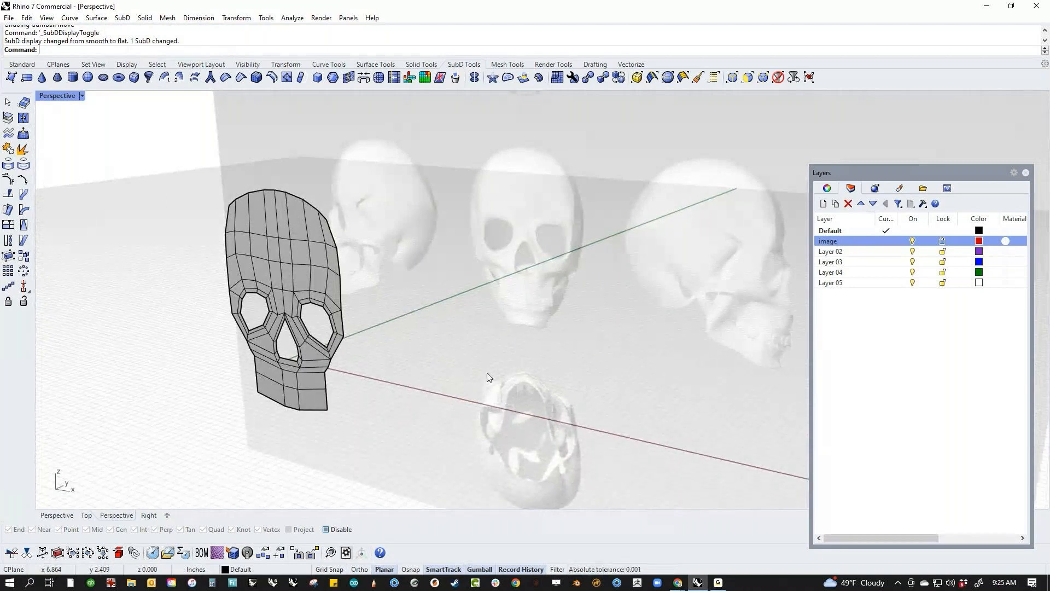
In the front view, draw a solid sphere centred on the face between the eye sockets, with a radius of about 3.1 inches.
key("ctrl+F2")
right_click_drag(488, 377, 410, 407)
left_click(21, 65)
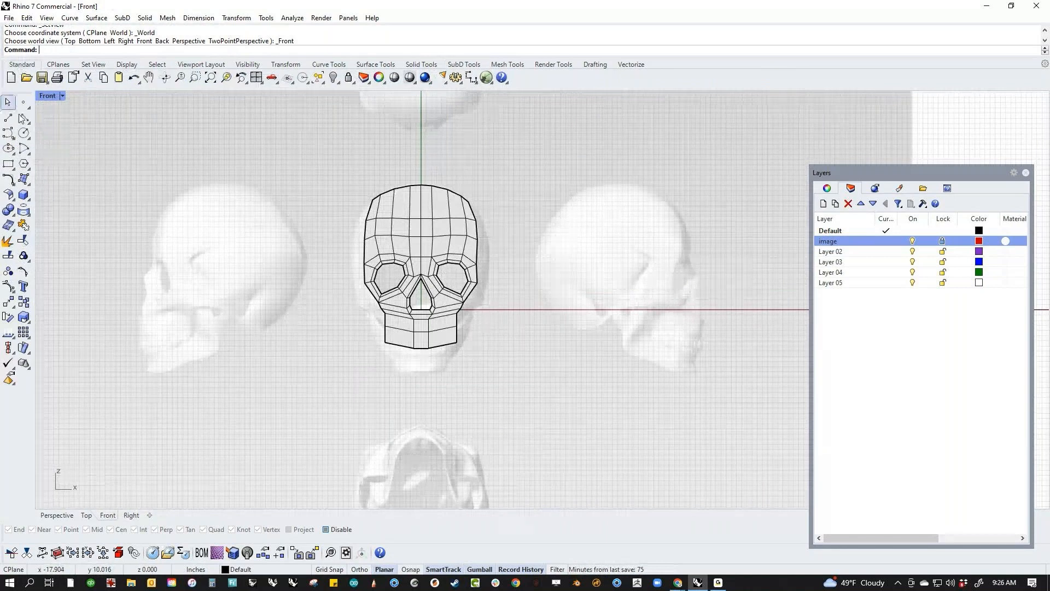
left_click(29, 200)
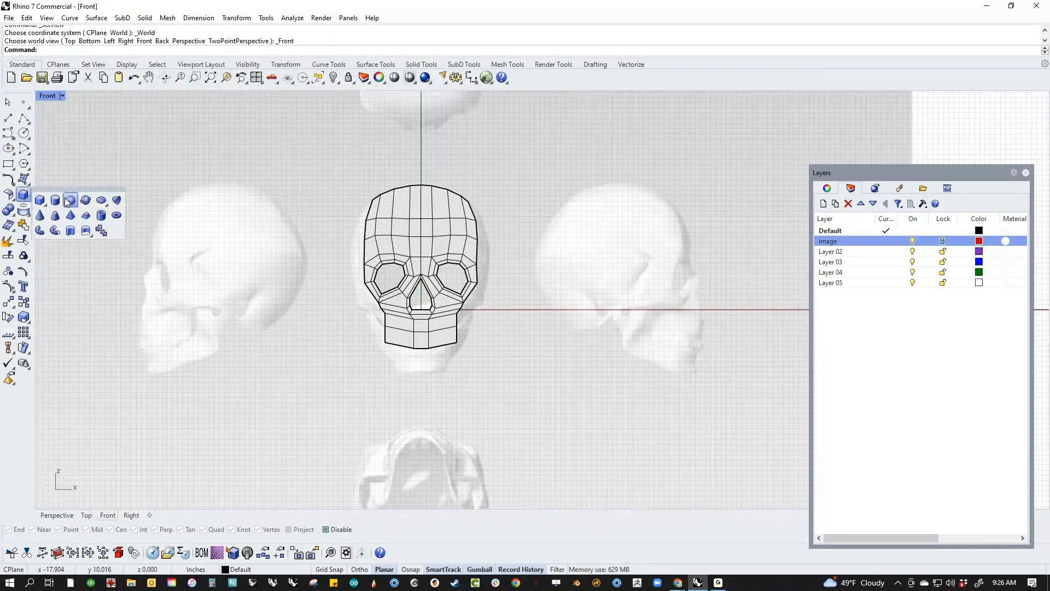
left_click(70, 202)
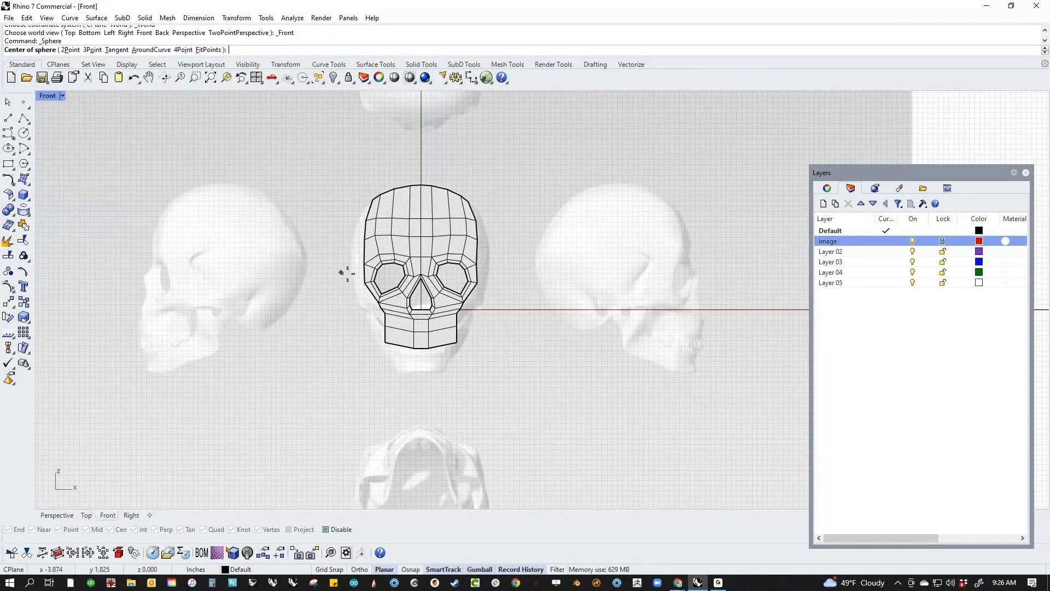
left_click(421, 274)
key("F8")
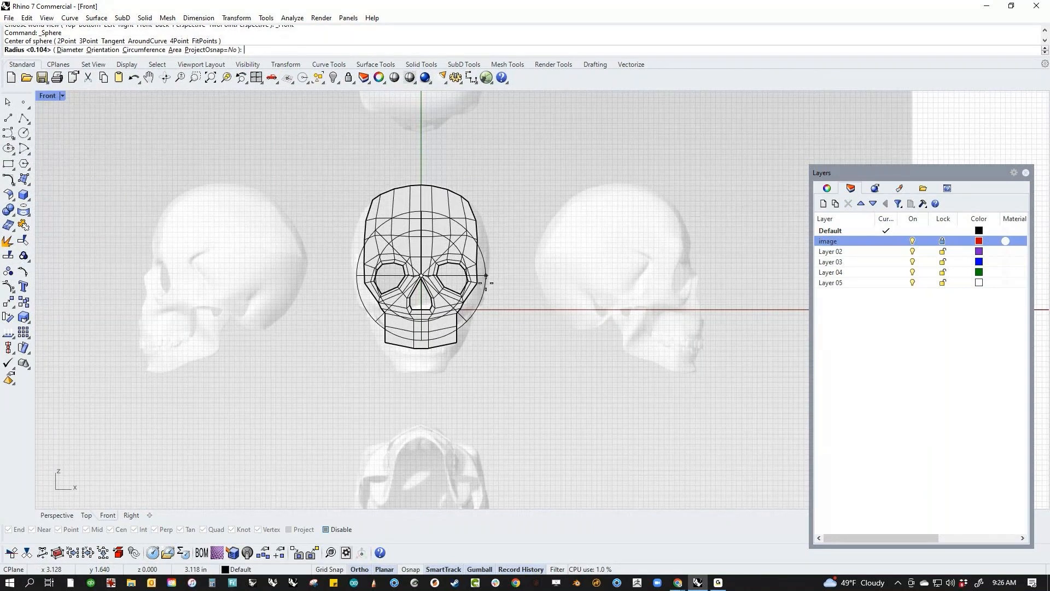
left_click(486, 276)
Raise the sphere vertically until its top meets the top of the forehead mesh and scale it up very slightly.
left_click(454, 283)
left_click_drag(422, 235, 422, 209)
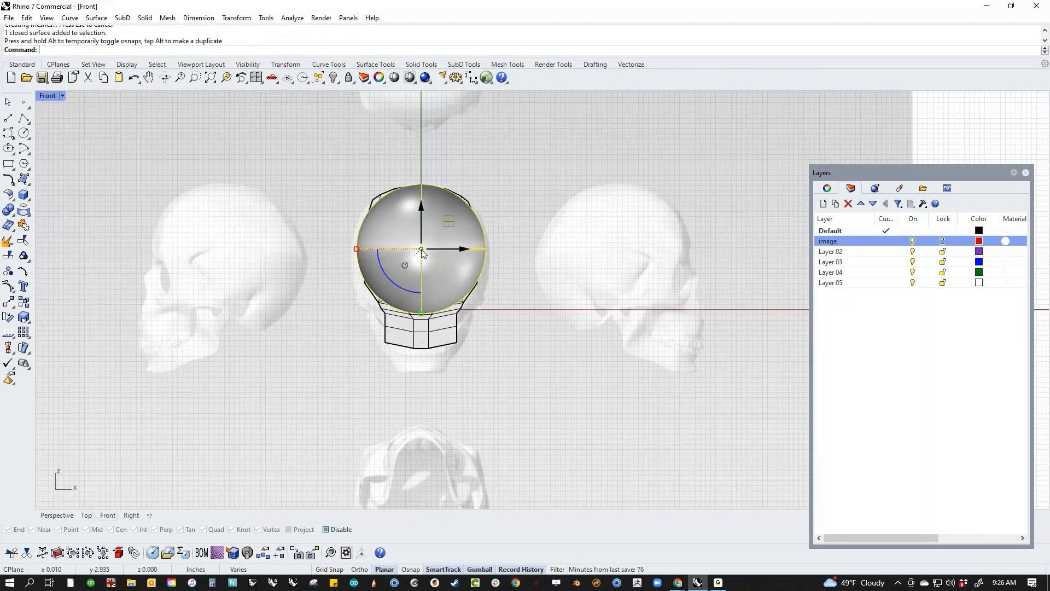
left_click_drag(356, 250, 355, 250, "shift")
Move the sphere back in depth so it sits behind the flat face mesh.
key("F4")
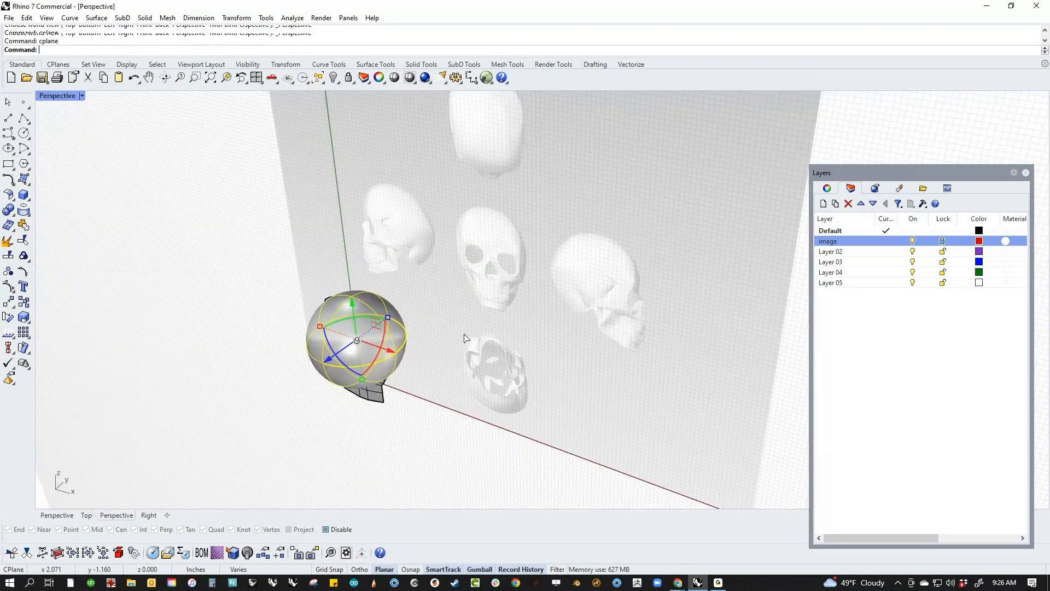
right_click_drag(398, 415, 350, 394)
left_click_drag(323, 353, 424, 343)
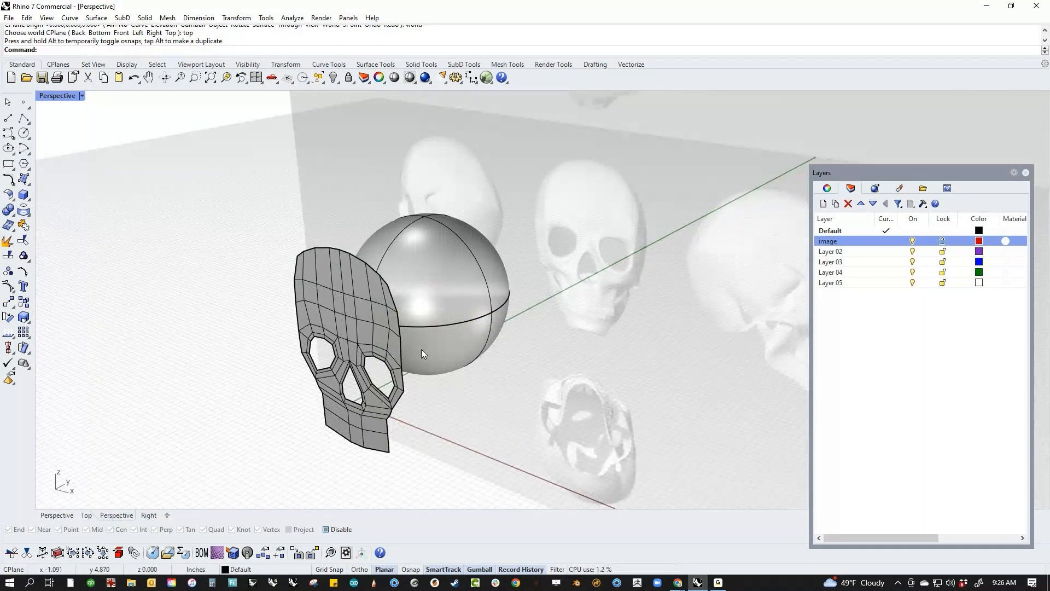
mouse_move(421, 348)
right_mouse_down()
mouse_move(496, 347)
mouse_move(498, 375)
mouse_move(437, 353)
right_mouse_up()
Scale the sphere up uniformly until it extends beyond the forehead and cheek outline in the front view, and deselect it.
left_click(497, 346)
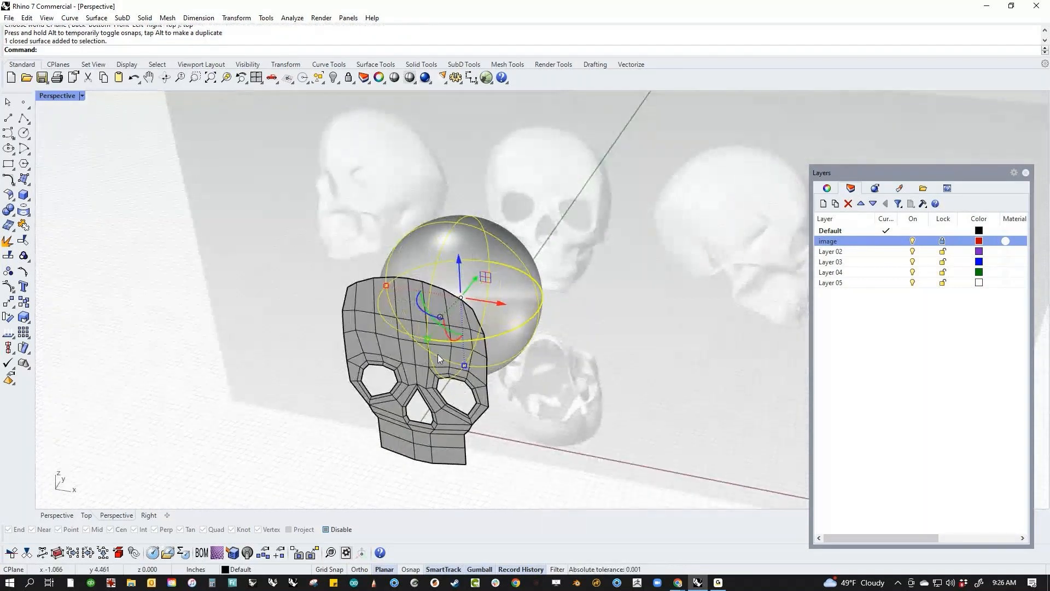
left_click(413, 396)
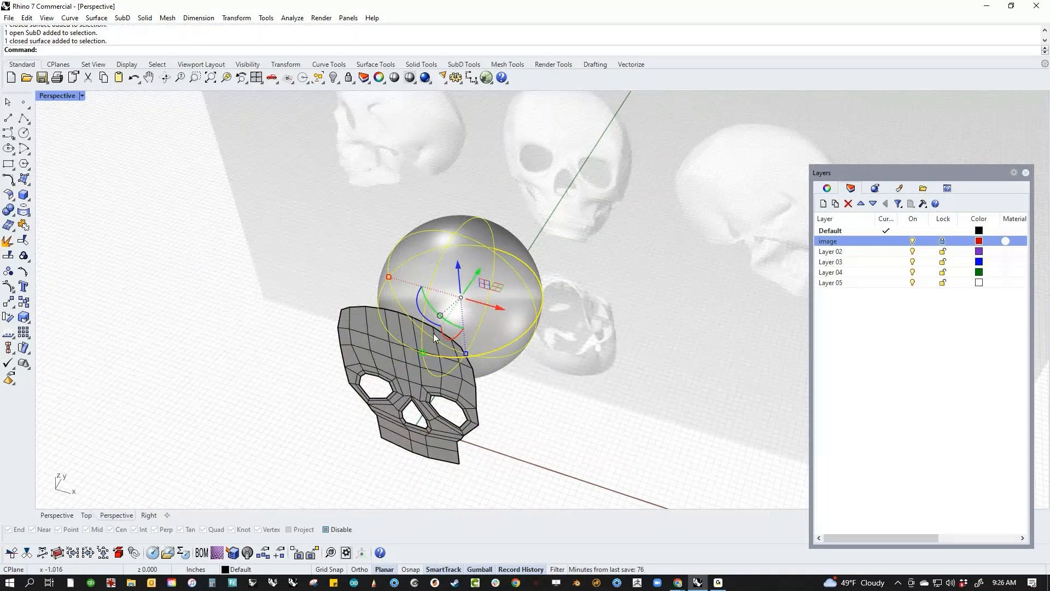
left_click_drag(389, 276, 366, 271, "shift")
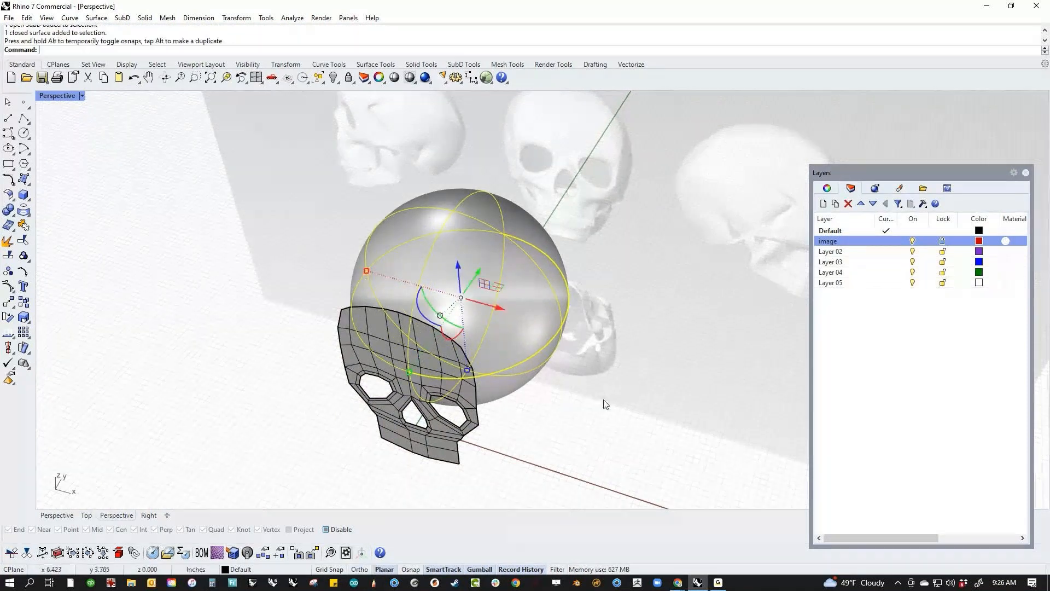
key("ctrl+F2")
right_click_drag(547, 203, 483, 307)
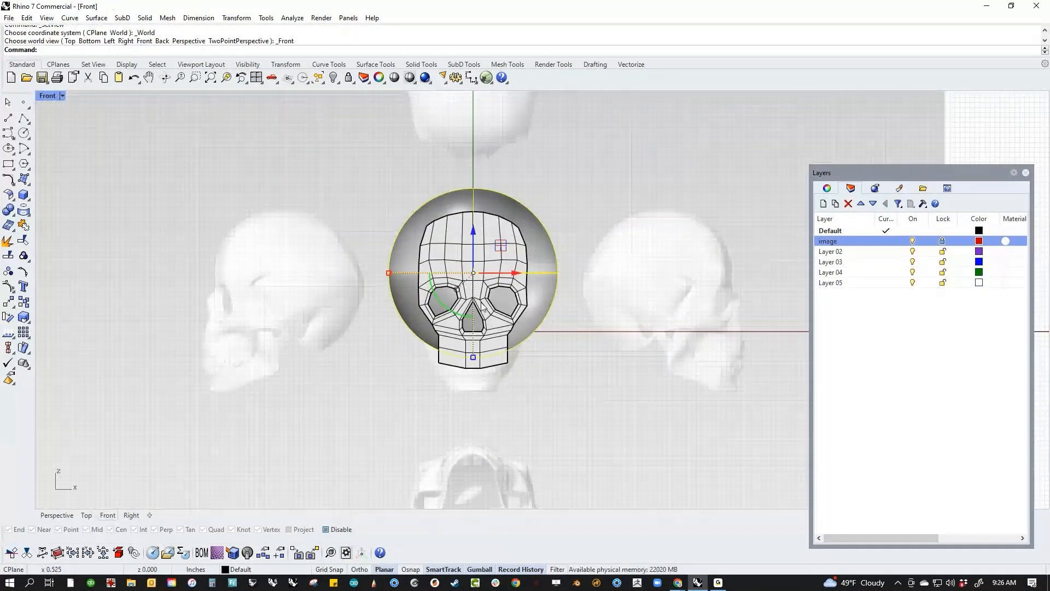
right_click_drag(543, 390, 505, 403)
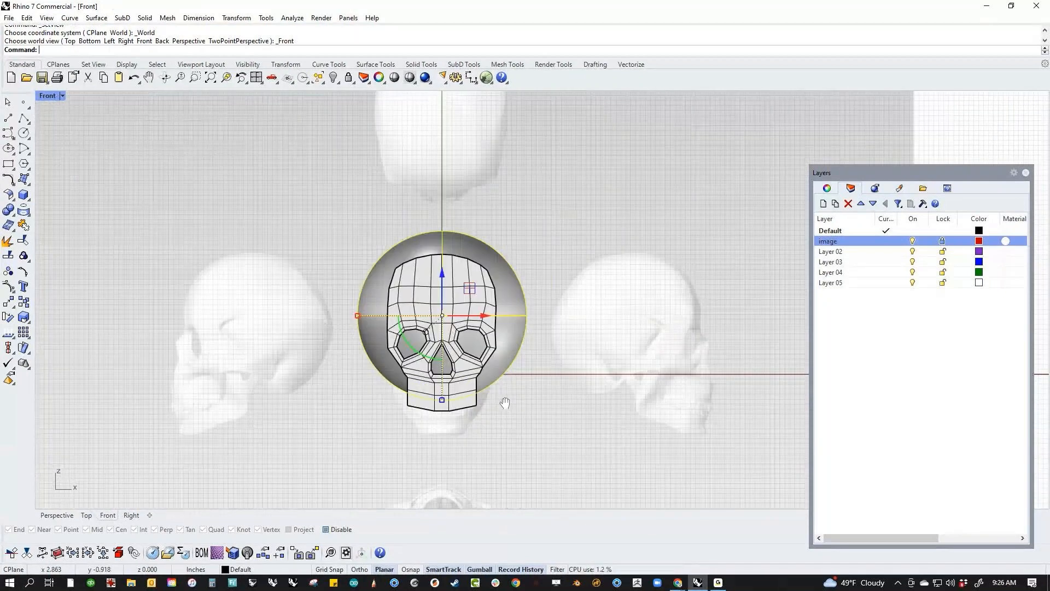
key("Escape")
Select only the SubD vertices of the face above the jaw, leaving out edges, faces and the sphere's edge.
scroll(475, 383, "up", 3)
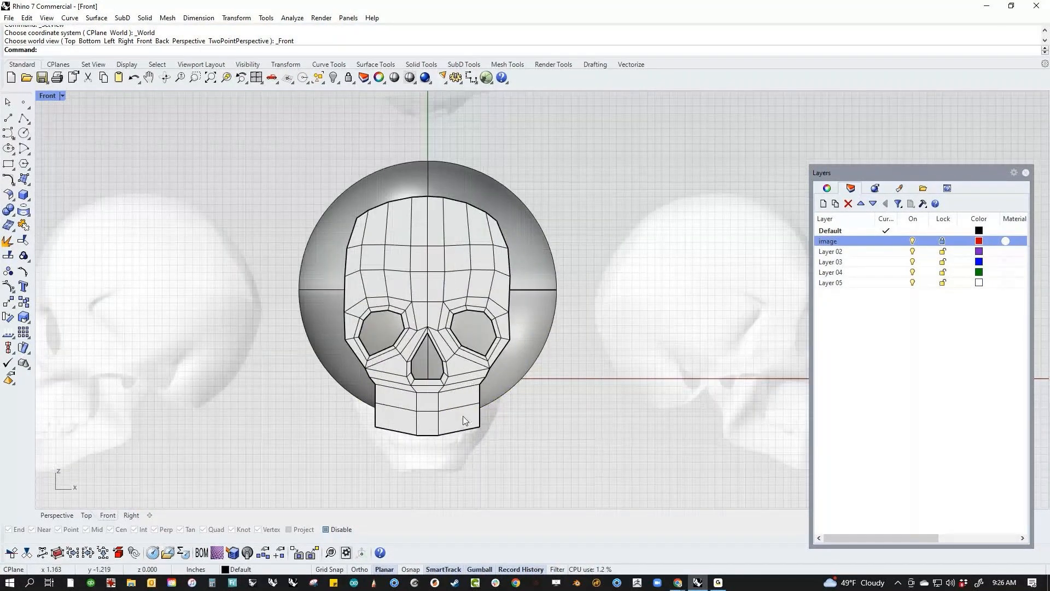
left_click_drag(259, 185, 570, 396)
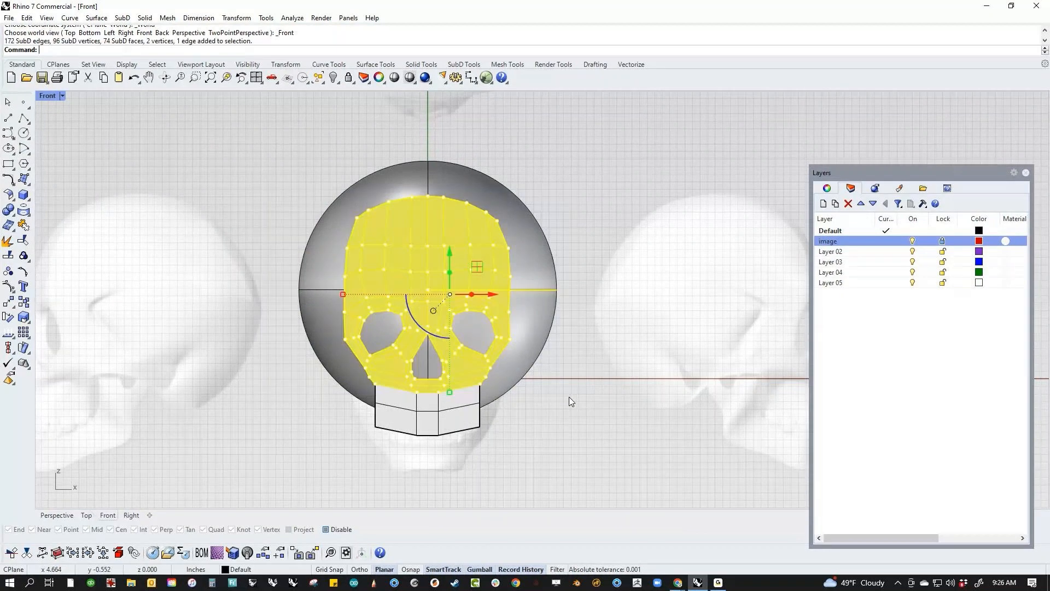
left_click(464, 65)
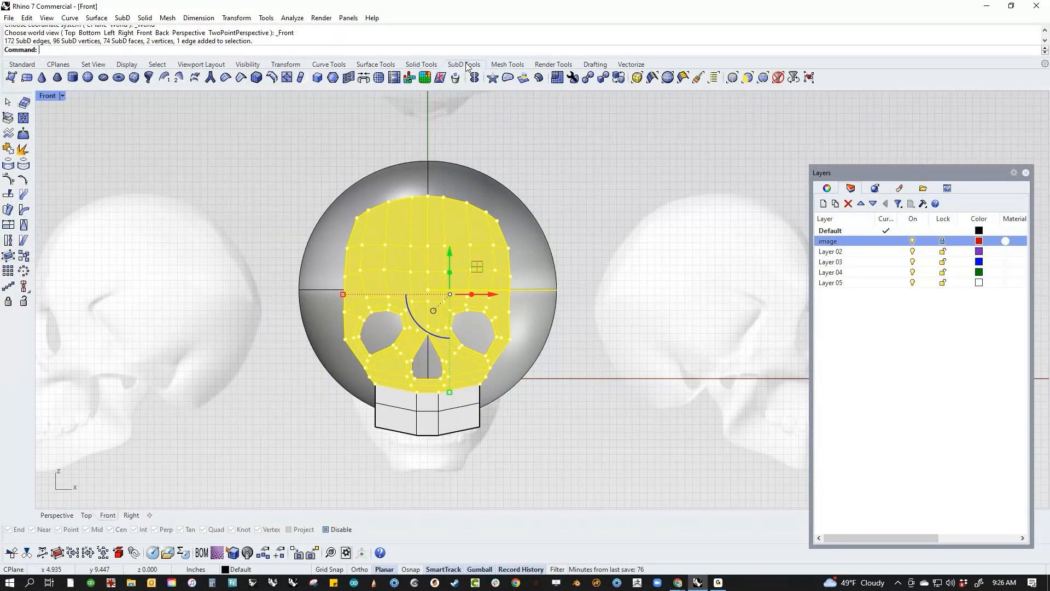
left_click(793, 81)
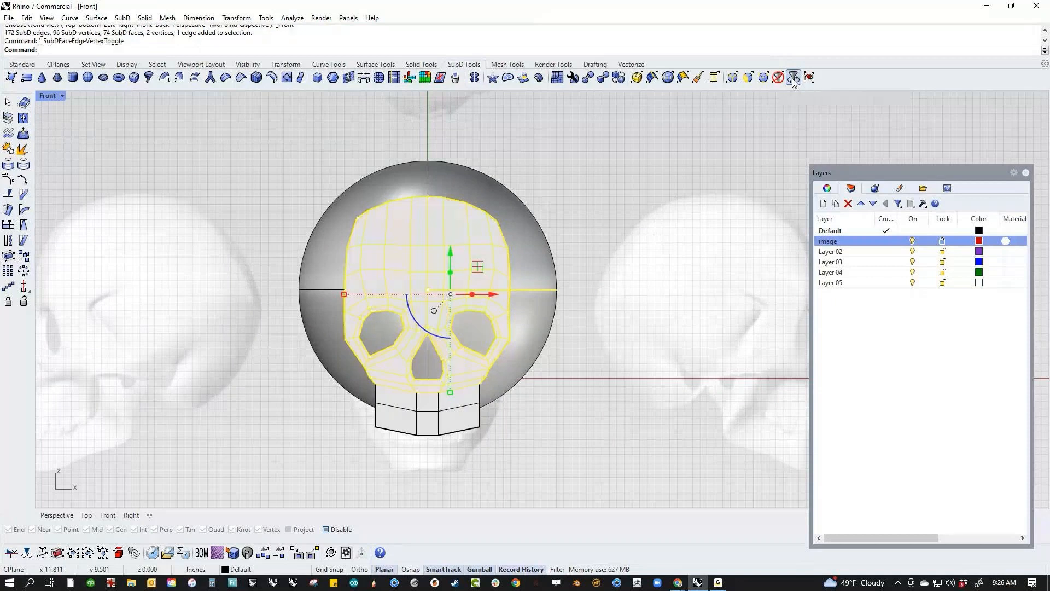
left_click(793, 81)
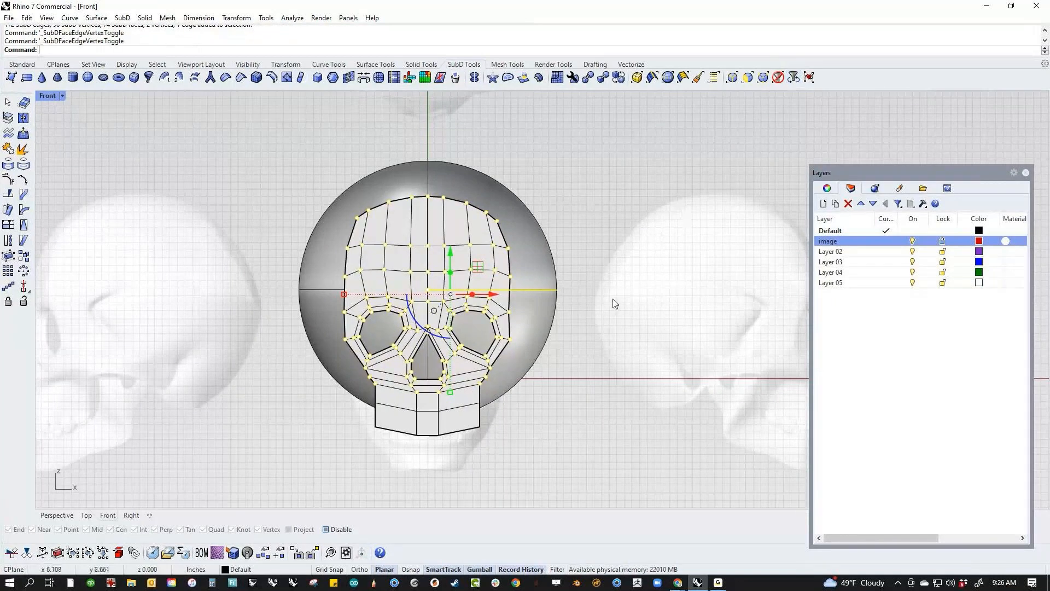
left_click(549, 290, "ctrl")
right_click_drag(612, 316, 607, 328)
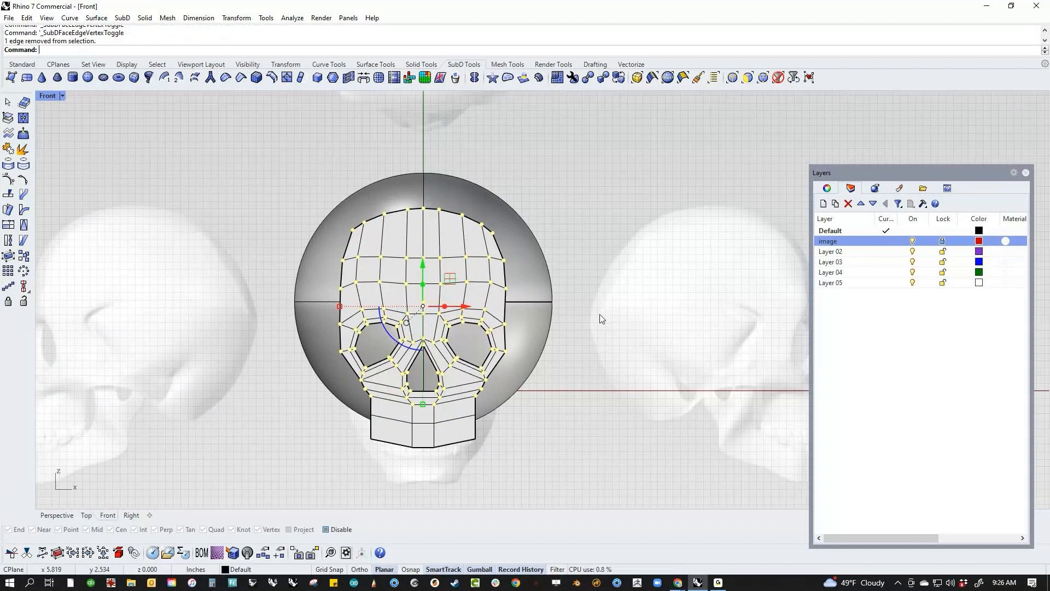
Try to project the selected face vertices onto the sphere, first in the front view and again in perspective.
left_click(9, 165)
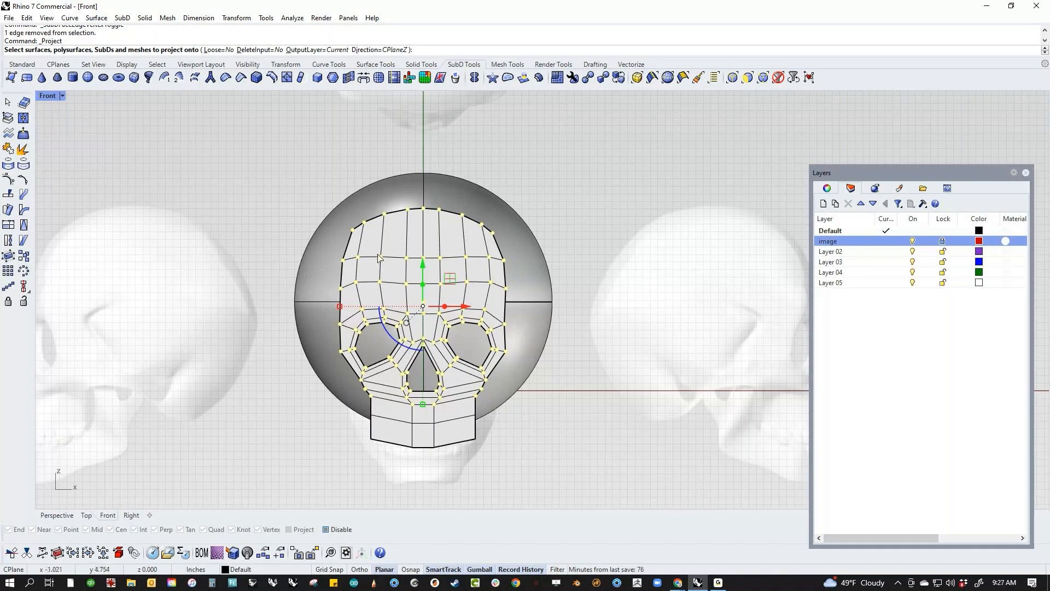
left_click(326, 252)
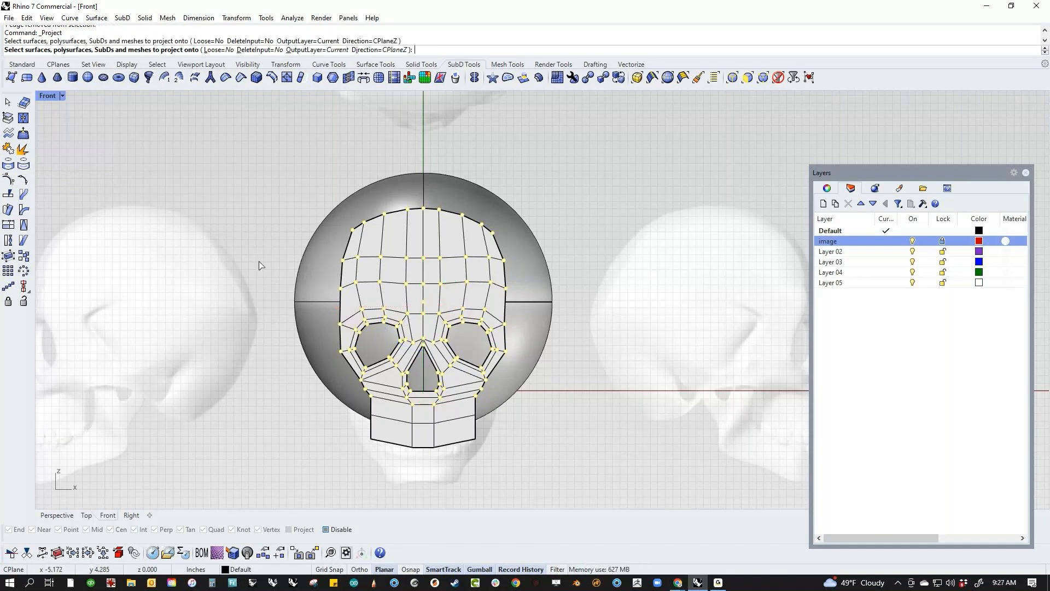
left_click(317, 303)
key("Escape")
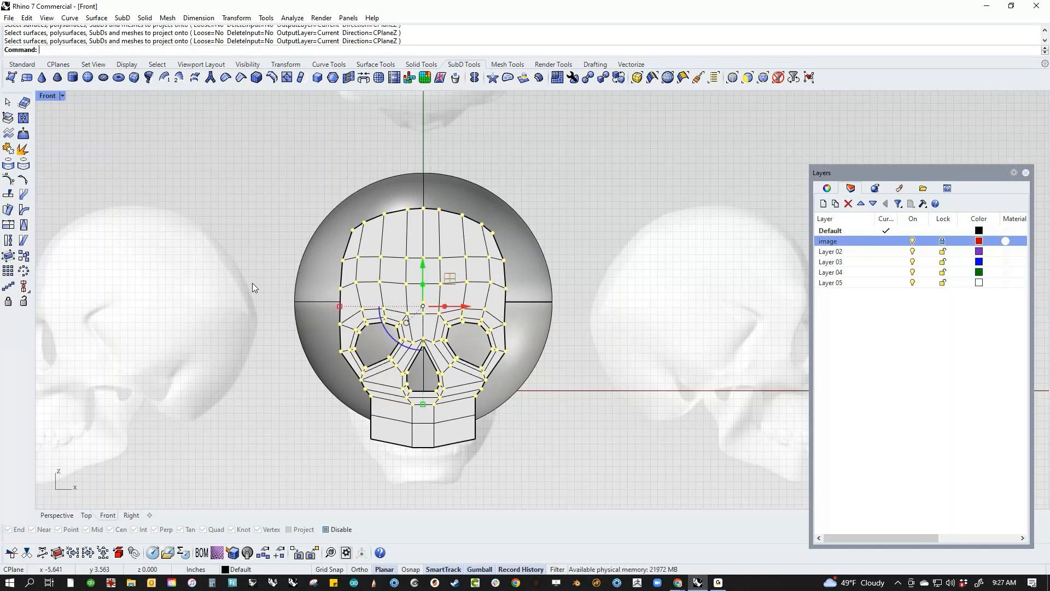
key("F4")
right_click_drag(253, 287, 305, 370)
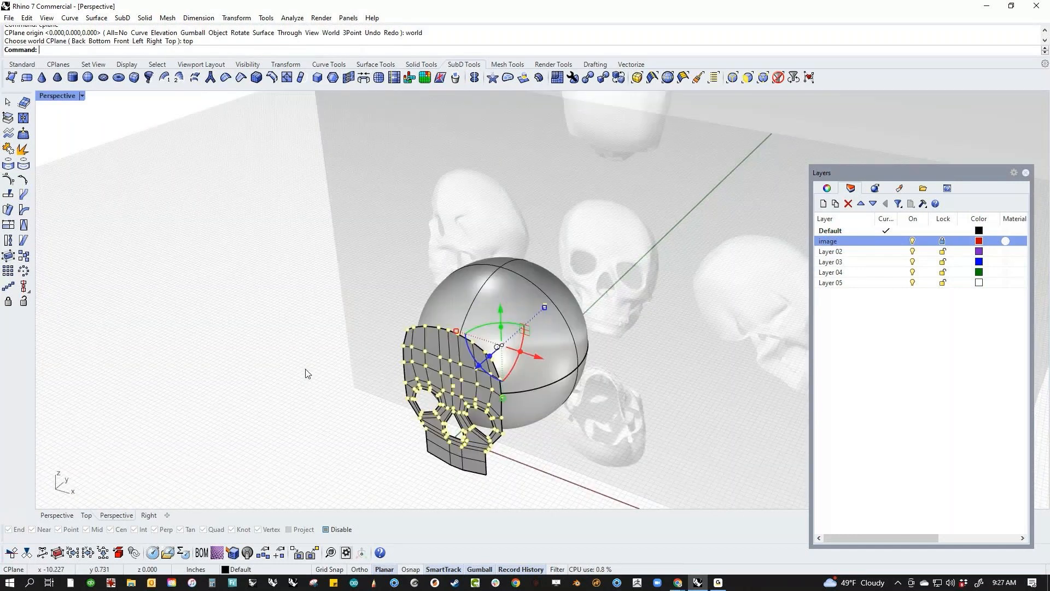
left_click(7, 164)
right_click_drag(465, 361, 389, 327)
key("Escape")
right_click(521, 381)
Bring up the selection filter restricted to surfaces and faces.
type("filter")
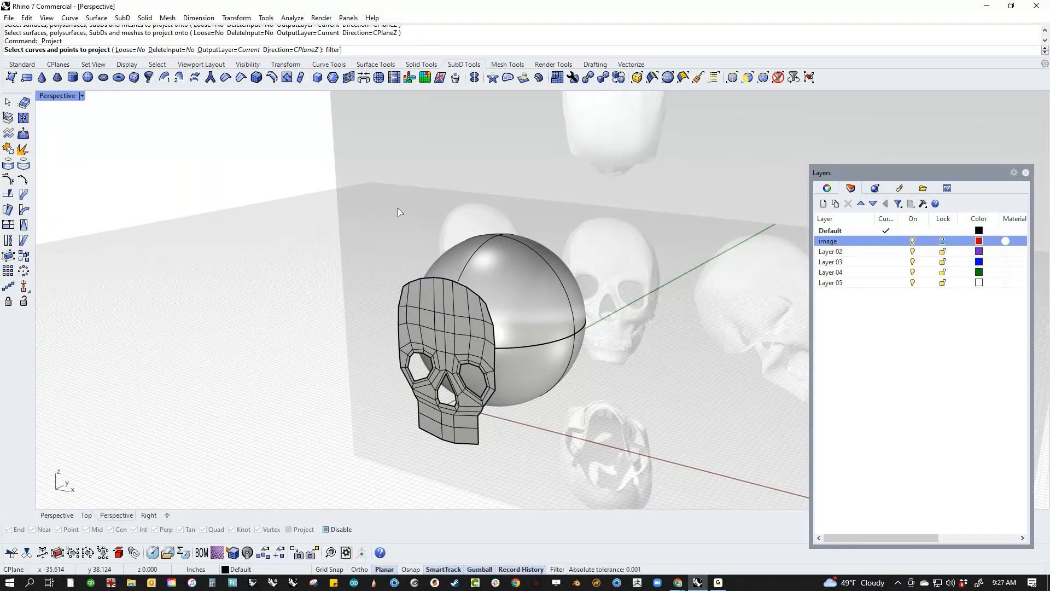
key("Escape")
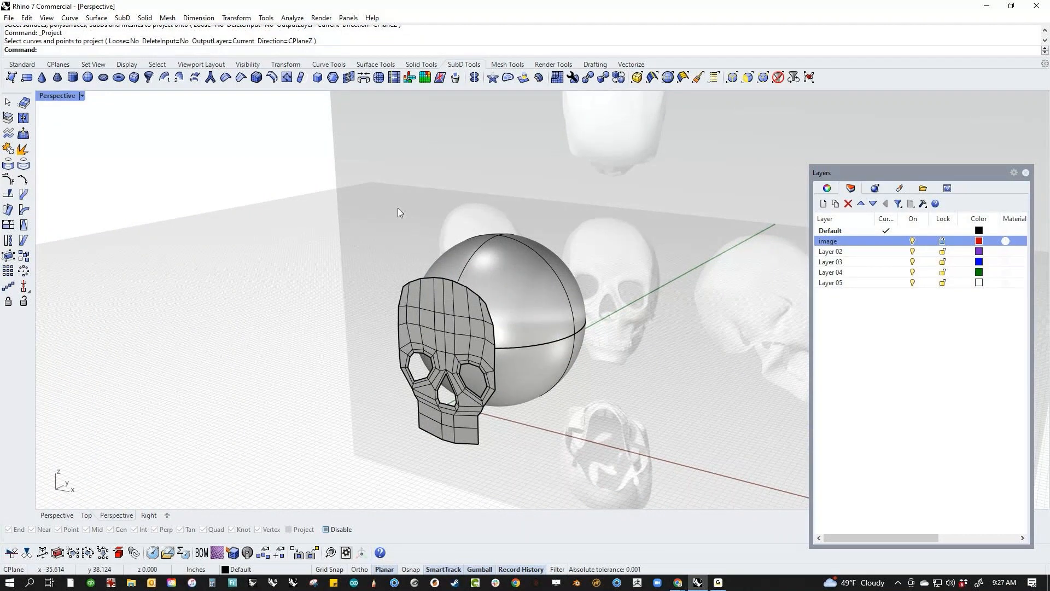
type("Filter")
key("Return")
type("Fillet")
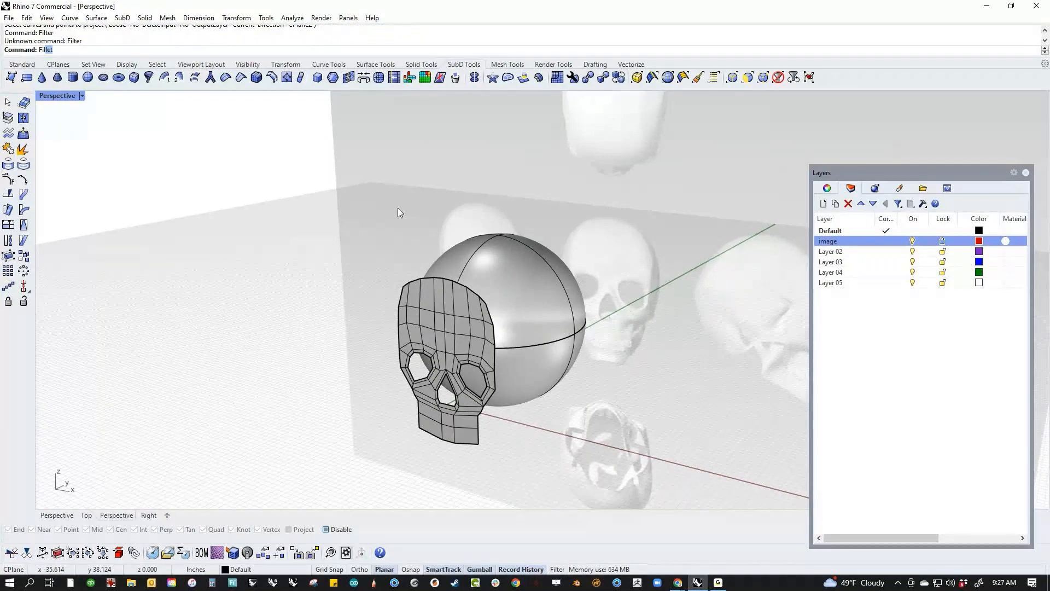
key("Return")
type("f")
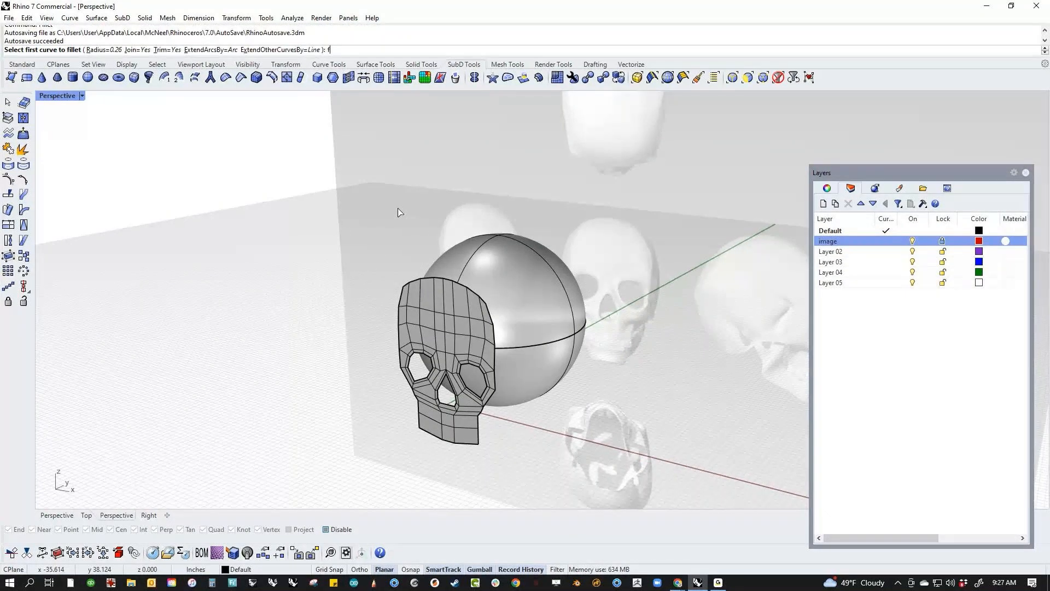
key("Return")
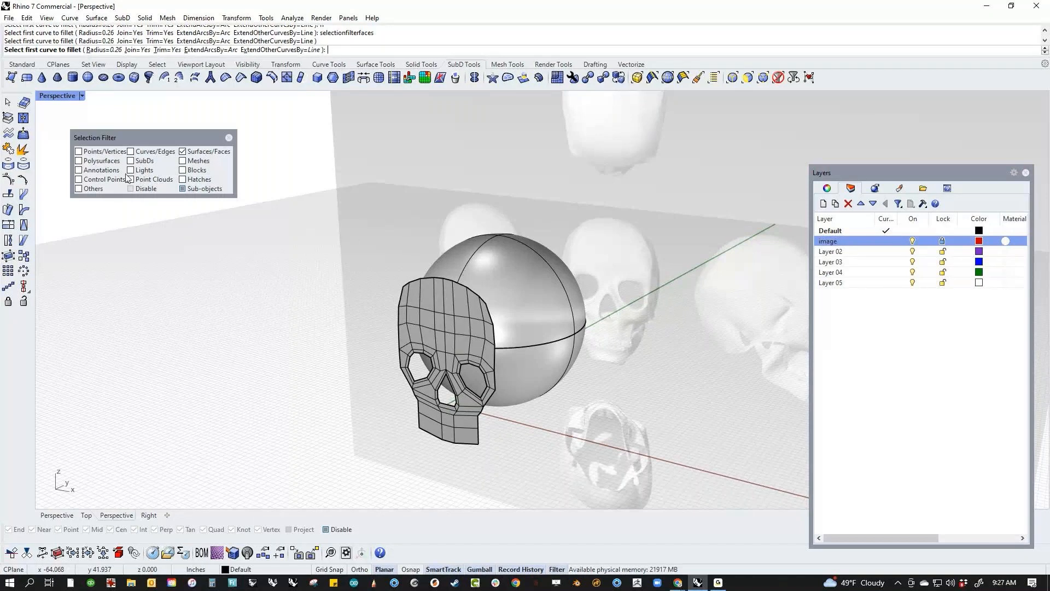
Allow control points and SubDs in the selection filter and try to window-select the face mesh.
left_click(96, 181)
left_click_drag(349, 252, 519, 418)
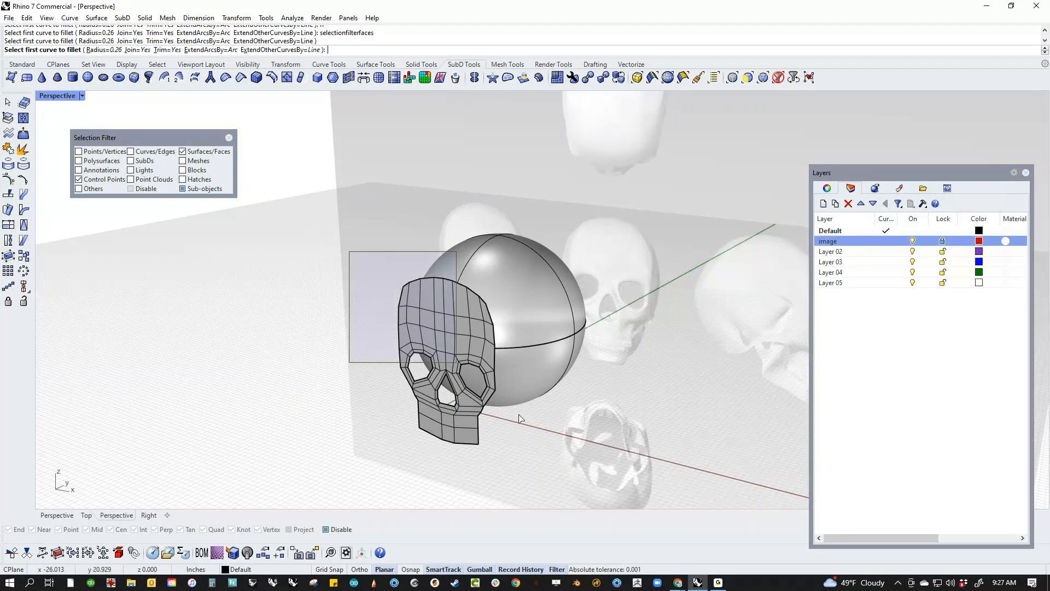
left_click(143, 161)
left_click_drag(329, 262, 572, 417)
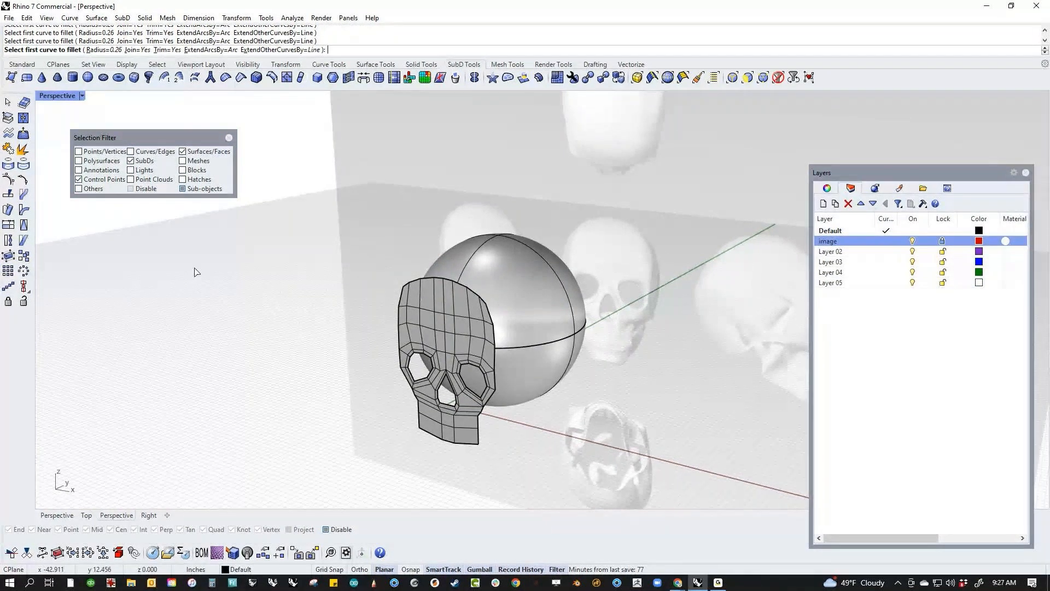
Select the face SubD and turn on its control points.
left_click(427, 334)
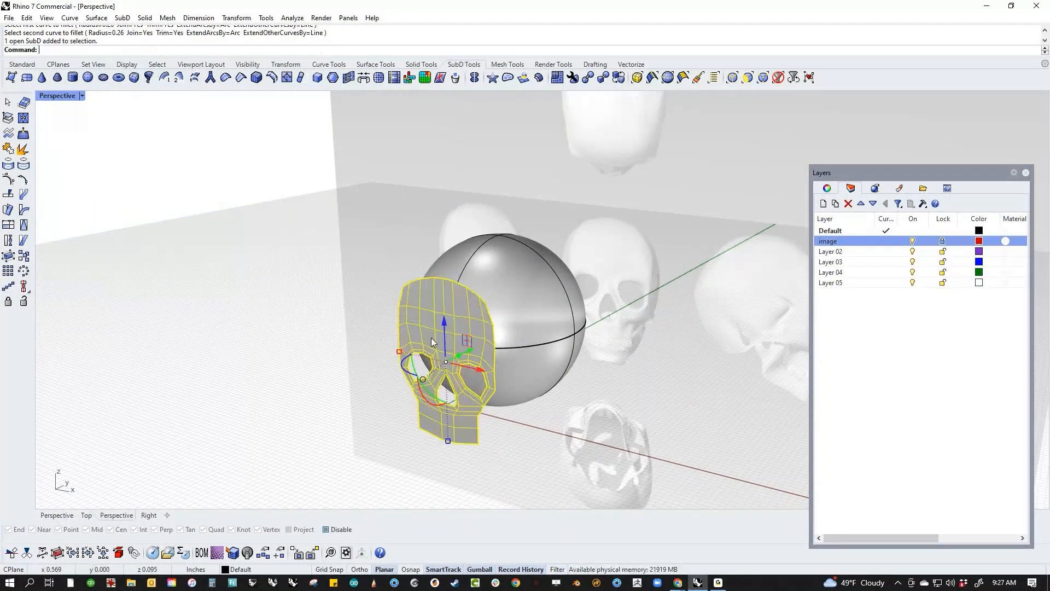
left_click(9, 180)
right_click_drag(304, 335, 92, 224)
Start the Project command and window-select the control points of the forehead, eye sockets and nose.
left_click(8, 163)
right_click_drag(269, 312, 284, 271)
left_click_drag(312, 215, 366, 365)
right_click_drag(367, 365, 342, 385)
scroll(364, 404, "up", 5)
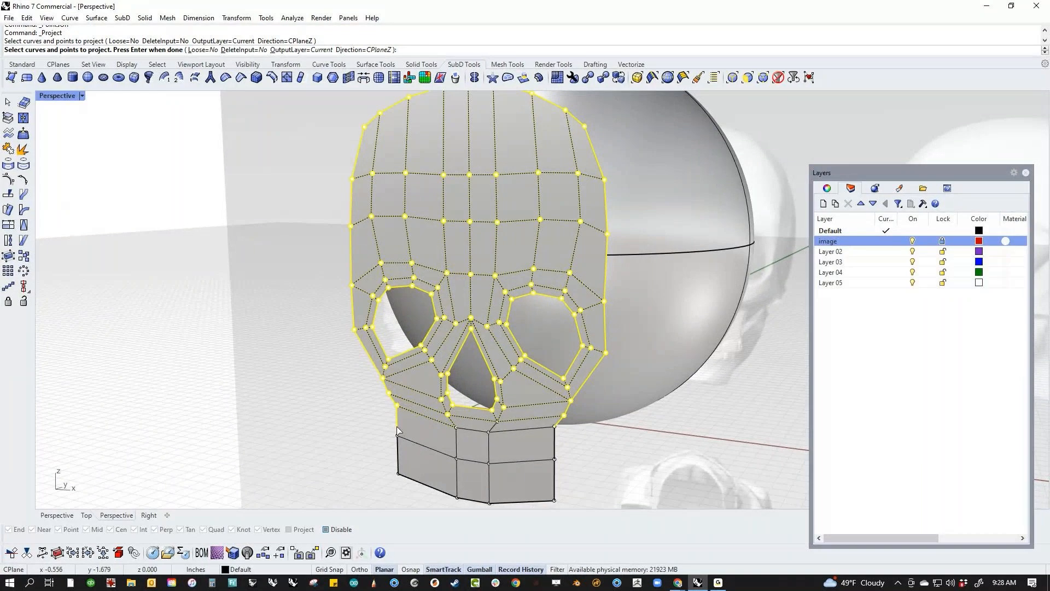
Add the remaining control points along the upper jaw row to the points being projected.
left_click(401, 433)
left_click(405, 453)
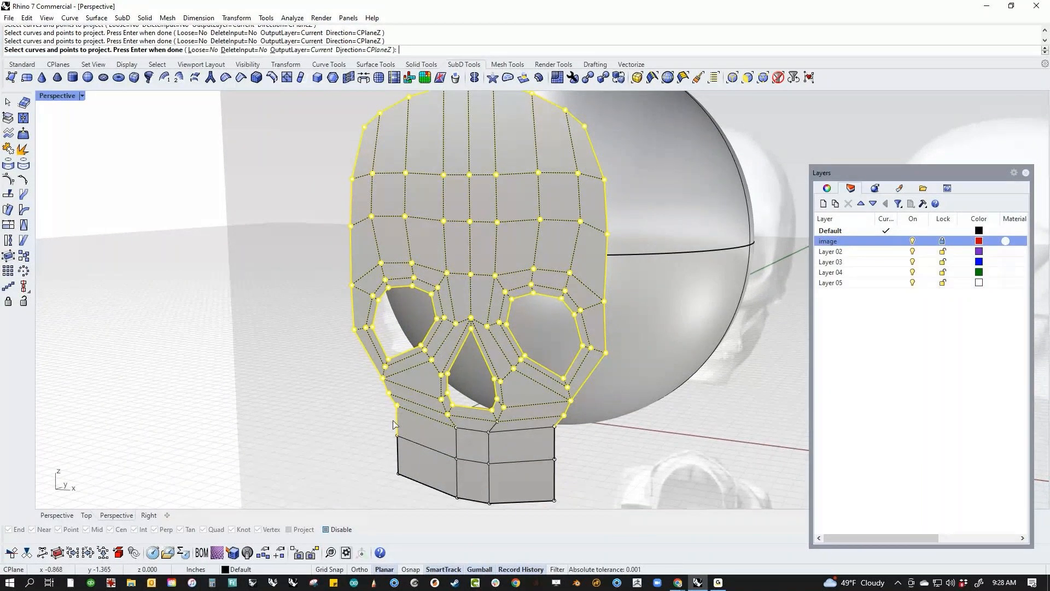
left_click(401, 432)
left_click(432, 463)
right_click_drag(557, 433, 473, 447)
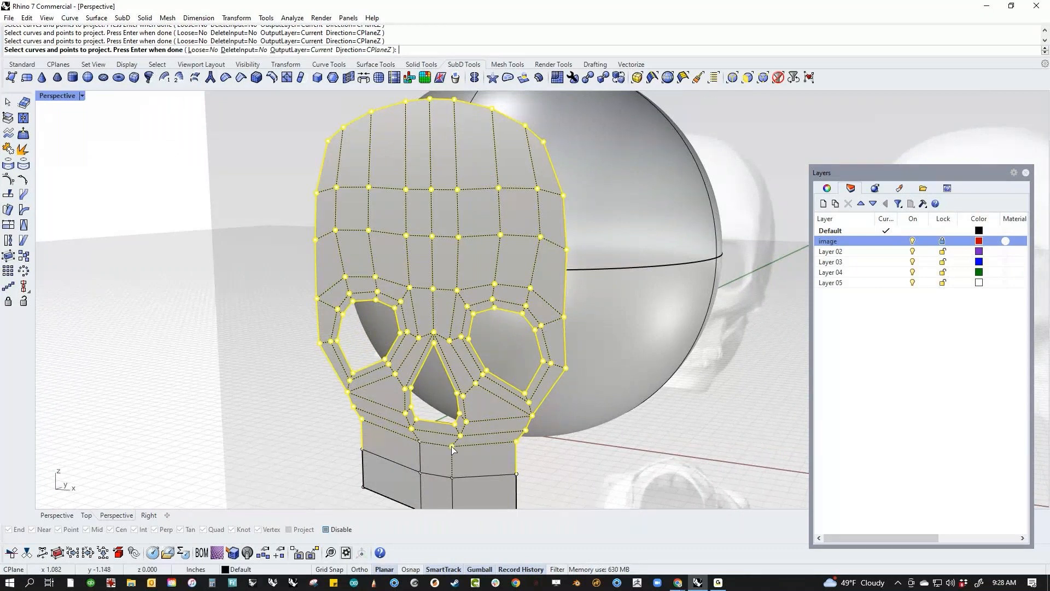
scroll(452, 449, "down", 6)
Project the selected face control points onto the sphere along the Front view's direction.
right_click_drag(349, 383, 209, 369)
right_click(206, 369)
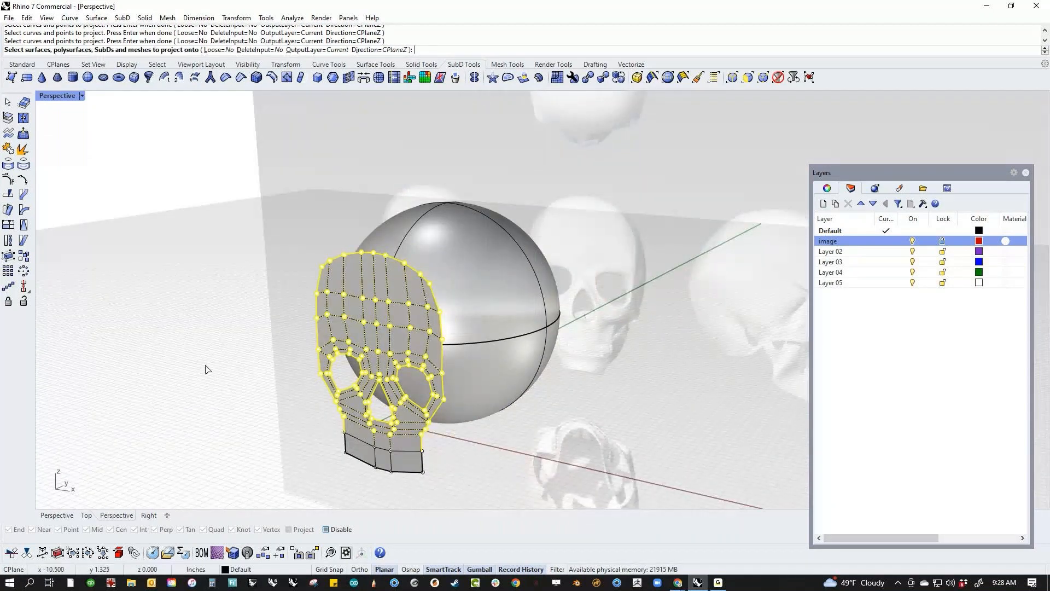
left_click(496, 334)
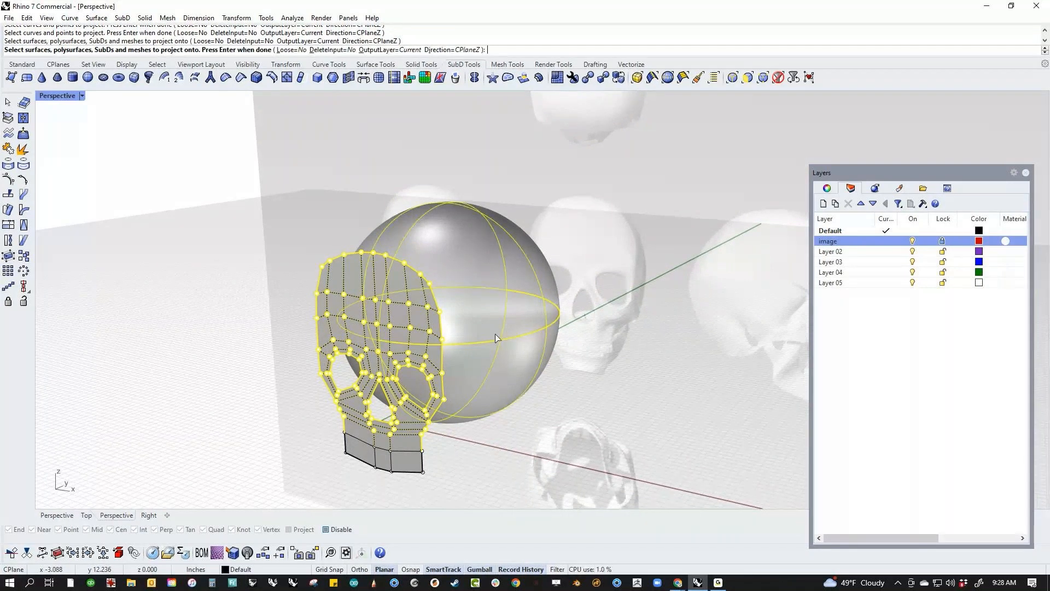
key("ctrl+F2")
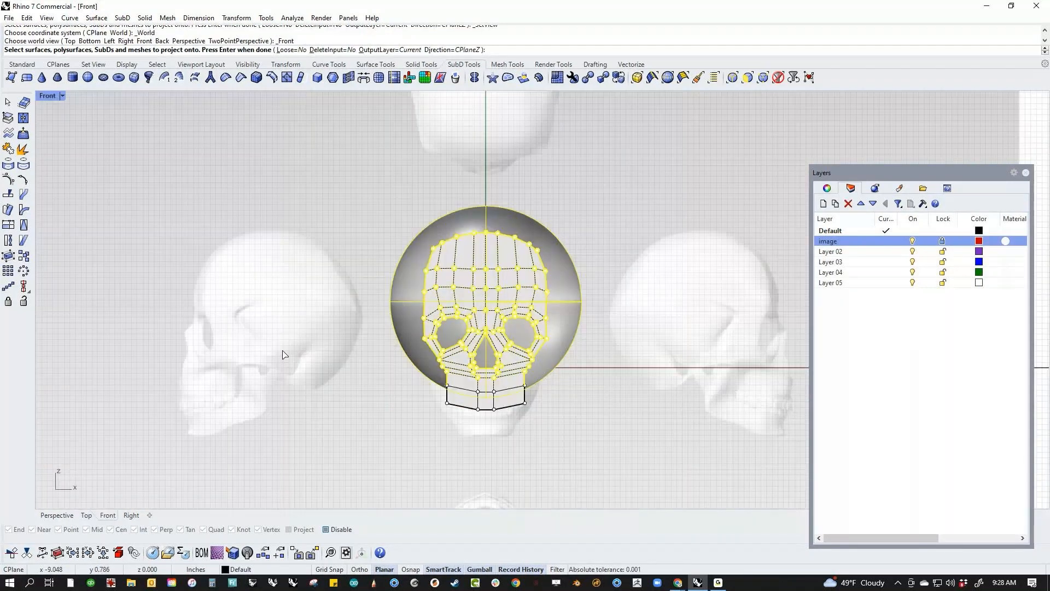
key("Return")
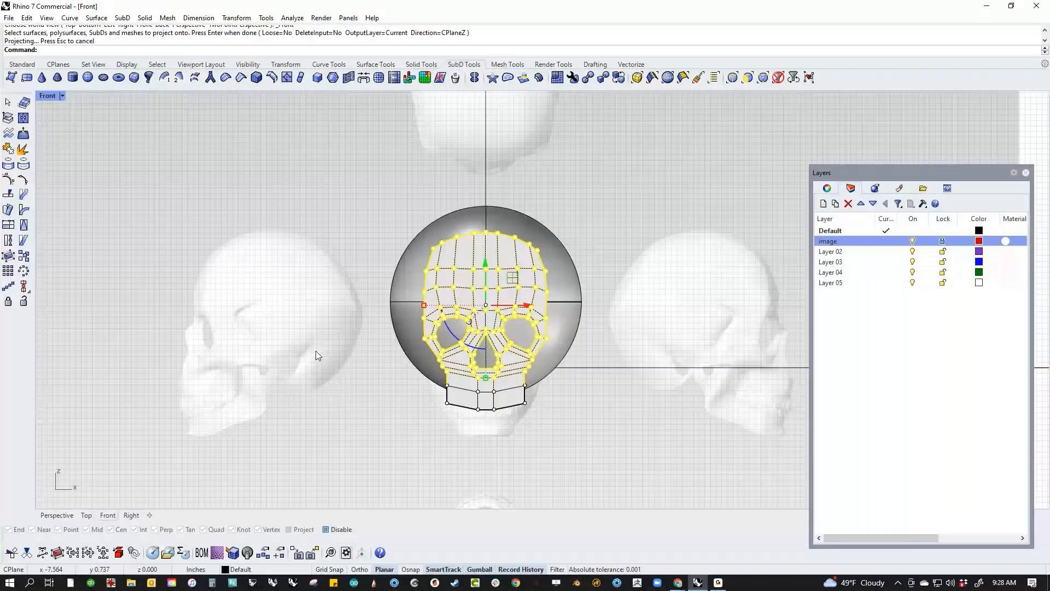
Delete the original flat face SubD and the sphere, keeping only the projected face.
key("ctrl+F4")
right_click_drag(471, 439, 455, 421)
scroll(458, 424, "up", 6)
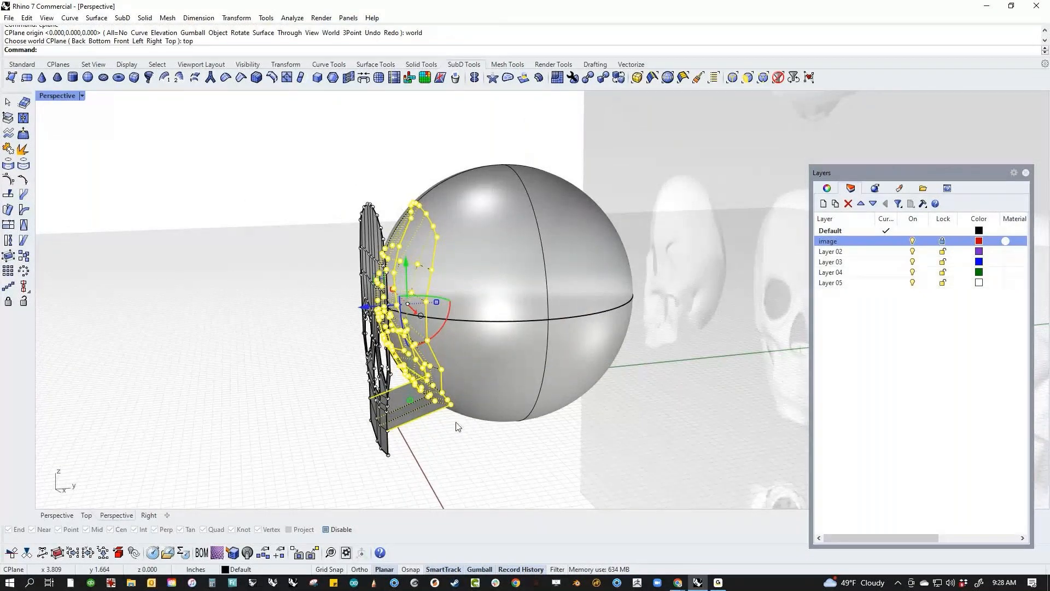
left_click(366, 301, "ctrl+shift")
left_click(366, 301)
key("Delete")
right_click_drag(366, 301, 333, 284)
left_click(483, 322)
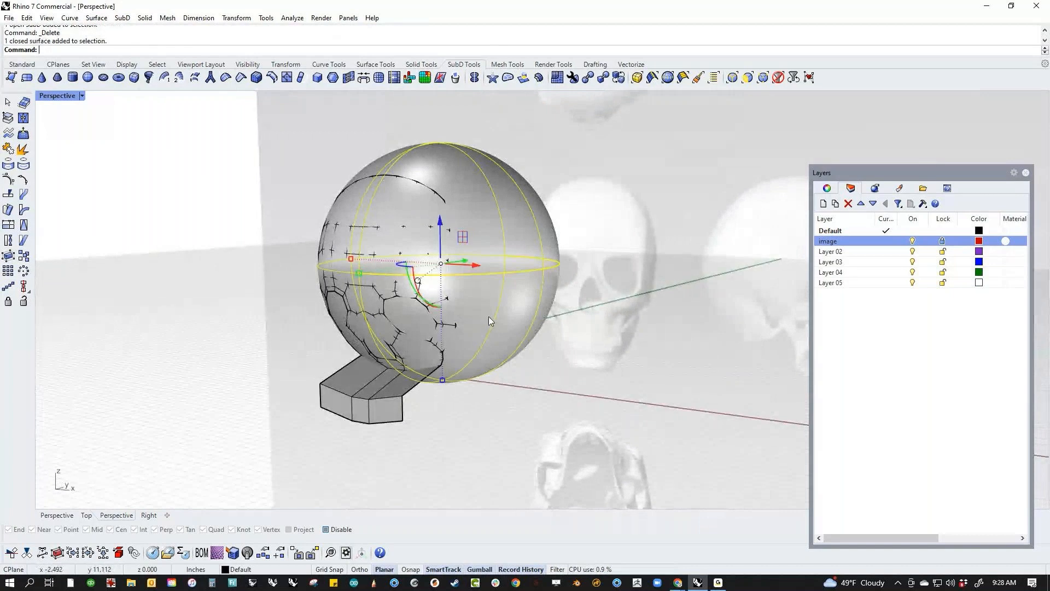
key("Delete")
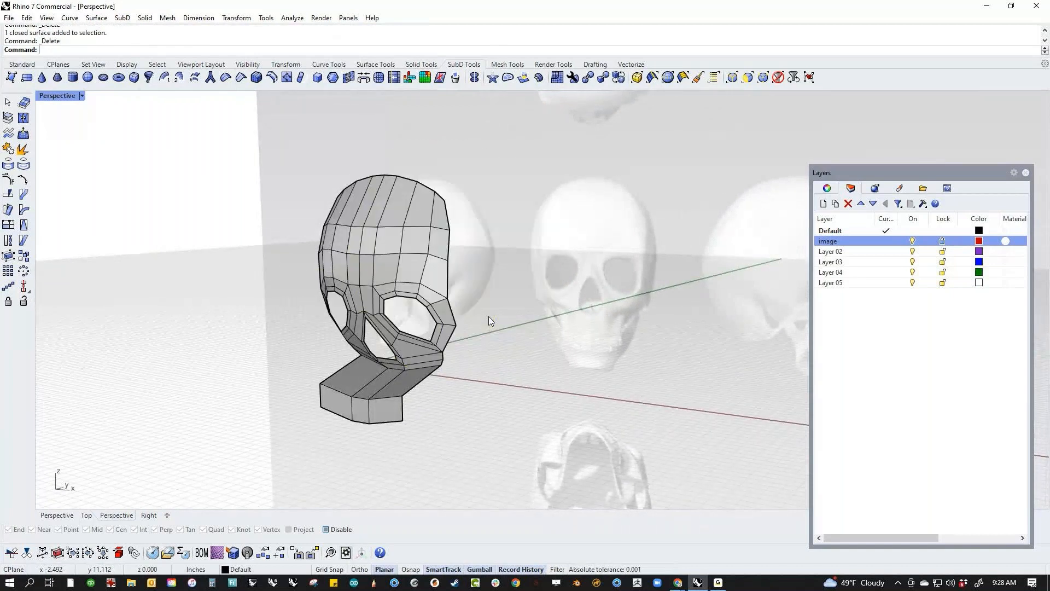
Select the three faces of the lower jaw band and move them back beneath the projected face.
right_click_drag(488, 316, 472, 377)
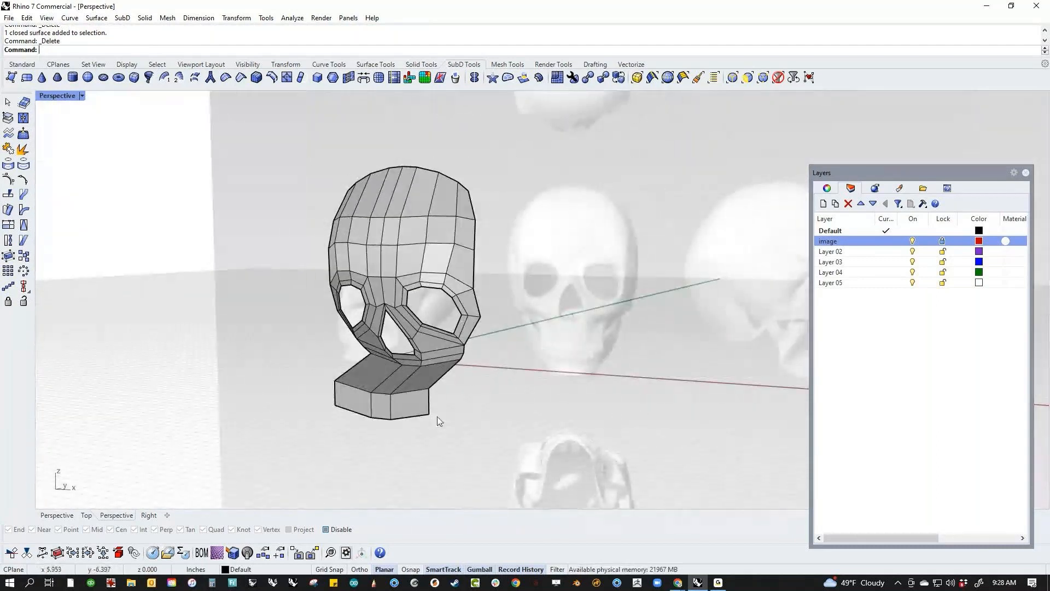
scroll(421, 415, "up", 4)
left_click(399, 401, "ctrl+shift")
left_click(329, 403, "ctrl+shift")
left_click(257, 383, "ctrl+shift")
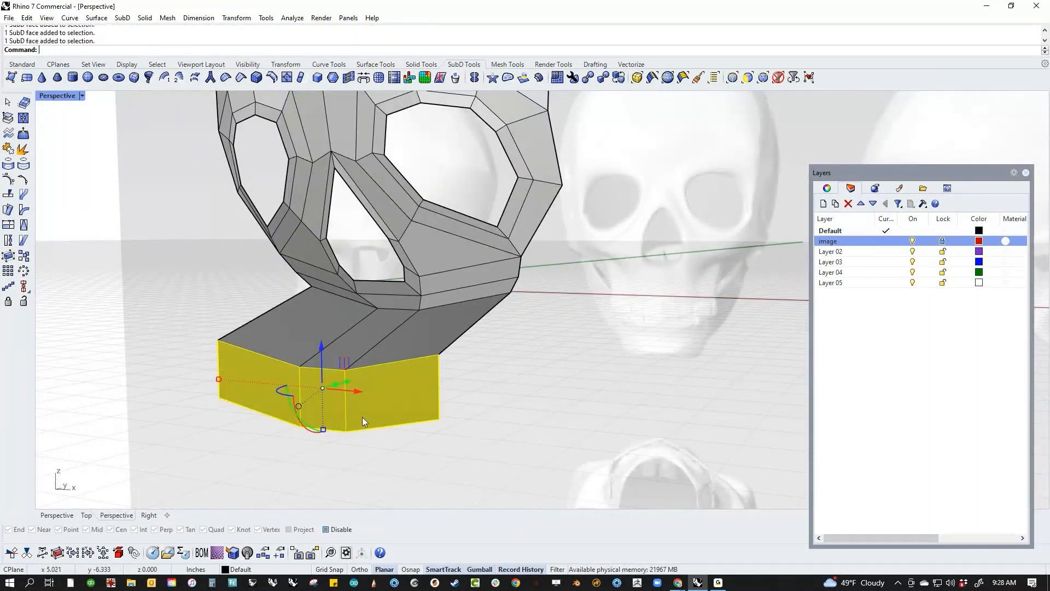
right_click_drag(362, 417, 331, 414)
left_click_drag(366, 383, 435, 384)
left_click(601, 386)
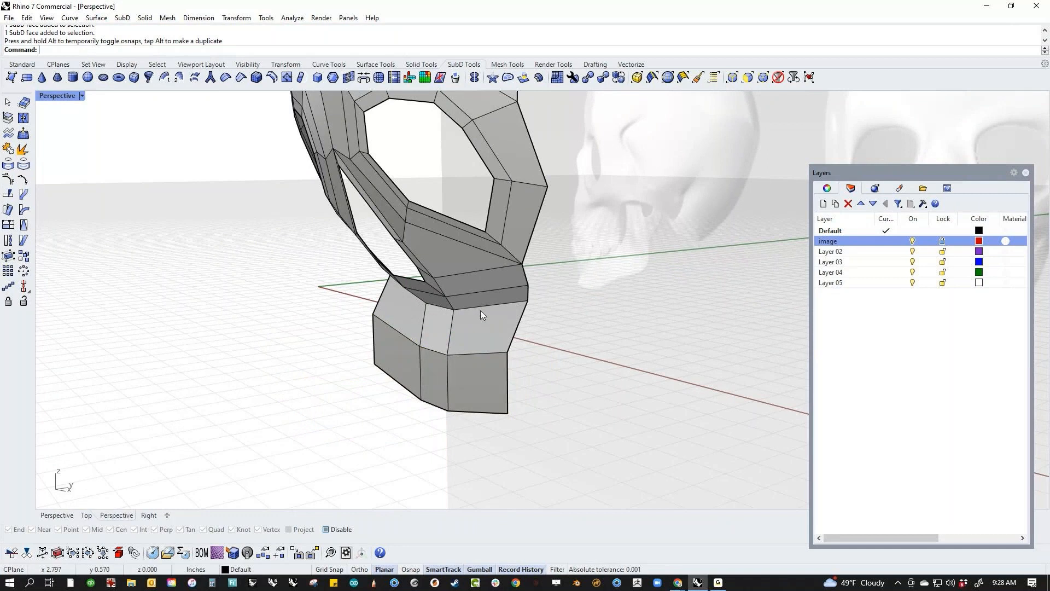
Move the edge row joining the jaw band to the face forward, and switch the SubD display to smooth.
double_click(478, 303, "ctrl+shift")
right_click_drag(573, 334, 546, 329)
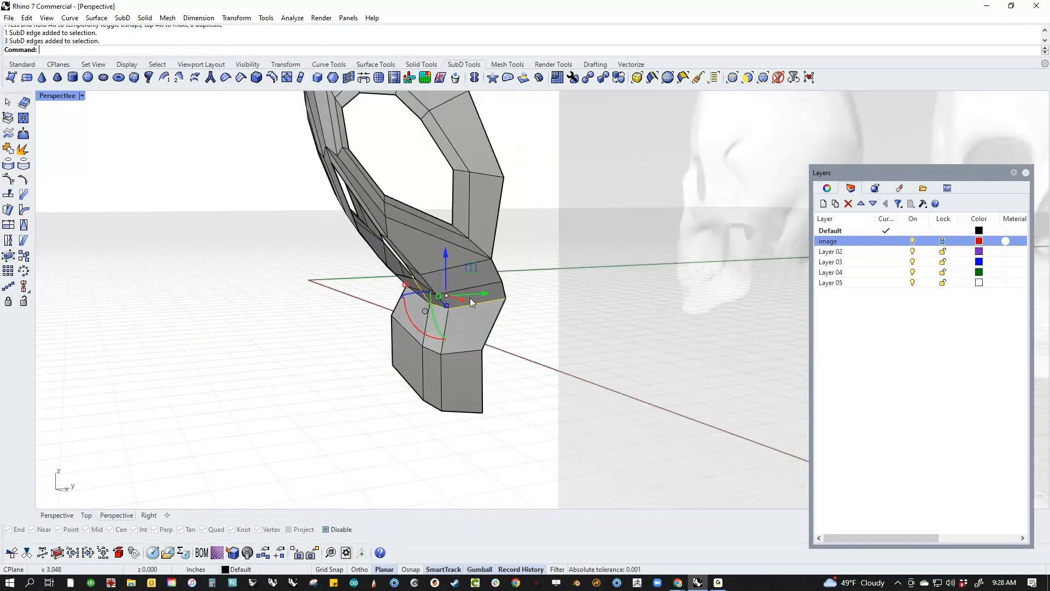
left_click_drag(473, 295, 427, 306)
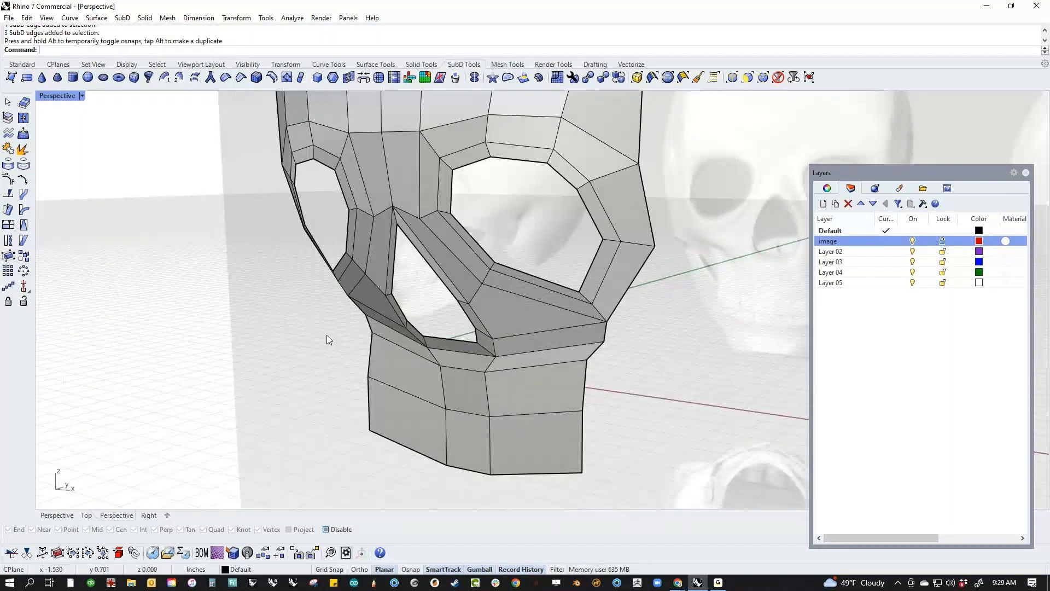
scroll(327, 335, "down", 6)
mouse_move(326, 334)
right_mouse_down()
mouse_move(367, 339)
mouse_move(284, 335)
mouse_move(321, 339)
right_mouse_up()
key("Tab")
Select the upper edges of the ring around the right-hand eye socket and move them up and forward to form a brow.
scroll(403, 251, "up", 5)
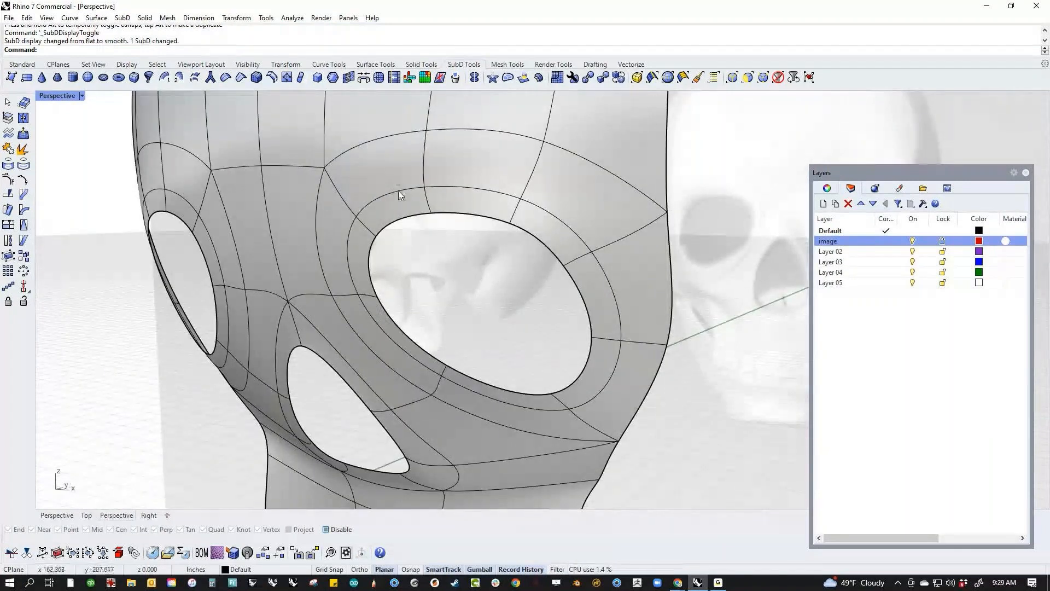
double_click(398, 189)
right_click_drag(444, 226, 408, 252)
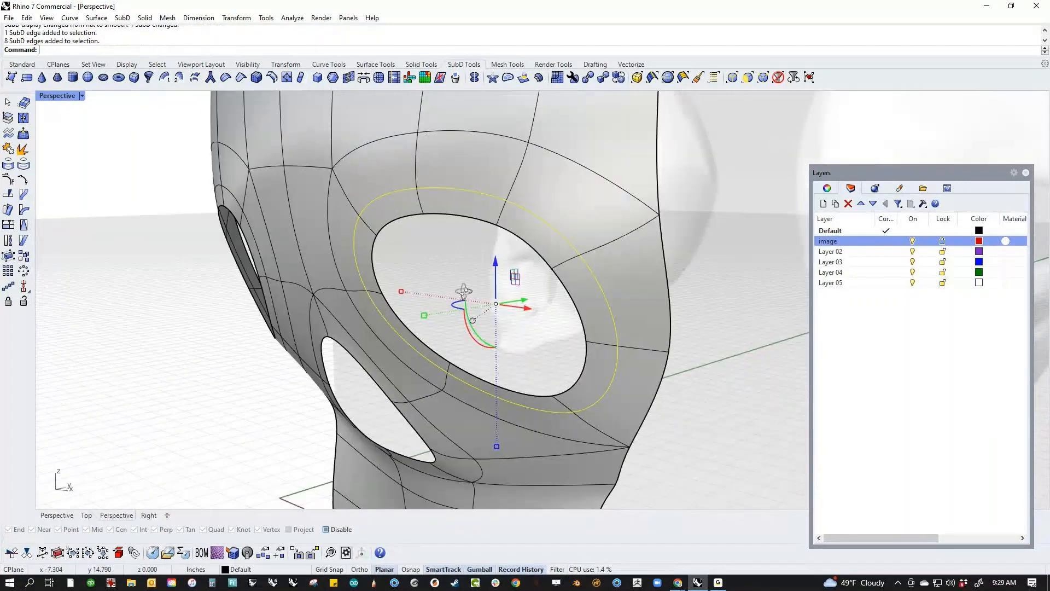
left_click(408, 249)
left_click(431, 194)
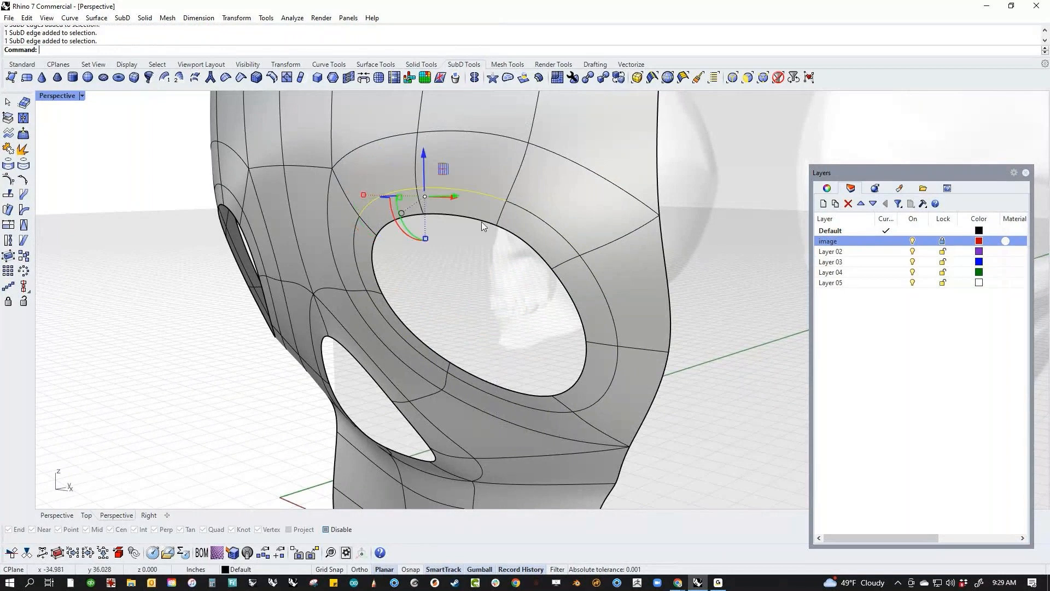
left_click(528, 213, "shift")
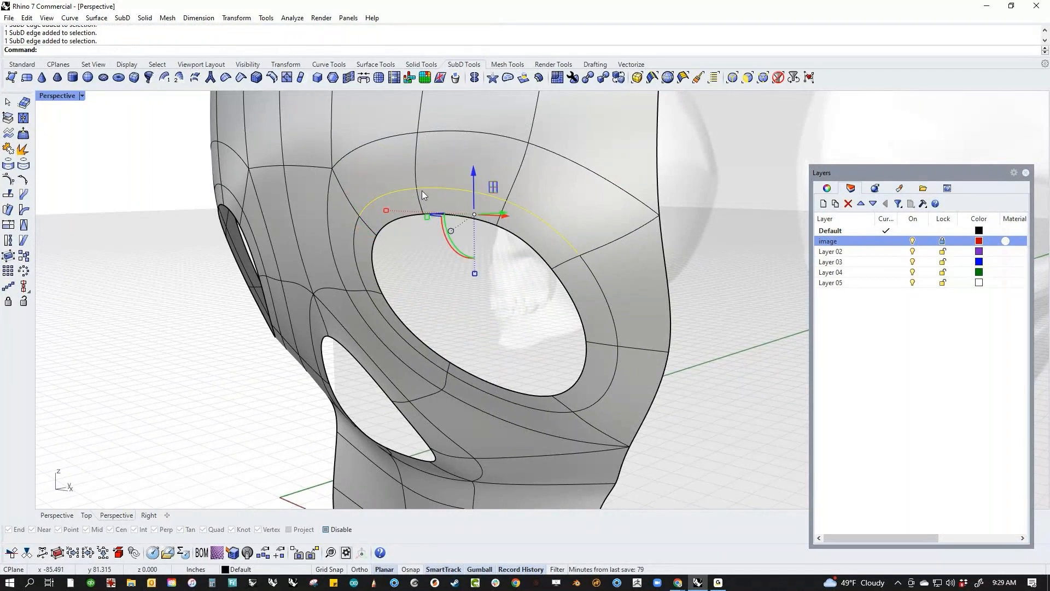
left_click(361, 218, "shift")
mouse_move(467, 239)
left_mouse_down()
mouse_move(465, 192)
mouse_move(467, 222)
left_mouse_up()
right_click_drag(467, 226, 435, 228)
left_click_drag(504, 218, 445, 216)
left_click(257, 237)
Select the whole opening edge loop of the right-hand eye socket and push it back into the skull.
scroll(258, 237, "down", 6)
right_click_drag(257, 237, 293, 267)
scroll(509, 227, "up", 4)
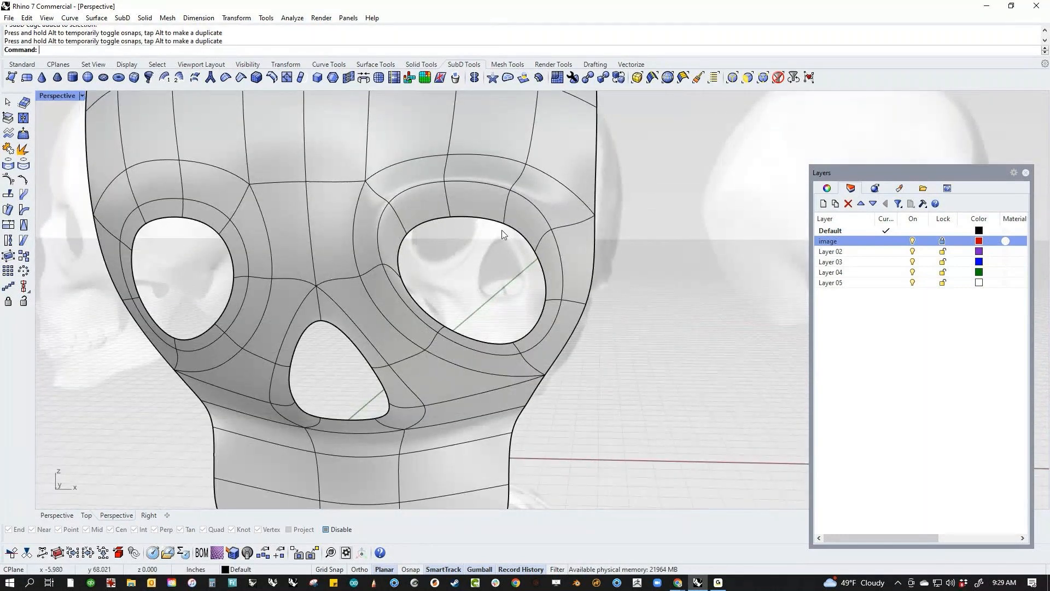
right_click_drag(501, 229, 460, 265)
left_click(167, 299, "ctrl+shift")
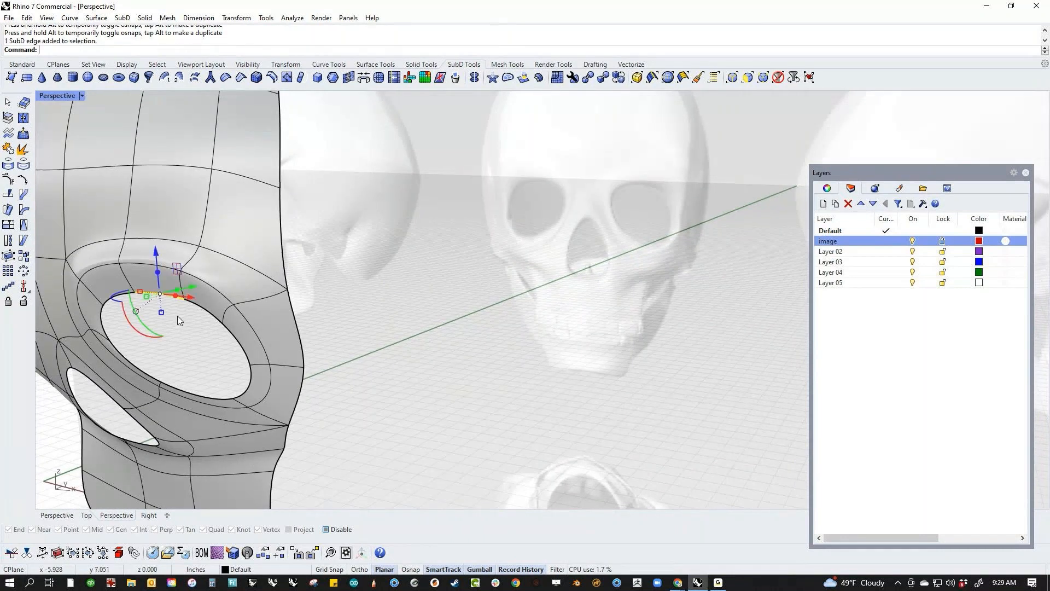
left_click(205, 313, "ctrl+shift")
double_click(206, 313, "ctrl+shift")
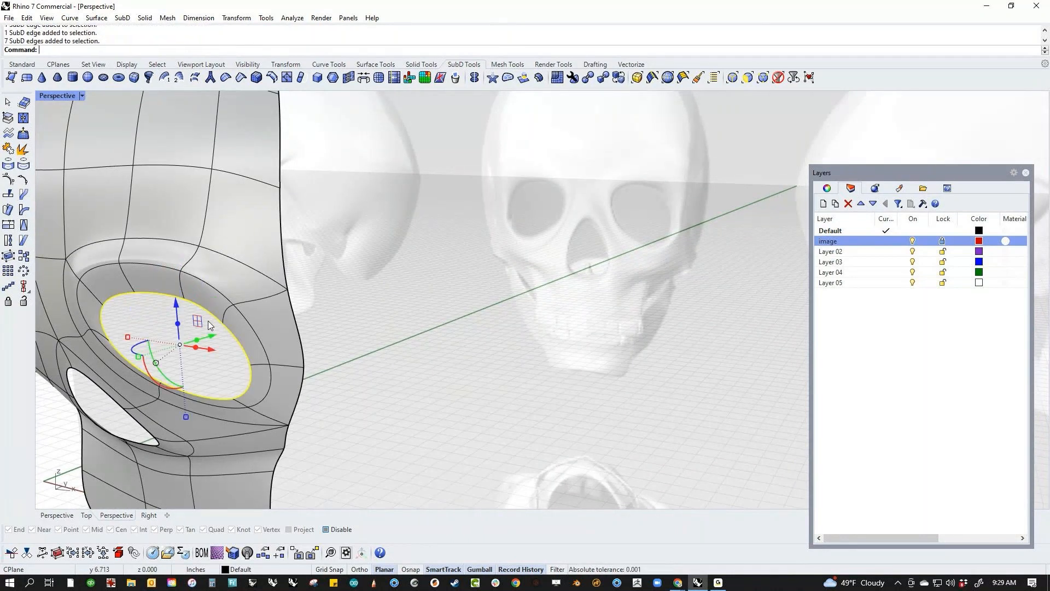
left_click_drag(214, 338, 235, 332)
right_click_drag(222, 349, 405, 402)
In a wireframe Front view, scale up the right-hand eye socket's opening loop to follow the reference picture.
key("ctrl+F2")
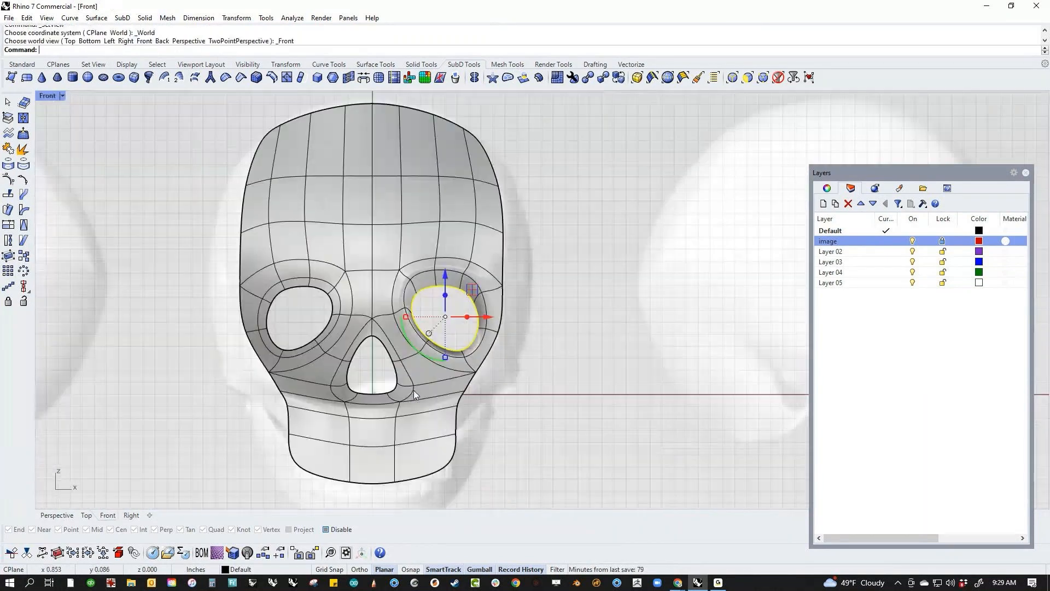
middle_click(525, 369)
left_click(497, 366)
scroll(497, 355, "up", 4)
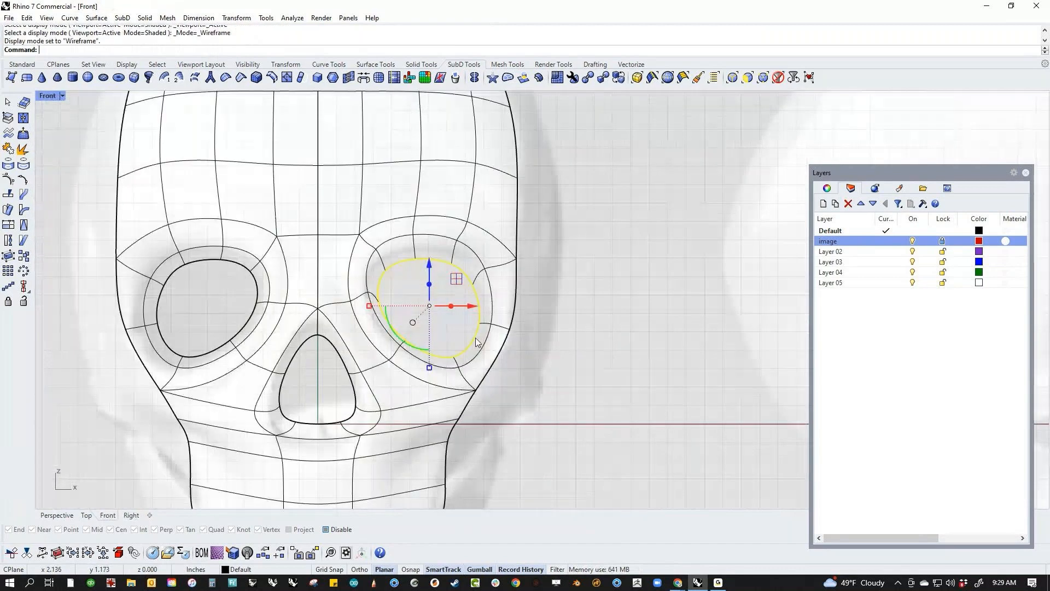
left_click_drag(419, 377, 419, 385)
left_click(581, 352)
Move the outer vertices at both lower corners of the nose inward to follow the reference nasal outline.
scroll(522, 345, "down", 4)
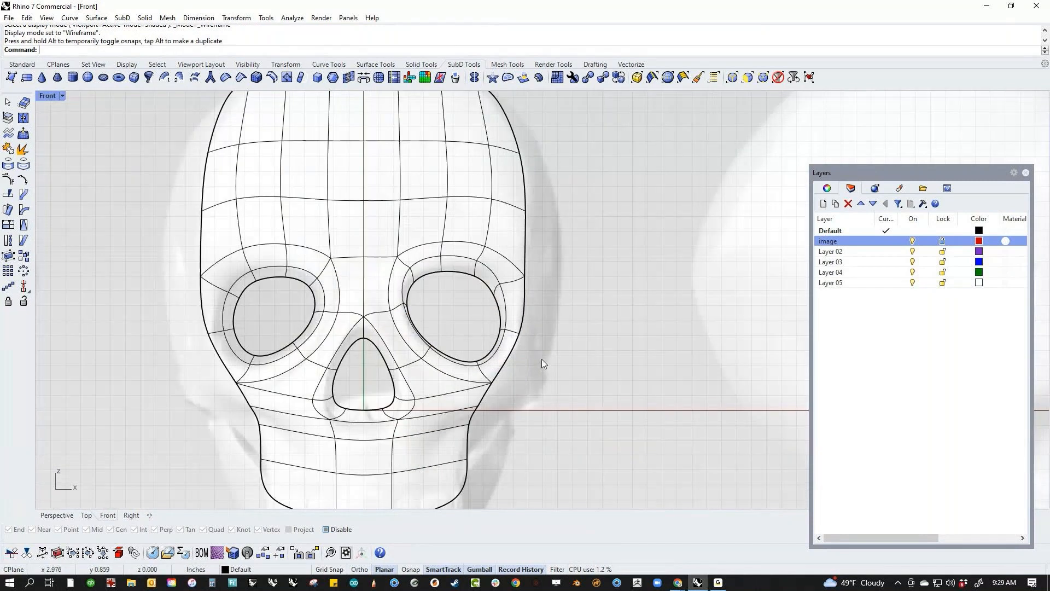
right_click_drag(431, 425, 451, 393)
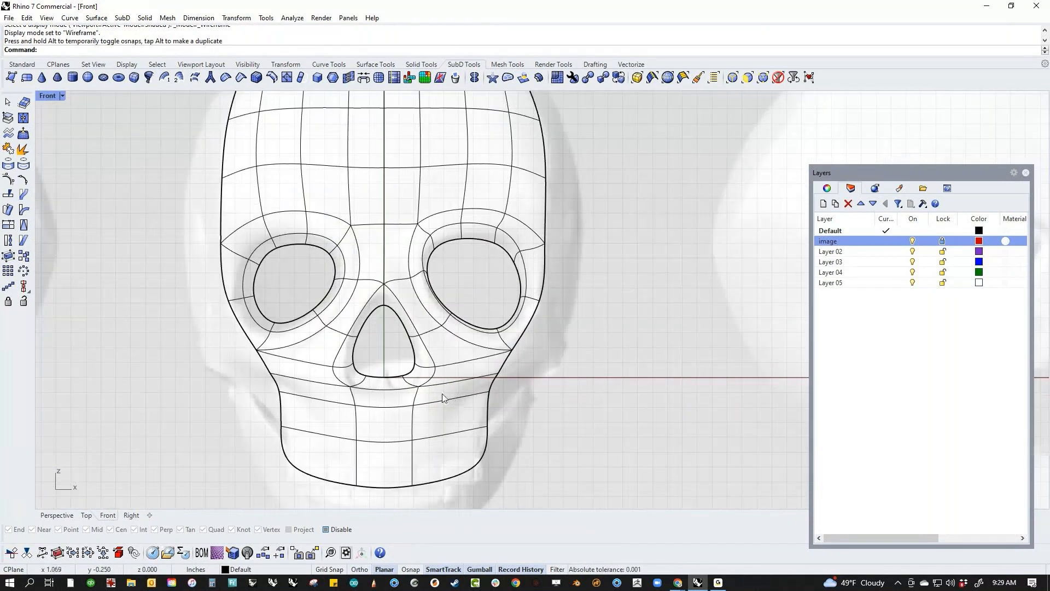
scroll(433, 386, "up", 4)
left_click(439, 355, "ctrl+shift")
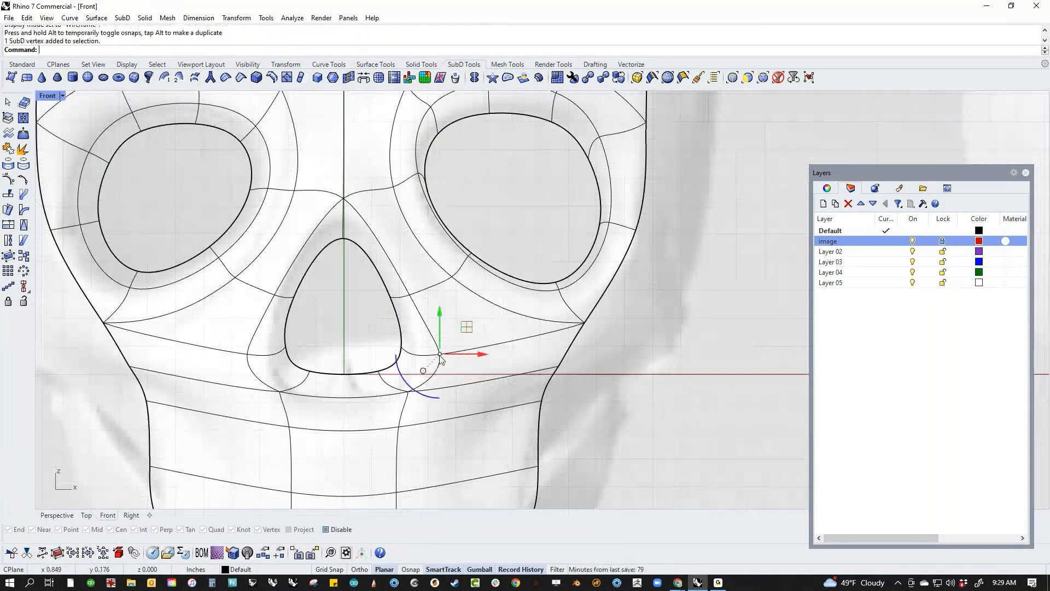
left_click_drag(480, 355, 466, 355)
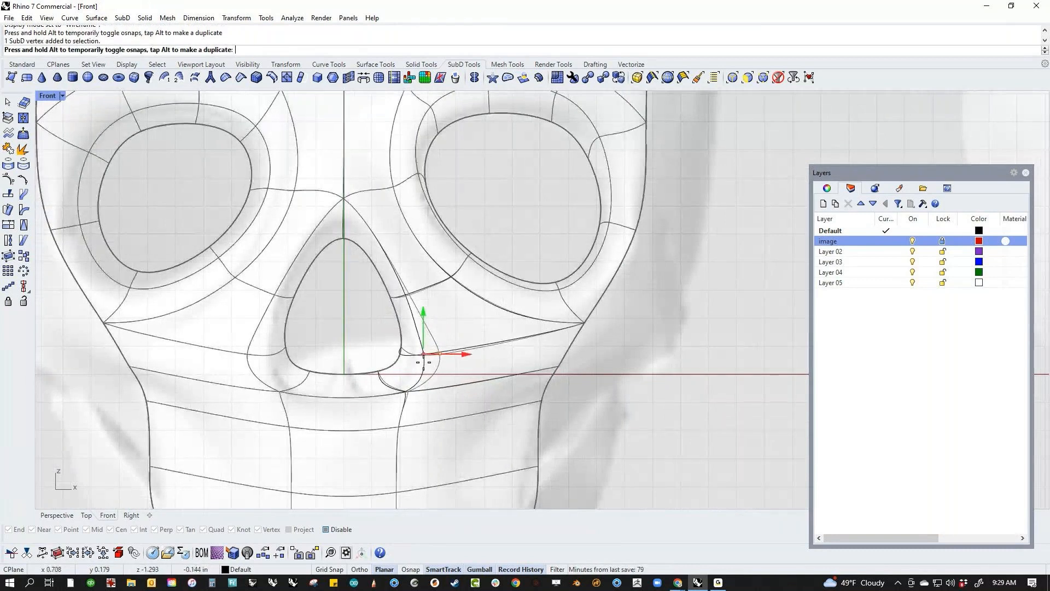
key("Escape")
left_click(247, 354, "ctrl+shift")
mouse_move(263, 358)
left_mouse_down()
mouse_move(284, 356)
mouse_move(268, 356)
left_mouse_up()
key("Escape")
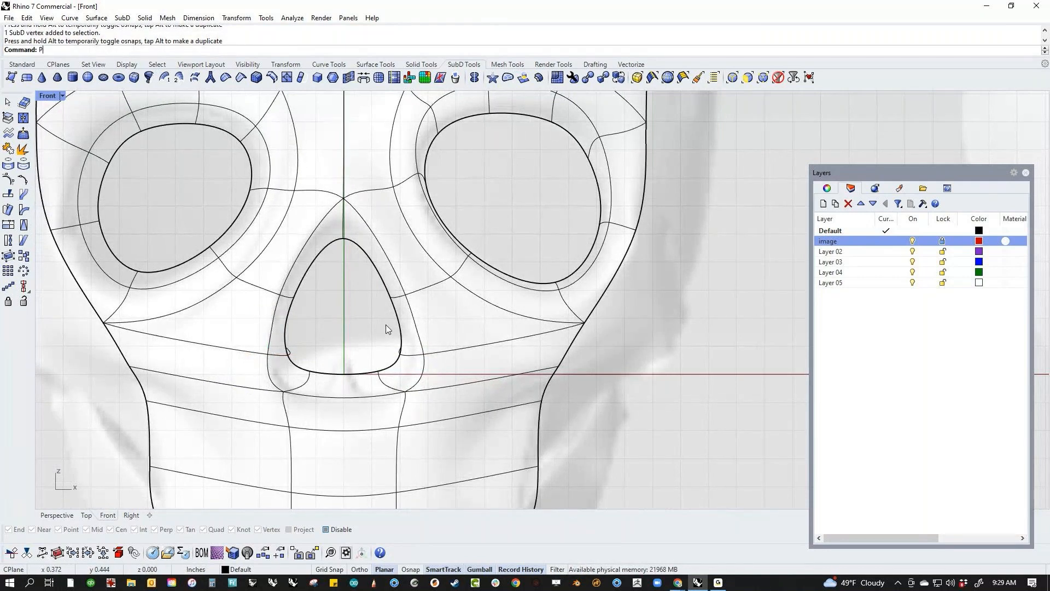
Return to a shaded Perspective view and push the nose opening's edge loop back into the skull.
key("Return")
right_click_drag(386, 324, 379, 359)
middle_click(379, 360)
left_click(319, 332)
scroll(359, 315, "up", 5)
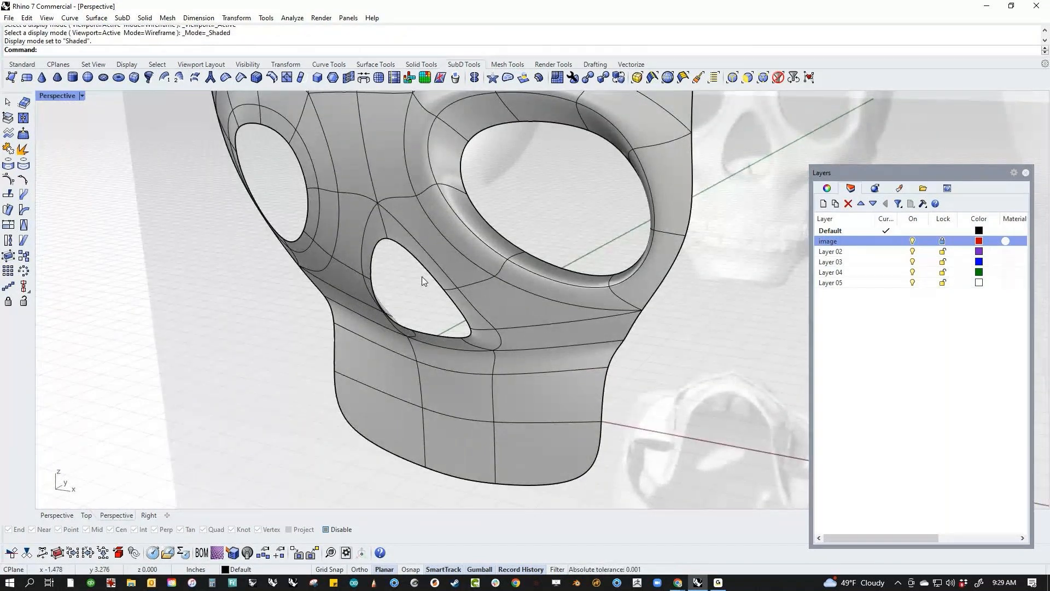
double_click(423, 278, "ctrl+shift")
mouse_move(435, 274)
left_mouse_down()
mouse_move(465, 262)
mouse_move(442, 271)
left_mouse_up()
key("Escape")
Select the edges of the outer nose ring running down both sides of the opening and move them forward.
right_click_drag(442, 316, 504, 299)
left_click(584, 285, "ctrl+shift")
left_click(538, 220, "ctrl+shift")
left_click(470, 273, "ctrl+shift")
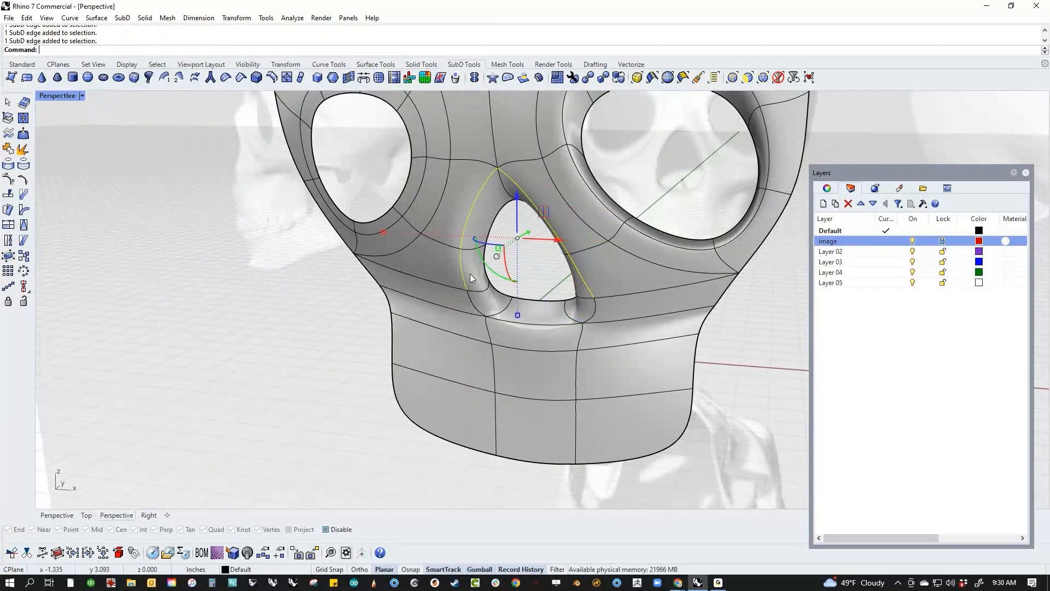
right_click_drag(499, 299, 476, 299)
left_click_drag(534, 233, 508, 241)
left_click(338, 345)
Select three edges along the lower part of the nose ring and pull them forward.
right_click_drag(338, 348, 542, 261)
left_click(533, 229, "ctrl+shift")
left_click(576, 241, "ctrl+shift")
left_click(643, 235, "ctrl+shift")
right_click_drag(652, 259, 525, 259)
left_click_drag(625, 233, 509, 244)
left_click(412, 301)
Select the two vertices midway down the sides of the nose ring and shift them slightly forward.
scroll(413, 302, "down", 6)
right_click_drag(411, 302, 347, 310)
scroll(327, 360, "up", 7)
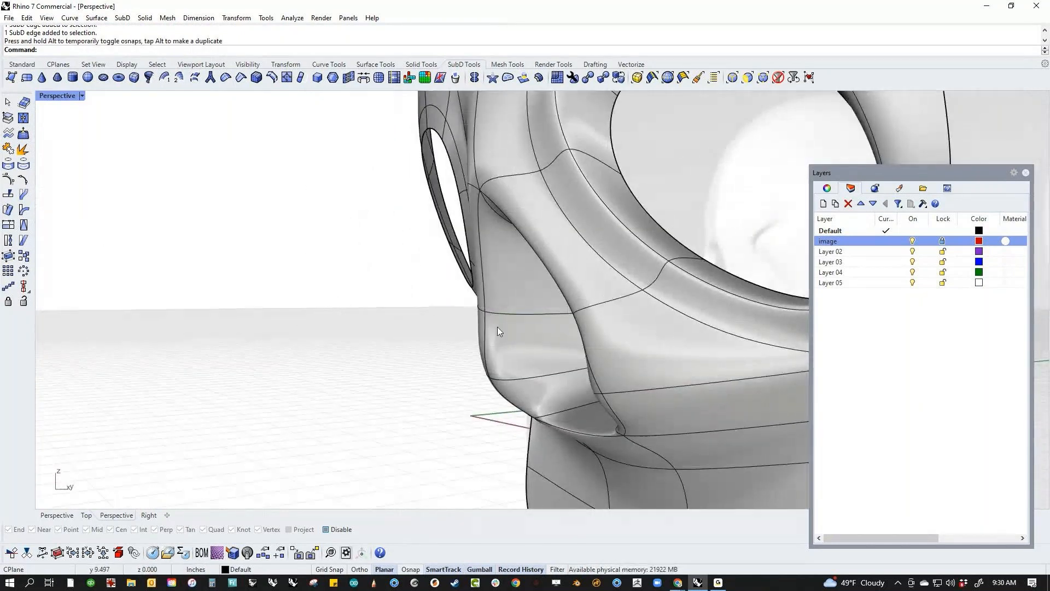
left_click(484, 311)
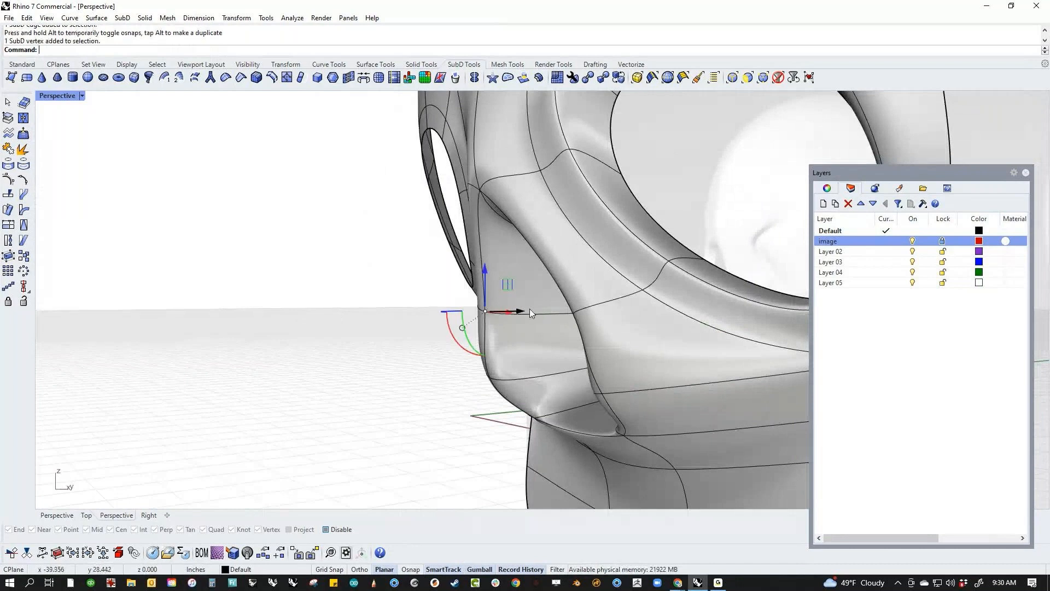
left_click(572, 313, "shift")
right_click_drag(561, 321, 492, 377)
left_click_drag(562, 310, 539, 311)
left_click(368, 364)
Push the centre vertex of the nose bridge, between the eye sockets, slightly back.
right_click_drag(366, 363, 341, 420)
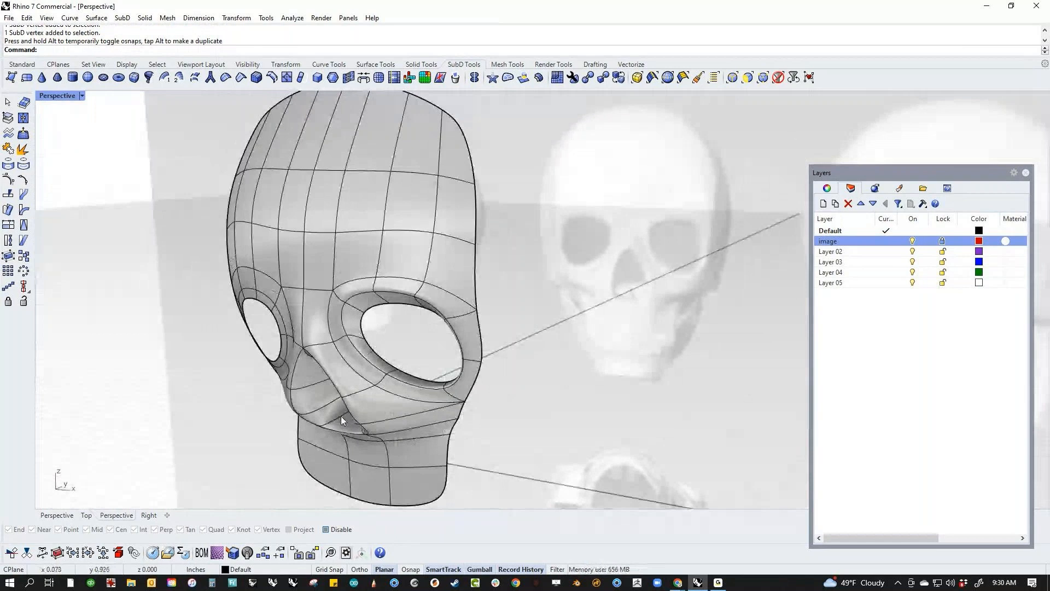
left_click(303, 289, "ctrl+shift")
right_click_drag(303, 290, 258, 299)
mouse_move(303, 288)
left_mouse_down()
mouse_move(349, 285)
mouse_move(311, 296)
left_mouse_up()
left_click(266, 292)
Lower the two forehead-row vertices above the right-hand eye socket, one at a time, to shape the brow ridge.
right_click_drag(222, 311, 297, 300)
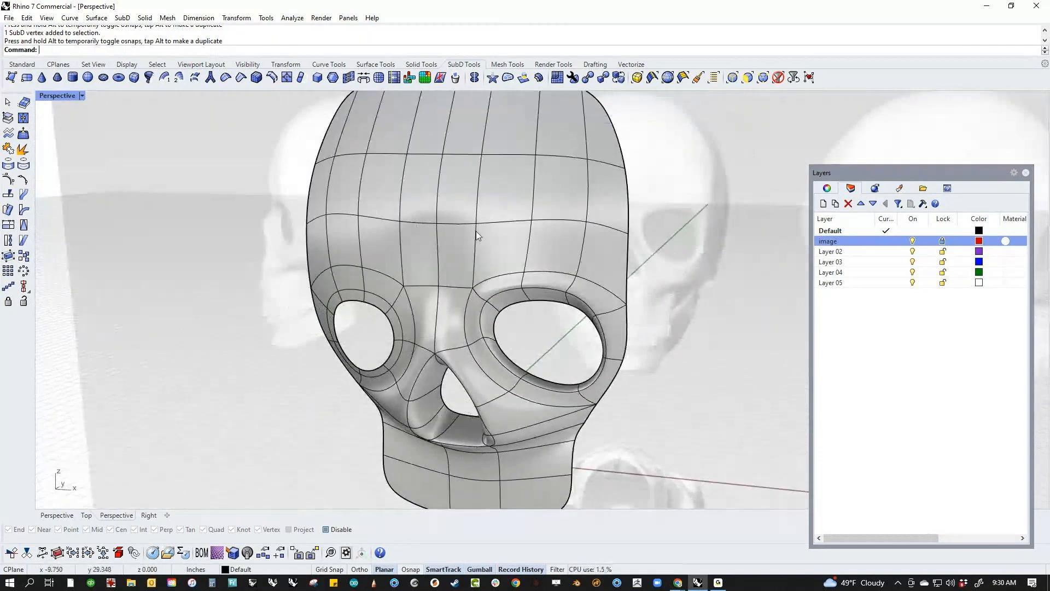
left_click(490, 222, "ctrl+shift")
left_click_drag(495, 224, 500, 248)
left_click(684, 251)
left_click(586, 228, "ctrl+shift")
left_click_drag(586, 228, 580, 190)
left_click(670, 253)
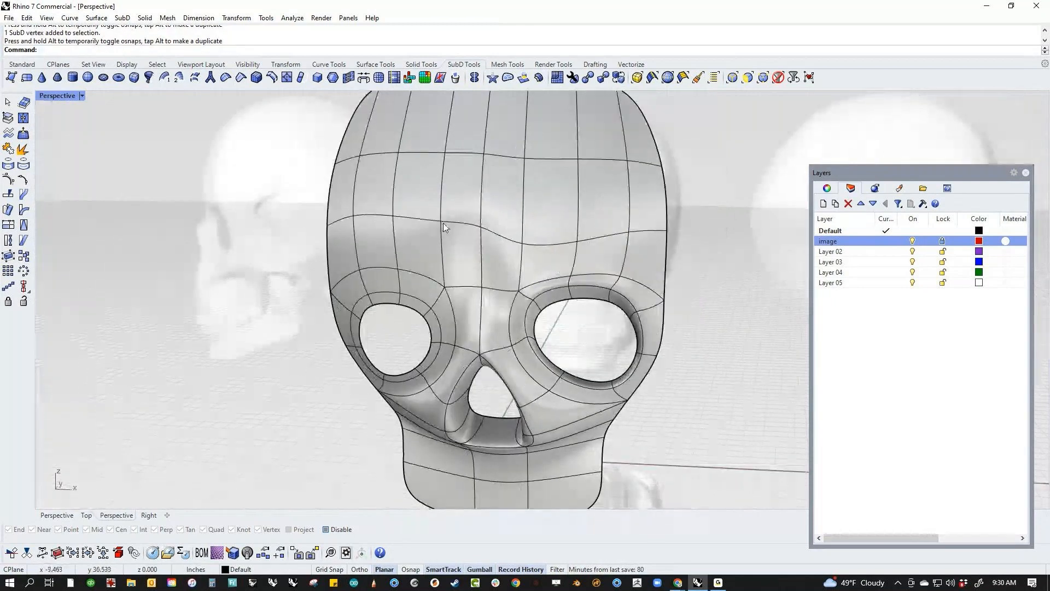
Try to move the two matching forehead-row vertices above the left-hand eye socket together.
left_click(442, 221, "ctrl+shift")
left_click(394, 217, "ctrl+shift")
left_click_drag(393, 216, 403, 202)
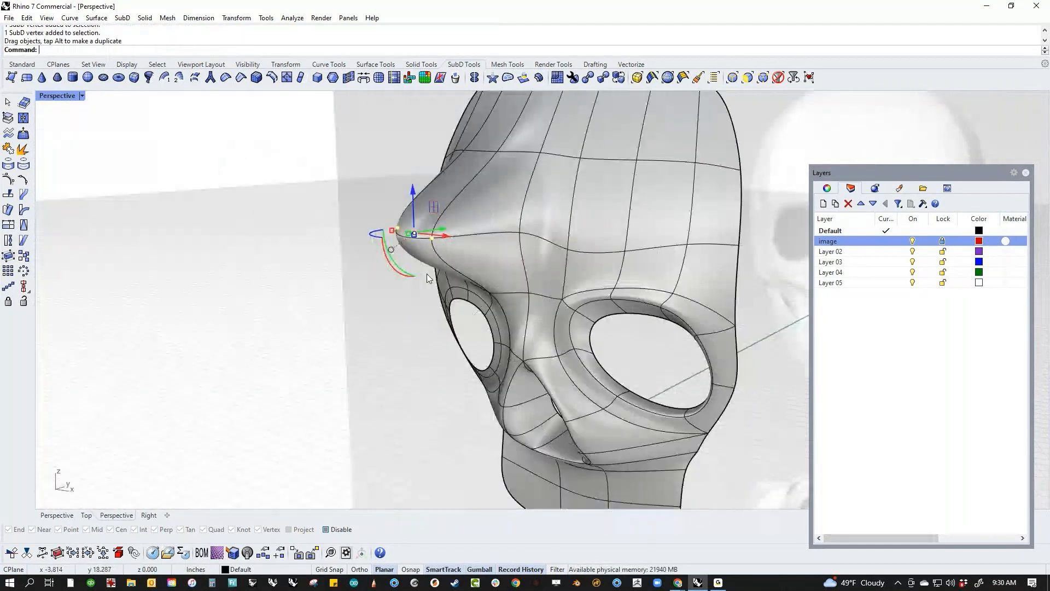
key("ctrl+z")
right_click_drag(441, 269, 514, 251)
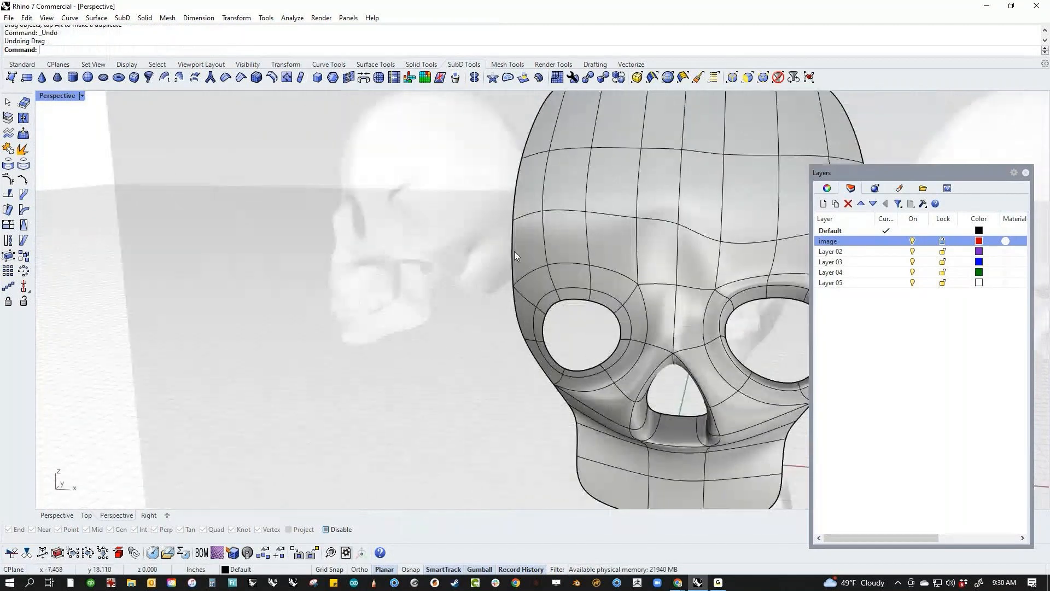
Lower the forehead-row edge above the left-hand eye socket to shape the matching brow ridge.
left_click(570, 214, "ctrl+shift")
left_click(570, 215, "ctrl+shift")
right_click_drag(590, 175, 585, 174)
left_click_drag(585, 172, 585, 190)
key("Escape")
Shift the part of the forehead row above the nose bridge downward to refine the brow centre.
left_click(657, 237, "ctrl+shift")
right_click_drag(677, 280, 607, 279)
left_click_drag(680, 211, 651, 266)
left_click(511, 285)
Lower the forehead-row edge above the right-hand eye socket slightly and pull it forward.
right_click_drag(510, 285, 446, 295)
left_click(567, 279, "ctrl+shift")
right_click_drag(567, 302, 540, 321)
left_click_drag(561, 243, 561, 250)
left_click_drag(595, 282, 579, 283)
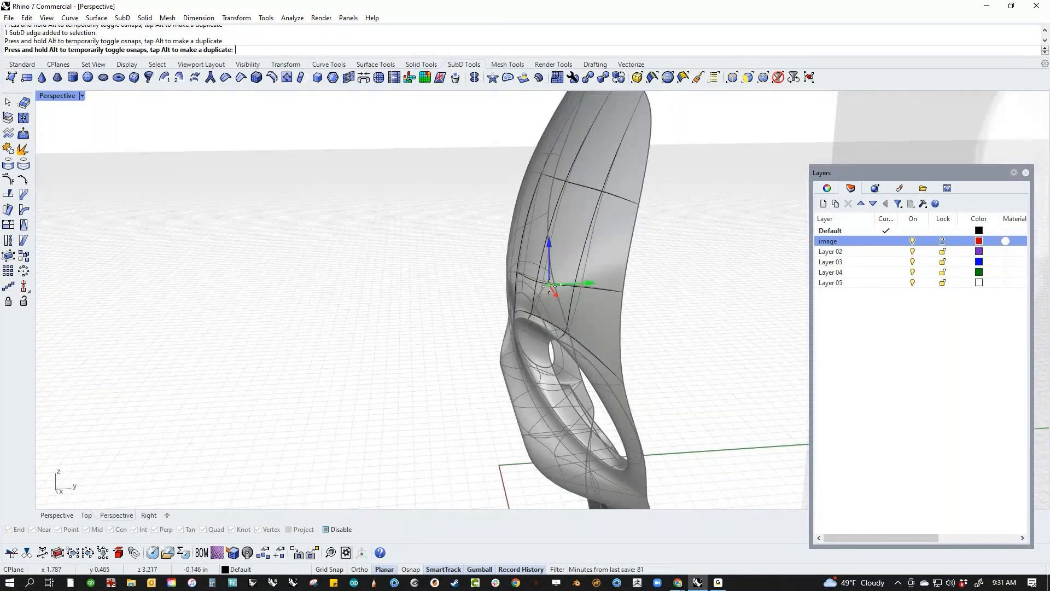
left_click(459, 299)
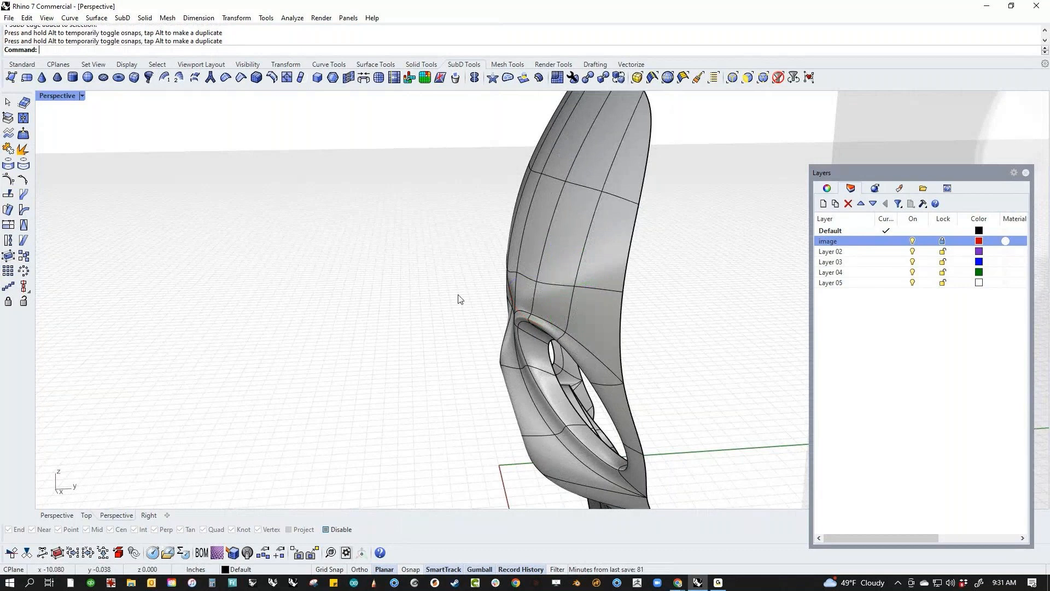
Select the edge on the upper rim of the right-hand eye socket and shift it slightly forward.
right_click_drag(459, 299, 471, 333)
left_click(534, 358)
mouse_move(562, 333)
left_mouse_down()
mouse_move(574, 310)
mouse_move(554, 324)
left_mouse_up()
left_click(432, 350)
Move the top rim vertices of the right-hand eye socket, one at a time, slightly inward and down.
scroll(432, 350, "down", 3)
right_click_drag(312, 262, 601, 270)
scroll(531, 244, "up", 2)
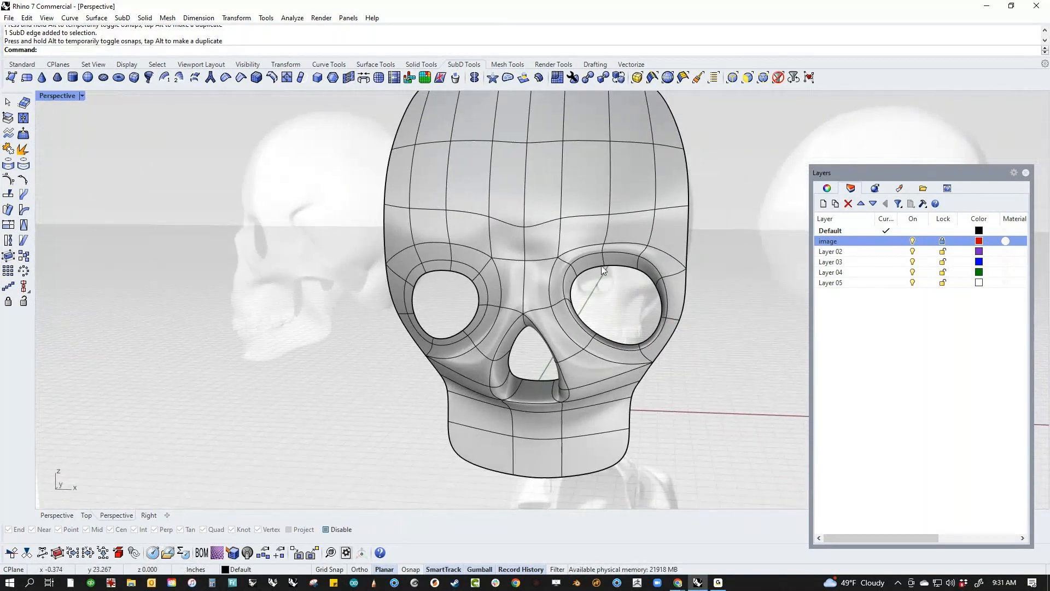
left_click(605, 250)
left_click_drag(605, 251, 590, 259)
key("Escape")
left_click_drag(647, 248, 635, 257)
left_click(614, 300)
Shift the vertex on the inner side of the right-hand eye socket's rim slightly toward the nose.
right_click_drag(627, 317, 498, 282)
left_click(456, 279)
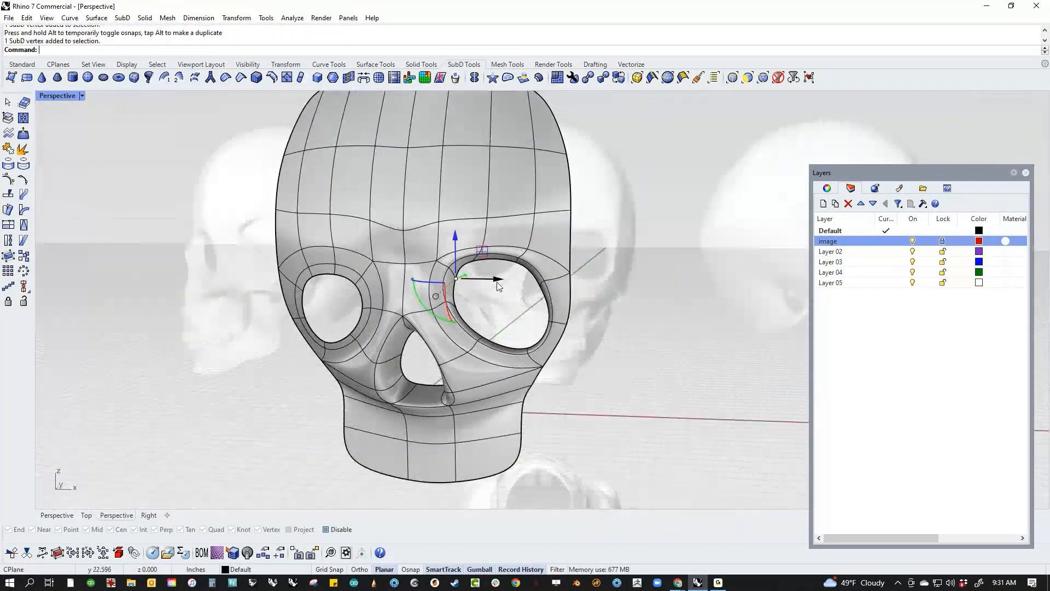
left_click_drag(497, 281, 490, 281)
left_click(504, 301)
right_click_drag(504, 301, 537, 331)
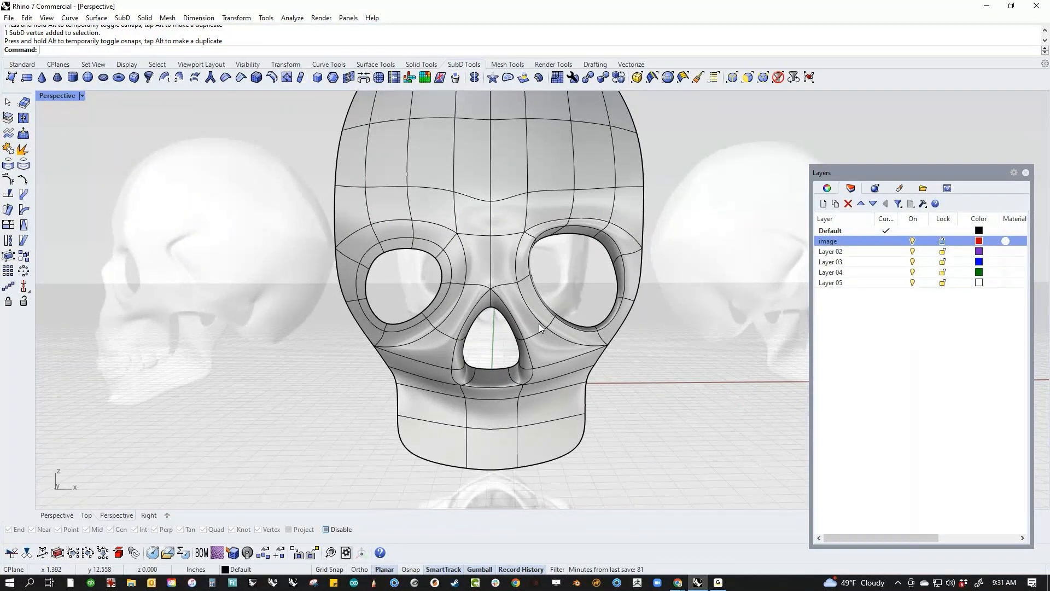
Try to extrude and scale the face at the base of the nose opening into a pointed ridge, then undo it.
right_click_drag(542, 318, 507, 328, "shift")
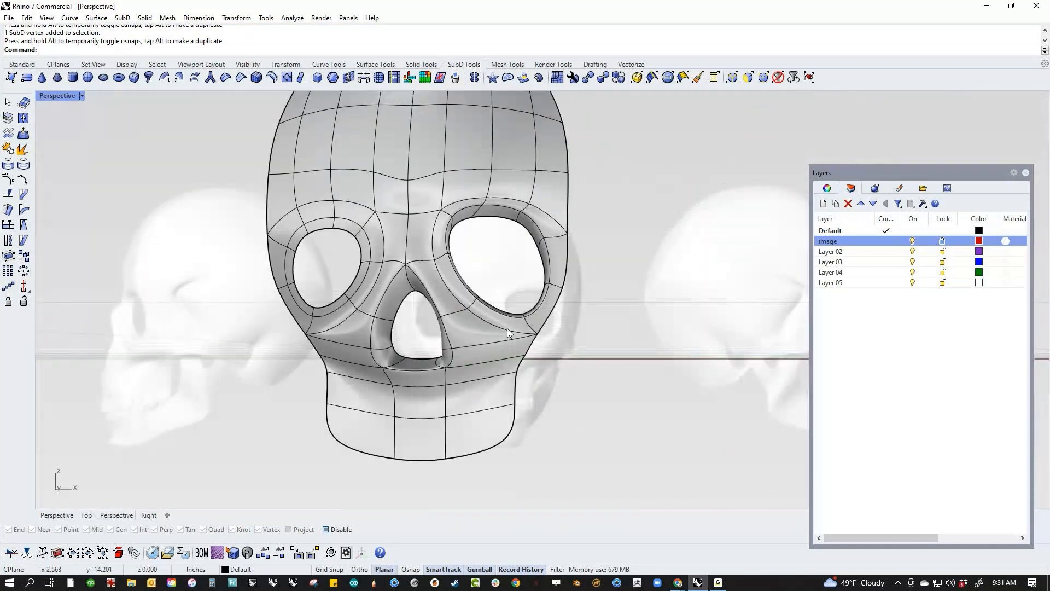
right_click_drag(479, 386, 484, 446, "shift")
right_click_drag(484, 446, 486, 422, "shift")
scroll(460, 405, "up", 5)
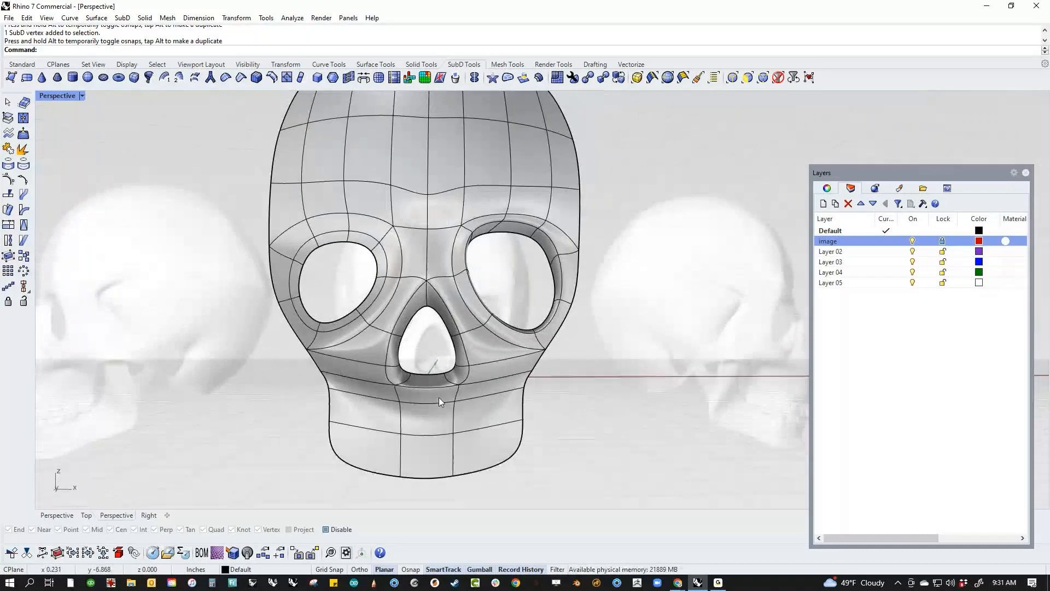
scroll(434, 396, "up", 2)
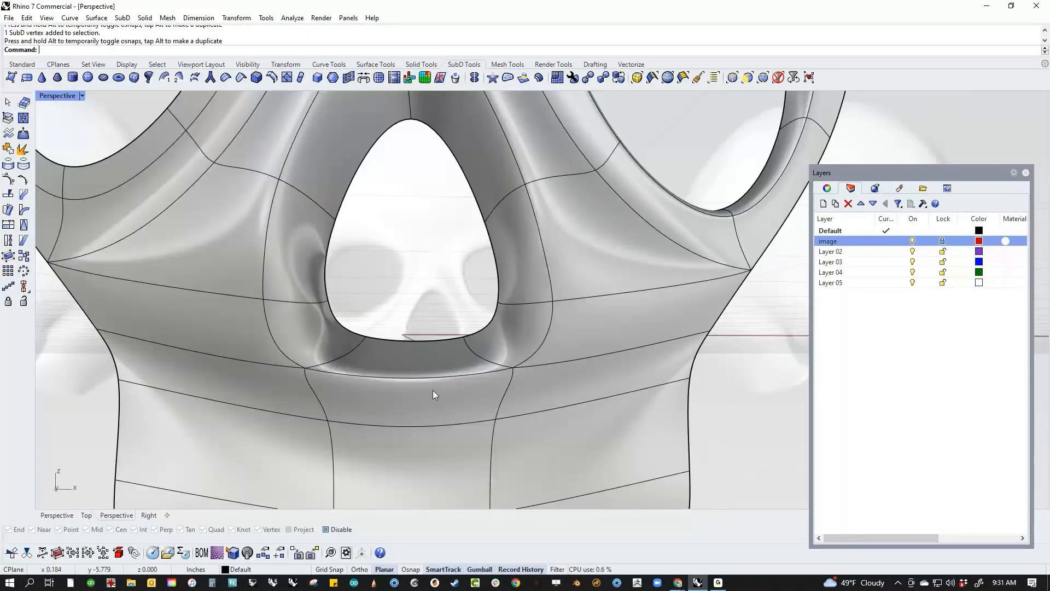
scroll(432, 389, "down", 3)
left_click(418, 332, "ctrl+shift")
left_click_drag(419, 326, 411, 295)
left_click(400, 305)
right_click_drag(399, 305, 405, 306)
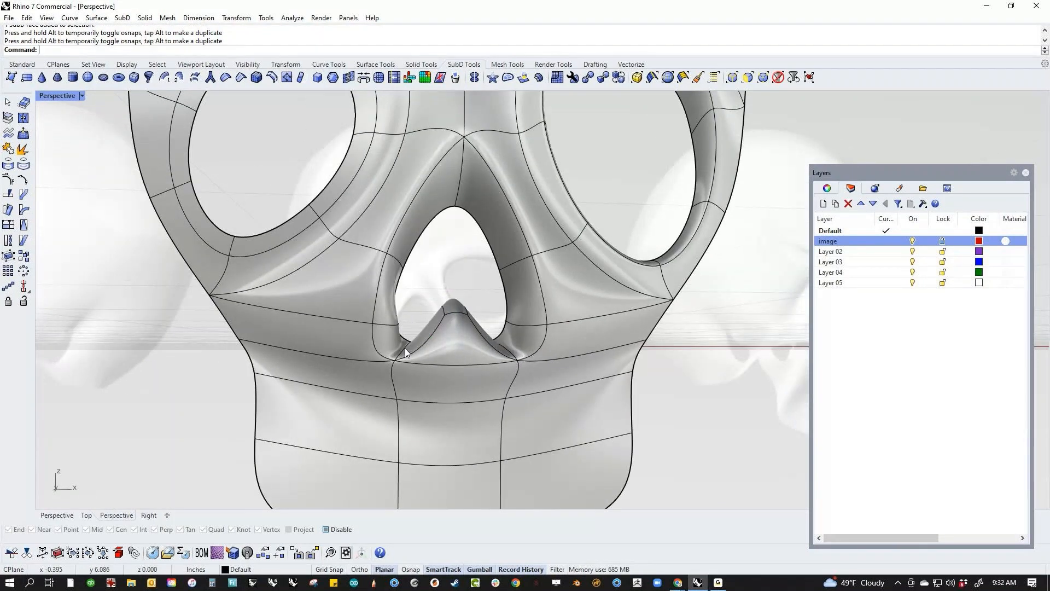
right_click_drag(419, 342, 433, 323)
key("ctrl+z")
key("ctrl+z")
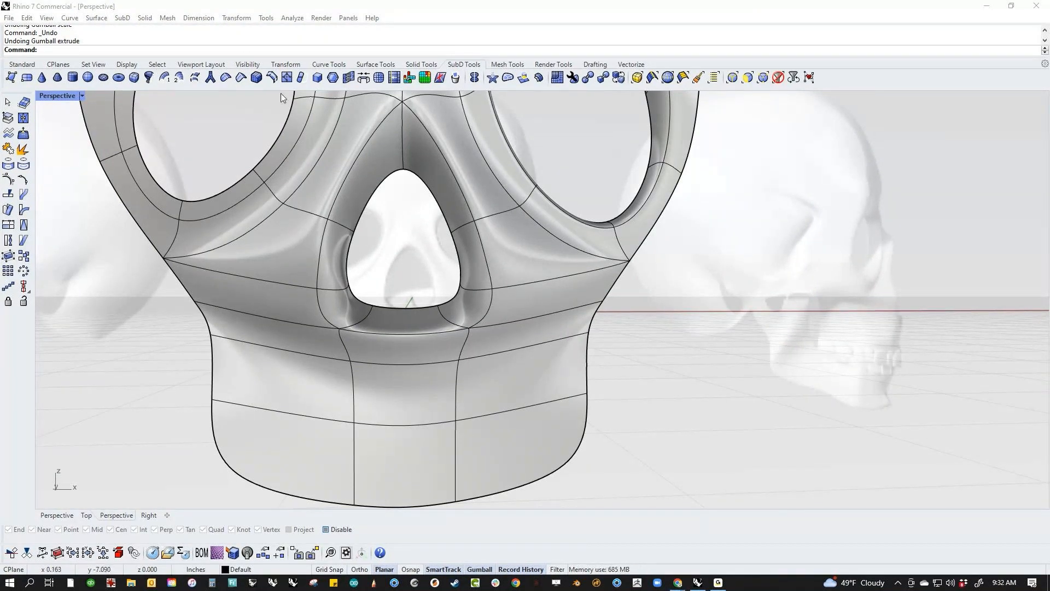
Start inserting points on the skull's SubD around the base of the nose opening.
left_click(391, 318, "ctrl+shift")
key("Escape")
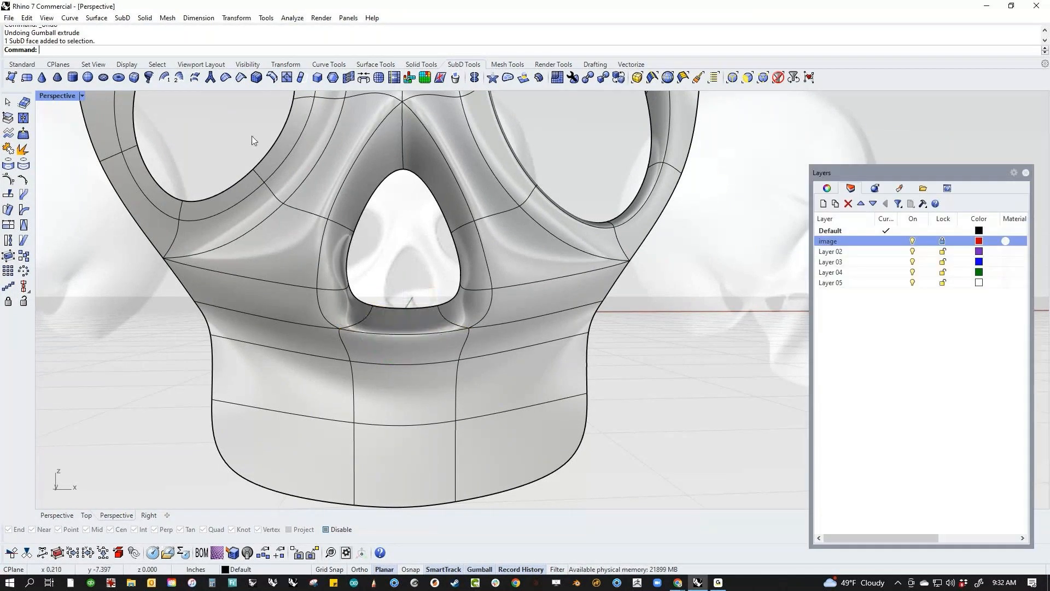
left_click(286, 77)
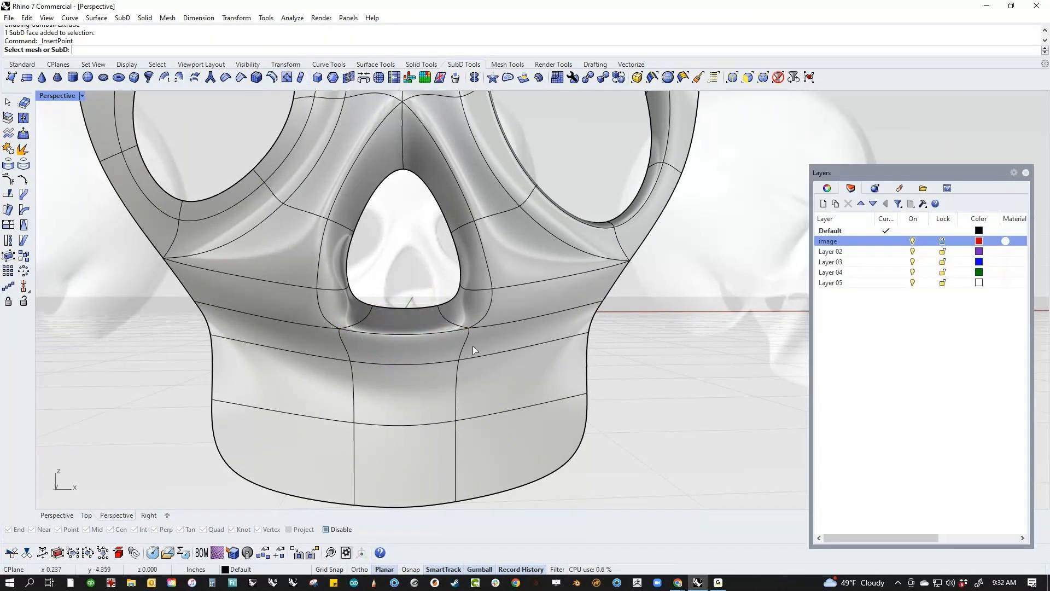
Insert a vertical centre edge from the floor of the nose opening down to the jaw's bottom rim, crossing each horizontal edge.
left_click(411, 312)
left_click(403, 309)
left_click(403, 337)
left_click(403, 363)
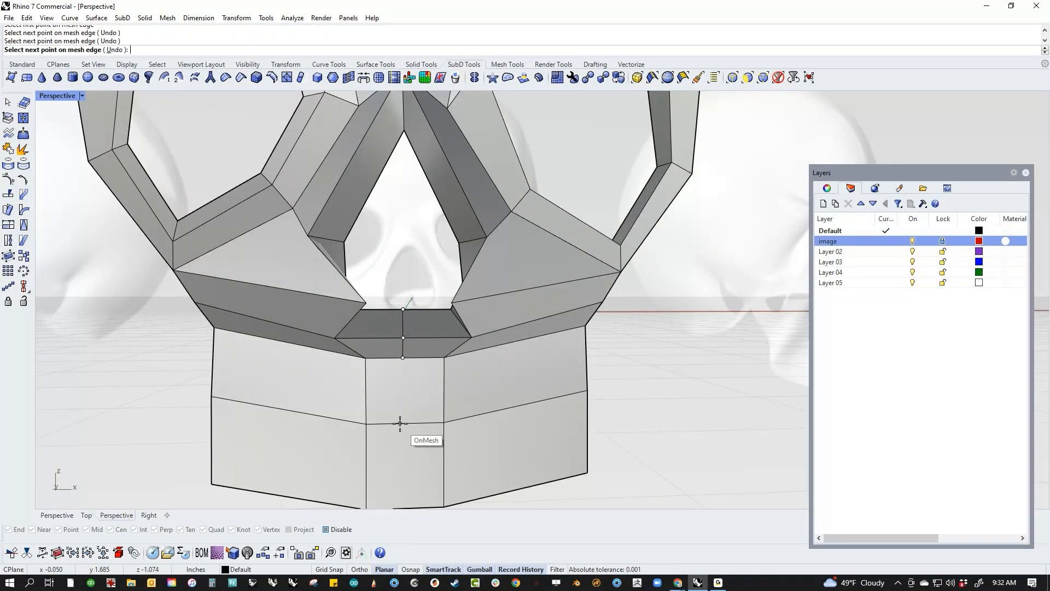
left_click(400, 424)
left_click(404, 501)
right_click(408, 439)
scroll(406, 321, "up", 9)
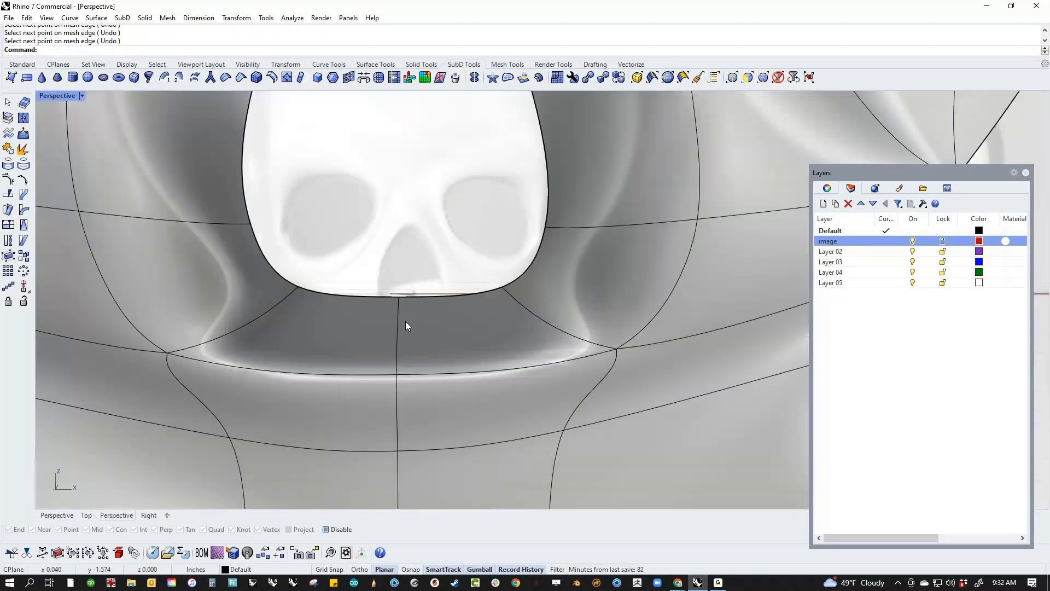
Try raising the short centre edge on the nose opening's floor, and undo the move.
left_click(402, 329, "ctrl+shift")
key("Escape")
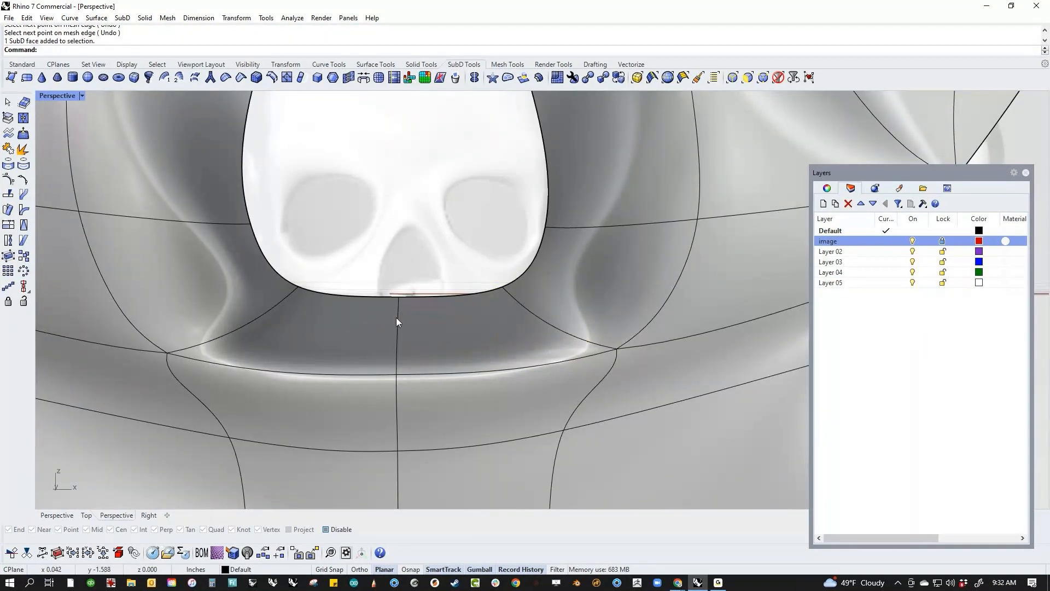
left_click(397, 317, "ctrl+shift")
scroll(411, 320, "down", 2)
scroll(411, 317, "down", 1)
left_click_drag(402, 309, 396, 199)
left_click(464, 230)
scroll(463, 234, "down", 5)
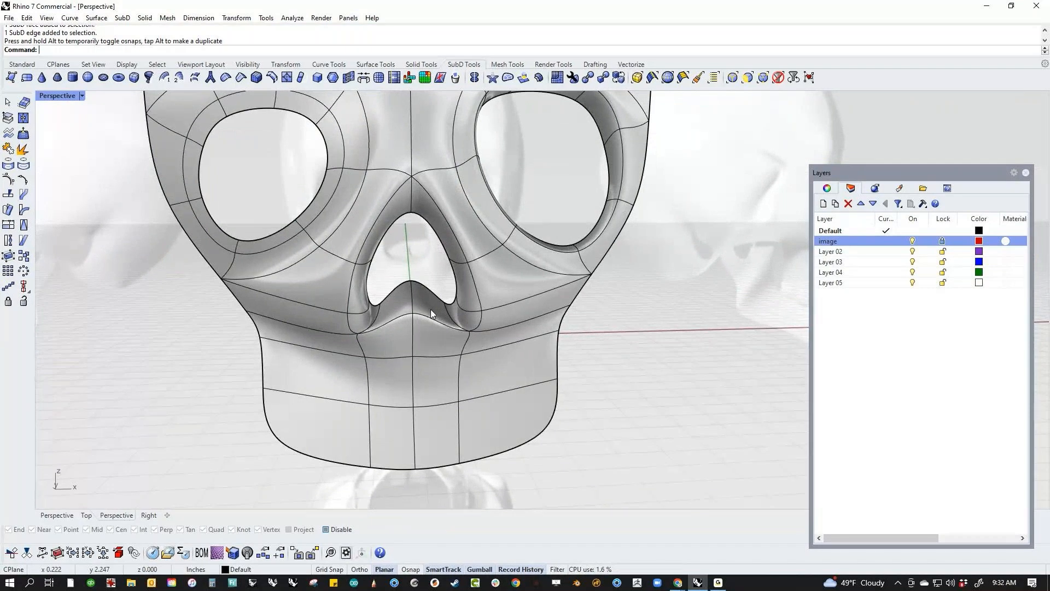
key("ctrl+z")
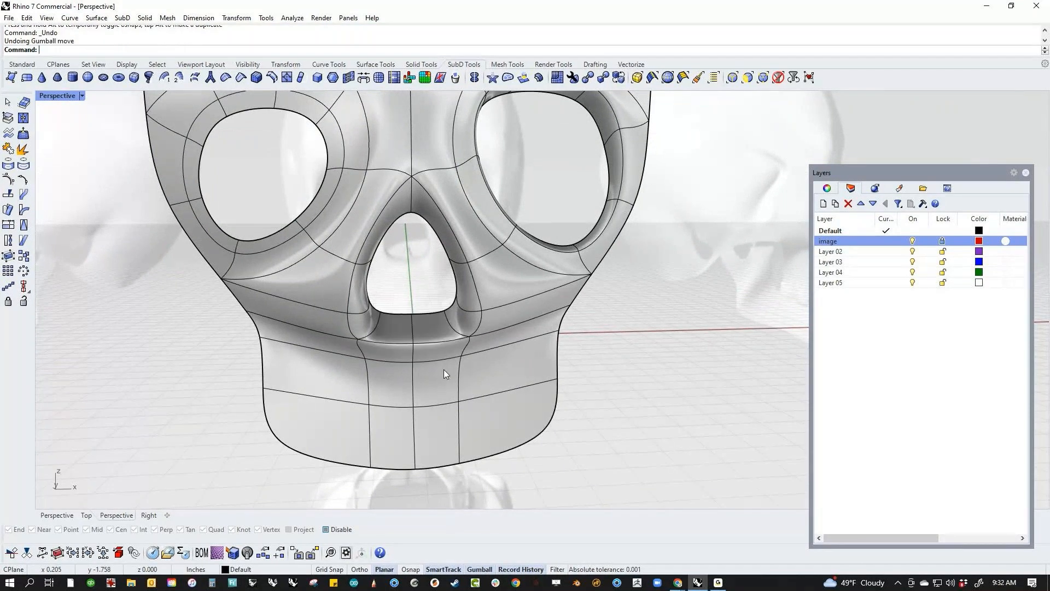
Insert edge loops on both sides of the centre loop below the nose and delete the original centre loop.
left_click(414, 392, "ctrl+shift")
double_click(414, 393, "ctrl+shift")
left_click(272, 77)
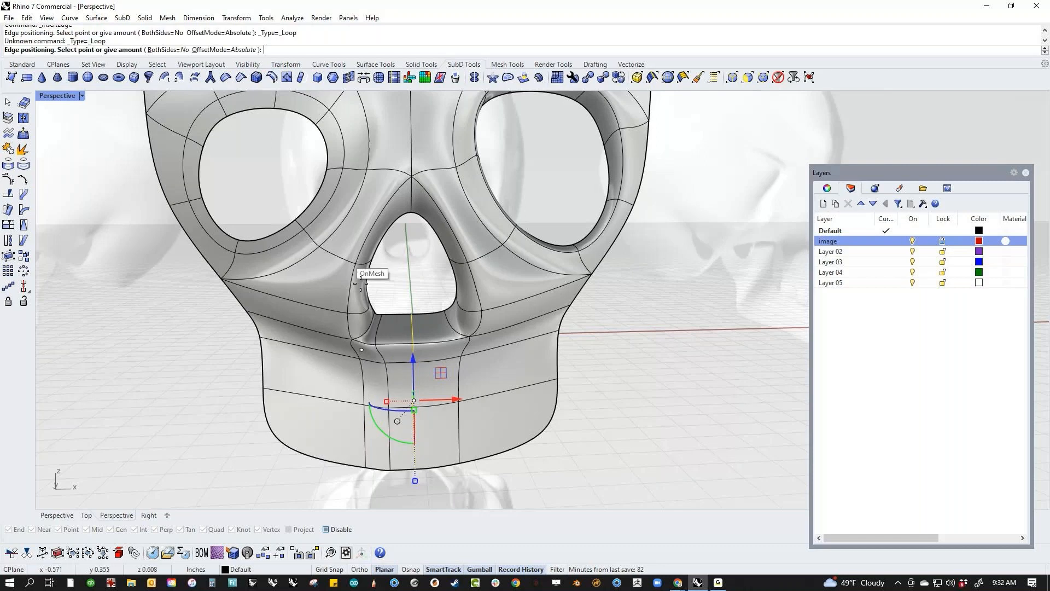
left_click(173, 52)
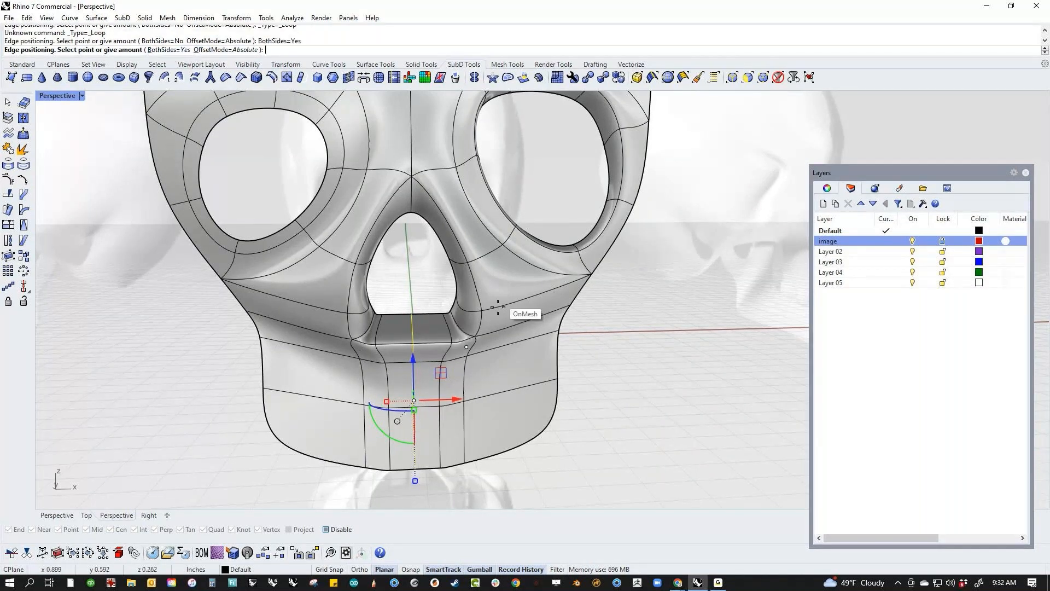
scroll(453, 337, "up", 4)
left_click(415, 335)
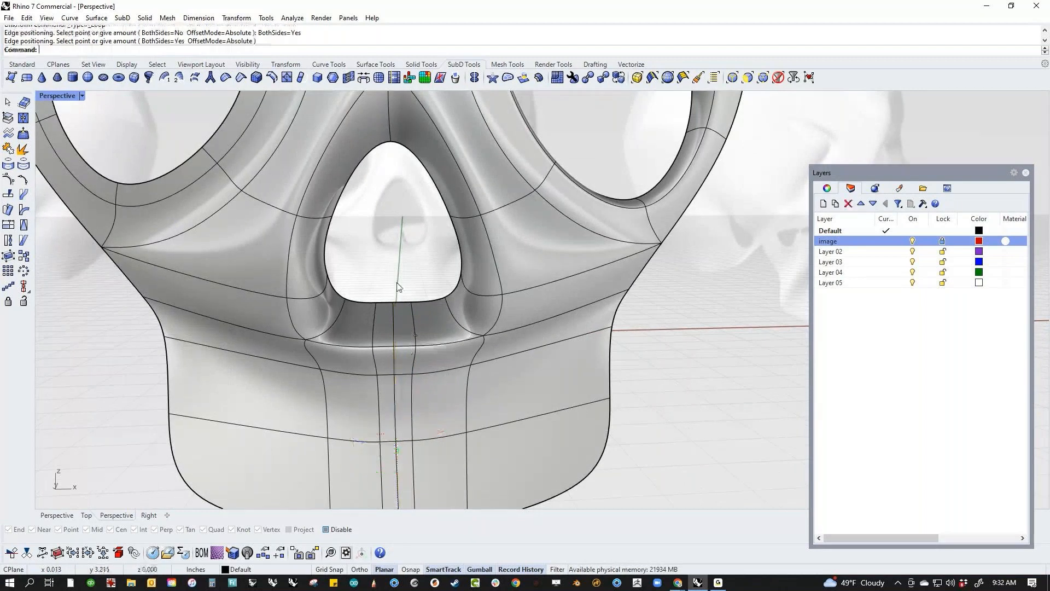
double_click(385, 300)
key("Delete")
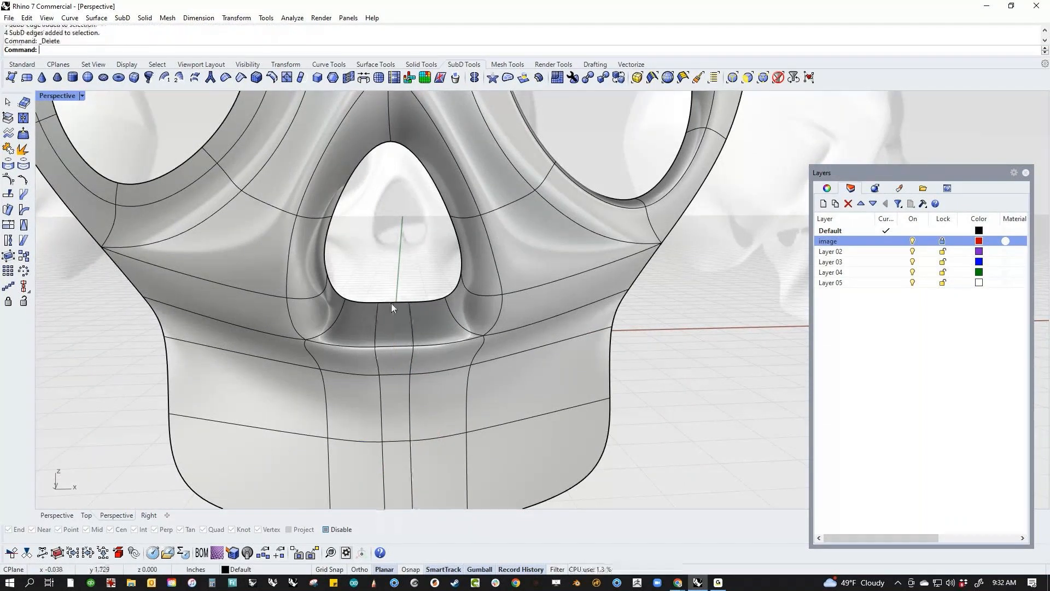
Extrude the narrow centre face on the nose opening's floor upward to form a small block.
left_click(402, 331)
left_click_drag(391, 301, 400, 266)
right_click_drag(402, 265, 352, 352)
key("Escape")
Switch the SubD to flat display and examine the extruded block in the nose opening.
left_click(362, 330)
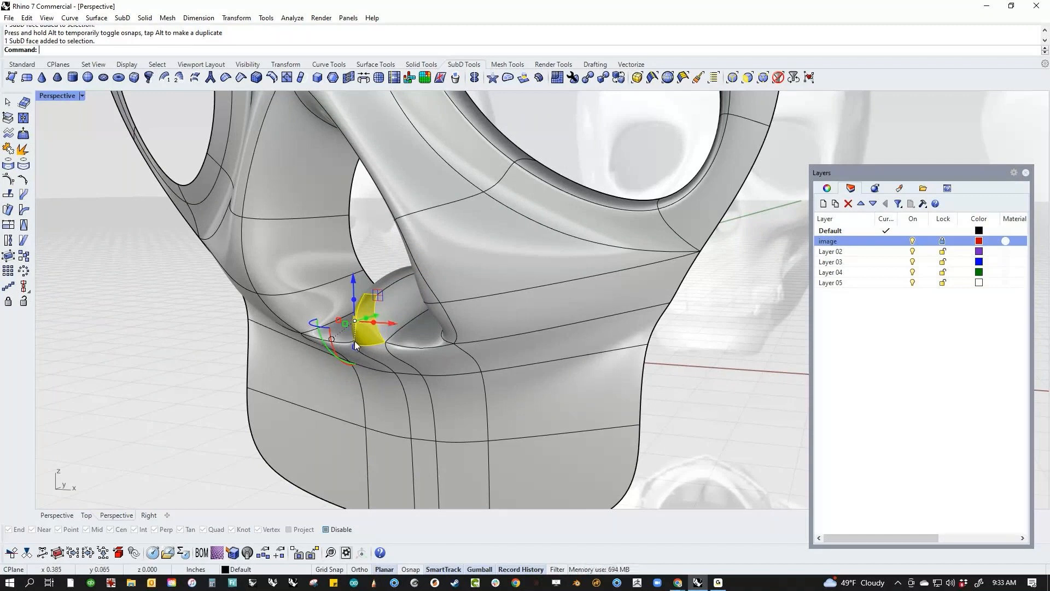
key("Tab")
right_click_drag(351, 363, 514, 365)
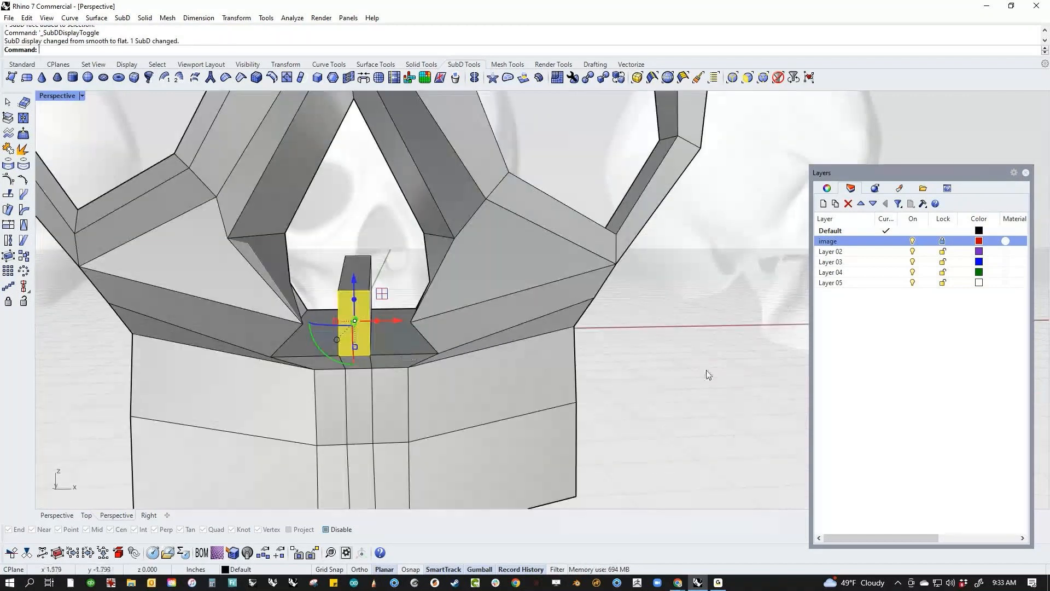
left_click(637, 370)
scroll(636, 370, "down", 3)
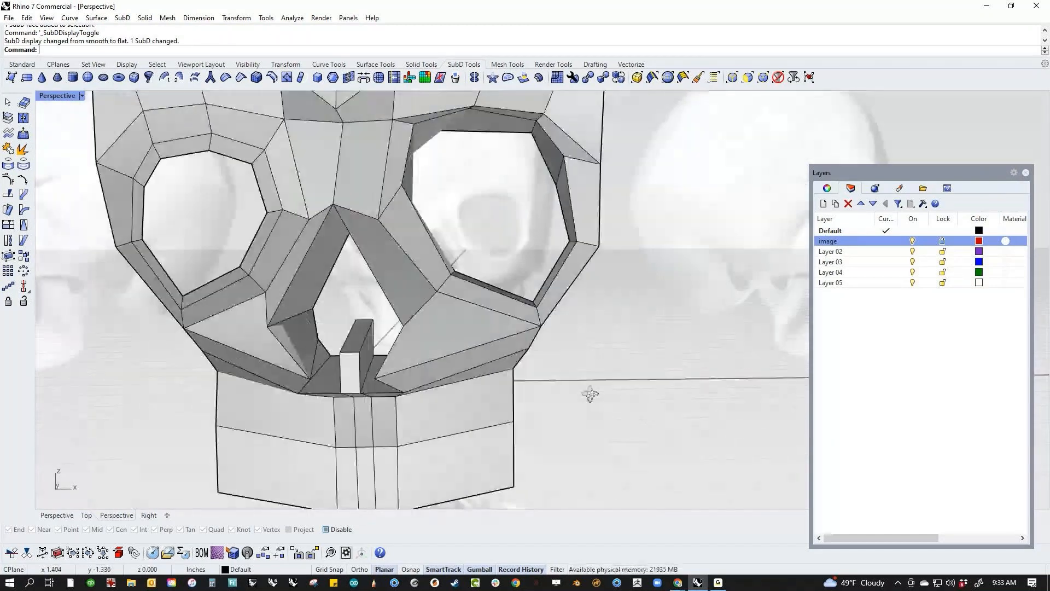
right_click_drag(401, 394, 343, 288)
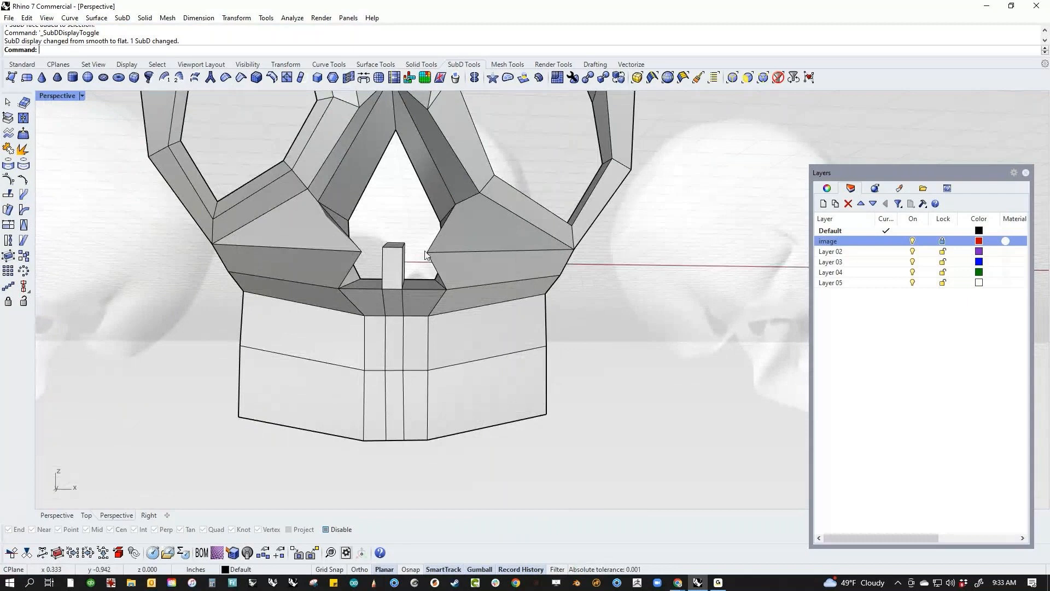
Move the two protruding vertices on either side of the lower nose opening outward, away from the centre block.
left_click(461, 251)
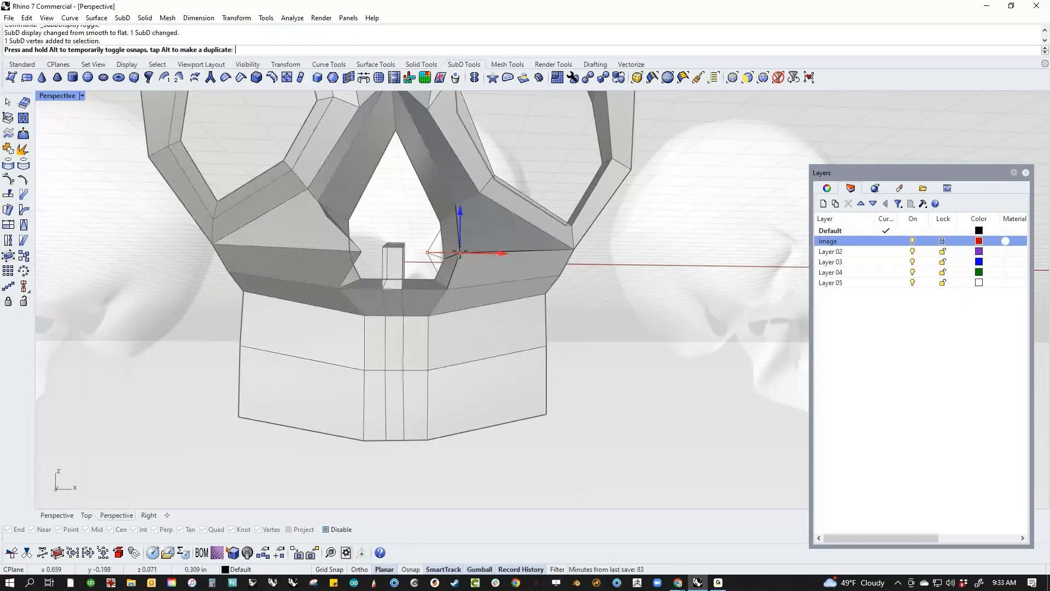
left_click_drag(460, 250, 335, 249)
left_click(362, 251)
left_click(410, 220)
Move the front top edge of the nose block backward so its front face slopes.
right_click_drag(411, 220, 392, 392)
scroll(395, 274, "up", 6)
left_click(307, 356)
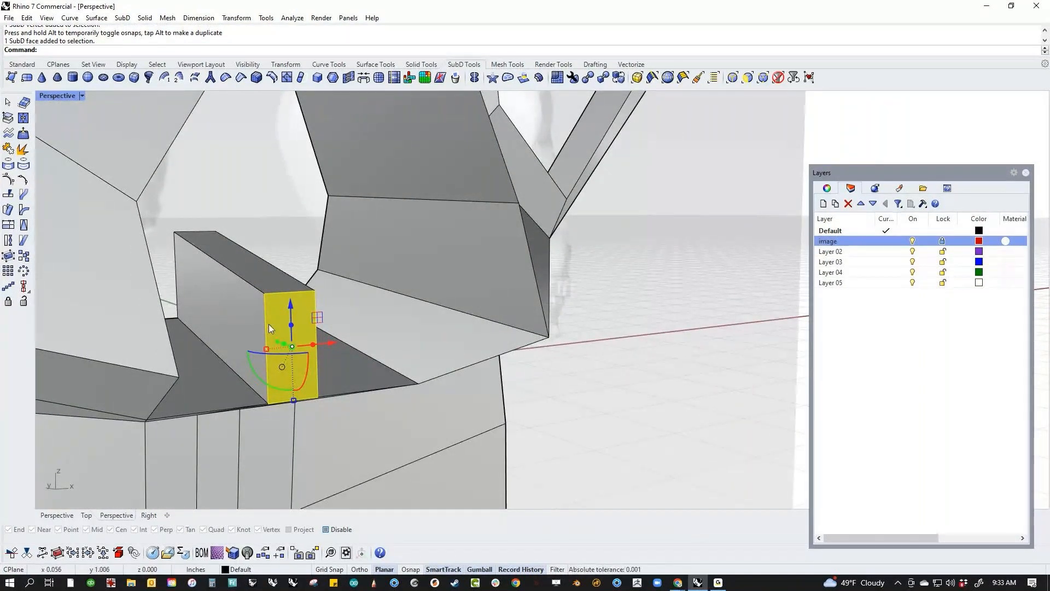
left_click(257, 224)
right_click_drag(258, 224, 299, 294)
left_click(299, 295)
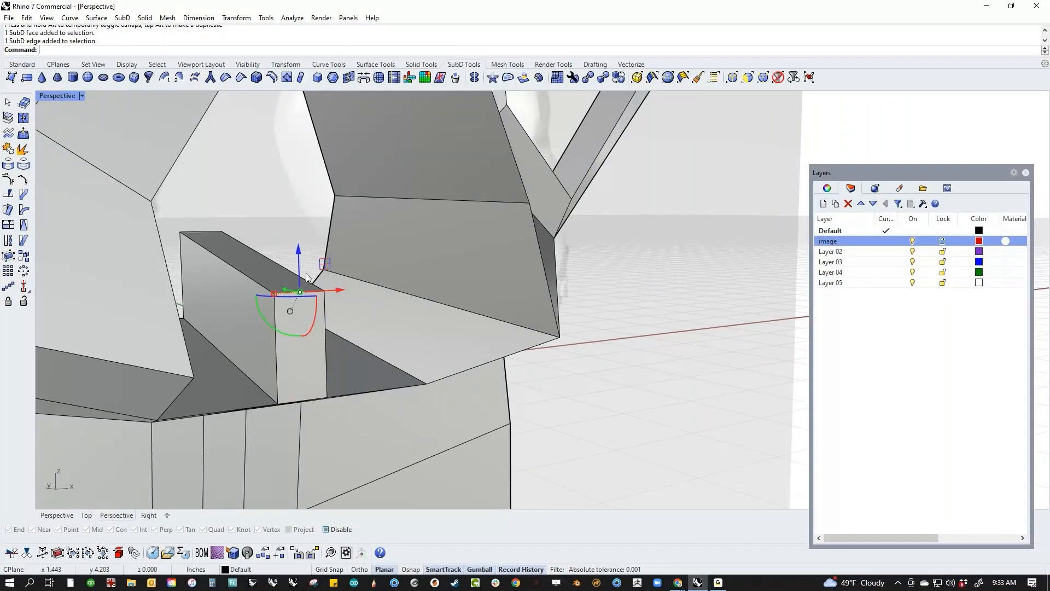
left_click_drag(285, 289, 236, 281)
left_click(284, 230)
Return the SubD to smooth display and check the shape of the nasal spine.
mouse_move(327, 382)
right_mouse_down()
mouse_move(237, 372)
mouse_move(321, 376)
right_mouse_up()
left_click(322, 358, "ctrl+shift")
left_click(322, 243)
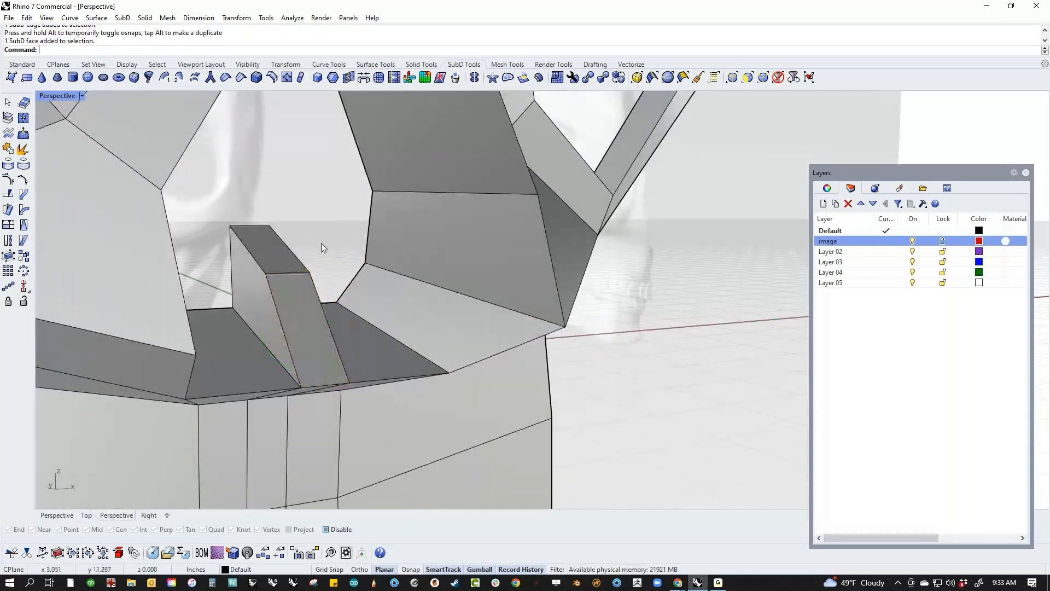
key("Tab")
scroll(317, 296, "down", 6)
right_click_drag(318, 344, 379, 387)
scroll(294, 369, "up", 3)
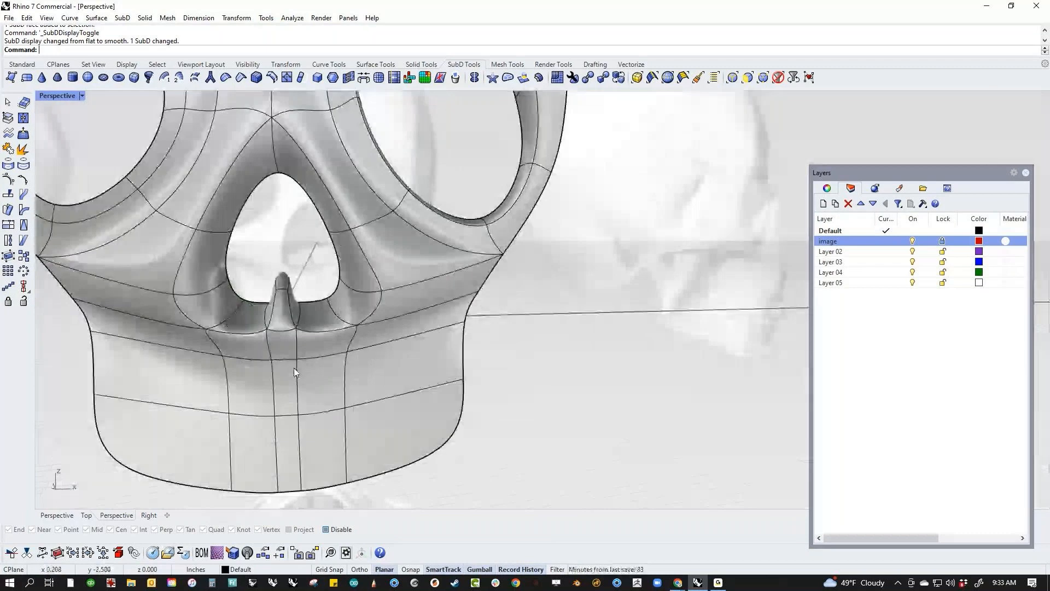
Reposition the brow vertex above the inner corner of the eye socket in a side-on view.
scroll(299, 356, "down", 4)
mouse_move(313, 360)
right_mouse_down()
mouse_move(327, 405)
mouse_move(354, 401)
mouse_move(298, 346)
right_mouse_up()
scroll(274, 218, "up", 4)
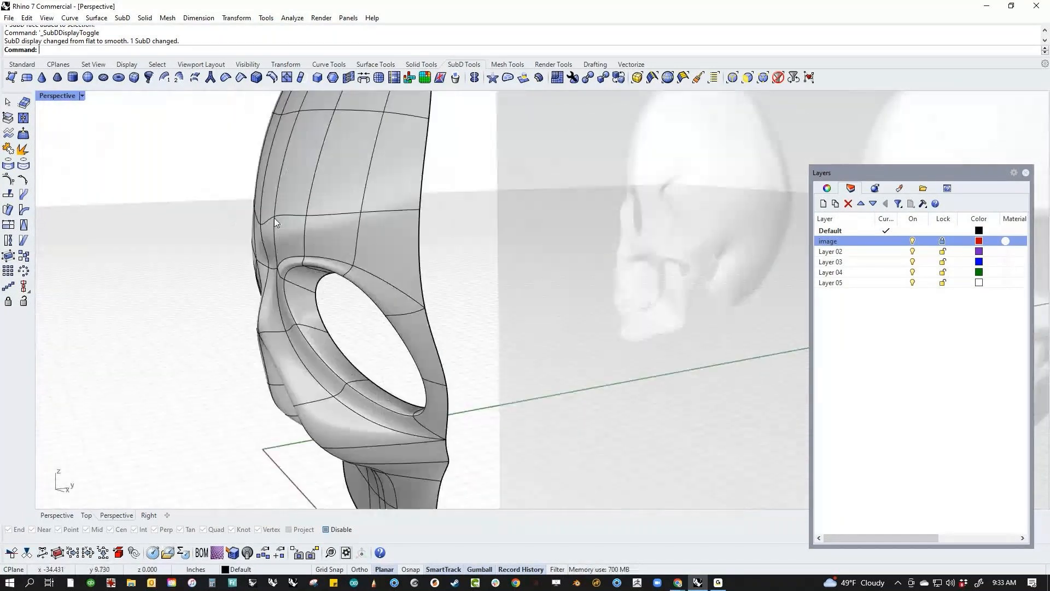
left_click(274, 217)
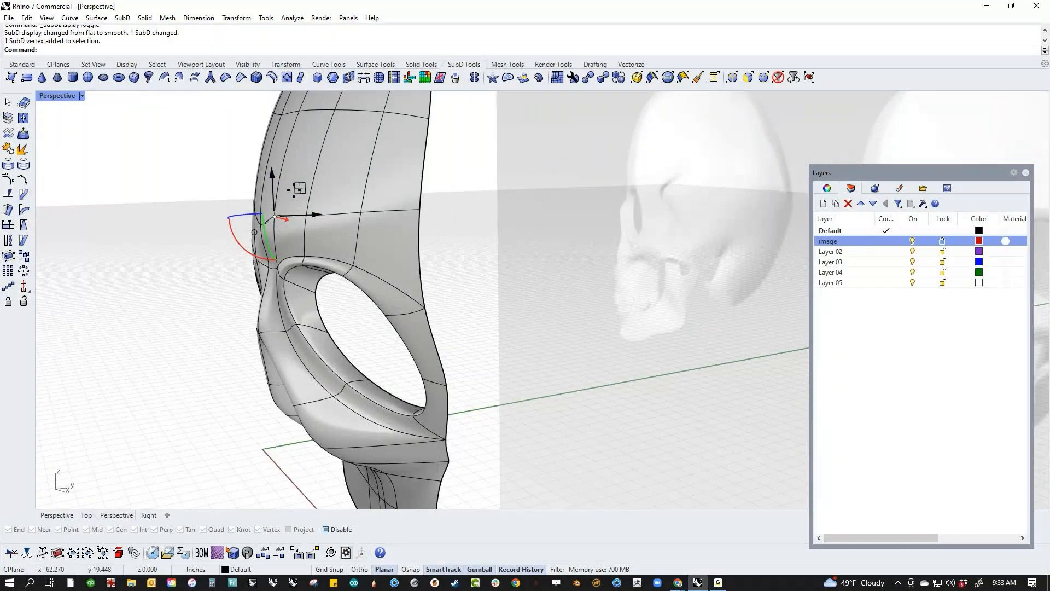
left_click(516, 277)
right_click_drag(372, 253, 423, 335)
scroll(424, 335, "up", 3)
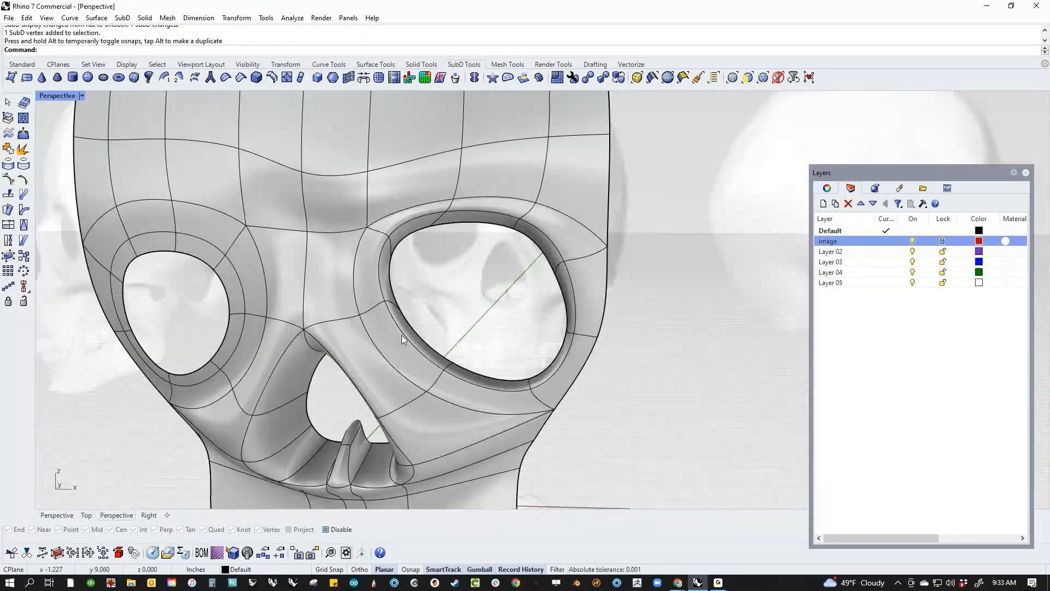
Reposition the vertices along the lower inner rim of the eye socket to refine the cheek contour.
scroll(401, 334, "up", 3)
left_click(362, 324)
left_click_drag(362, 323, 354, 332)
right_click_drag(444, 336, 363, 343)
left_click_drag(394, 327, 388, 328)
right_click_drag(434, 331, 534, 356)
left_click(520, 361)
left_click_drag(534, 356, 520, 361)
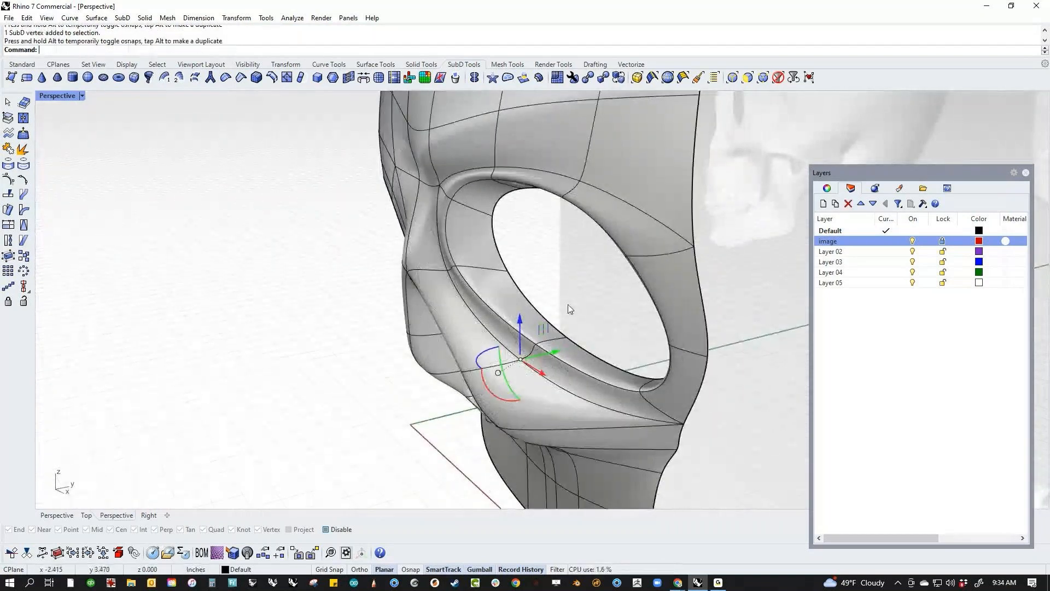
left_click(567, 304)
scroll(568, 304, "down", 5)
right_click_drag(550, 316, 422, 363)
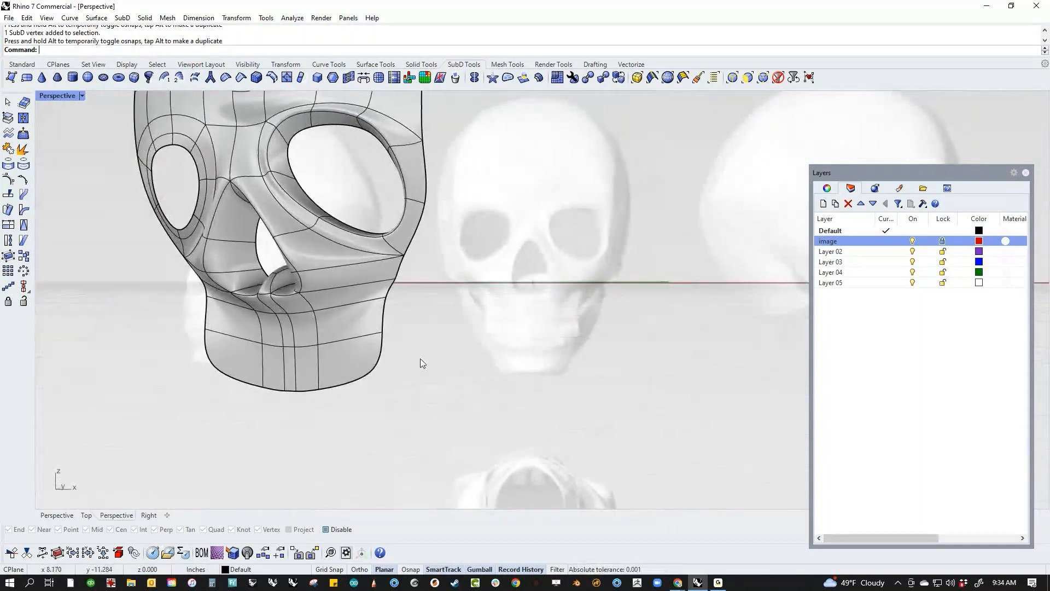
Switch to the Front view in Wireframe display and frame the jaw over the reference image.
key("ctrl+F2")
middle_click(544, 402)
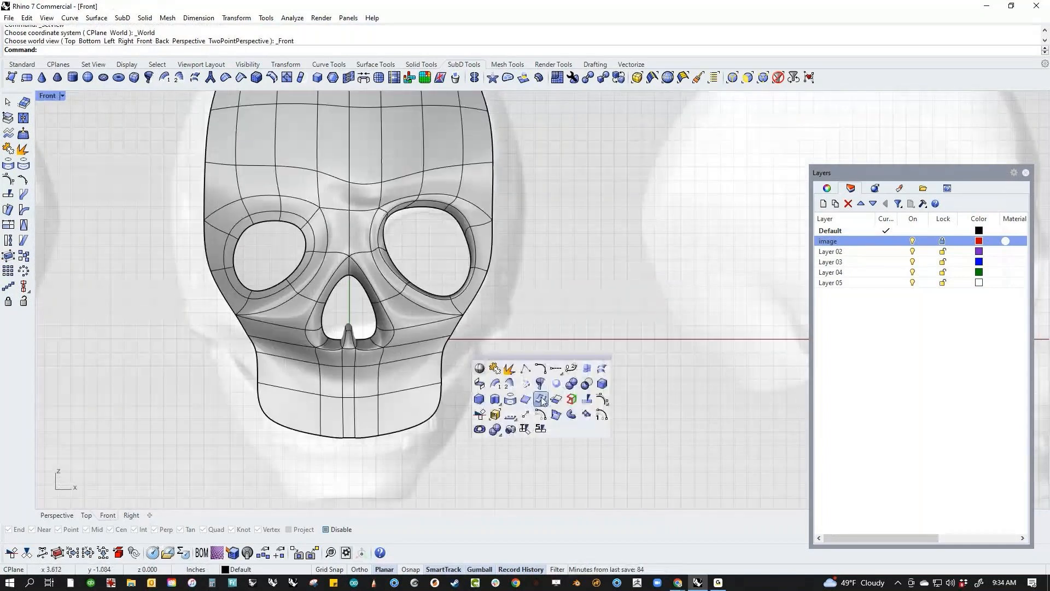
left_click(509, 383)
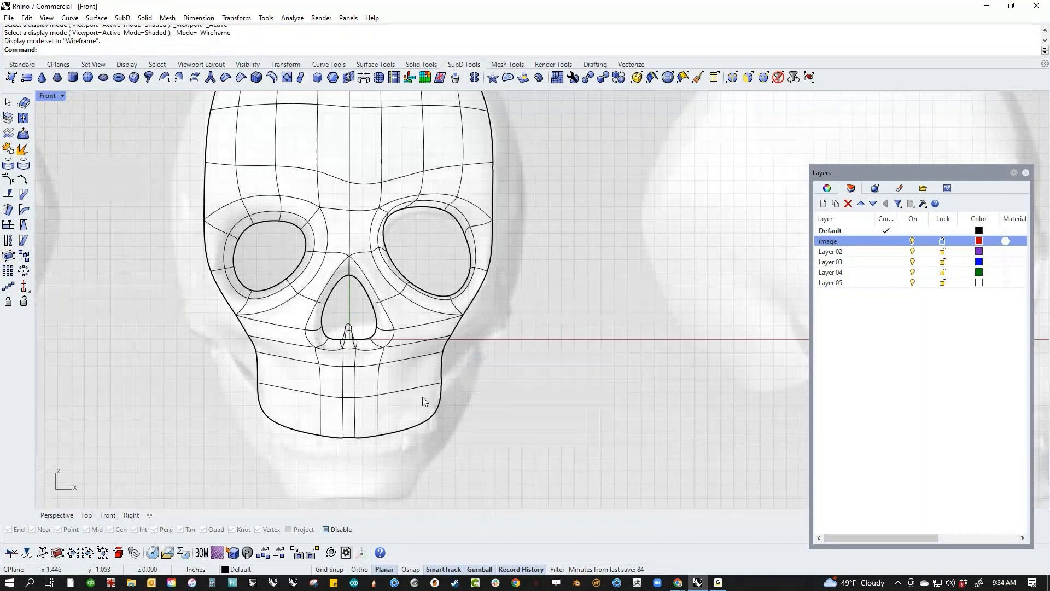
scroll(425, 398, "up", 3)
right_click_drag(405, 394, 460, 373)
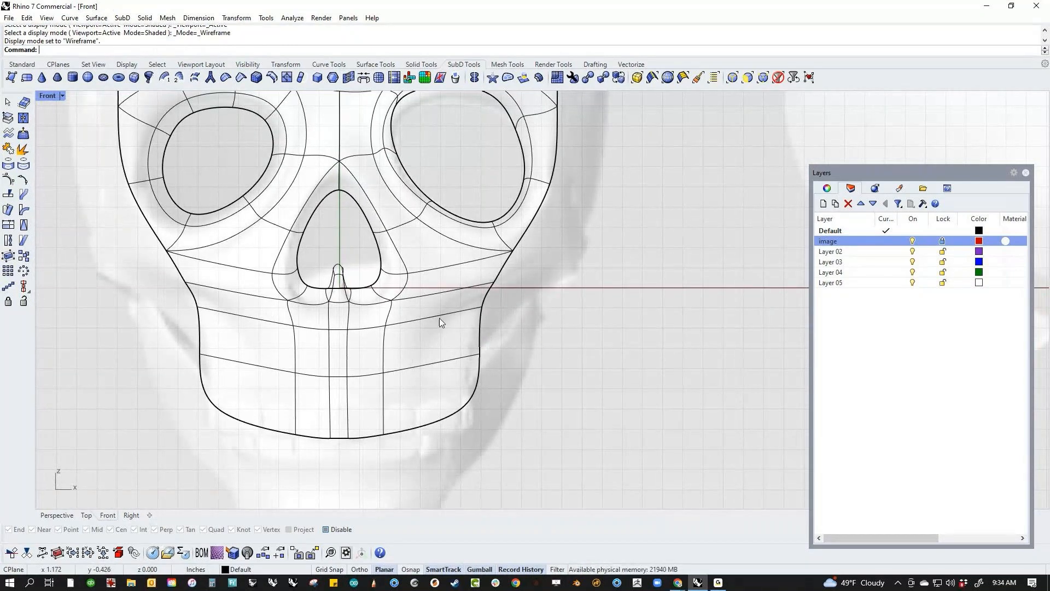
left_click(347, 353, "ctrl+shift")
left_click(383, 364, "ctrl+shift")
left_click(479, 325, "ctrl+shift")
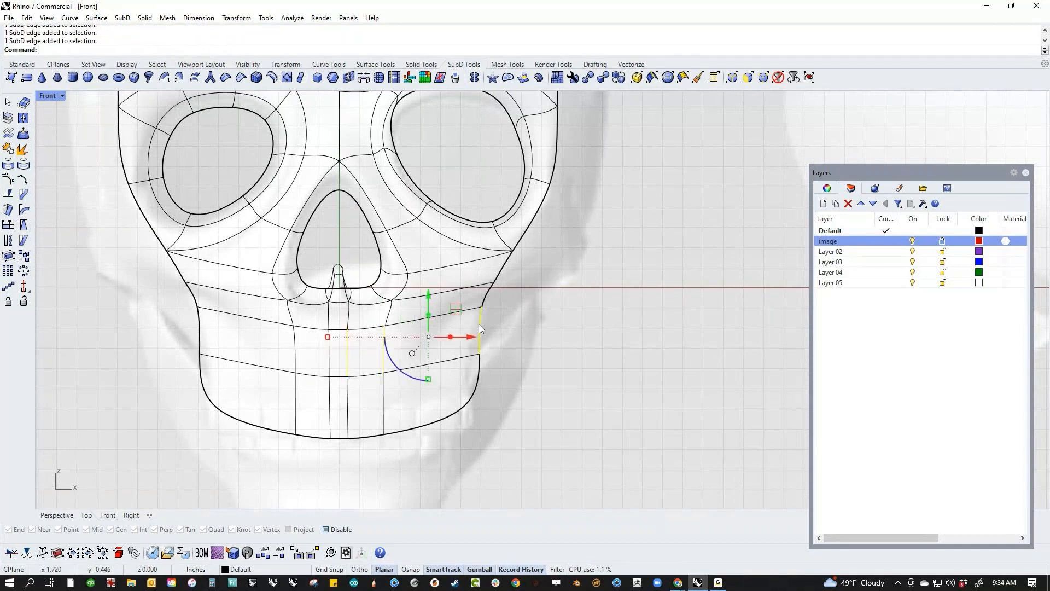
left_click(518, 332)
Insert a vertical edge on one side of the upper jaw, from the bottom rim up to the second horizontal edge below the cheek.
scroll(473, 300, "up", 2)
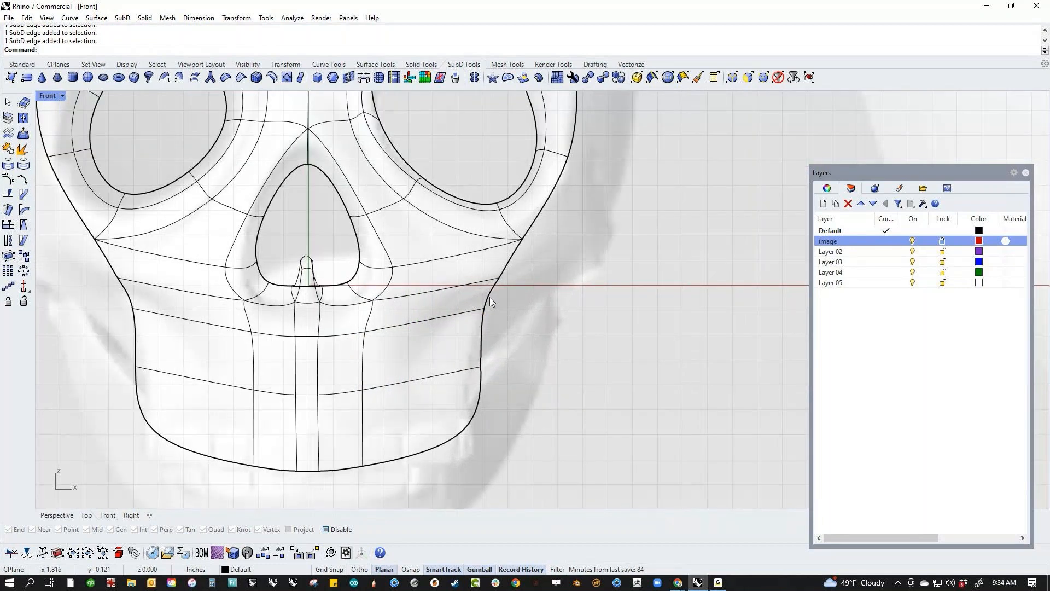
left_click(288, 77)
left_click(421, 453)
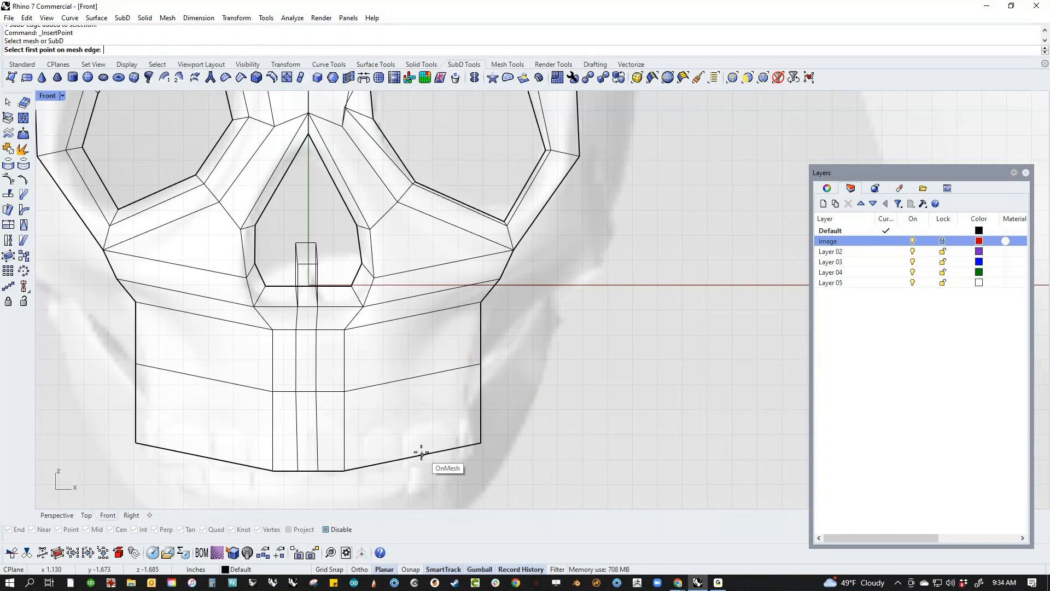
left_click(397, 460)
left_click(400, 380)
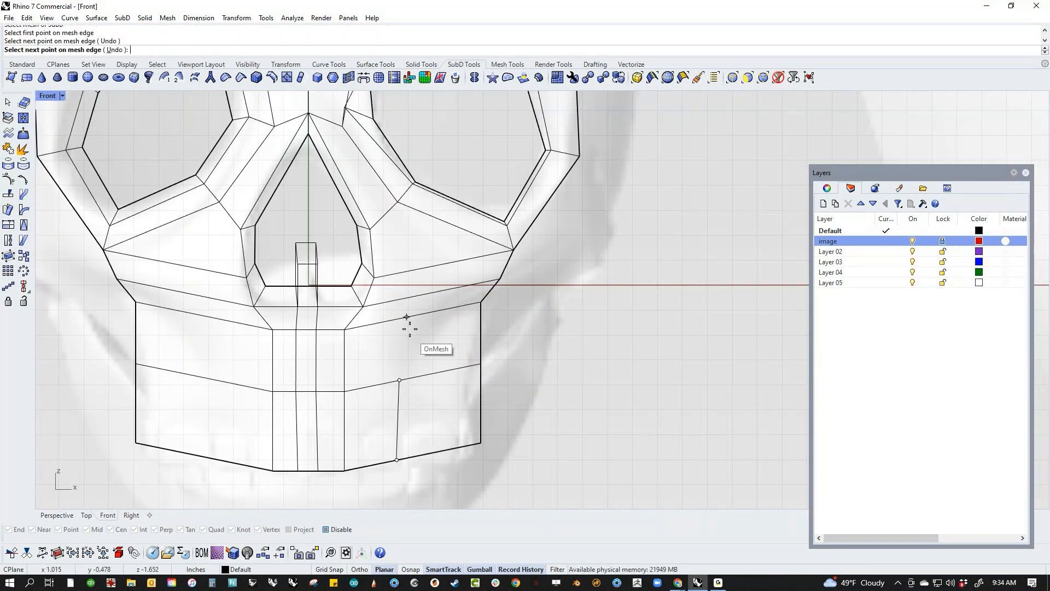
left_click(415, 314)
left_click(435, 292)
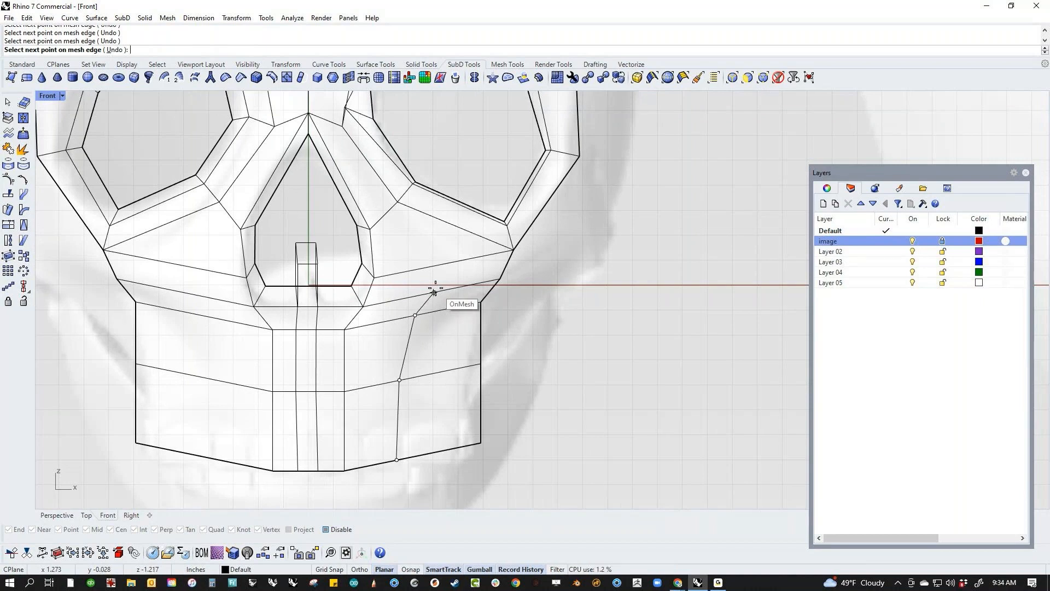
key("Return")
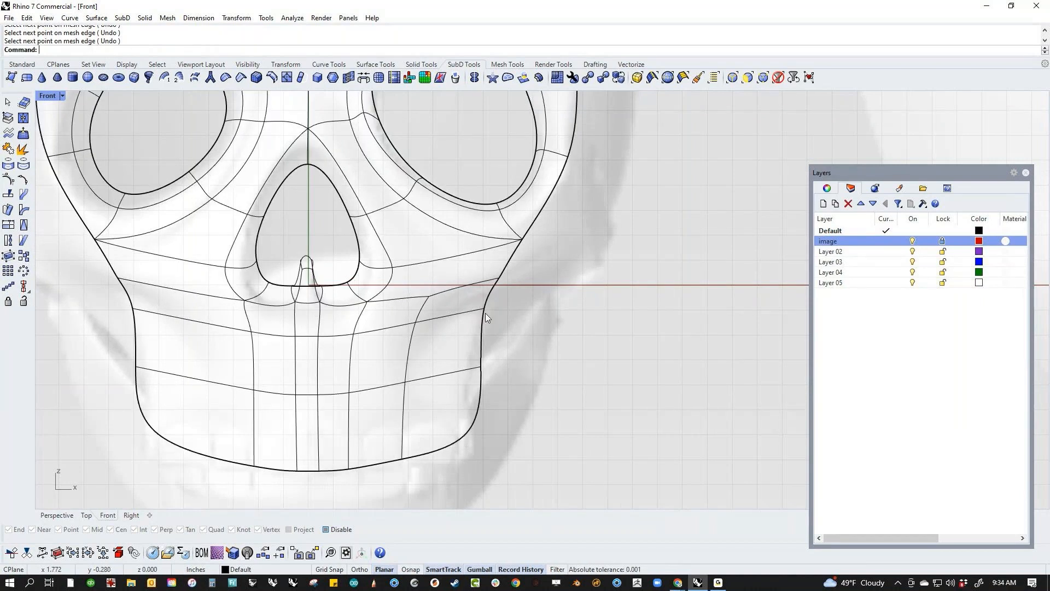
Insert a second vertical edge just outside the new one, from the jaw's bottom rim up to the same upper edge.
key("Return")
left_click(427, 453)
left_click(421, 456)
left_click(420, 375)
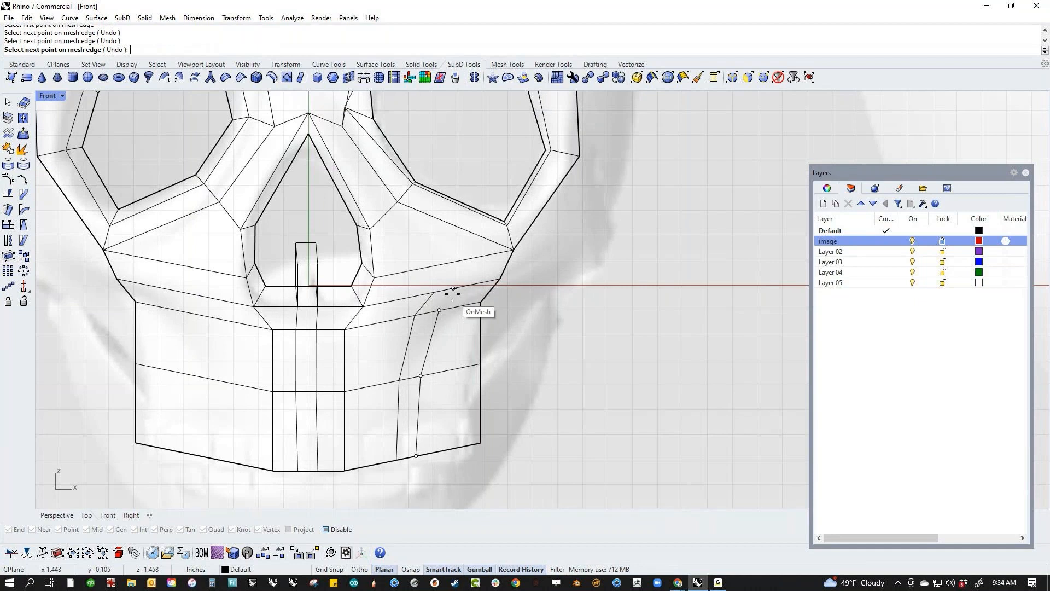
left_click(457, 289)
key("Return")
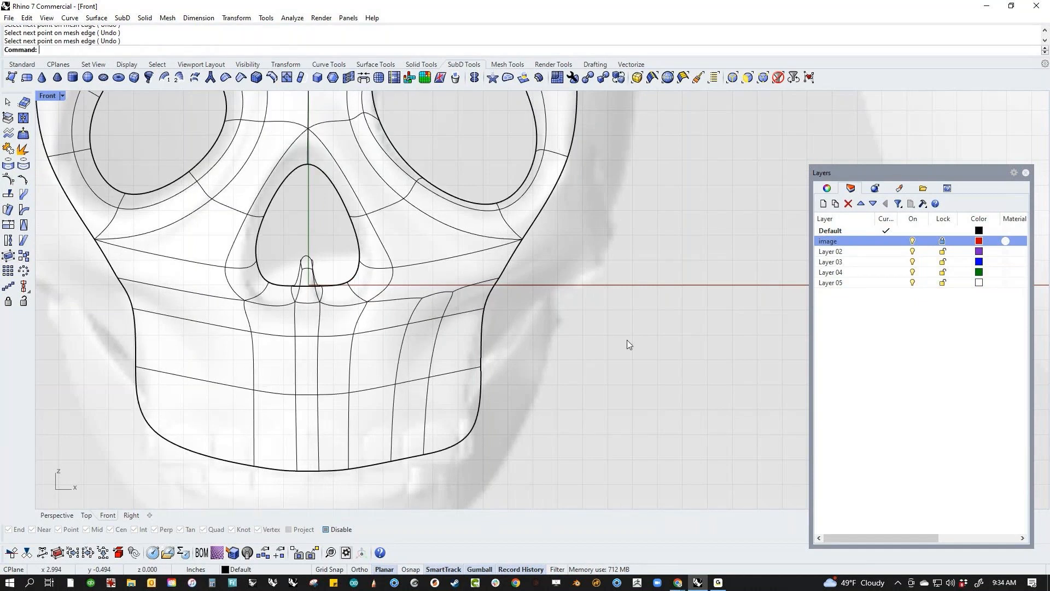
right_click_drag(520, 347, 500, 362)
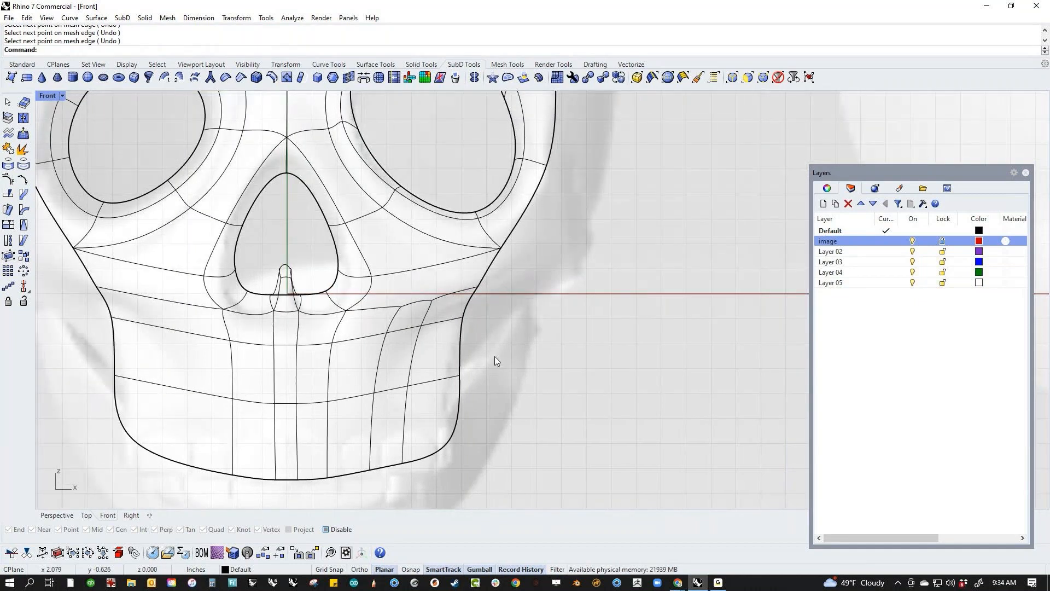
Display the jaw's flat control mesh as a wireframe in the Front view, framed over the reference image.
key("ctrl+F4")
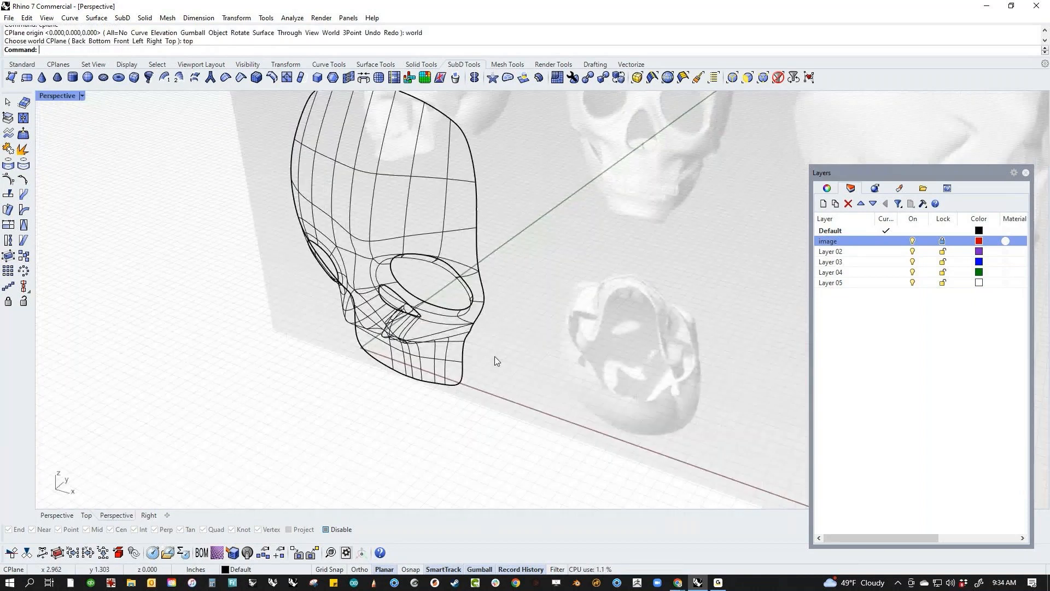
key("ctrl+alt+s")
scroll(494, 356, "up", 5)
right_click_drag(494, 356, 456, 361)
key("ctrl+F2")
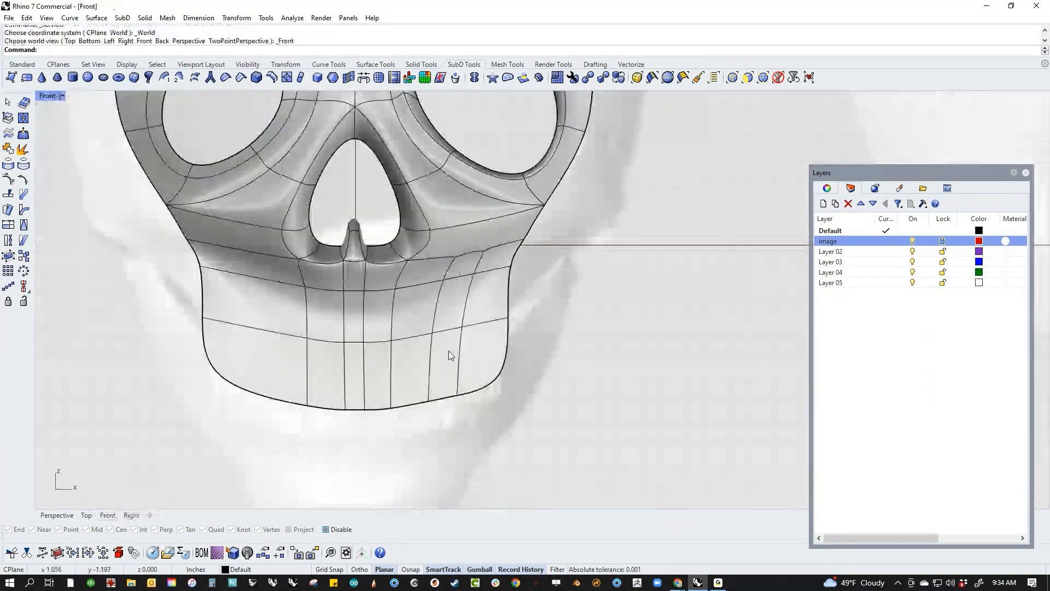
key("Tab")
middle_click(448, 358)
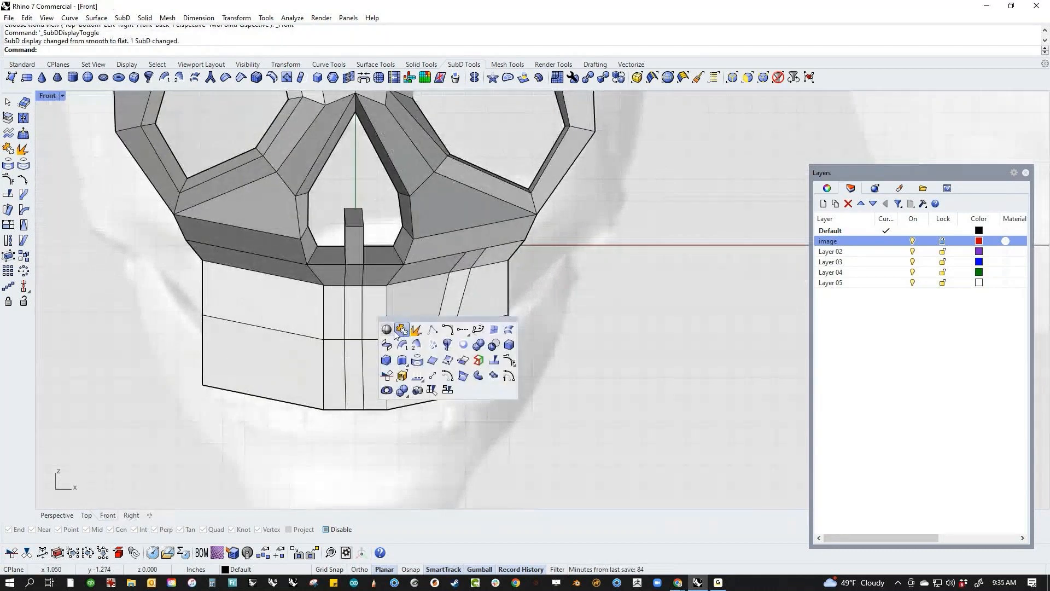
left_click(402, 336)
scroll(452, 283, "up", 2)
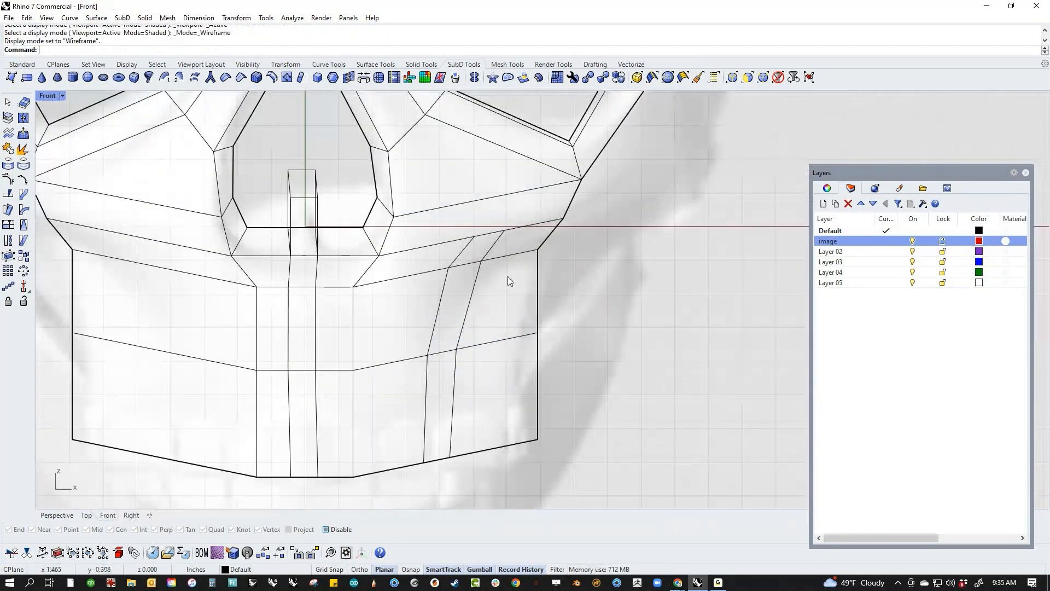
Shift the upper ends of the two inserted jaw edges outward, along with the outer edge's vertex just below them.
mouse_move(516, 238)
left_mouse_down("ctrl+shift")
mouse_move(524, 214)
mouse_move(512, 229)
left_mouse_up("ctrl+shift")
key("Escape")
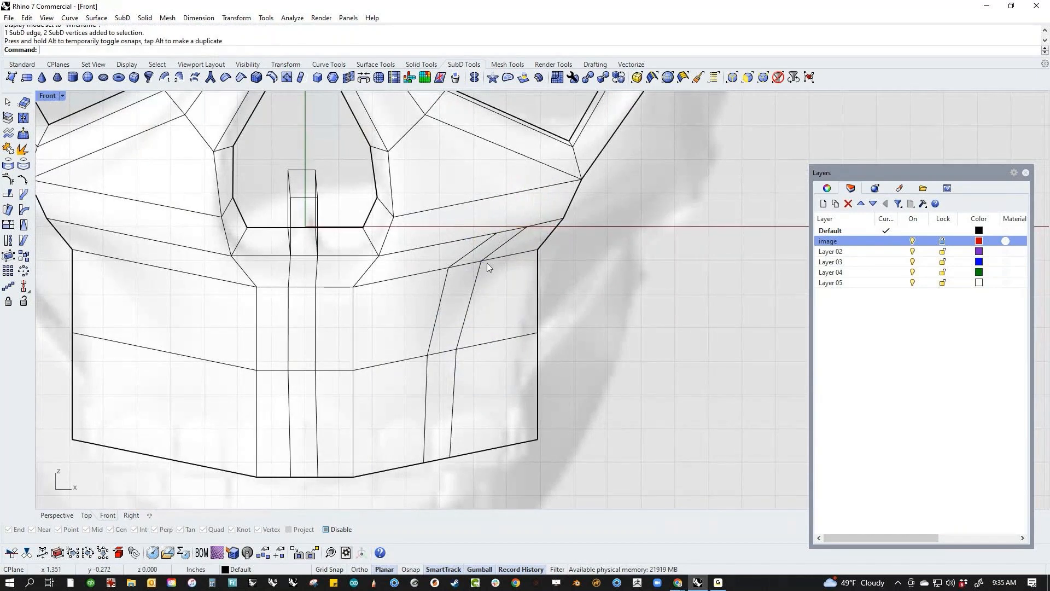
left_click(477, 261, "ctrl+shift")
left_click_drag(477, 261, 491, 261)
key("Escape")
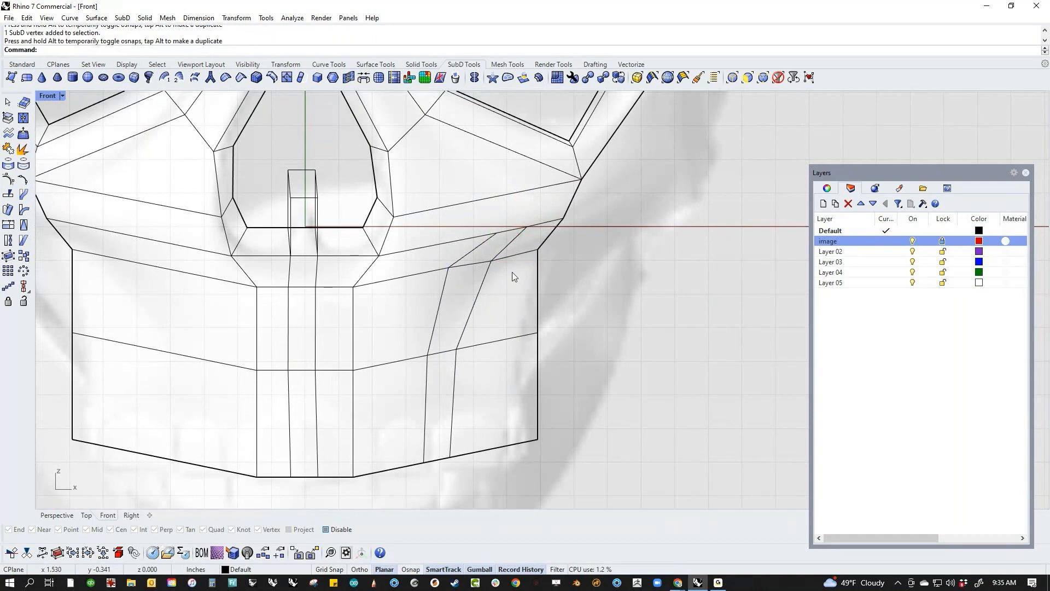
Move the jaw faces outside the inserted edges in depth in Perspective, and show the model shaded.
left_click(513, 316, "ctrl+shift")
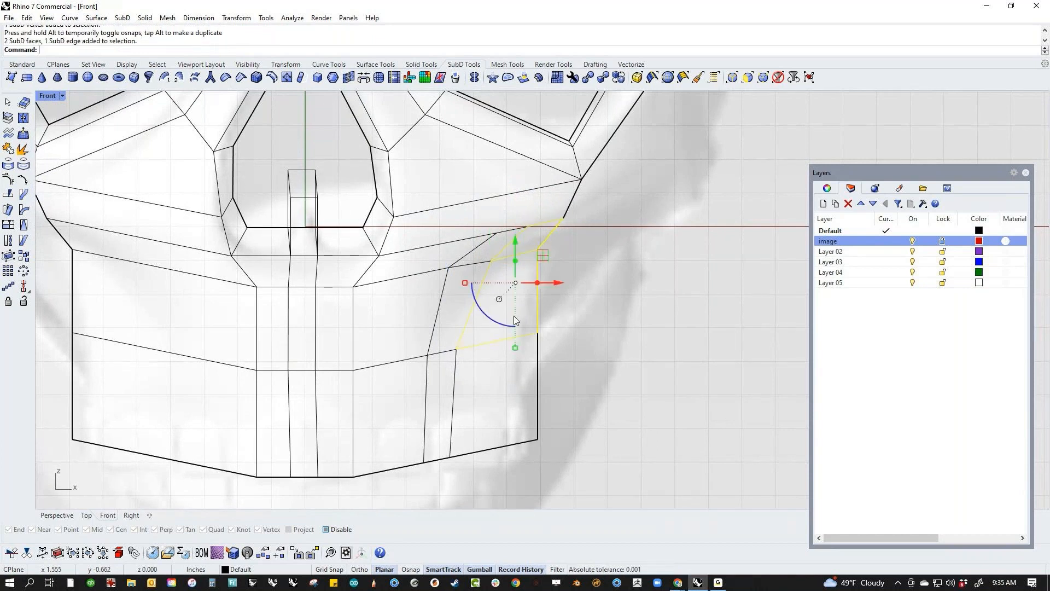
left_click(516, 396, "ctrl+shift")
right_click_drag(592, 415, 490, 429)
key("ctrl+F4")
left_click_drag(418, 378, 471, 367)
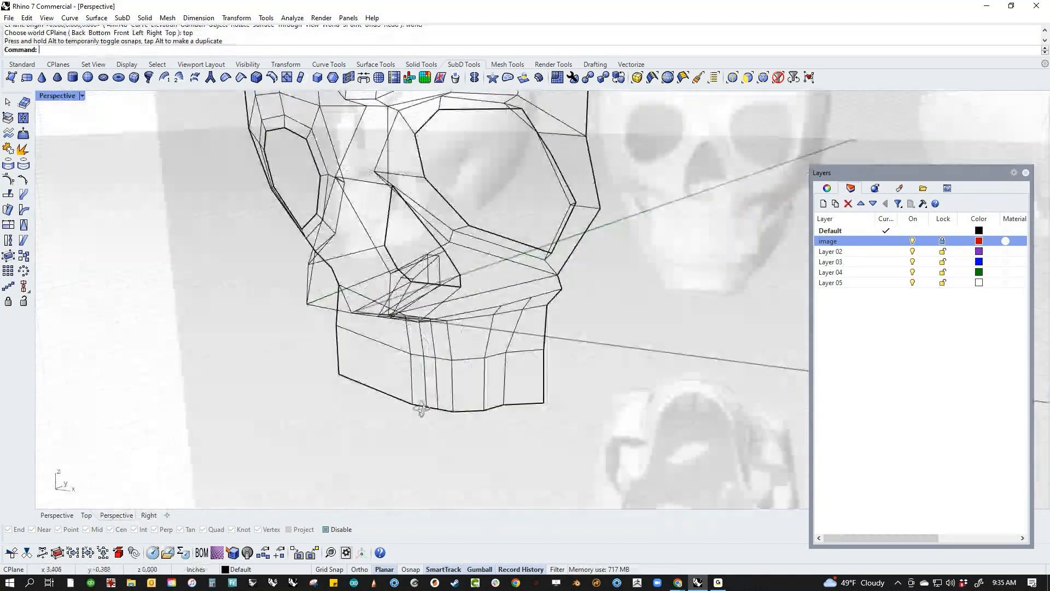
right_click_drag(421, 408, 485, 392)
middle_click(428, 373)
left_click(420, 369)
mouse_move(420, 377)
right_mouse_down()
mouse_move(368, 403)
mouse_move(420, 408)
right_mouse_up()
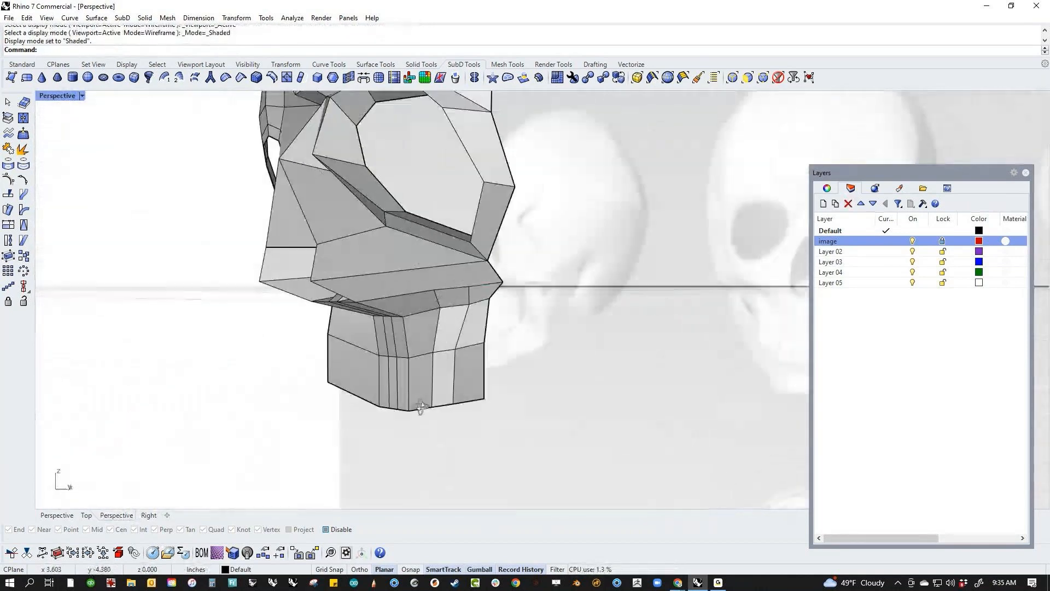
Pull a vertex on the upper jaw's horizontal edge forward and return the SubD to smooth display.
scroll(451, 308, "up", 5)
right_click_drag(451, 308, 404, 314)
left_click(401, 311, "ctrl+shift")
left_click_drag(406, 313, 384, 320)
left_click(244, 414)
right_click_drag(244, 414, 385, 396)
key("Tab")
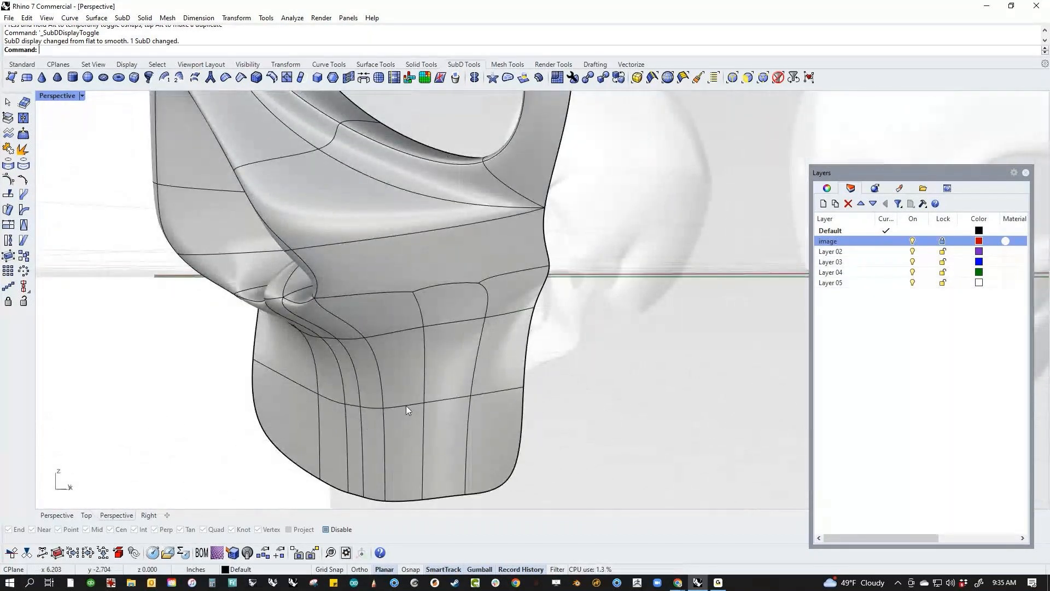
Pull the front segments of the jaw's middle horizontal edge forward, including a further adjustment to the adjacent part of that edge.
left_click(372, 405, "ctrl+shift")
scroll(355, 410, "up", 3)
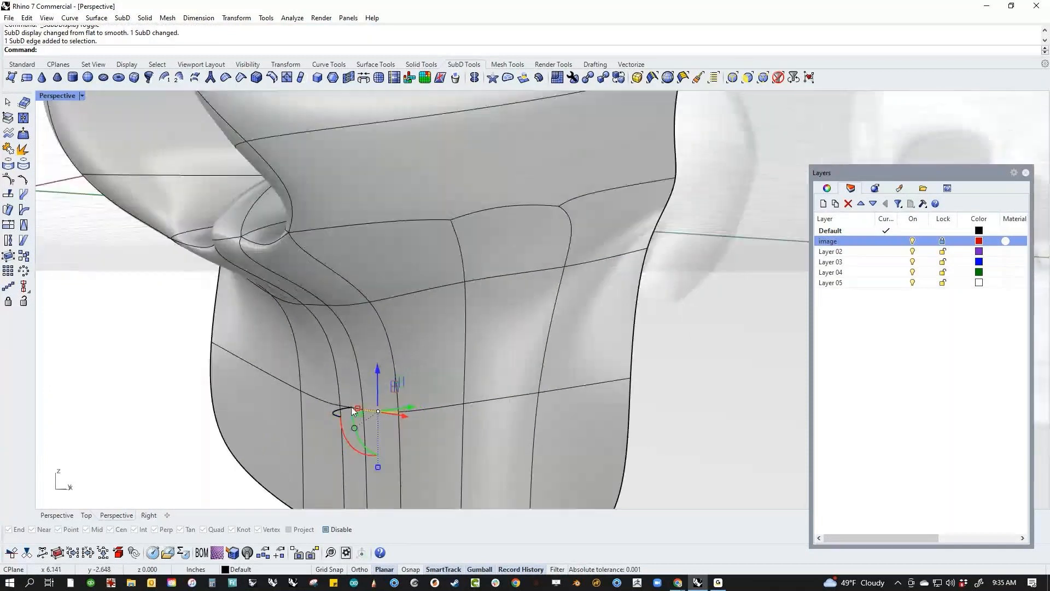
left_click(348, 408, "ctrl+shift")
scroll(358, 408, "down", 5)
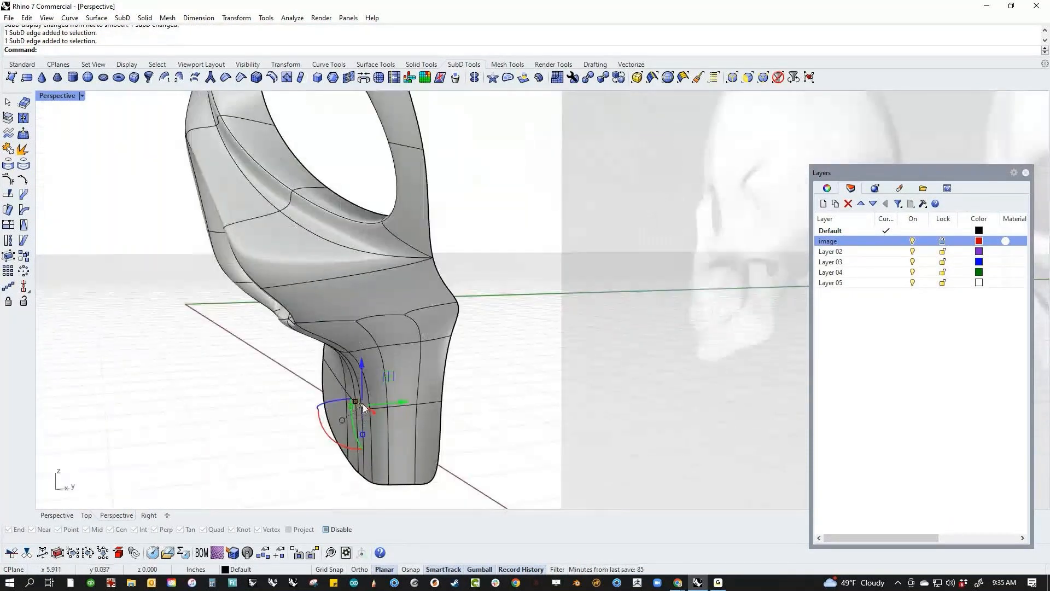
left_click_drag(399, 402, 206, 450)
left_click(382, 407, "ctrl+shift")
mouse_move(384, 410)
left_mouse_down()
mouse_move(407, 408)
mouse_move(372, 415)
left_mouse_up()
left_click(268, 430)
right_click_drag(268, 429, 382, 396)
Reposition the front vertices on the horizontal edge below the nose in depth to round out the upper jaw.
right_click_drag(565, 408, 327, 309)
left_click(326, 309)
left_click_drag(363, 310, 274, 326)
left_click(143, 351)
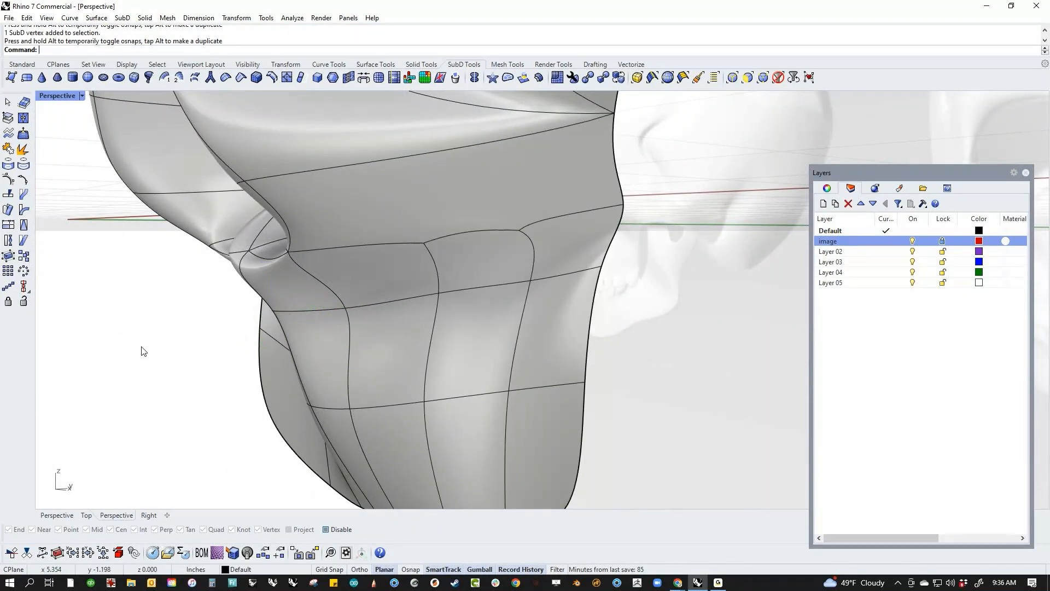
left_click(349, 308)
left_click_drag(371, 309, 174, 366)
left_click(174, 366)
scroll(471, 335, "down", 5)
right_click_drag(472, 336, 564, 323)
scroll(563, 324, "up", 2)
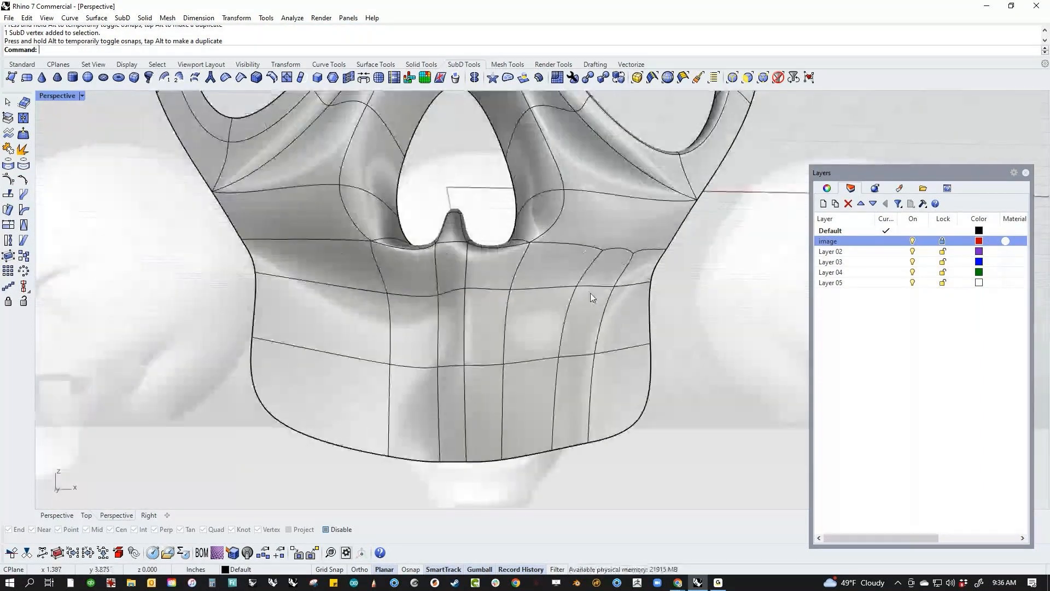
Adjust the inserted edges' vertices on the two horizontal jaw edges and the bottom rim to narrow the crease between them.
left_click(576, 286)
left_click_drag(576, 286, 612, 290)
left_click(700, 337)
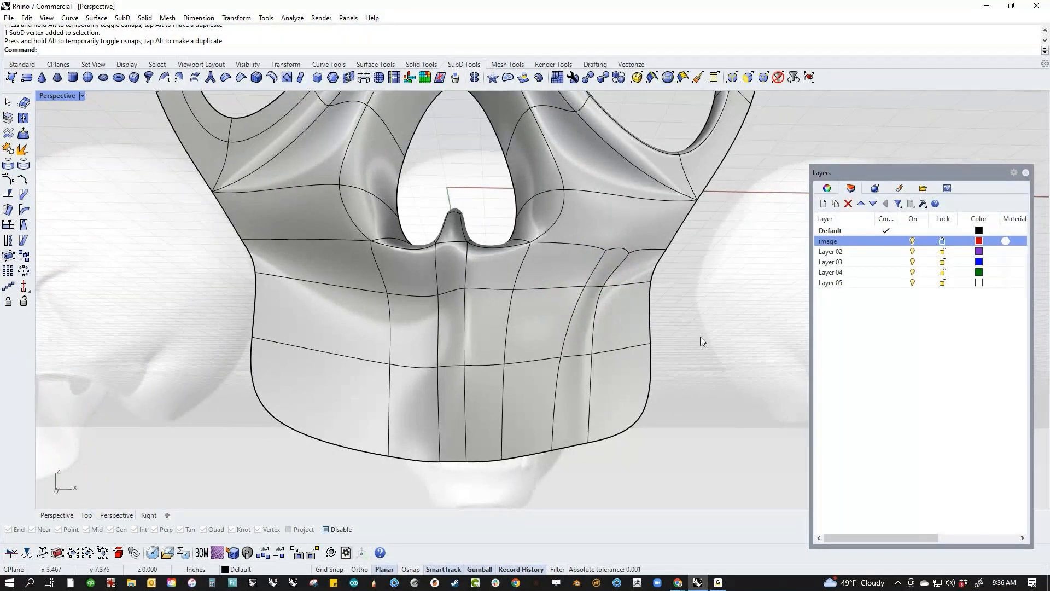
left_click(592, 355, "ctrl+shift")
left_click_drag(593, 355, 590, 356)
left_click(676, 386)
left_click_drag(569, 472, 606, 449, "ctrl+shift")
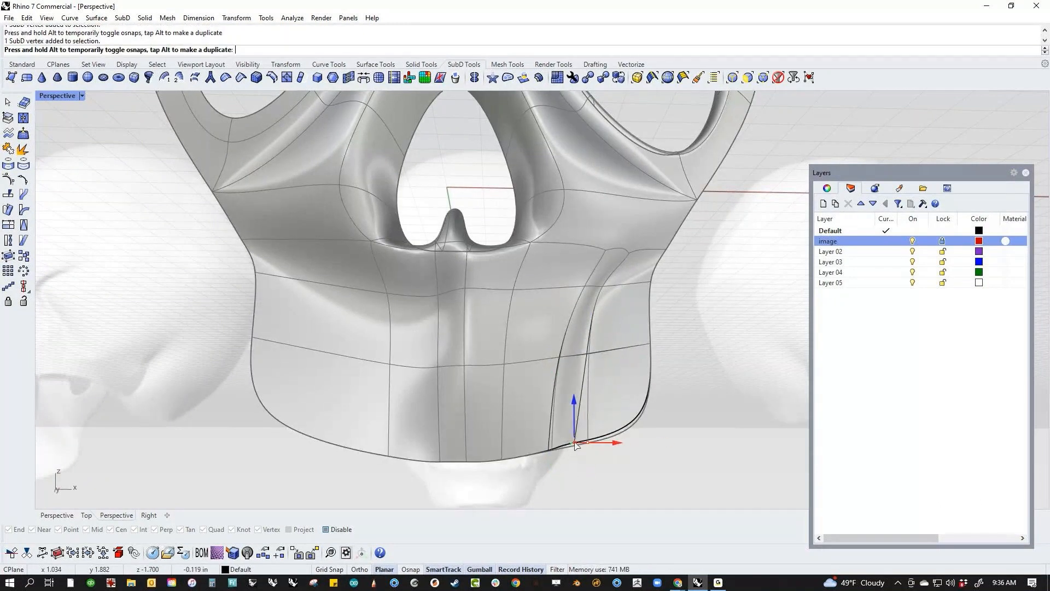
left_click(637, 467)
Examine the reshaped jaw and nose area against the whole skull from several distances and angles.
right_click_drag(636, 464, 548, 414)
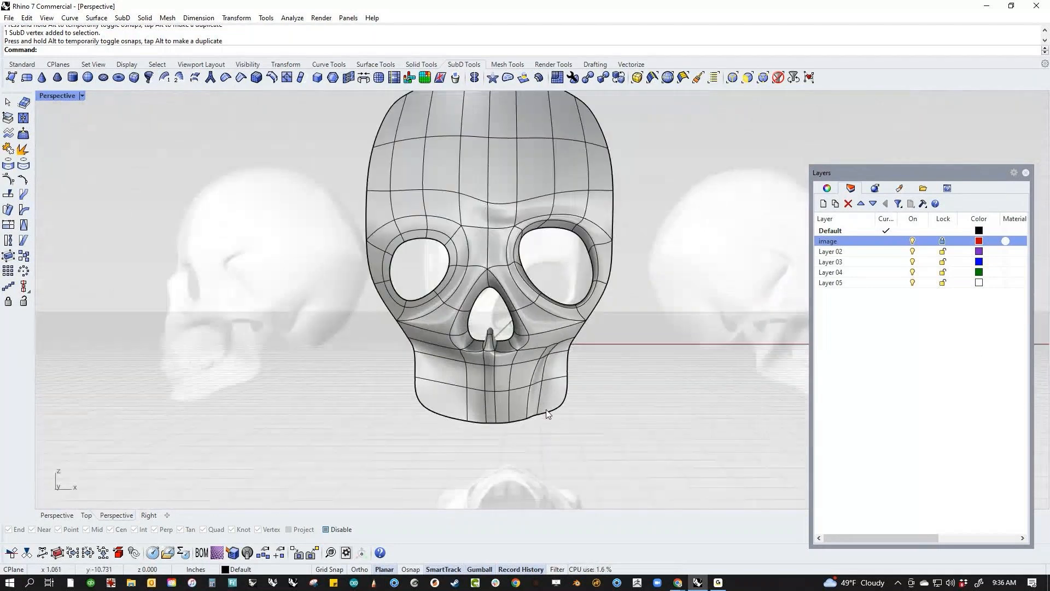
scroll(548, 414, "up", 2)
scroll(465, 431, "up", 3)
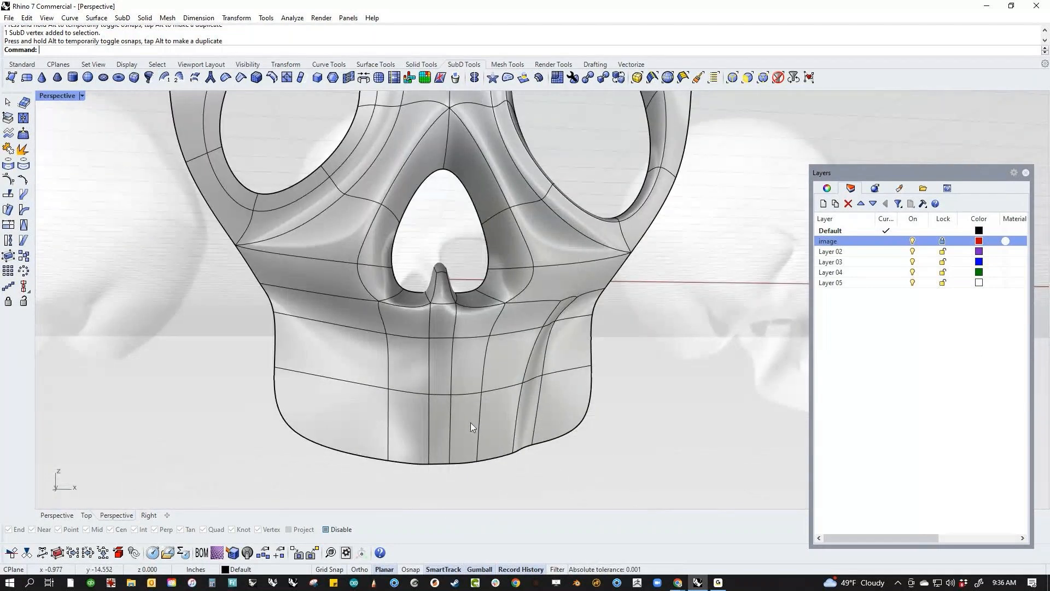
mouse_move(487, 405)
right_mouse_down()
mouse_move(465, 399)
mouse_move(471, 412)
right_mouse_up()
scroll(443, 411, "up", 4)
scroll(443, 366, "down", 4)
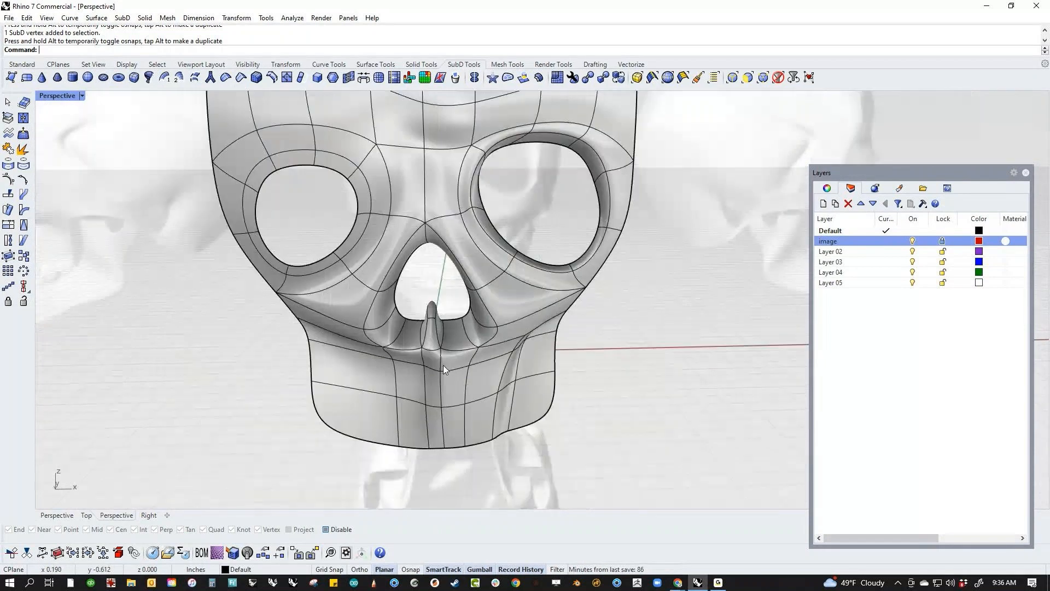
scroll(443, 366, "down", 5)
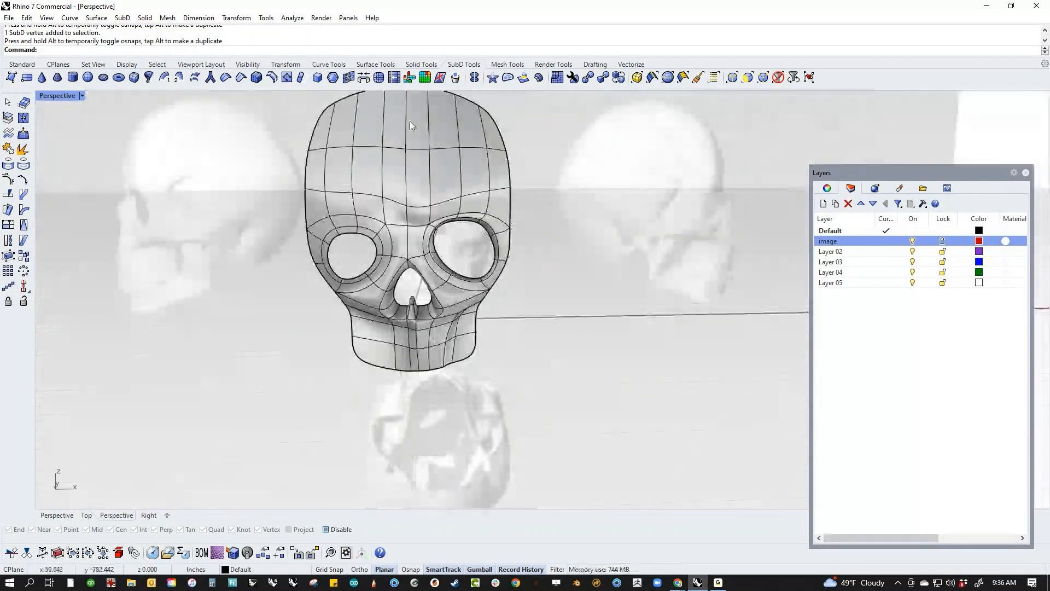
scroll(395, 323, "up", 6)
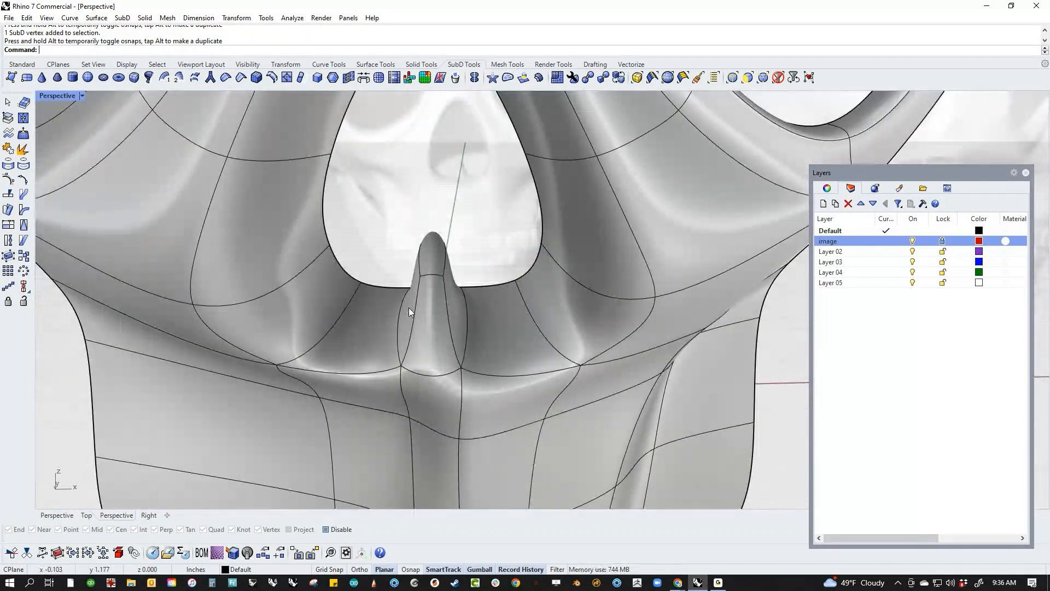
Insert a vertical centre edge from the top of the nasal spine down through the jaw to its bottom rim.
left_click(287, 78)
left_click(418, 283)
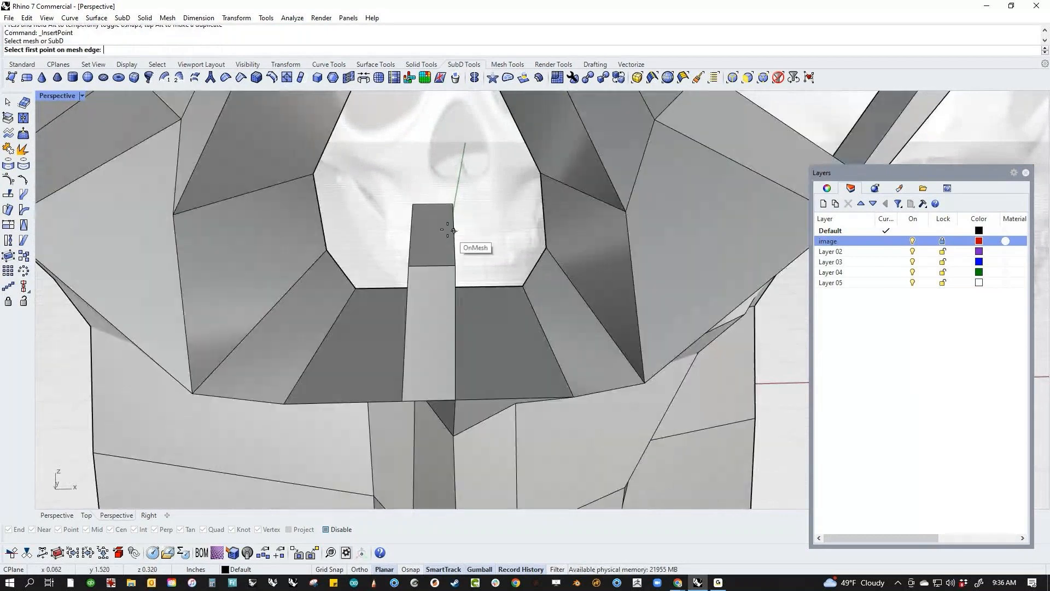
left_click(432, 204)
left_click(432, 265)
left_click(429, 400)
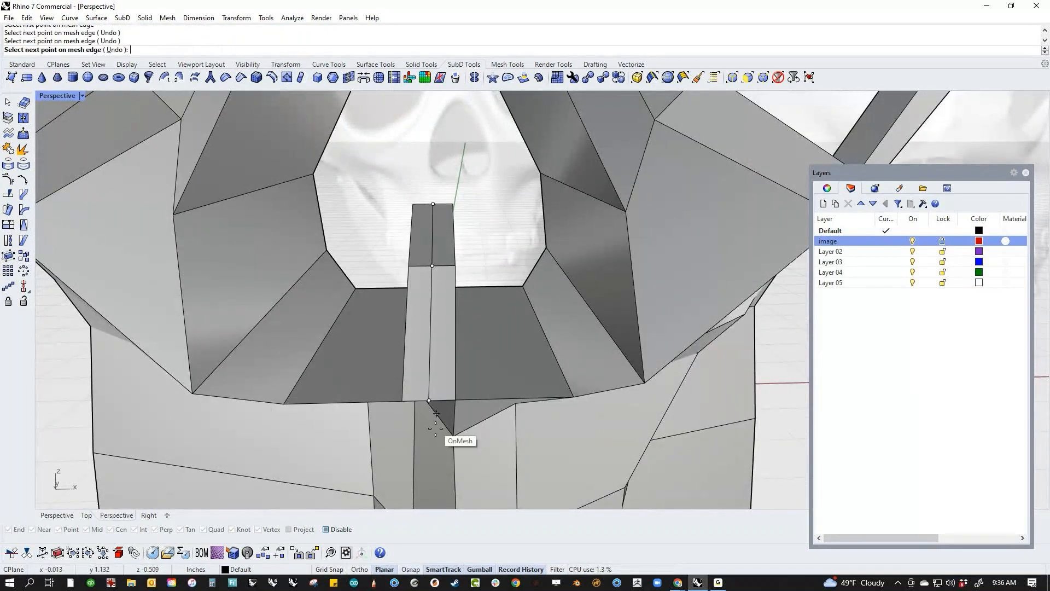
right_click_drag(436, 413, 445, 382)
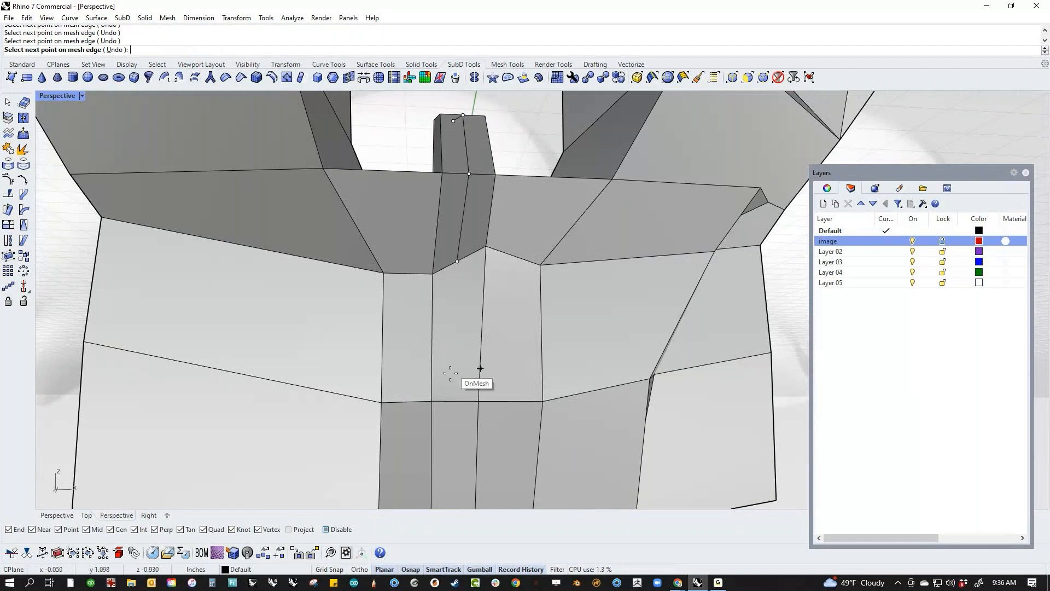
left_click(455, 401)
scroll(456, 399, "down", 3)
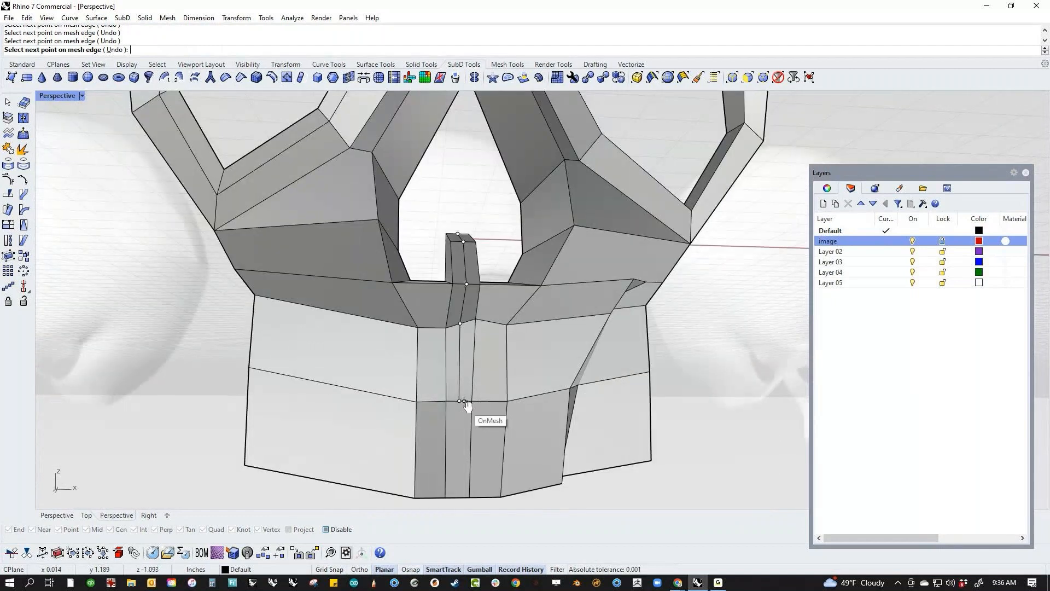
right_click_drag(463, 401, 455, 319, "shift")
left_click(447, 419, "alt")
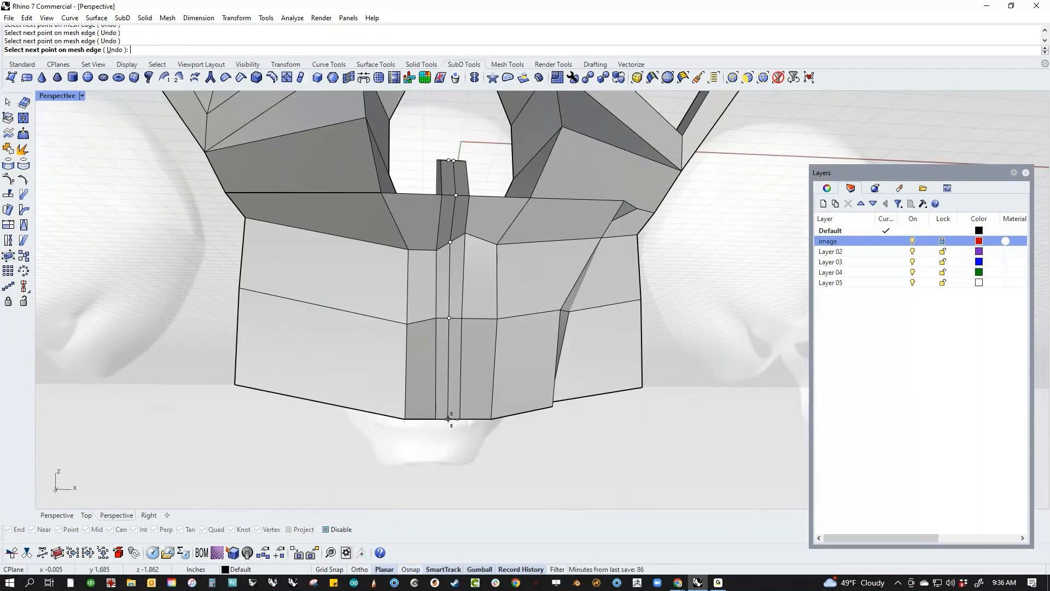
key("Return")
scroll(452, 448, "down", 5)
right_click_drag(451, 451, 447, 469)
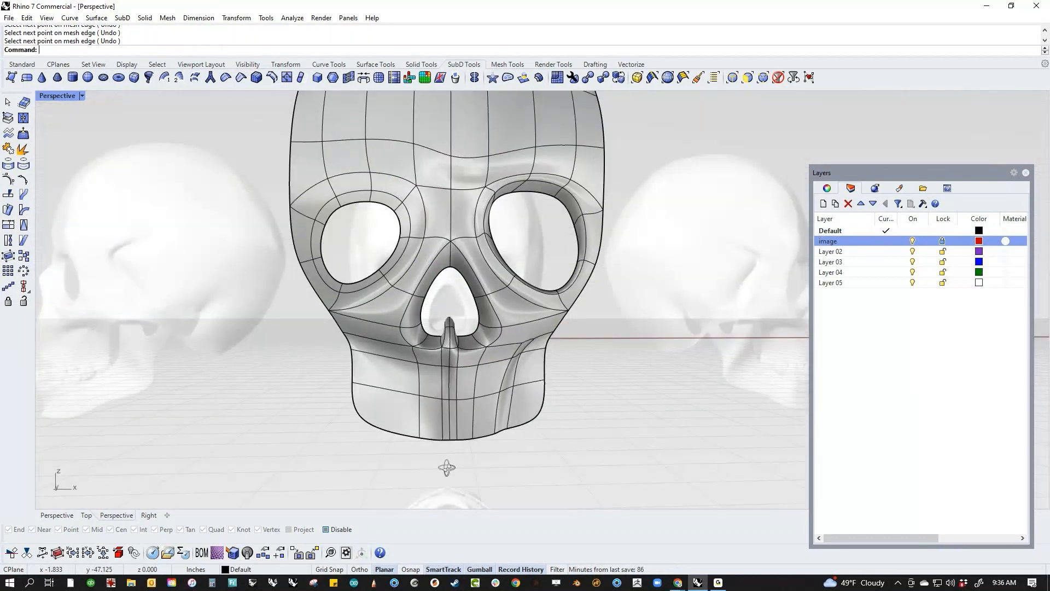
Delete the unrefined half of the skull up to the centreline in the Front view, keeping the half with the reshaped jaw.
key("ctrl+F2")
scroll(438, 430, "down", 2)
scroll(421, 430, "down", 2)
right_click_drag(421, 430, 402, 450)
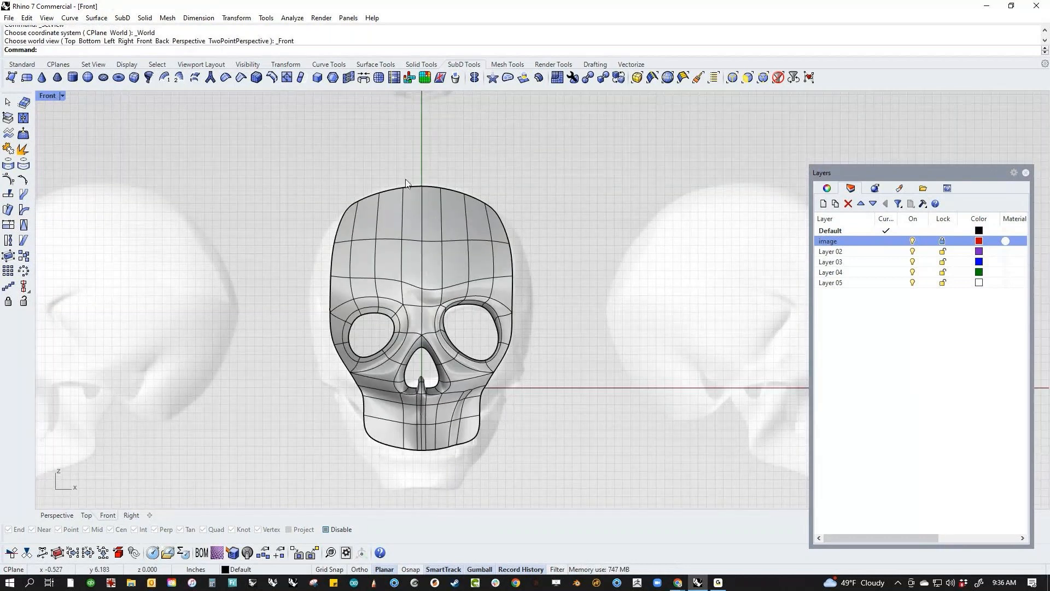
left_click_drag(414, 172, 277, 490)
scroll(410, 458, "up", 5)
left_click_drag(406, 296, 388, 485, "shift")
key("Delete")
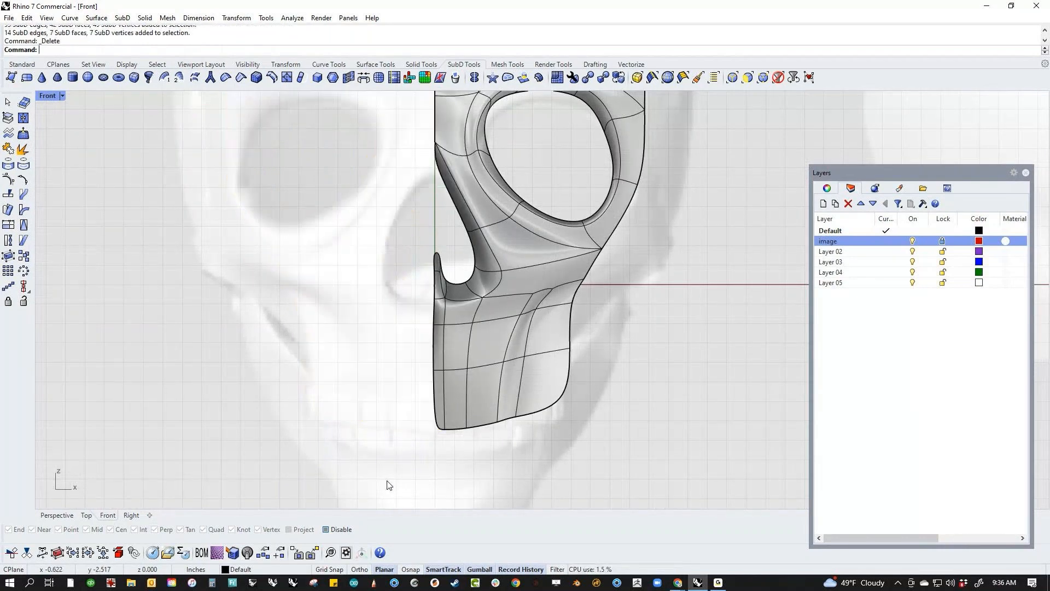
Mirror a copy of the remaining skull half across the vertical centreline in the Front view.
left_click(468, 394)
type("m")
key("Return")
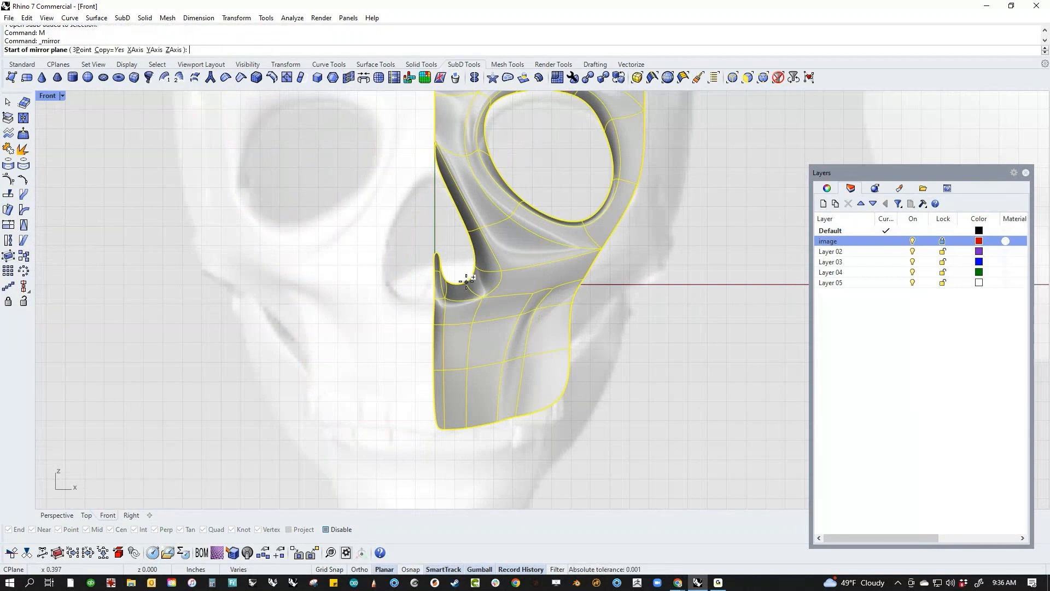
left_click(433, 269)
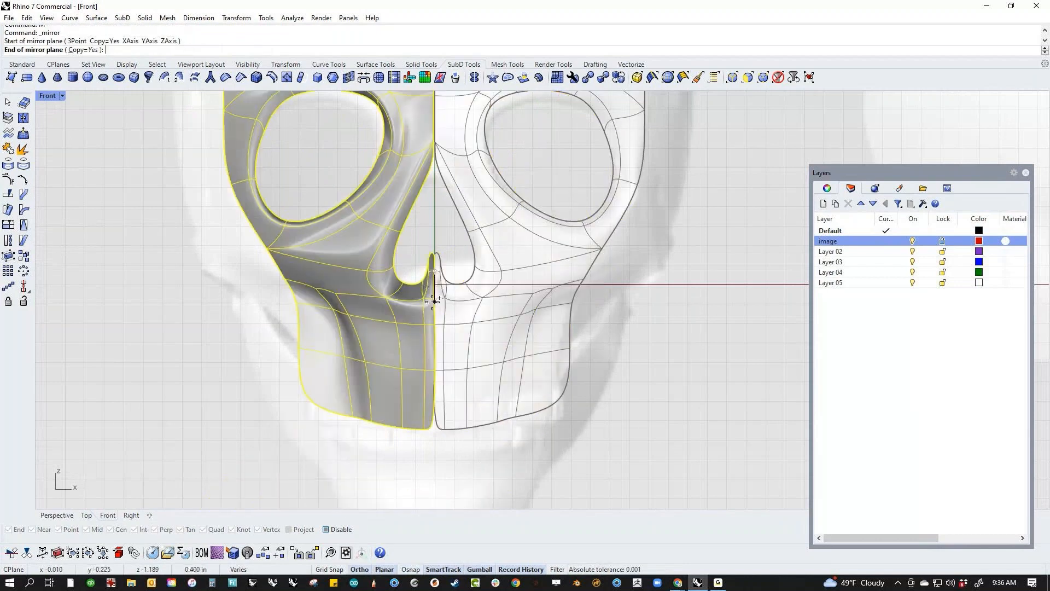
left_click(433, 300)
key("Escape")
Stitch the two centre vertices at the top of the skull at their average location, with the halves in flat display.
scroll(481, 475, "up", 3)
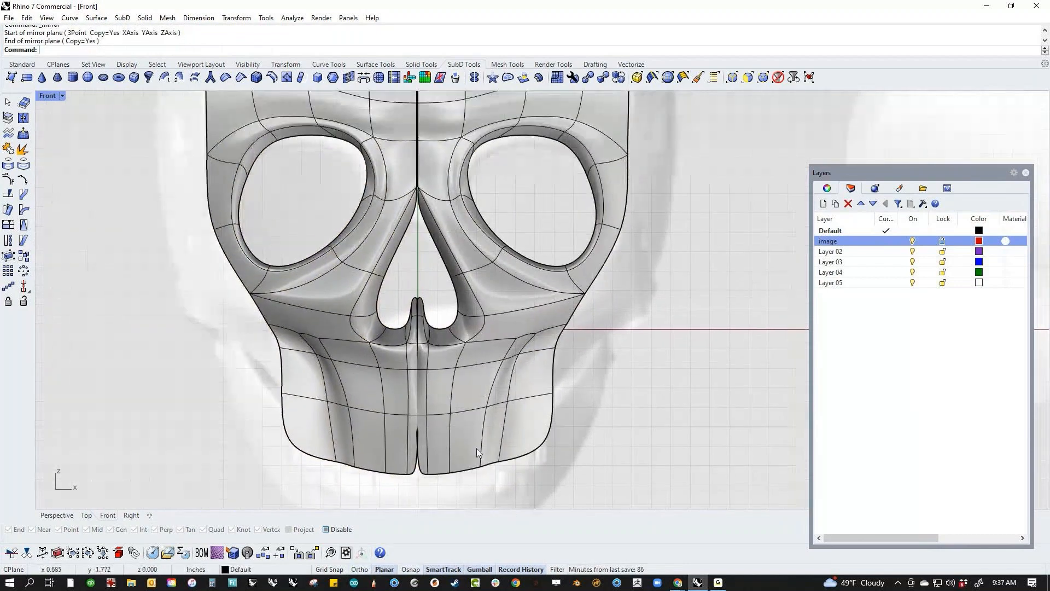
key("Tab")
right_click_drag(428, 287, 424, 430)
right_click_drag(401, 209, 414, 321)
scroll(409, 210, "up", 4)
scroll(413, 213, "up", 2)
left_click_drag(413, 186, 437, 228)
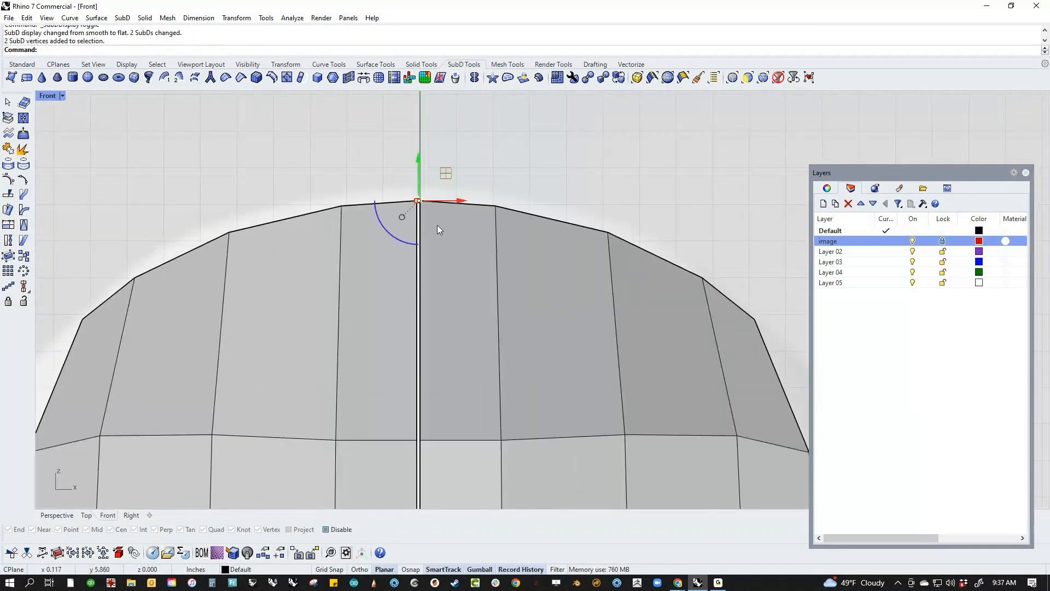
type("st")
key("Return")
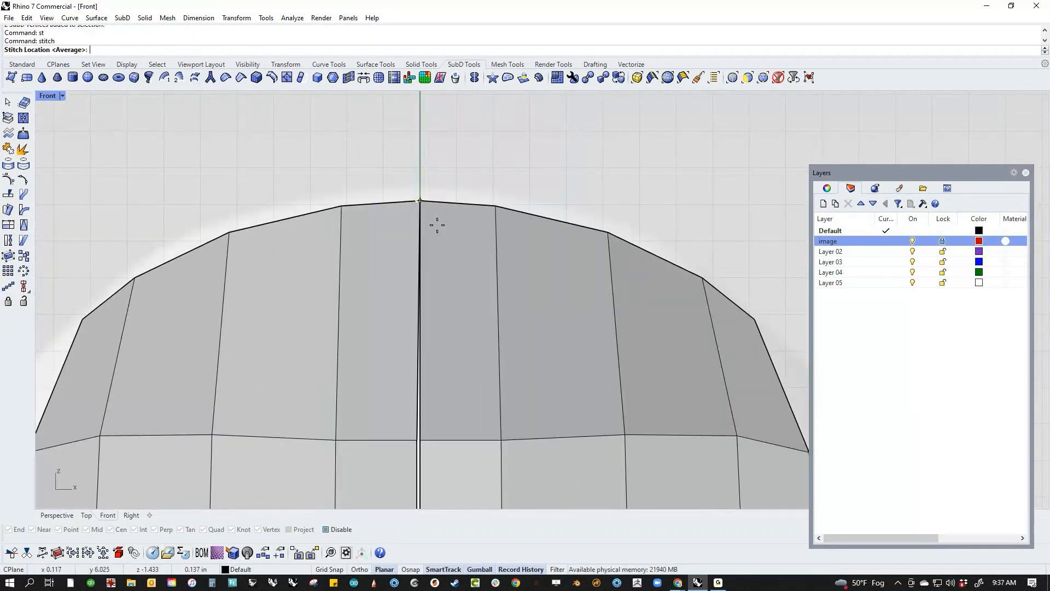
key("Return")
middle_click(436, 266)
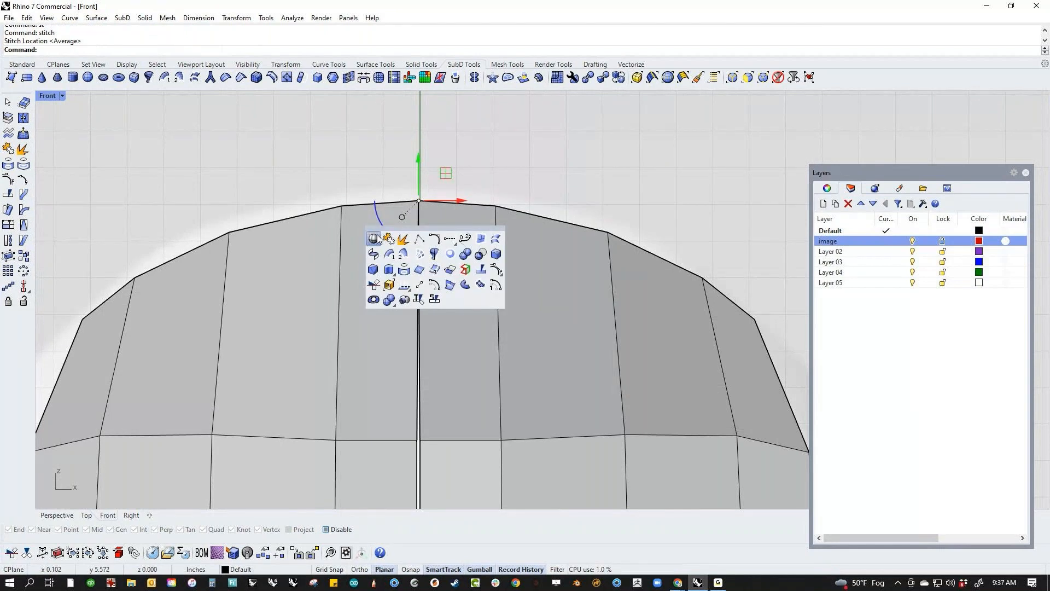
Undo the vertex stitch and the mirroring so that only the original skull half remains.
left_click(387, 240)
right_click_drag(453, 417, 450, 309)
left_click_drag(390, 290, 446, 345)
scroll(436, 365, "down", 5)
key("ctrl+z")
key("ctrl+z")
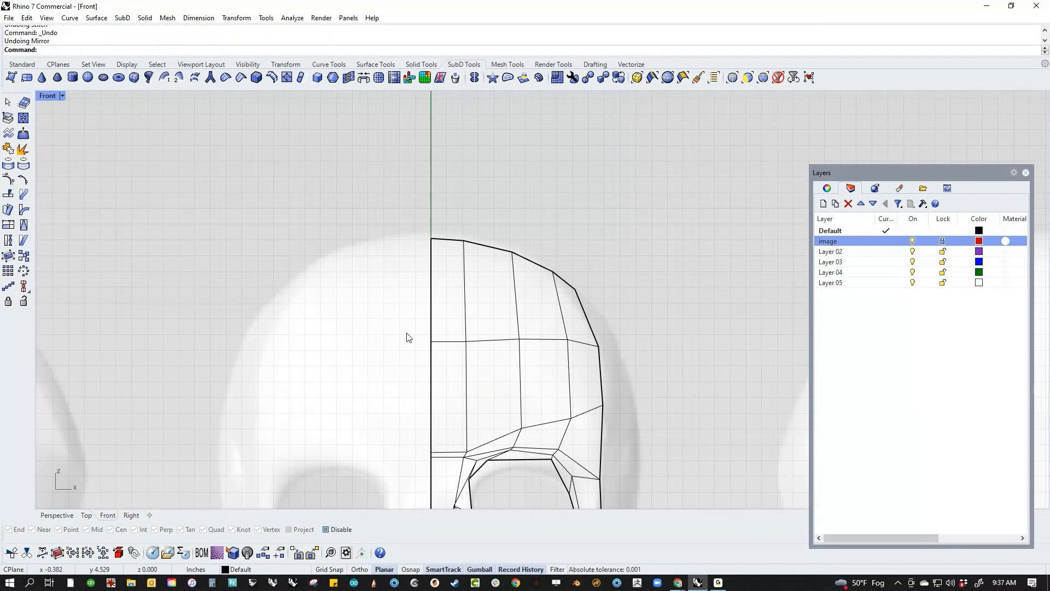
Flatten the skull half's centre edges onto the centreline by relocating the gumball to the top vertex and scaling horizontally to 0.
scroll(407, 337, "down", 3)
left_click_drag(398, 152, 424, 472)
scroll(383, 246, "up", 6)
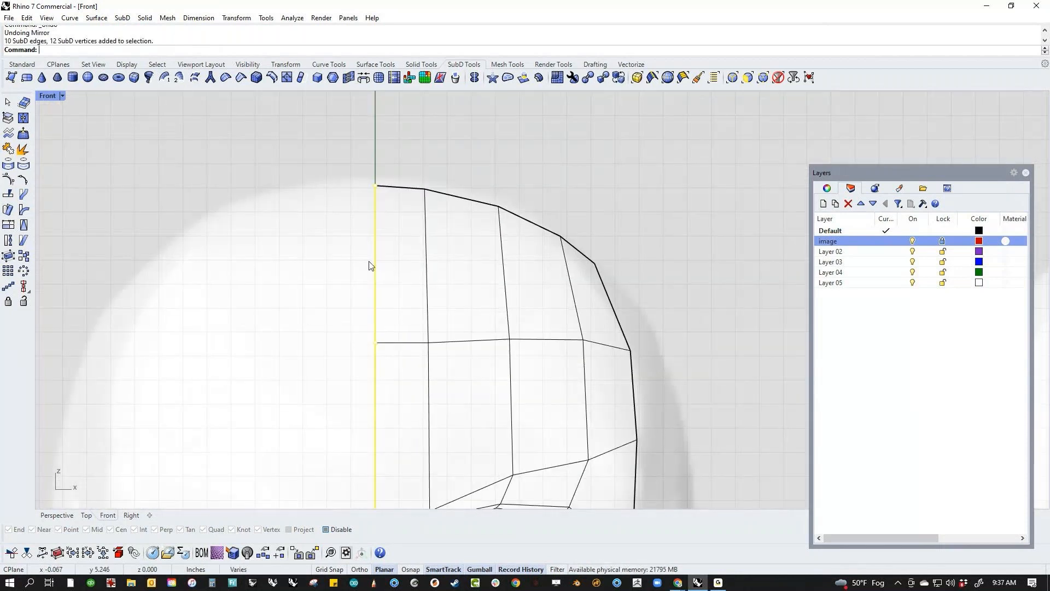
key("ctrl")
left_click(375, 186)
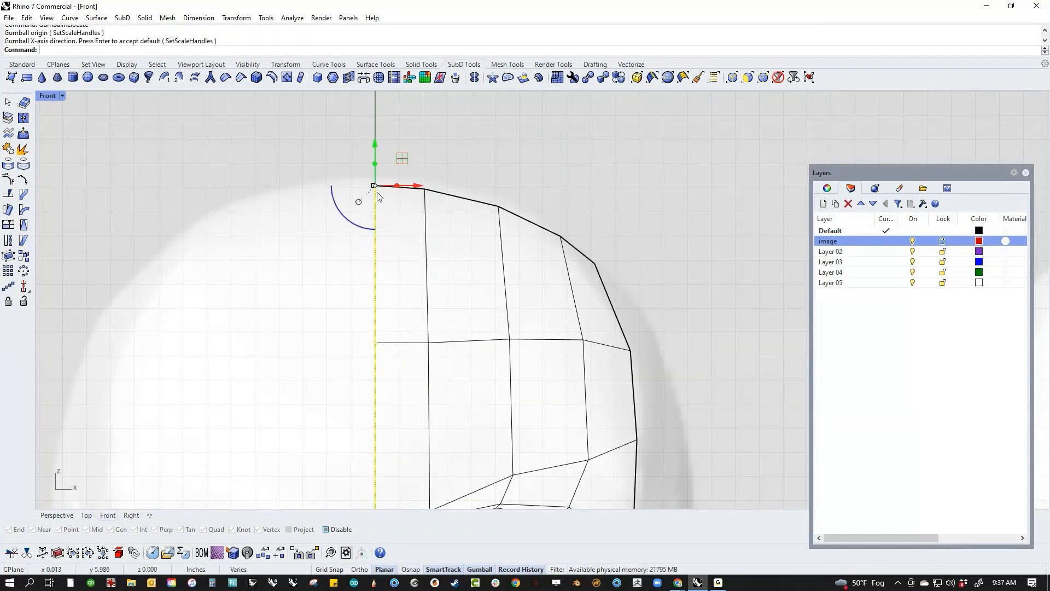
left_click(373, 186)
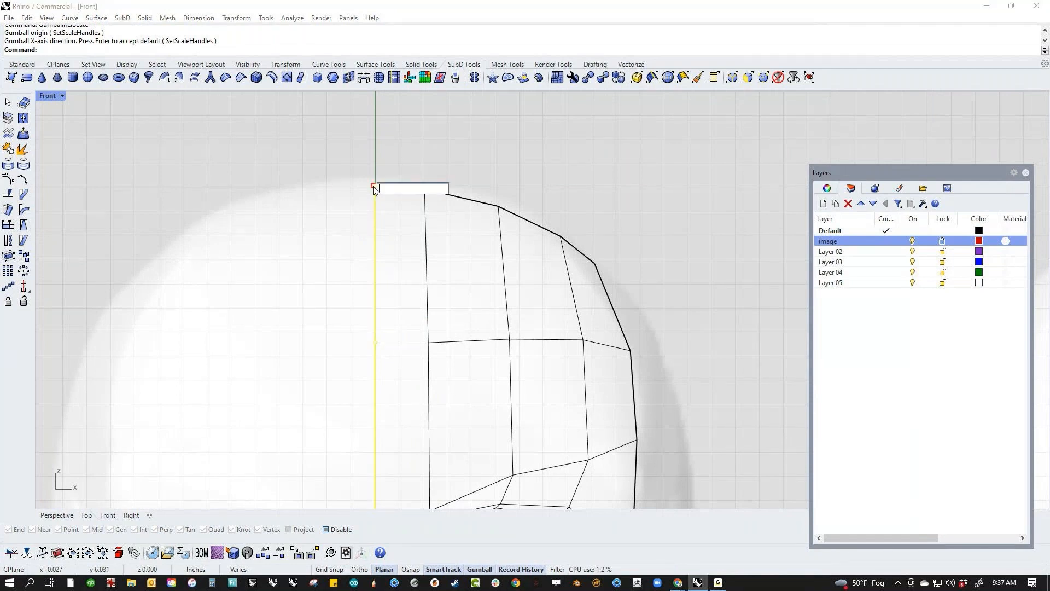
type("0")
key("Return")
scroll(357, 239, "down", 4)
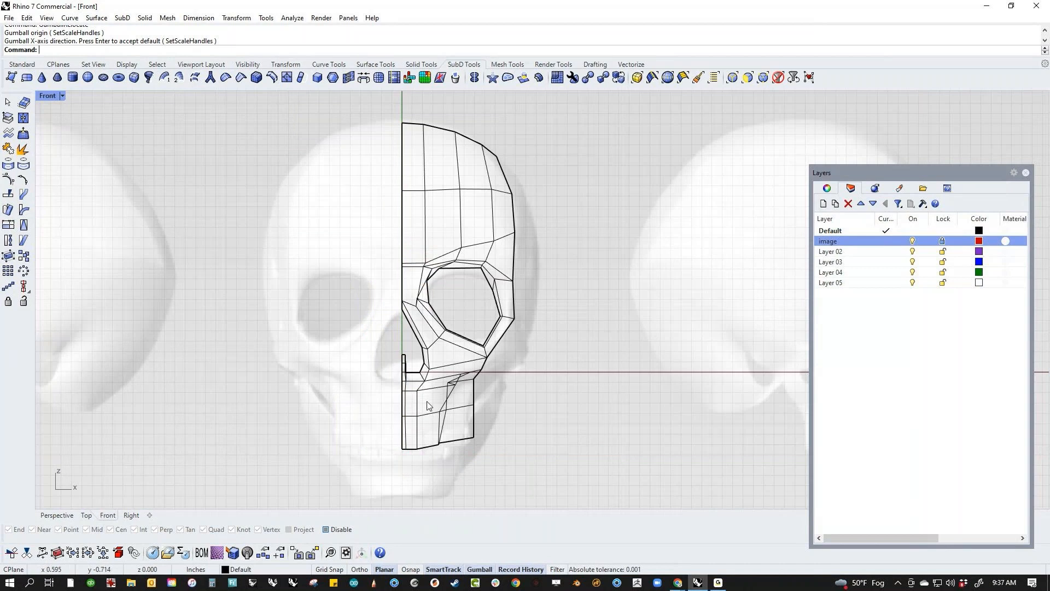
Mirror a copy of the flattened skull half across the vertical centreline in the Front view, starting the plane at the nasal spine.
left_click(433, 390)
type("M")
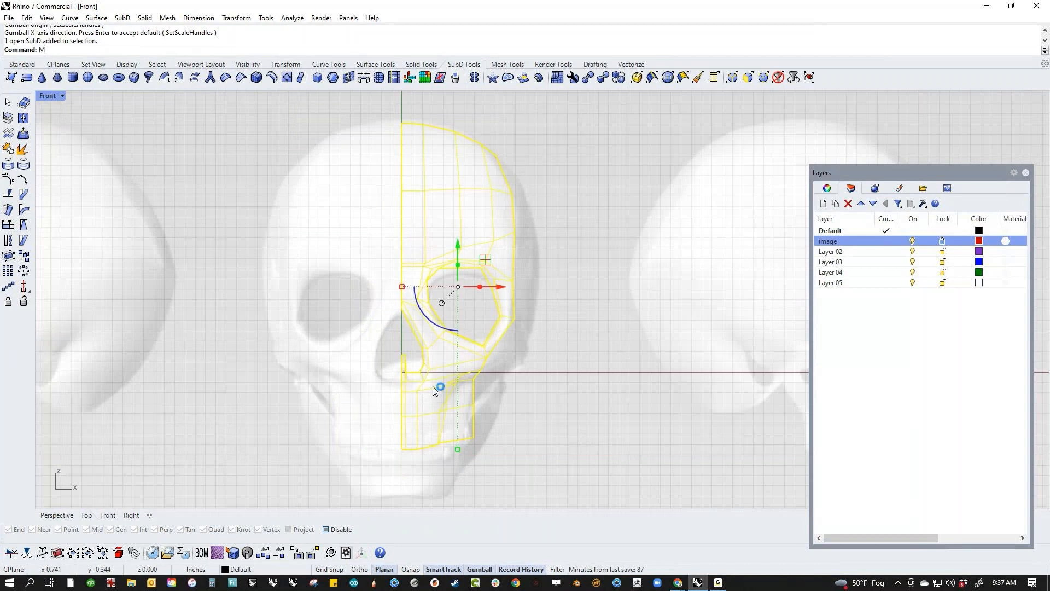
key("Return")
scroll(399, 349, "up", 4)
left_click(407, 364)
key("Escape")
right_click(408, 361)
left_click(407, 358)
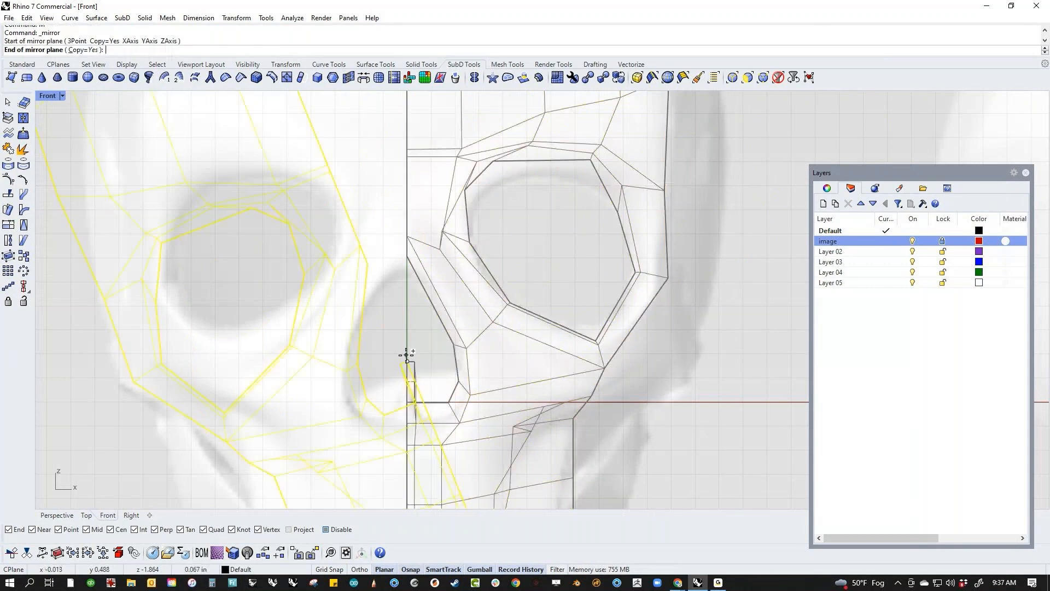
scroll(403, 350, "down", 5)
left_click(411, 186)
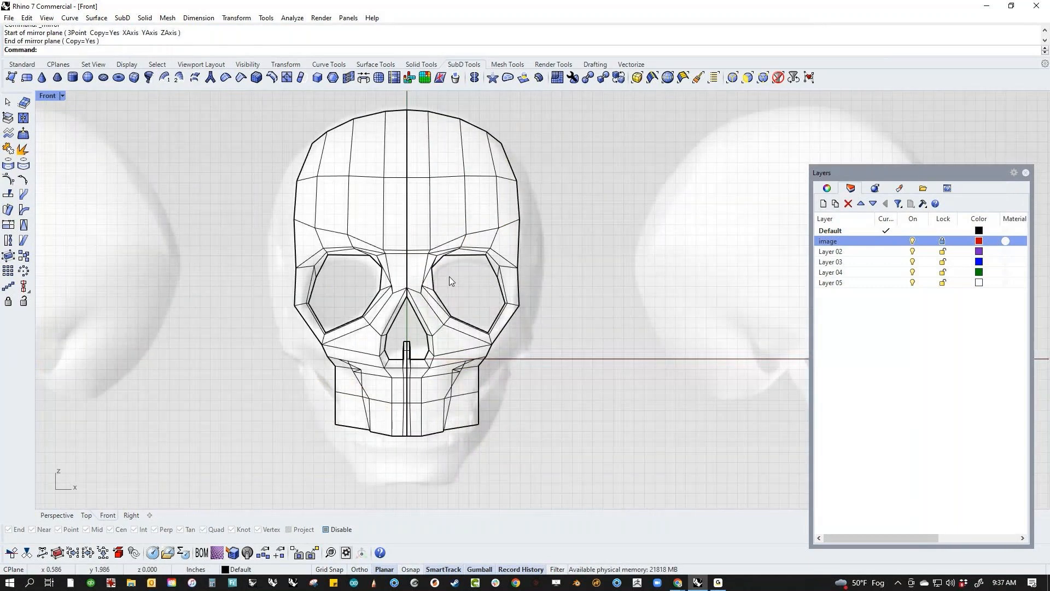
Join the two skull halves into one SubD with smooth joined edges.
left_click_drag(590, 198, 398, 277)
type("j")
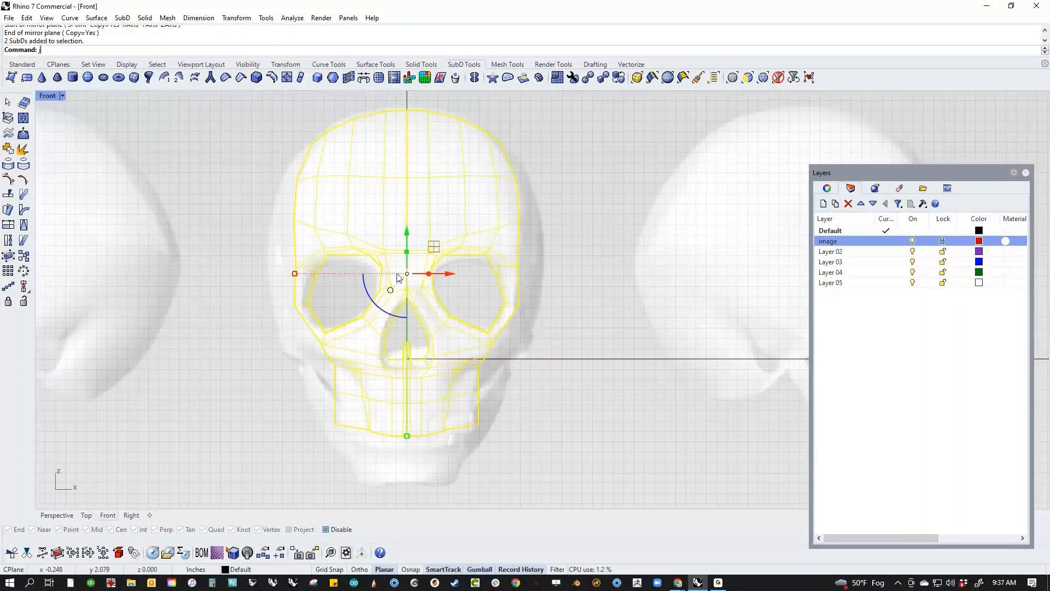
type("oin")
key("Return")
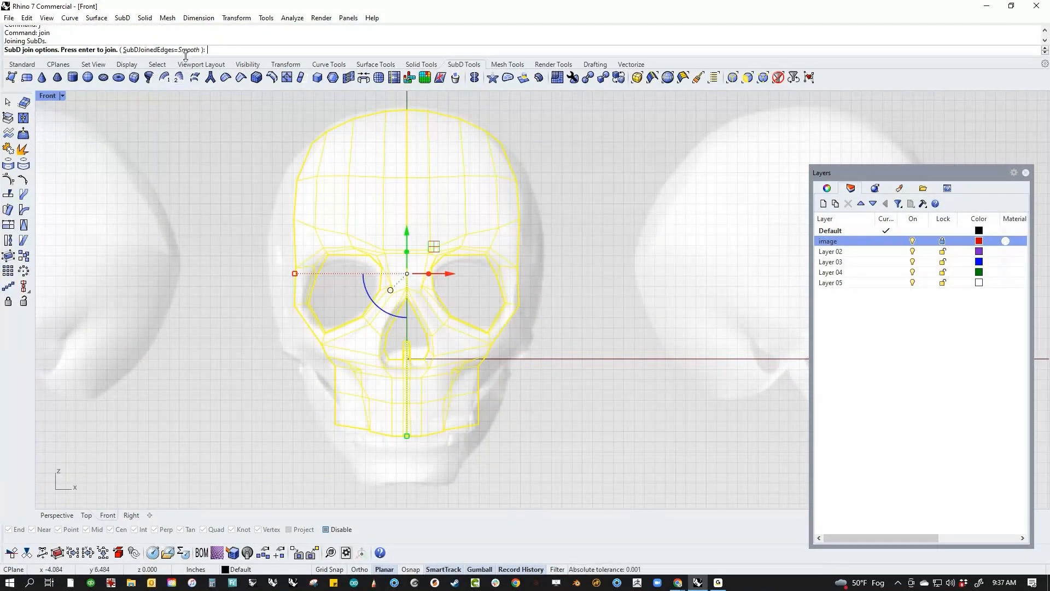
key("Return")
left_click(148, 257)
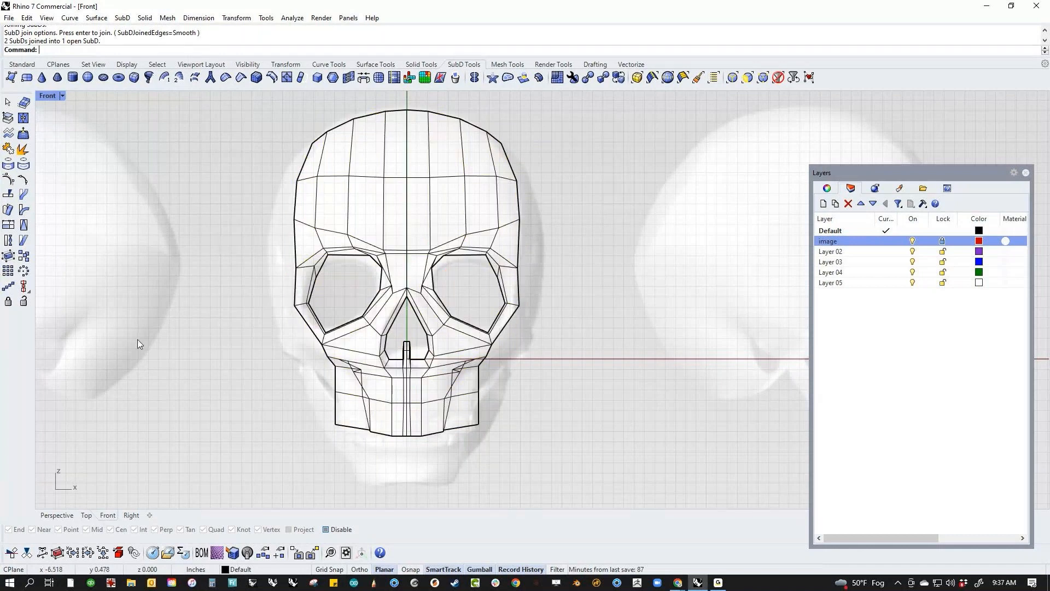
Show the joined skull in the Perspective view with Shaded display, close up on the nasal spine and upper jaw.
right_click_drag(205, 359, 217, 393)
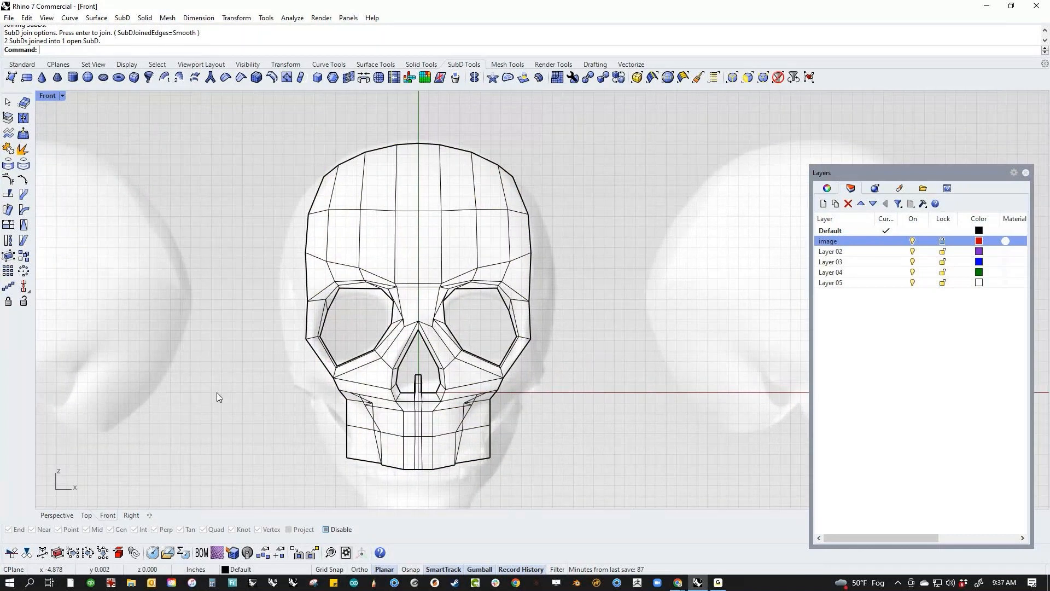
key("ctrl+F4")
key("ctrl+alt+s")
mouse_move(217, 395)
right_mouse_down()
mouse_move(255, 350)
mouse_move(252, 318)
mouse_move(175, 343)
mouse_move(186, 382)
mouse_move(228, 387)
mouse_move(269, 307)
mouse_move(357, 386)
right_mouse_up()
scroll(356, 381, "up", 10)
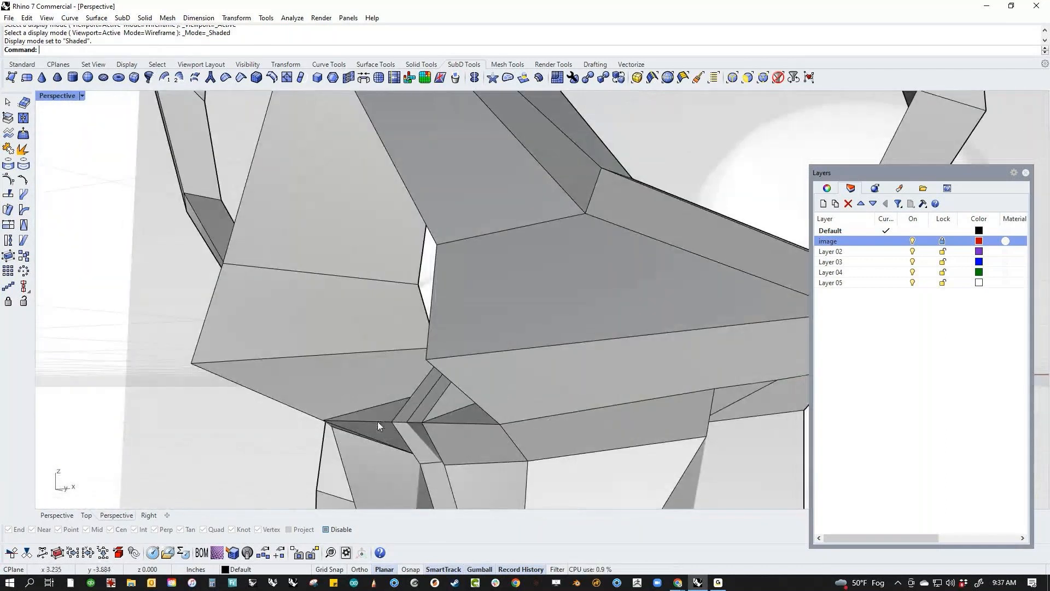
Try to move a single upper jaw vertex beside the nasal spine with the gumball.
right_click_drag(376, 422, 528, 410)
left_click(539, 396, "ctrl+shift")
scroll(540, 396, "up", 5)
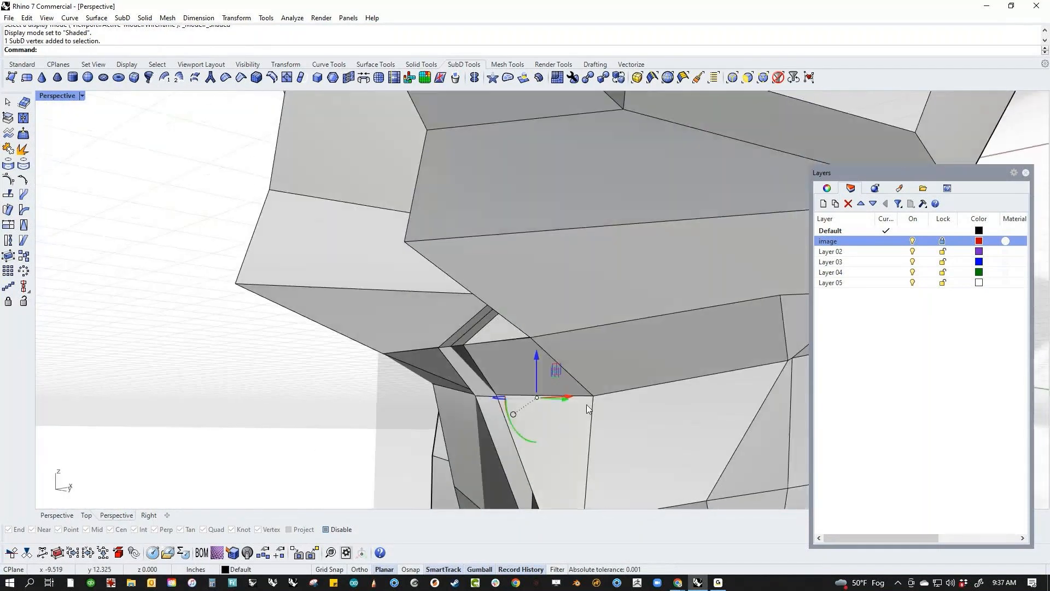
left_click_drag(569, 395, 517, 398)
scroll(514, 405, "down", 5)
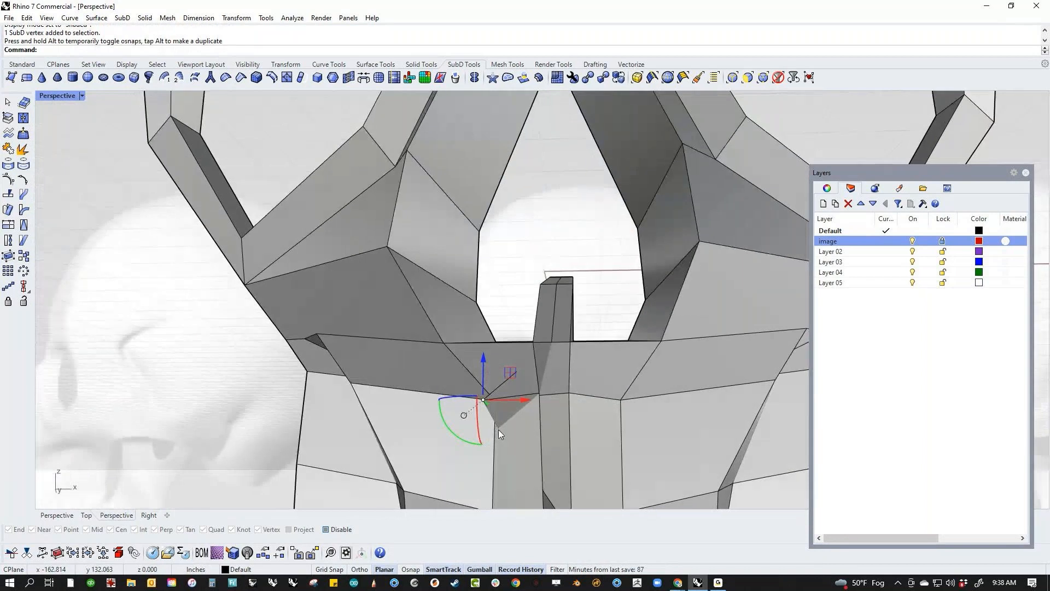
key("ctrl+z")
Pull the centre vertices of the upper jaw just below the nasal spine forward along the depth axis.
scroll(558, 435, "up", 5)
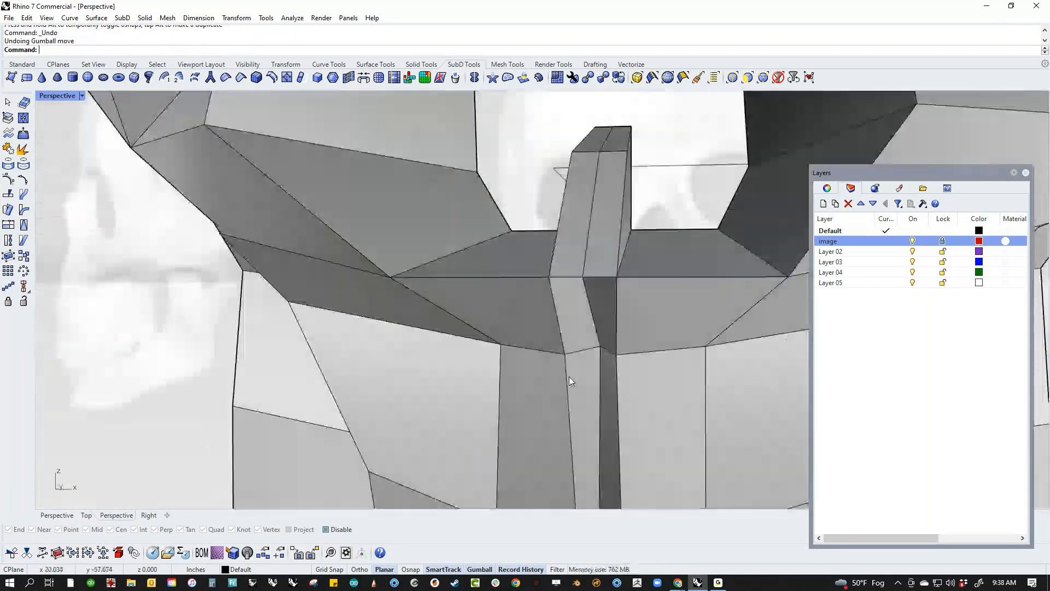
left_click(598, 346, "ctrl+shift")
right_click_drag(628, 381, 632, 349)
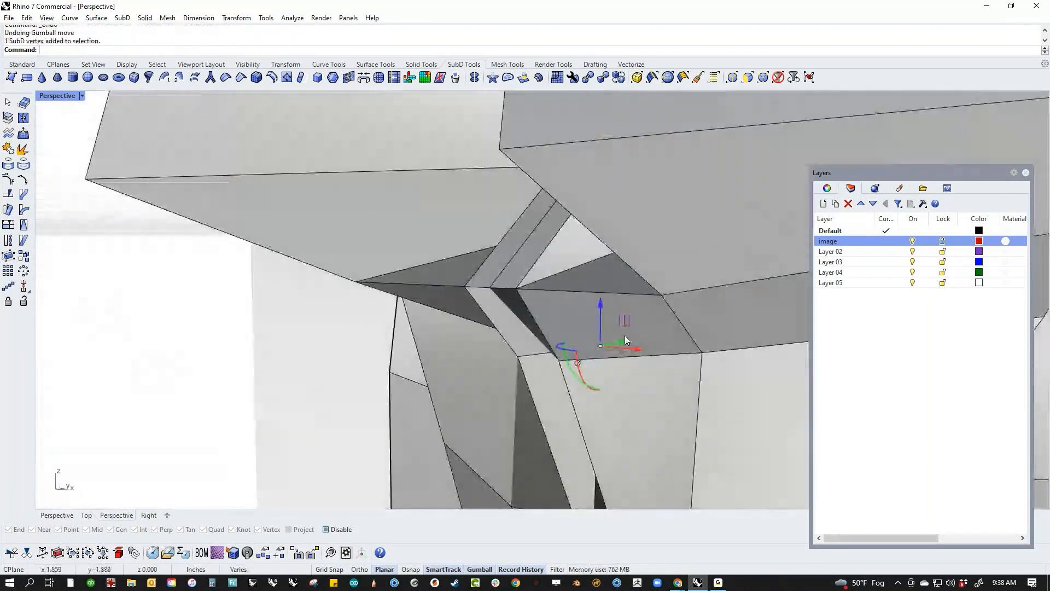
left_click_drag(622, 339, 534, 369)
scroll(376, 377, "down", 5)
right_click_drag(376, 376, 342, 402)
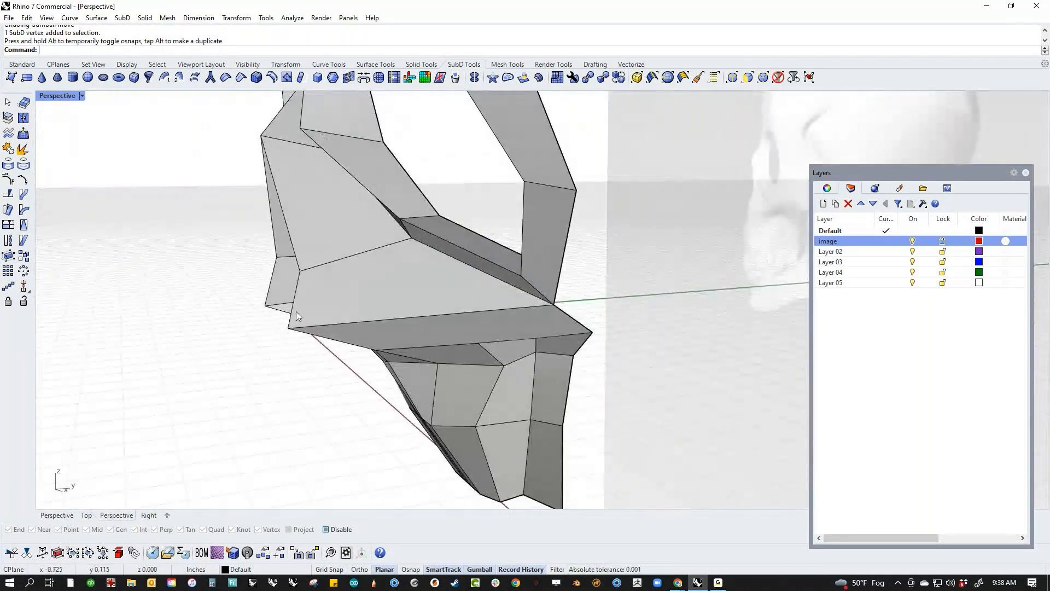
Try to move the row of edges across the base of the nasal spine forward with the gumball.
right_click_drag(296, 316, 437, 333)
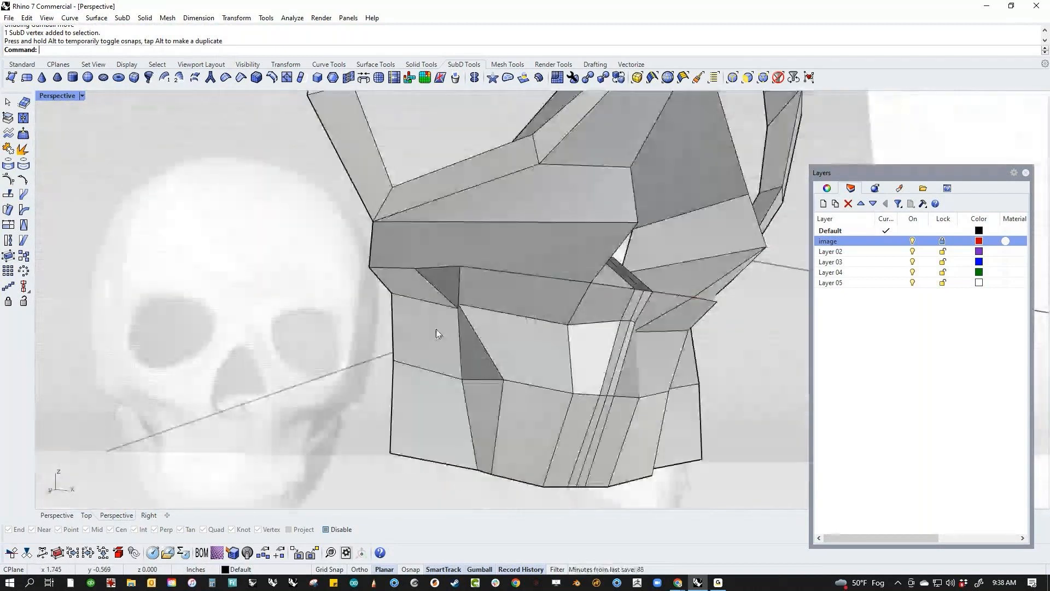
scroll(435, 329, "up", 3)
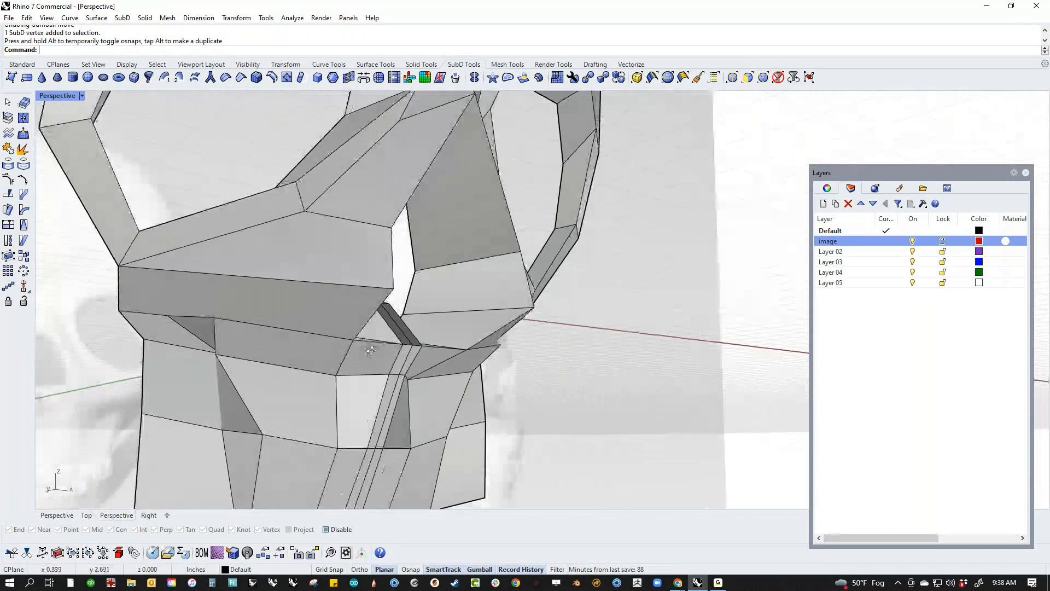
right_click_drag(371, 349, 347, 350)
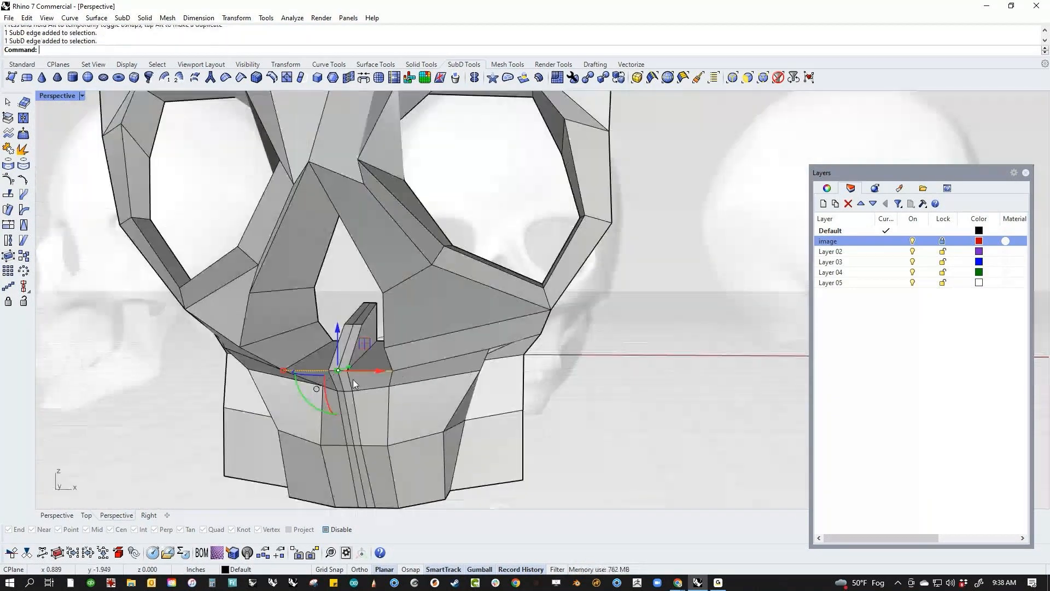
scroll(355, 364, "up", 10)
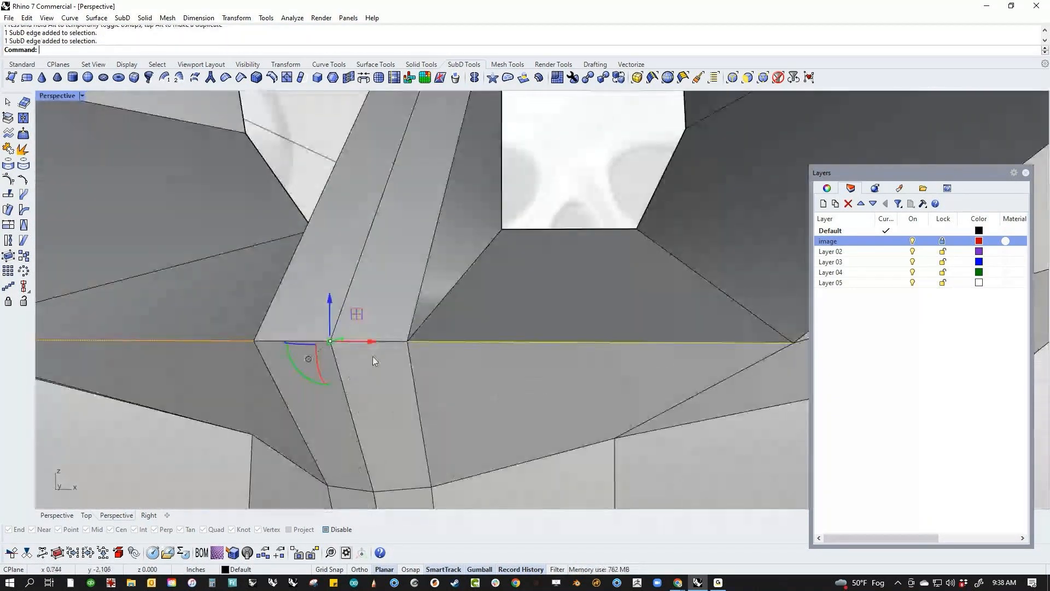
left_click(395, 342, "ctrl+shift")
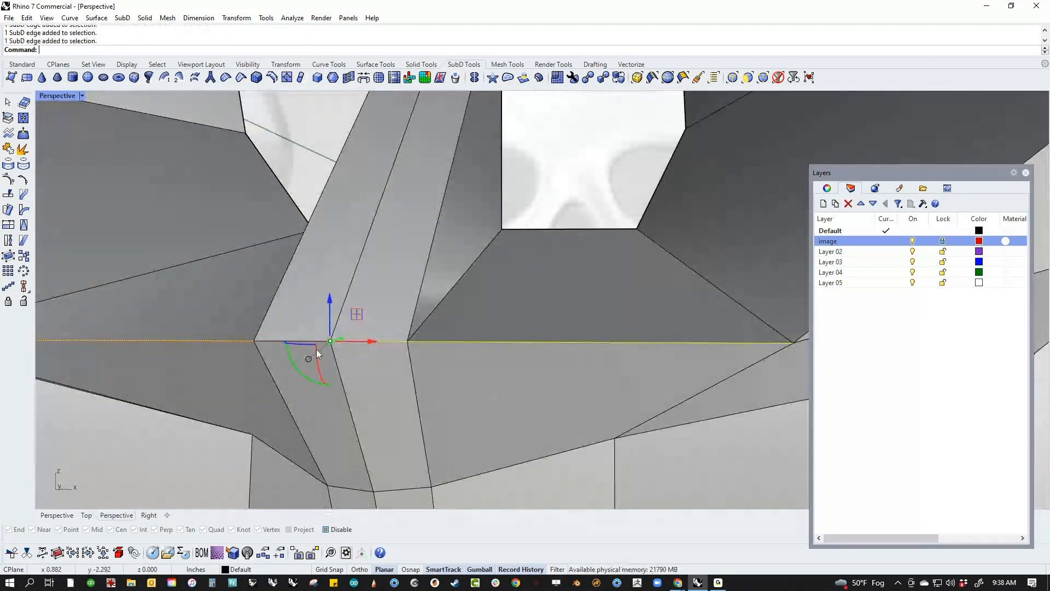
scroll(316, 348, "up", 4)
right_click_drag(244, 377, 345, 378, "shift")
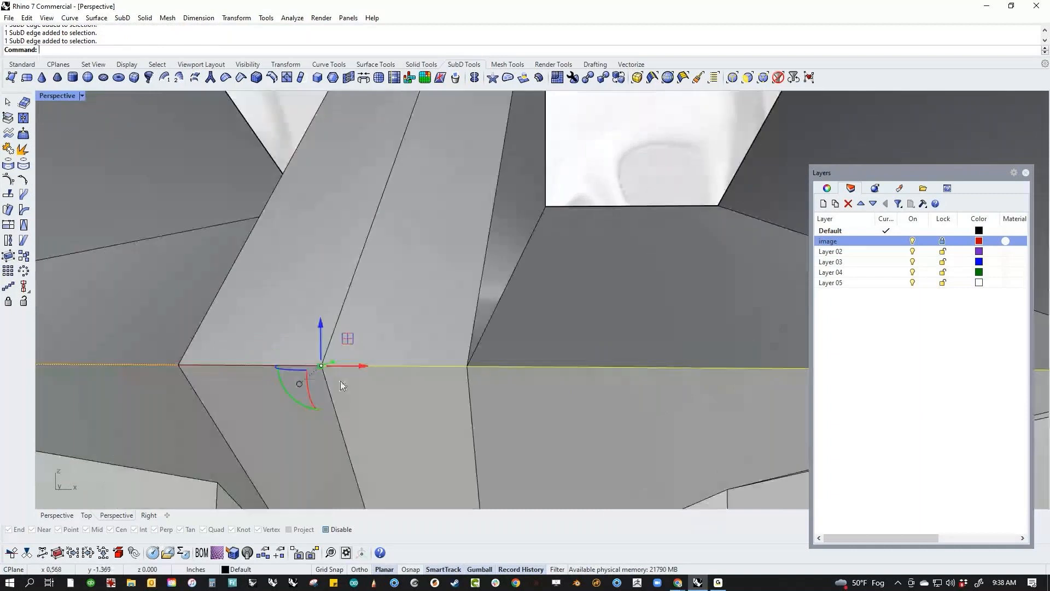
right_click_drag(218, 370, 221, 408)
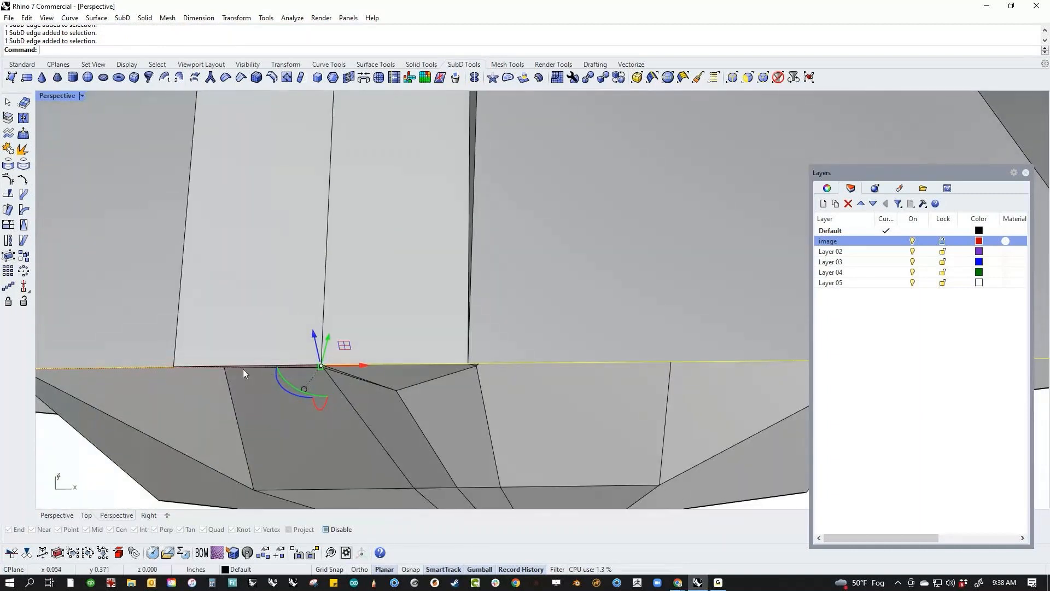
right_click_drag(248, 365, 357, 336)
left_click_drag(355, 350, 245, 369)
right_click_drag(245, 369, 386, 409)
key("ctrl+z")
Select the edges across the nasal floor and the spine's base, and pull them forward along the depth axis.
right_click_drag(444, 425, 472, 401)
scroll(313, 357, "up", 5)
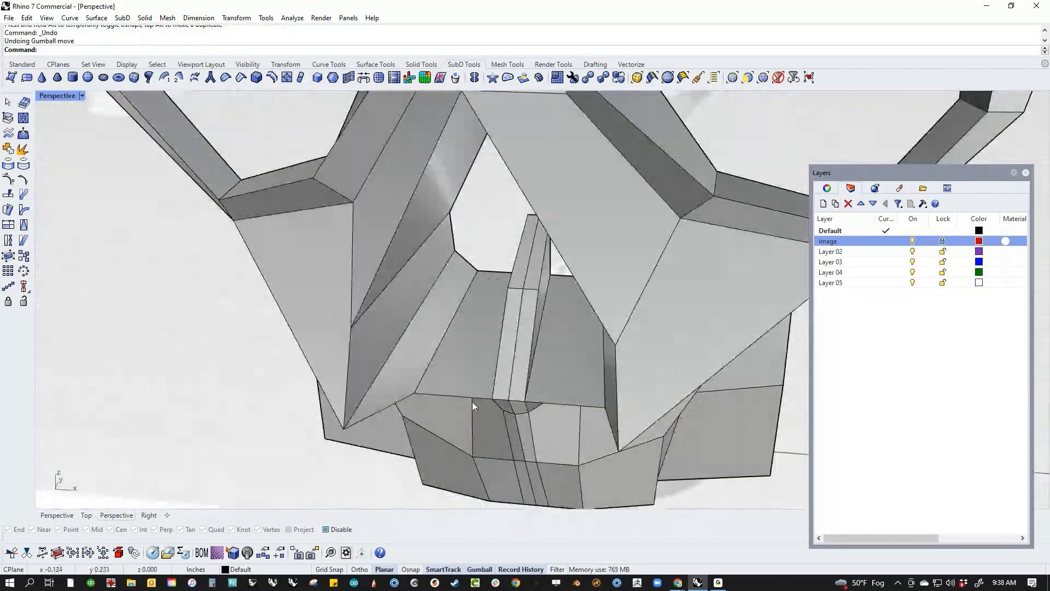
left_click(474, 401)
scroll(500, 399, "up", 4)
left_click(506, 398, "shift")
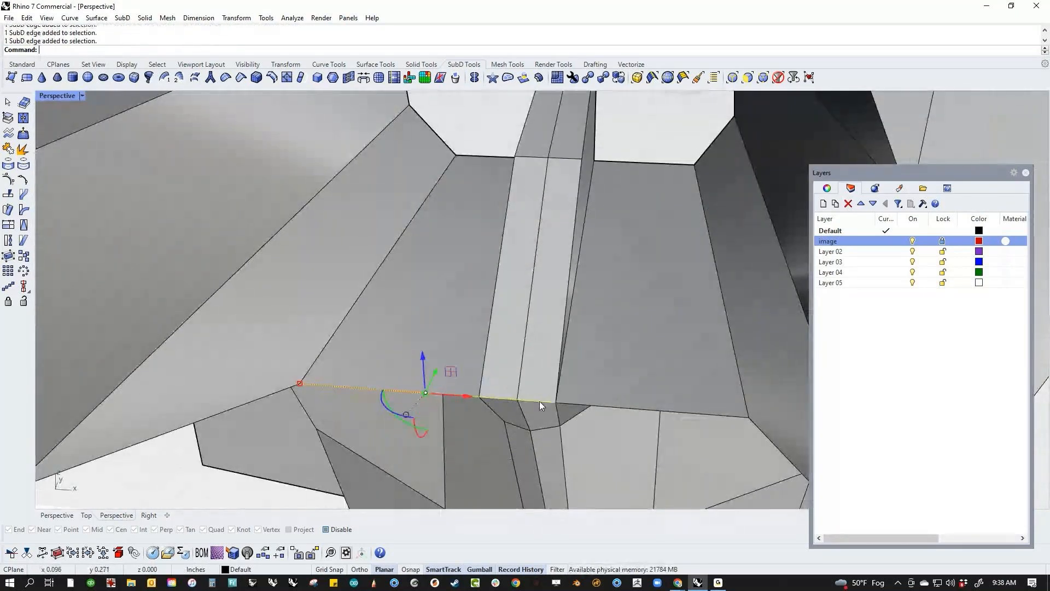
left_click(615, 409, "shift")
scroll(556, 408, "down", 5)
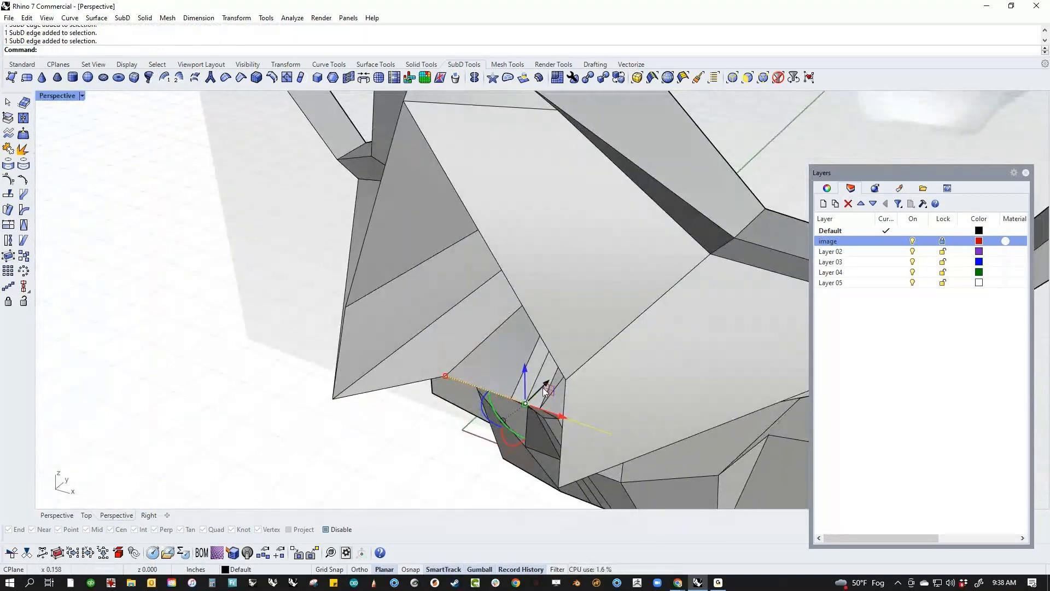
left_click_drag(539, 393, 444, 436)
left_click(283, 442)
Change the skull to smooth SubD display and examine it from the front and side against the reference image.
scroll(282, 442, "down", 5)
right_click_drag(246, 399, 272, 410)
key("Tab")
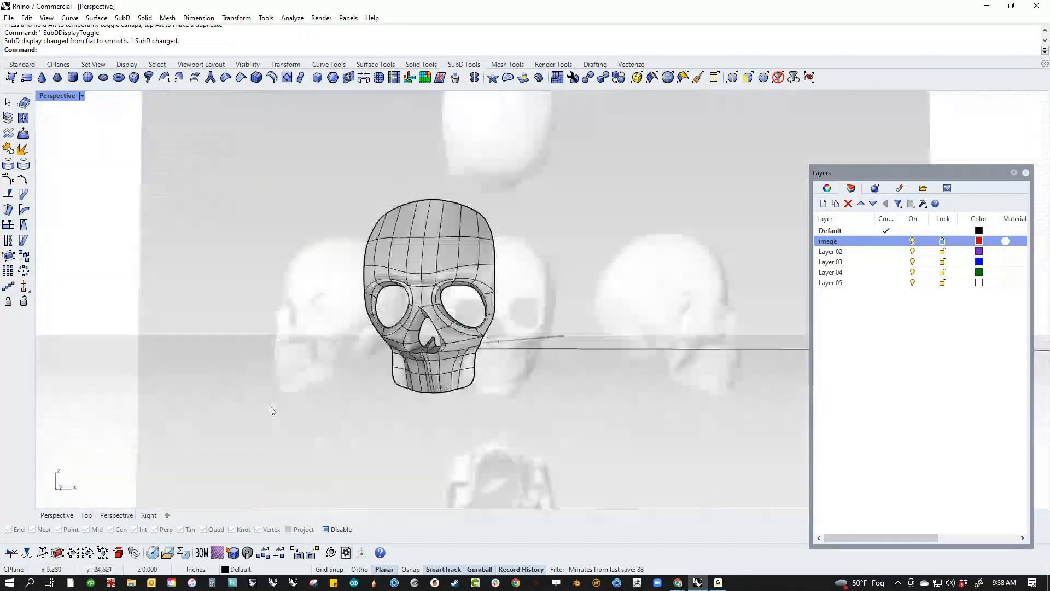
right_click_drag(363, 412, 297, 443)
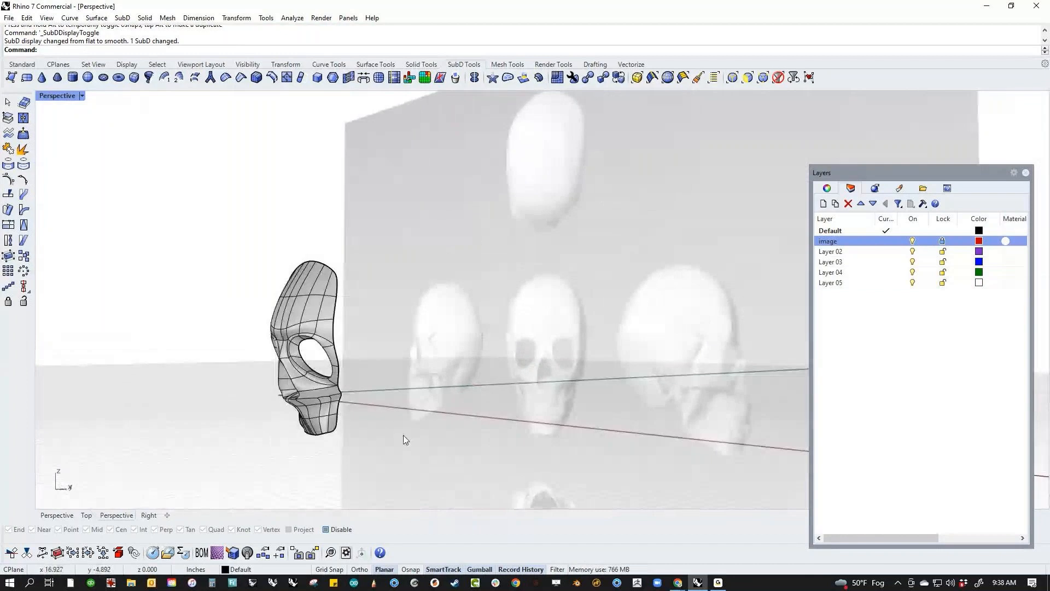
right_click_drag(403, 435, 438, 375)
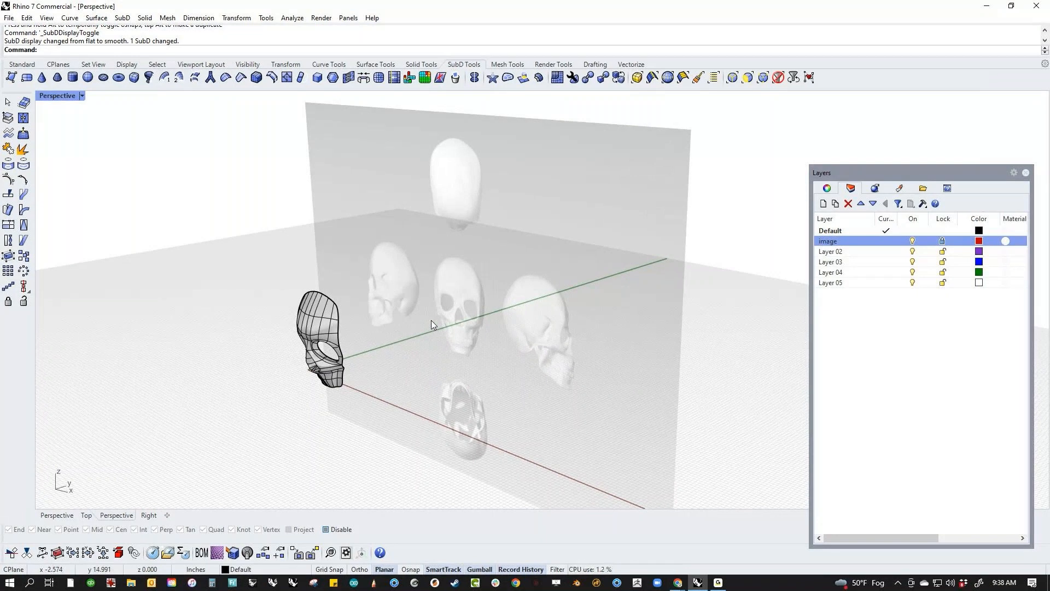
Unlock the image layer, then paste a copy of the reference image plane and rotate it -90 degrees about the vertical axis.
left_click(942, 240)
right_click_drag(744, 342, 678, 386, "shift")
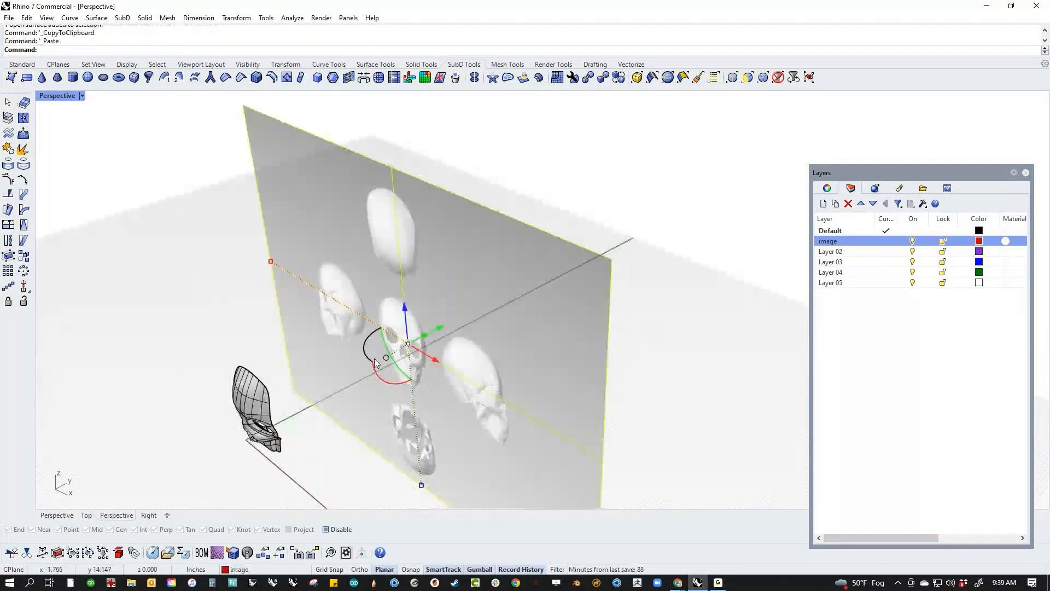
left_click(357, 348)
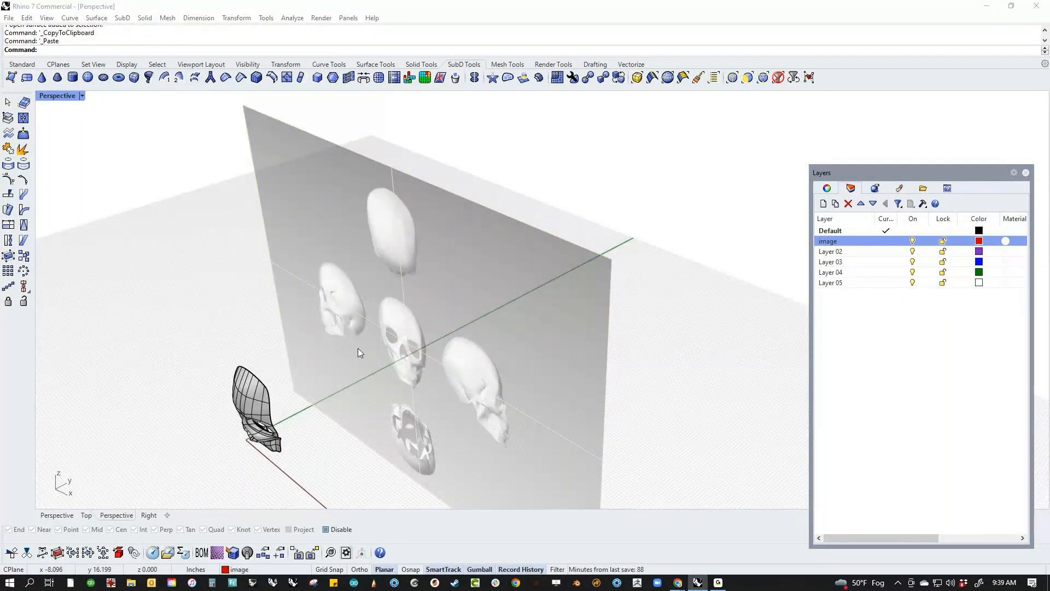
left_click(365, 353)
type("-90")
key("Return")
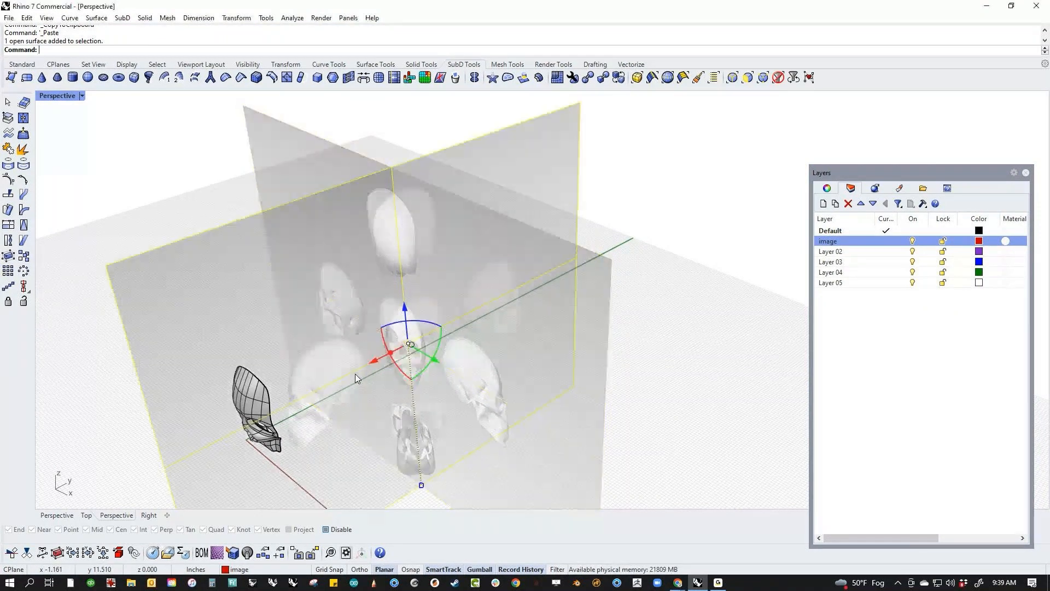
Slide the rotated reference plane until its profile skull meets the model in side view, shift it sideways clear of the model, and lock the image layer.
key("ctrl+F2")
key("ctrl+F3")
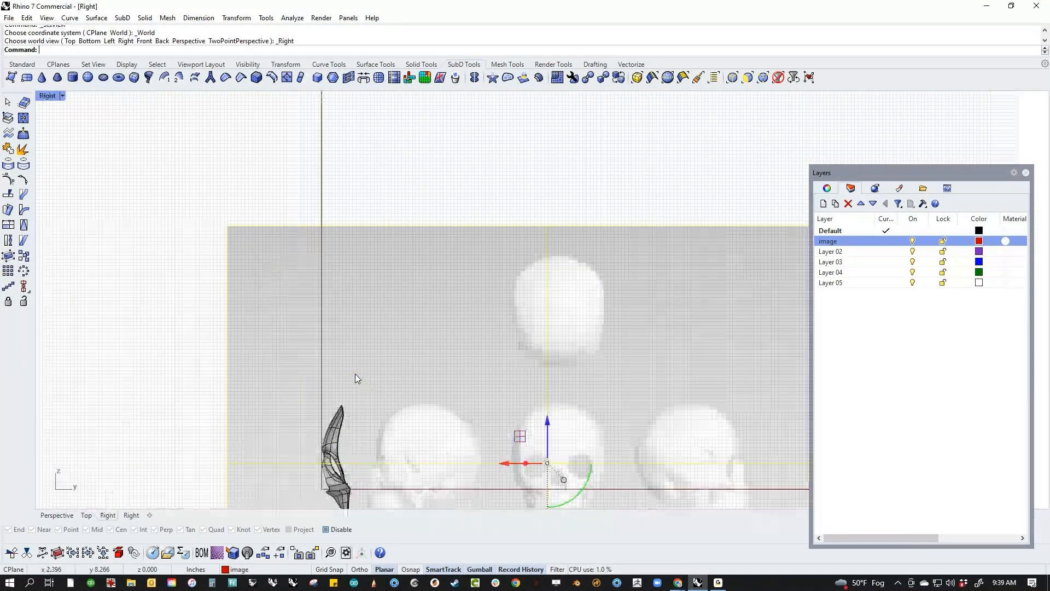
scroll(530, 386, "up", 3)
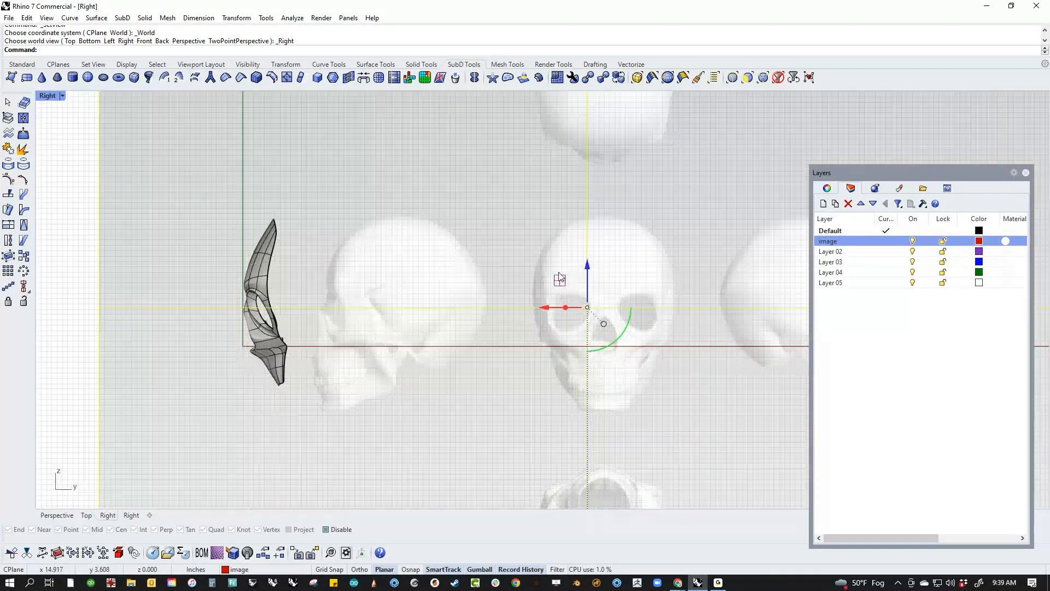
left_click_drag(587, 307, 512, 301)
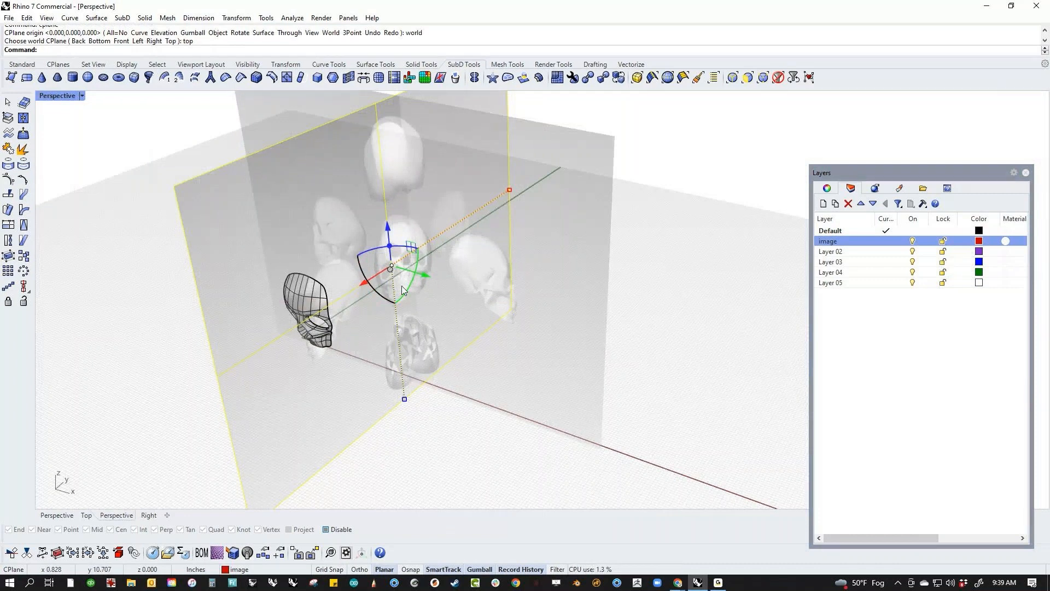
left_click_drag(403, 290, 296, 356)
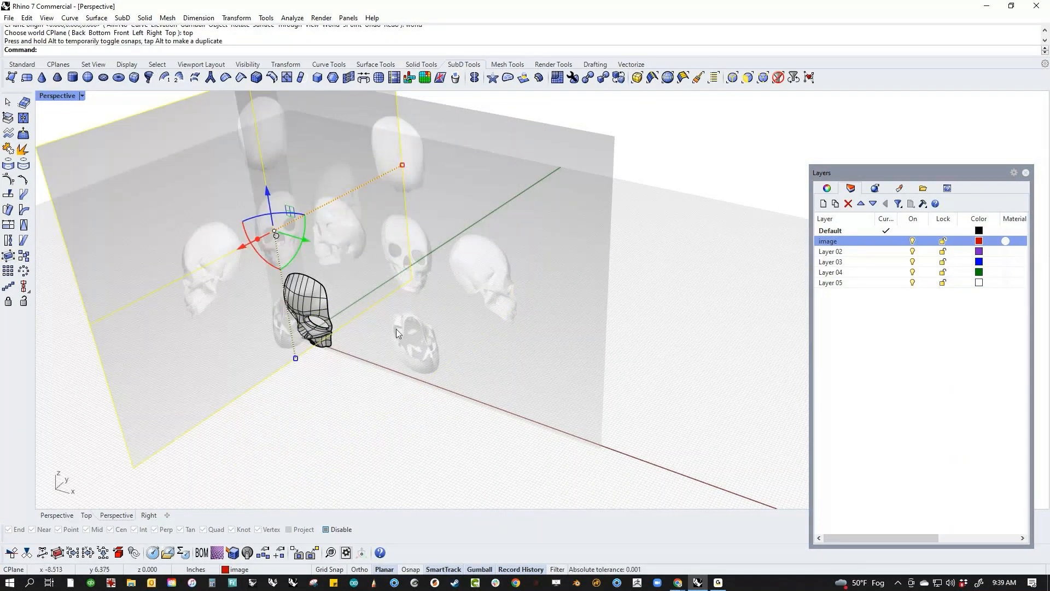
left_click(942, 240)
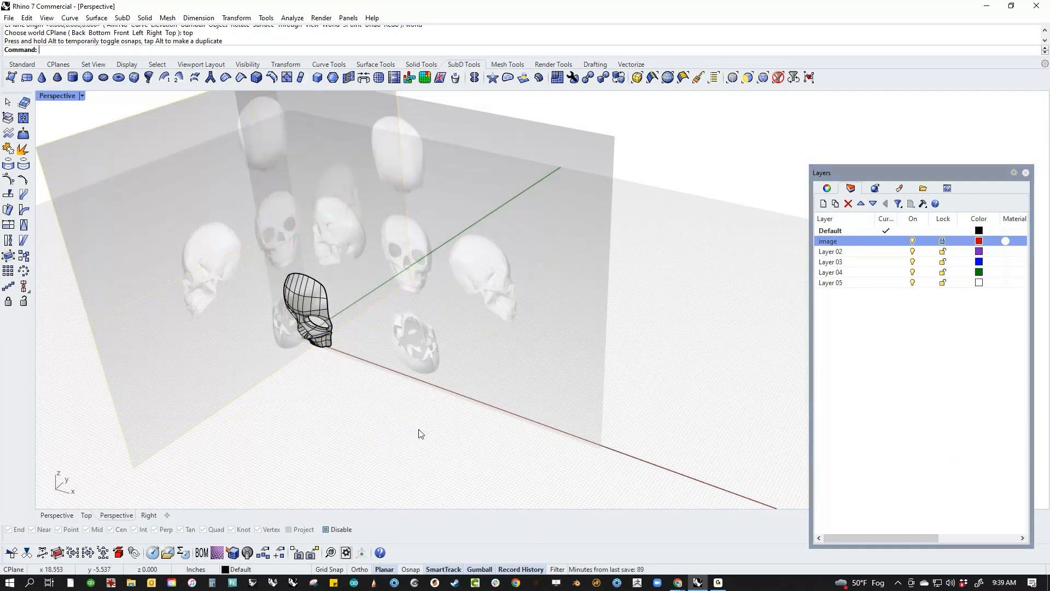
right_click_drag(420, 431, 496, 449, "shift")
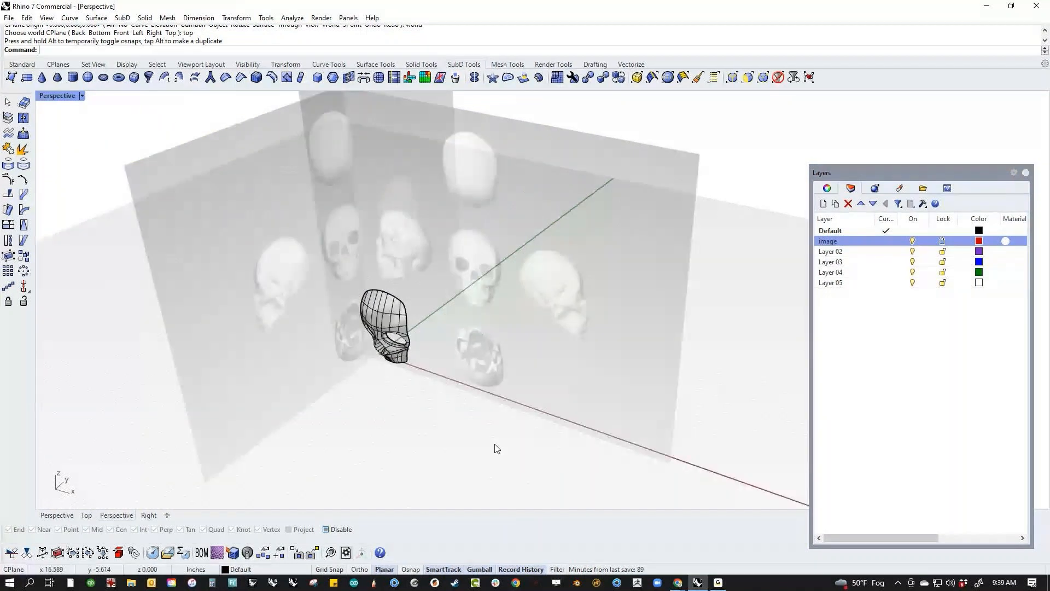
In the side view, move the forehead's uppermost edge row back toward the reference profile and change the view to wireframe display.
key("ctrl+F2")
key("ctrl+F3")
left_click_drag(253, 189, 332, 289, "ctrl+shift")
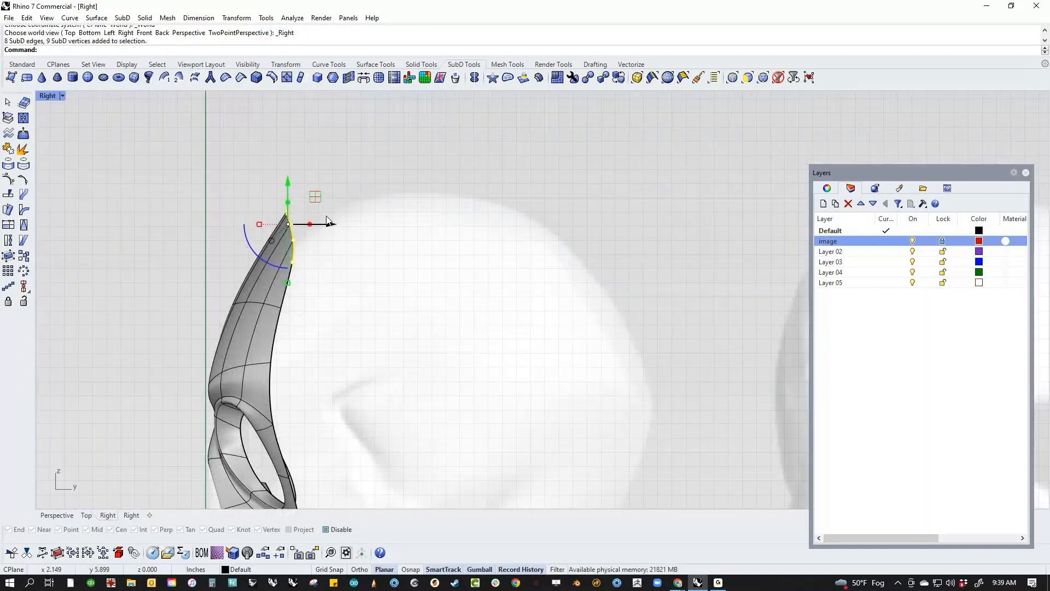
left_click_drag(288, 223, 320, 231)
left_click(217, 238)
middle_click(218, 238)
left_click(158, 227)
right_click_drag(228, 323, 289, 272)
scroll(326, 283, "up", 4)
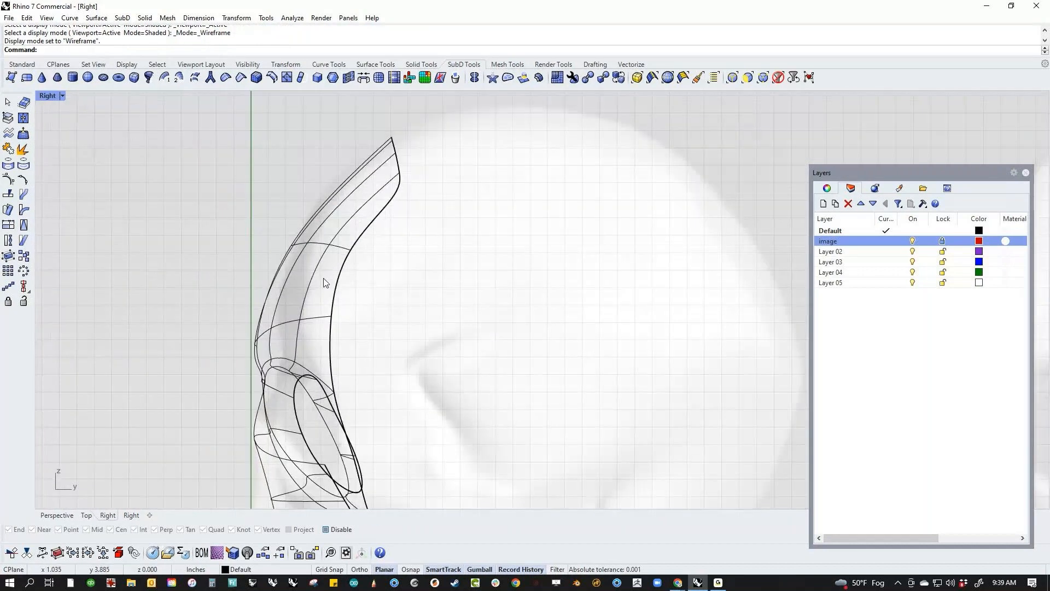
Select the edge row across the upper forehead and adjust its position to follow the skull's side profile.
right_click_drag(309, 314, 284, 268)
right_click_drag(182, 268, 170, 322)
left_click_drag(193, 226, 384, 277, "ctrl+shift")
left_click_drag(323, 246, 286, 251)
left_click(369, 306)
right_click_drag(369, 305, 393, 229)
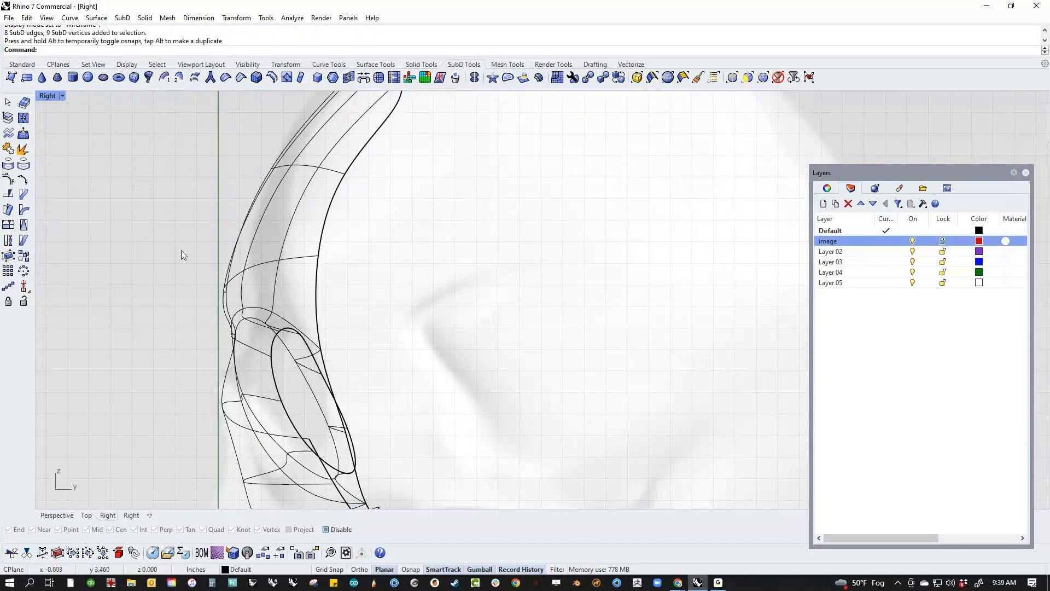
Reposition the edge row above the brow, and move the edges over the eye socket back and up against the side reference.
double_click(302, 259, "ctrl+shift")
left_click_drag(298, 235, 331, 215)
left_click(402, 280)
right_click_drag(402, 279, 439, 254)
scroll(297, 282, "up", 4)
double_click(302, 279, "ctrl+shift")
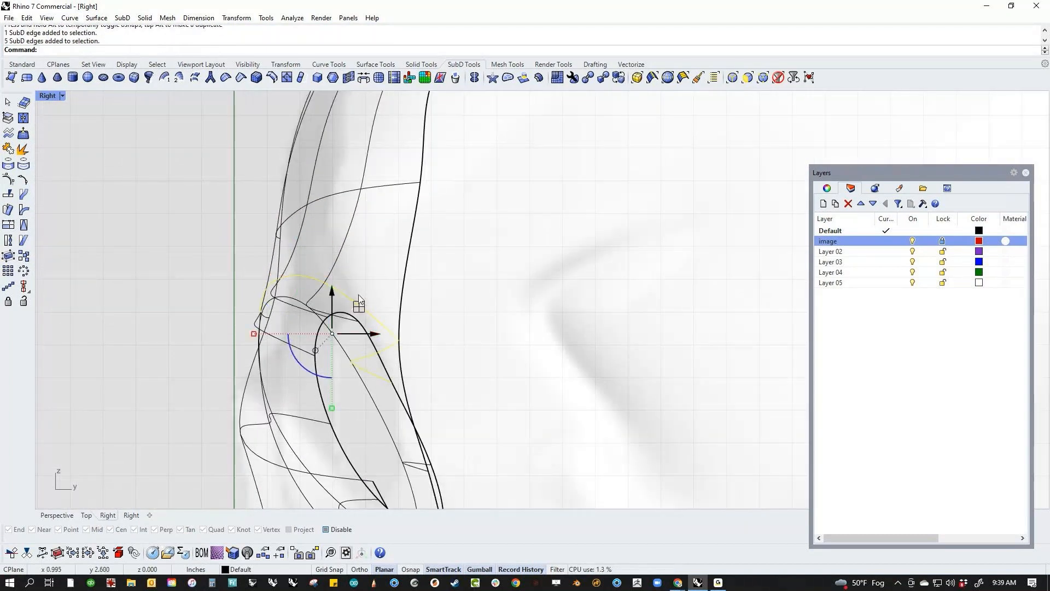
left_click_drag(359, 306, 406, 271)
left_click(468, 289)
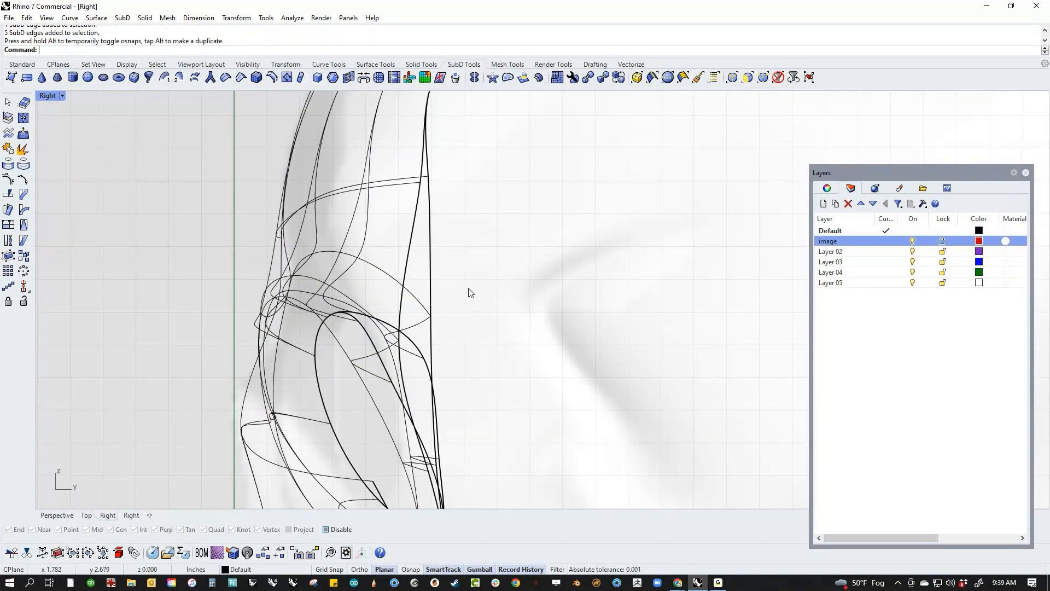
Select the whole lower face from the nasal base down and move it forward about 0.55 in toward the reference profile.
scroll(420, 307, "down", 4)
right_click_drag(421, 307, 396, 243)
scroll(244, 364, "up", 4)
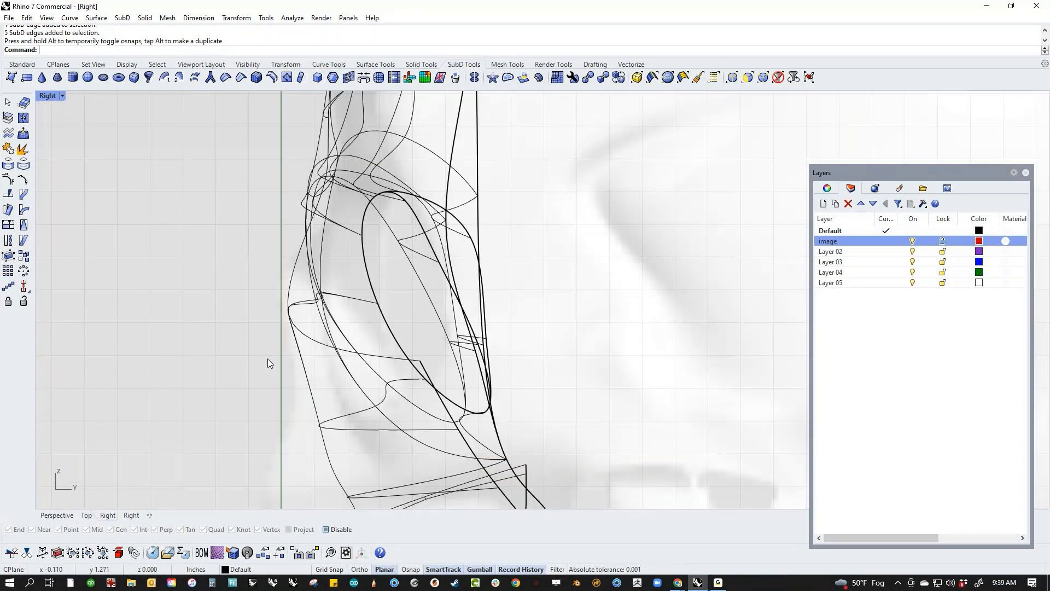
right_click_drag(267, 360, 252, 263)
scroll(252, 261, "down", 2)
scroll(259, 299, "down", 6)
right_click_drag(236, 309, 258, 301)
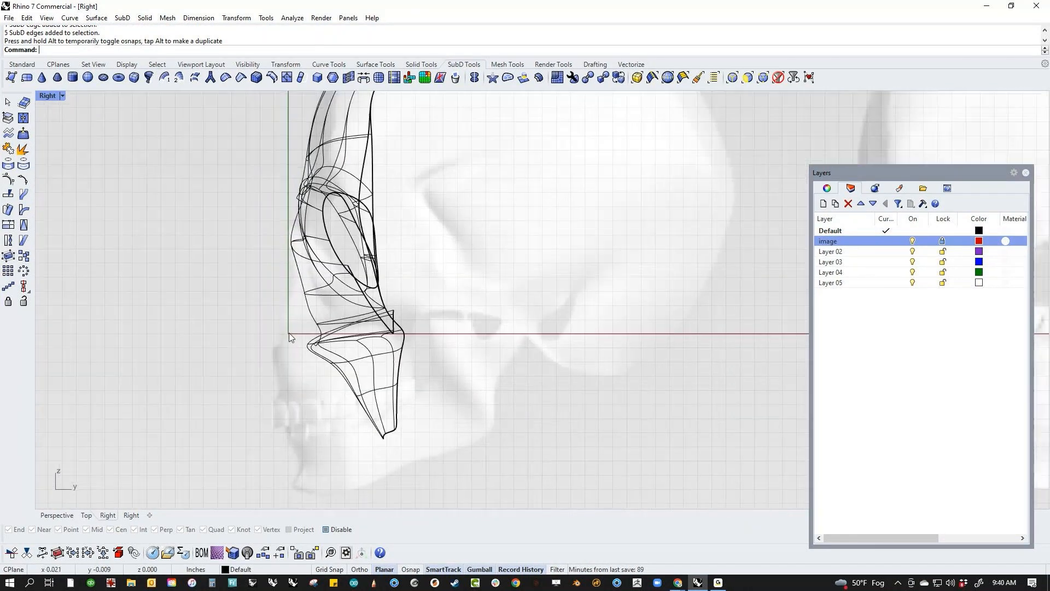
left_click_drag(260, 300, 448, 448)
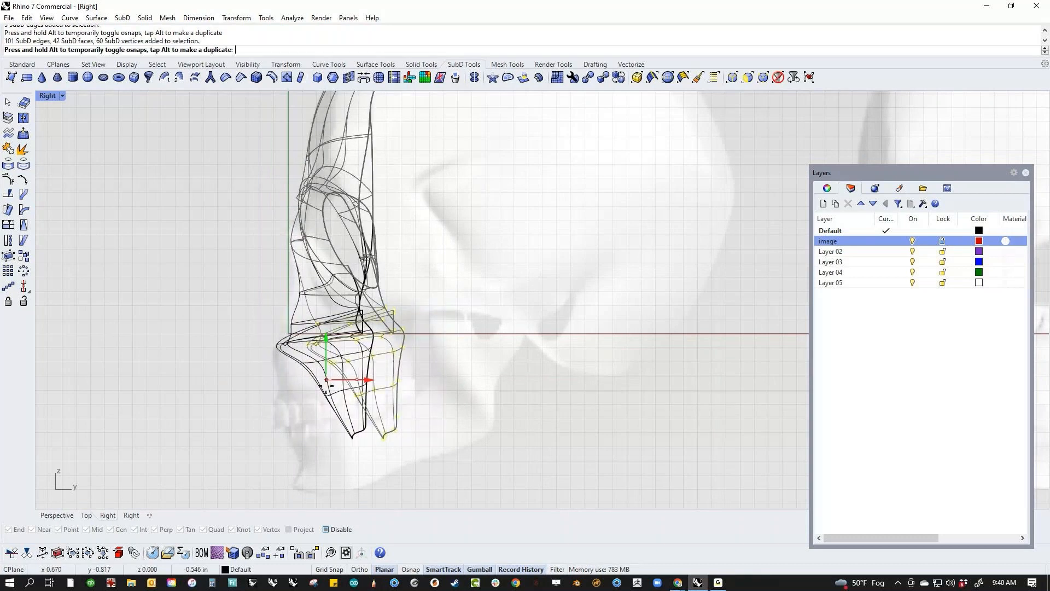
key("Escape")
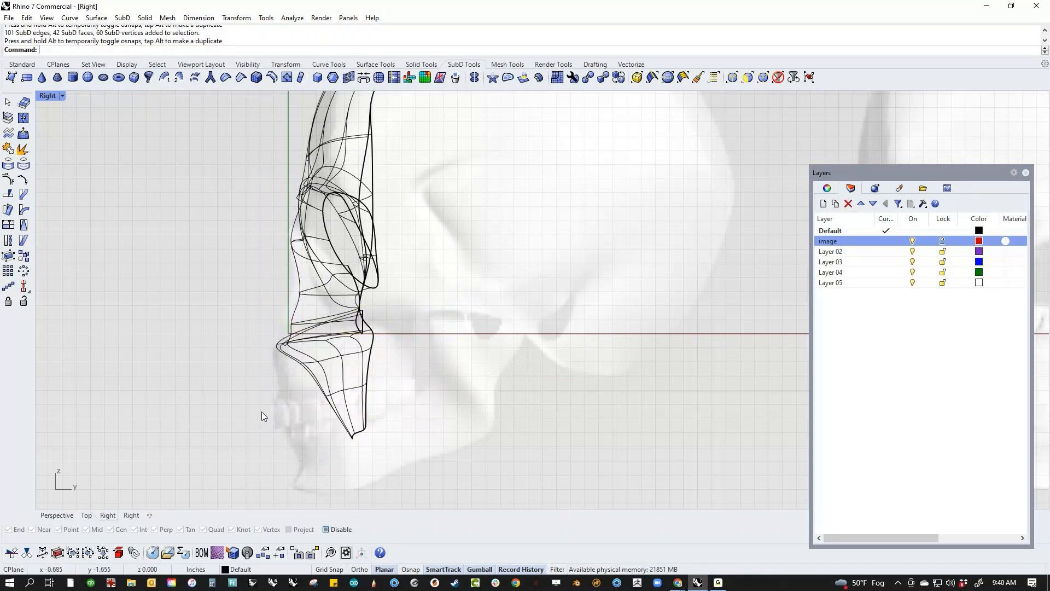
Select the upper edge rows of the jaw section below the nasal base and pull them forward.
left_click(329, 359, "ctrl+shift")
left_click(421, 385)
scroll(363, 367, "down", 2)
scroll(358, 365, "up", 4)
left_click(353, 352, "ctrl+shift")
left_click(353, 354, "ctrl+shift")
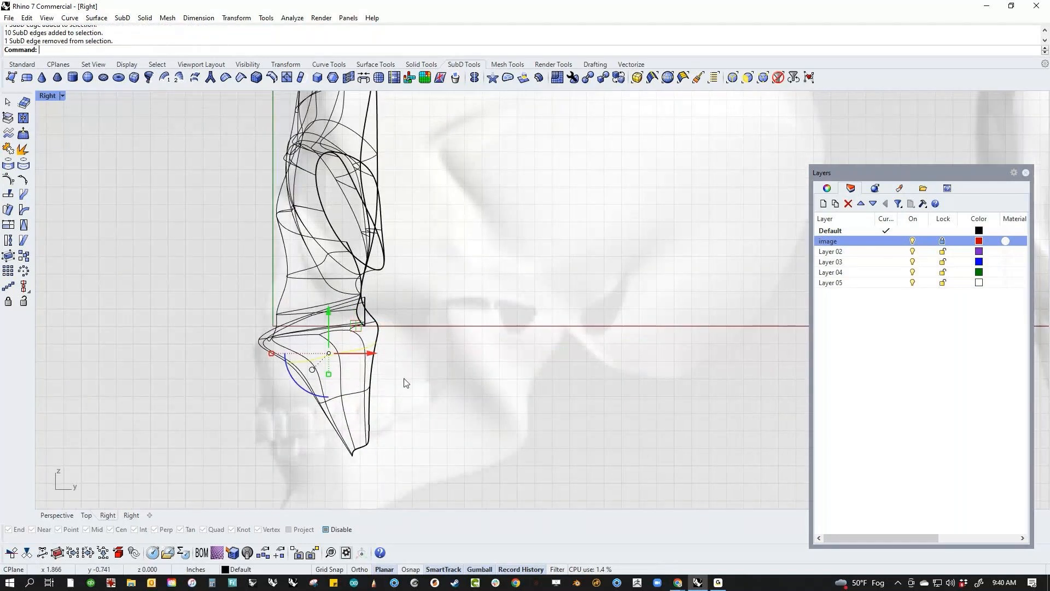
double_click(360, 394, "ctrl+shift")
left_click_drag(372, 378, 348, 380)
Pull the jaw section's lower edge row and its bottom boundary forward to line up with the reference teeth.
left_click_drag(203, 386, 404, 418)
left_click_drag(353, 393, 326, 394)
left_click(283, 421)
left_click_drag(284, 421, 430, 485, "ctrl+shift")
left_click_drag(398, 446, 307, 446)
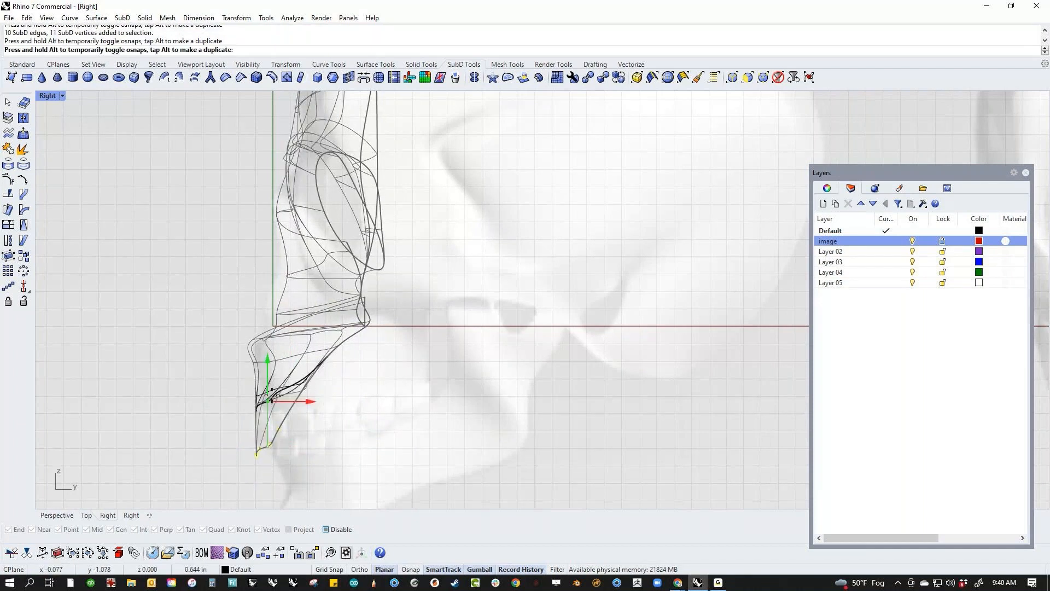
left_click(200, 406)
Shift the vertex pairs along the front of the nasal opening forward to straighten the nose's side profile.
scroll(254, 340, "down", 2)
right_click_drag(256, 337, 256, 402)
scroll(266, 344, "up", 4)
left_click_drag(268, 342, 300, 374)
mouse_move(327, 356)
left_mouse_down()
mouse_move(304, 356)
mouse_move(316, 357)
left_mouse_up()
left_click(194, 323)
scroll(195, 323, "down", 4)
right_click_drag(207, 325, 267, 369)
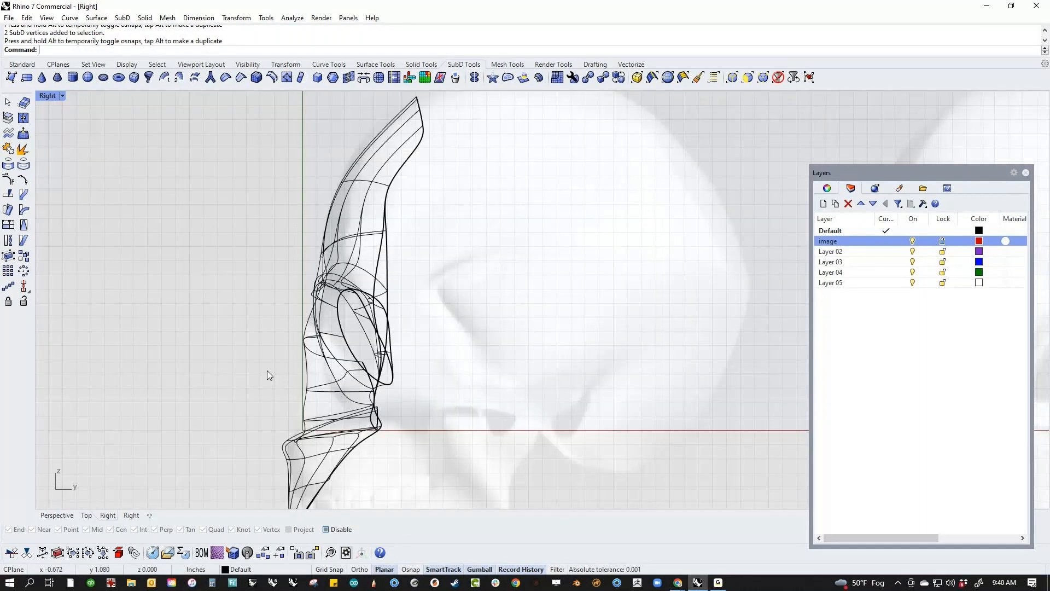
scroll(343, 375, "up", 6)
left_click_drag(317, 374, 347, 386, "ctrl+shift")
left_click(207, 357)
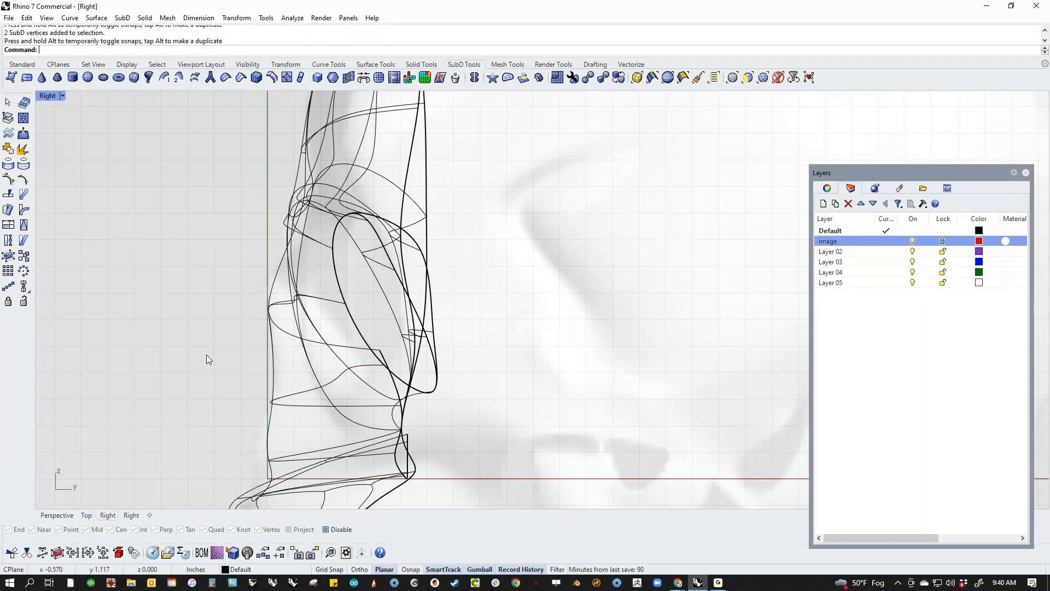
Examine the reshaped face against the side reference and in perspective, toggling the SubD display between flat and smooth.
scroll(275, 276, "up", 5)
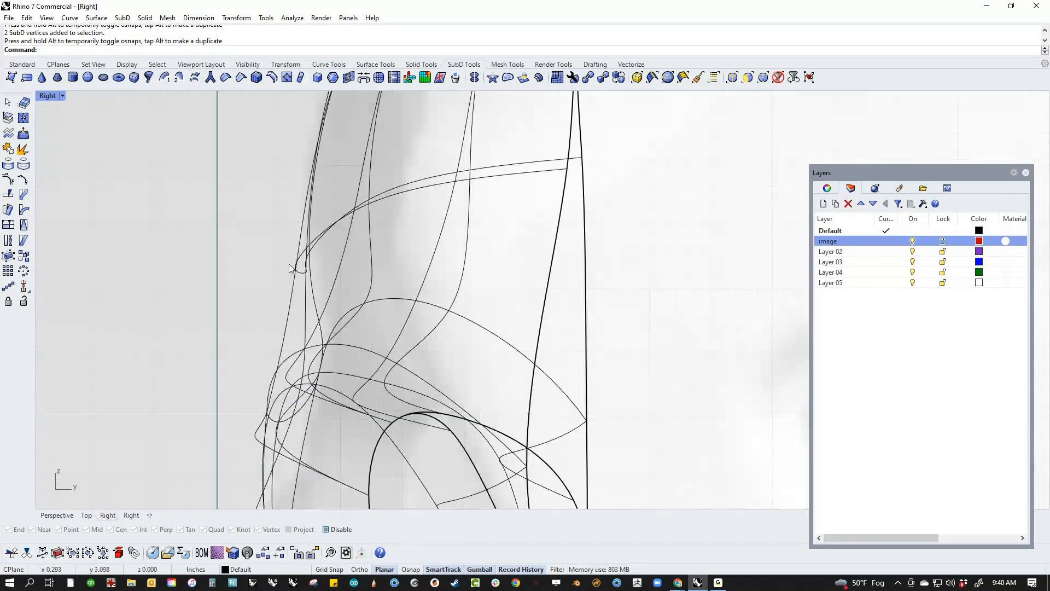
scroll(280, 317, "down", 5)
right_click_drag(300, 317, 321, 333)
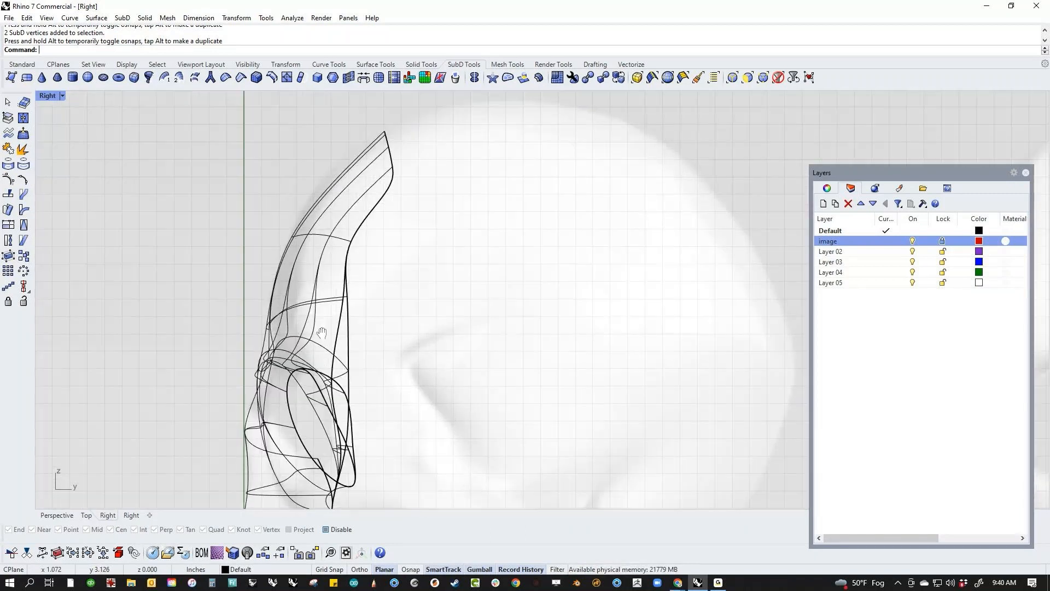
scroll(403, 291, "down", 2)
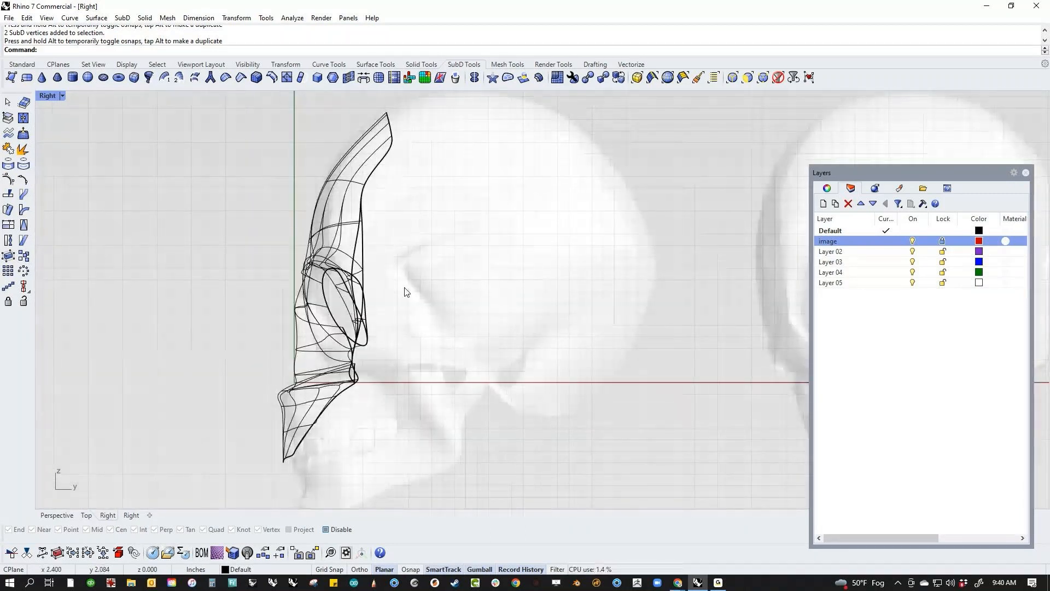
key("ctrl+F4")
right_click_drag(437, 304, 479, 398)
scroll(460, 326, "up", 3)
key("Tab")
key("Tab")
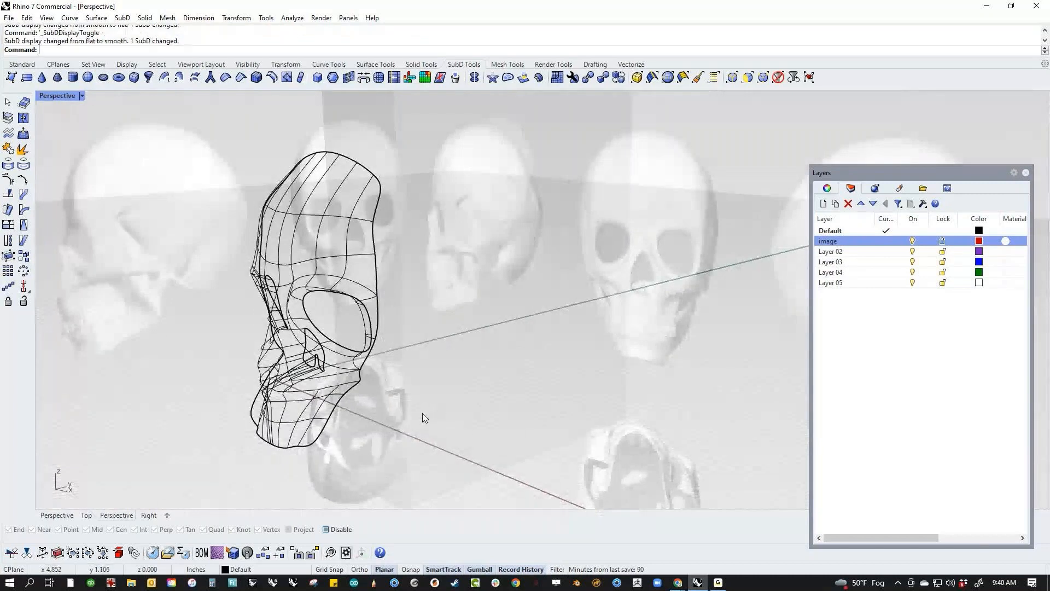
Change the perspective view to shaded display and check the face from the front, the side and in perspective.
middle_click(383, 403)
left_click(337, 376)
mouse_move(365, 382)
right_mouse_down()
mouse_move(417, 392)
mouse_move(426, 354)
mouse_move(491, 383)
mouse_move(458, 413)
mouse_move(425, 408)
mouse_move(356, 338)
right_mouse_up()
key("ctrl+F2")
key("ctrl+F3")
key("ctrl+F4")
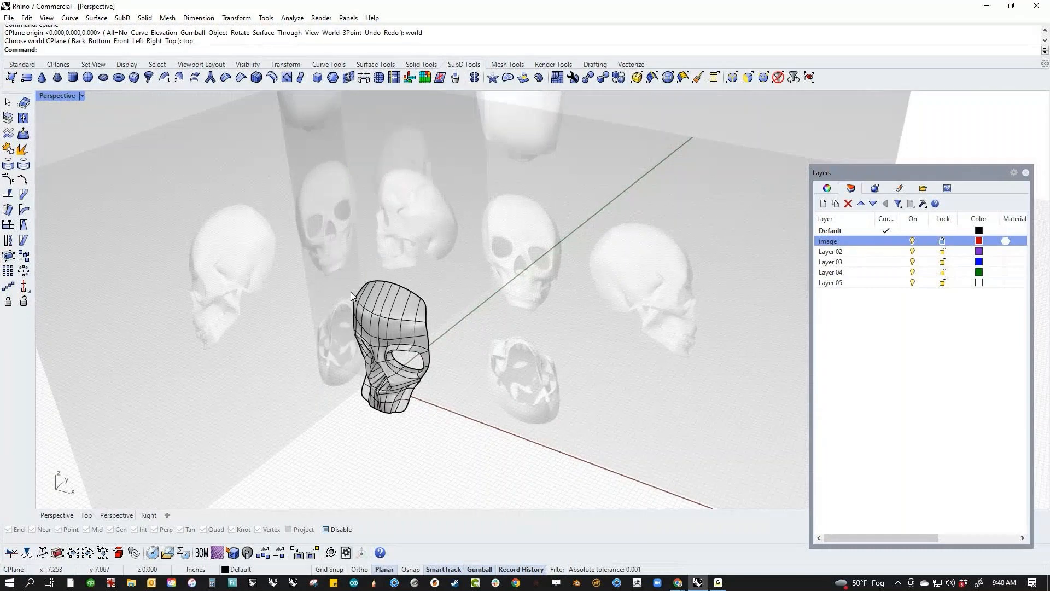
Select the outer boundary edges from cheekbone to cheekbone over the cranium, extrude them backward, and check the new band from the front.
scroll(410, 377, "up", 5)
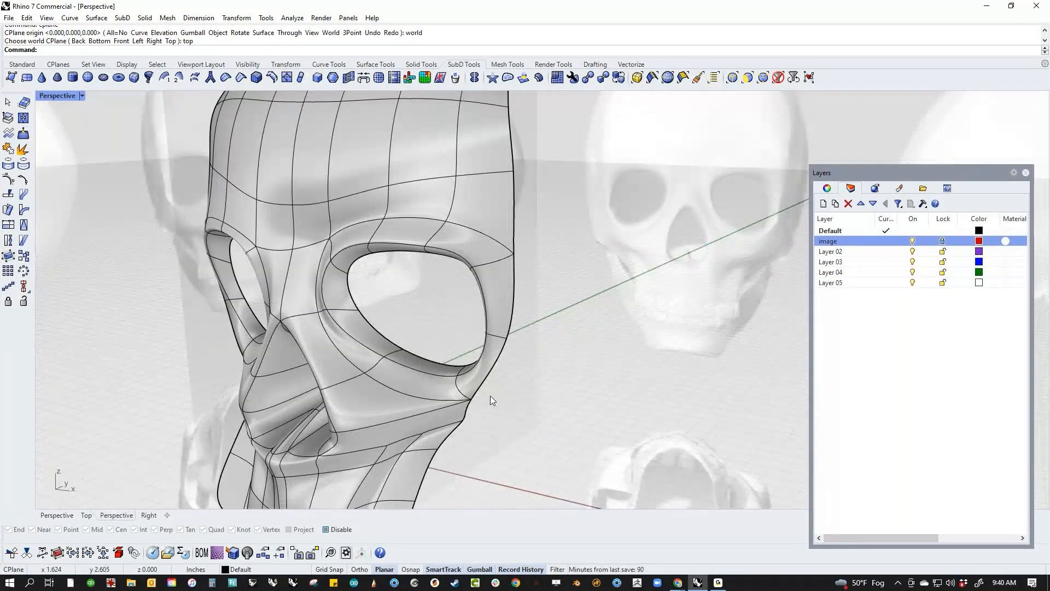
left_click(479, 390)
scroll(372, 383, "down", 5)
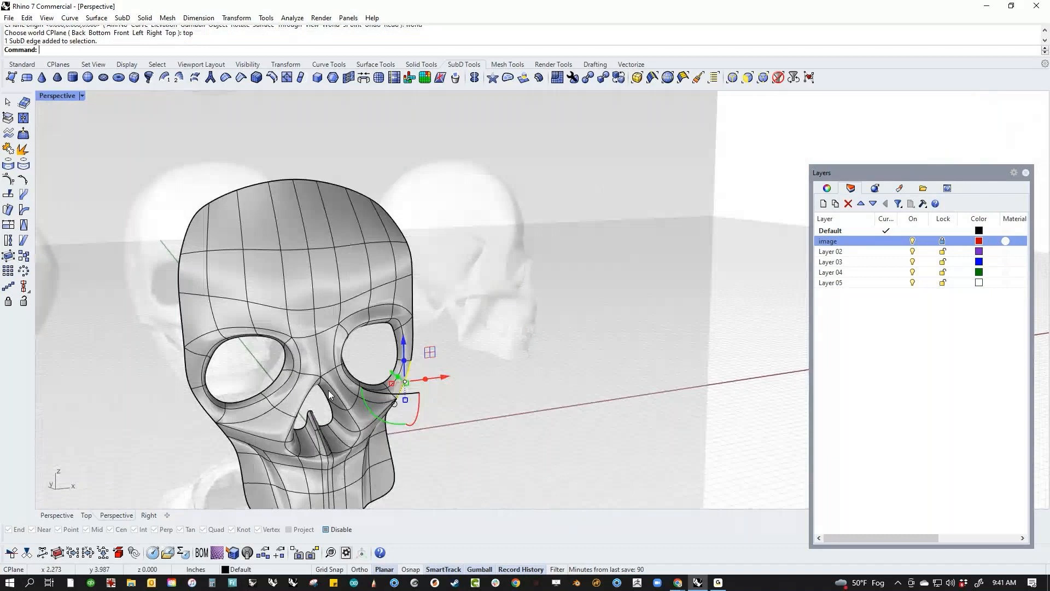
double_click(183, 399, "ctrl+shift")
right_click_drag(391, 420, 313, 311)
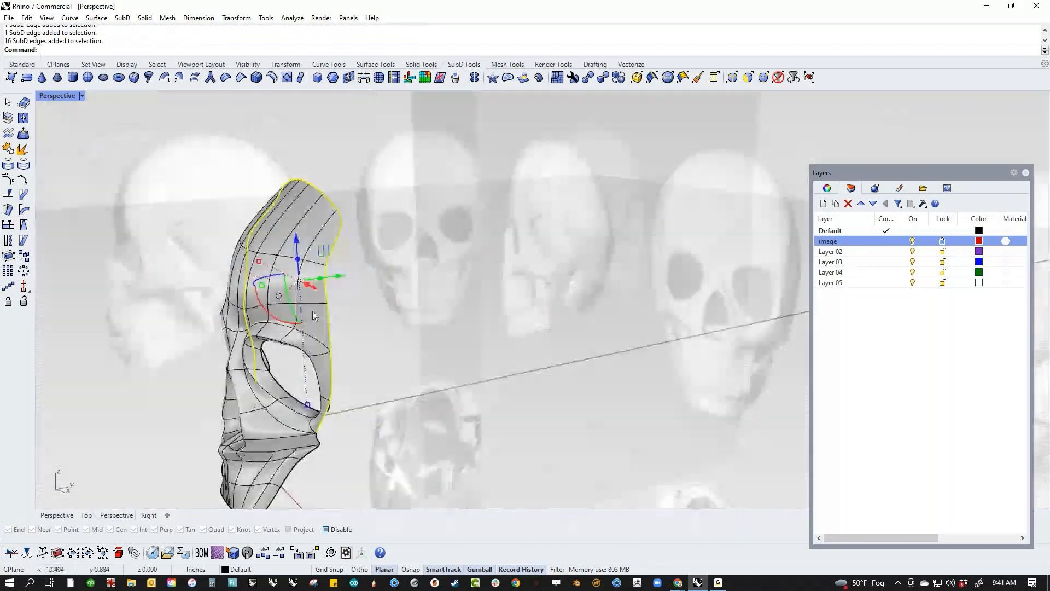
left_click_drag(331, 277, 449, 280)
left_click(553, 325)
right_click_drag(572, 404, 511, 438)
key("ctrl+F2")
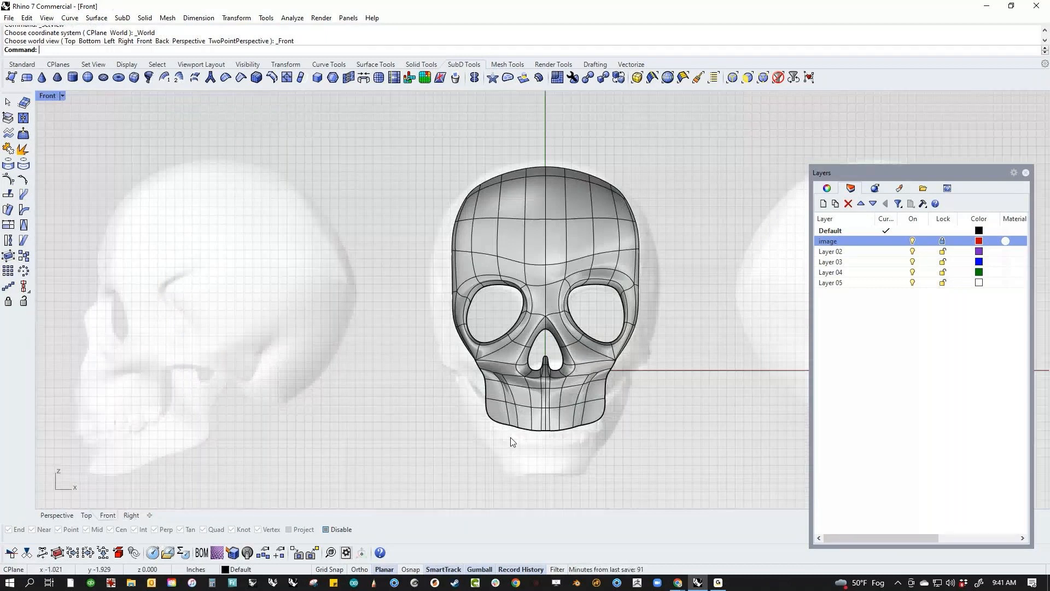
key("ctrl+F4")
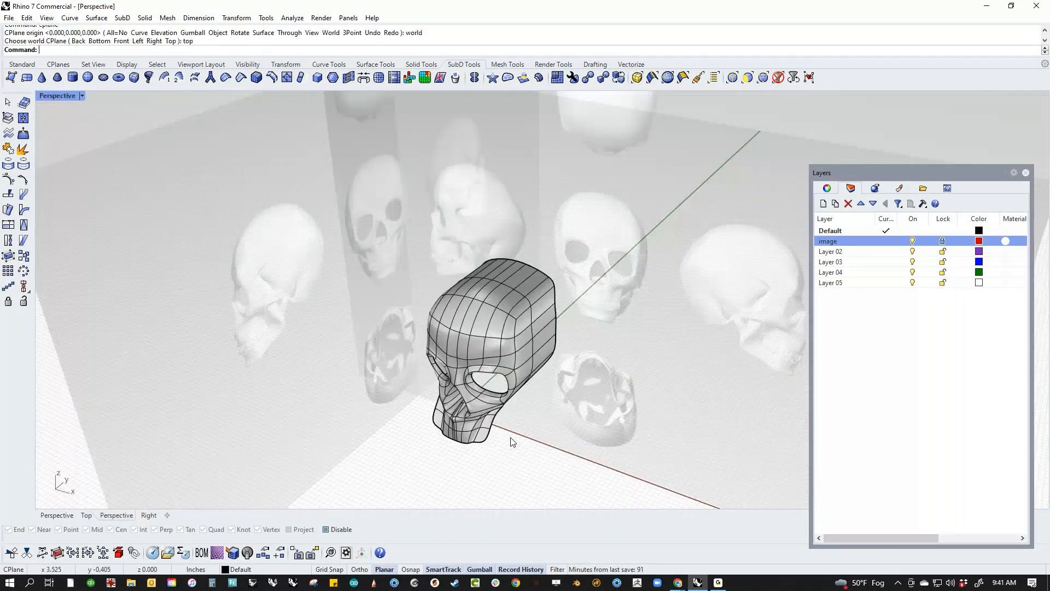
Widen the edge loop around the cranium in the front view and pull the vertex beside the left eye socket outward.
left_click(531, 356)
key("ctrl+F2")
scroll(508, 268, "up", 4)
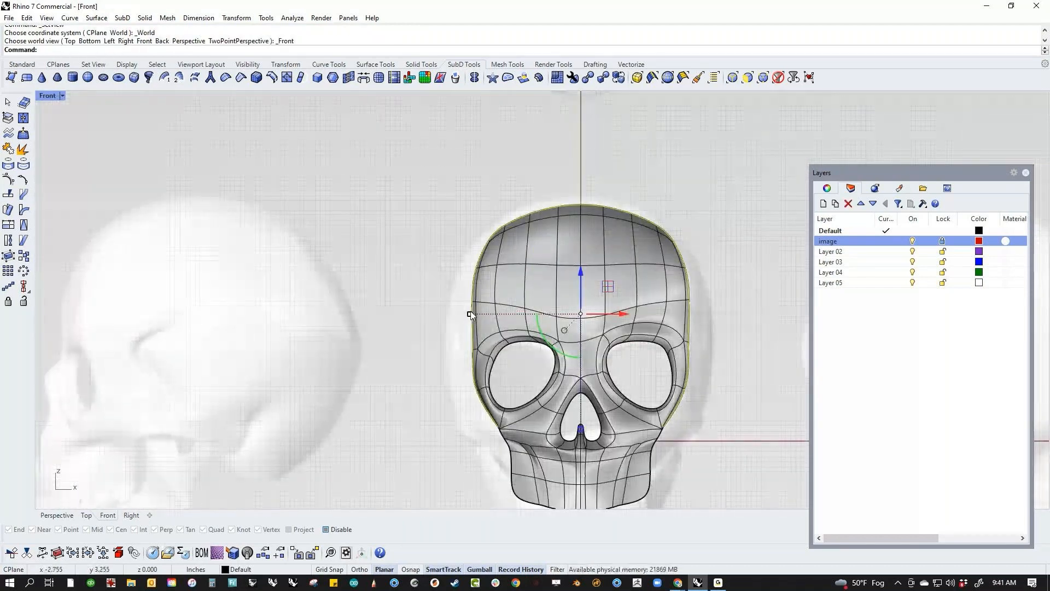
left_click_drag(467, 313, 468, 356)
left_click_drag(458, 350, 445, 350)
left_click(434, 390)
key("Escape")
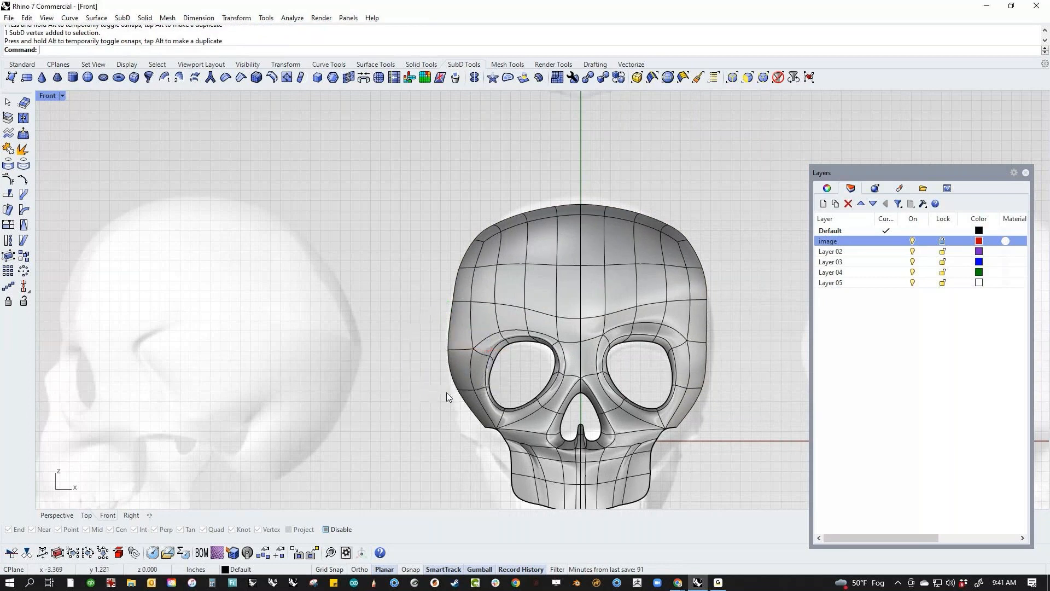
Move the outline vertex at the left cheekbone's lower corner outward toward the reference skull.
scroll(448, 392, "up", 3)
left_click(461, 388)
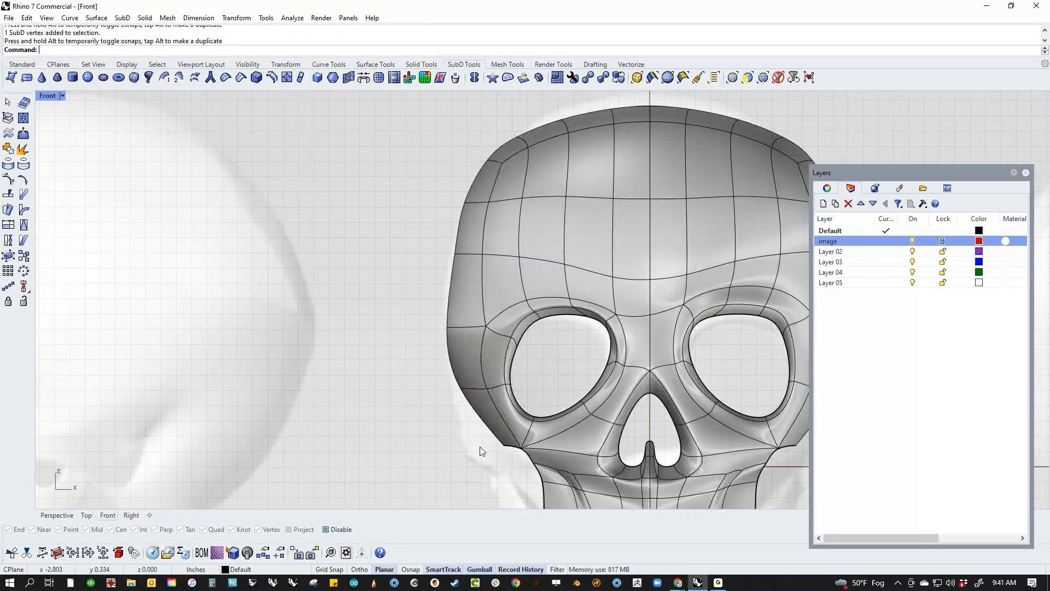
scroll(487, 441, "up", 2)
left_click_drag(556, 444, 503, 444)
left_click(406, 425)
scroll(355, 379, "down", 5)
scroll(597, 391, "up", 6)
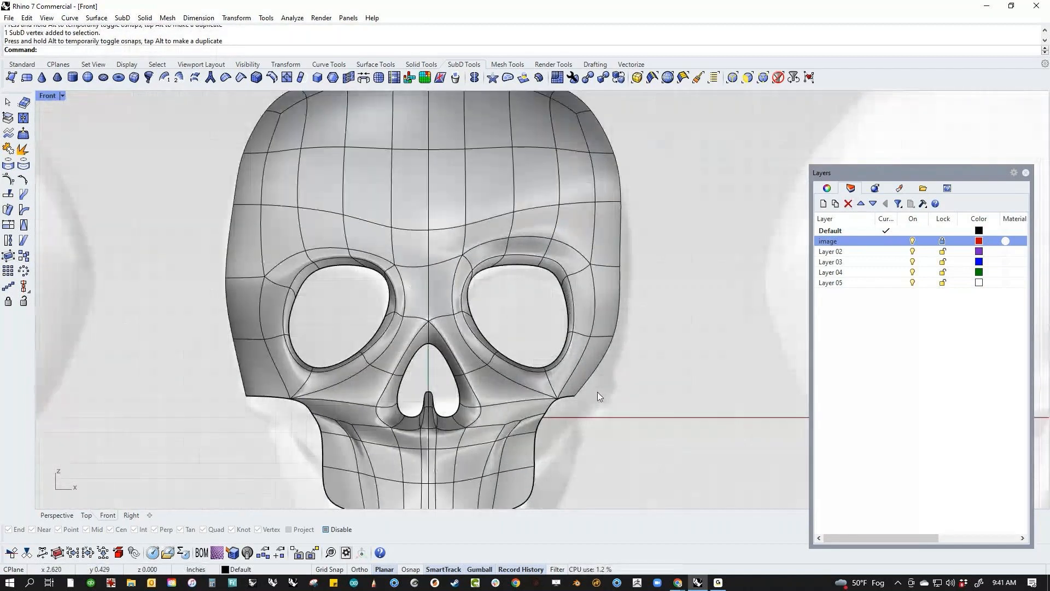
Move the matching outline vertex at the right cheekbone outward toward the reference skull.
right_click_drag(605, 392, 578, 419)
left_click_drag(460, 464, 537, 432)
left_click(611, 353)
right_click_drag(605, 332, 542, 435)
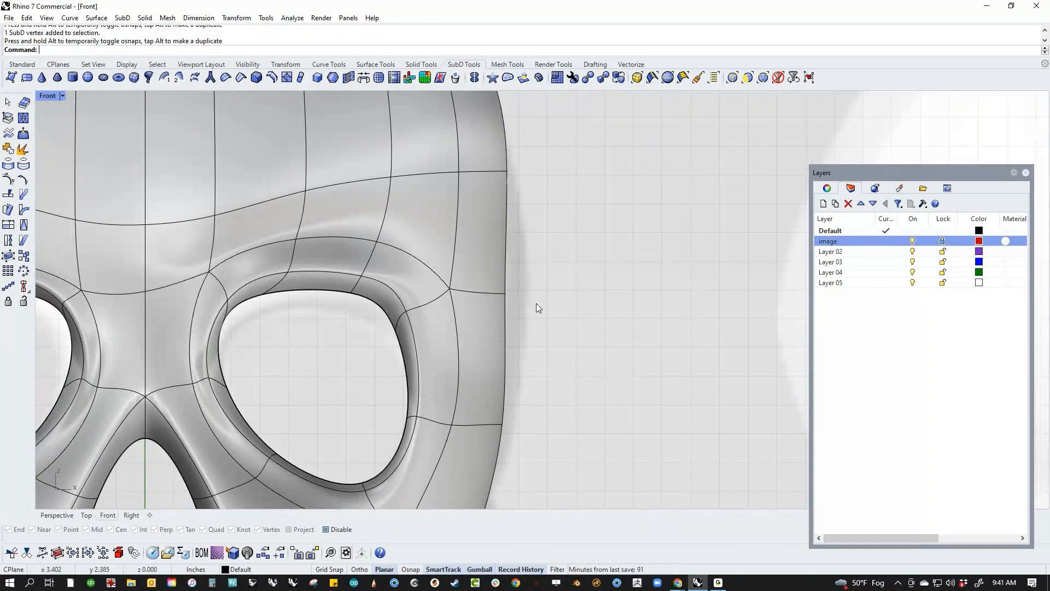
Change the front view to wireframe display and move the outline vertex beside the right eye socket outward.
middle_click(536, 304)
left_click(495, 282)
left_click(504, 294)
left_click_drag(543, 293, 561, 294)
left_click(596, 298)
Adjust the outline vertex on the right side of the cranium above the eye socket to follow the reference contour.
right_click_drag(532, 189, 617, 384)
scroll(542, 333, "down", 4)
scroll(572, 311, "up", 6)
left_click(571, 311)
left_click_drag(608, 312, 567, 317)
left_click(526, 202)
right_click_drag(526, 203, 497, 274)
scroll(486, 278, "up", 4)
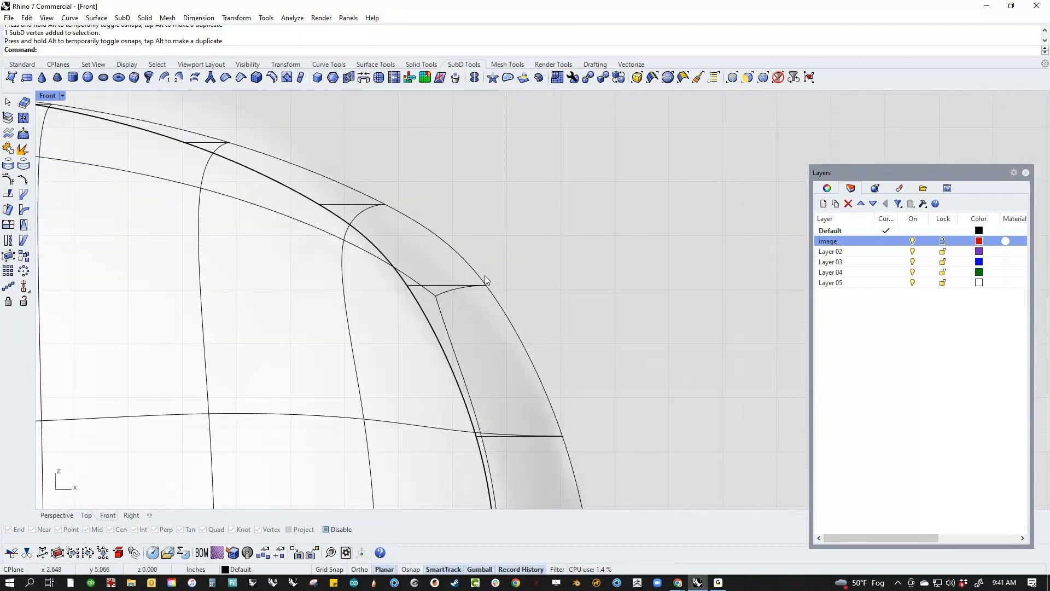
Adjust the selected edges and vertices on the cranium's upper right curve to follow the reference contour.
left_click_drag(392, 323, 539, 265, "ctrl+shift")
mouse_move(461, 286)
left_mouse_down()
mouse_move(462, 273)
mouse_move(439, 287)
mouse_move(436, 296)
mouse_move(454, 301)
left_mouse_up()
left_click(562, 252)
scroll(562, 255, "down", 5)
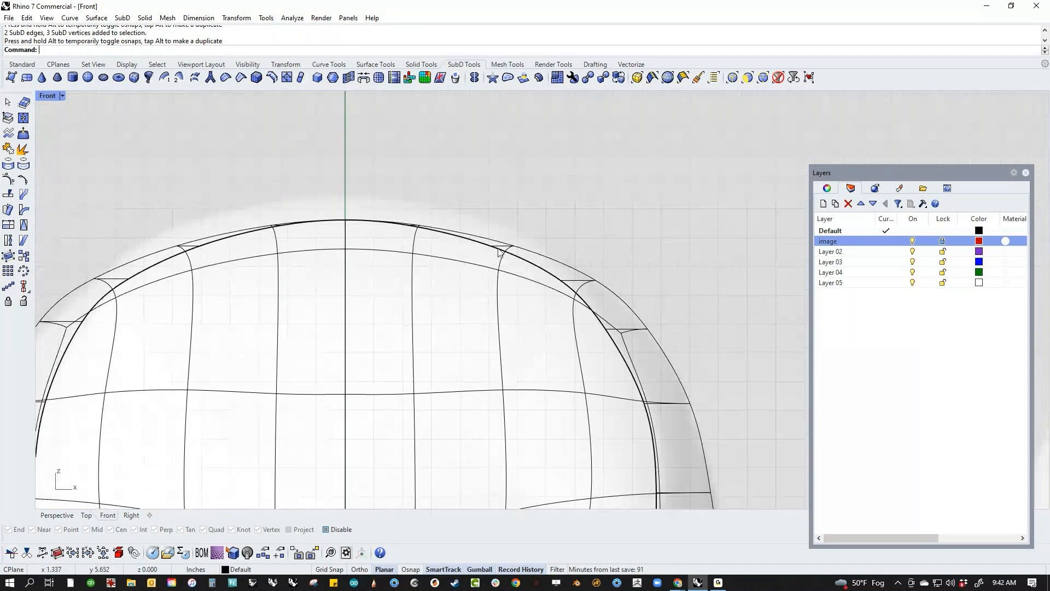
Raise the crown vertices to the right of the midline toward the reference skull's top contour.
left_click_drag(509, 253, 500, 231, "ctrl+shift")
left_click(540, 170)
left_click_drag(385, 185, 411, 176, "ctrl+shift")
left_click(275, 180)
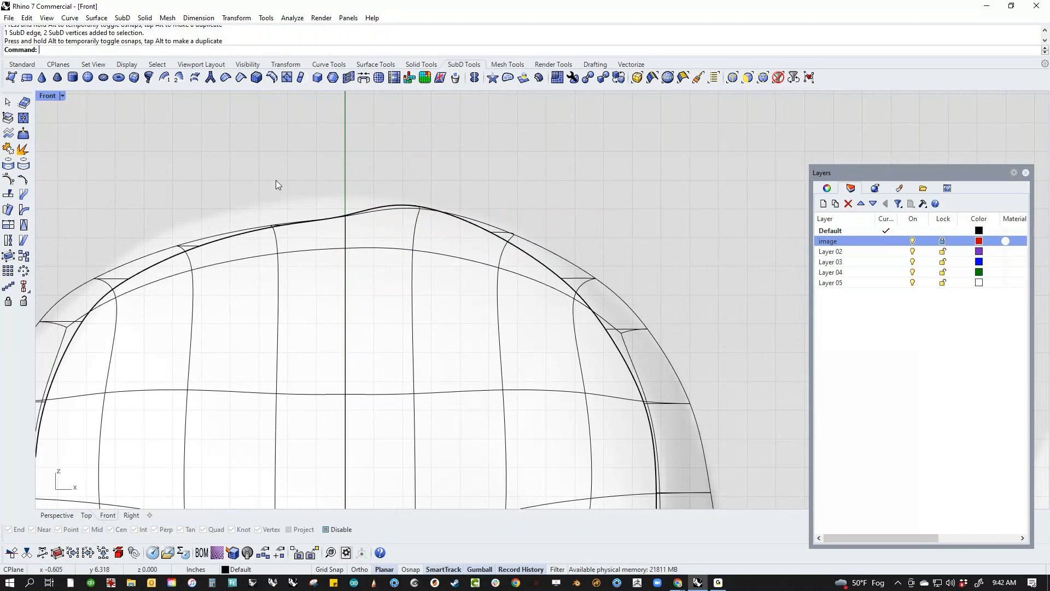
Raise the crown vertices just left of the midline and at the midline to match the reference top contour.
left_click_drag(259, 190, 301, 247, "ctrl+shift")
left_click_drag(274, 181, 384, 249)
left_click(347, 170)
left_click(347, 196)
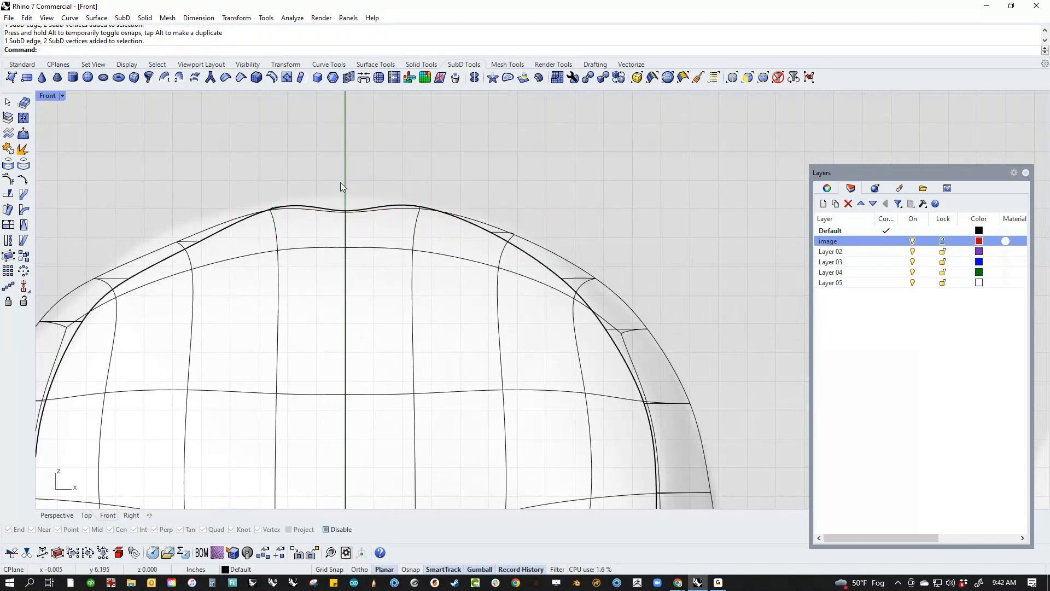
left_click_drag(329, 167, 344, 193, "ctrl+shift")
left_click(279, 176)
Raise the second set of crown vertices left of the midline toward the reference contour.
right_click_drag(234, 214, 441, 224)
left_click_drag(353, 214, 421, 264, "ctrl+shift")
left_click_drag(390, 214, 390, 202)
left_click(275, 224)
scroll(275, 251, "down", 3)
scroll(276, 278, "up", 3)
Move the vertices on the cranium's upper left curve outward to follow the reference contour.
left_click_drag(276, 277, 361, 325, "ctrl+shift")
left_click_drag(333, 264, 345, 258)
left_click(202, 313)
left_click_drag(188, 317, 318, 376, "ctrl+shift")
mouse_move(306, 335)
left_mouse_down()
mouse_move(339, 335)
mouse_move(308, 336)
left_mouse_up()
left_click(195, 326)
Lower the outline vertex at the left cheekbone's lower corner slightly toward the reference skull.
scroll(200, 331, "down", 5)
right_click_drag(225, 331, 288, 232)
scroll(248, 357, "up", 6)
right_click_drag(248, 357, 255, 316)
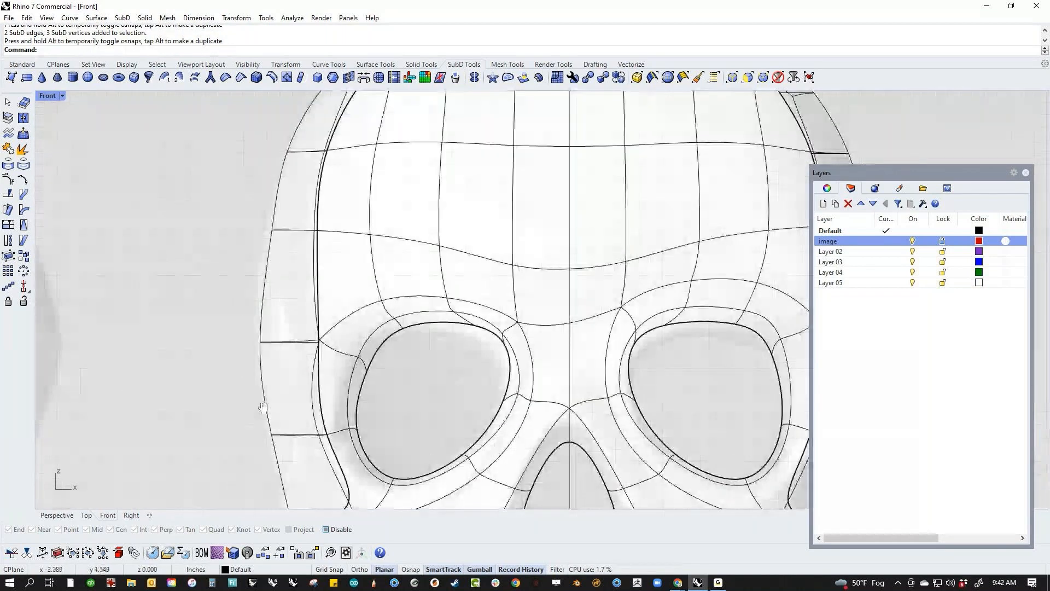
right_click_drag(282, 483, 282, 340)
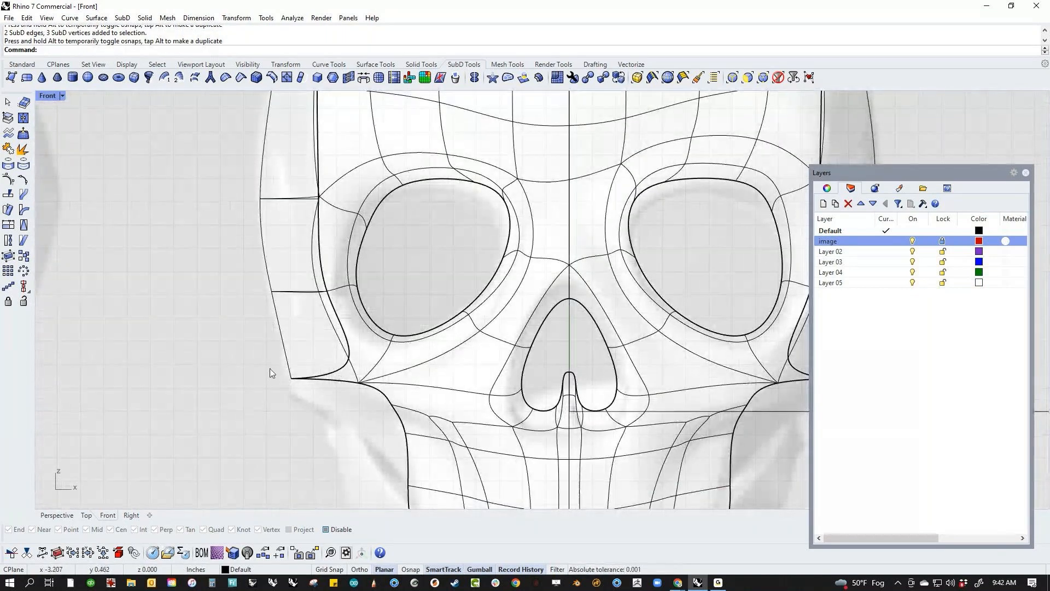
left_click_drag(270, 368, 322, 387, "ctrl+shift")
left_click_drag(291, 344, 291, 359)
left_click(234, 405)
scroll(234, 404, "down", 2)
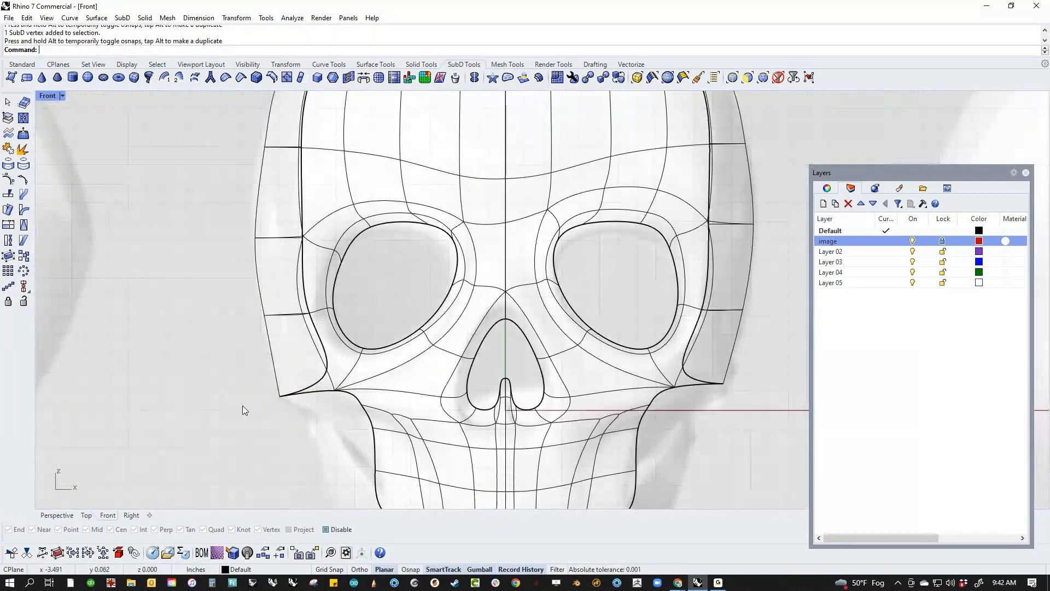
Move the outline vertices on the left side of the upper jaw outward toward the reference skull.
scroll(294, 363, "up", 2)
left_click_drag(340, 322, 353, 418, "ctrl+shift")
left_click(304, 386)
left_click(268, 404)
left_click(301, 427)
right_click_drag(300, 427, 233, 346)
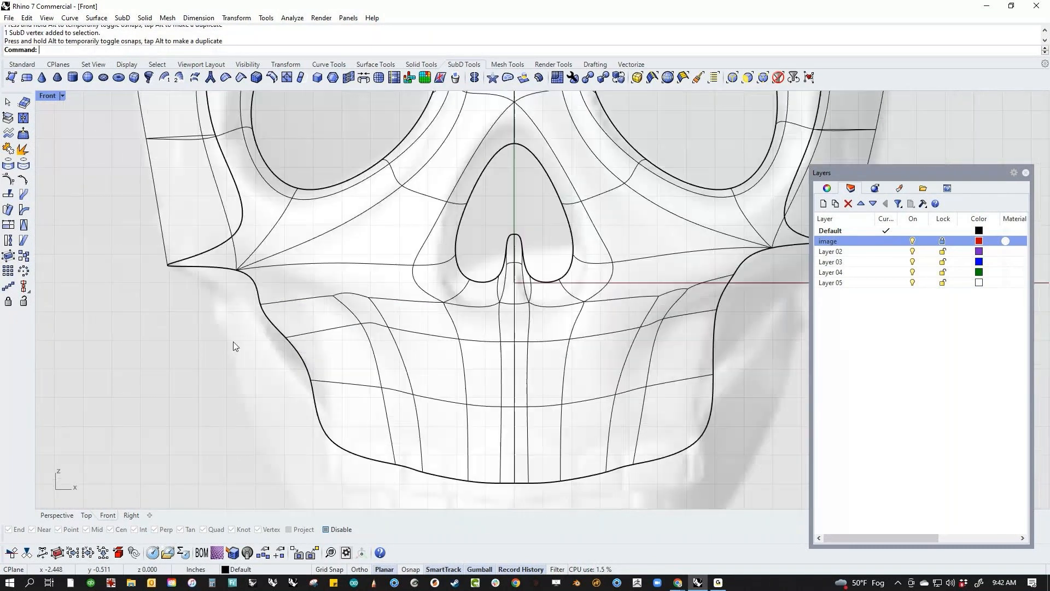
left_click_drag(274, 369, 355, 381, "ctrl+shift")
left_click(678, 474)
Move the outline vertices on the right side of the upper jaw outward toward the reference skull.
right_click_drag(683, 476, 469, 410)
left_click_drag(471, 408, 525, 312, "ctrl+shift")
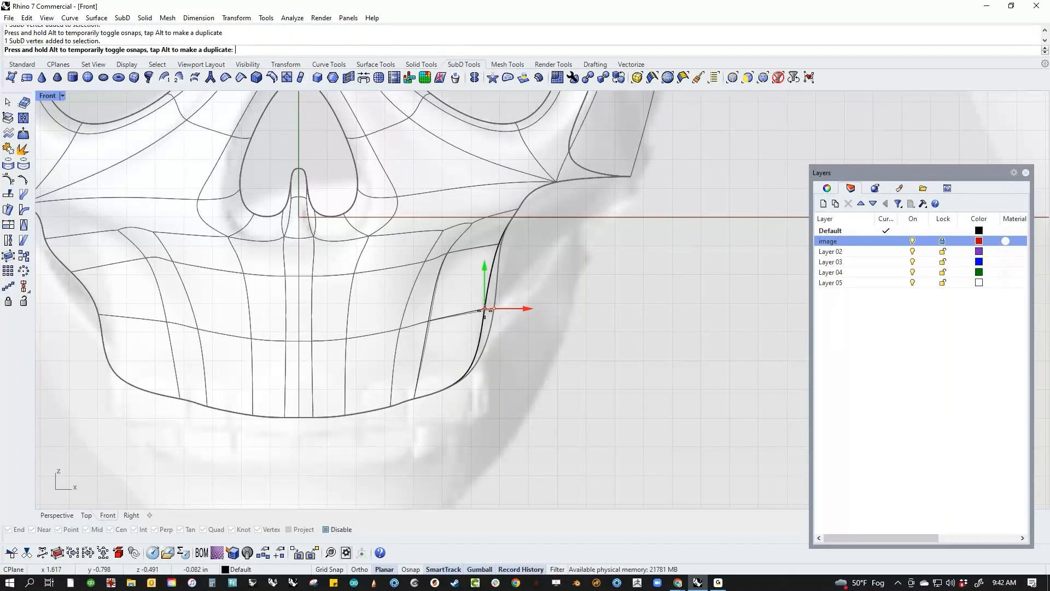
left_click(572, 264)
right_click_drag(572, 264, 532, 362)
left_click_drag(498, 311, 541, 260, "ctrl+shift")
left_click(530, 340)
scroll(469, 314, "up", 4)
left_click_drag(463, 295, 498, 289, "ctrl+shift")
left_click(499, 357)
scroll(500, 356, "down", 6)
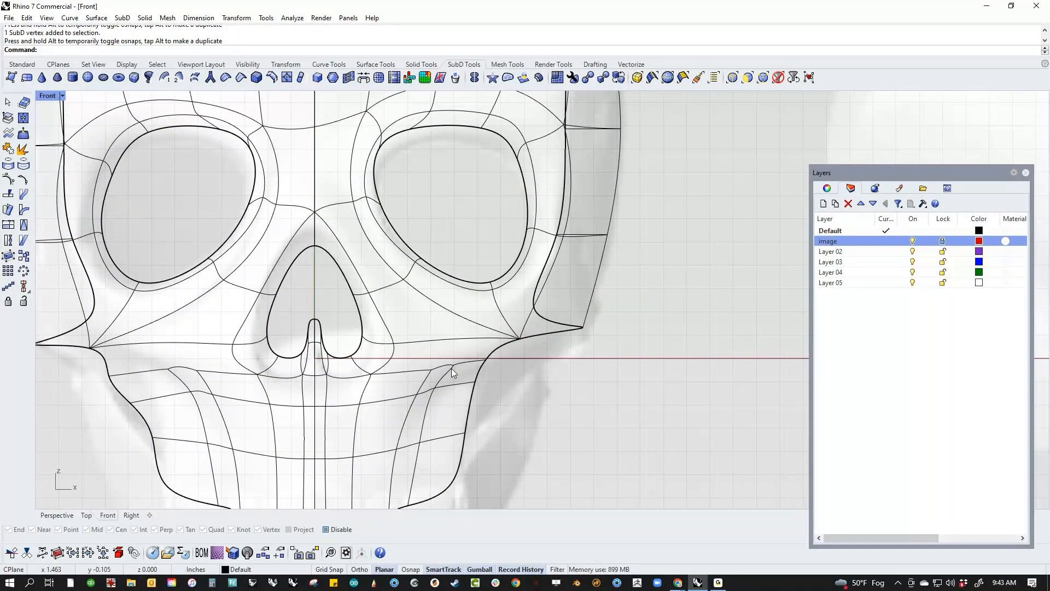
Fine-tune the outline vertex just beneath the left cheekbone to follow the reference contour.
scroll(451, 367, "up", 3)
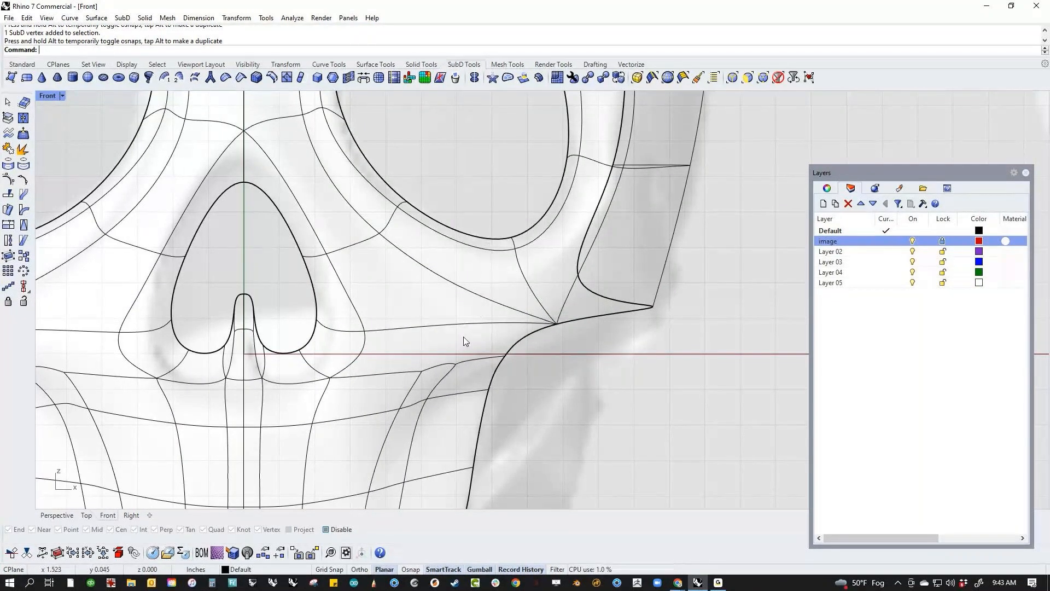
scroll(463, 282, "down", 3)
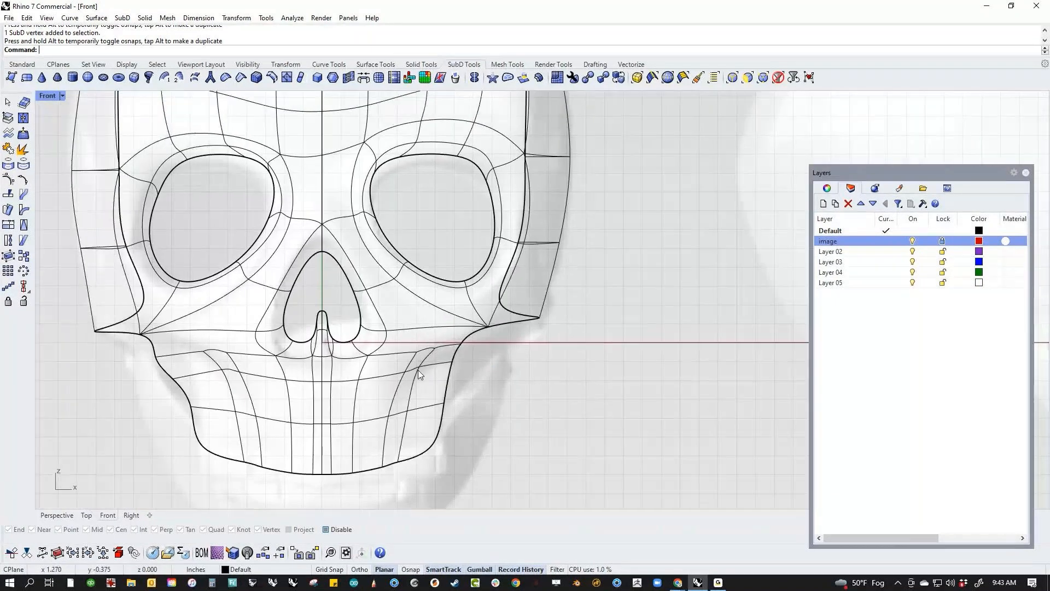
scroll(159, 361, "up", 3)
left_click(157, 350)
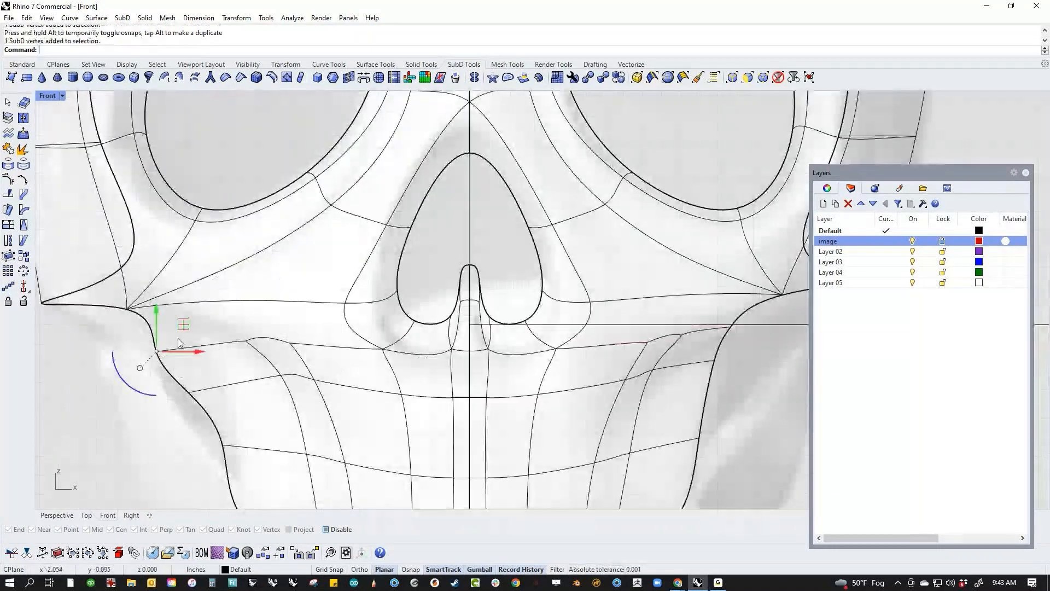
mouse_move(183, 324)
left_mouse_down()
mouse_move(212, 291)
mouse_move(202, 317)
left_mouse_up()
left_click(159, 391)
scroll(142, 389, "down", 3)
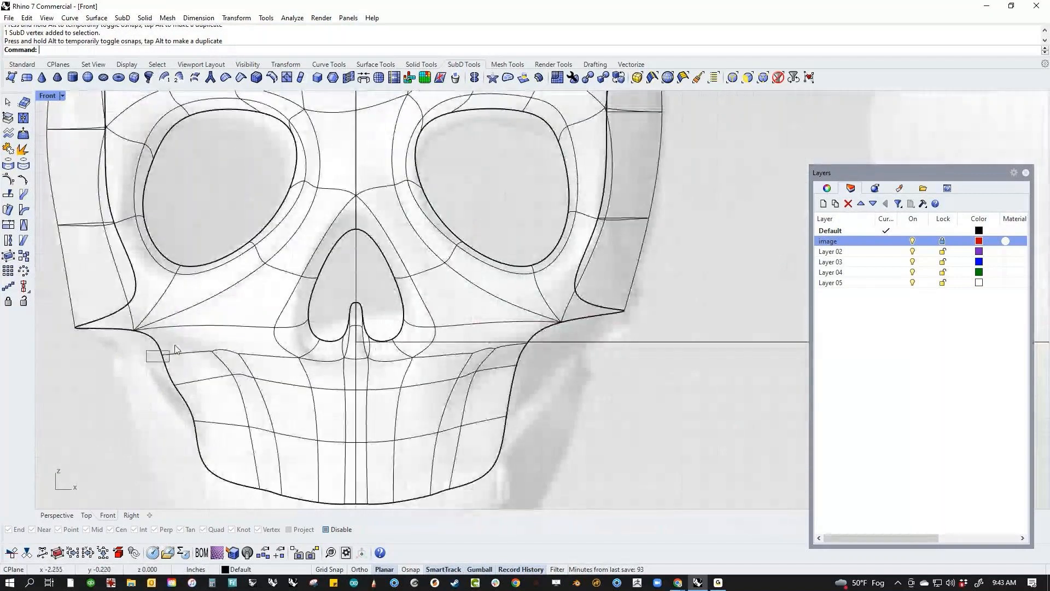
left_click(166, 352)
left_click_drag(195, 324, 188, 329)
left_click(138, 406)
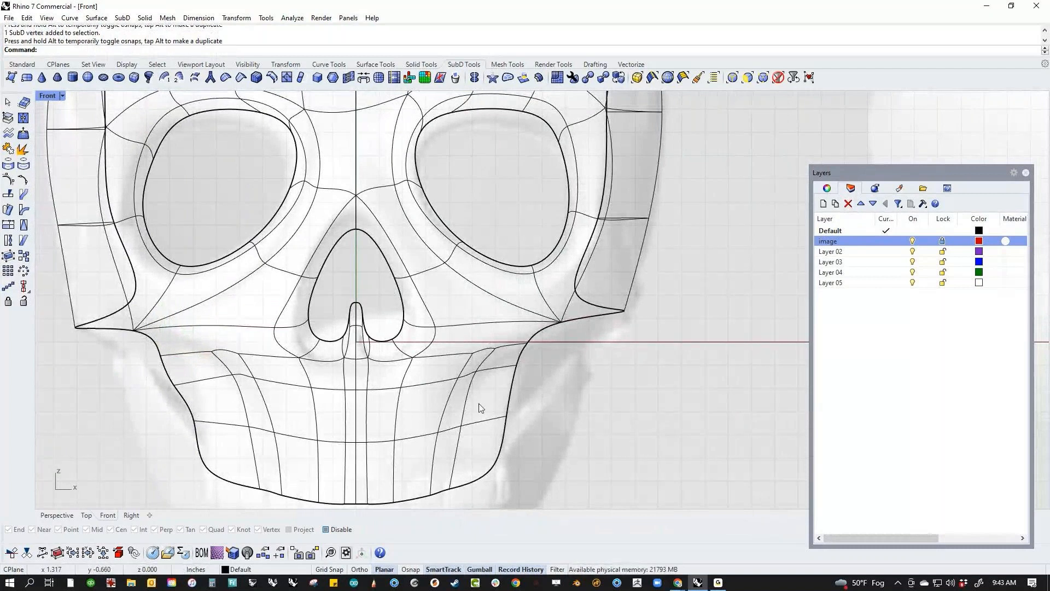
Insert an edge line on the right cheek with InsertPoint, from below the cheekbone up to the eye socket rim.
scroll(500, 360, "up", 3)
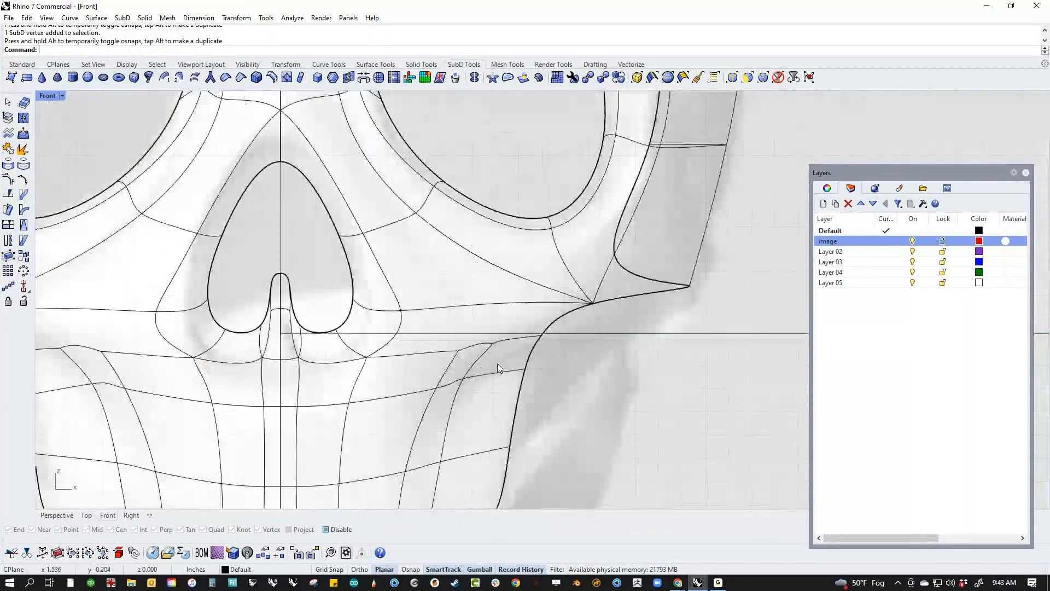
left_click(516, 341)
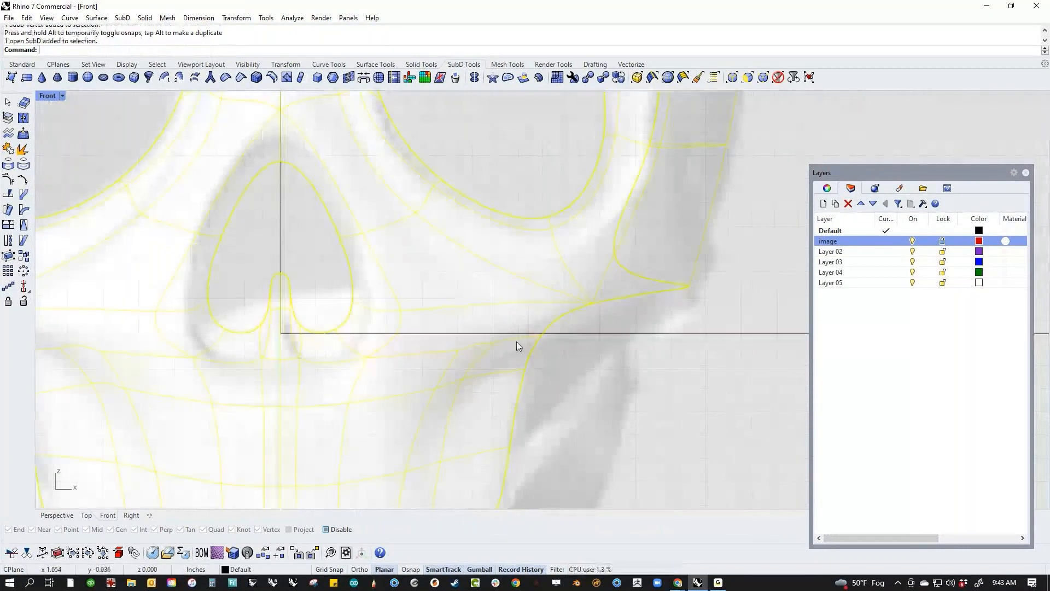
left_click(286, 77)
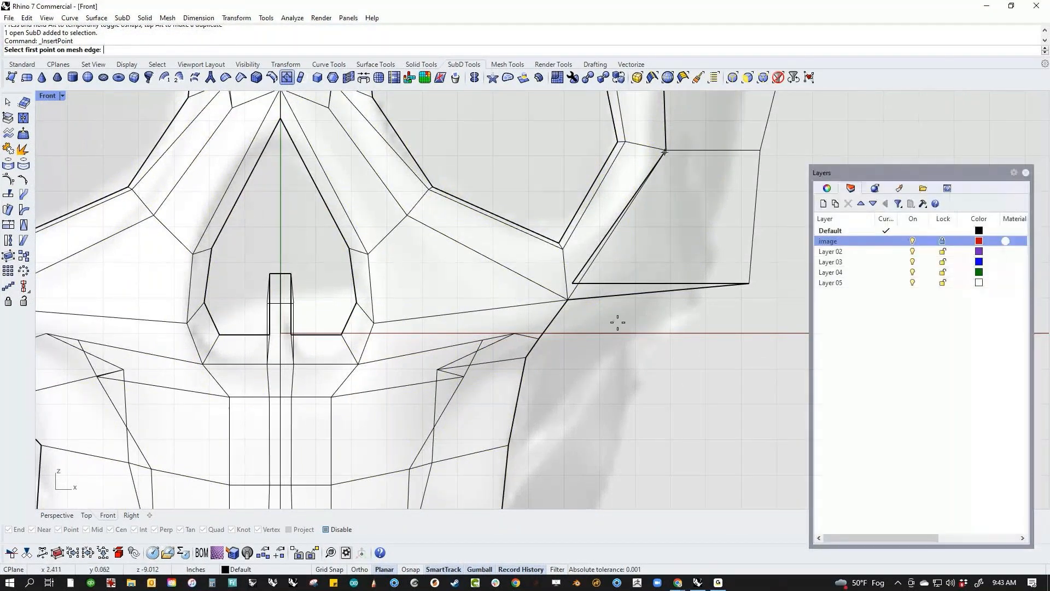
left_click(514, 333)
left_click(525, 305)
left_click(527, 277)
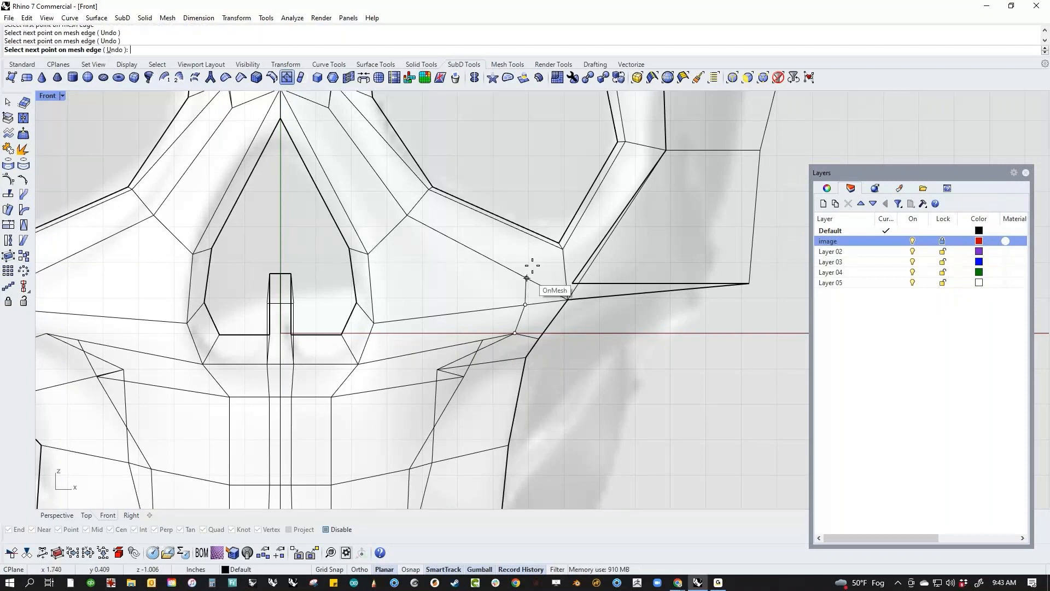
left_click(535, 235)
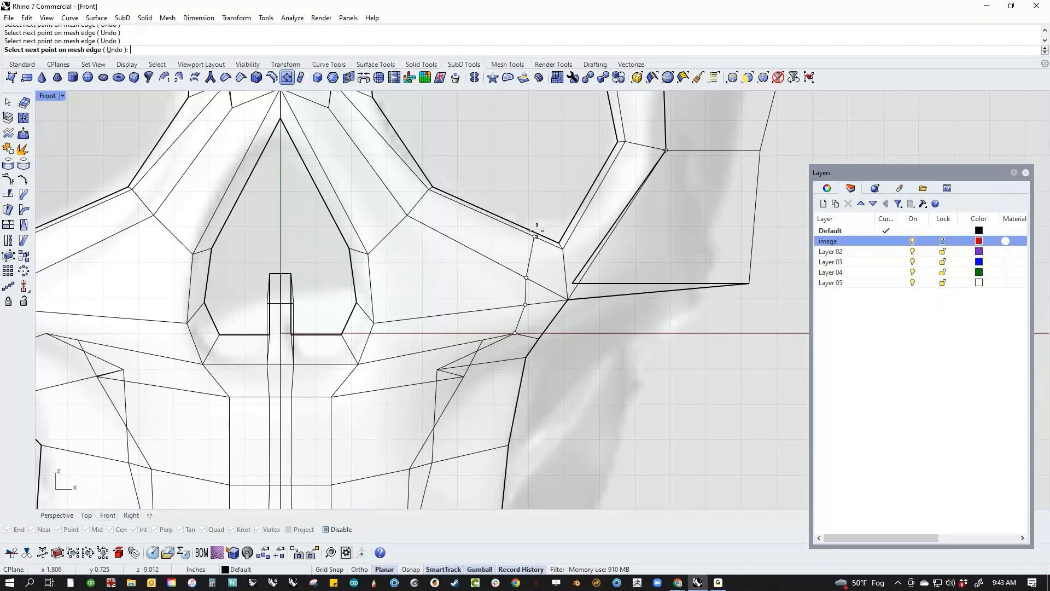
scroll(538, 229, "up", 3)
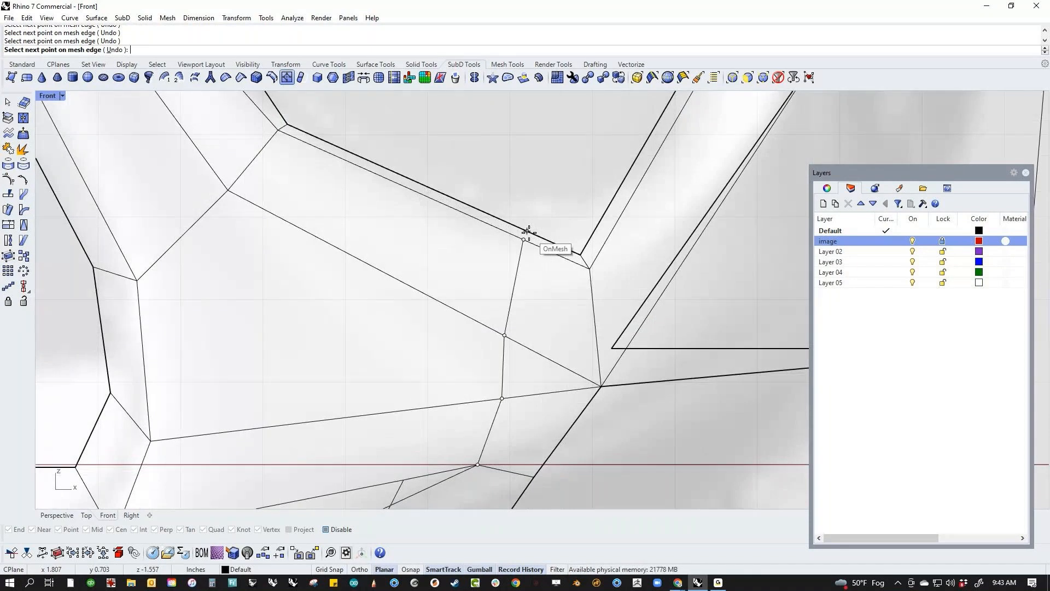
key("Return")
right_click_drag(468, 381, 508, 273)
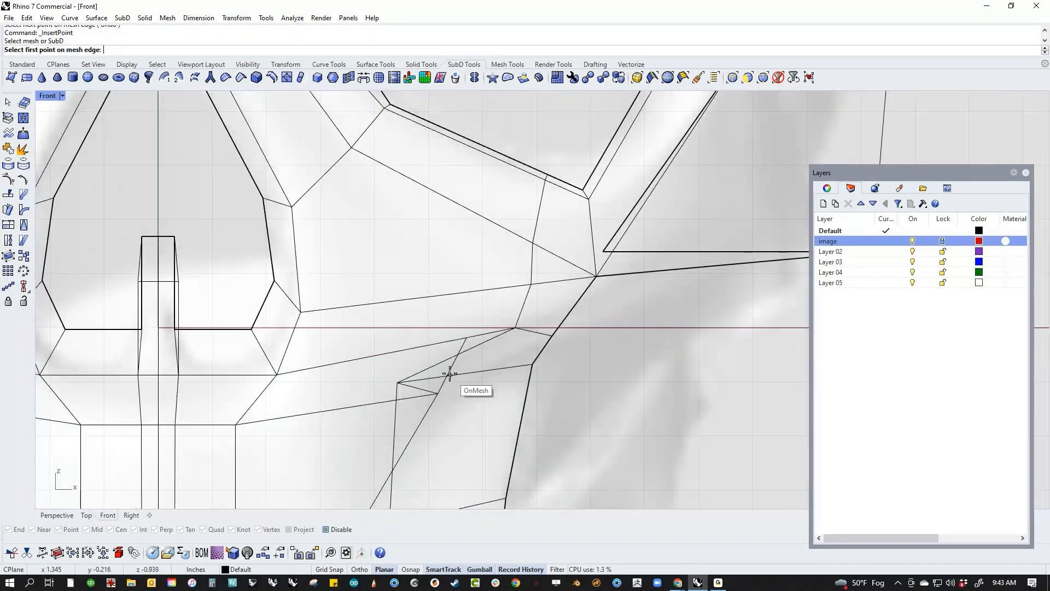
key("Return")
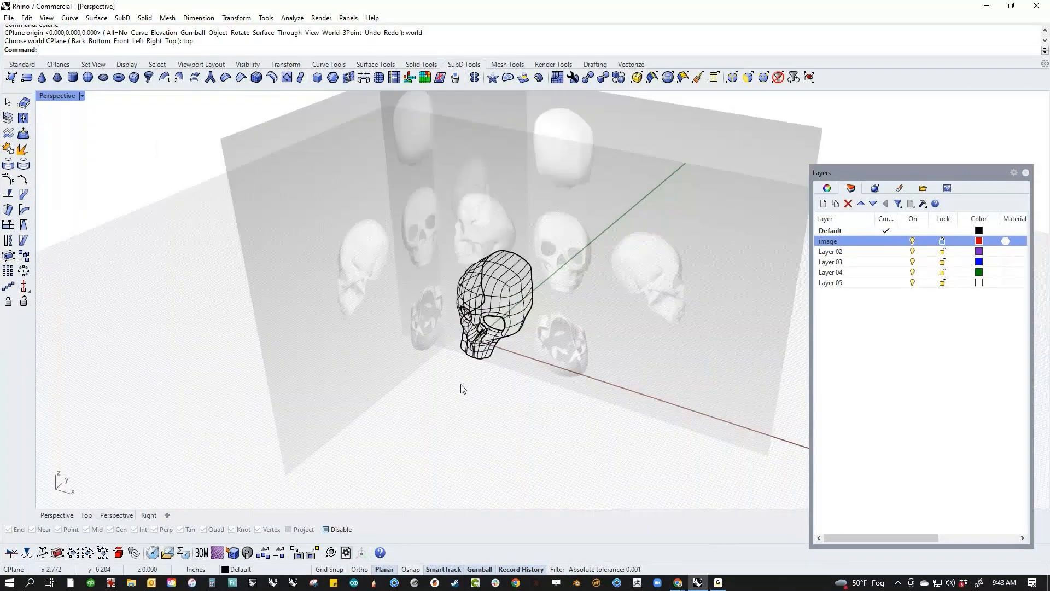
Set the perspective view to Shaded display and the skull SubD to flat display around the upper jaw.
middle_click(473, 378)
left_click(491, 389)
scroll(478, 339, "up", 5)
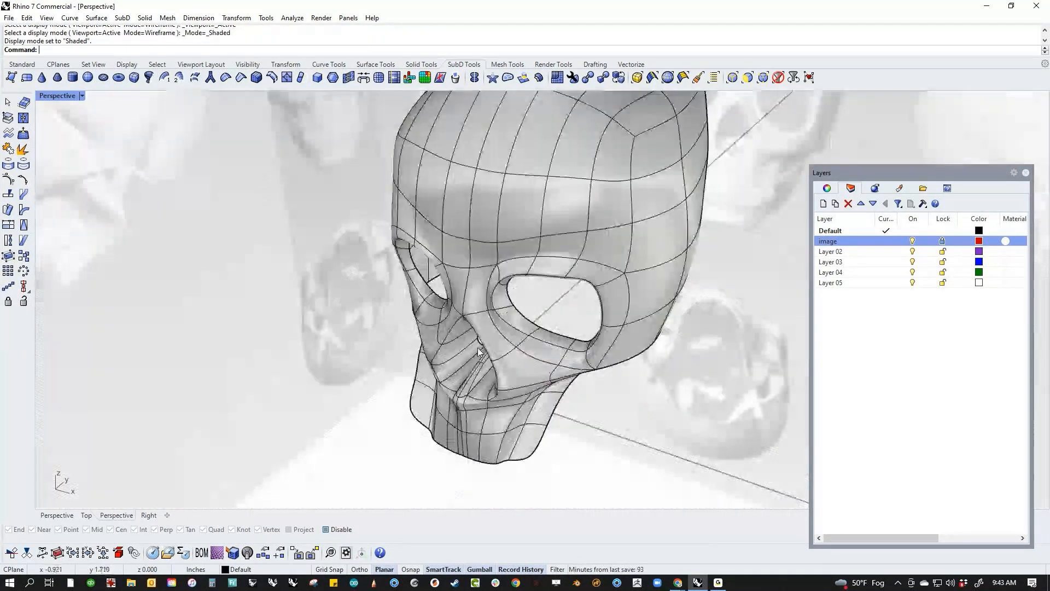
right_click_drag(477, 352, 496, 401)
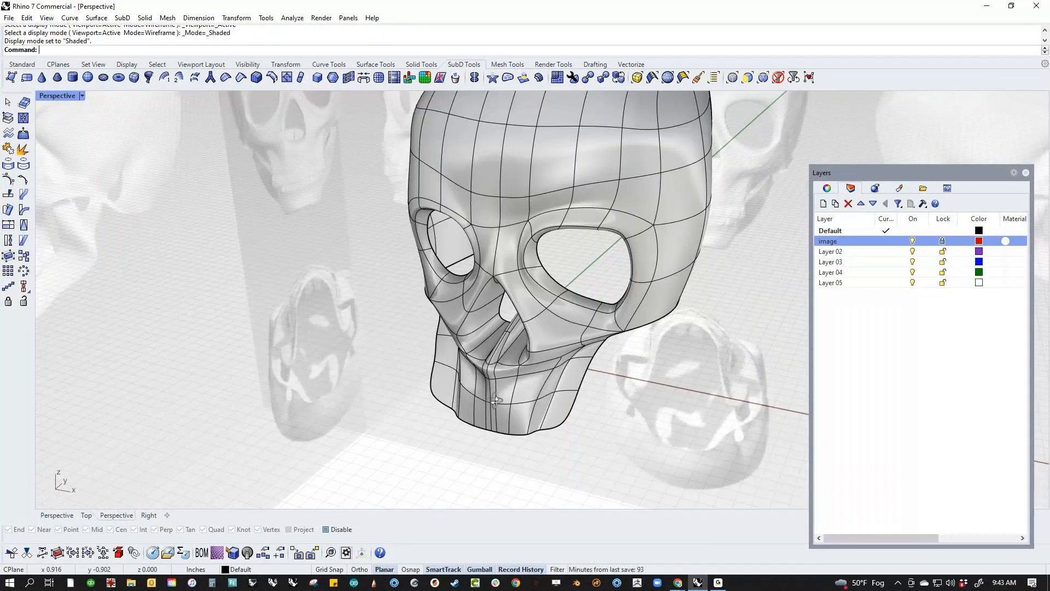
key("Tab")
scroll(533, 377, "up", 5)
right_click_drag(536, 367, 566, 267)
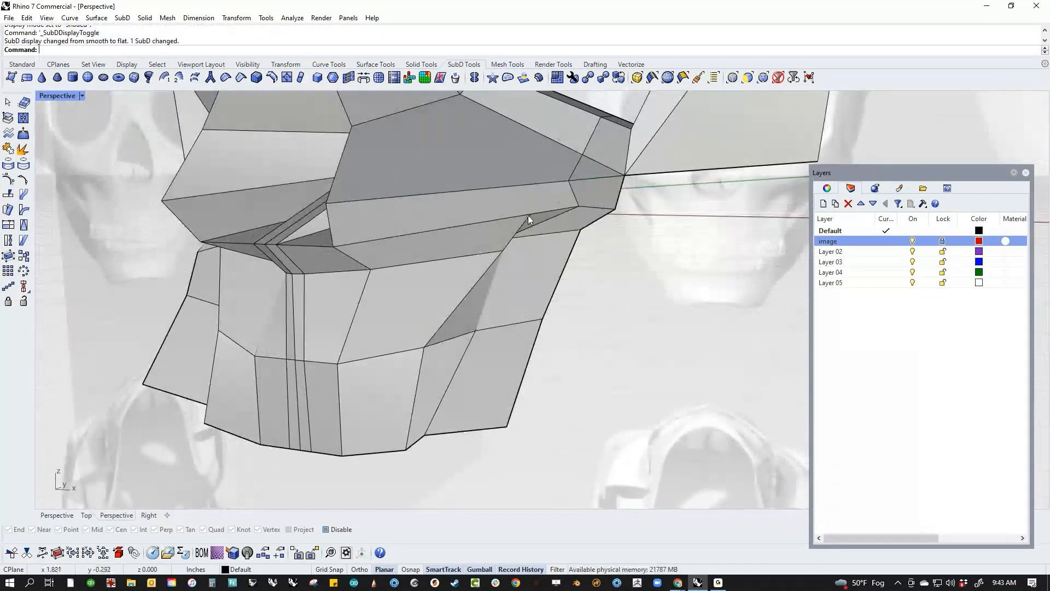
Reposition the control vertices between the upper jaw and the right cheekbone on the flat SubD mesh.
left_click(527, 215)
left_click_drag(528, 215, 560, 257)
left_click(506, 251)
left_click(599, 273)
right_click_drag(599, 273, 537, 284)
left_click(304, 259)
left_click_drag(312, 259, 302, 259)
scroll(431, 363, "down", 3)
right_click_drag(431, 363, 521, 364)
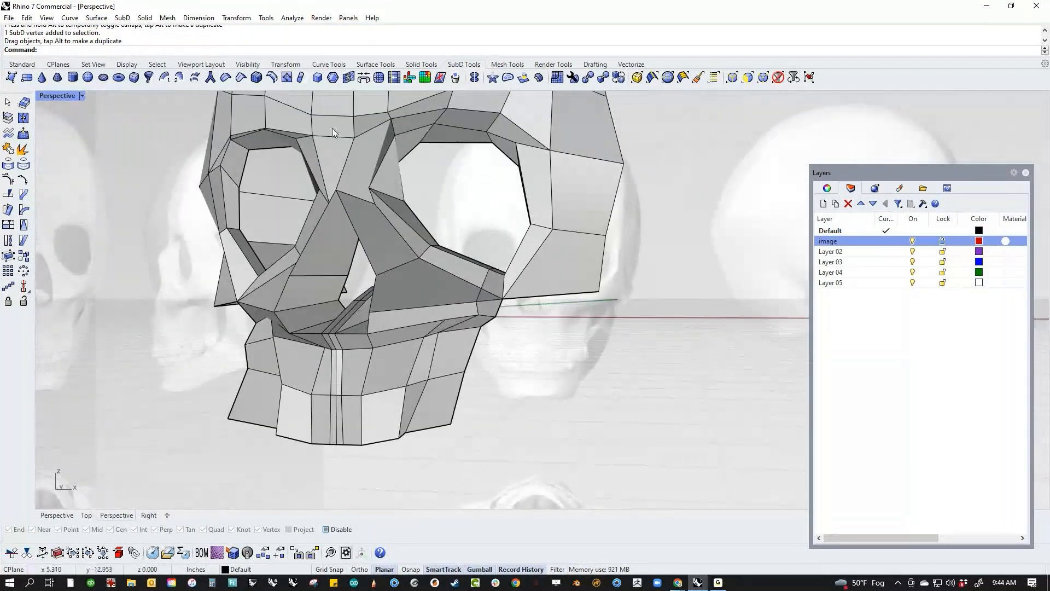
Insert a second edge line across the right cheek, nearer the nose, from the upper jaw to the eye socket rim.
left_click(287, 77)
left_click(452, 313)
left_click(445, 317)
left_click(455, 303)
left_click(460, 278)
left_click(460, 257)
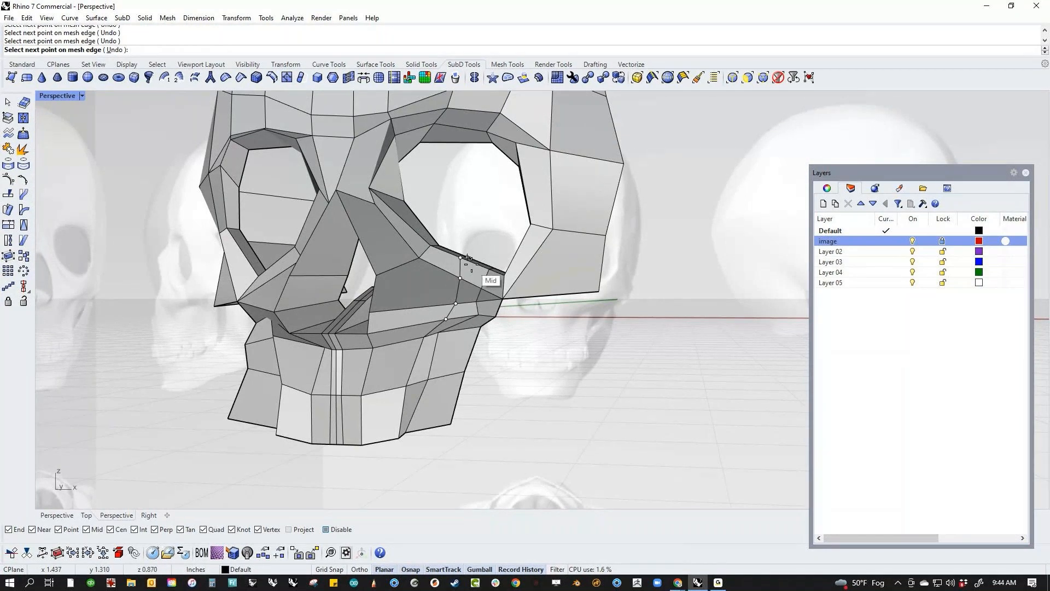
scroll(467, 257, "up", 5)
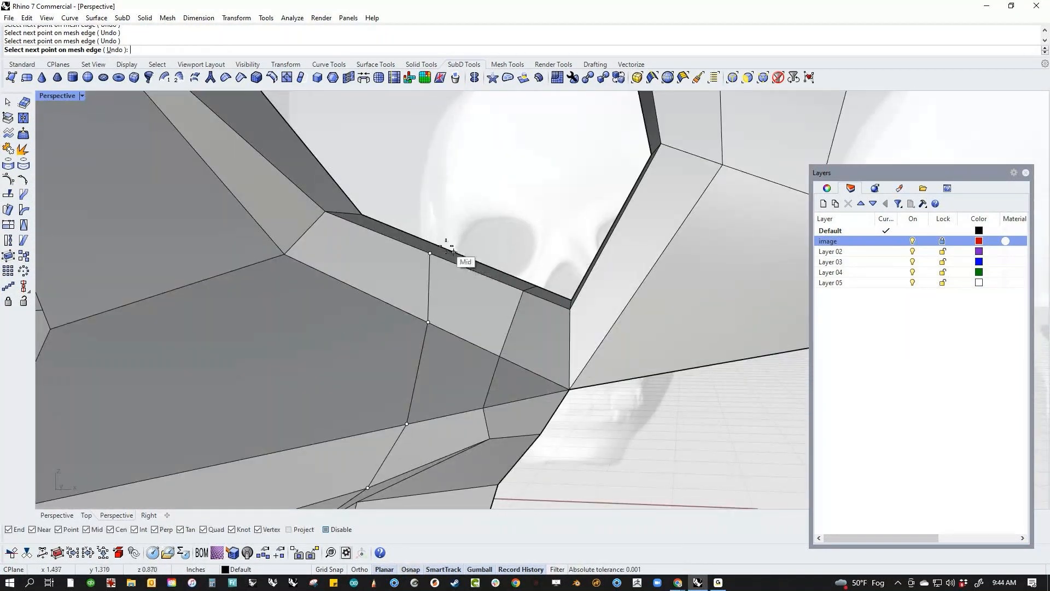
key("Return")
scroll(515, 356, "down", 6)
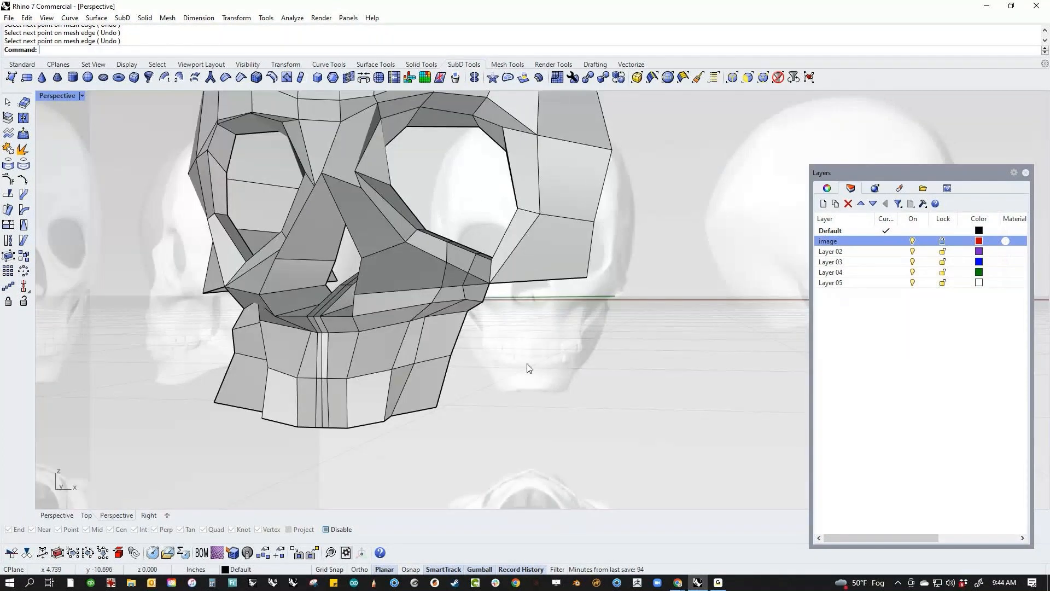
Return the SubD to smooth display and move the vertex beneath the right cheekbone slightly forward.
key("Tab")
right_click_drag(527, 368, 554, 427)
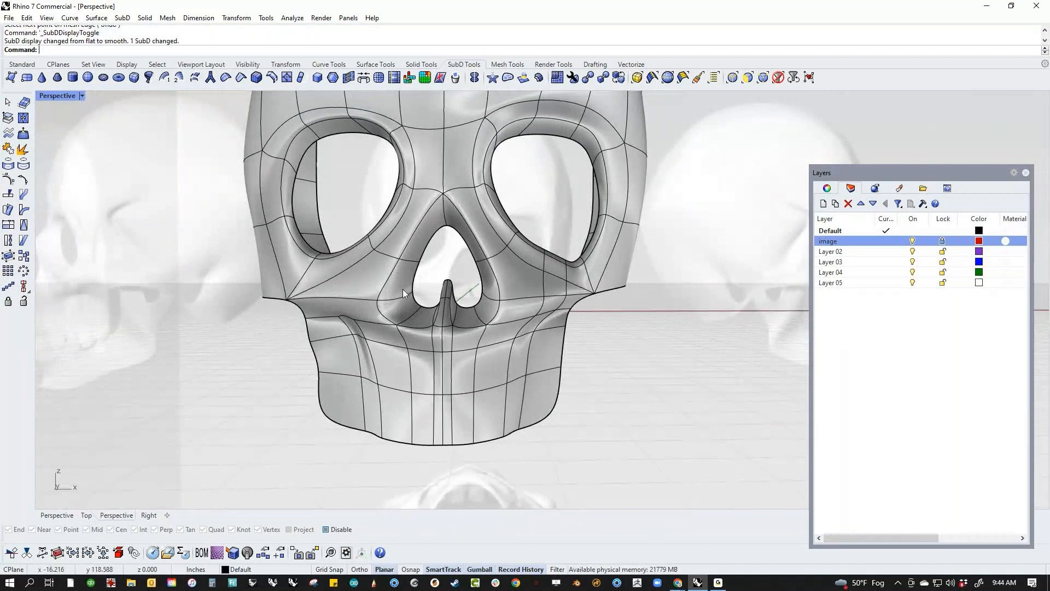
scroll(562, 333, "up", 5)
scroll(537, 339, "down", 5)
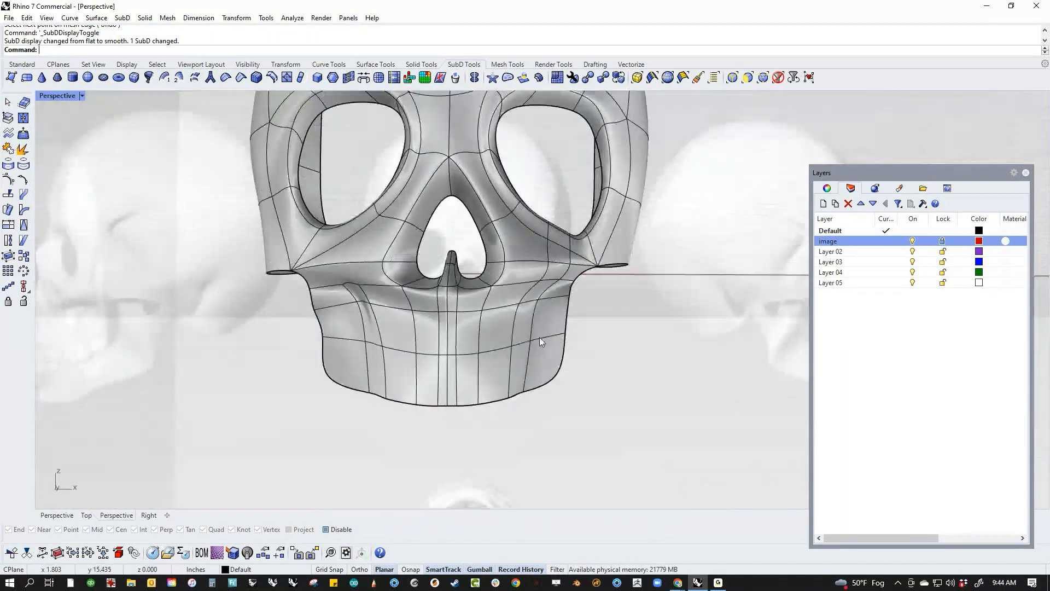
right_click_drag(569, 305, 547, 306)
scroll(484, 288, "up", 3)
left_click_drag(475, 289, 437, 319, "ctrl+shift")
key("Escape")
left_click(446, 325, "ctrl+shift")
right_click_drag(569, 369, 446, 345)
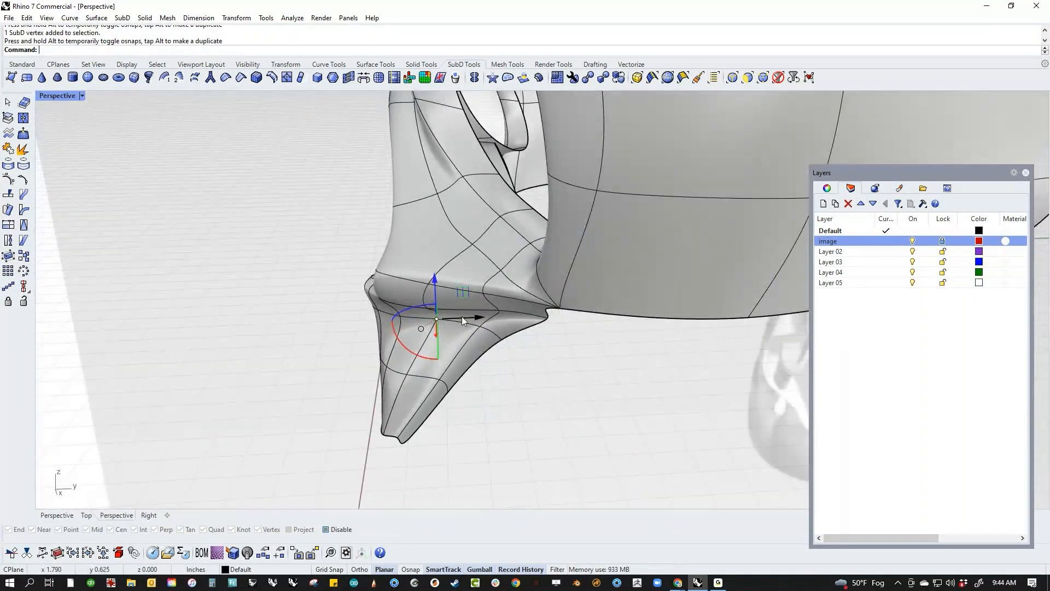
left_click_drag(474, 318, 457, 318)
left_click(536, 410)
Insert an edge line up the left cheek from the top corner of the upper jaw to the eye socket rim.
mouse_move(432, 380)
right_mouse_down()
mouse_move(520, 375)
mouse_move(237, 368)
mouse_move(427, 363)
right_mouse_up()
scroll(461, 281, "up", 5)
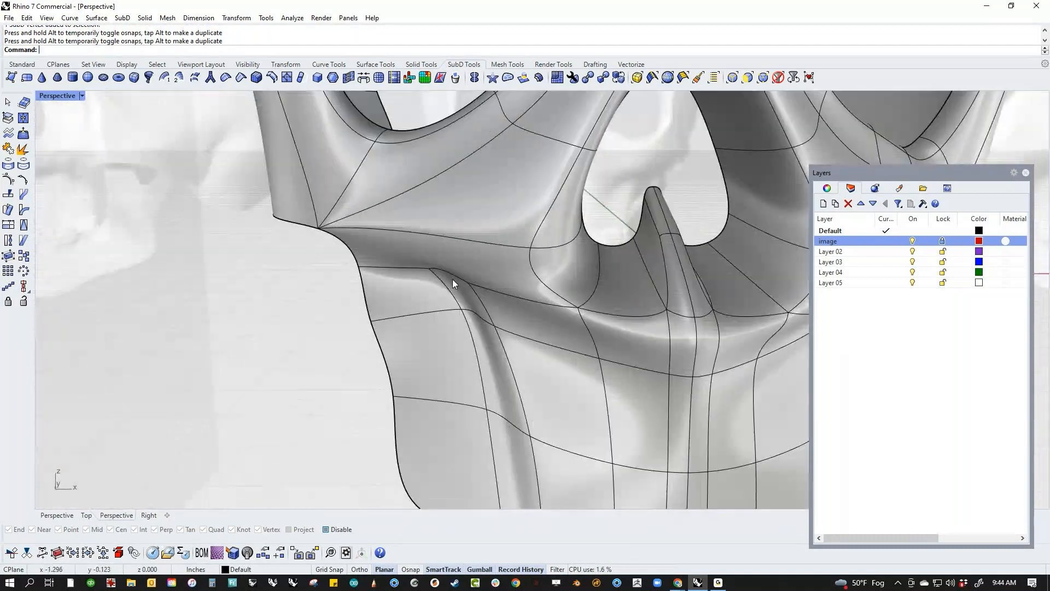
scroll(461, 281, "down", 5)
left_click(300, 77)
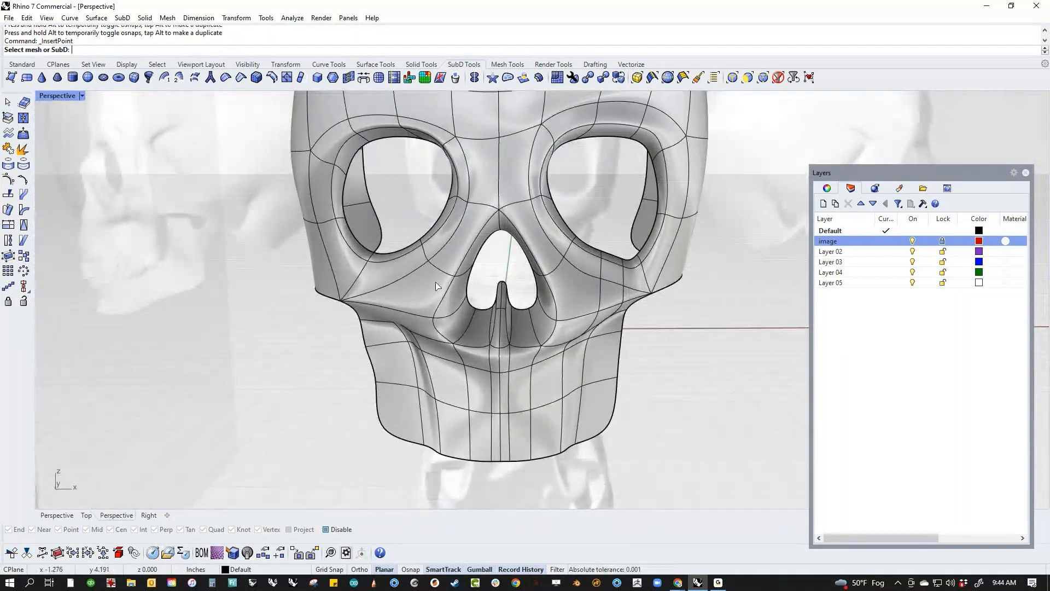
left_click(436, 286)
scroll(403, 334, "up", 3)
right_click_drag(412, 330, 513, 307)
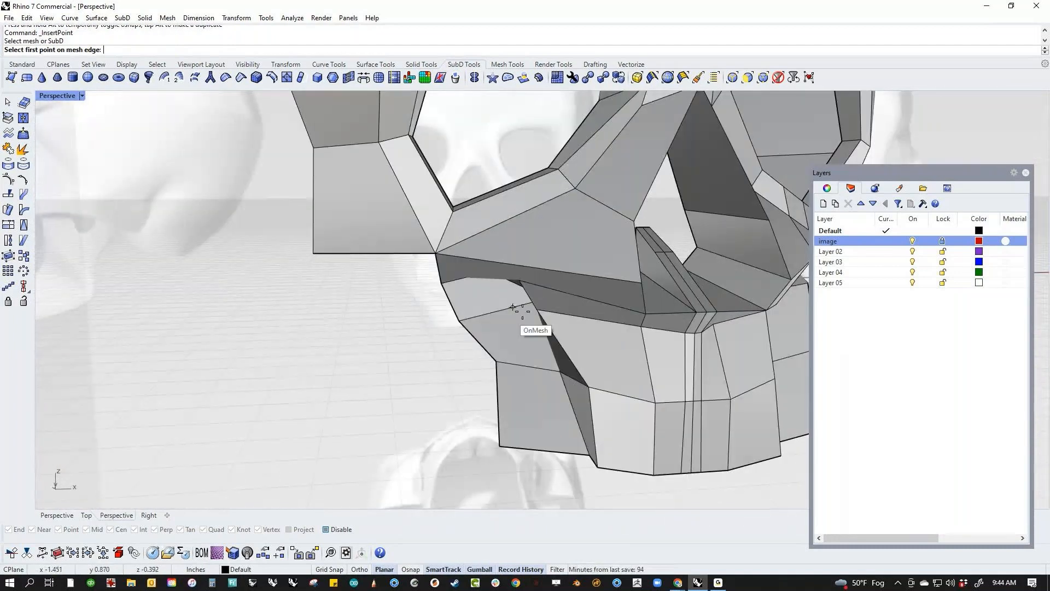
left_click(519, 280)
left_click(513, 265)
left_click(506, 220)
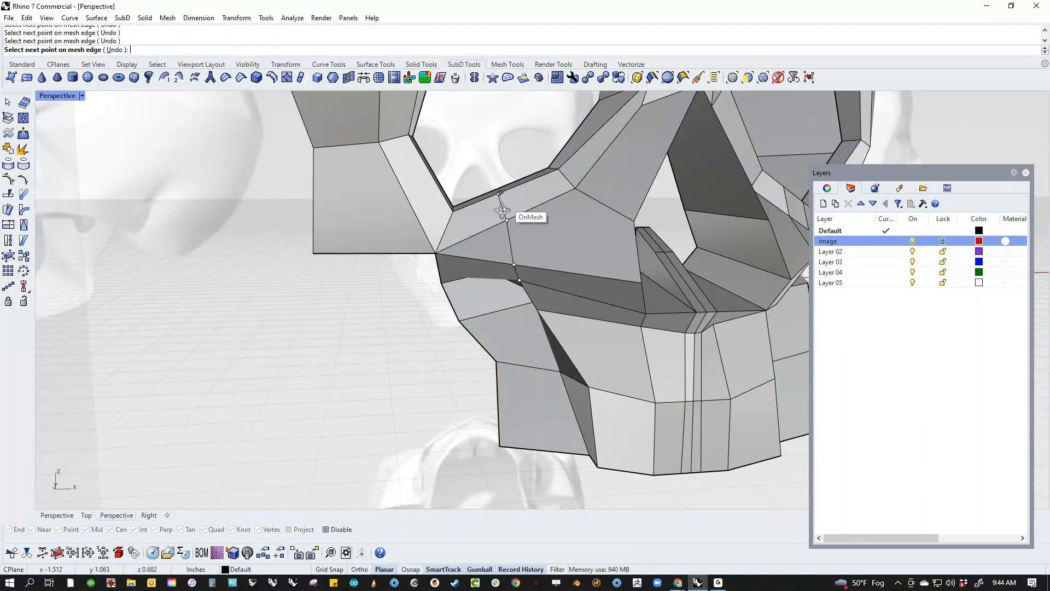
right_click_drag(502, 210, 500, 237)
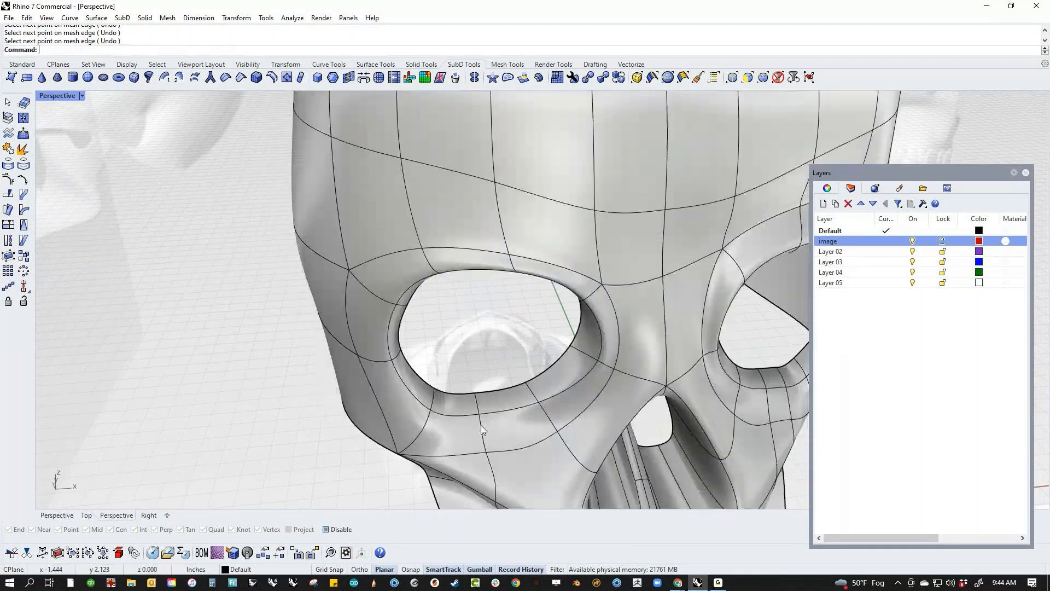
right_click_drag(481, 425, 464, 274)
right_click(488, 238)
left_click(488, 238)
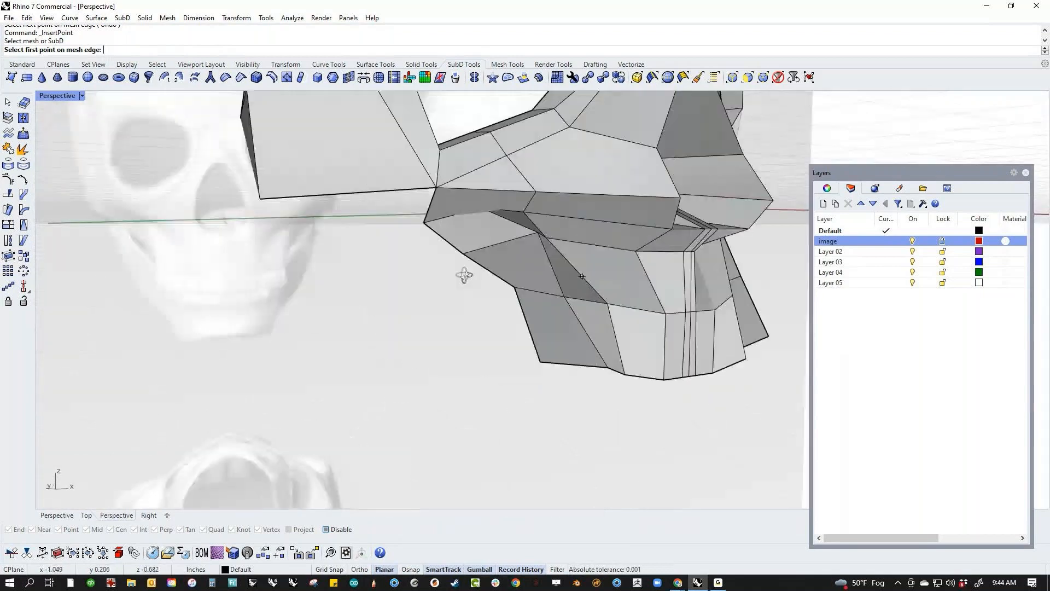
key("Escape")
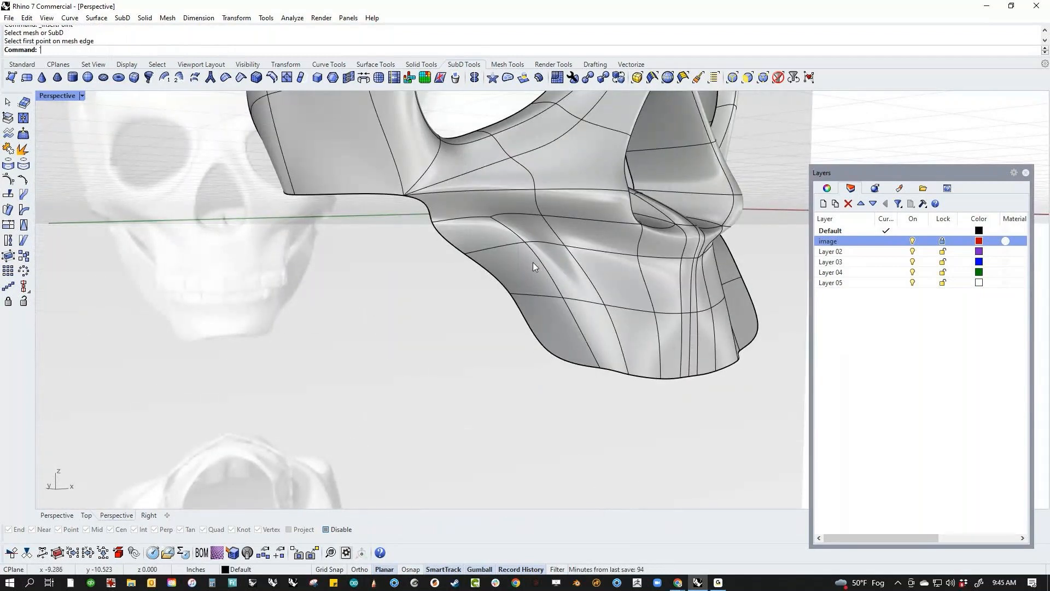
Switch the SubD to flat display and shift the upper jaw vertex beneath the left cheekbone outward.
key("Tab")
right_click_drag(534, 259, 492, 301, "shift")
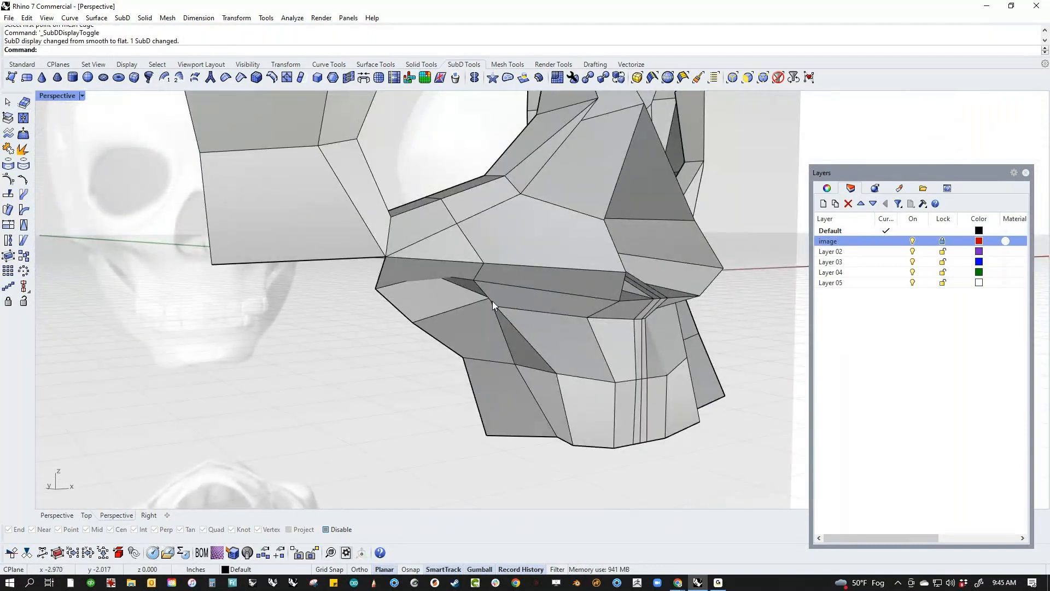
scroll(492, 301, "up", 5)
left_click(557, 280)
right_click_drag(563, 319, 531, 321)
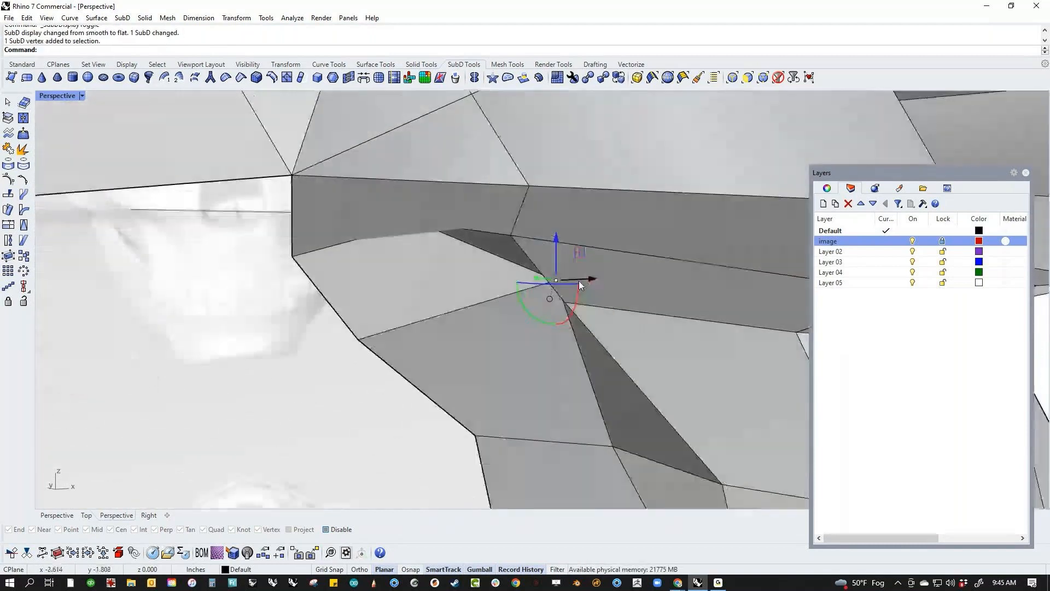
left_click_drag(589, 278, 505, 282)
left_click(267, 324)
Reposition the neighbouring vertices where the upper jaw meets the left cheekbone, working from the inside of the mask and the outside.
right_click_drag(302, 316, 642, 288)
scroll(313, 326, "down", 5)
scroll(586, 306, "up", 3)
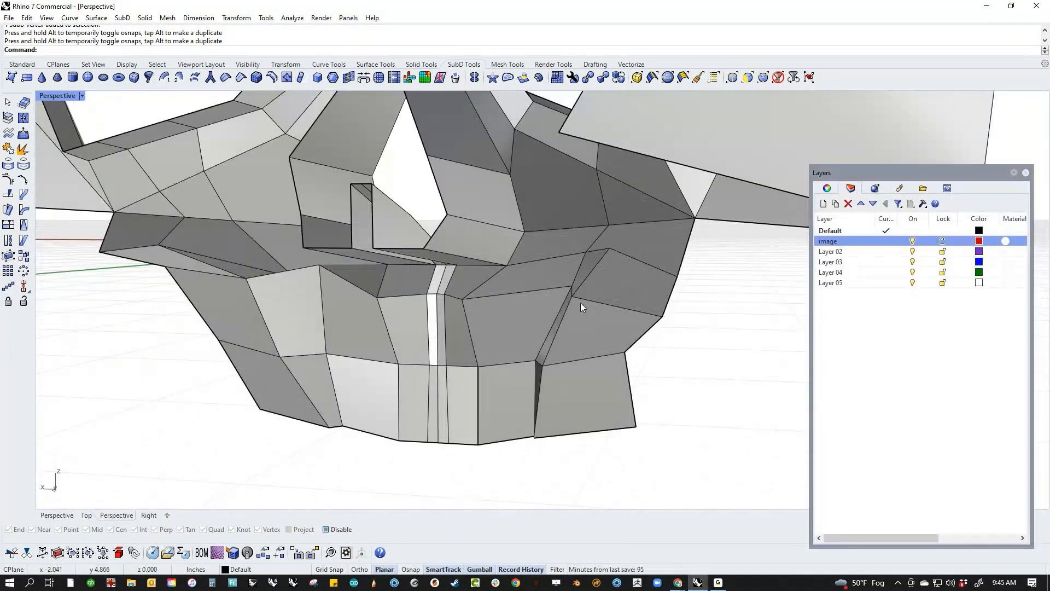
left_click(581, 303)
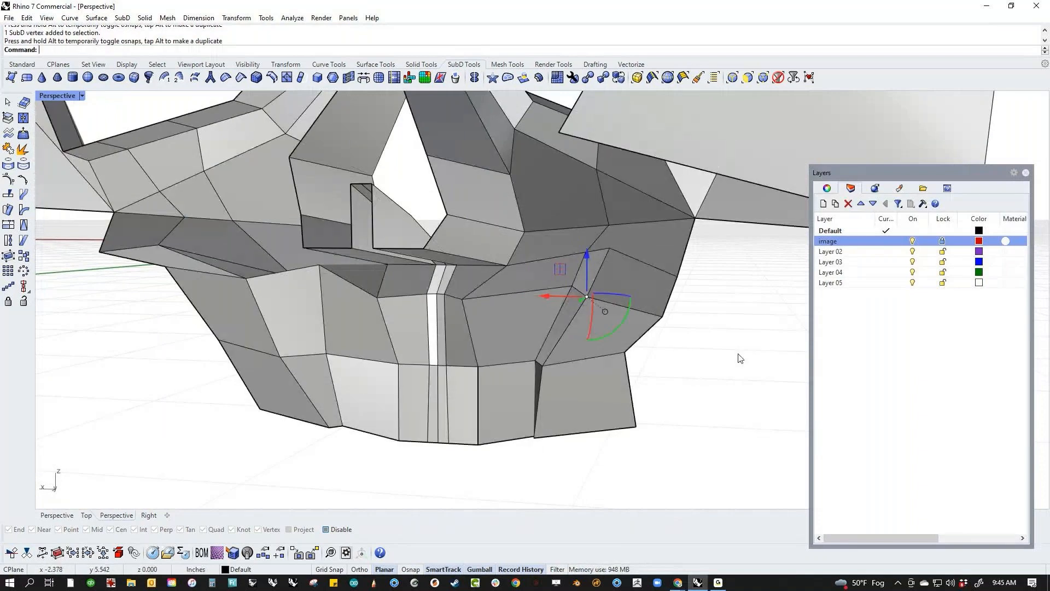
left_click(611, 249)
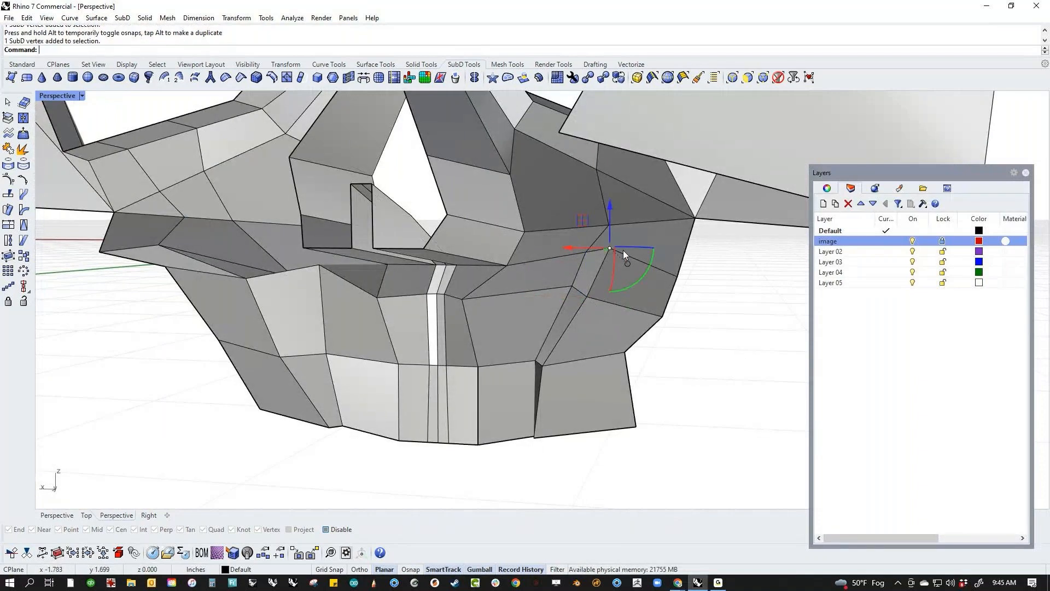
left_click_drag(611, 216, 600, 253)
right_click_drag(662, 322, 293, 391)
left_click_drag(389, 264, 430, 292)
left_click(330, 373)
Insert a second edge line across the left cheek, nearer the cheekbone, from the upper jaw to the eye socket rim.
left_click(287, 78)
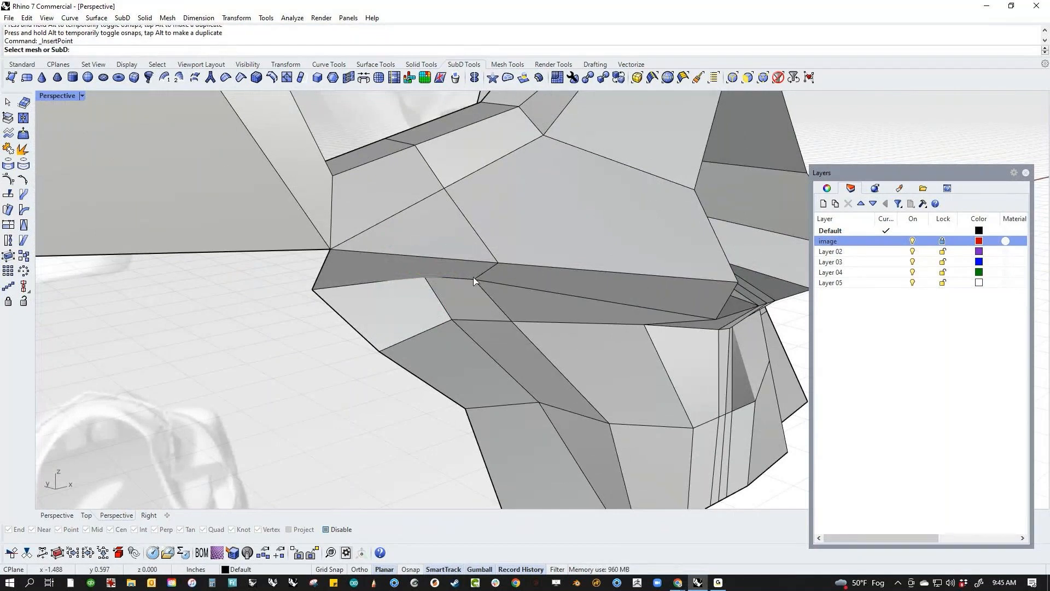
left_click(441, 293)
left_click(424, 275)
left_click(423, 257)
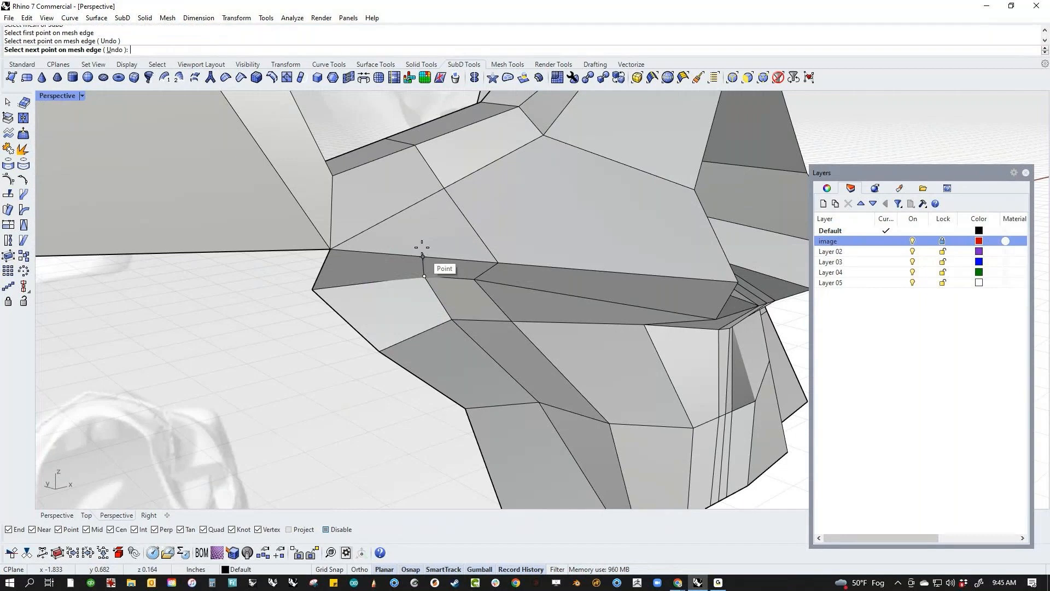
left_click(402, 210)
left_click(360, 165)
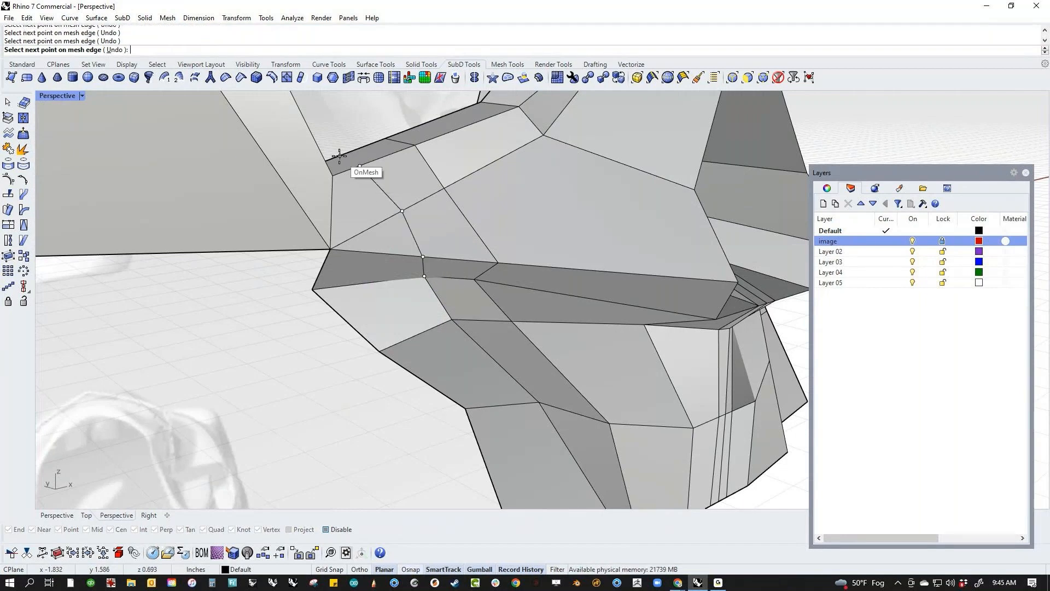
left_click(337, 155)
key("Return")
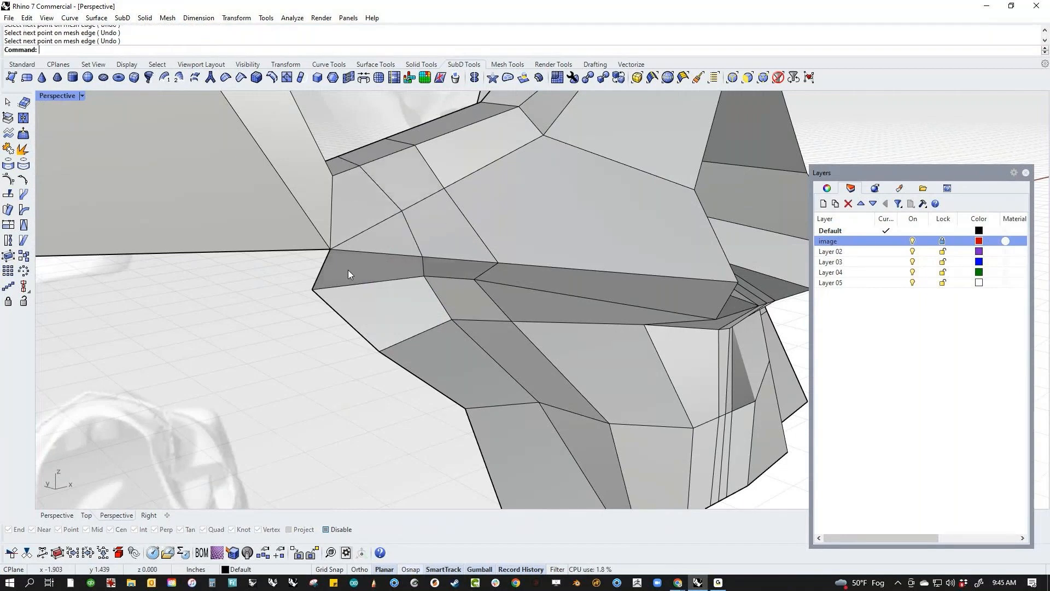
Return the skull SubD to smooth display.
scroll(347, 270, "down", 5)
key("Tab")
right_click_drag(391, 337, 338, 402)
Place a copy of the skull beside the original and subdivide the copy four times.
scroll(557, 438, "down", 4)
left_click(338, 403)
left_click_drag(356, 287, 593, 298)
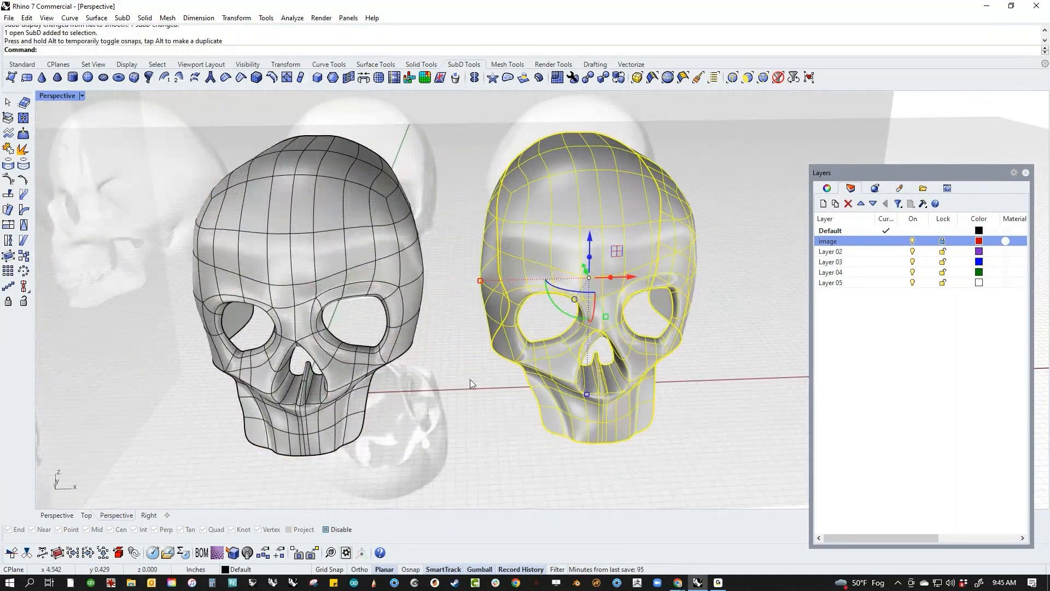
left_click(379, 79)
left_click(378, 78)
left_click(378, 79)
left_click(379, 79)
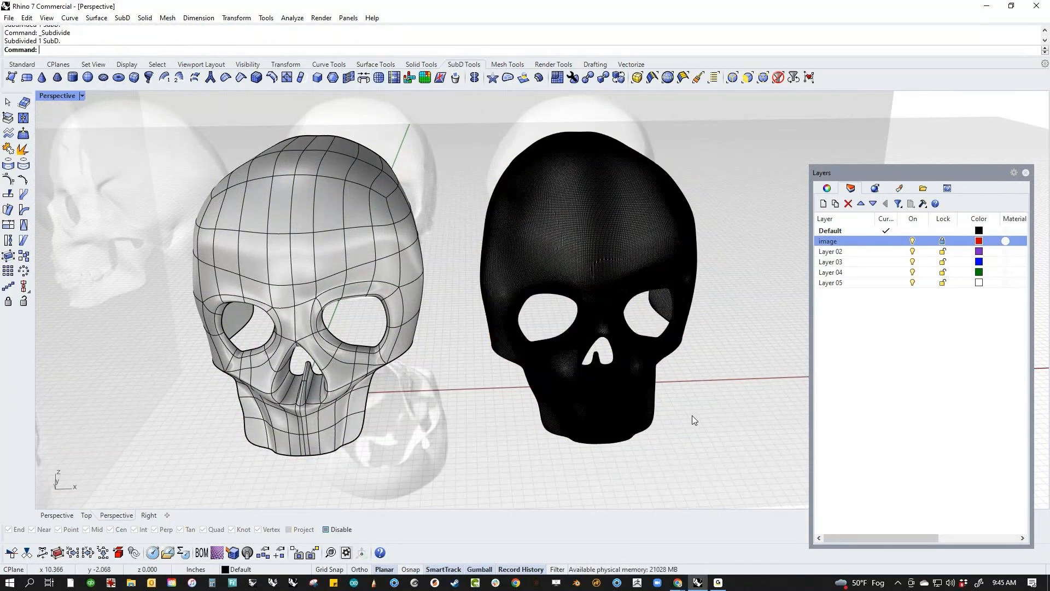
Inspect the subdivided skull copy with its control points turned on and delete the copy.
right_click_drag(700, 418, 514, 372)
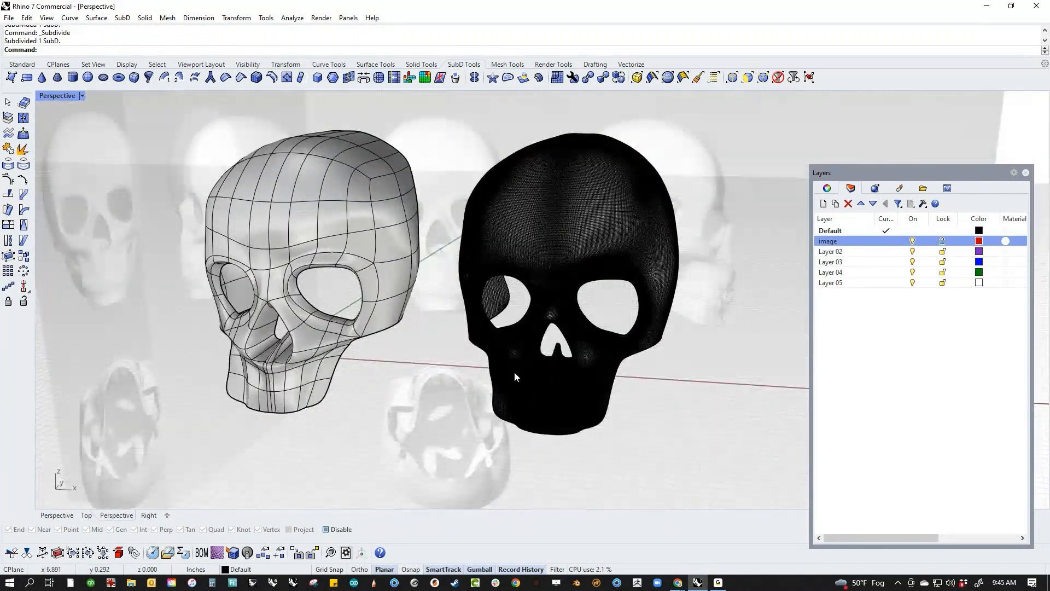
left_click(521, 376)
left_click(8, 179)
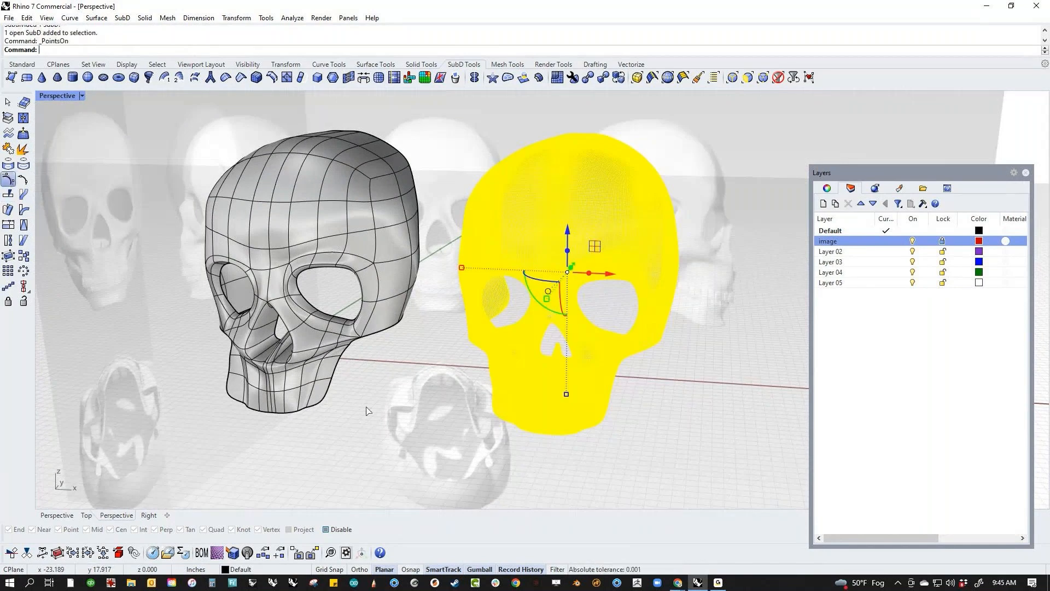
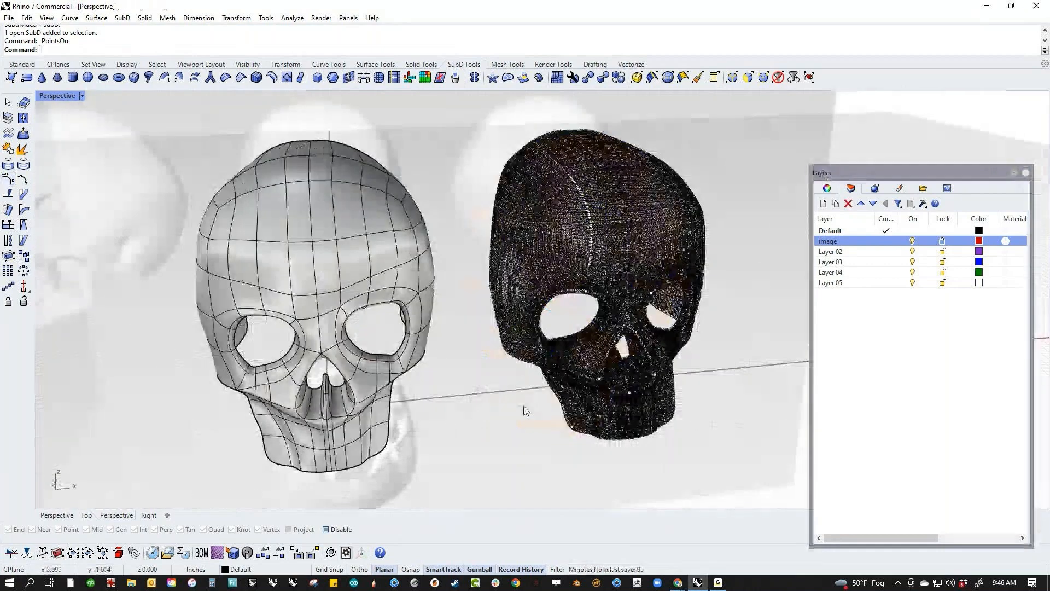
mouse_move(470, 429)
right_mouse_down()
mouse_move(447, 433)
mouse_move(455, 414)
mouse_move(472, 418)
right_mouse_up()
key("Escape")
left_click(554, 309)
key("Delete")
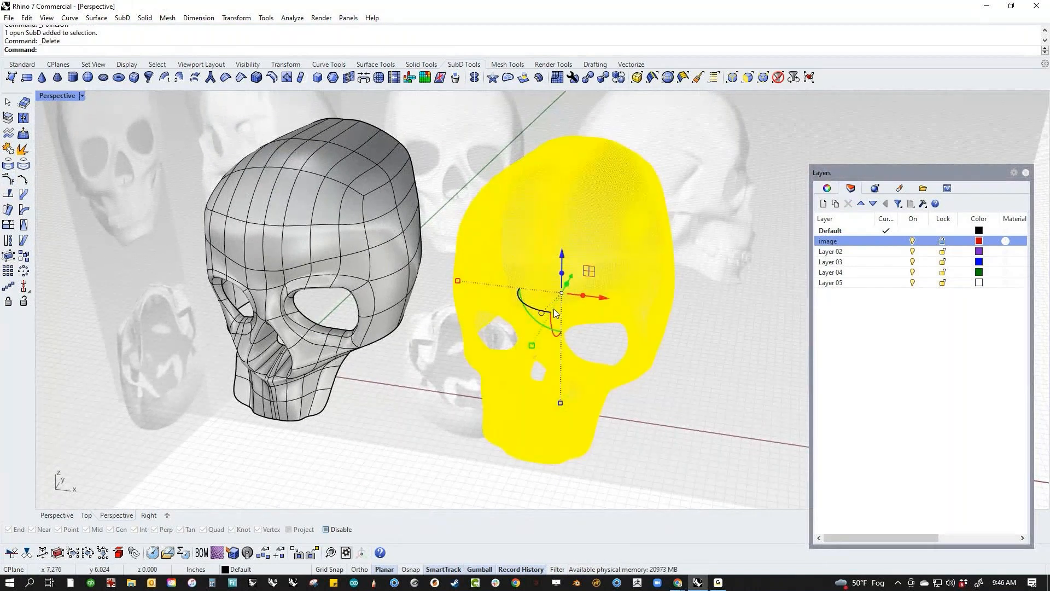
In the front view, lower the edge along the bottom rim of the right eye socket to round its corner.
right_click_drag(553, 308, 513, 363)
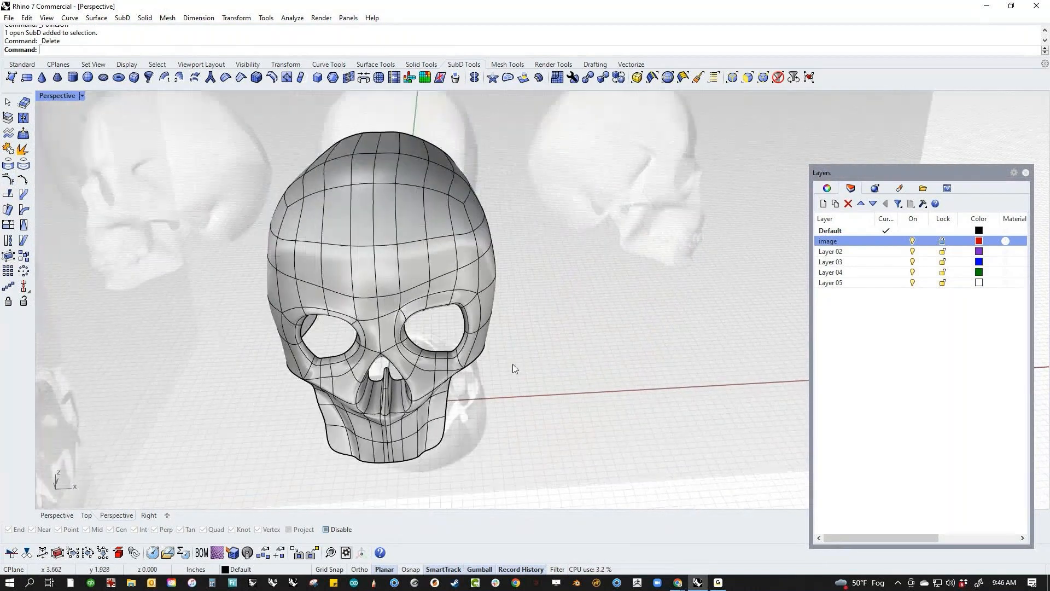
right_click_drag(422, 271, 500, 382)
key("ctrl+F2")
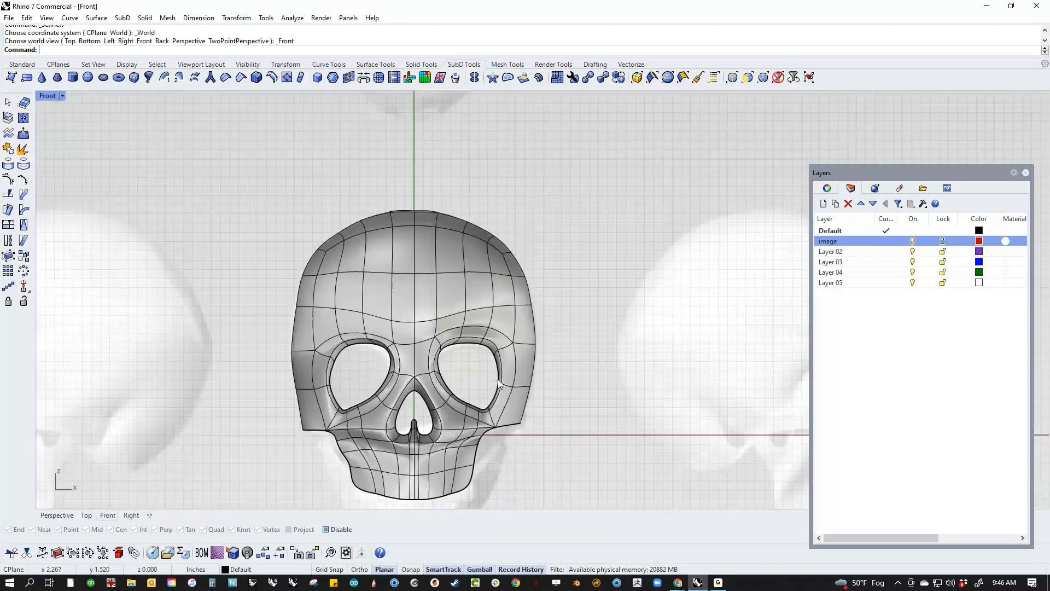
right_click_drag(498, 380, 478, 340)
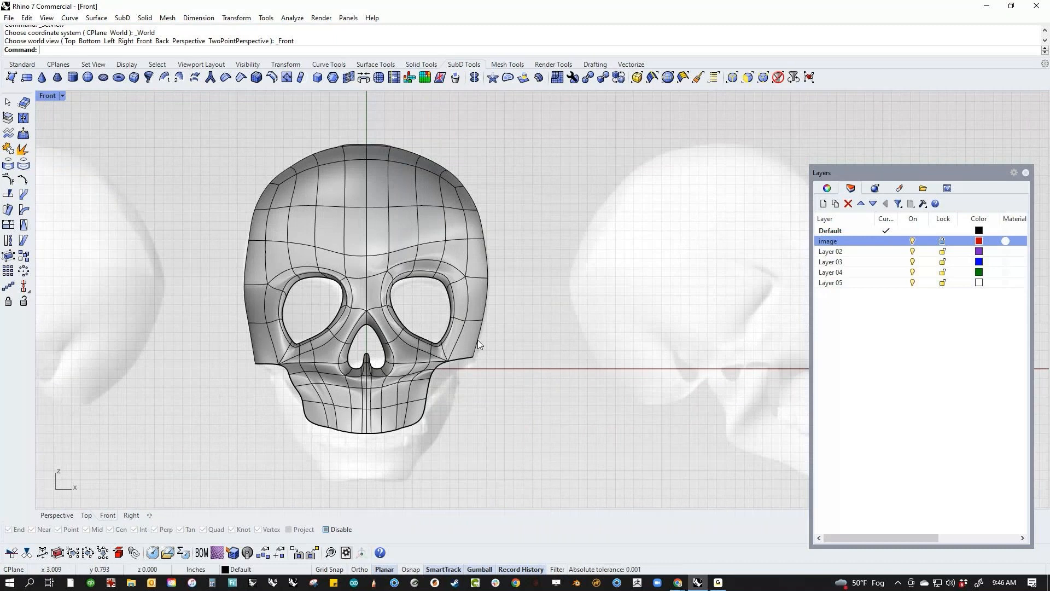
scroll(411, 320, "up", 5)
left_click_drag(428, 333, 424, 378)
left_click(456, 303)
scroll(478, 365, "up", 6)
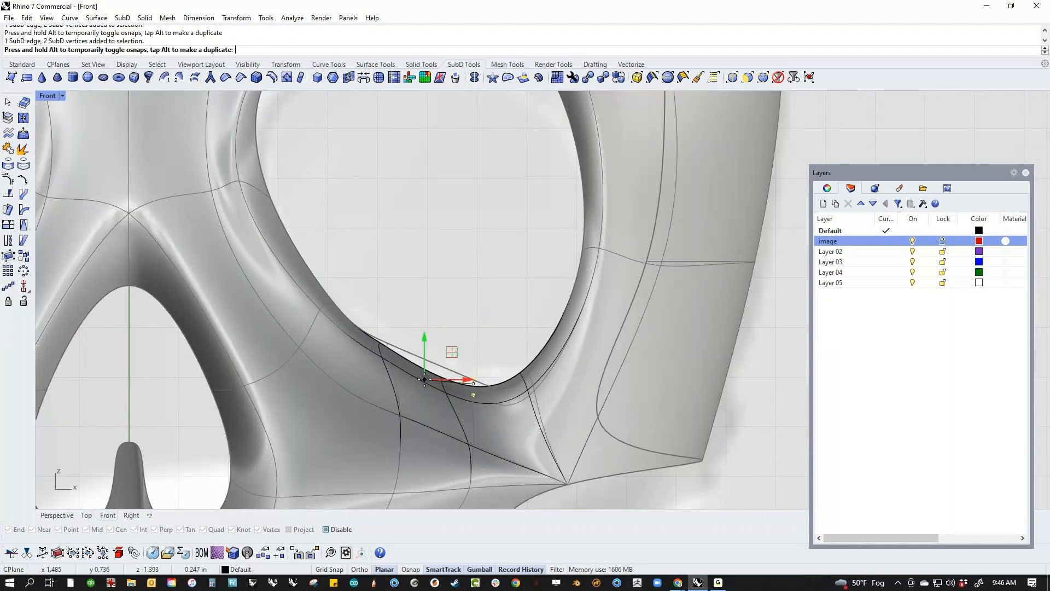
left_click(460, 319)
scroll(461, 319, "down", 8)
right_click_drag(438, 287, 502, 329)
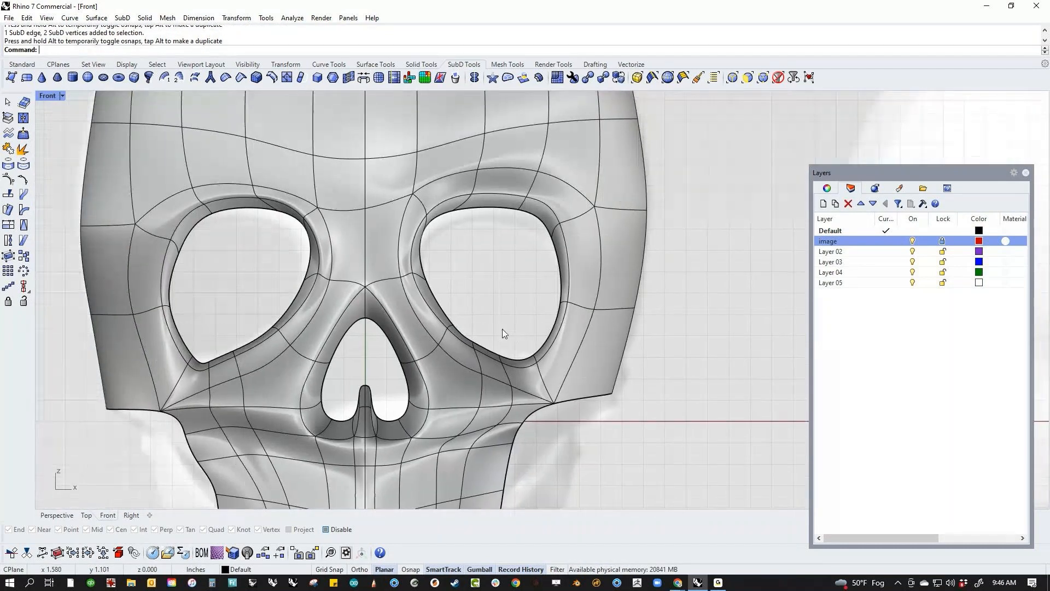
Adjust the edges along the bottom rim of the left eye socket to round its lower outer corner.
scroll(186, 372, "up", 5)
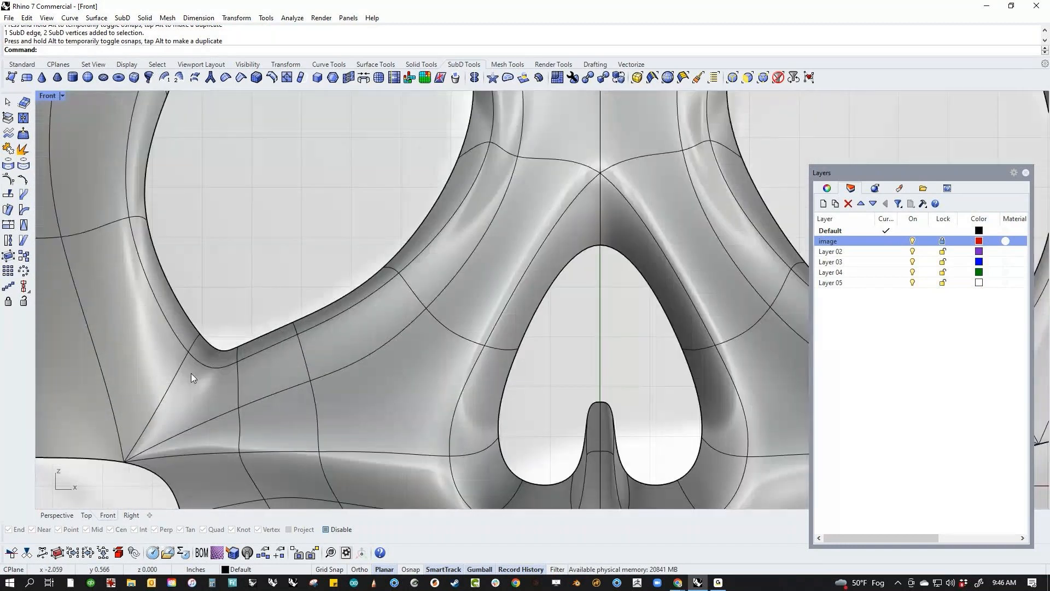
left_click(296, 329, "ctrl+shift")
left_click_drag(320, 302, 365, 280)
left_click(323, 284)
left_click_drag(234, 318, 244, 368, "ctrl+shift")
left_click_drag(271, 324, 316, 299)
left_click(279, 234)
Try to close the open back of the skull in the perspective view by scaling its rear boundary edges inward.
scroll(293, 324, "down", 8)
right_click_drag(599, 404, 434, 337)
key("ctrl+F4")
right_click_drag(544, 339, 462, 402)
scroll(480, 405, "up", 5)
left_click(479, 402, "ctrl+shift")
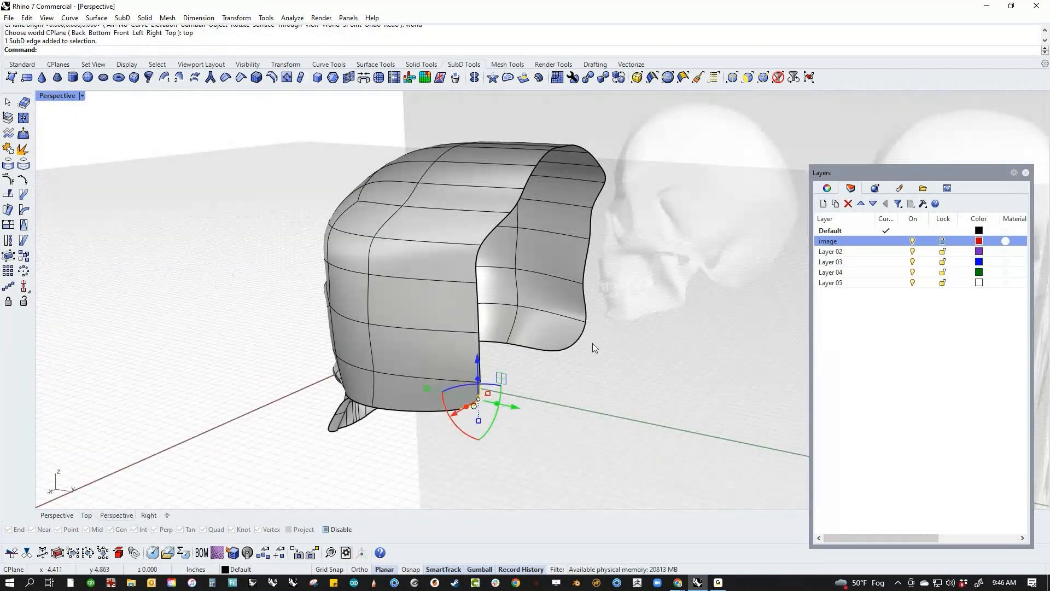
left_click(577, 336, "ctrl+shift")
double_click(585, 315, "ctrl+shift")
right_click_drag(610, 386, 524, 438)
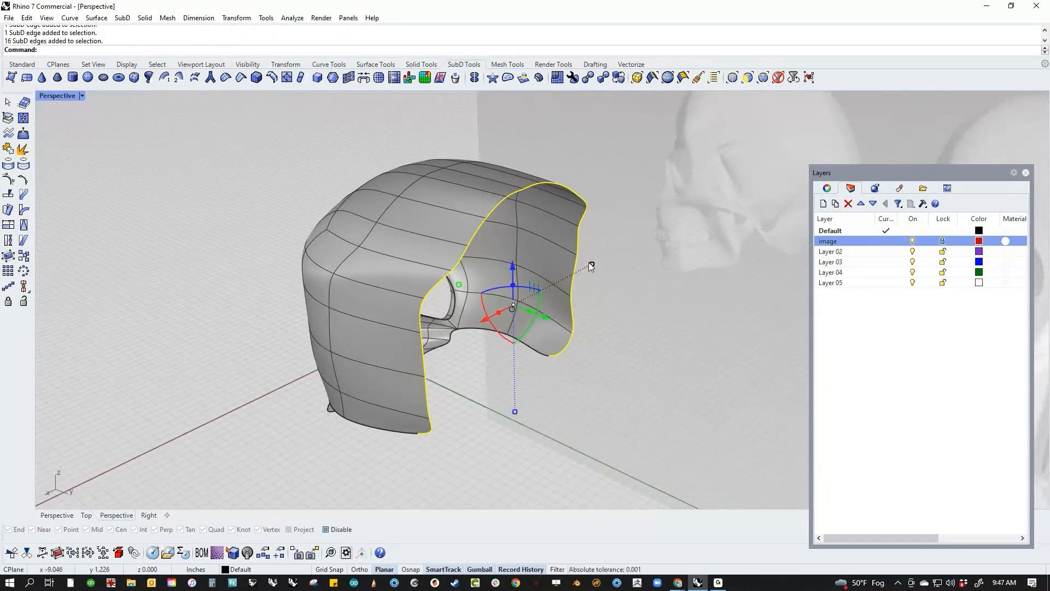
left_click_drag(591, 266, 532, 322)
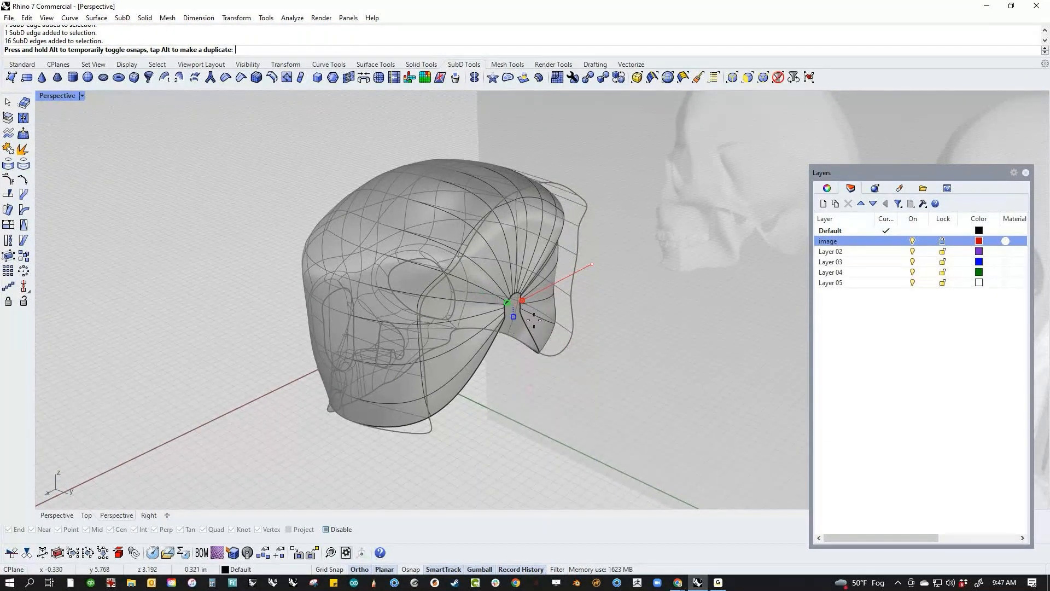
key("ctrl+z")
Select the left and right chains of boundary edges around the skull's open back, leaving the top centre of the opening unselected.
right_click_drag(619, 374, 490, 382)
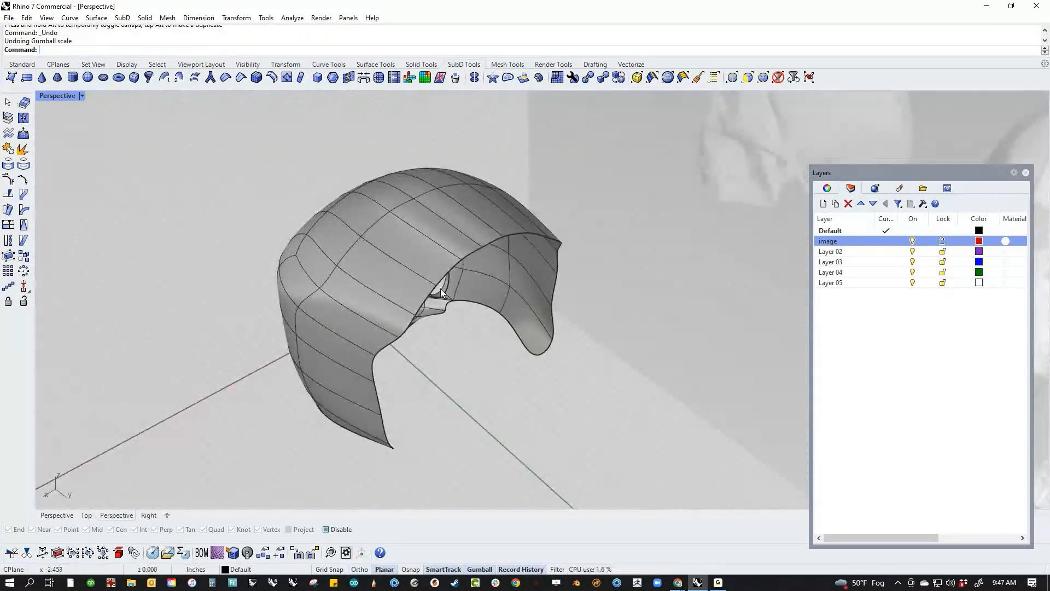
scroll(448, 279, "up", 2)
left_click(445, 270, "ctrl+shift")
right_click_drag(446, 270, 469, 307)
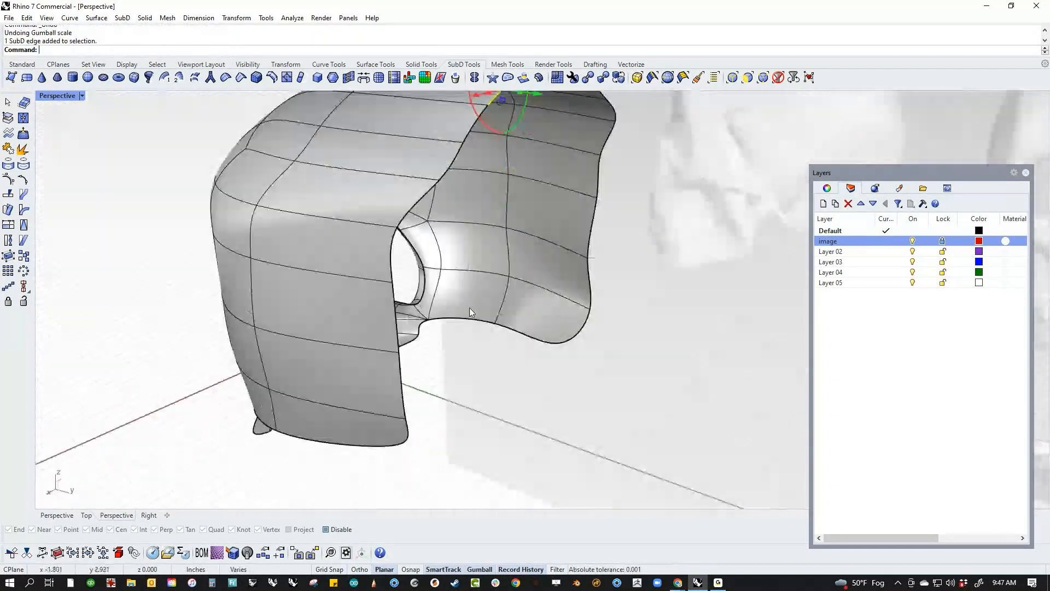
double_click(406, 432, "ctrl+shift")
scroll(449, 394, "down", 3)
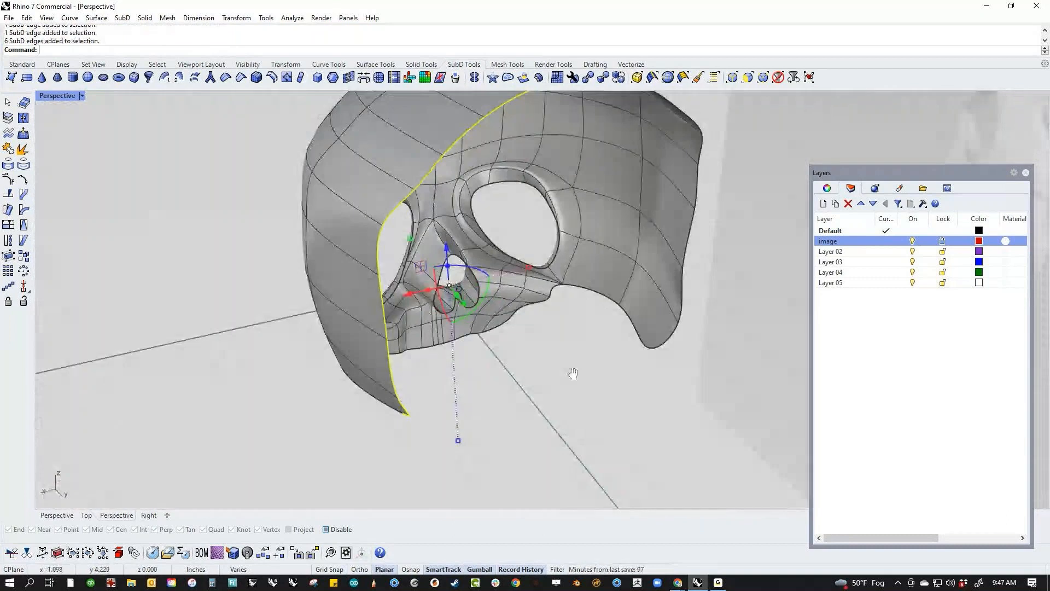
right_click_drag(475, 309, 478, 200)
left_click(486, 181, "ctrl+shift")
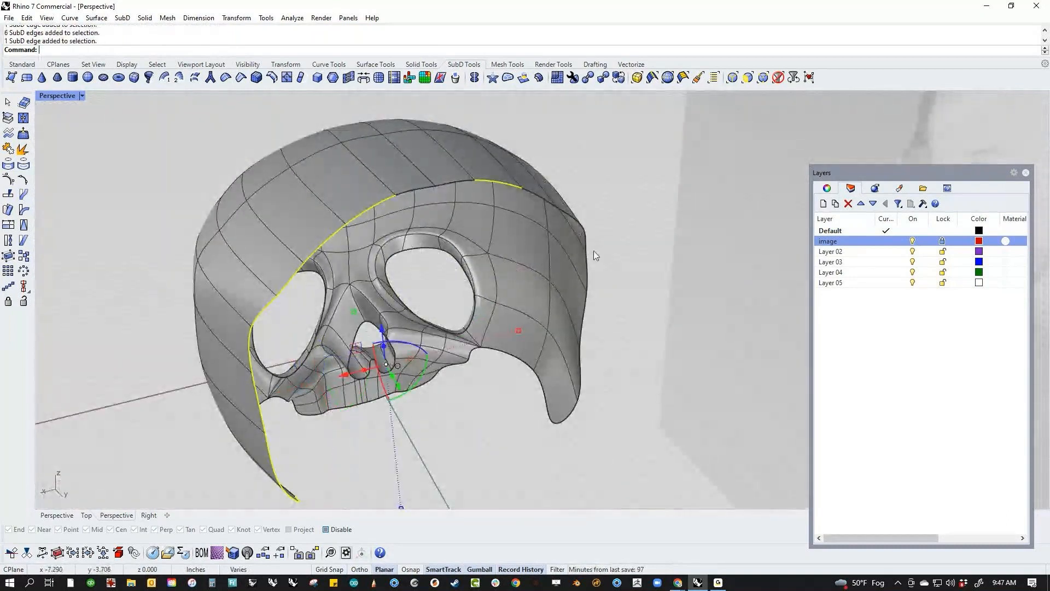
left_click(572, 413, "ctrl+shift")
double_click(585, 387, "ctrl+shift")
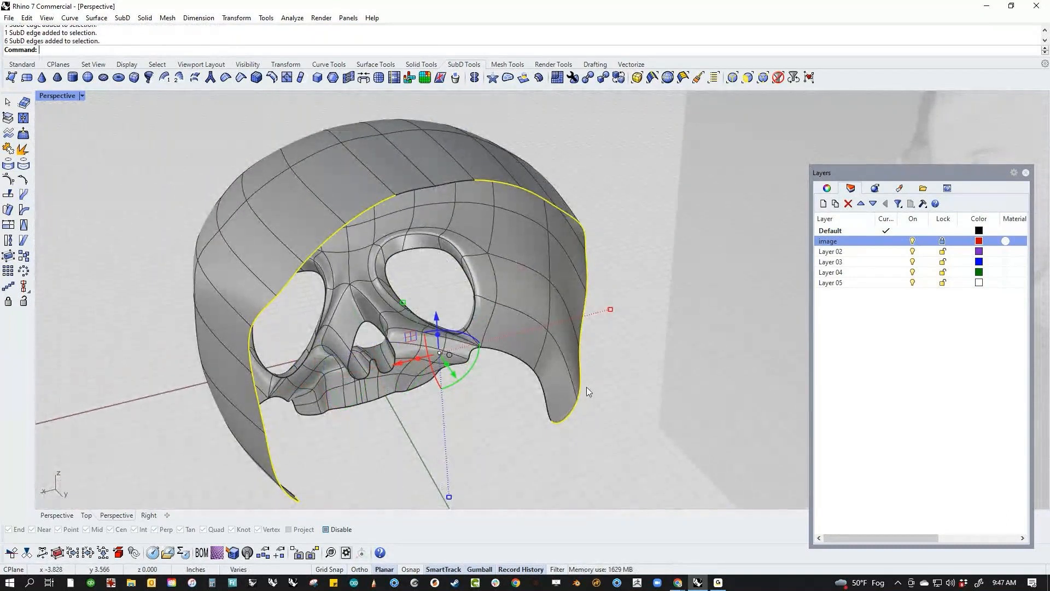
Bridge the two selected edge chains with 2 joined segments, no crease and a reduced straightness of about the middle of its range.
right_click_drag(438, 179, 504, 396)
right_click(504, 396)
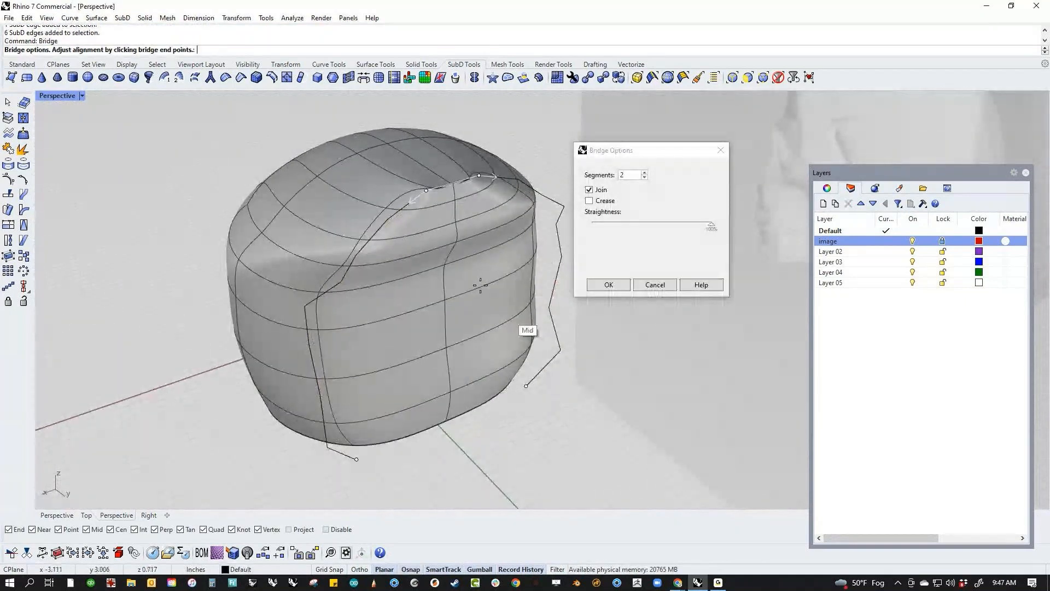
left_click(645, 172)
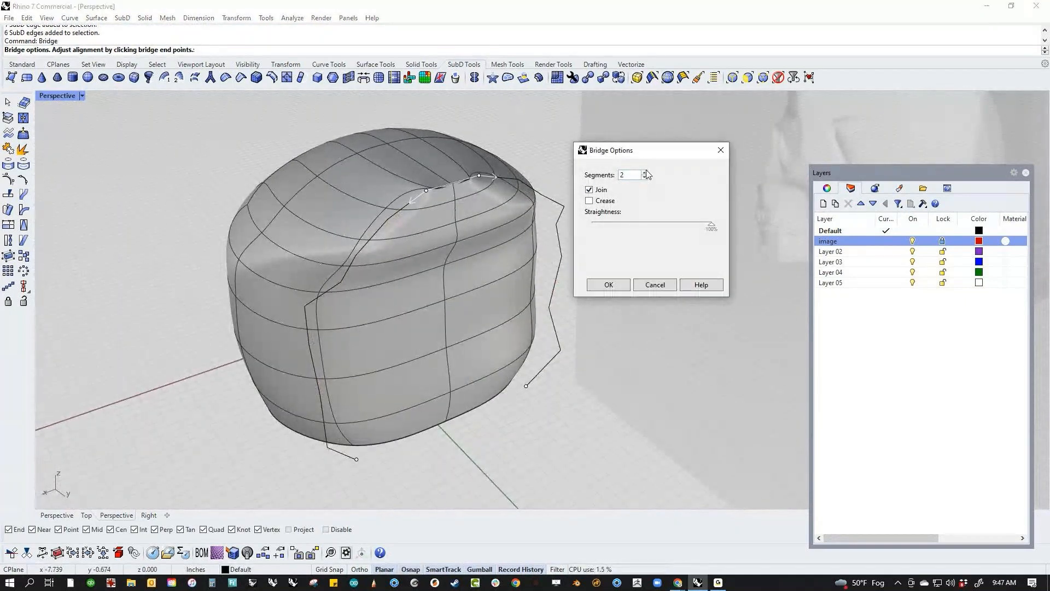
left_click(645, 172)
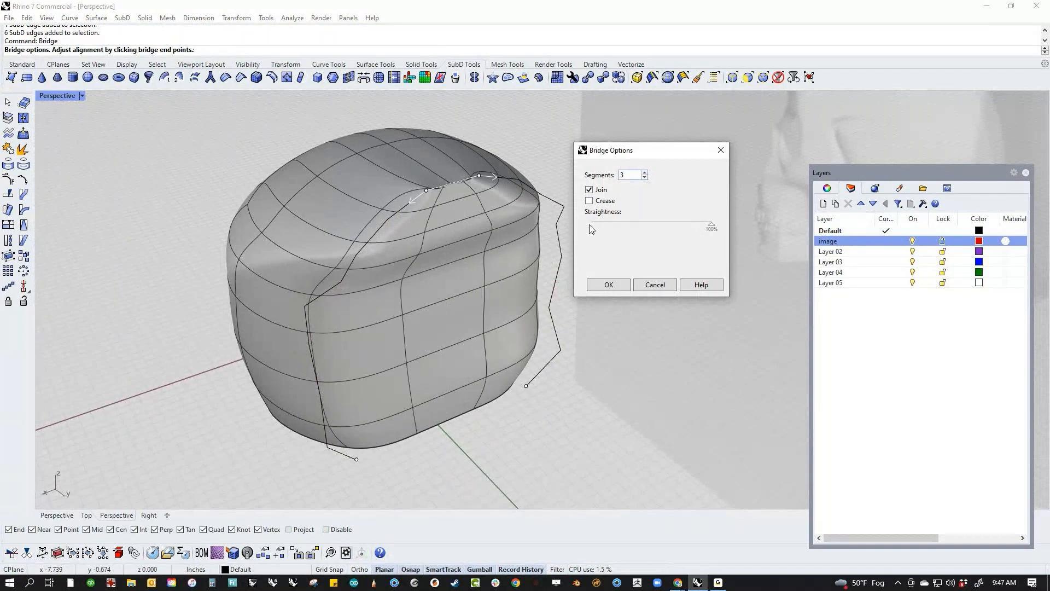
scroll(499, 282, "up", 5)
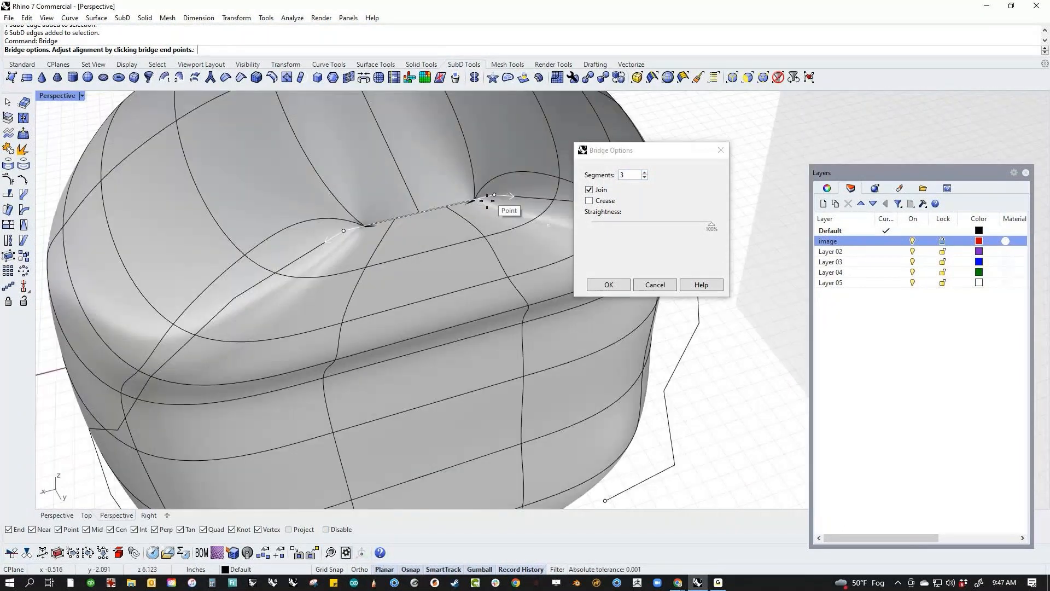
left_click(644, 177)
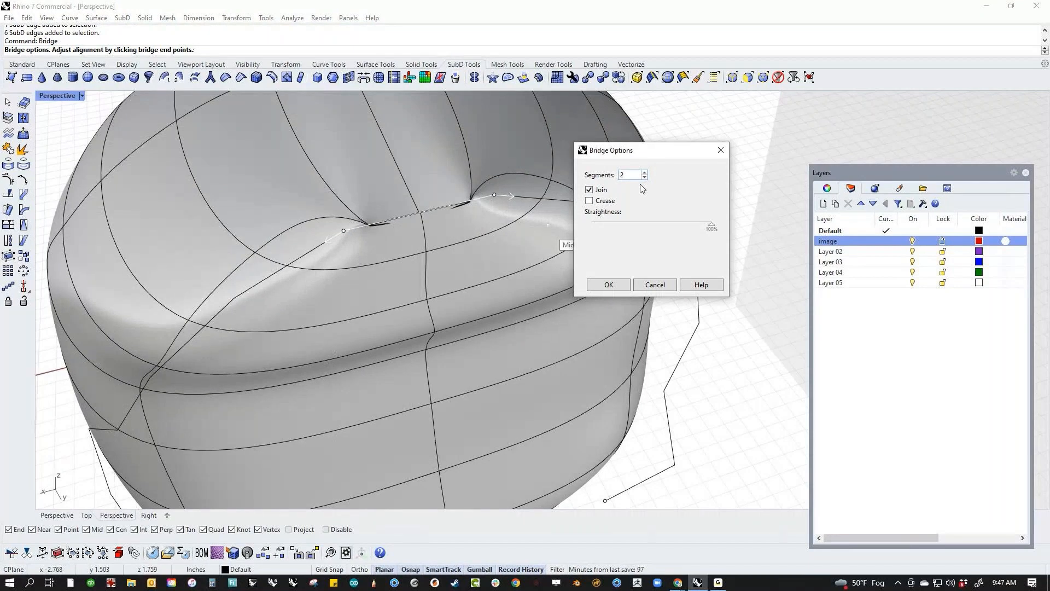
right_click_drag(475, 248, 440, 291)
scroll(451, 279, "down", 3)
left_click_drag(711, 225, 642, 252)
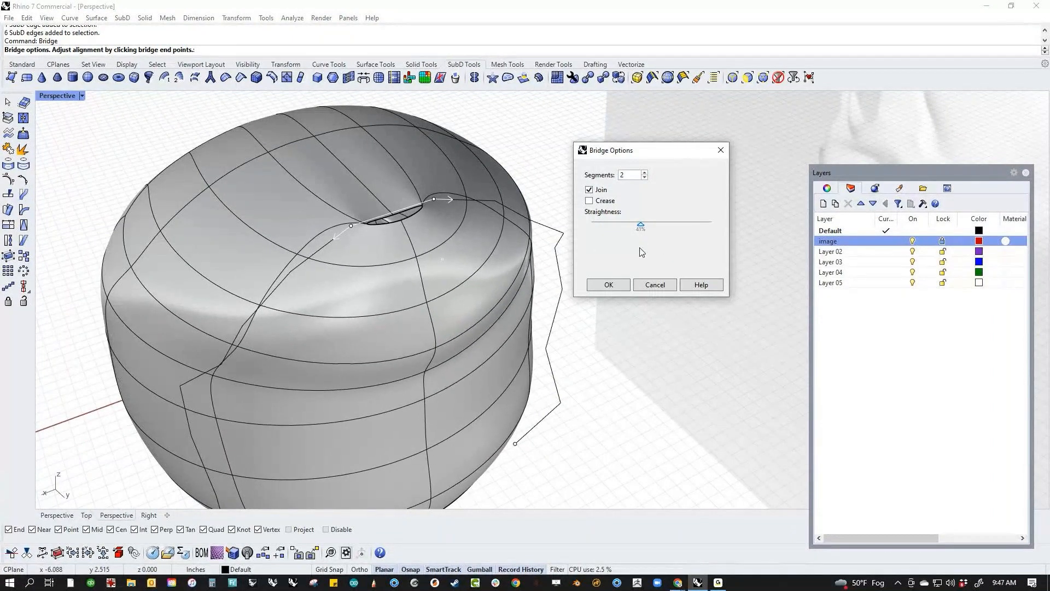
left_click(610, 287)
Stitch the two opposing middle vertices of the gap above the bridge at their average location to close the hole.
right_click_drag(575, 327, 578, 344)
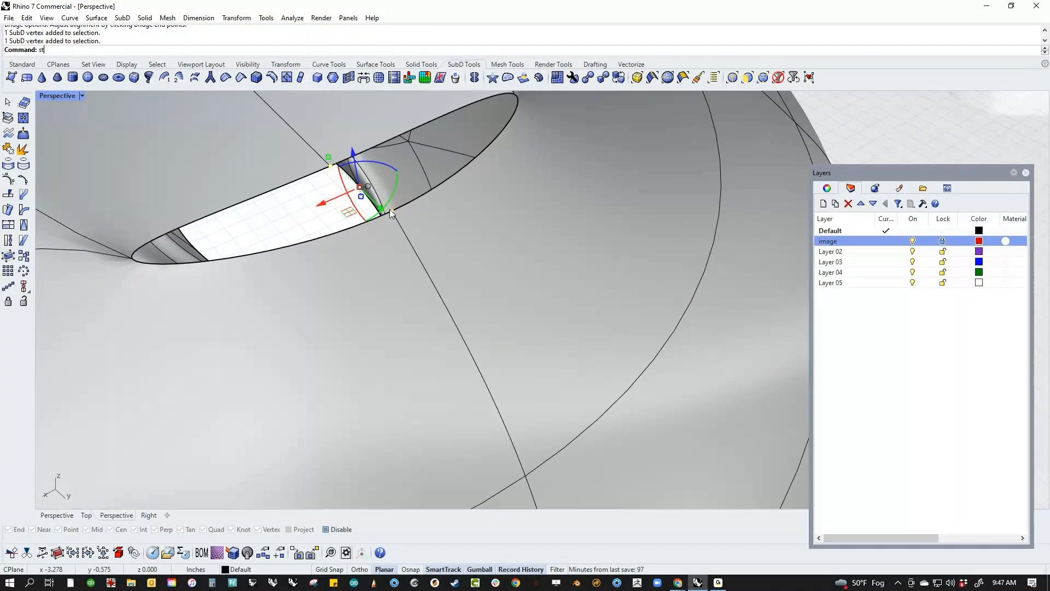
key("Return")
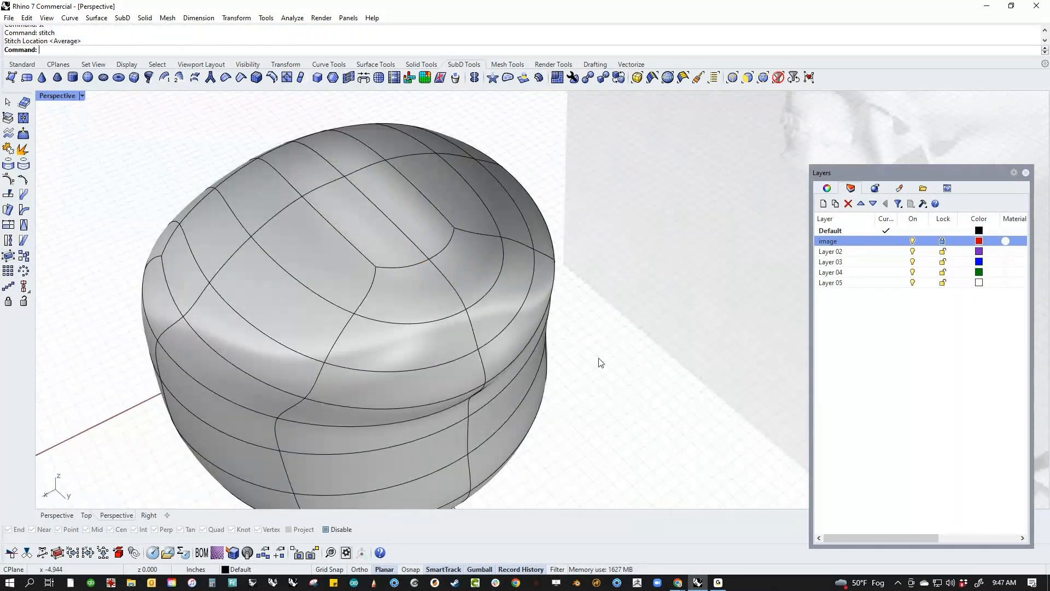
scroll(559, 282, "up", 3)
right_click_drag(559, 282, 619, 268)
key("Delete")
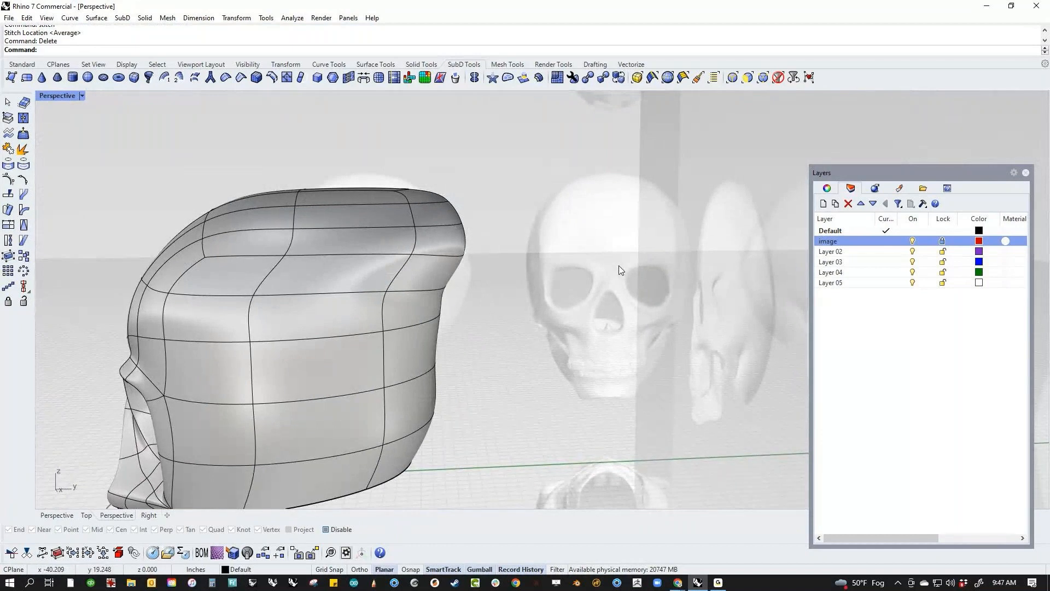
Show the skull from the right side in wireframe so that the side reference image is visible behind it.
key("ctrl+F2")
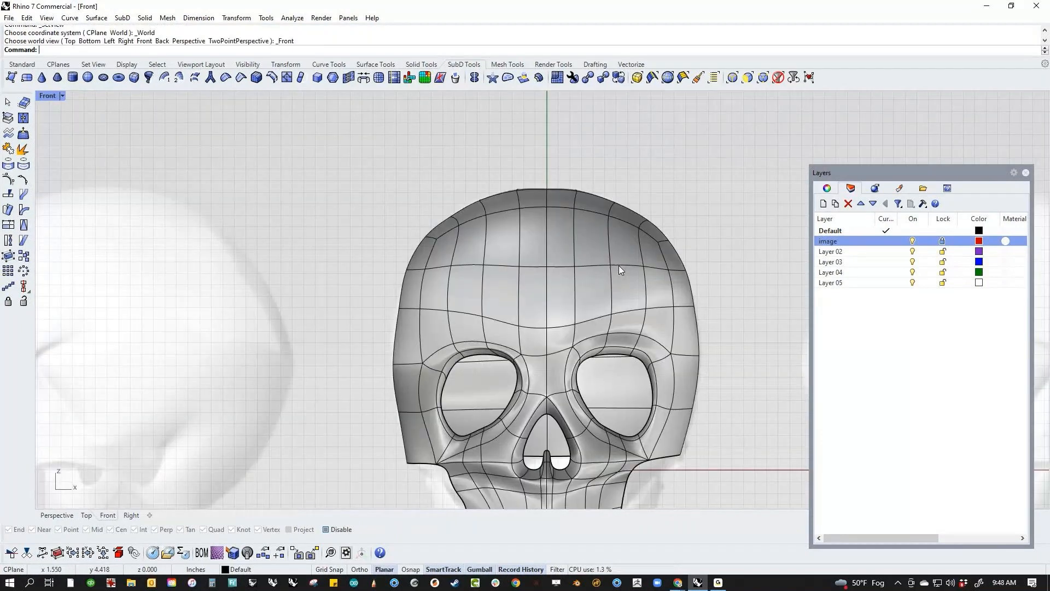
right_click_drag(549, 288, 444, 274)
key("ctrl+F3")
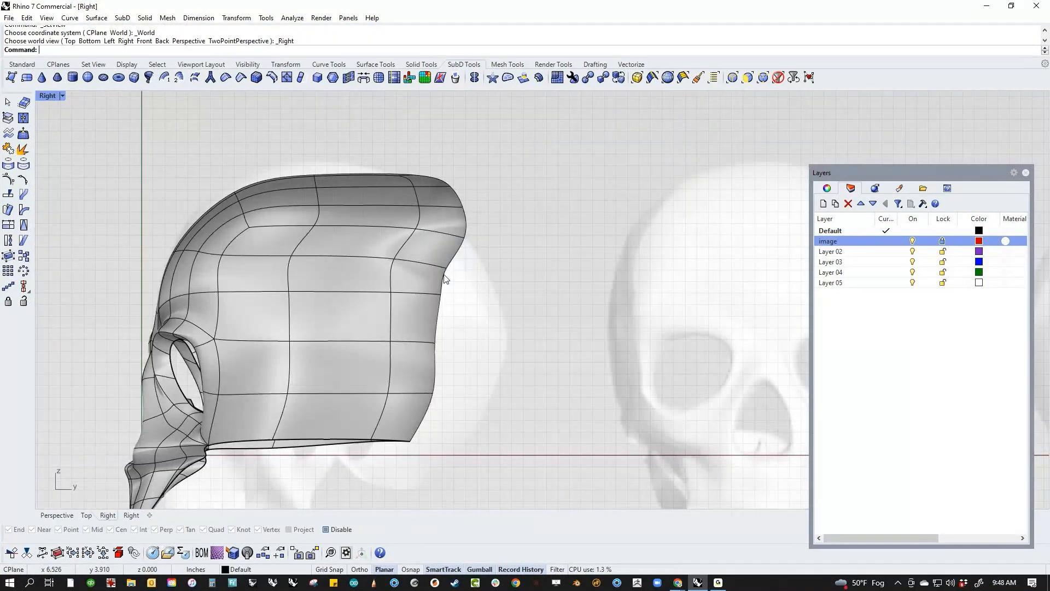
scroll(479, 254, "up", 2)
middle_click(491, 269)
left_click(432, 240)
right_click_drag(521, 305, 487, 356)
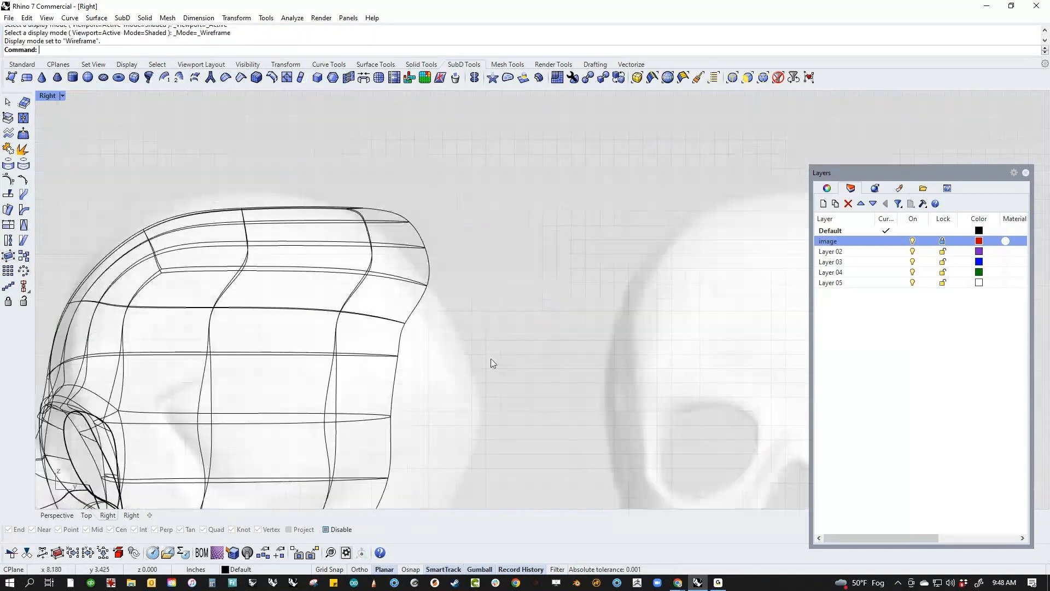
Reposition the upper rear rows of edges so the back of the crown curves along the side reference.
scroll(466, 343, "up", 3)
left_click_drag(267, 148, 483, 229)
left_click_drag(377, 172, 327, 170)
left_click(620, 284)
left_click_drag(302, 230, 532, 284)
left_click_drag(411, 246, 366, 255)
left_click(317, 317)
Switch the SubD to flat display and move the next two rear edge rows outward to the back contour of the reference skull.
left_click_drag(293, 327, 480, 412)
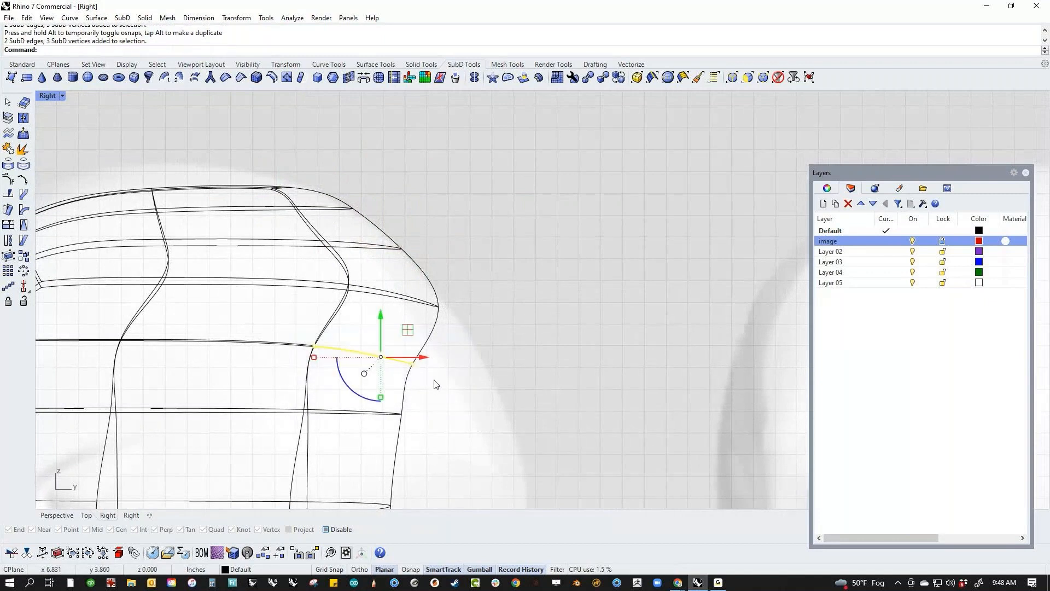
scroll(448, 388, "down", 3)
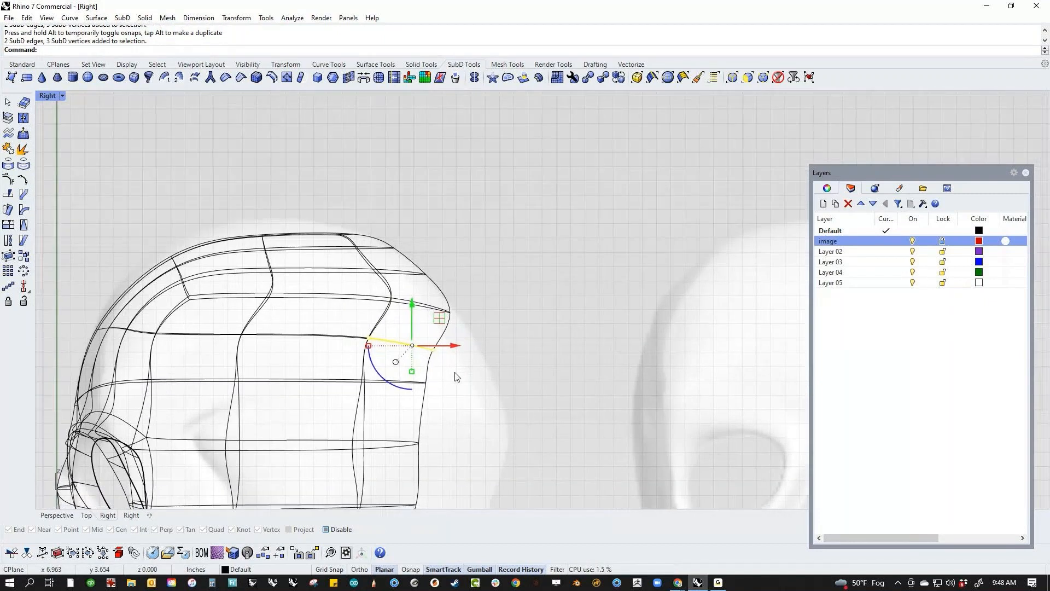
key("Tab")
right_click_drag(508, 377, 495, 359)
left_click_drag(399, 328, 444, 333)
left_click(561, 373)
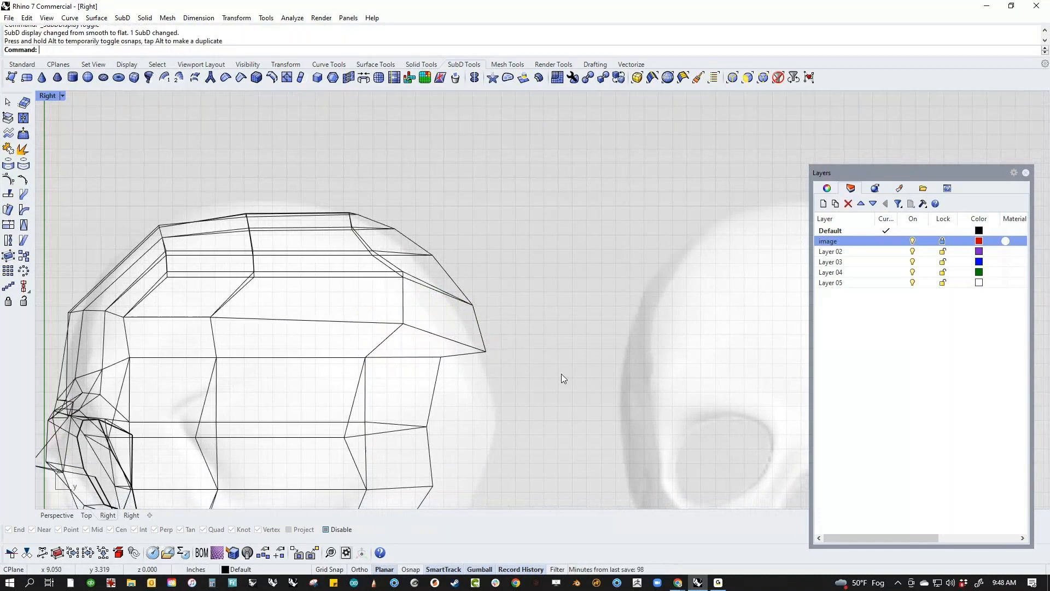
left_click_drag(335, 348, 469, 384)
left_click_drag(403, 358, 449, 384)
left_click(557, 388)
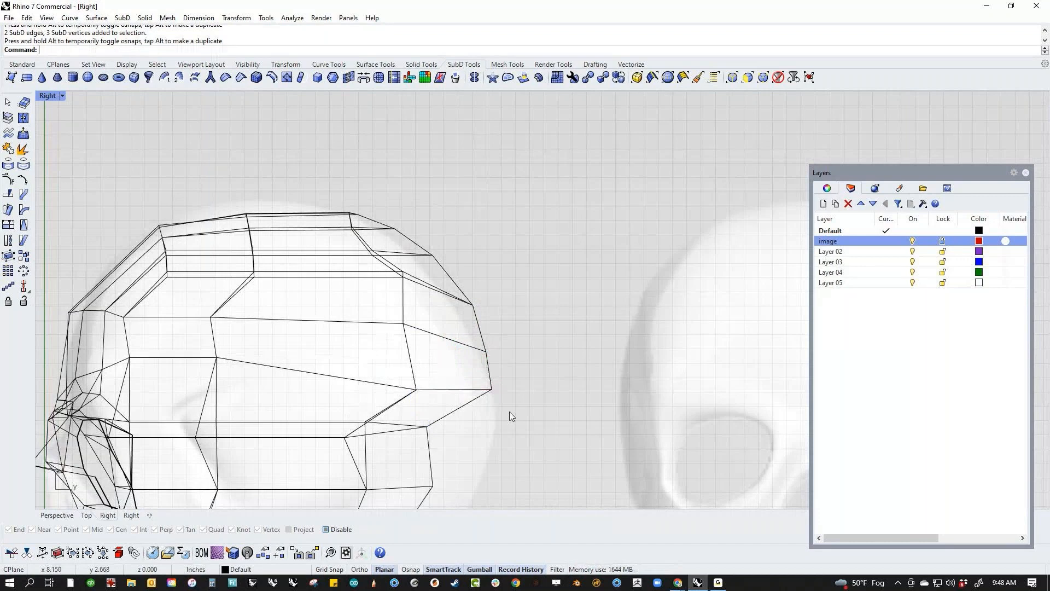
Move the two rear edge rows below them backward so the lower back of the cranium reaches the reference outline.
right_click_drag(510, 411, 533, 361)
left_click_drag(336, 345, 472, 397)
left_click(518, 432)
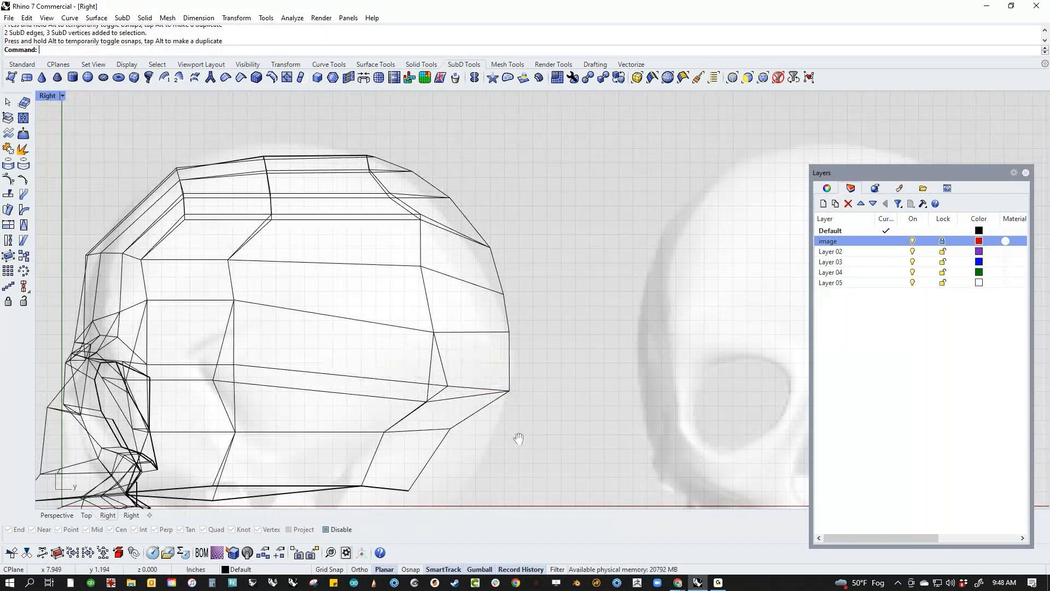
right_click_drag(519, 435, 519, 396)
left_click_drag(359, 380, 447, 406)
left_click_drag(443, 365, 484, 379)
left_click(513, 435)
Move the lowest rear edge row backward to shape the underside of the cranium along the side reference.
right_click_drag(512, 436, 530, 374)
left_click_drag(365, 372, 453, 424)
left_click_drag(429, 359, 456, 381)
left_click(524, 419)
Move the single inner vertex on the lower rear side of the cranium up and back to even out the rows.
scroll(447, 297, "up", 2)
scroll(447, 297, "up", 2)
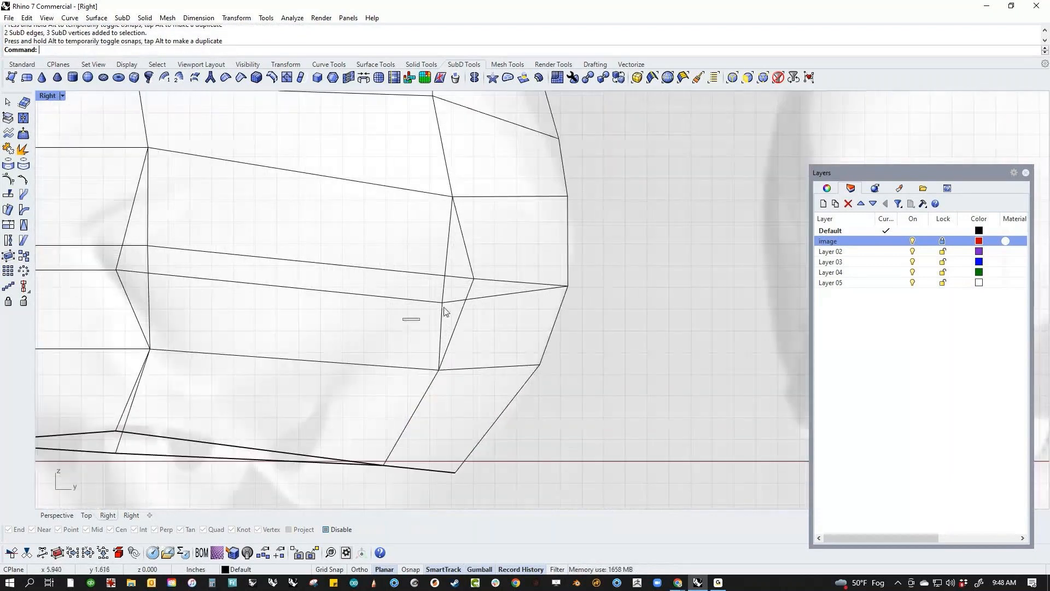
left_click(442, 305, "ctrl+shift")
left_click_drag(469, 275, 492, 262)
left_click(585, 350)
Adjust the group of edges along the top of the cranium to match the crown of the side reference.
scroll(585, 359, "down", 5)
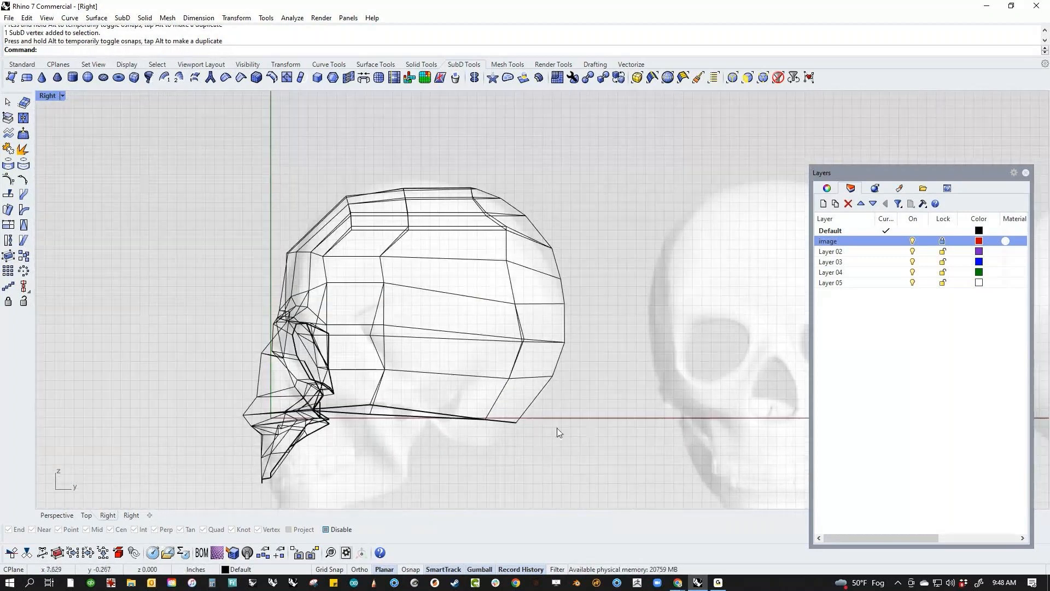
scroll(388, 160, "up", 5)
left_click_drag(416, 239, 433, 260)
left_click(514, 232)
Move the bottom rear corner vertices of the cranium forward and down onto the base of the reference skull.
scroll(514, 232, "down", 7)
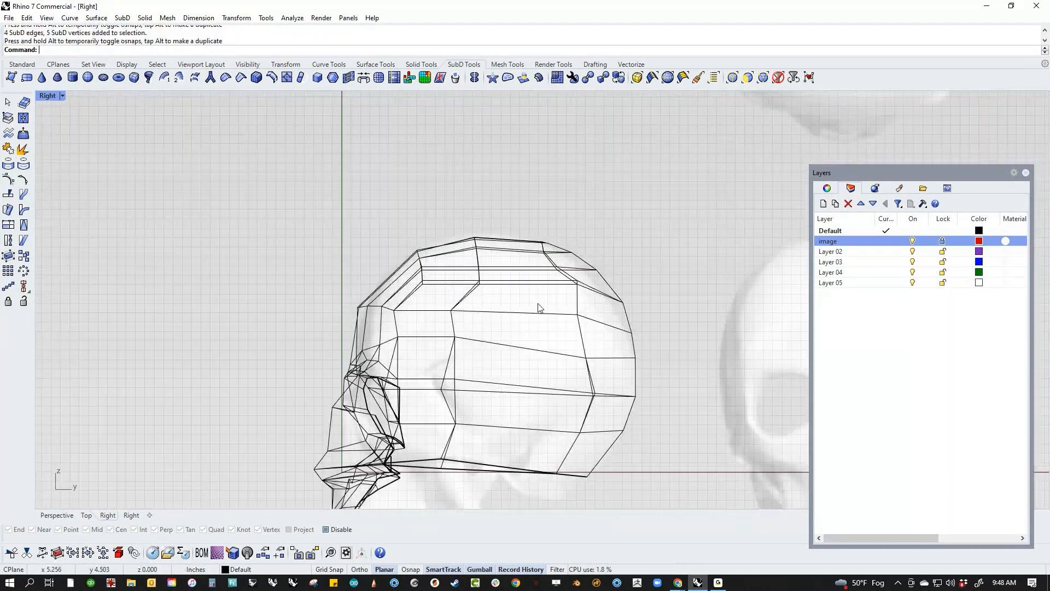
right_click_drag(545, 410, 539, 343)
right_click_drag(516, 444, 516, 422)
scroll(539, 407, "up", 2)
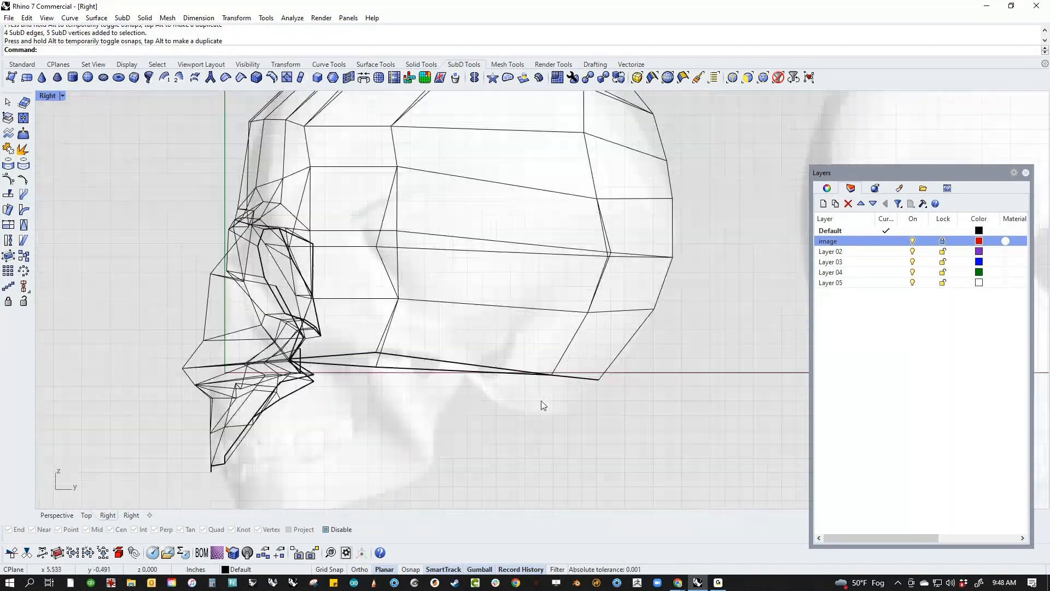
left_click_drag(520, 409, 636, 356)
left_click_drag(599, 379, 539, 407)
left_click(463, 465)
Move the two middle vertices of the cranium's bottom edge slightly backward to refine the arch behind the cheek.
left_click_drag(345, 398, 412, 325)
left_click(417, 410)
scroll(501, 402, "down", 3)
right_click_drag(501, 402, 558, 409)
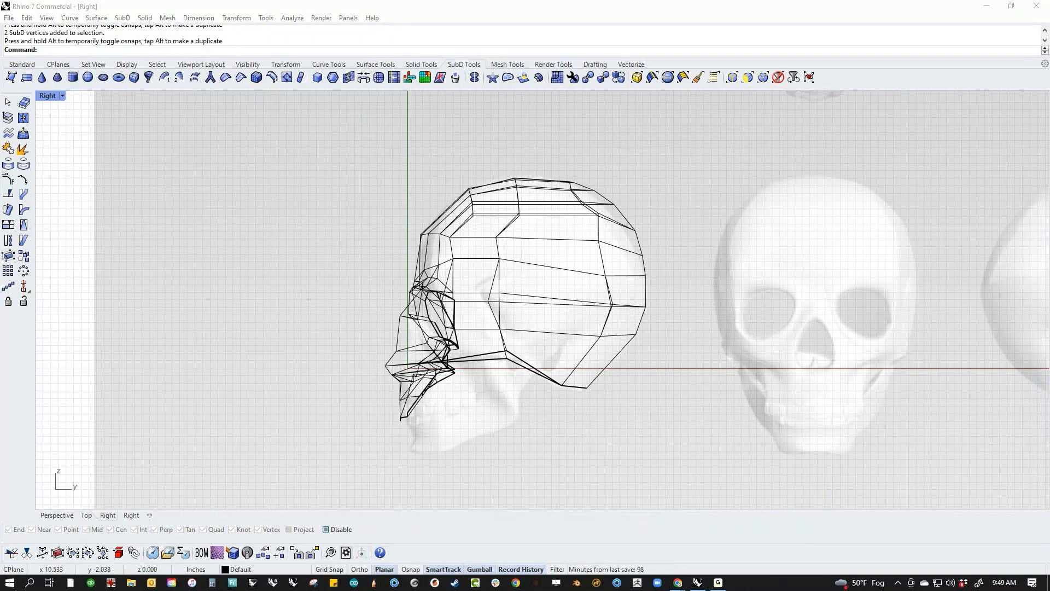
In a shaded perspective view, move the vertex where the left cheekbone meets the lower temple edge outward and down.
right_click_drag(592, 441, 549, 444)
type("P")
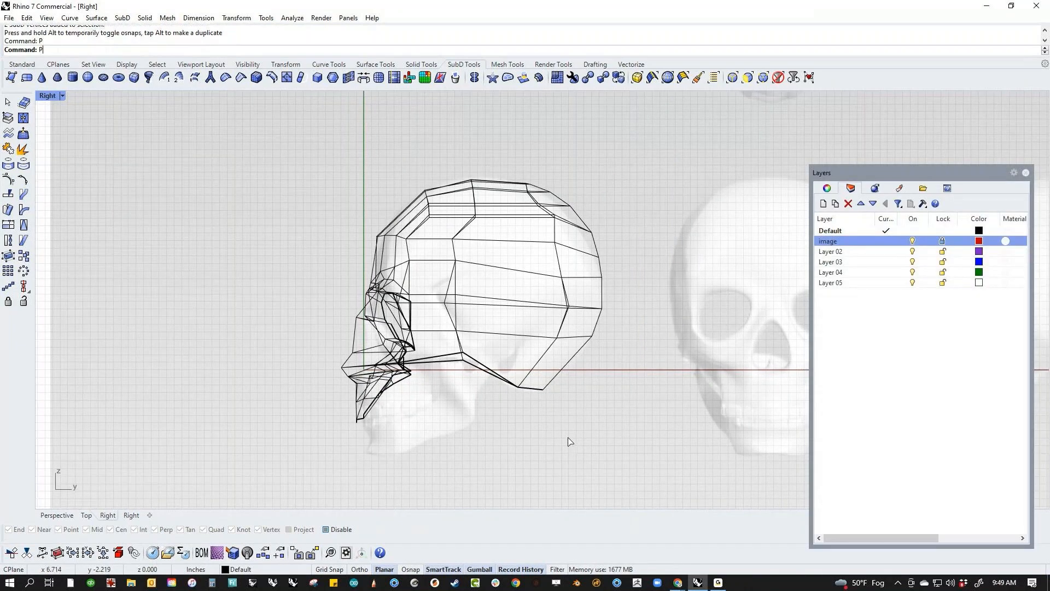
key("Return")
middle_click(397, 306)
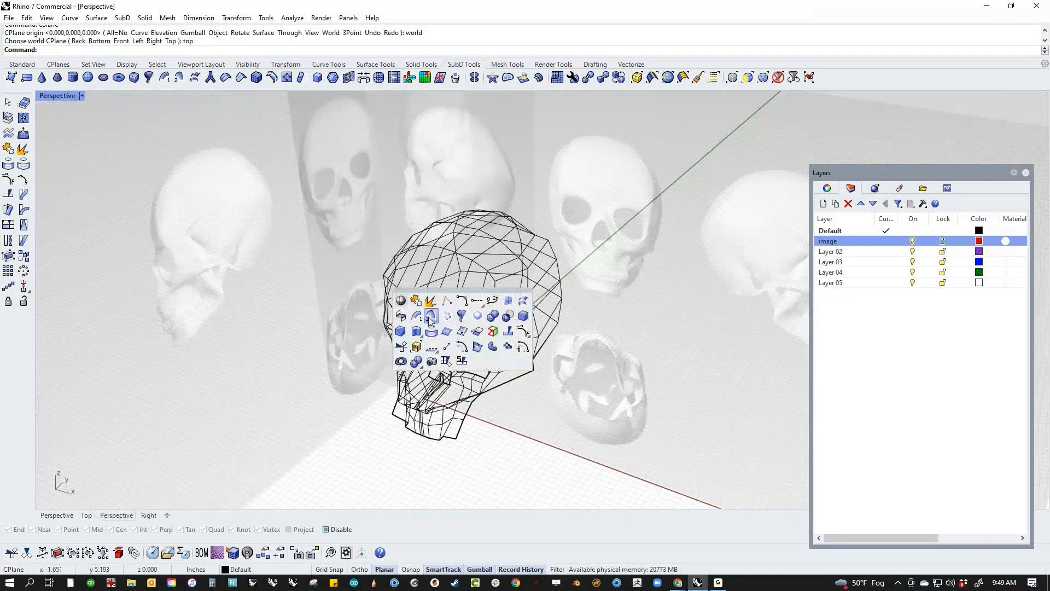
left_click(398, 301)
mouse_move(398, 302)
right_mouse_down()
mouse_move(483, 408)
mouse_move(475, 343)
mouse_move(478, 365)
mouse_move(504, 343)
right_mouse_up()
scroll(475, 342, "up", 6)
scroll(505, 343, "up", 5)
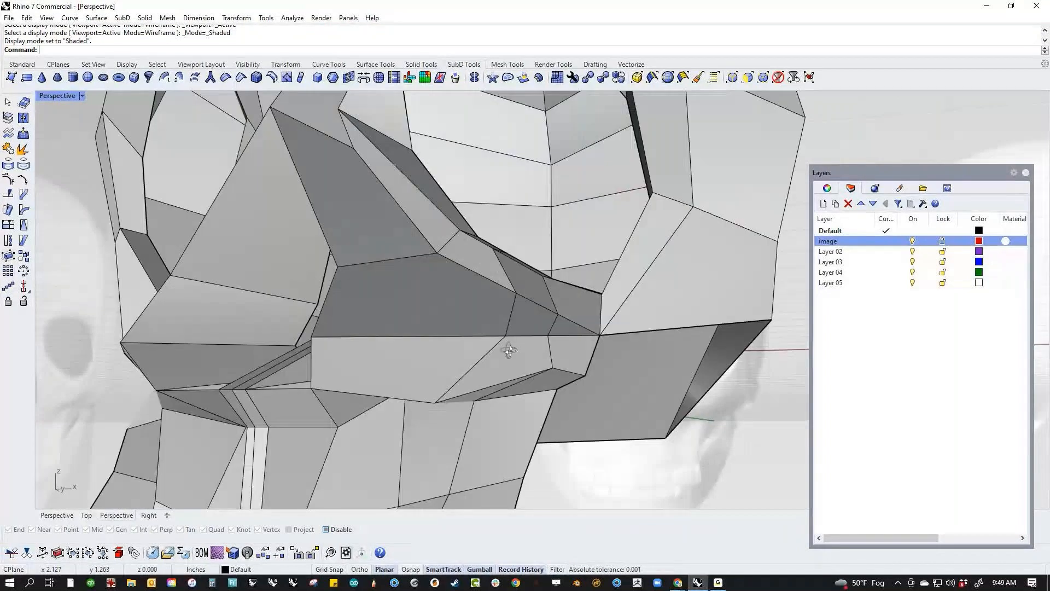
left_click(599, 335, "ctrl+shift")
right_click_drag(602, 374, 628, 373)
left_click_drag(600, 338, 618, 357)
left_click(660, 429)
Nudge the vertex on the lower rim of the right temple slightly downward.
scroll(659, 429, "down", 5)
right_click_drag(465, 406, 523, 405)
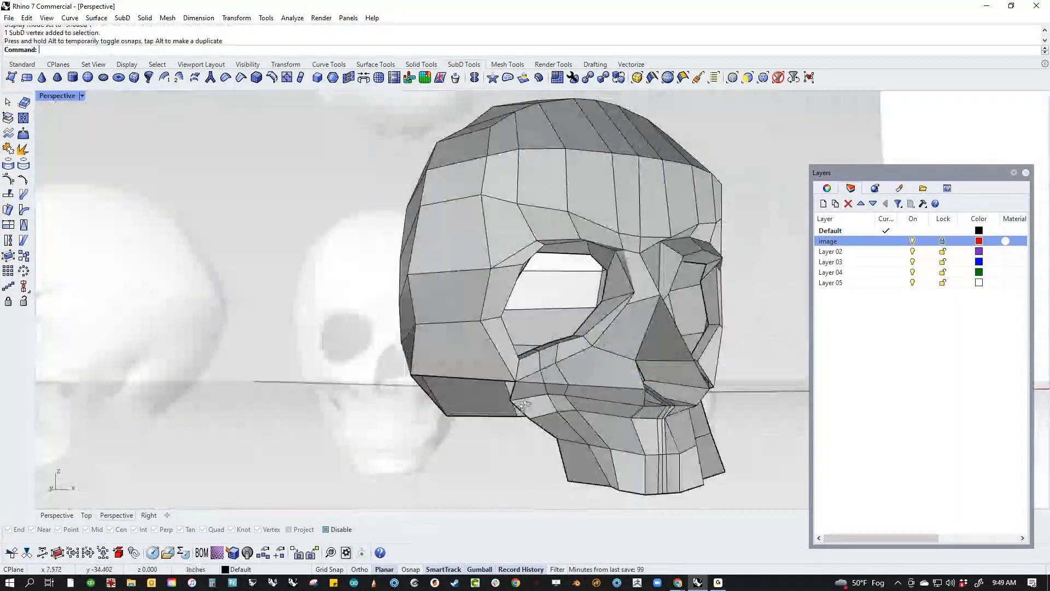
left_click(481, 383, "ctrl+shift")
left_click_drag(481, 384, 483, 387)
left_click(478, 451)
Return the SubD to smooth display and compare the skull with the front reference image.
scroll(478, 452, "down", 5)
right_click_drag(477, 448, 321, 419)
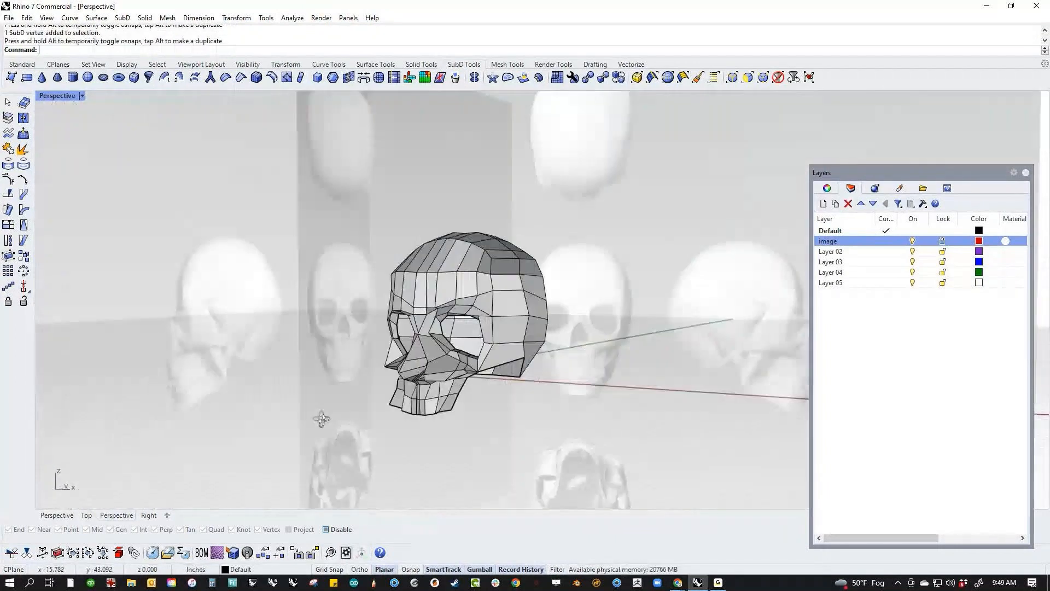
key("Tab")
right_click_drag(398, 416, 445, 431)
key("ctrl+F2")
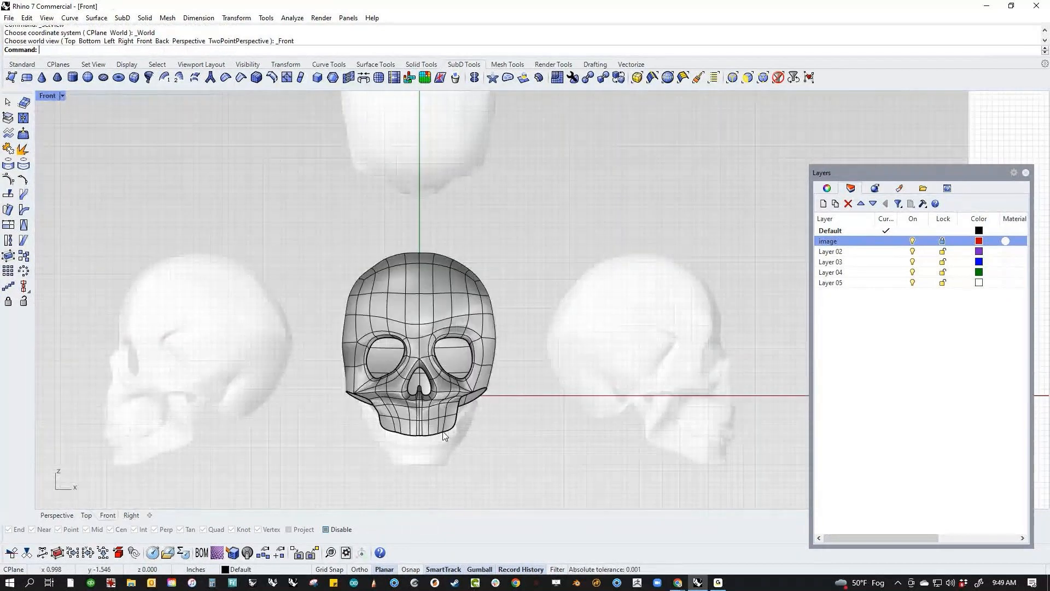
Show the smooth skull in the right view as wireframe, focusing on the bottom edge behind the cheek.
key("ctrl+F3")
scroll(600, 474, "up", 2)
middle_click(600, 473)
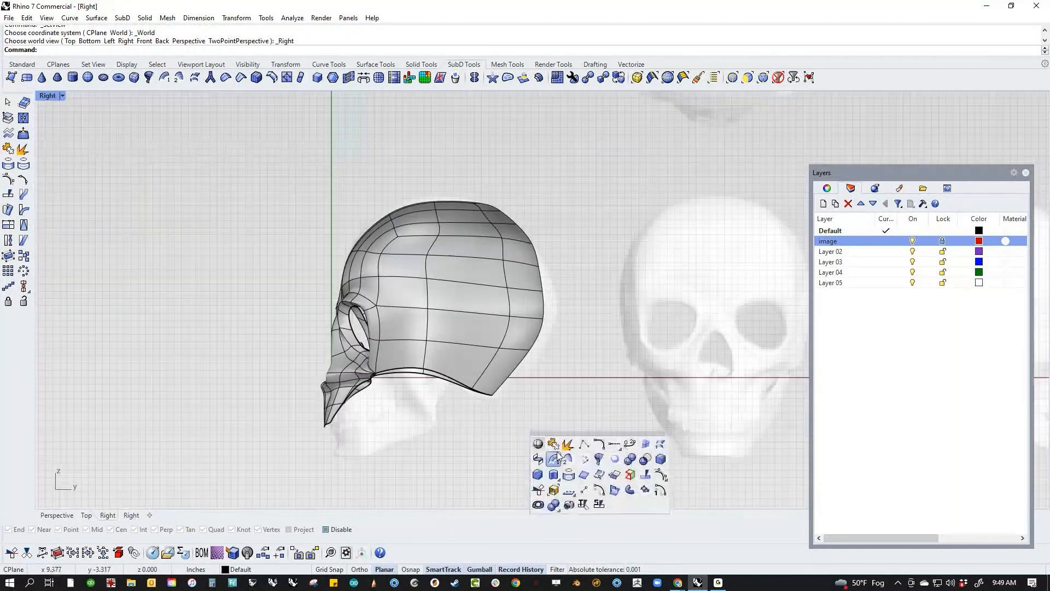
left_click(554, 444)
scroll(389, 373, "up", 2)
scroll(389, 376, "up", 2)
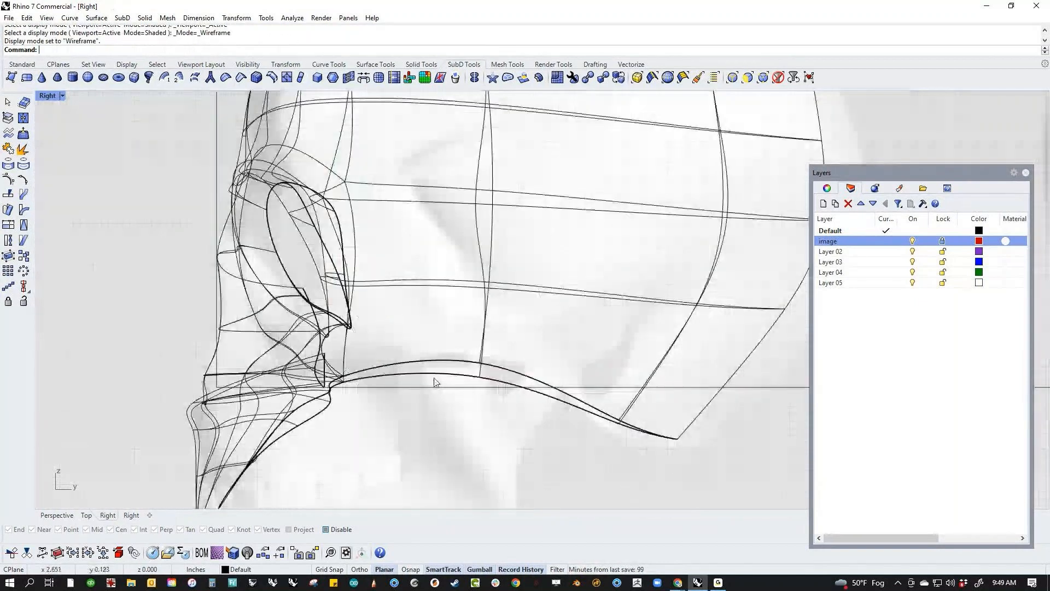
Switch the SubD to flat display and move the paired vertices at the middle of the temple onto the temple ridge in the side reference.
right_click_drag(540, 408, 482, 407)
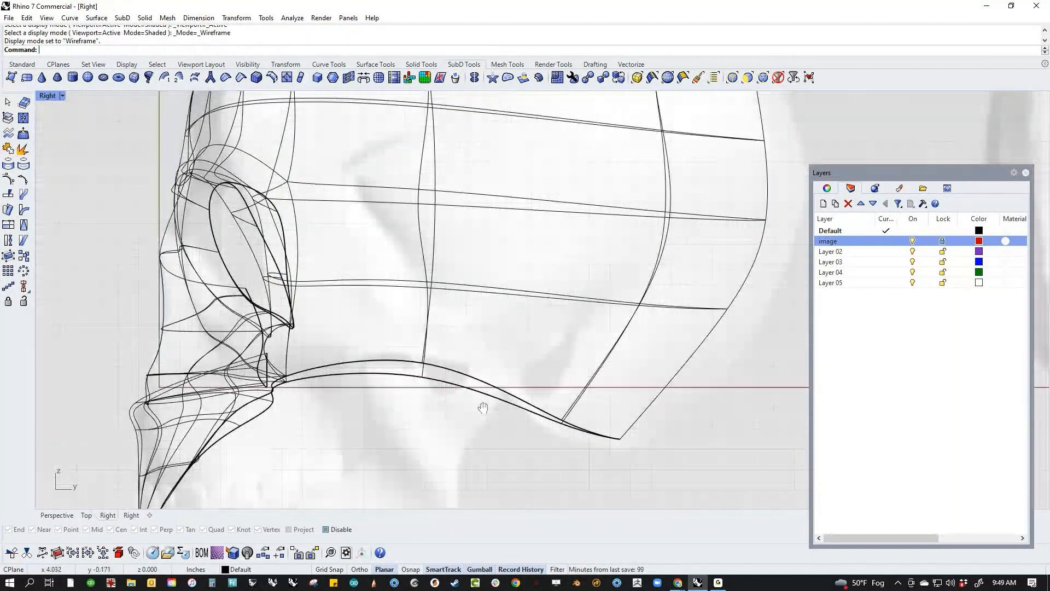
scroll(393, 345, "down", 3)
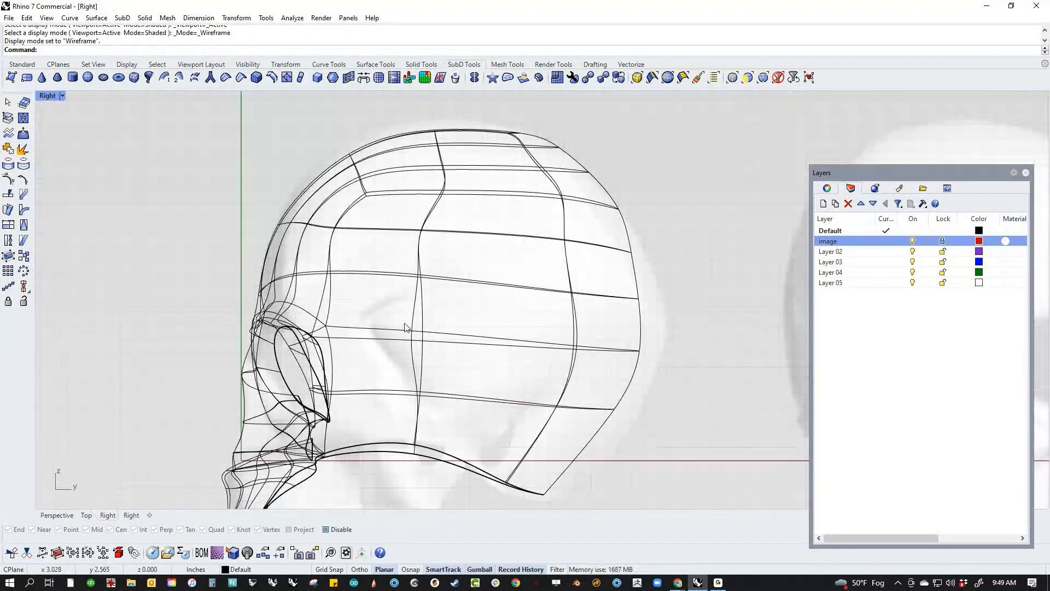
scroll(394, 327, "up", 3)
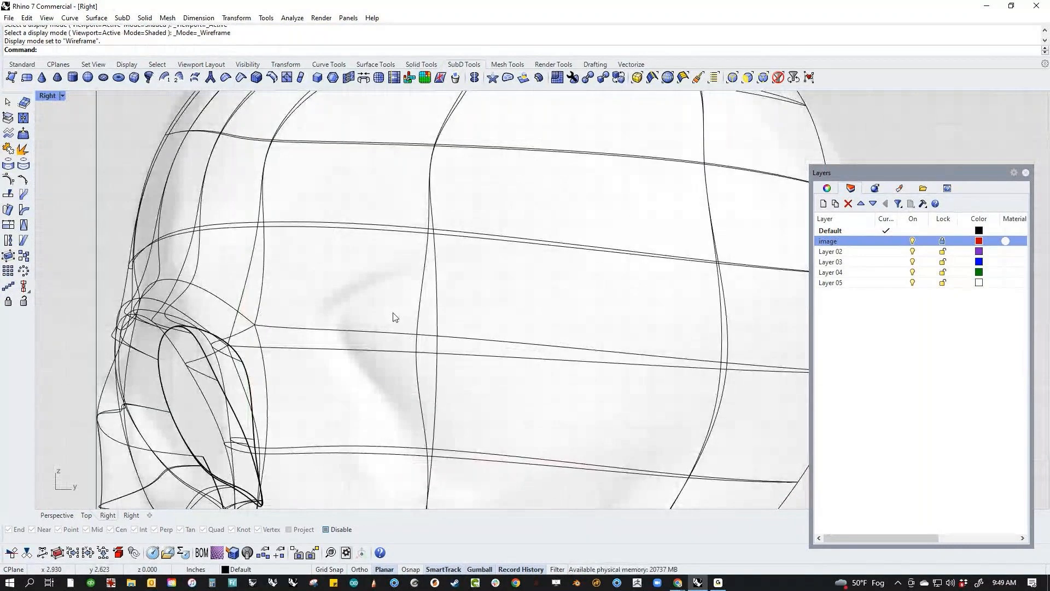
left_click_drag(389, 317, 491, 367)
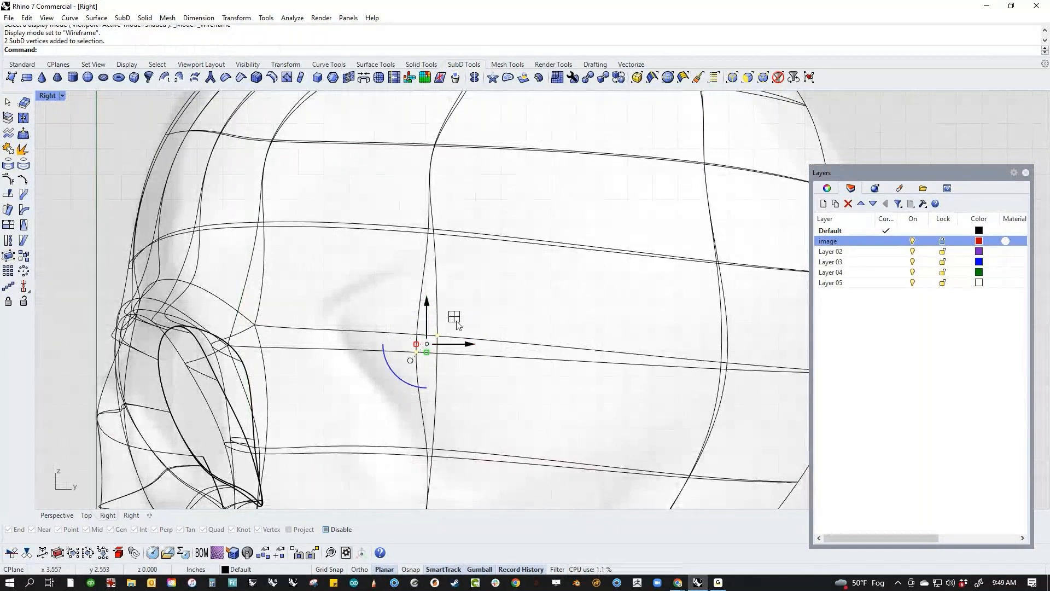
key("Tab")
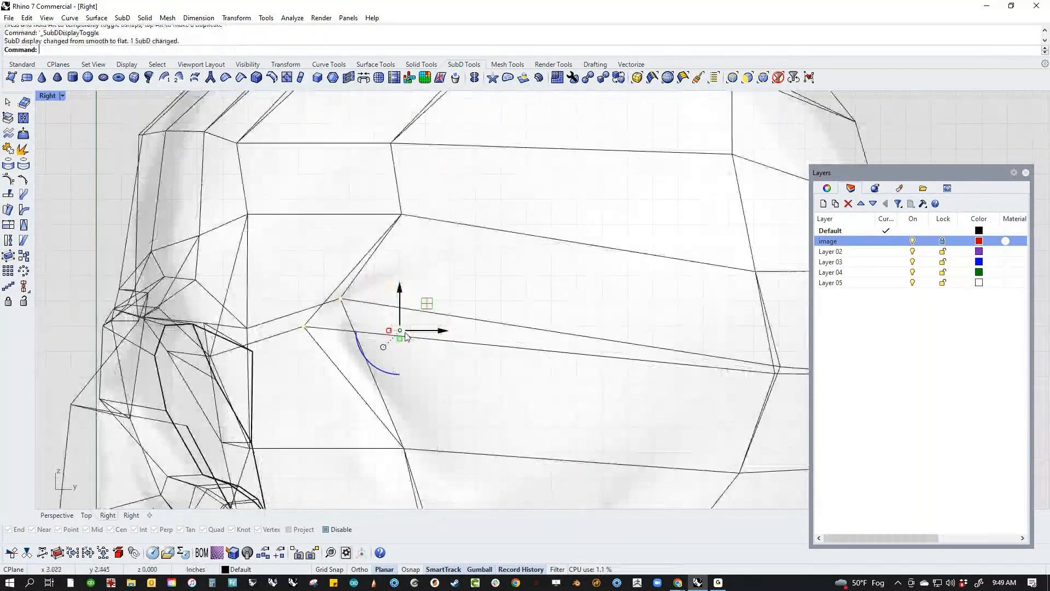
right_click_drag(418, 338, 450, 353)
left_click(337, 342)
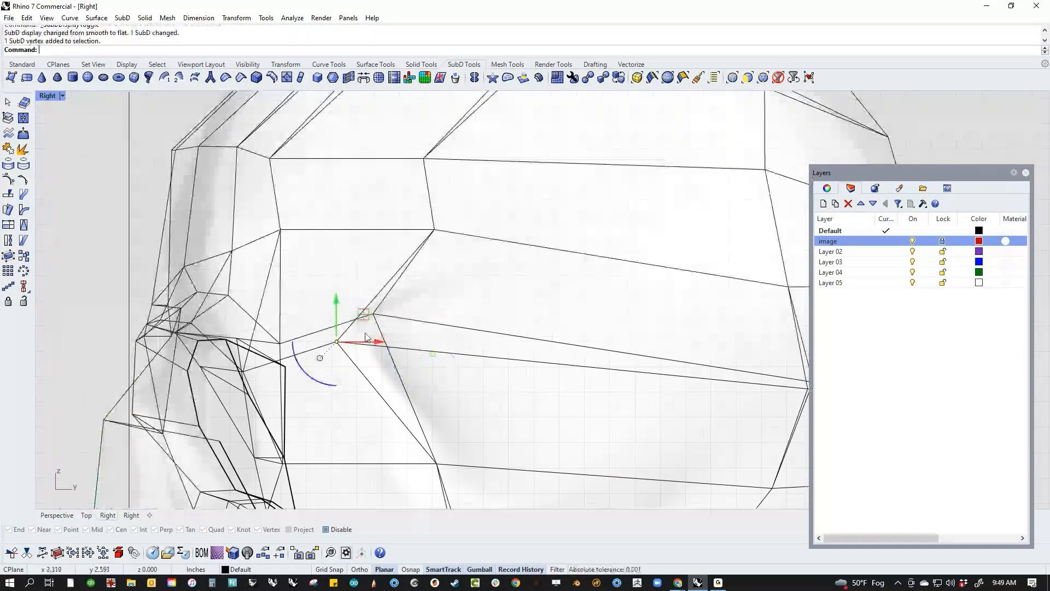
left_click_drag(364, 315, 361, 317)
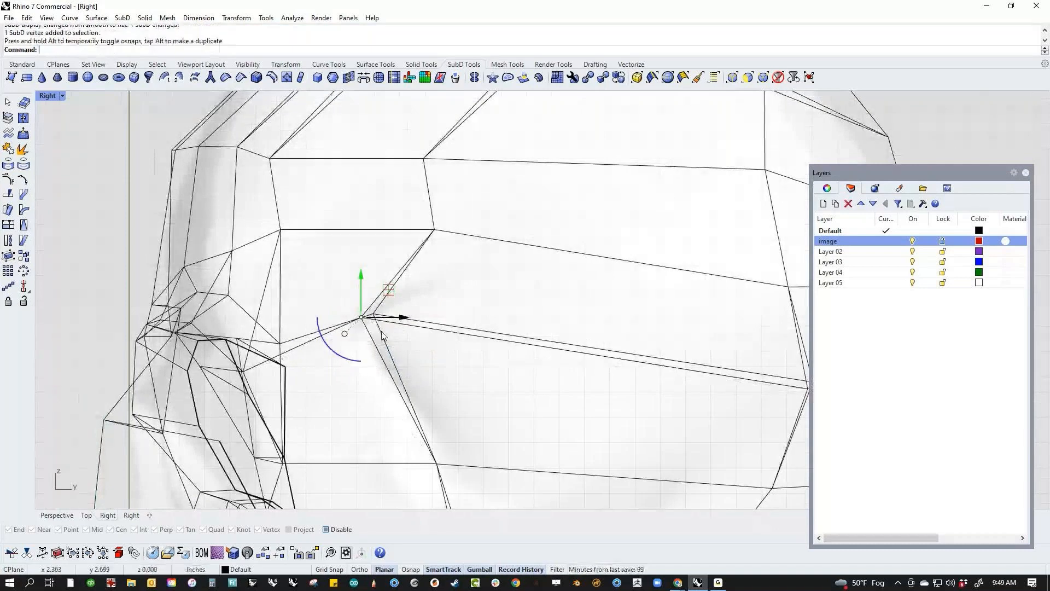
key("Escape")
scroll(441, 328, "down", 5)
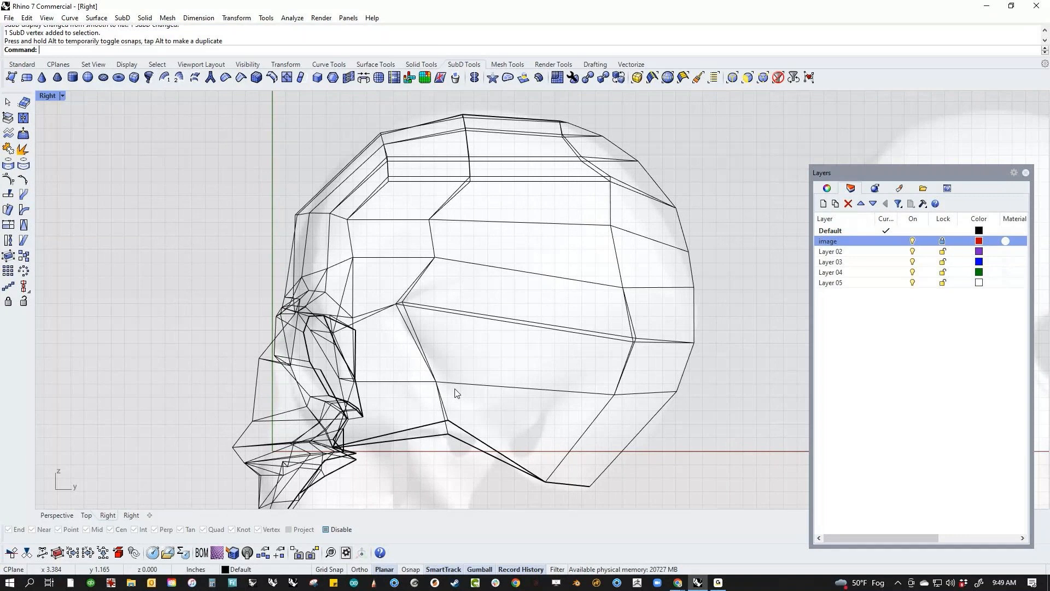
Insert two successive edge loops behind the vertical temple edge loop, with BothSides set to No.
double_click(439, 389)
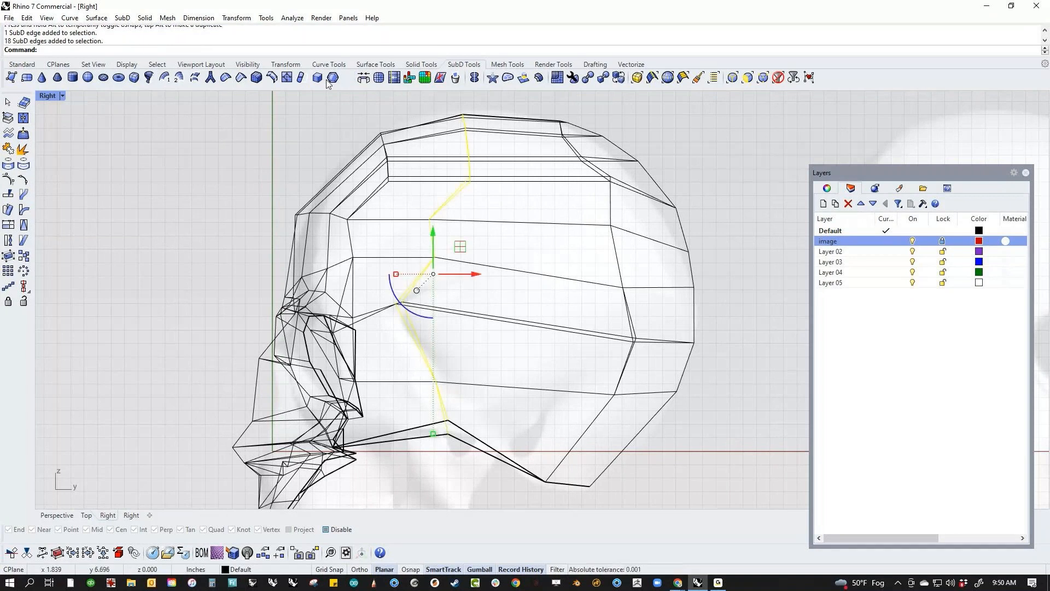
left_click(271, 78)
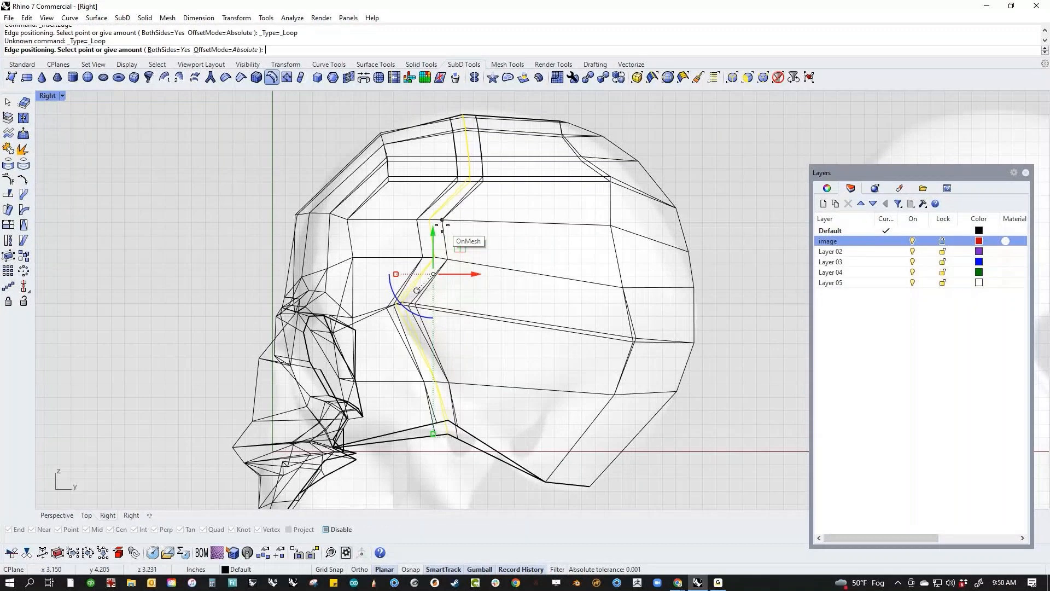
left_click(170, 51)
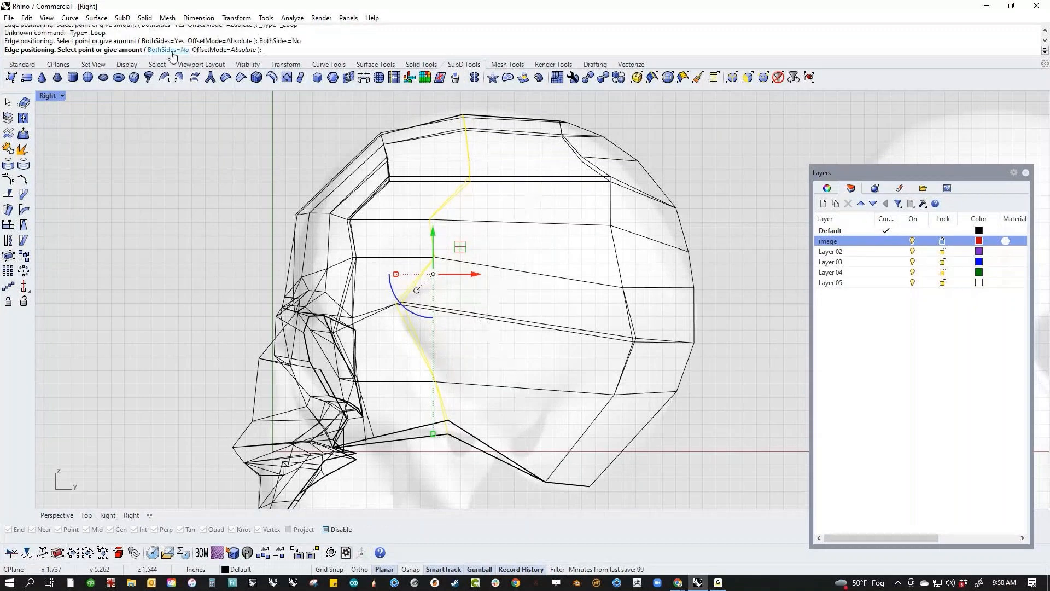
left_click(437, 304)
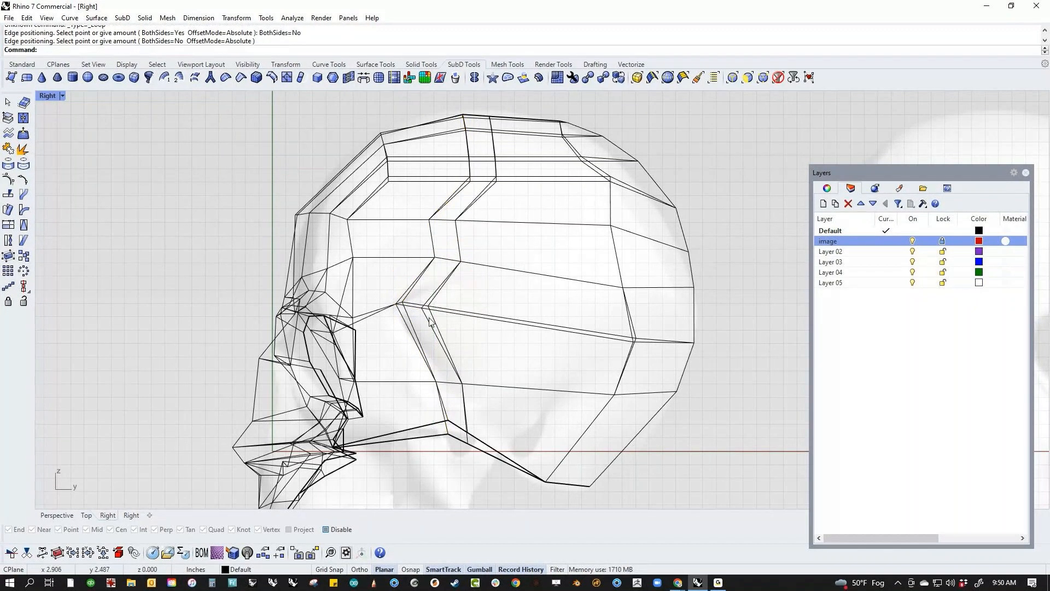
double_click(429, 318, "ctrl+shift")
right_click(429, 319)
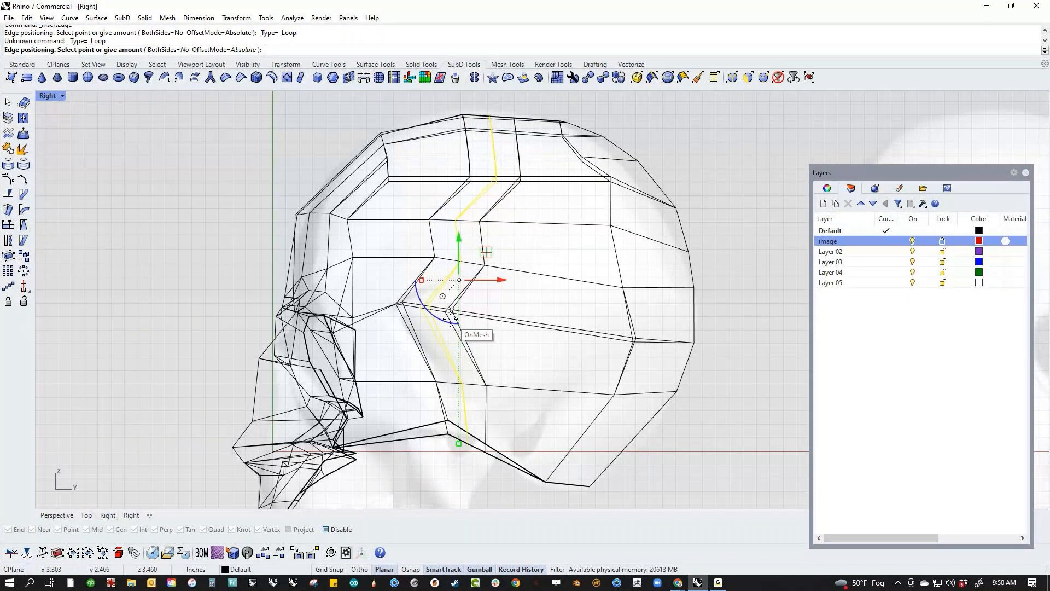
left_click(450, 318)
In a shaded perspective view, push the mid-temple vertex on the first inserted loop inward to form a crease.
type("p")
key("Return")
middle_click(446, 399)
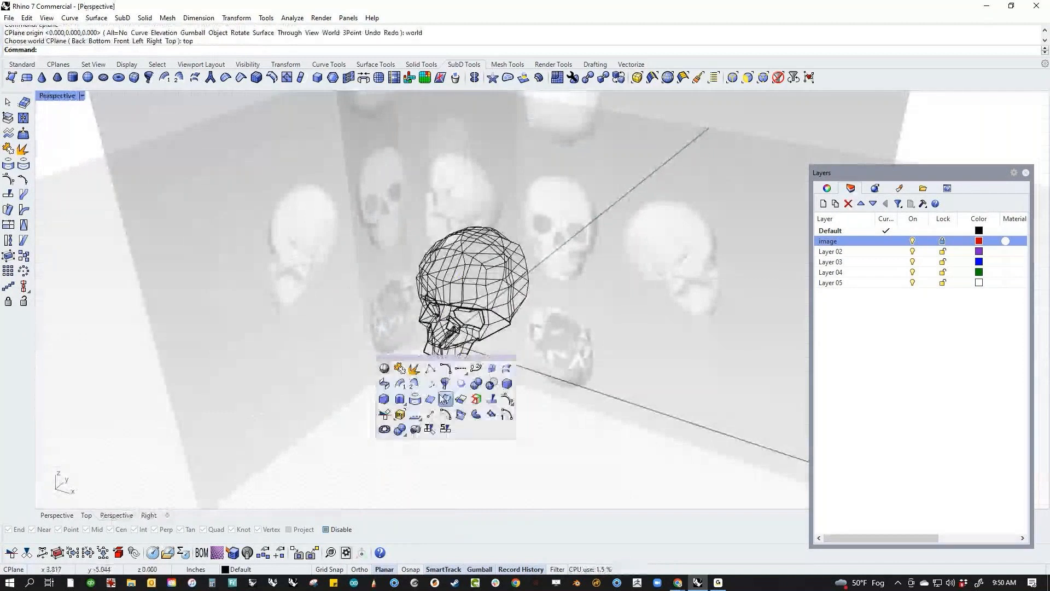
left_click(446, 398)
mouse_move(563, 357)
right_mouse_down()
mouse_move(519, 303)
mouse_move(495, 394)
mouse_move(481, 383)
mouse_move(499, 353)
right_mouse_up()
scroll(519, 303, "up", 5)
scroll(482, 383, "up", 3)
left_click(462, 345)
left_click_drag(501, 351, 481, 345)
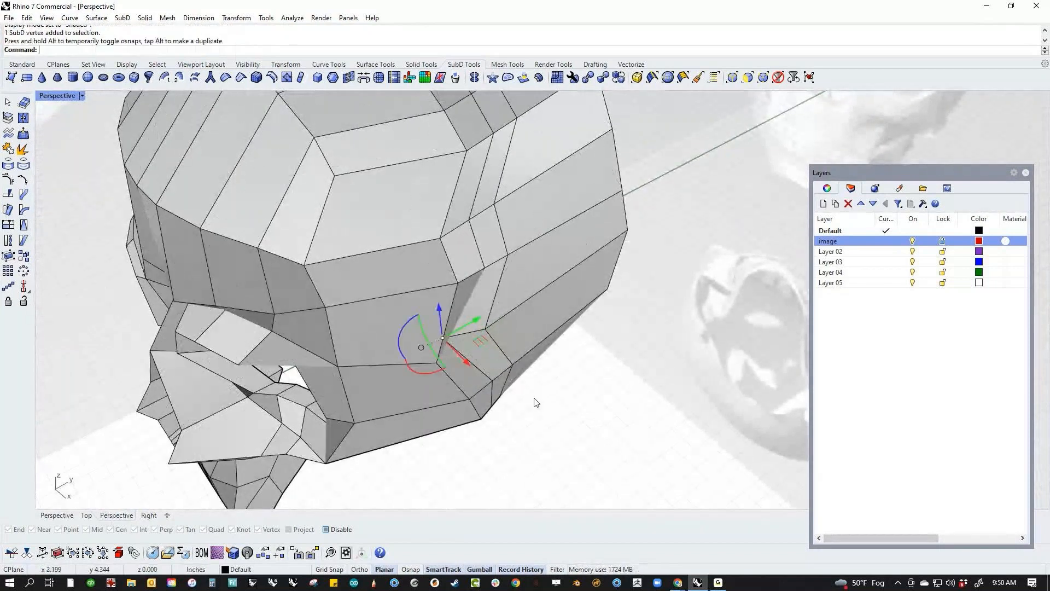
Push the same crease vertex slightly further inward, return the SubD to smooth display and check the skull from the front.
key("Tab")
mouse_move(575, 419)
right_mouse_down()
mouse_move(545, 426)
mouse_move(577, 370)
mouse_move(558, 427)
right_mouse_up()
mouse_move(442, 337)
left_mouse_down()
mouse_move(464, 338)
mouse_move(414, 328)
mouse_move(424, 329)
left_mouse_up()
right_click_drag(488, 393, 509, 342)
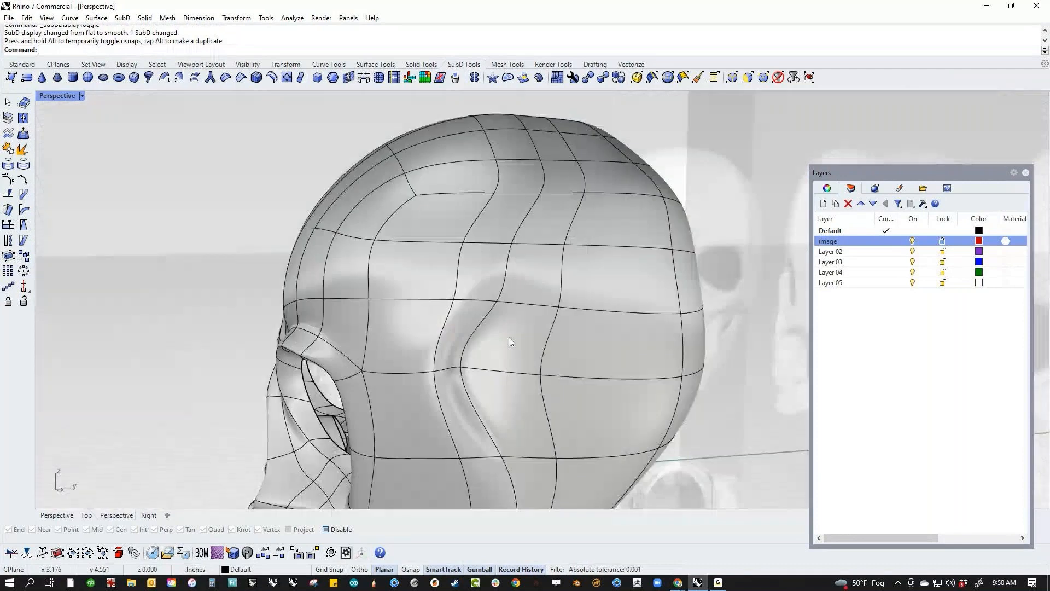
scroll(509, 338, "down", 3)
key("ctrl+F2")
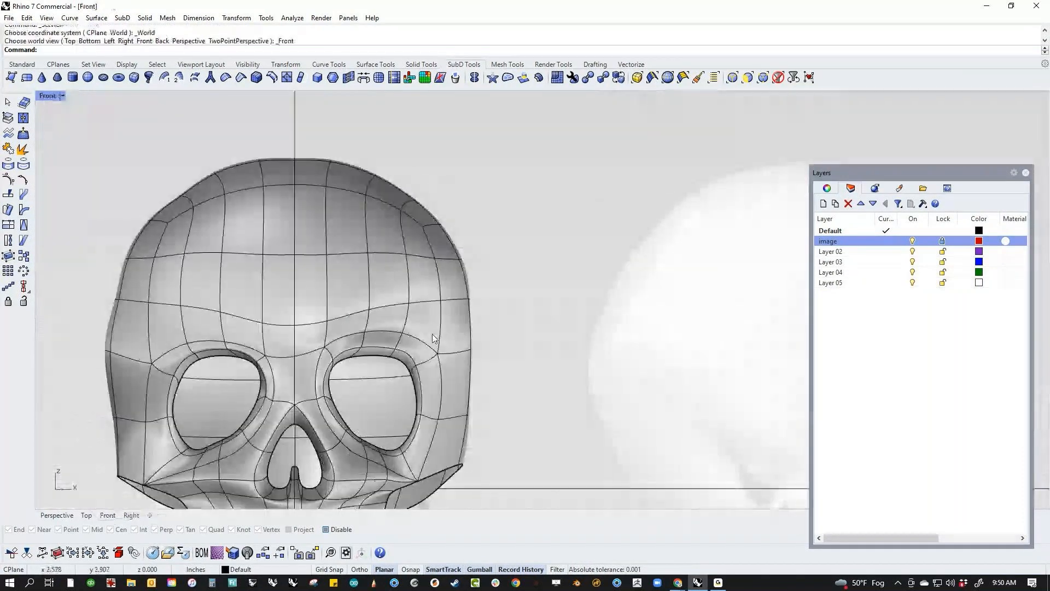
In the right view, move the vertex just above the temple crease down and slightly forward.
key("ctrl+F3")
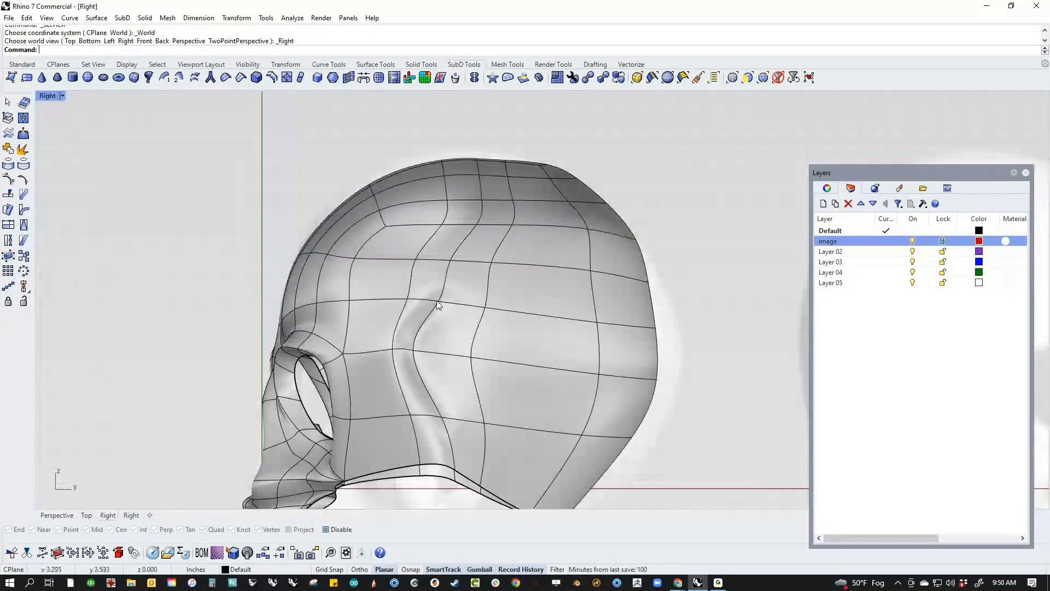
left_click(438, 300)
left_click_drag(439, 260, 439, 287)
left_click_drag(439, 328, 430, 322)
In wireframe, move the opposite side's vertex above the temple crease down and forward to line up with its counterpart.
scroll(430, 323, "down", 4)
right_click_drag(463, 390, 494, 399)
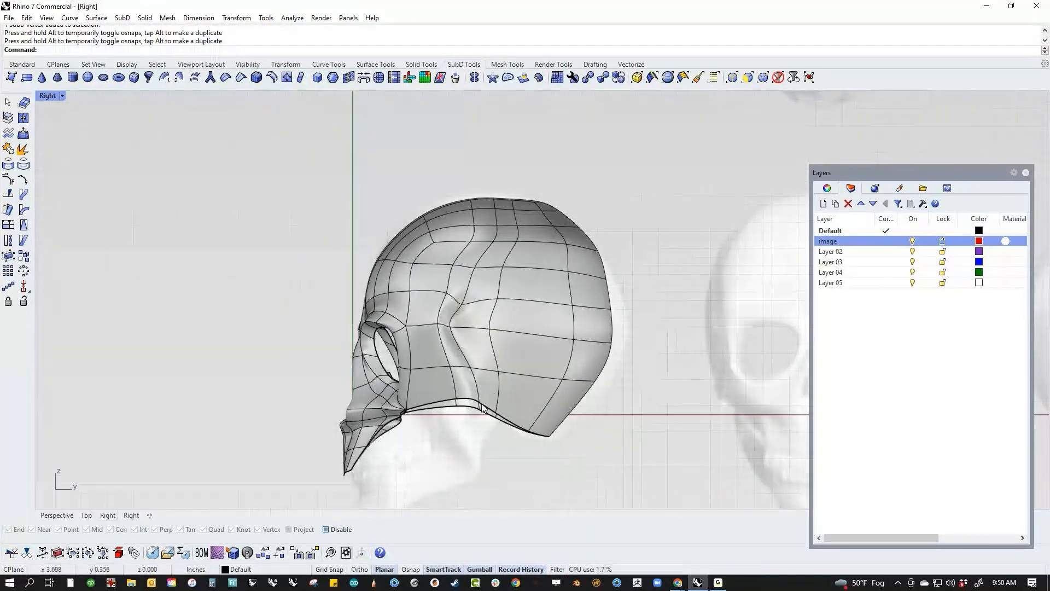
middle_click(483, 408)
left_click(445, 382)
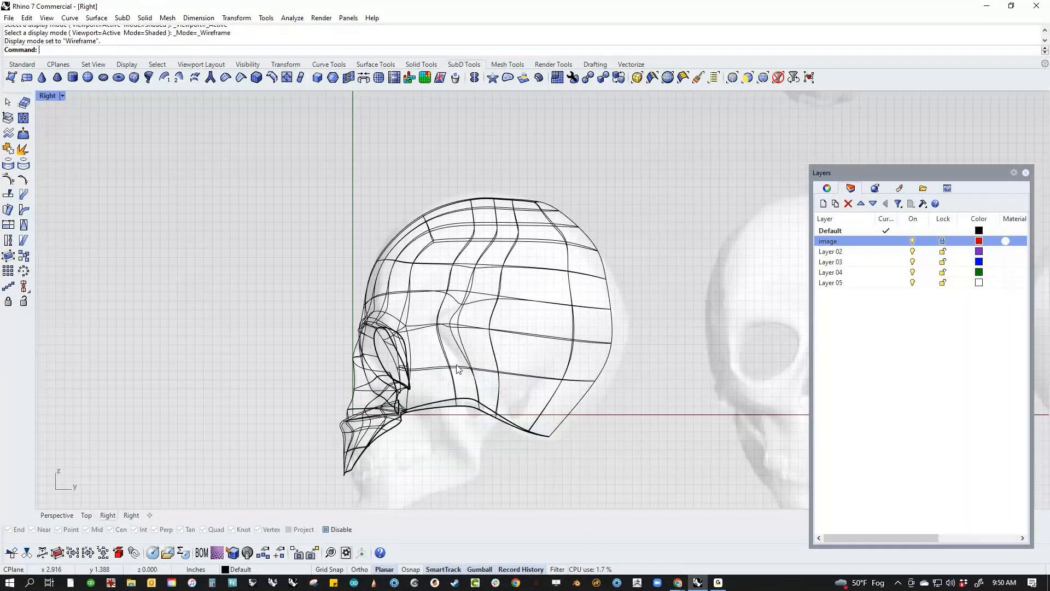
scroll(454, 350, "up", 5)
left_click_drag(384, 300, 460, 340)
key("Escape")
left_click_drag(470, 230, 488, 260)
left_click_drag(479, 240, 465, 266)
key("Escape")
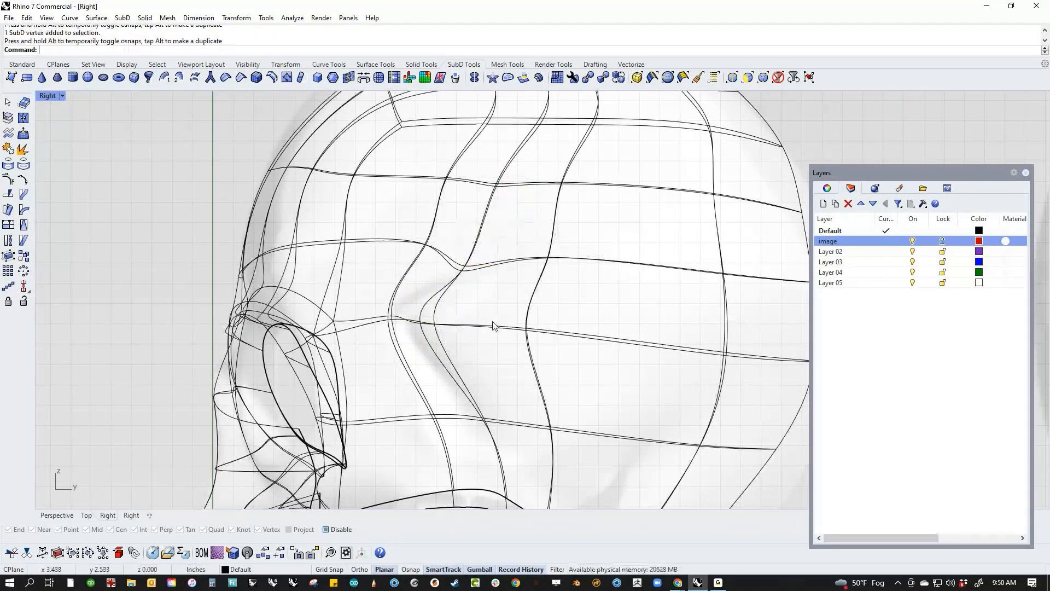
Move the unaligned vertex at the forward tip of the temple crease forward to match its counterpart on the other side.
scroll(438, 330, "up", 5)
left_click(436, 326)
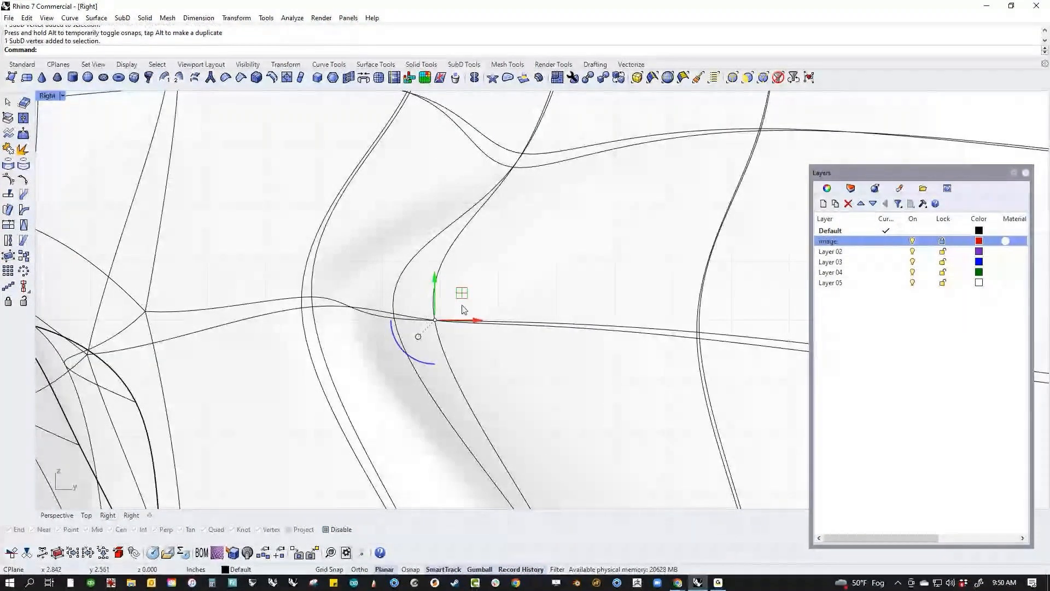
left_click_drag(434, 321, 403, 316)
left_click(505, 364)
Shift the front temple loop's upper vertex pair slightly up and back, and its lower pair toward the back of the skull.
scroll(449, 325, "down", 7)
mouse_move(427, 245)
left_mouse_down("ctrl+shift")
mouse_move(440, 218)
mouse_move(429, 258)
mouse_move(461, 256)
mouse_move(439, 237)
left_mouse_up("ctrl+shift")
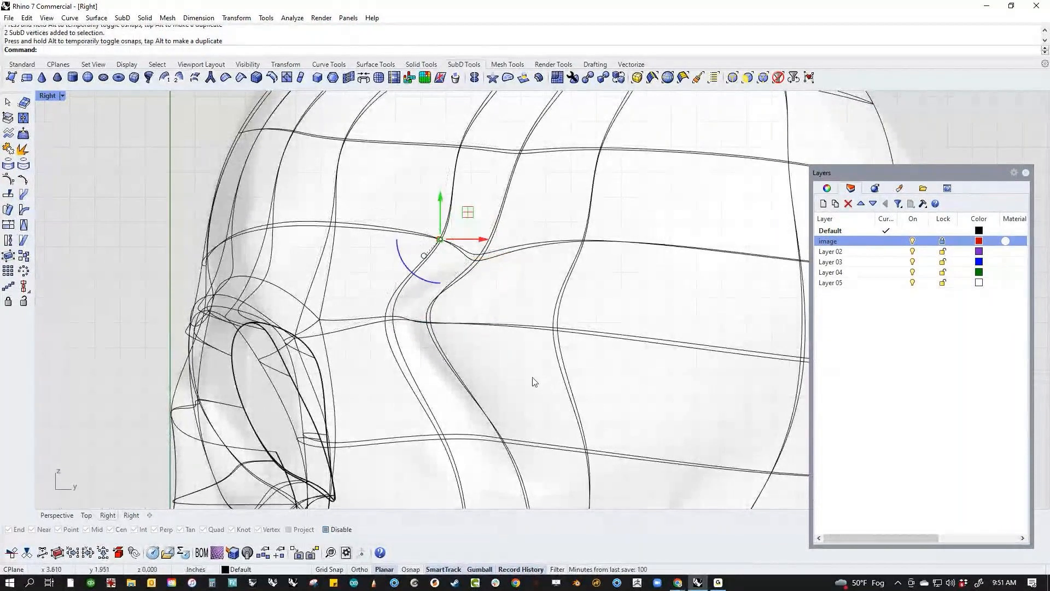
left_click(533, 380)
scroll(533, 381, "down", 2)
right_click_drag(532, 382, 522, 285)
left_click_drag(405, 315, 494, 329, "ctrl+shift")
left_click(522, 285)
scroll(521, 287, "down", 4)
right_click_drag(510, 296, 485, 310)
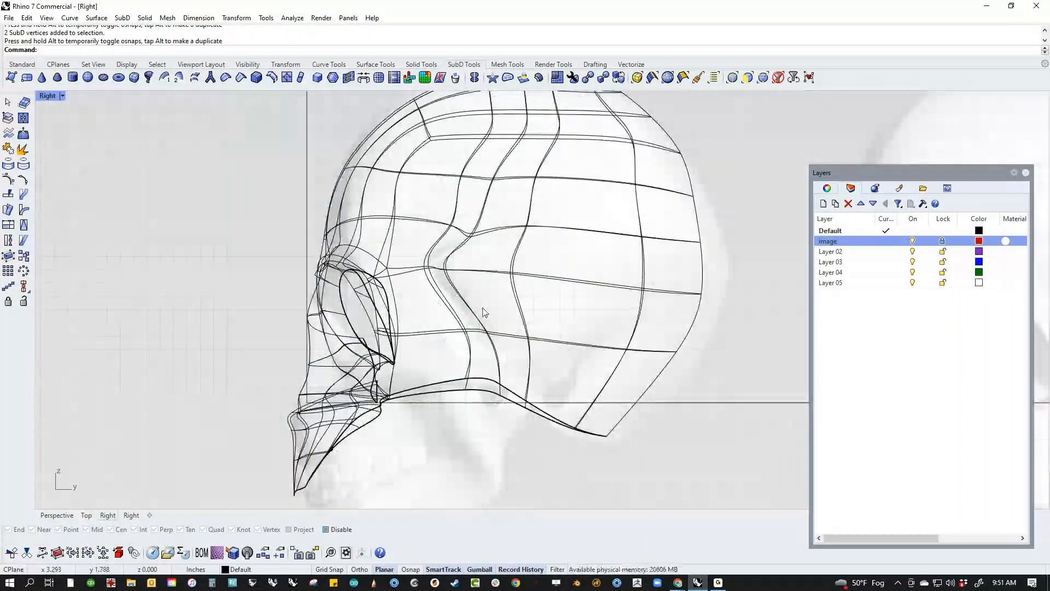
In a shaded perspective view, pull the vertex at the tip of the temple crease slightly outward.
key("ctrl+F4")
middle_click(493, 307)
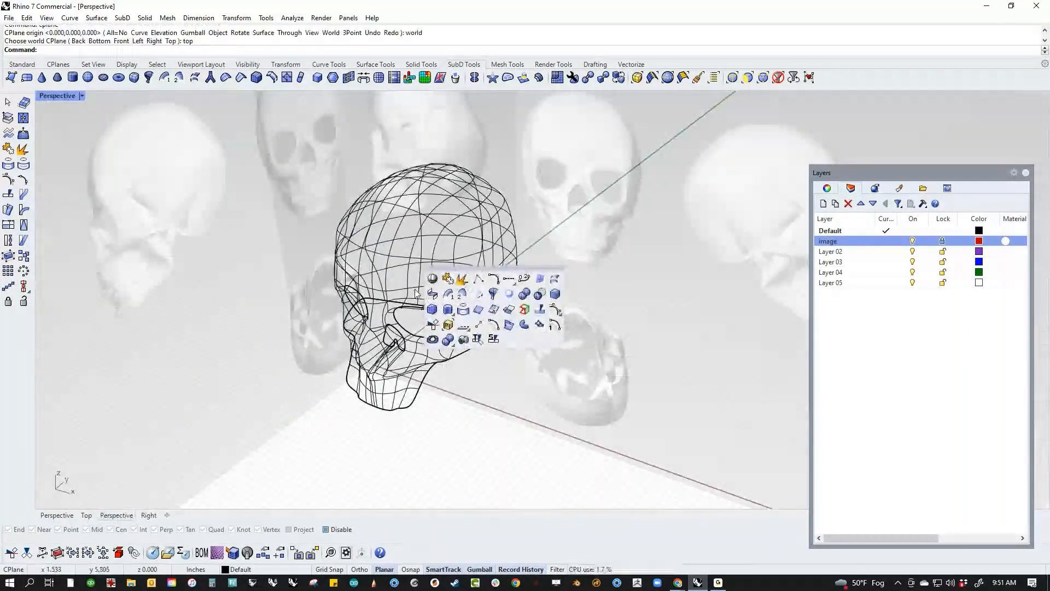
left_click(433, 278)
mouse_move(563, 333)
right_mouse_down()
mouse_move(616, 354)
mouse_move(506, 352)
mouse_move(456, 387)
mouse_move(483, 383)
right_mouse_up()
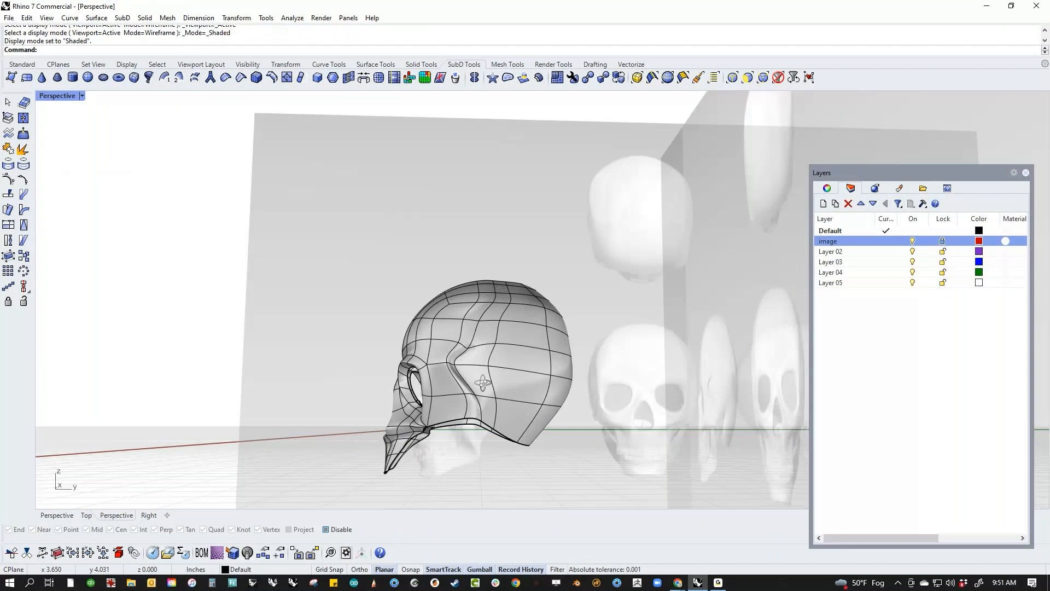
scroll(482, 382, "up", 5)
left_click(546, 326, "ctrl+shift")
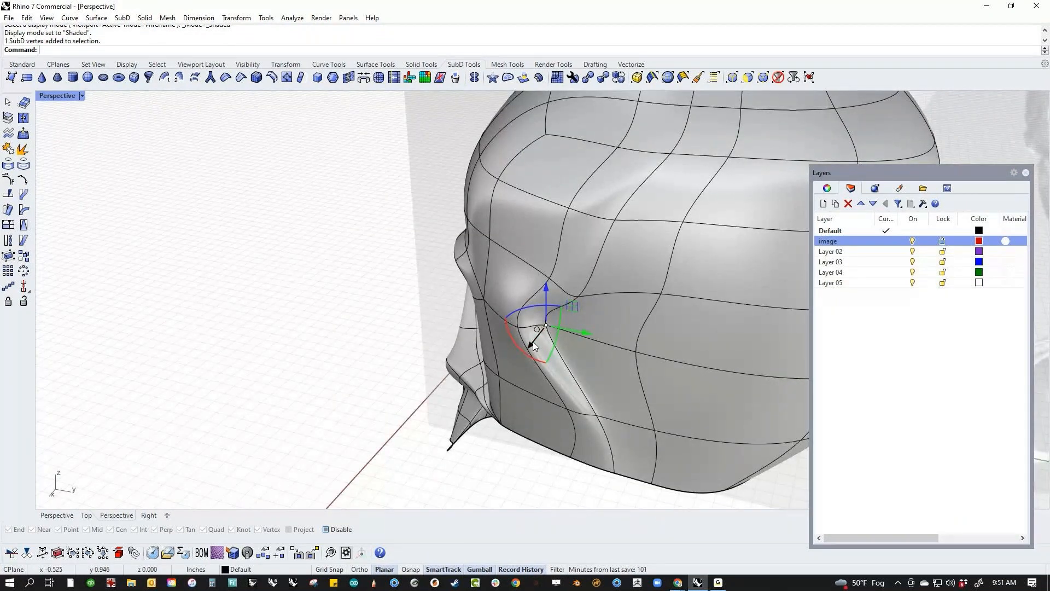
left_click_drag(533, 346, 526, 355)
left_click(345, 335)
scroll(345, 335, "down", 5)
Adjust the matching vertex at the temple crease tip on the opposite side of the skull.
right_click_drag(383, 334, 44, 338)
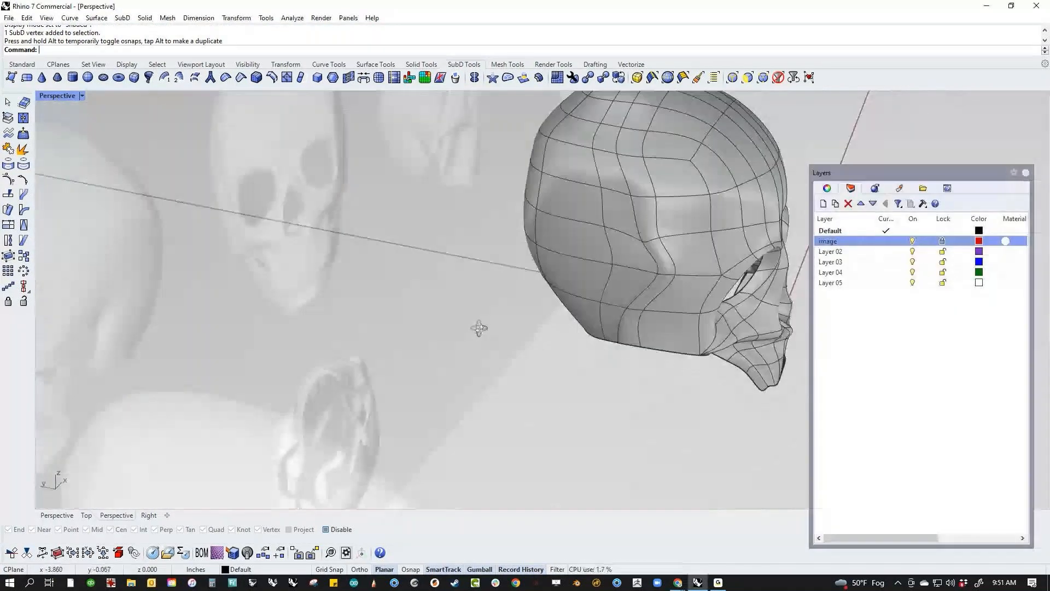
right_click_drag(476, 328, 504, 307)
scroll(437, 307, "up", 4)
left_click(350, 344, "ctrl+shift")
right_click_drag(377, 336, 328, 355)
mouse_move(349, 355)
left_mouse_down()
mouse_move(372, 327)
mouse_move(343, 350)
mouse_move(354, 349)
left_mouse_up()
left_click(209, 359)
right_click_drag(209, 358, 252, 365)
scroll(356, 328, "down", 8)
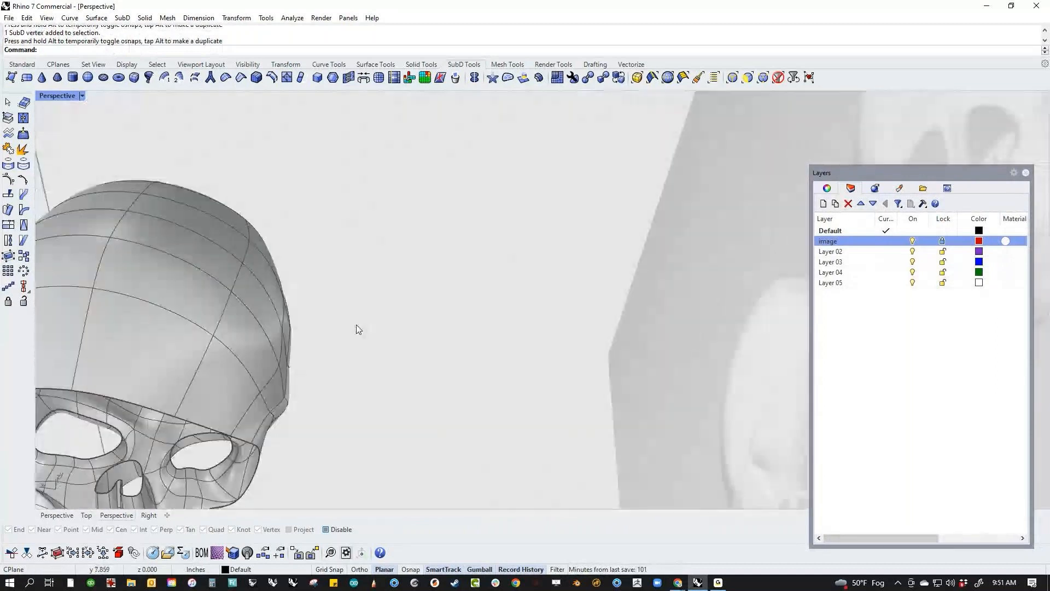
On that side of the skull, move the mid-height vertex of the loop behind the temple crease forward toward the face.
scroll(452, 397, "up", 6)
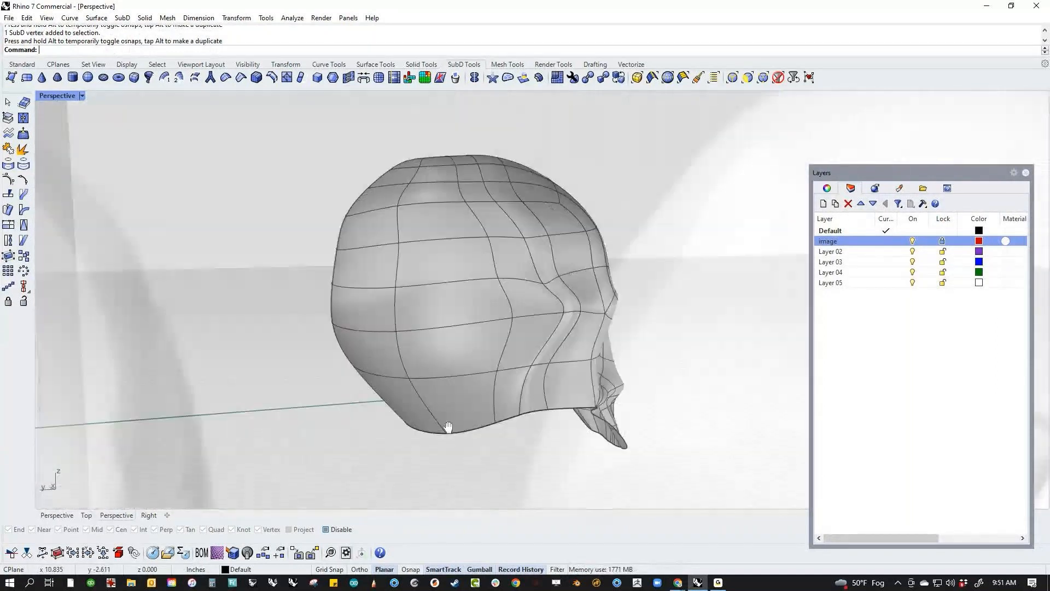
left_click(481, 346, "ctrl+shift")
key("Escape")
left_click(486, 336, "ctrl+shift")
mouse_move(486, 337)
left_mouse_down()
mouse_move(493, 322)
mouse_move(506, 337)
left_mouse_up()
key("Escape")
right_click_drag(596, 331, 271, 357)
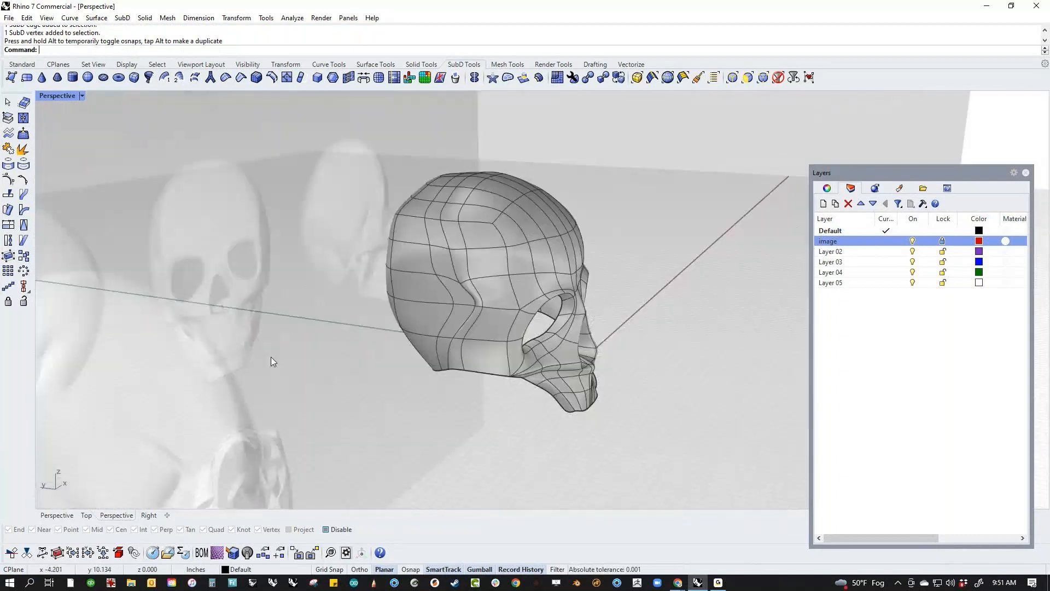
Show the skull in the right view as wireframe and compare the temple loops and lower edge with the side reference.
key("ctrl+F3")
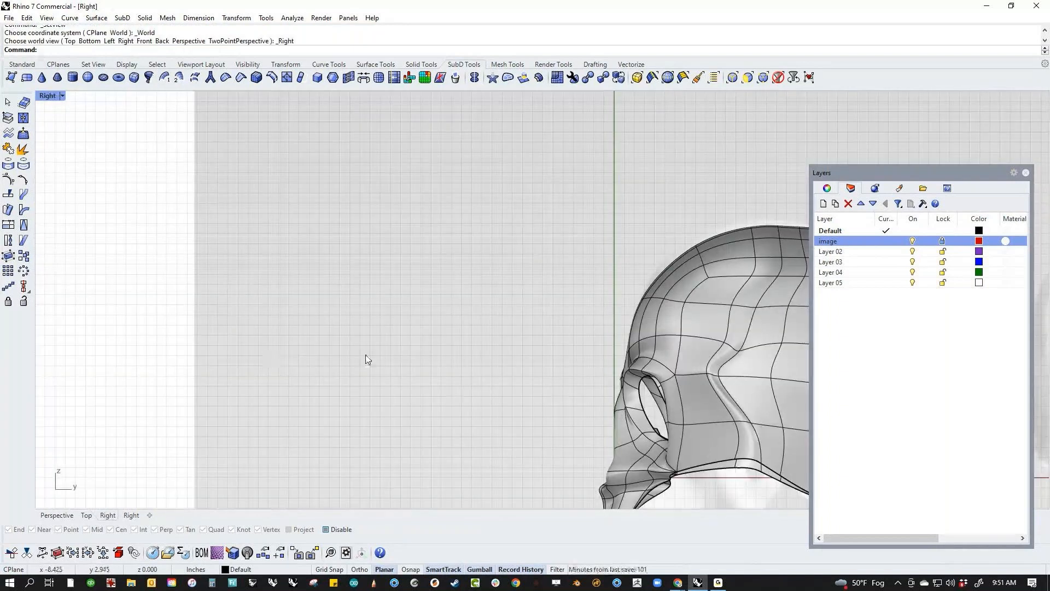
scroll(638, 403, "down", 2)
right_click_drag(639, 403, 330, 336)
scroll(329, 336, "up", 6)
middle_click(269, 316)
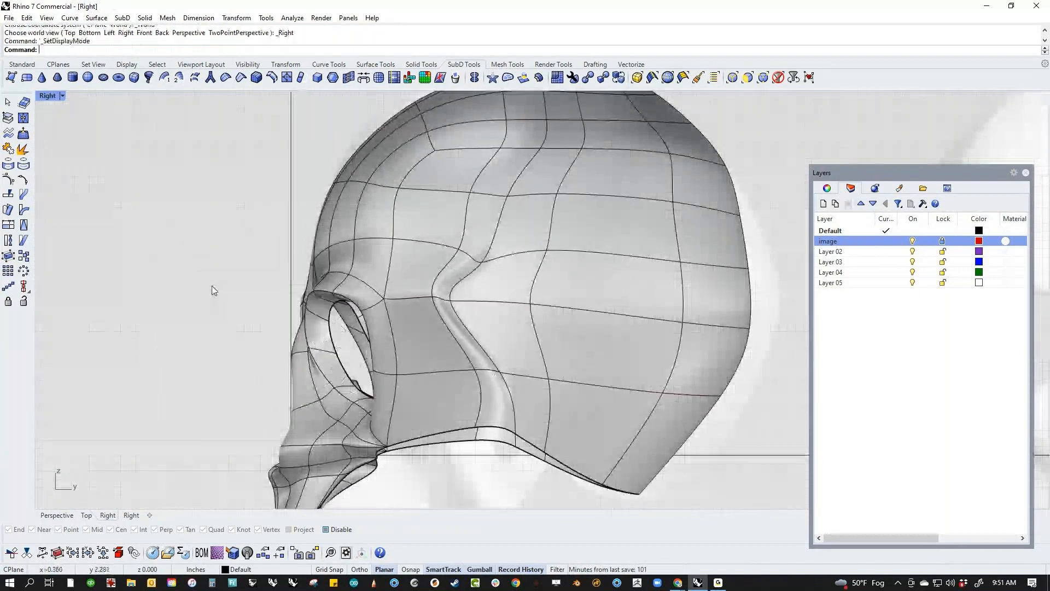
left_click(236, 301)
right_click_drag(483, 427, 479, 405)
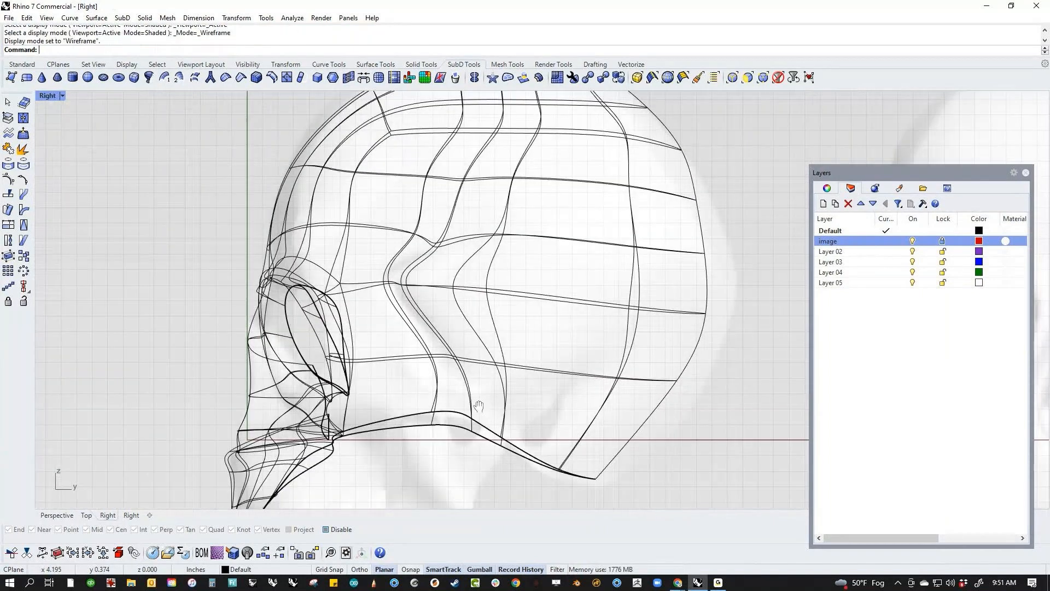
scroll(484, 377, "up", 3)
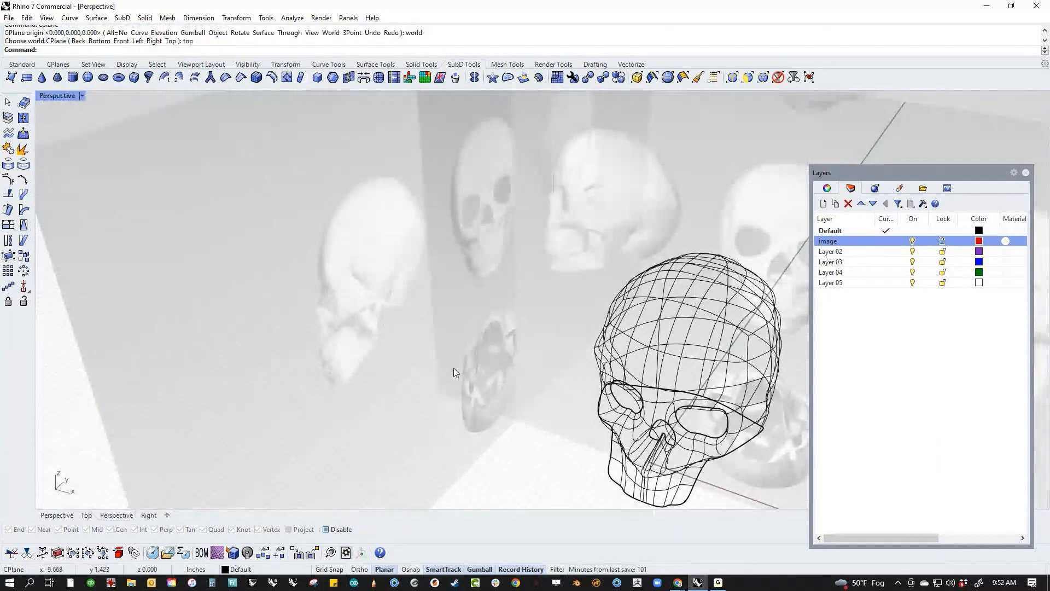
In a shaded perspective view, inset the skull's lower rear side face by 0.1 and delete the inner face to open a hole.
middle_click(454, 368)
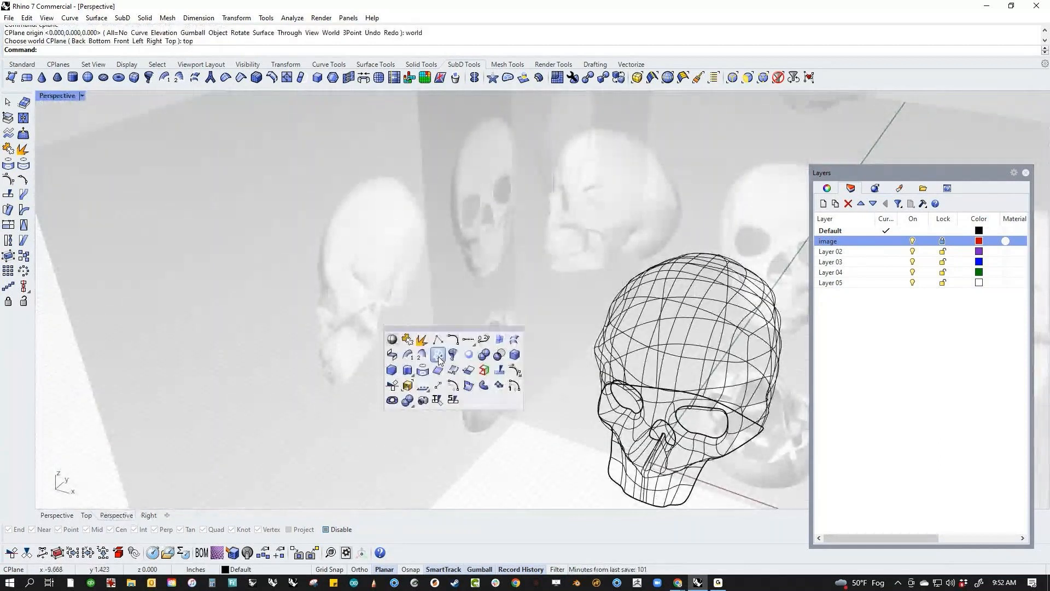
left_click(438, 354)
mouse_move(443, 362)
right_mouse_down()
mouse_move(513, 414)
mouse_move(480, 368)
right_mouse_up()
scroll(454, 333, "up", 5)
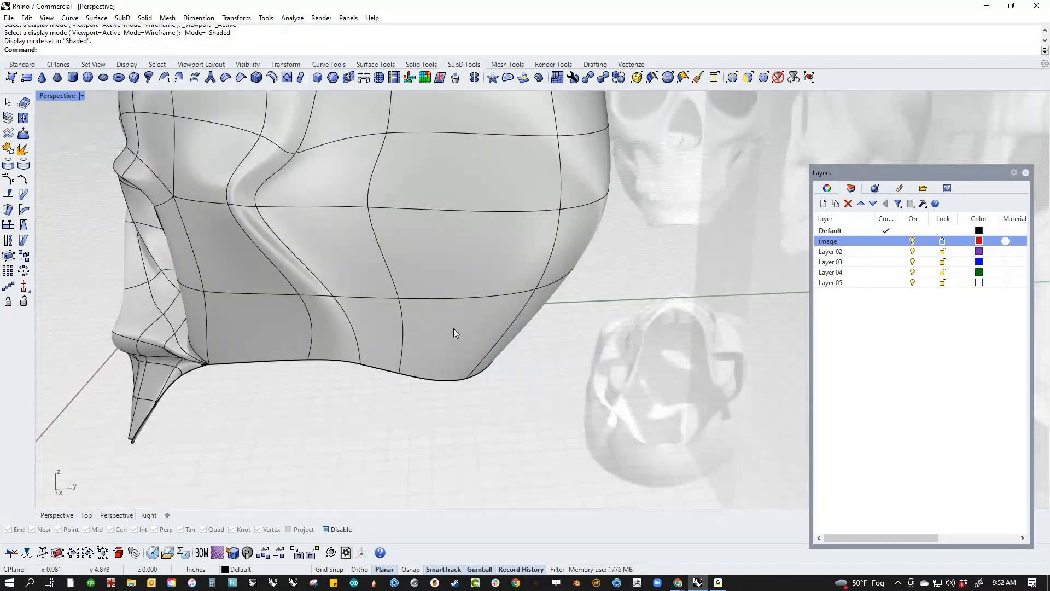
left_click(376, 397, "ctrl+shift")
type("Inset")
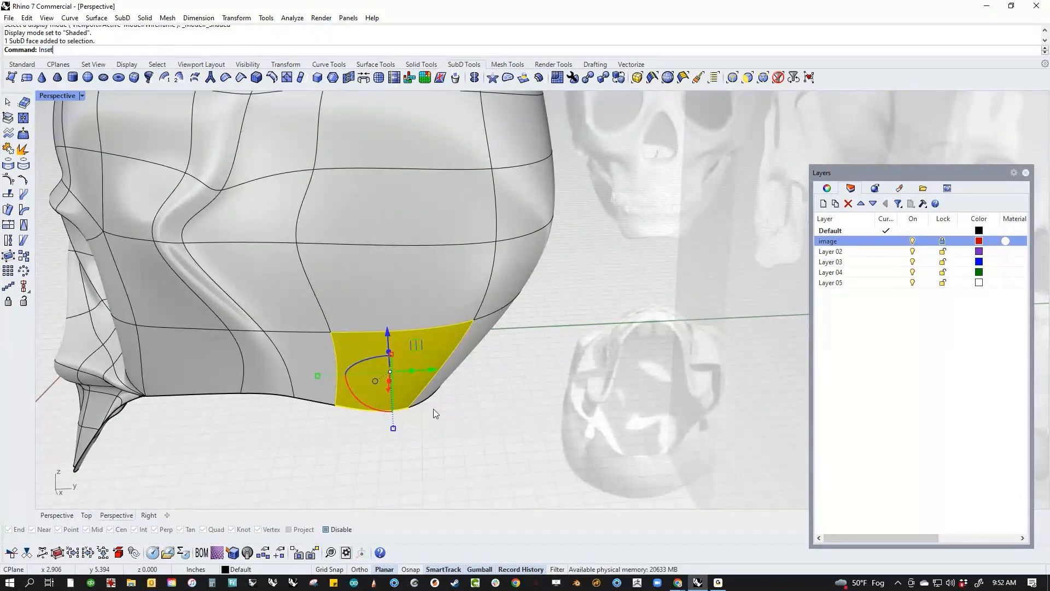
key("Return")
key("Return")
right_click_drag(403, 375, 415, 427)
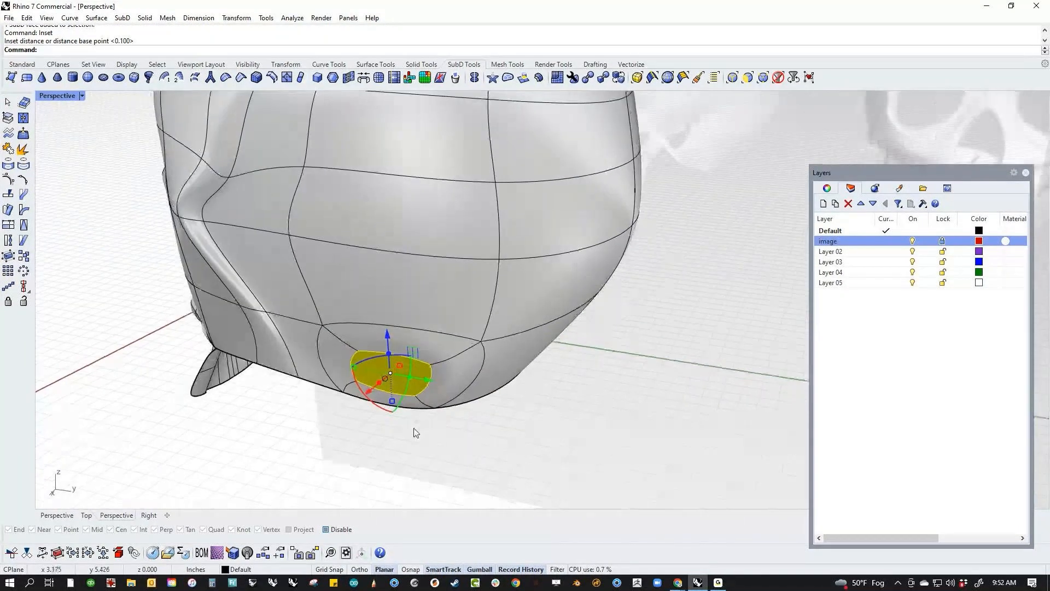
key("Delete")
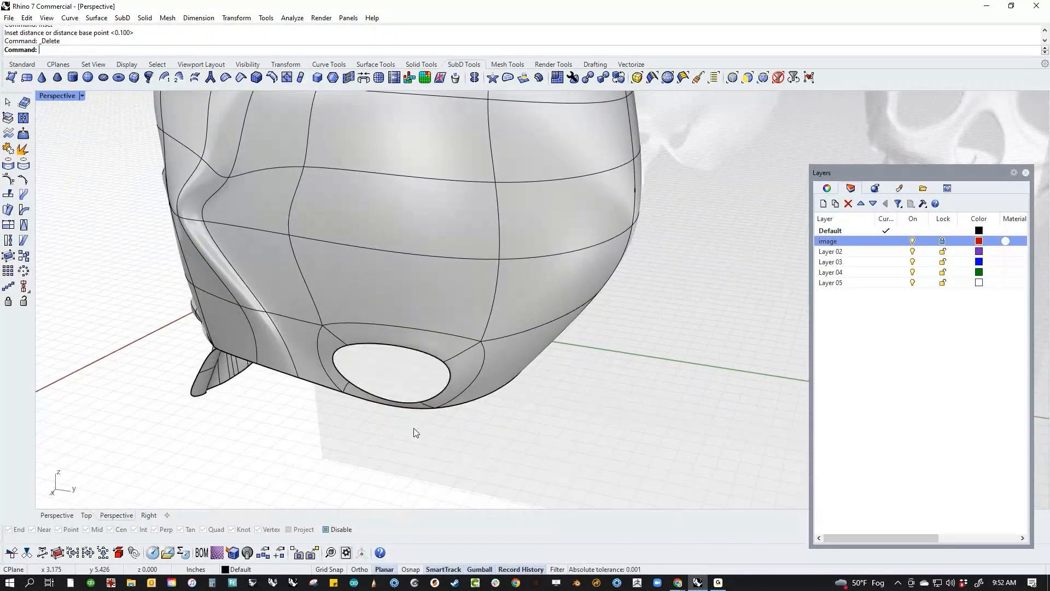
In a wireframe right view, move the new hole's upper front vertex down and back toward the side reference shape.
right_click_drag(363, 379, 389, 365)
key("ctrl+F2")
right_click_drag(573, 388, 208, 398)
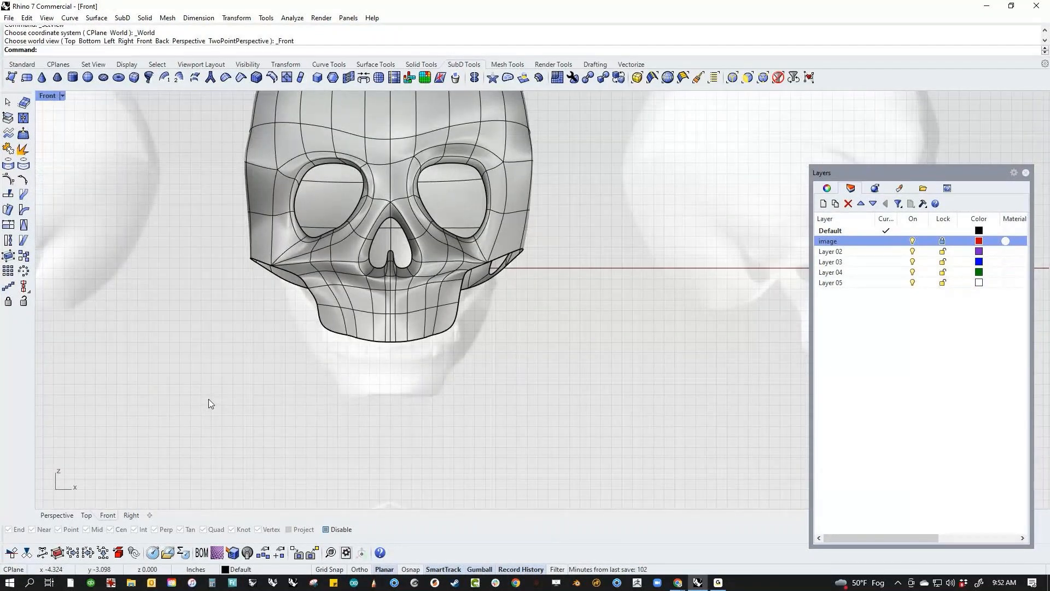
type("r")
key("Return")
middle_click(459, 375)
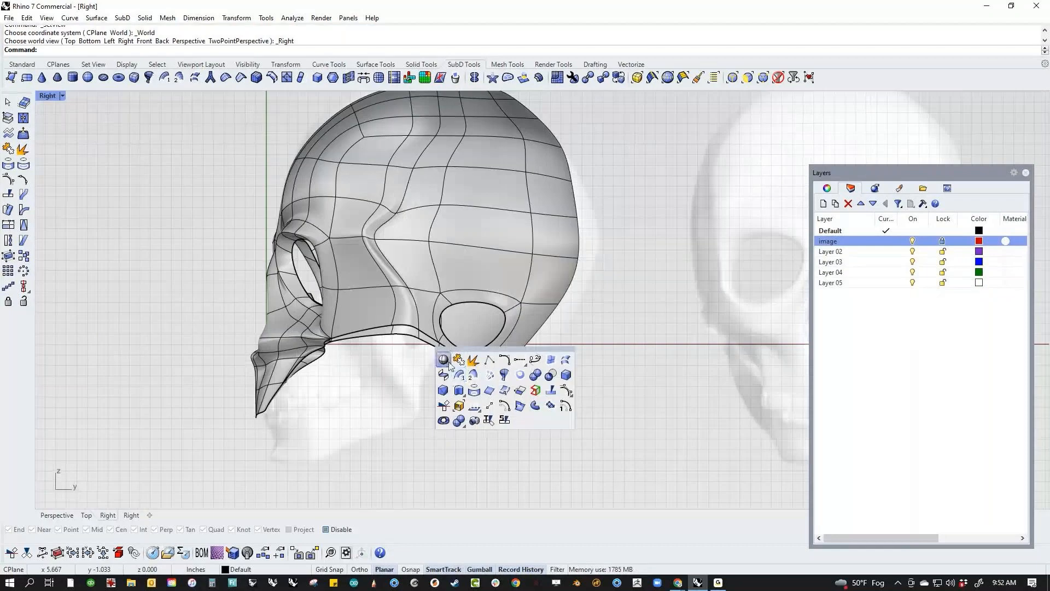
left_click(447, 362)
scroll(485, 344, "up", 8)
left_click(412, 262)
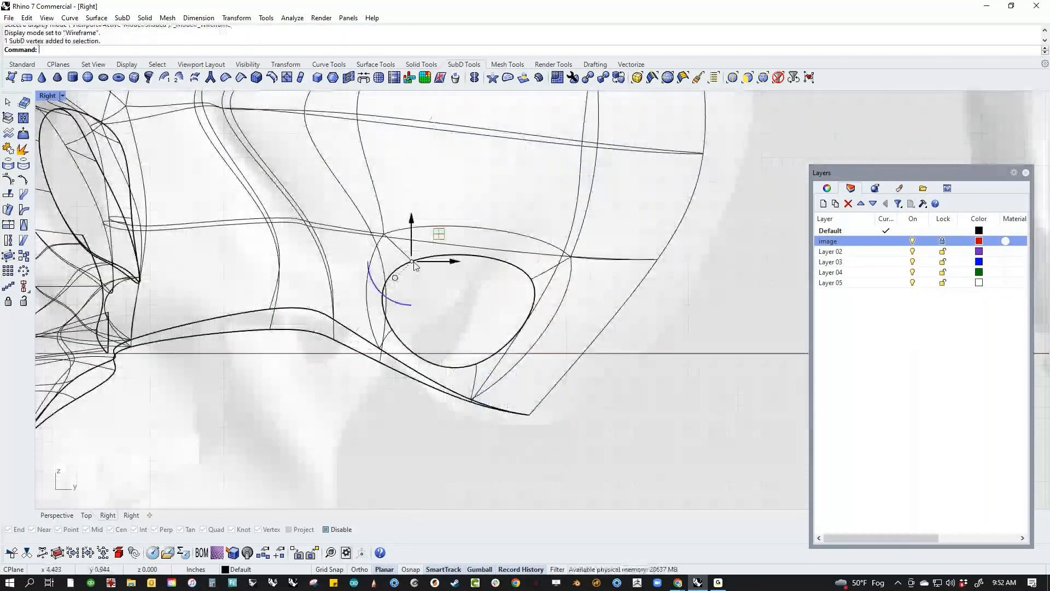
left_click_drag(439, 234, 476, 279)
left_click(519, 323)
Move the vertex at the hole's upper rear corner forward toward the face.
scroll(544, 299, "up", 5)
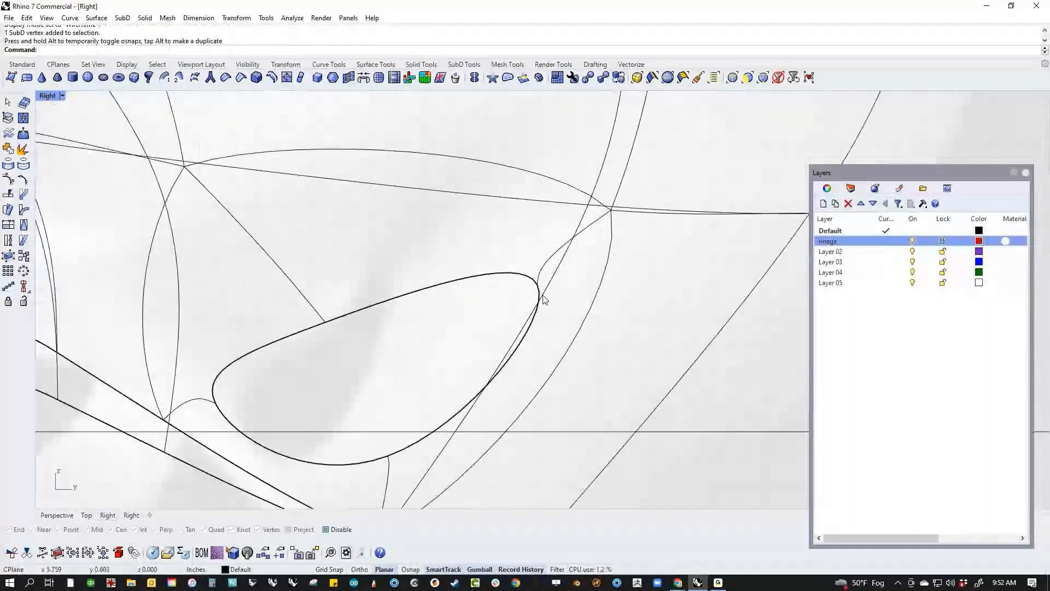
scroll(540, 296, "up", 2)
left_click(531, 268, "ctrl+shift")
left_click(535, 275, "ctrl+shift")
left_click(505, 255, "ctrl")
scroll(496, 280, "down", 3)
left_click_drag(511, 276, 393, 269)
key("Escape")
Reposition the remaining vertices on the front and lower rim of the hole to follow the side reference.
left_click(346, 294, "ctrl+shift")
left_click(443, 297)
left_click_drag(388, 386, 361, 310, "ctrl+shift")
left_click(285, 408)
scroll(305, 390, "down", 2)
left_click(272, 419)
scroll(273, 419, "down", 4)
In a shaded perspective view, adjust one vertex near the side hole and check the skull from the front.
mouse_move(285, 418)
right_mouse_down()
mouse_move(539, 330)
mouse_move(492, 346)
mouse_move(432, 394)
mouse_move(403, 349)
mouse_move(367, 324)
right_mouse_up()
key("ctrl+F4")
key("ctrl+alt+s")
scroll(492, 347, "up", 6)
scroll(382, 320, "up", 5)
left_click_drag(386, 327, 422, 318, "ctrl+shift")
left_click(366, 368)
right_click_drag(366, 369, 473, 364)
scroll(380, 404, "down", 4)
right_click_drag(374, 409, 505, 373)
scroll(394, 408, "down", 8)
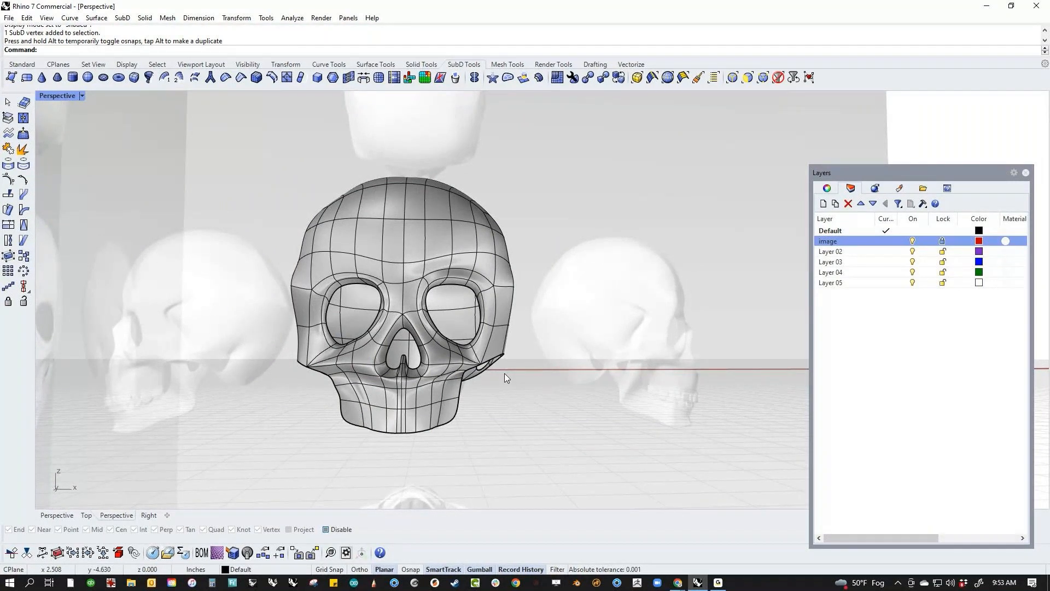
right_click_drag(504, 373, 464, 402)
In the front view, adjust the vertices on both sides of the upper jaw's lower edge.
key("ctrl+F2")
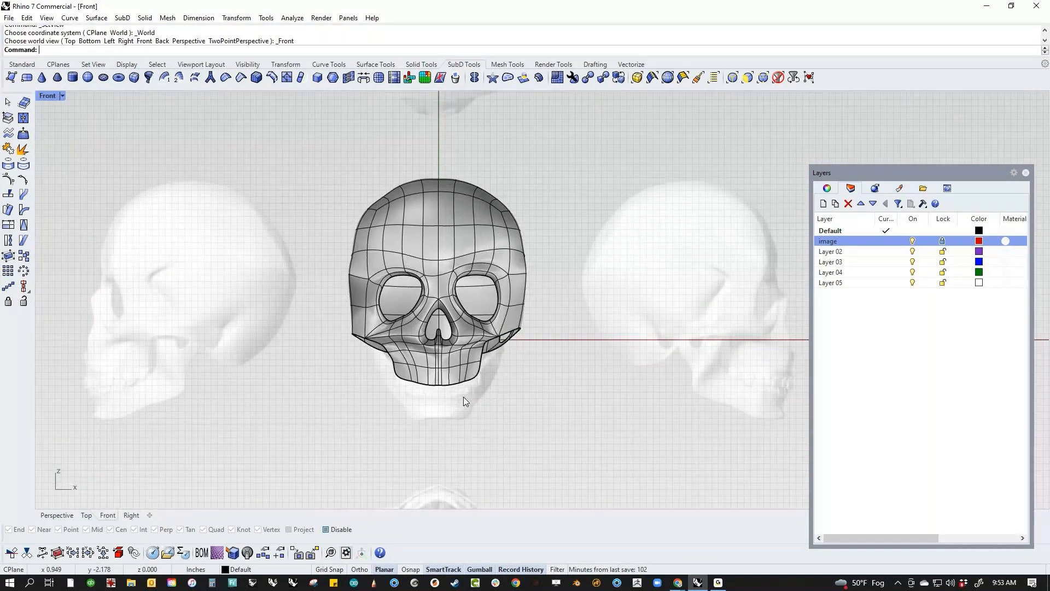
scroll(464, 401, "up", 10)
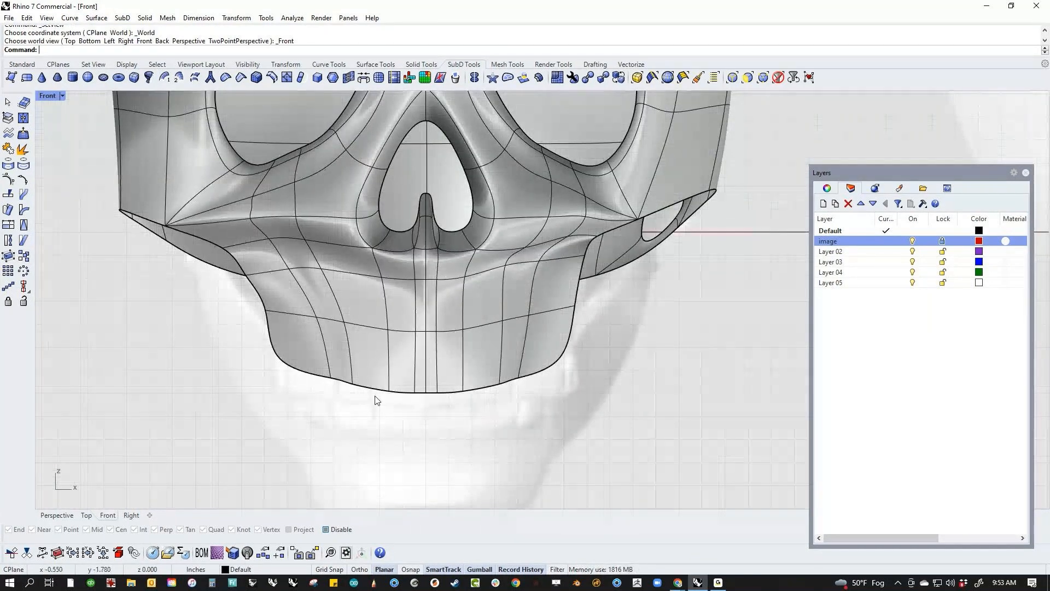
mouse_move(318, 395)
left_mouse_down()
mouse_move(338, 372)
mouse_move(323, 379)
left_mouse_up()
left_click(518, 377, "ctrl+shift")
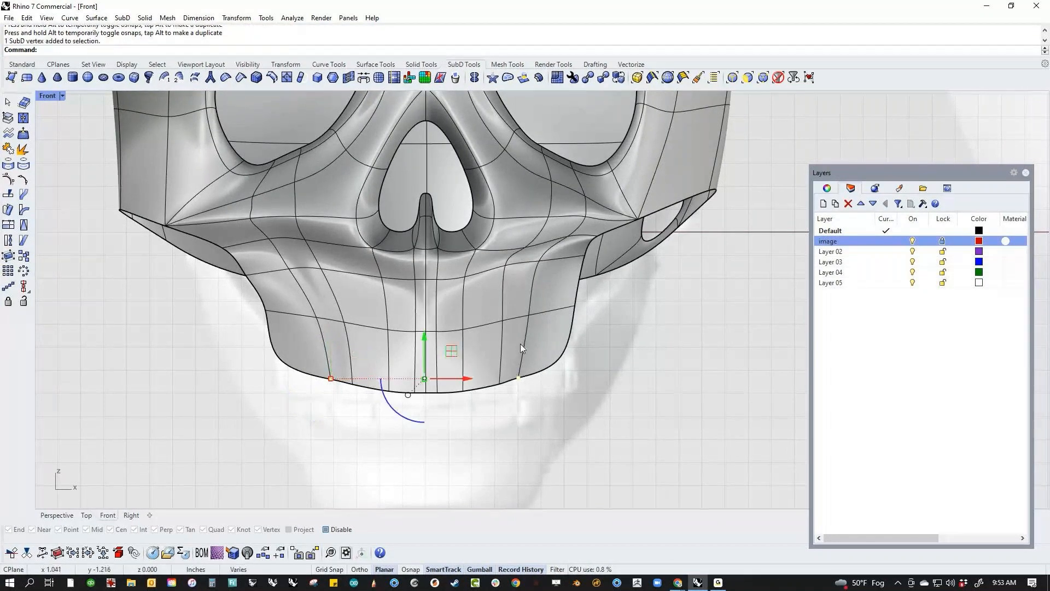
left_click(530, 416)
scroll(500, 399, "down", 3)
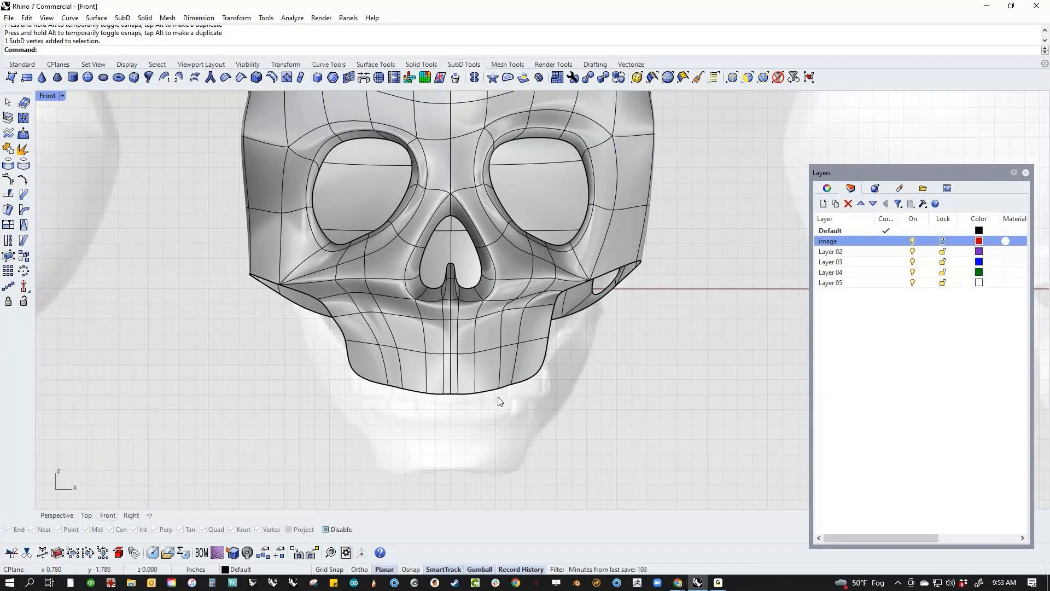
In flat SubD display, select the upper jaw's whole lower edge and flatten it with a vertical scale of 0.
key("Tab")
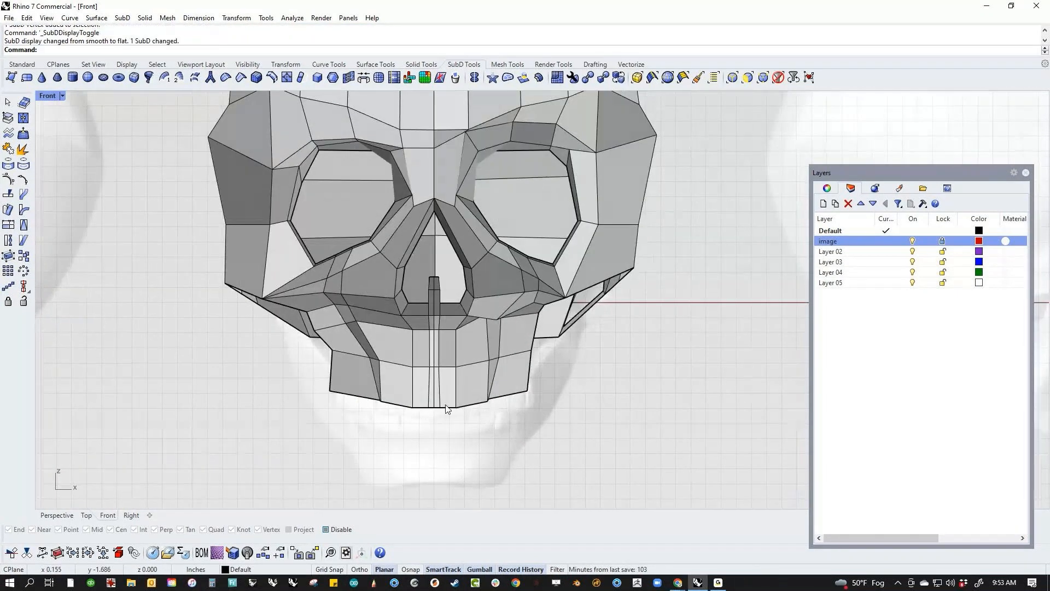
scroll(448, 416, "up", 3)
key("Tab")
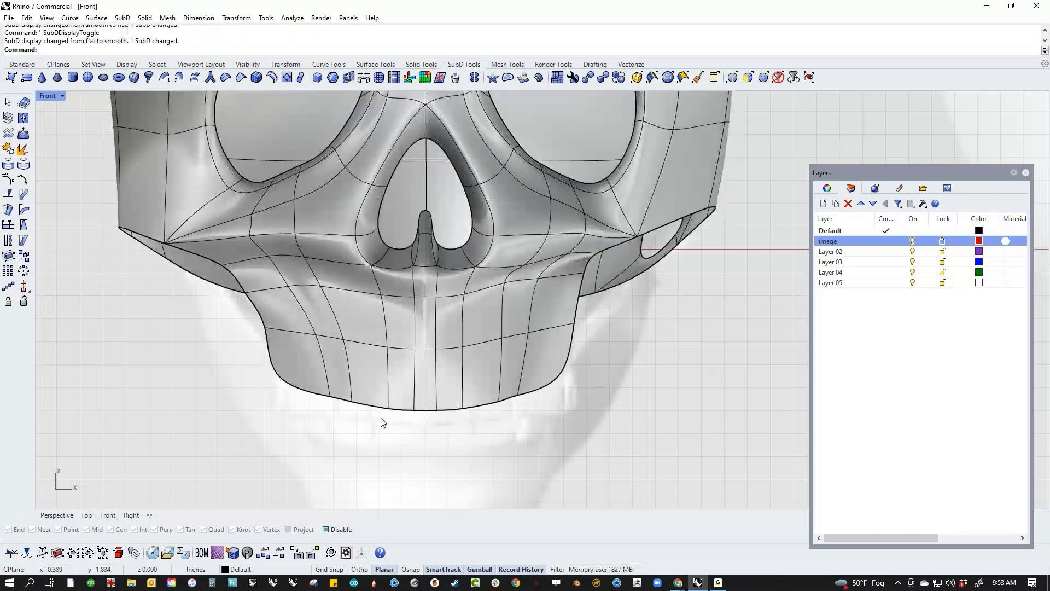
key("Tab")
left_click_drag(235, 370, 633, 433)
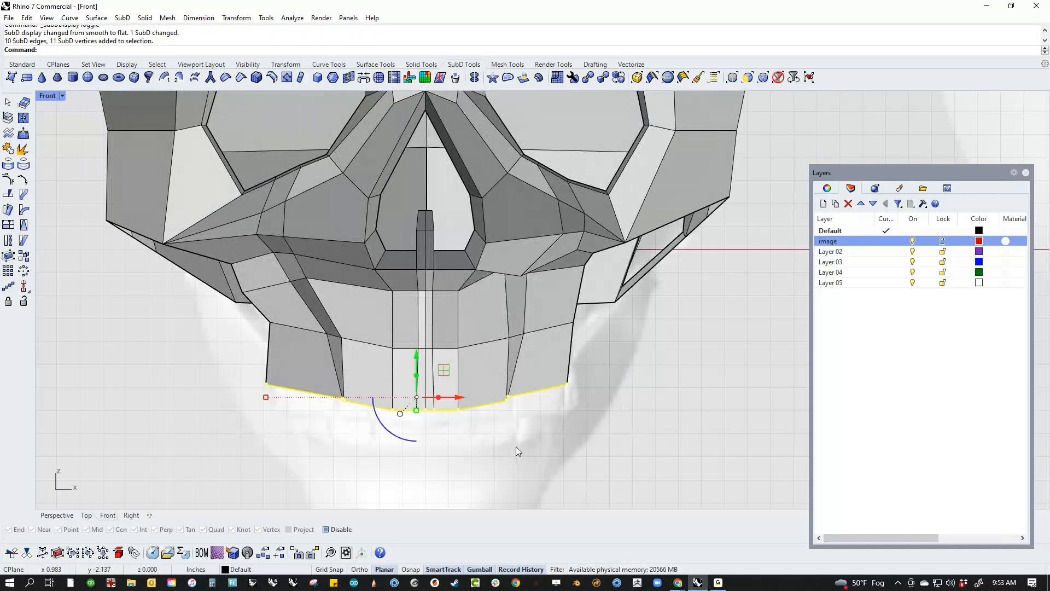
left_click(416, 410)
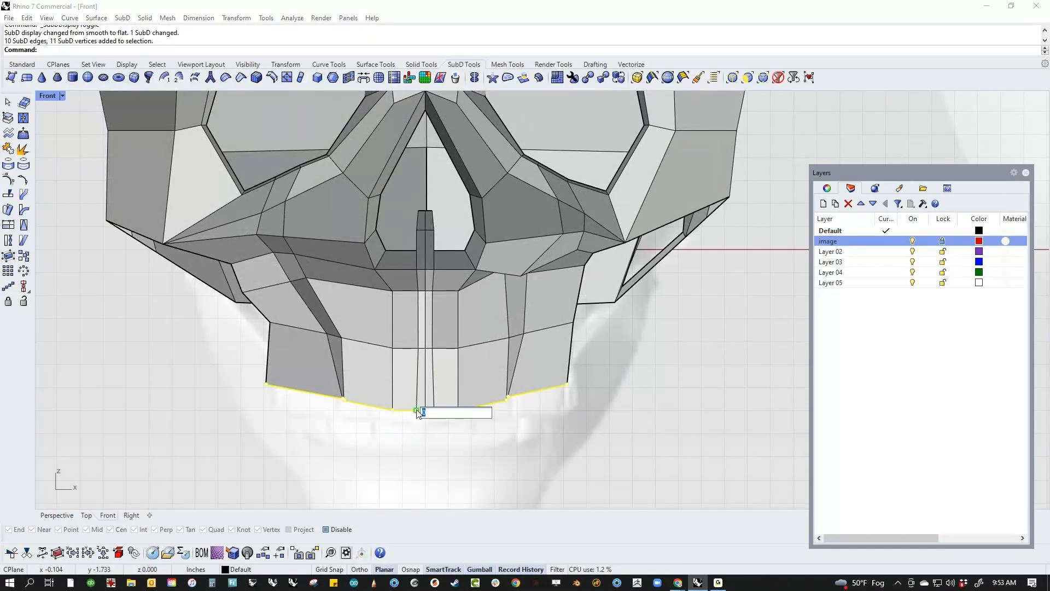
type("0")
key("Return")
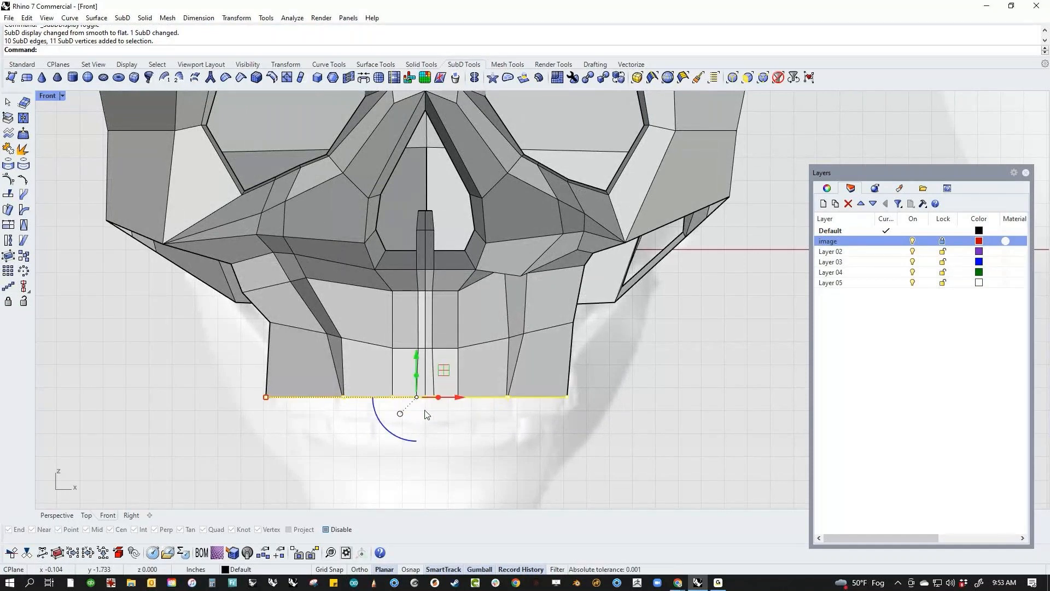
right_click_drag(475, 430, 463, 454)
left_click(463, 455)
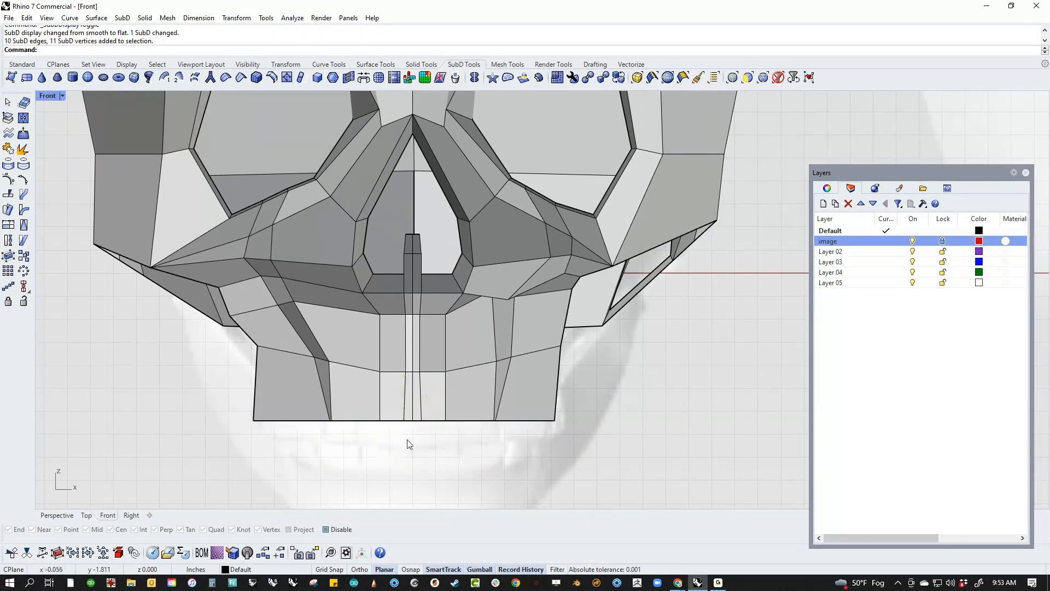
Bend the right half of the upper jaw's lower edge slightly upward, with the spine starting at the centre line.
left_click_drag(413, 431, 575, 416)
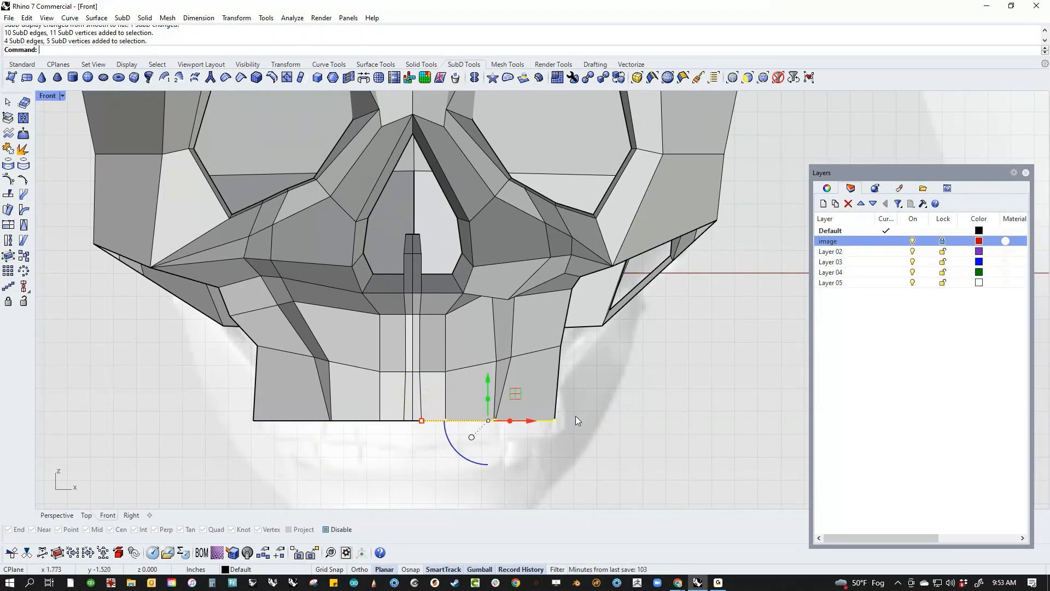
left_click_drag(408, 418, 431, 435, "shift")
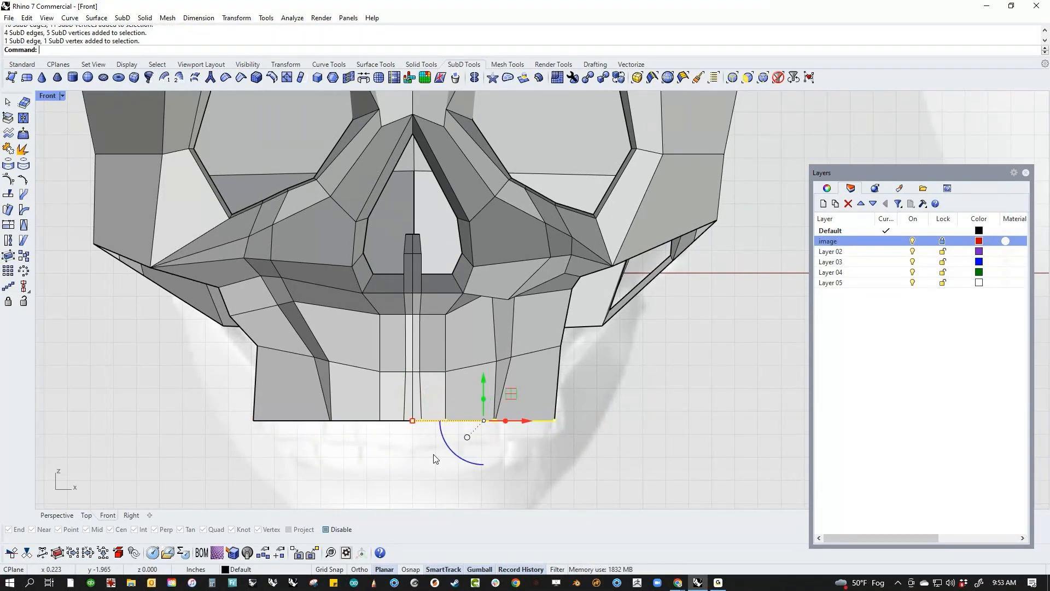
type("bend")
key("Return")
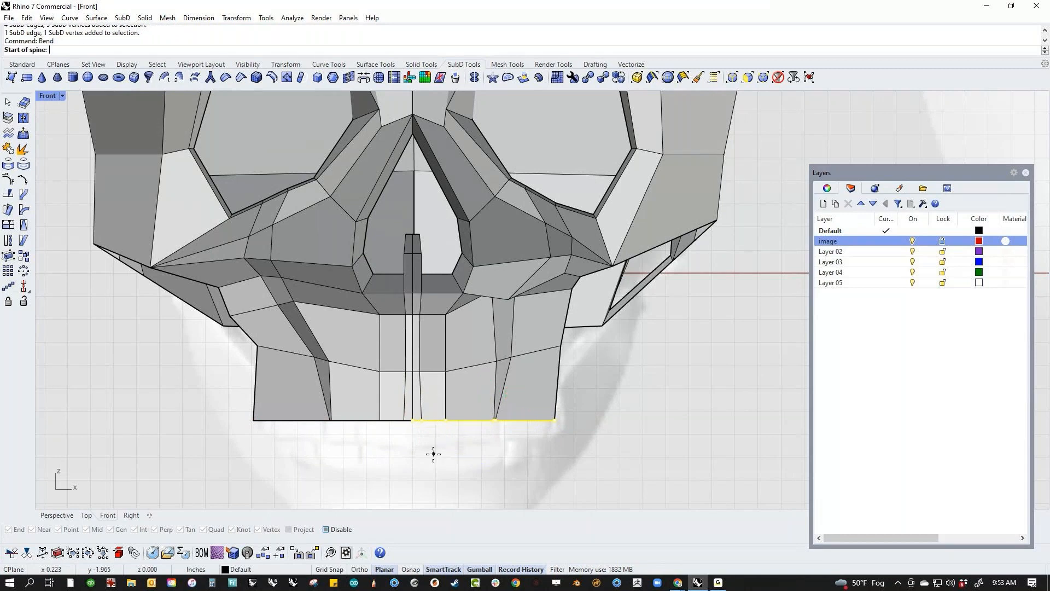
left_click(412, 420)
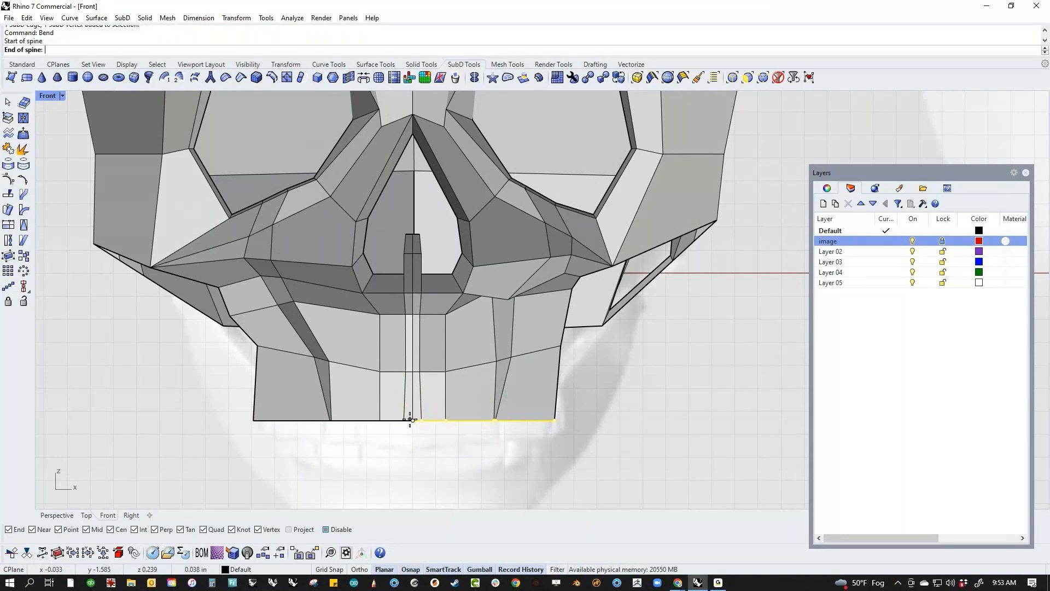
left_click(596, 422)
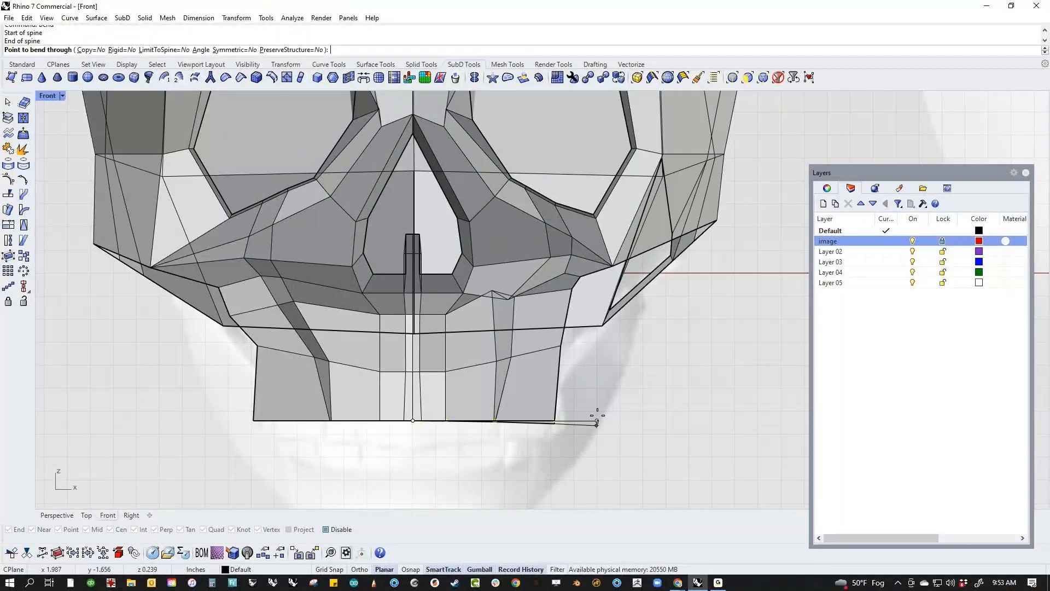
left_click(599, 388)
Bend the left half of the upper jaw's lower edge upward from the centre line to match the other half.
left_click_drag(223, 406, 400, 434)
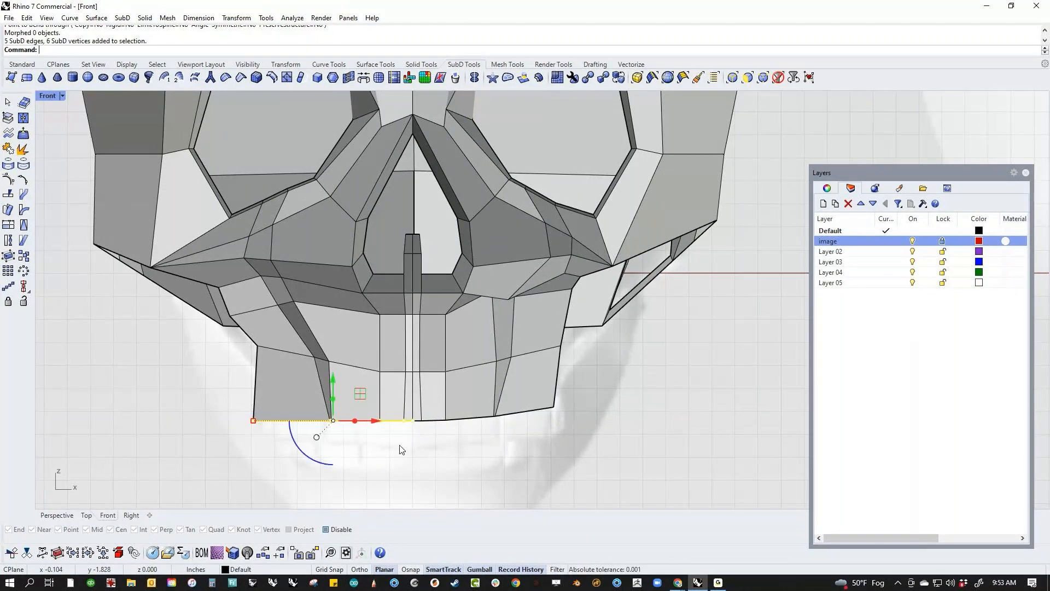
key("Return")
left_click(414, 420)
left_click(204, 420)
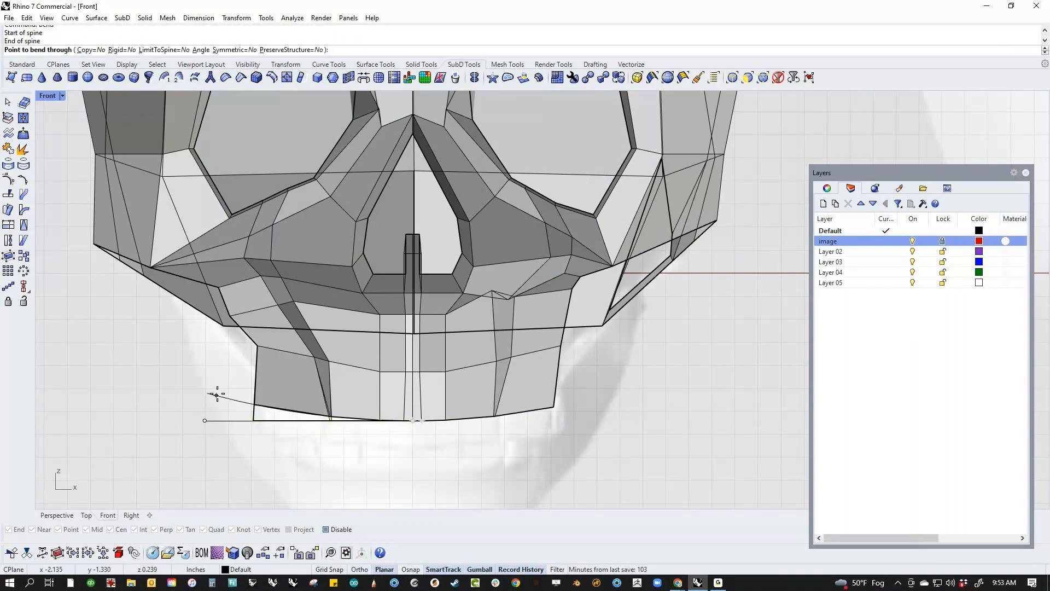
left_click(227, 398)
left_click(208, 442)
scroll(328, 449, "down", 6)
right_click_drag(392, 462, 564, 454)
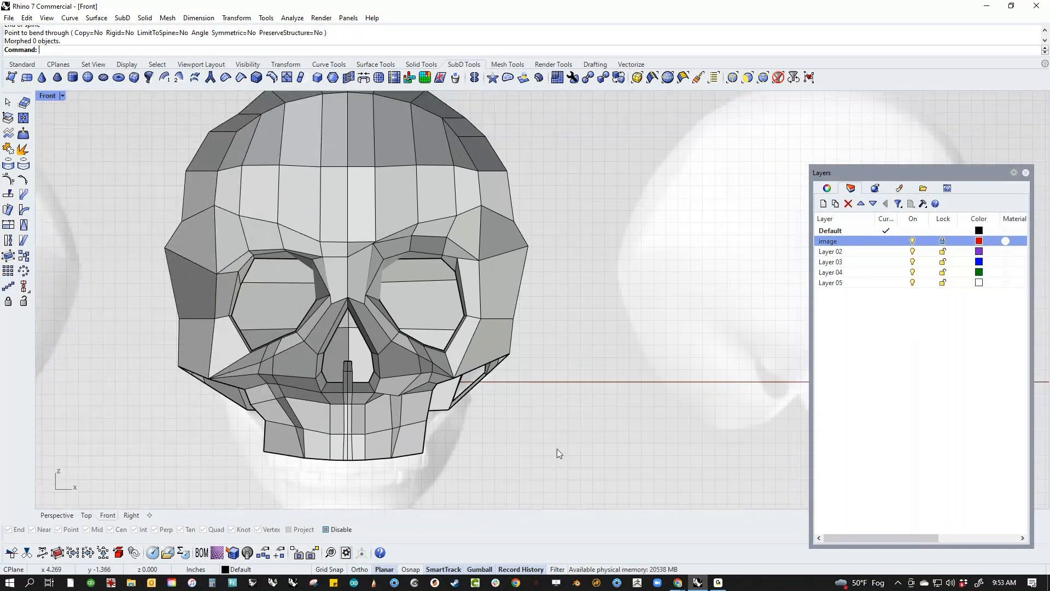
In the perspective view, pick the hidden temple crease vertex in wireframe and move it slightly down in shaded display.
key("ctrl+F4")
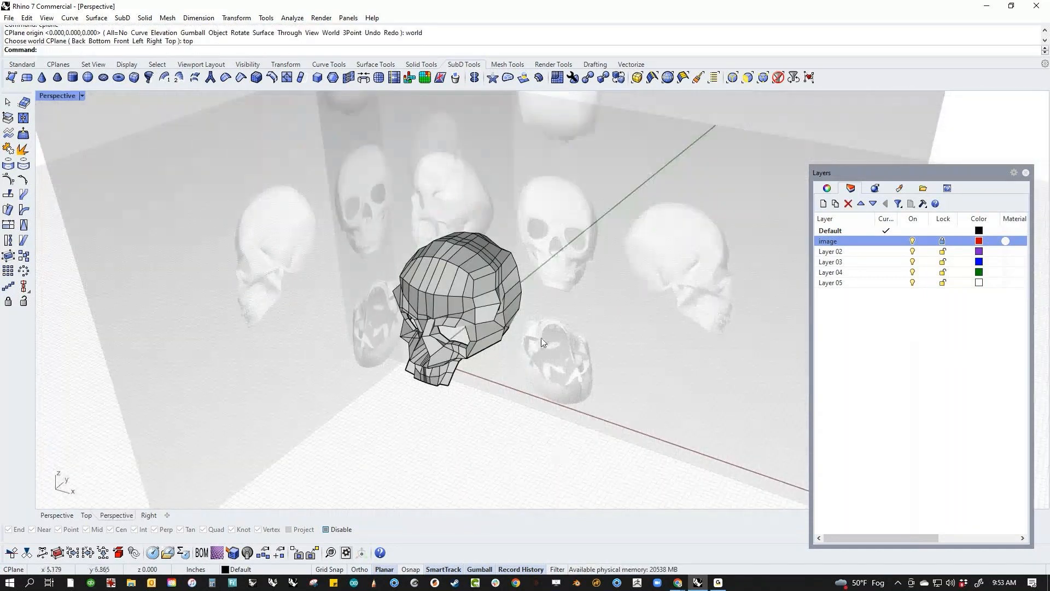
right_click_drag(540, 337, 437, 363)
scroll(439, 333, "up", 10)
middle_click(437, 363)
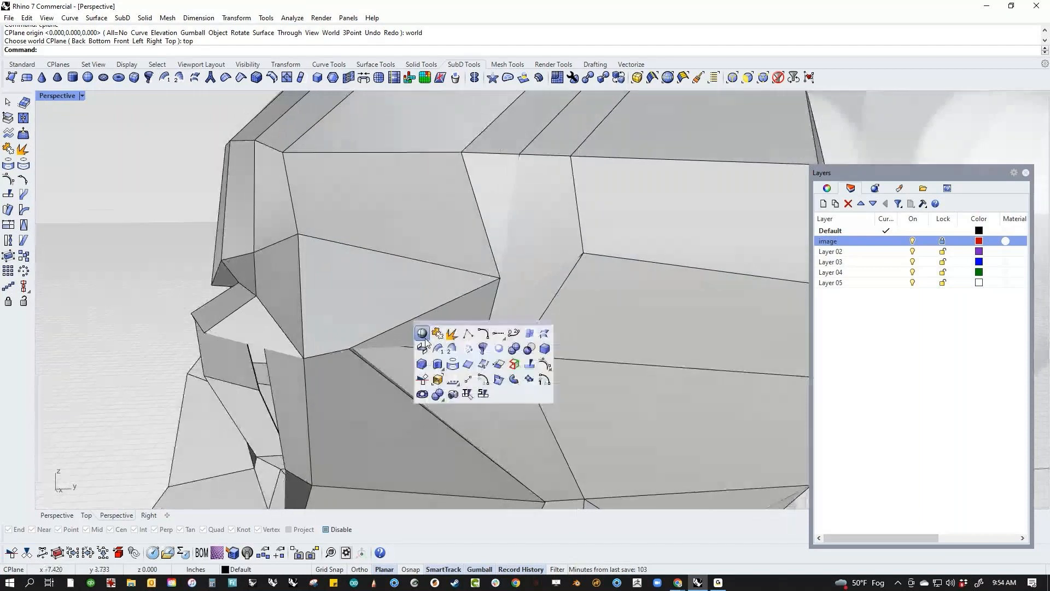
left_click(477, 355)
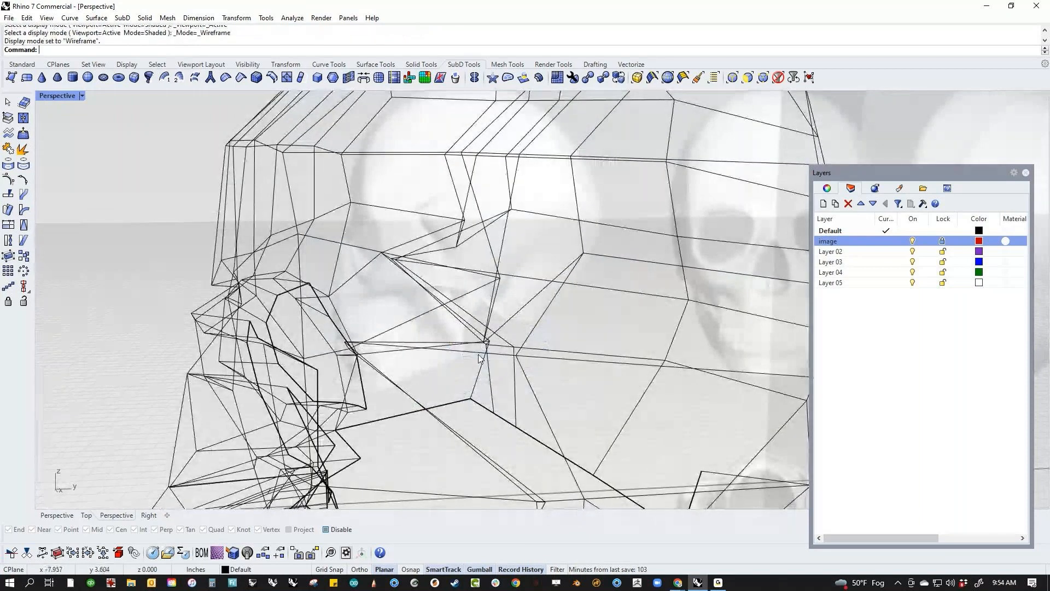
scroll(478, 354, "up", 3)
right_click_drag(478, 354, 437, 362)
left_click(460, 357, "ctrl+shift")
middle_click(427, 348)
left_click(426, 348)
scroll(445, 365, "down", 4)
left_click_drag(453, 317, 453, 343)
right_click_drag(455, 375, 376, 383)
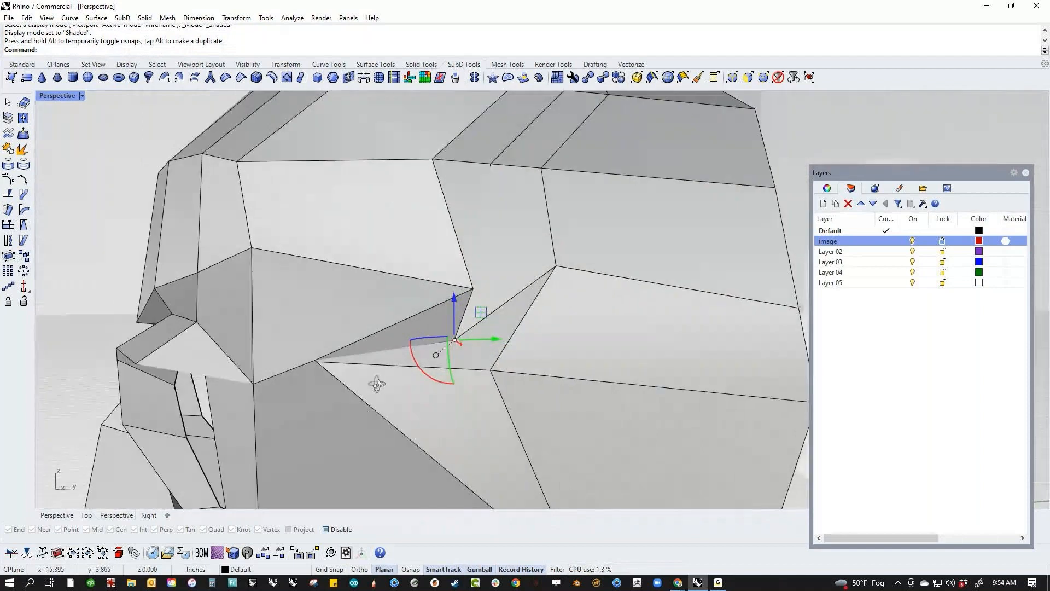
Move the vertex at the upper outer corner of the eye socket to adjust the rim.
scroll(382, 389, "down", 4)
right_click_drag(454, 360, 444, 311)
scroll(440, 368, "down", 4)
scroll(444, 311, "up", 5)
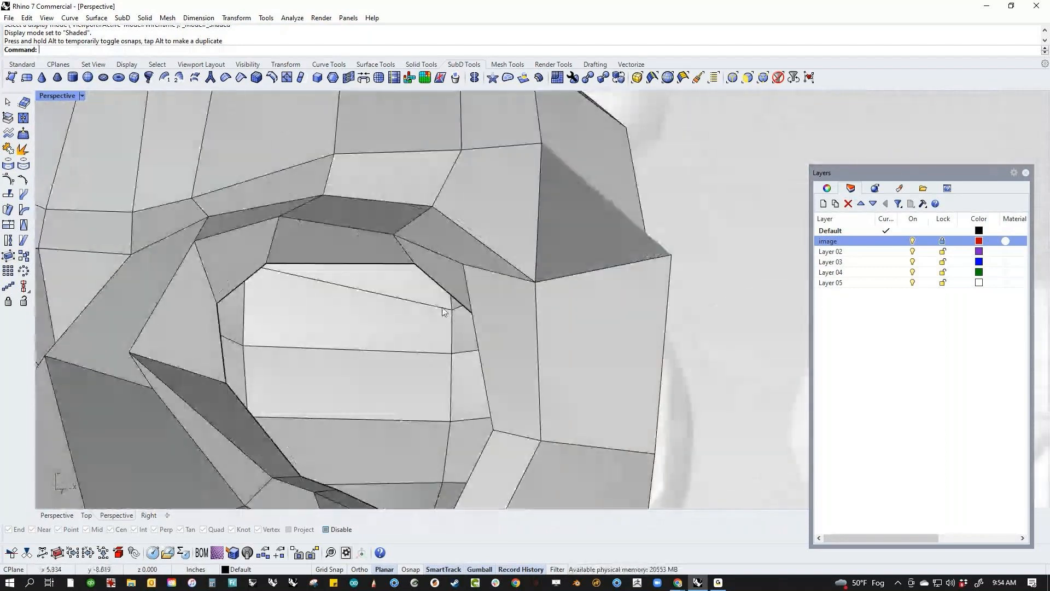
left_click(465, 268, "ctrl+shift")
scroll(492, 348, "down", 5)
right_click_drag(492, 349, 485, 314)
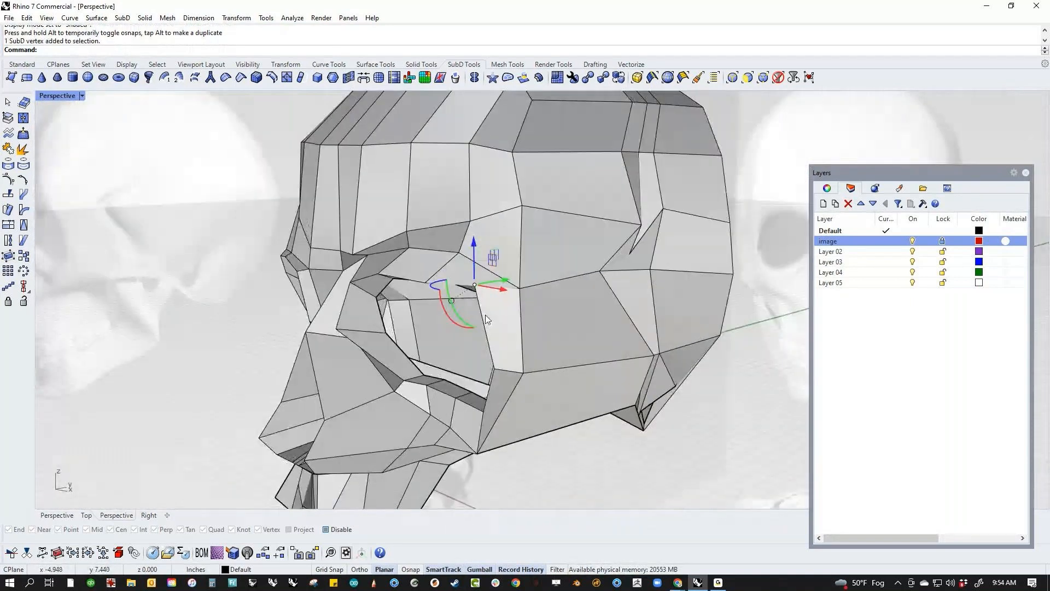
left_click_drag(494, 289, 441, 350)
right_click_drag(442, 350, 388, 383)
key("Escape")
Select an edge loop at the eye socket, clear the selection, and inspect the socket and brow from several angles.
double_click(366, 403, "ctrl+shift")
left_click_drag(389, 382, 432, 392)
key("Escape")
right_click_drag(439, 390, 404, 388)
right_click_drag(400, 367, 349, 213)
scroll(349, 213, "up", 5)
right_click_drag(419, 221, 269, 232)
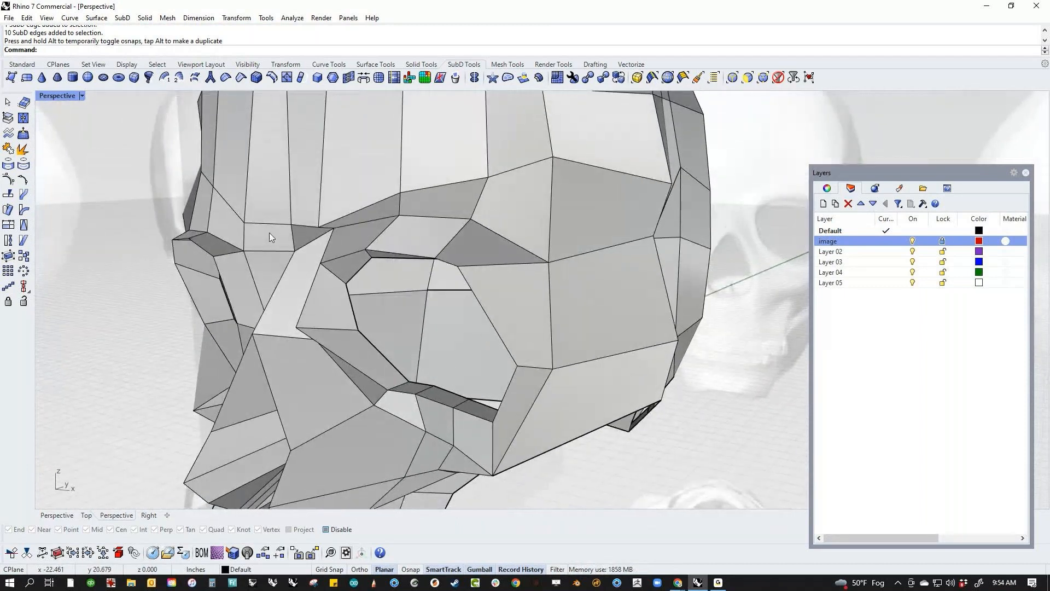
left_click(244, 251, "ctrl+shift")
left_click_drag(261, 225, 268, 213)
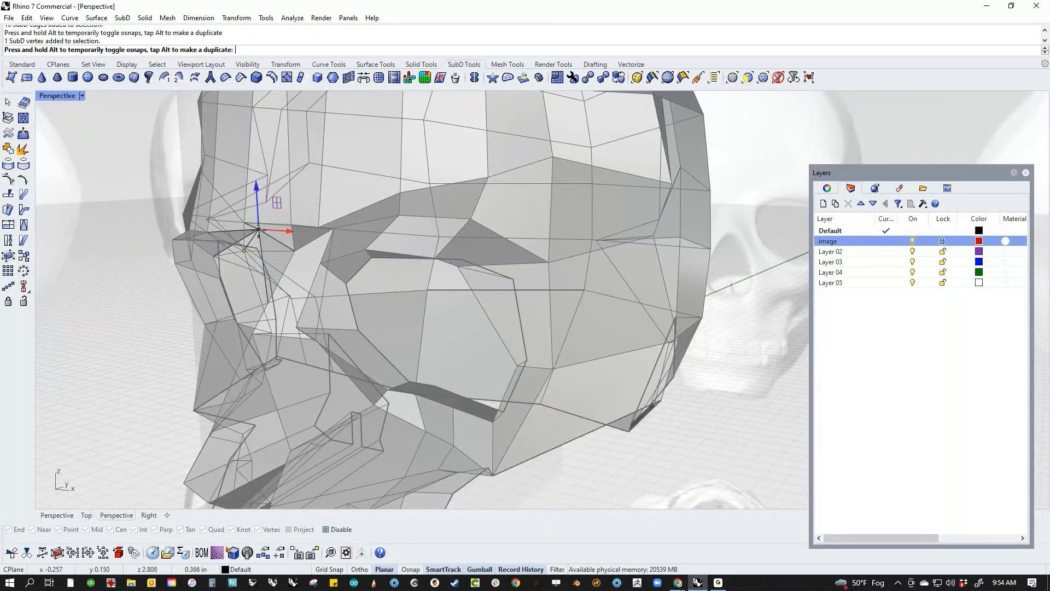
key("ctrl+z")
Move the vertex at the bottom of the brow beside the nose bridge slightly upward.
scroll(261, 237, "up", 6)
left_click(251, 248, "ctrl+shift")
mouse_move(252, 248)
left_mouse_down()
mouse_move(272, 228)
mouse_move(257, 232)
left_mouse_up()
scroll(192, 230, "down", 8)
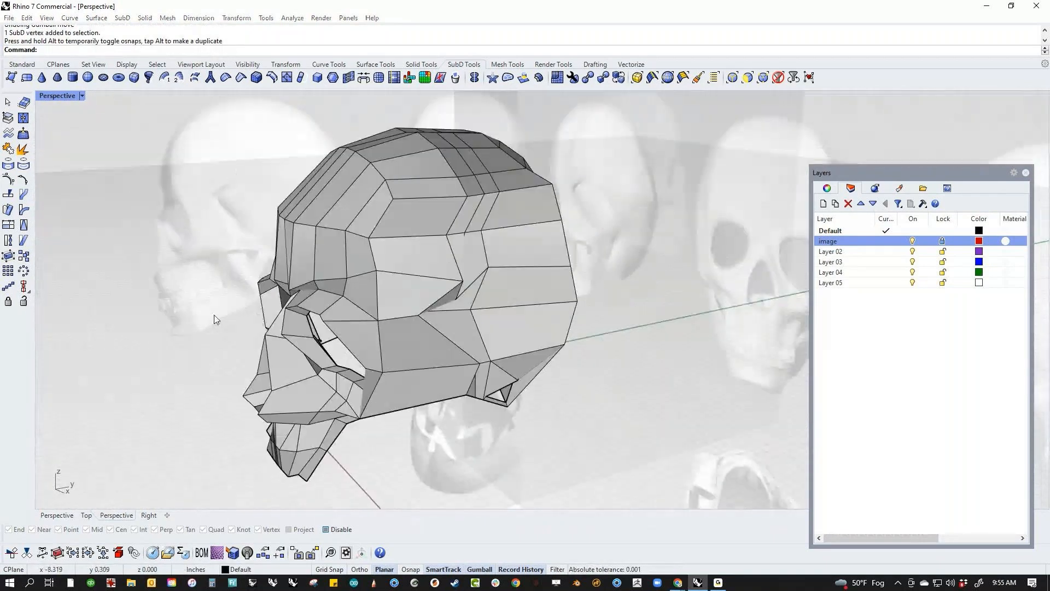
Switch the SubD display from flat to smooth and inspect the skull's side and temple.
middle_click(215, 314)
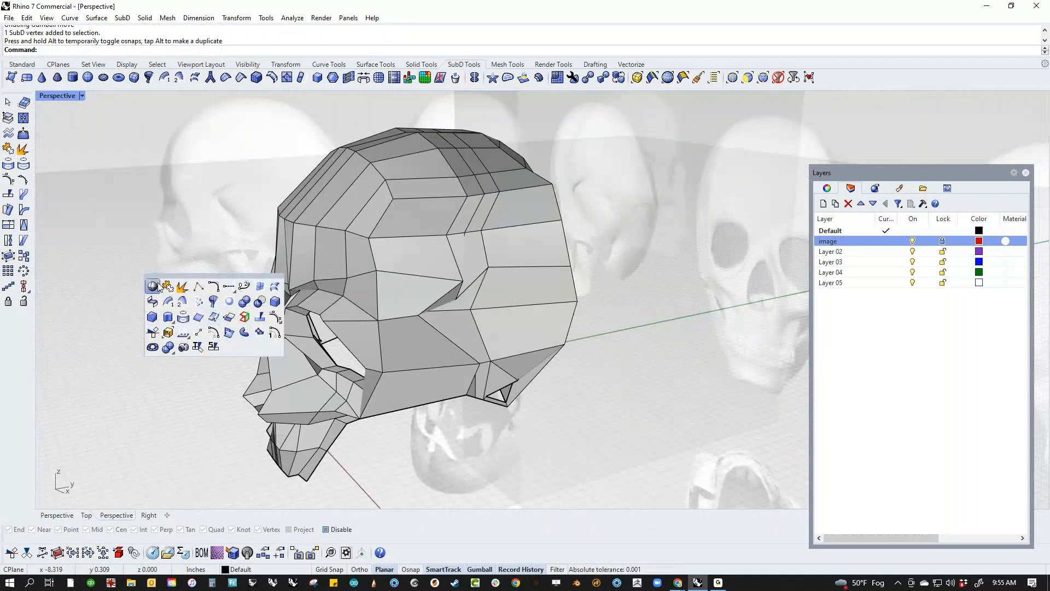
left_click(214, 315)
scroll(190, 322, "down", 3)
key("Tab")
right_click_drag(204, 311, 372, 358)
scroll(393, 340, "up", 6)
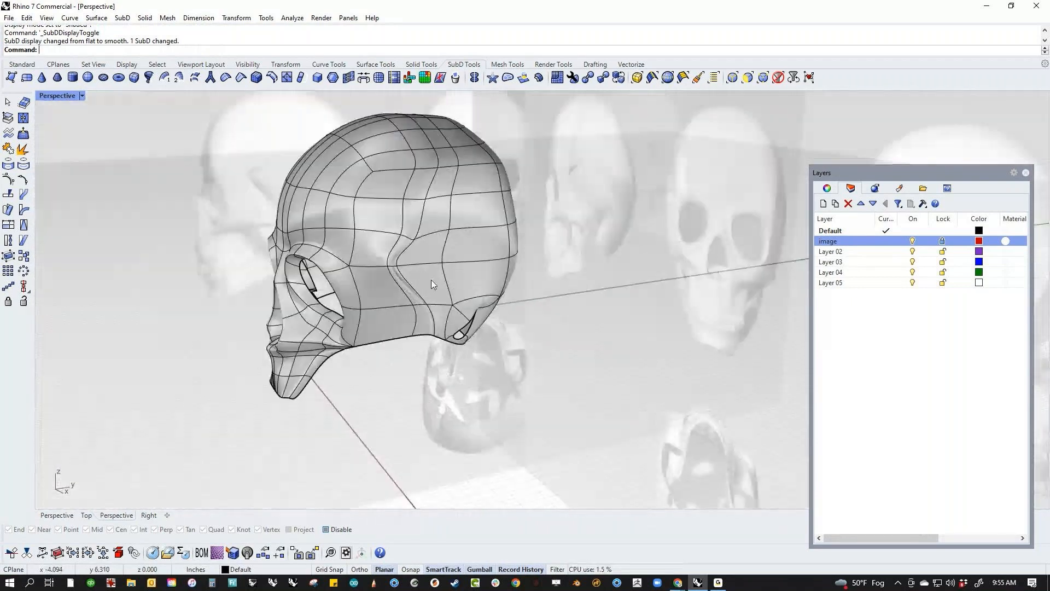
scroll(410, 328, "down", 3)
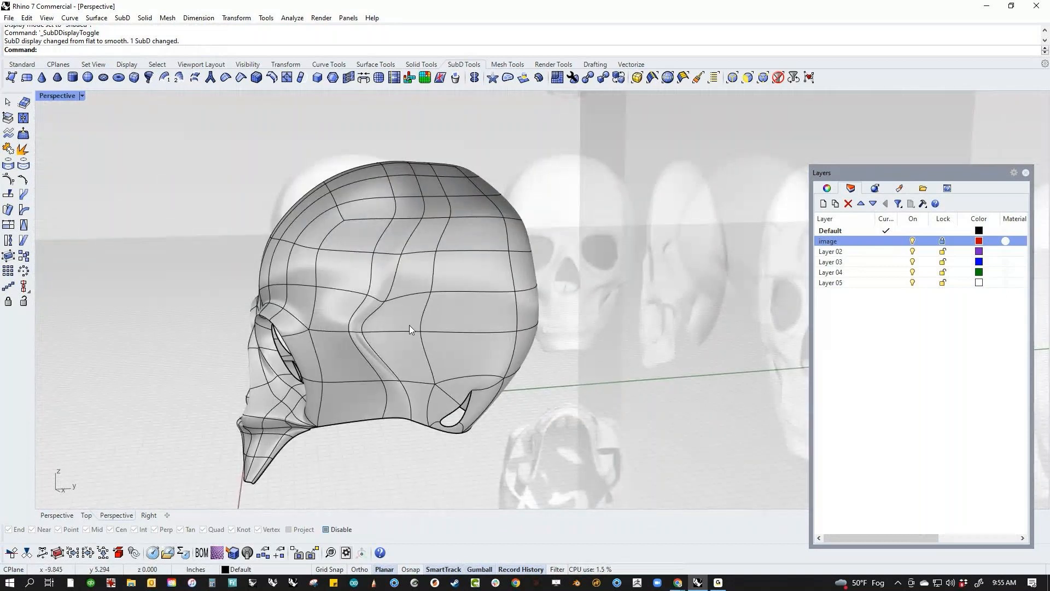
Reposition a vertex on the side of the cranium above the temple crease and clear the selection.
left_click(404, 255, "ctrl+shift")
left_click_drag(428, 230, 440, 254)
left_click(530, 356)
right_click_drag(530, 356, 565, 382)
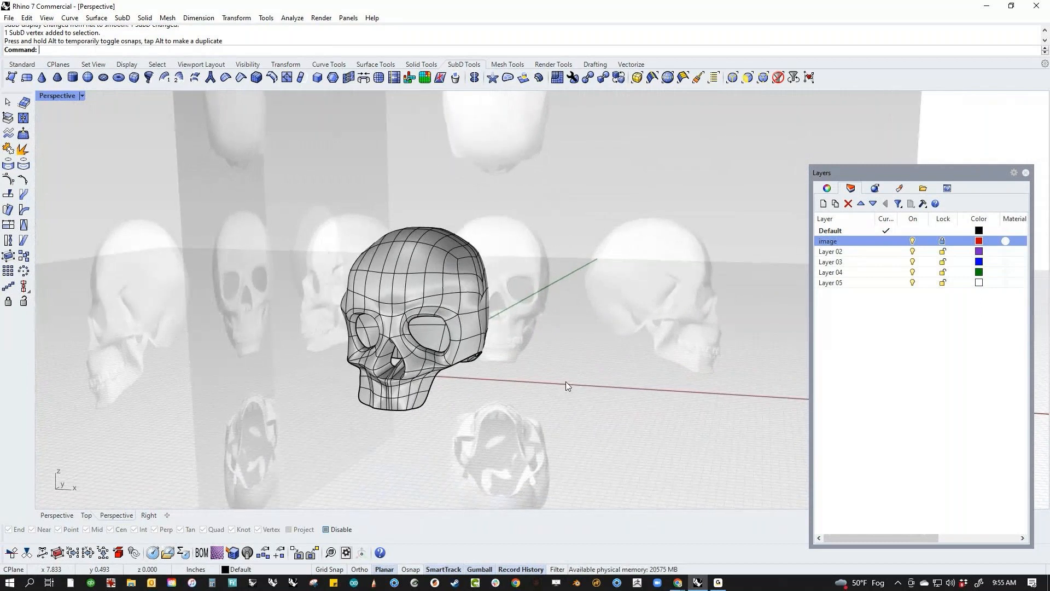
In the front view, select the row of SubD faces along the upper jaw's lower edge.
scroll(393, 427, "up", 5)
mouse_move(410, 429)
right_mouse_down()
mouse_move(304, 424)
mouse_move(359, 405)
mouse_move(340, 425)
mouse_move(429, 424)
right_mouse_up()
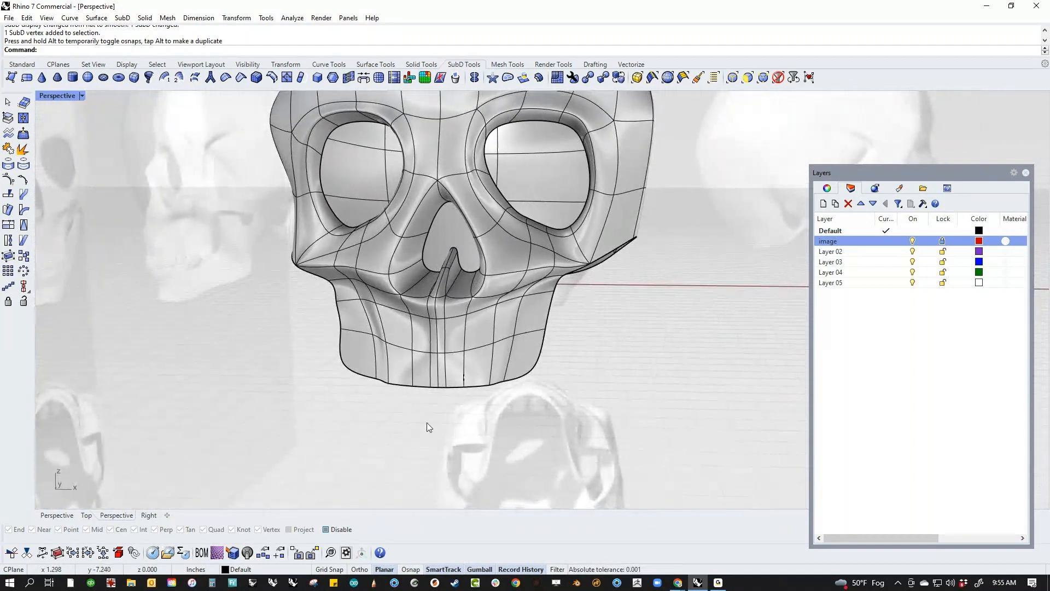
key("ctrl+F2")
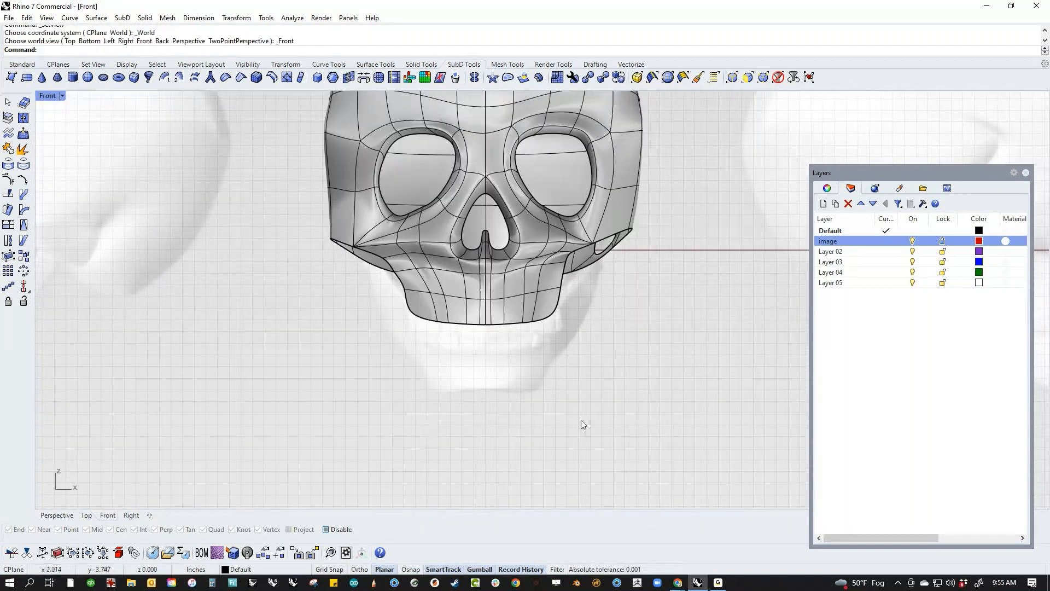
scroll(502, 323, "up", 8)
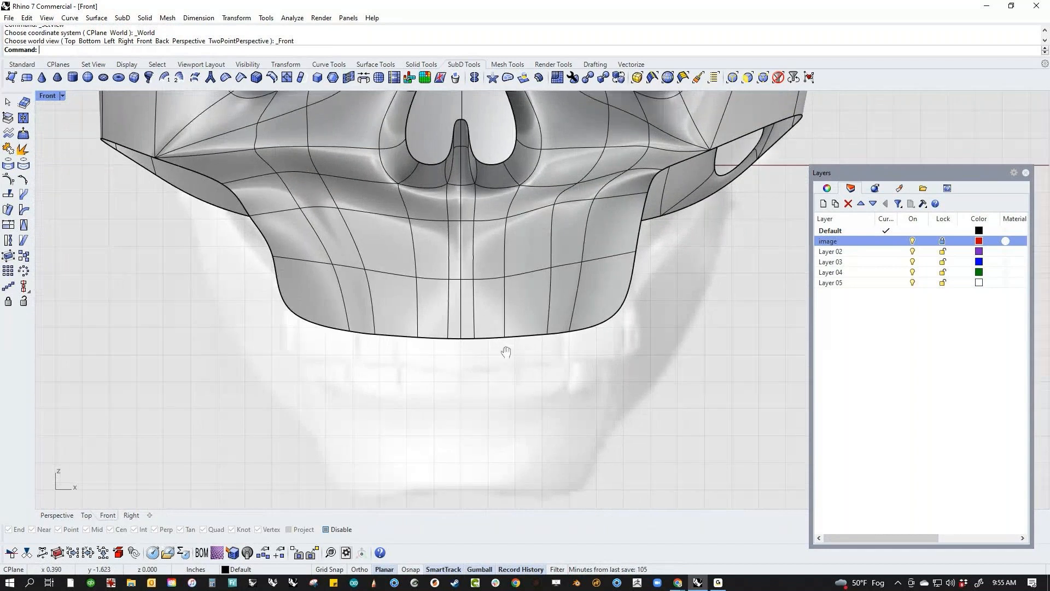
scroll(525, 342, "up", 1)
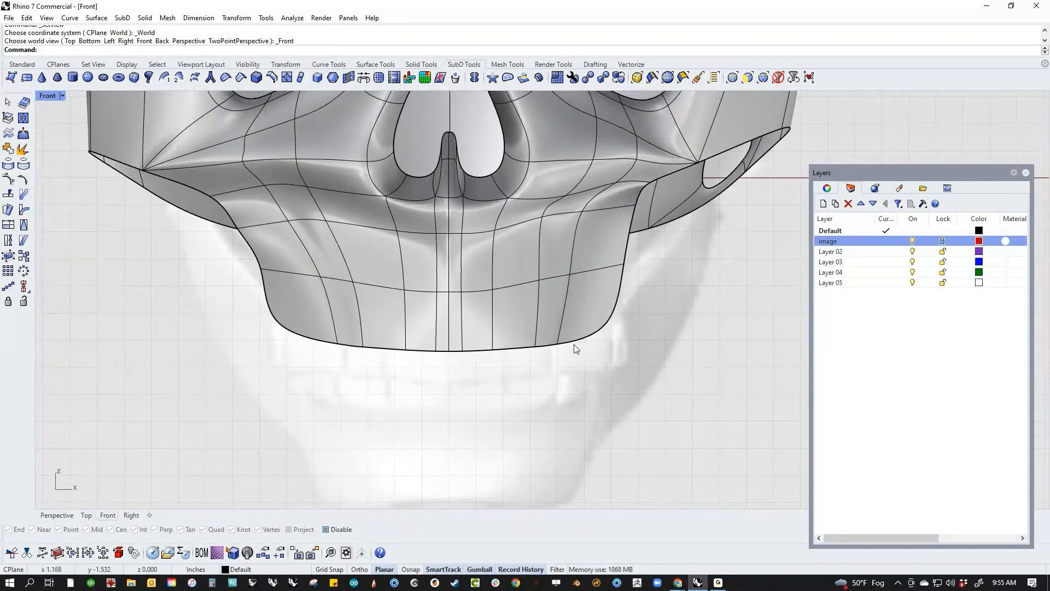
left_click(580, 323, "ctrl+shift")
left_click(546, 313, "ctrl+shift")
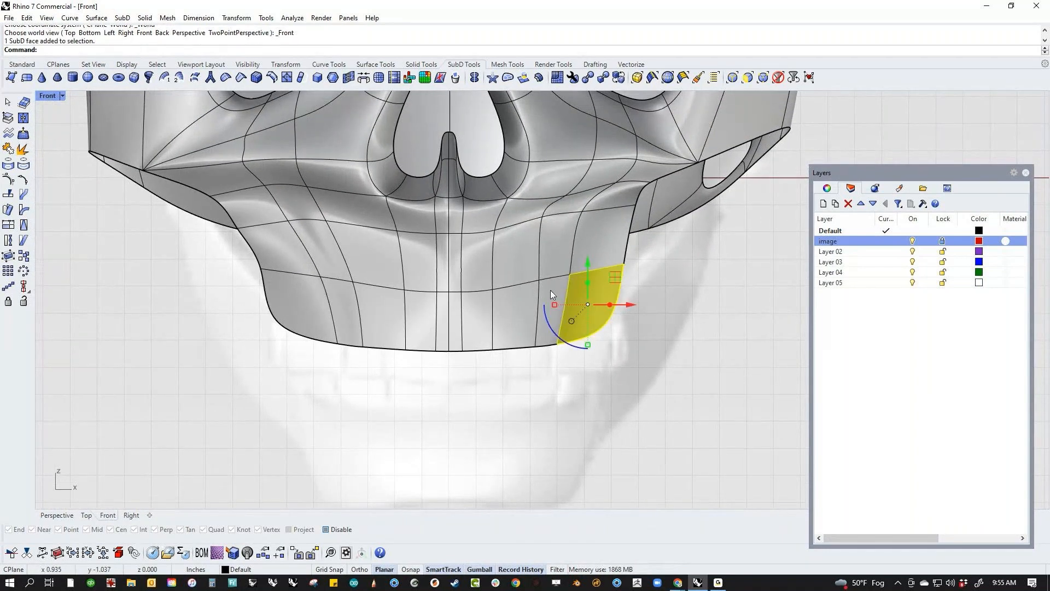
left_click(508, 306, "ctrl+shift")
left_click(467, 311, "ctrl+shift")
left_click(449, 332, "ctrl+shift")
left_click(377, 331, "ctrl+shift")
left_click(295, 321, "ctrl+shift")
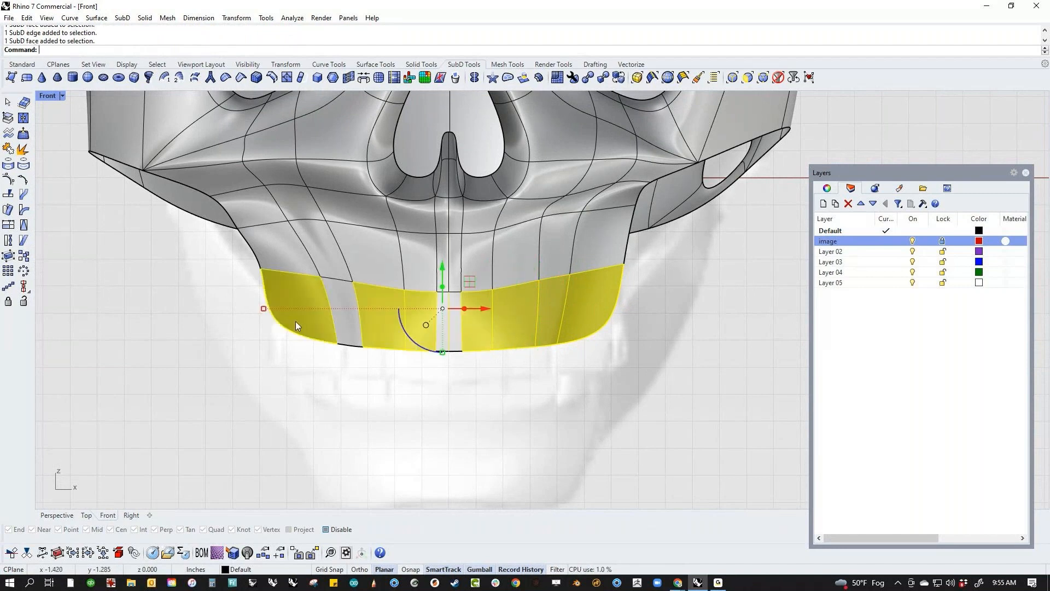
Raise the row of edges along the bottom of the upper jaw slightly in the front view.
key("Escape")
left_click_drag(253, 318, 622, 379)
left_click_drag(442, 308, 448, 335)
key("Escape")
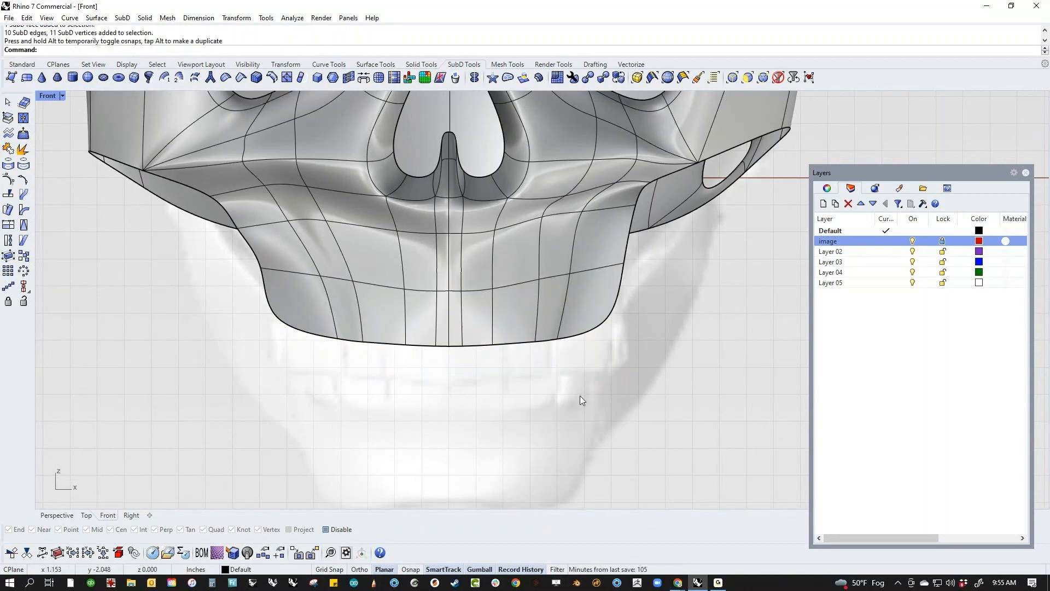
Move individual vertices along the upper jaw's bottom edge outward on both sides of the centre to even out their spacing.
right_click_drag(602, 376, 504, 382)
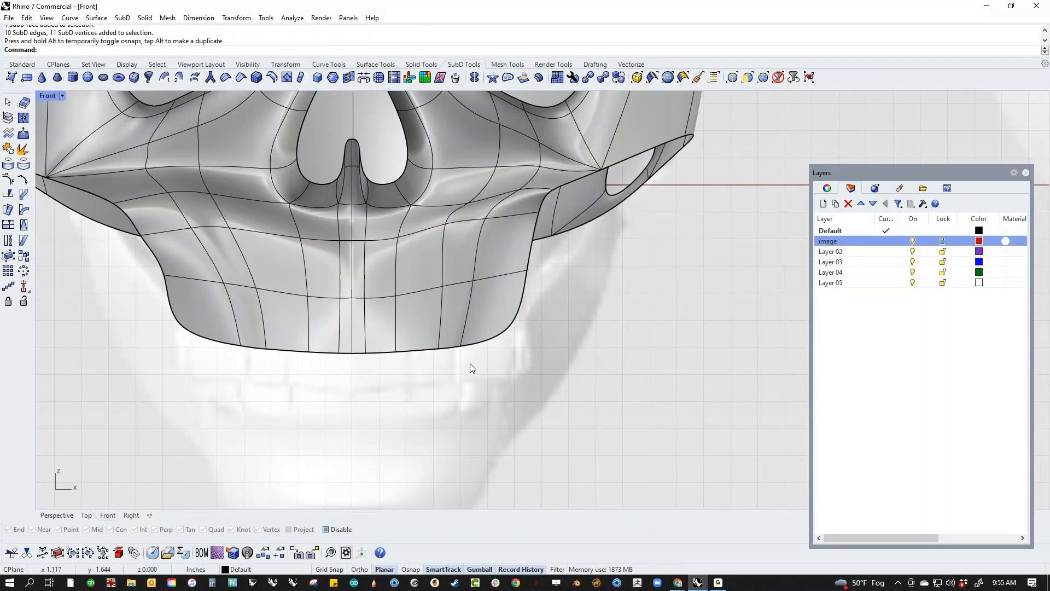
left_click_drag(438, 362, 517, 348)
left_click(420, 399)
left_click_drag(385, 370, 442, 354)
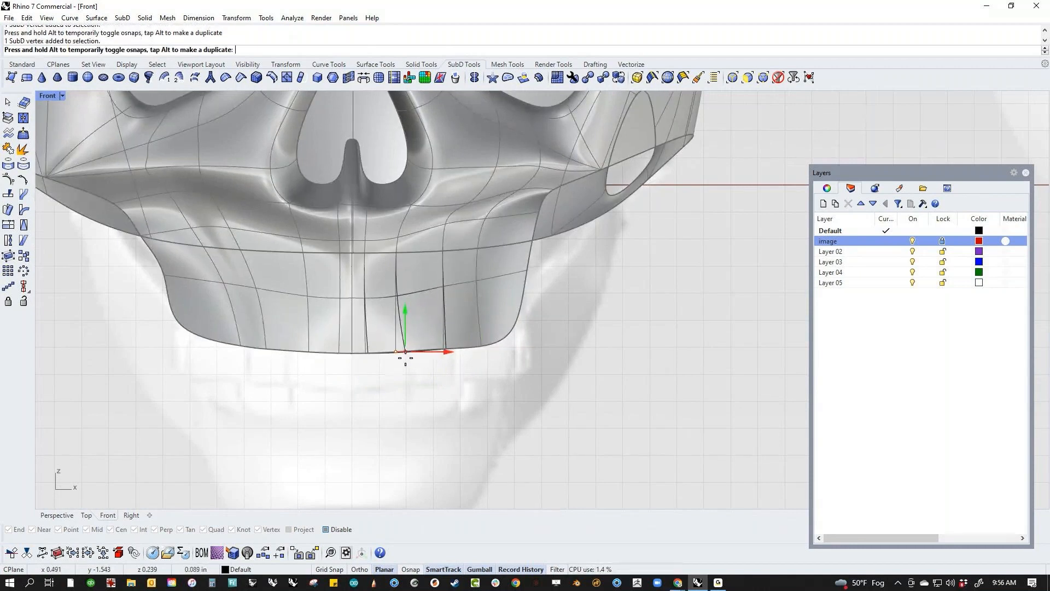
left_click(350, 382)
left_click_drag(297, 377, 342, 354)
left_click(313, 400)
left_click_drag(236, 361, 254, 349)
left_click(205, 365)
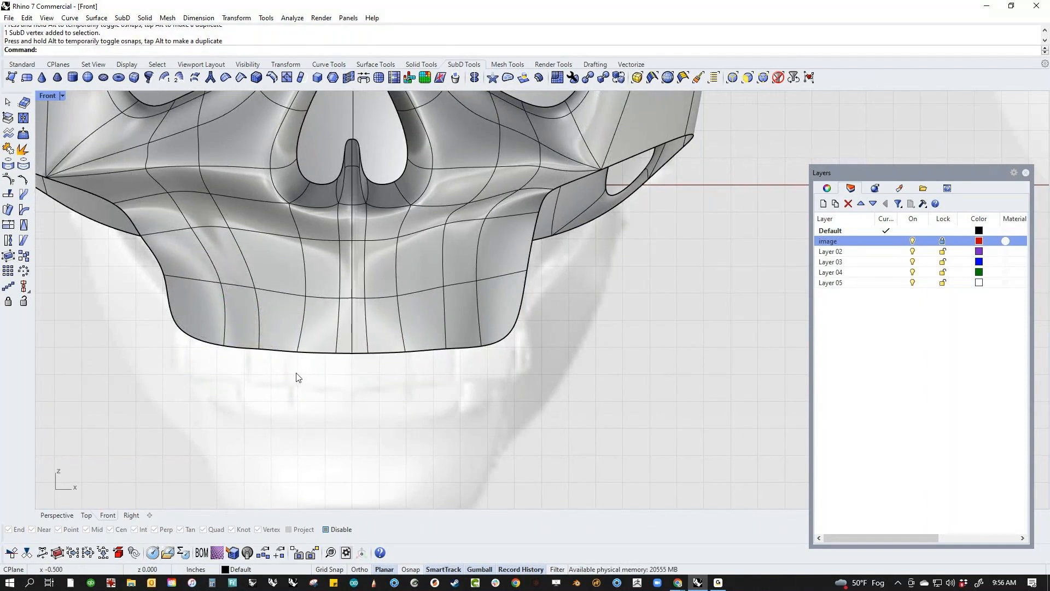
scroll(421, 360, "down", 4)
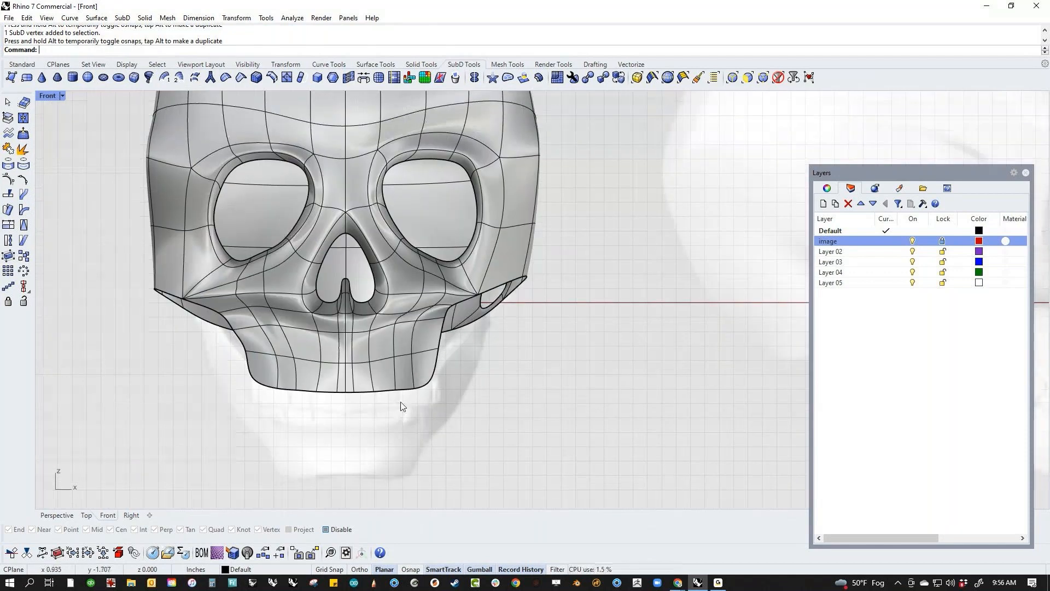
right_click_drag(405, 405, 388, 422)
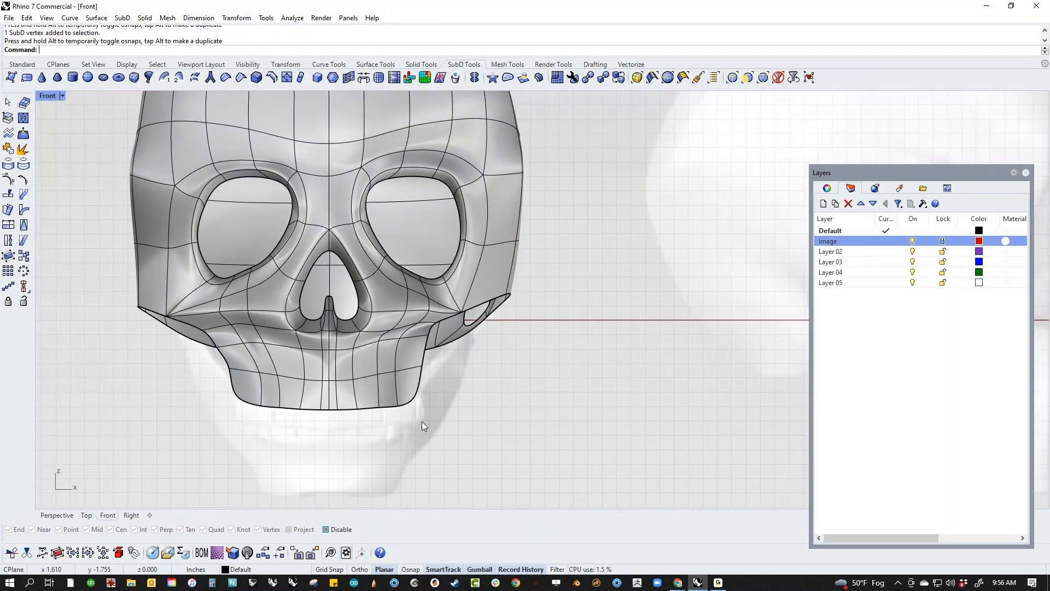
type("p")
key("Return")
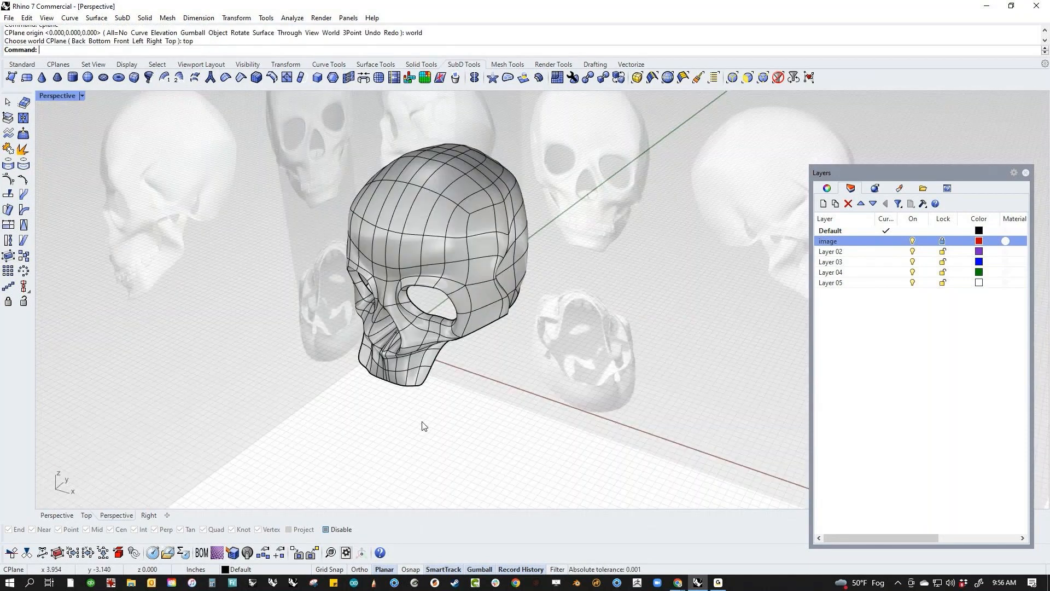
right_click_drag(423, 426, 314, 356)
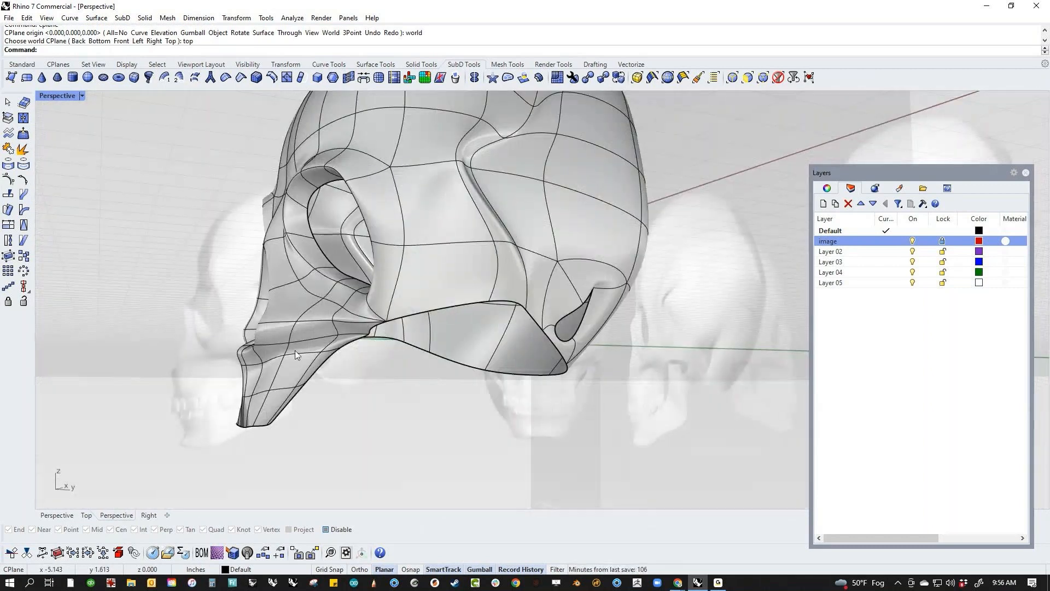
left_click(294, 350)
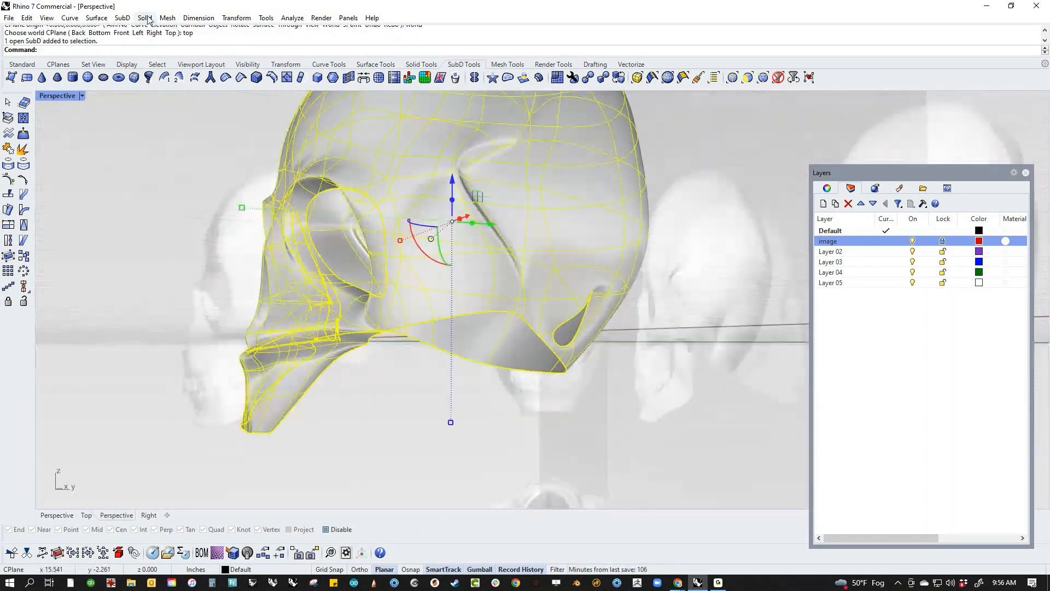
left_click(146, 18)
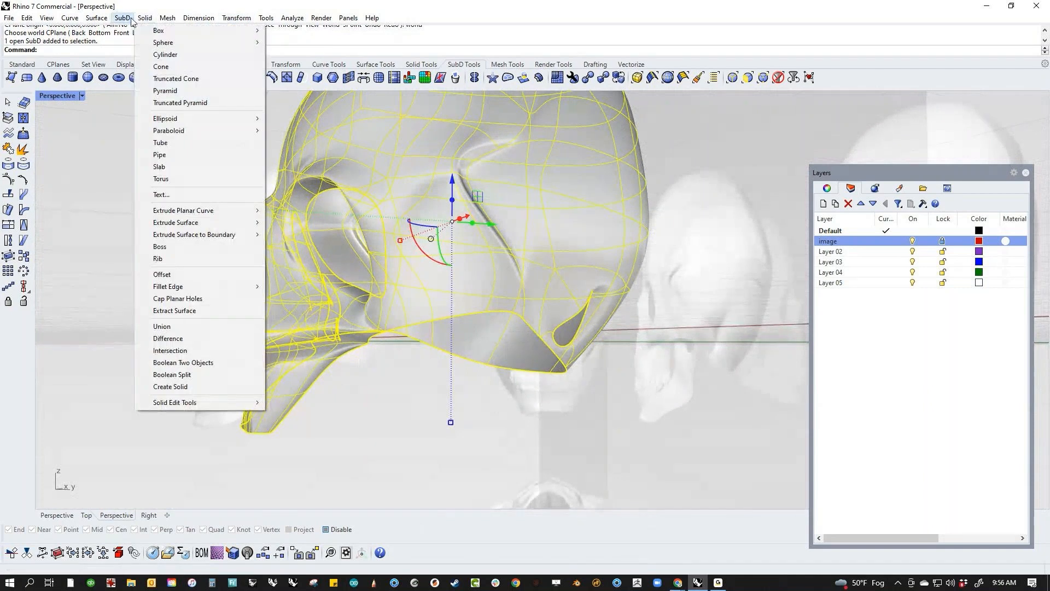
mouse_move(125, 19)
left_click(147, 130)
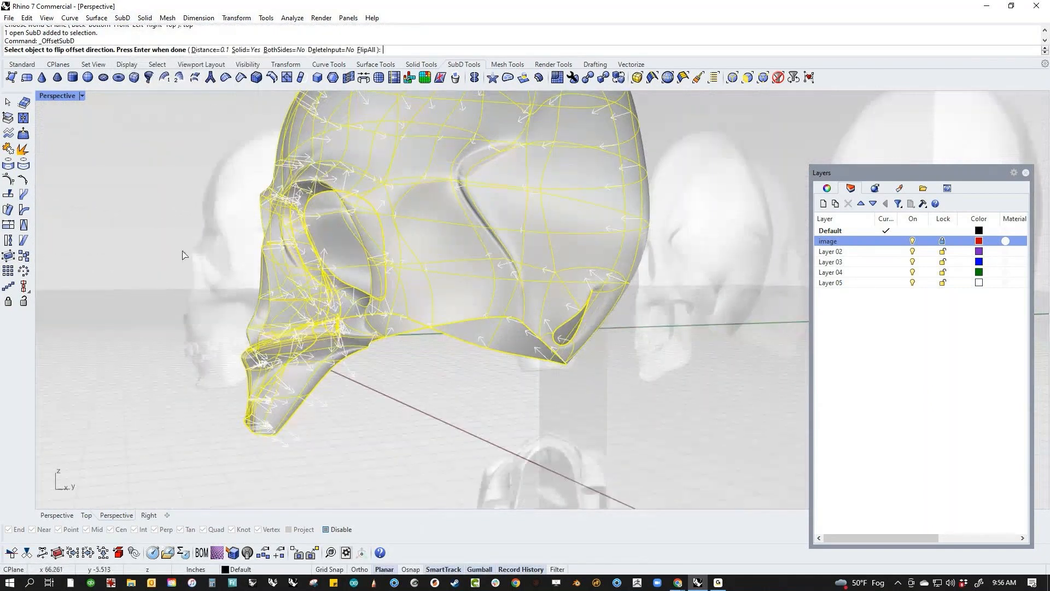
right_click_drag(192, 262, 197, 290, "shift")
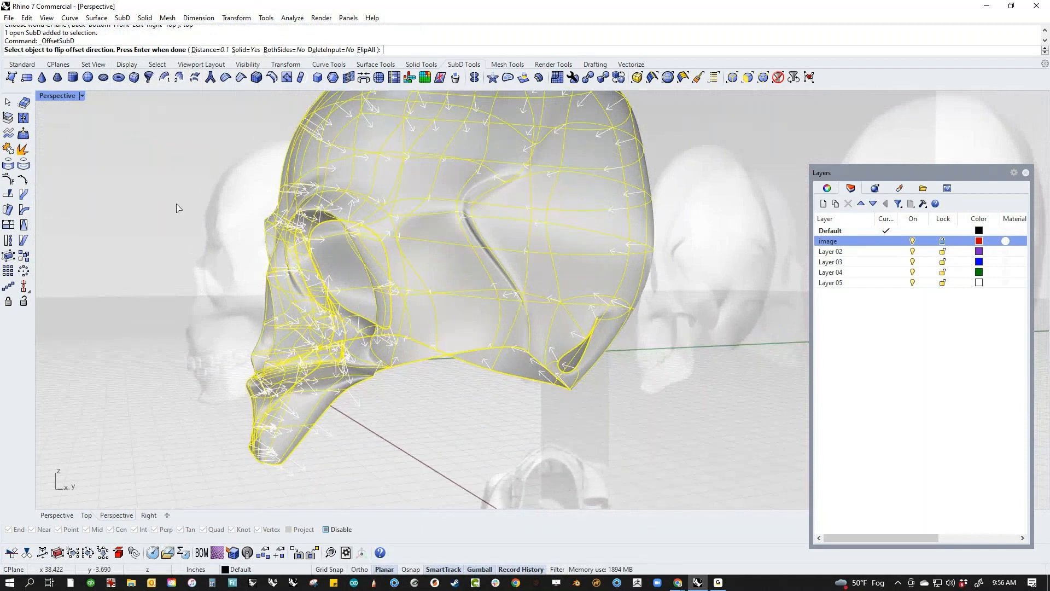
key("Return")
Check the document's unit settings in the Rhino options.
double_click(261, 6)
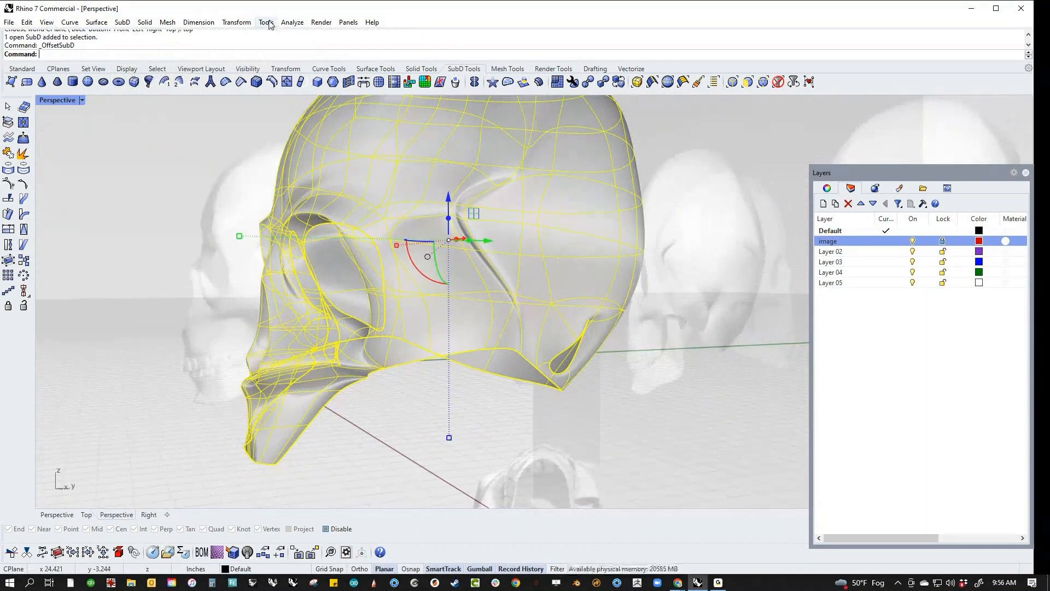
left_click(266, 22)
left_click(309, 343)
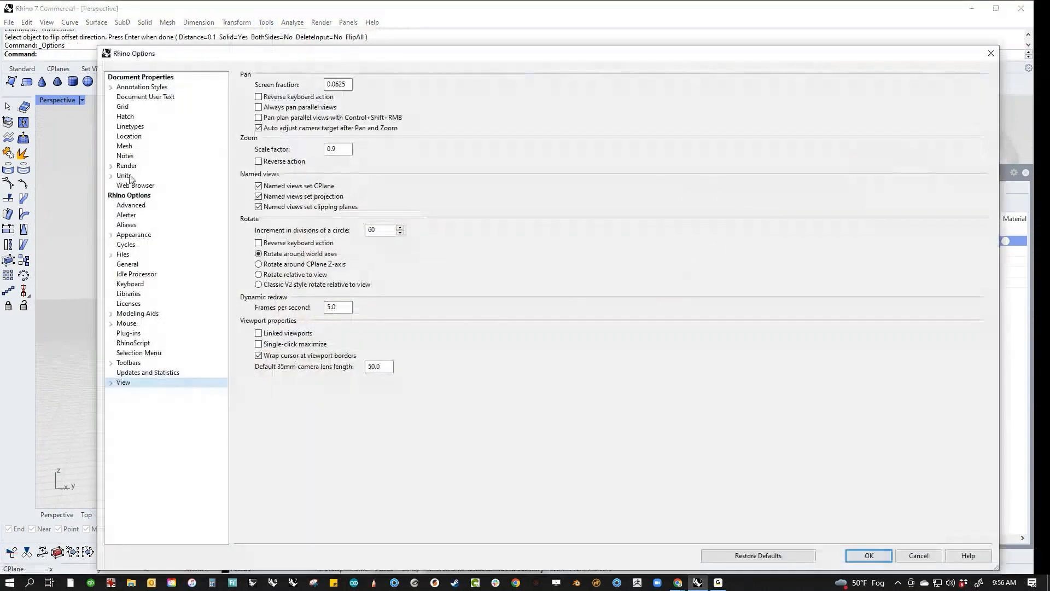
left_click(124, 176)
left_click(986, 54)
Measure the skull's overall width in the front view with a horizontal linear dimension and delete the dimension.
right_click_drag(481, 353, 417, 359)
key("ctrl+F2")
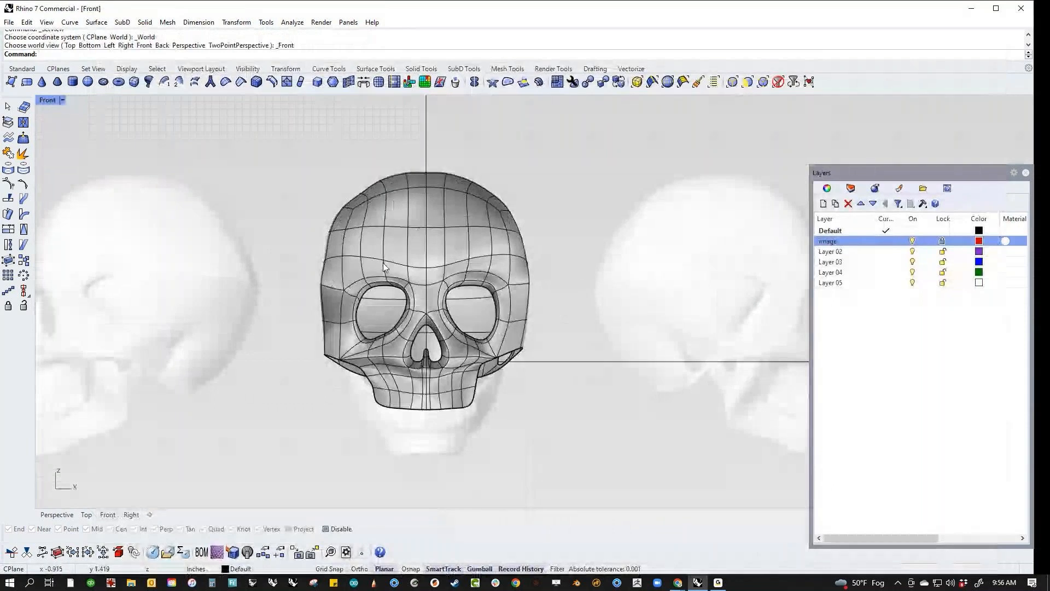
left_click(198, 21)
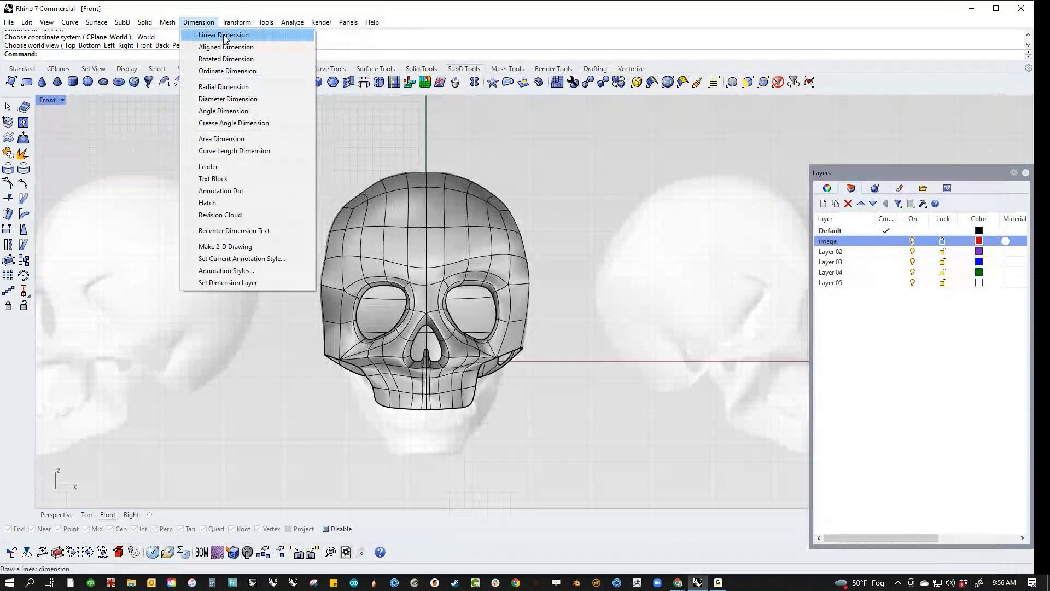
left_click(224, 36)
left_click(320, 282)
left_click(531, 282)
left_click(507, 152)
right_click_drag(505, 164, 479, 186)
left_click(488, 174)
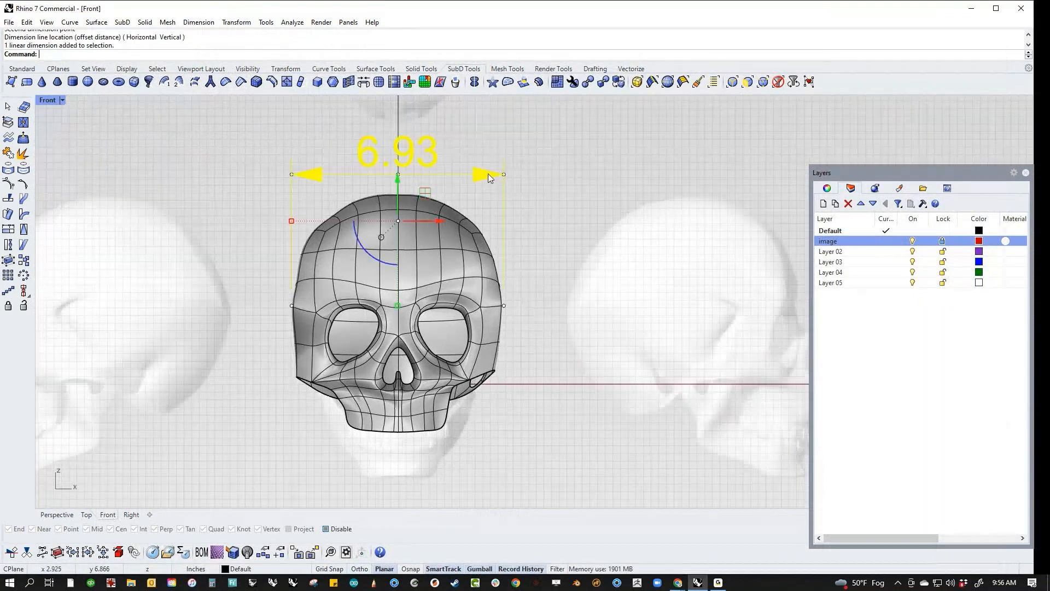
key("Delete")
Offset the skull SubD inward as a solid with a distance of 0.150 inches.
type("P")
key("Return")
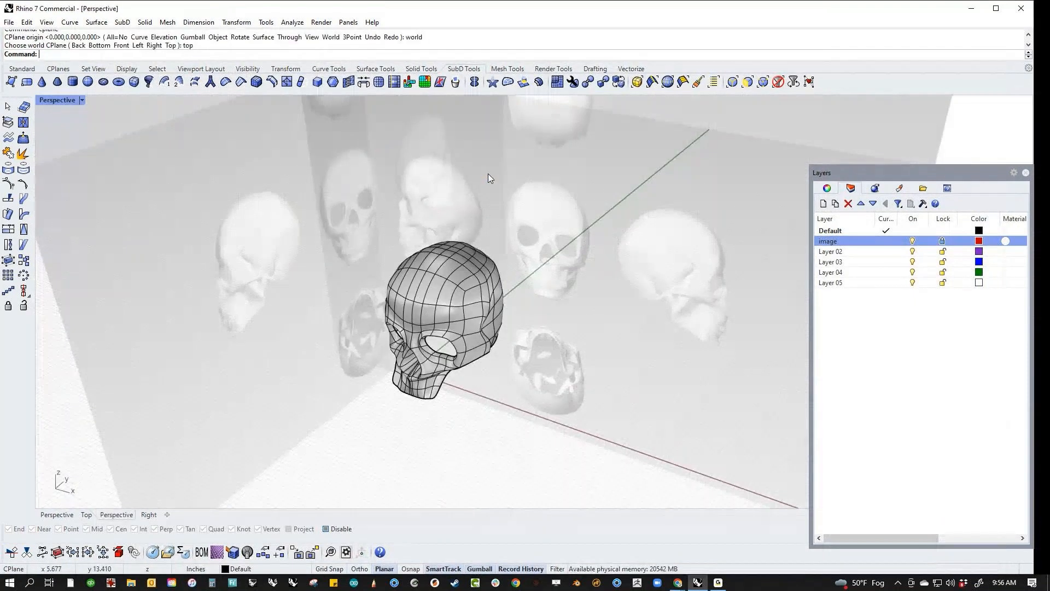
right_click_drag(511, 315, 481, 282)
scroll(481, 282, "up", 8)
right_click_drag(436, 401, 387, 215)
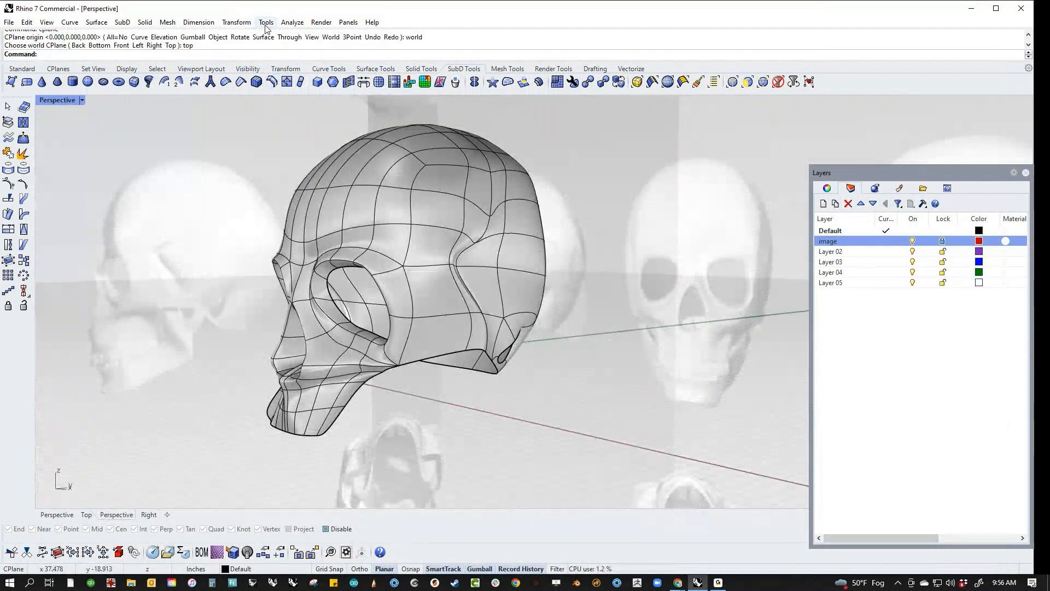
left_click(131, 22)
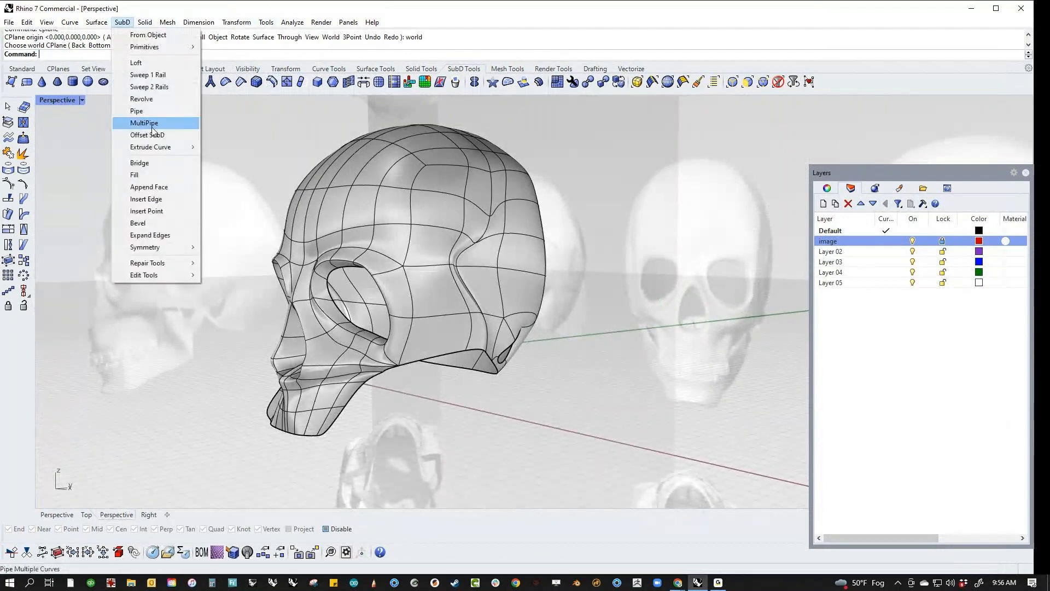
left_click(150, 136)
left_click(446, 275)
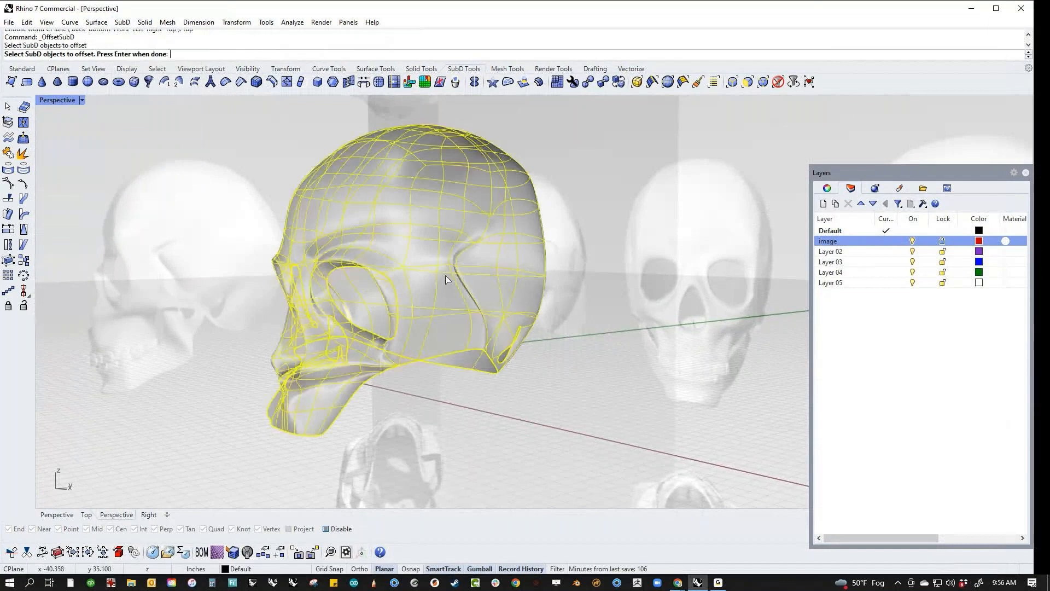
key("Return")
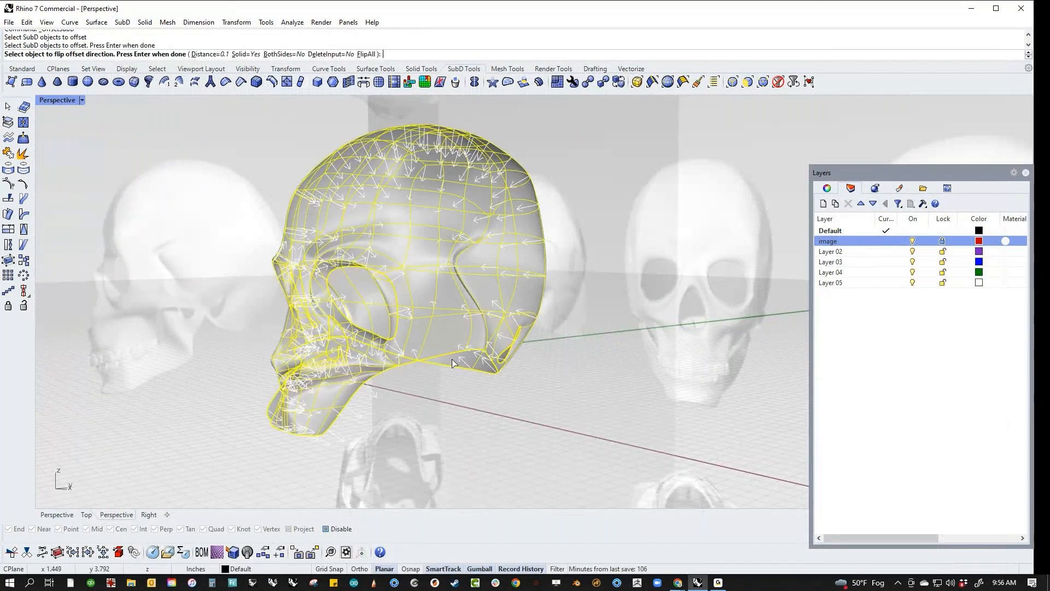
type(".150")
key("Return")
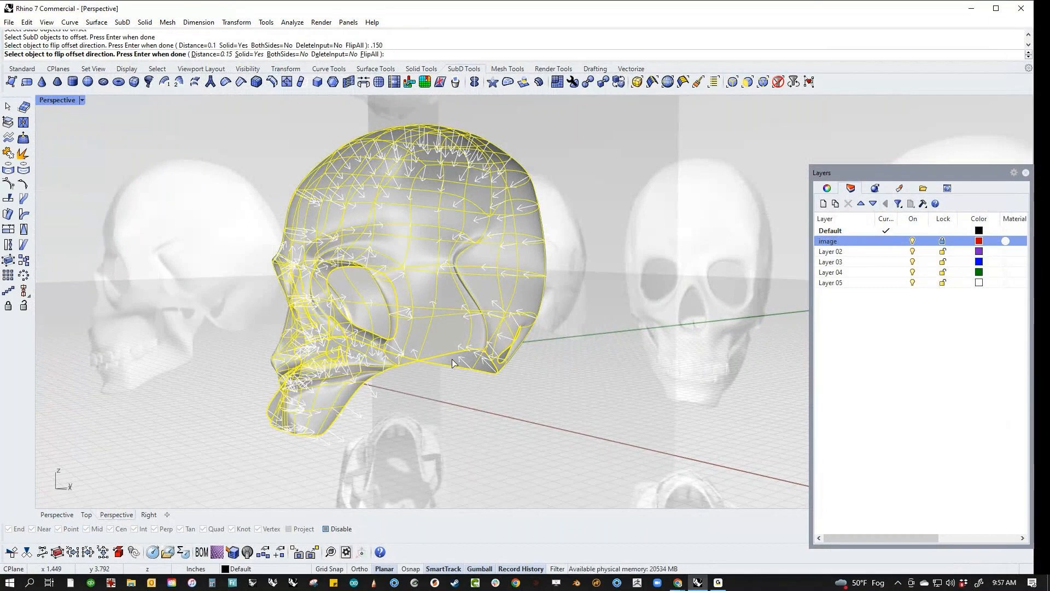
key("Return")
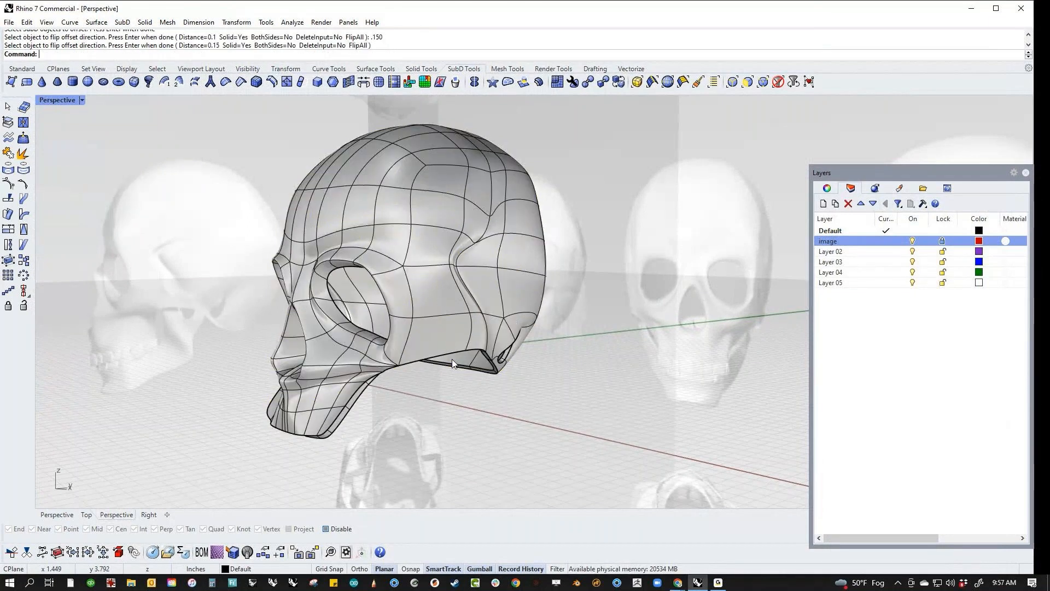
Delete the original open SubD skull, keeping the thickened offset solid.
right_click_drag(452, 358, 473, 399)
scroll(460, 312, "up", 5)
scroll(486, 372, "down", 5)
right_click_drag(499, 346, 357, 337)
left_click(365, 339)
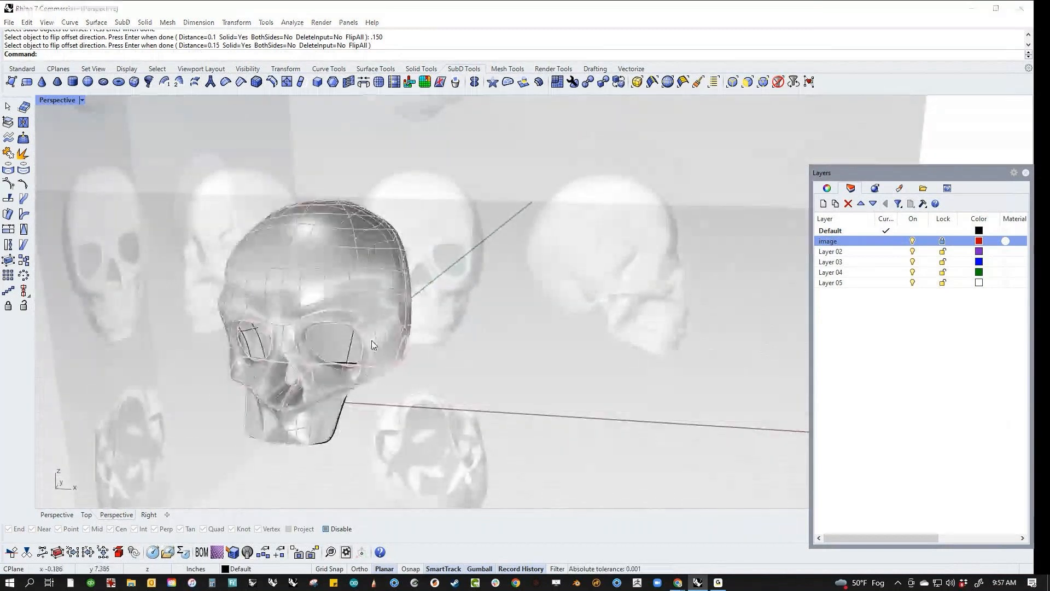
right_click(415, 362)
left_click(442, 323)
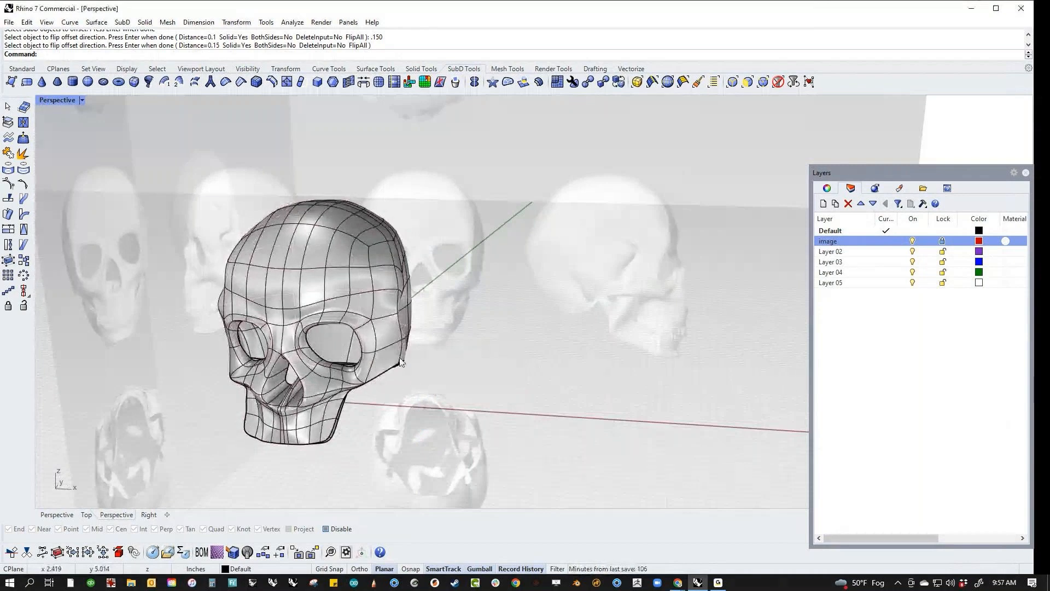
left_click(401, 357)
left_click(438, 385)
key("Delete")
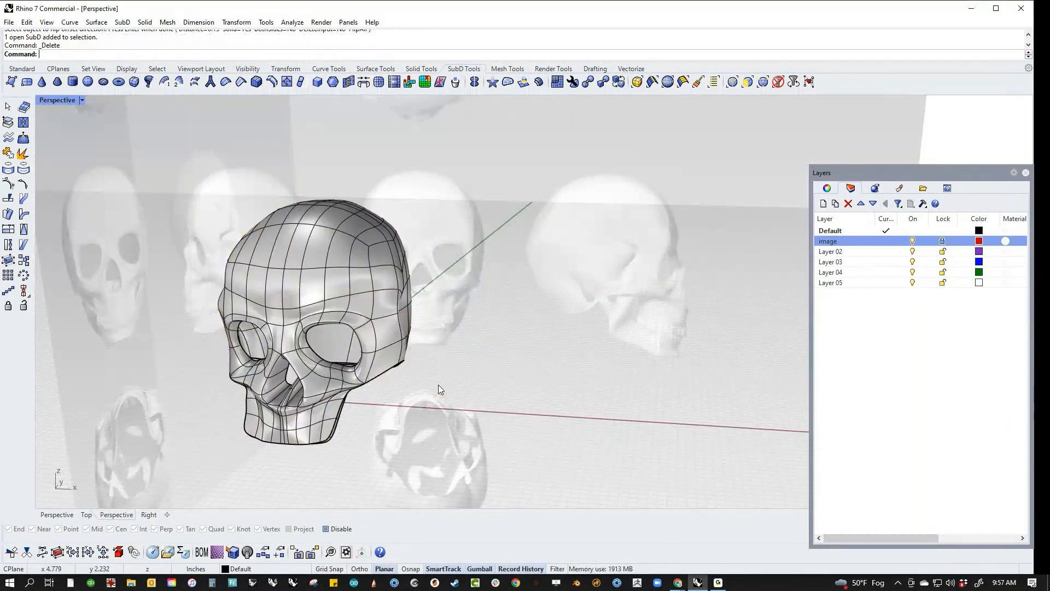
Examine the wall thickness around the thickened skull's lower opening and select the edge loop along its rim.
left_click(359, 330)
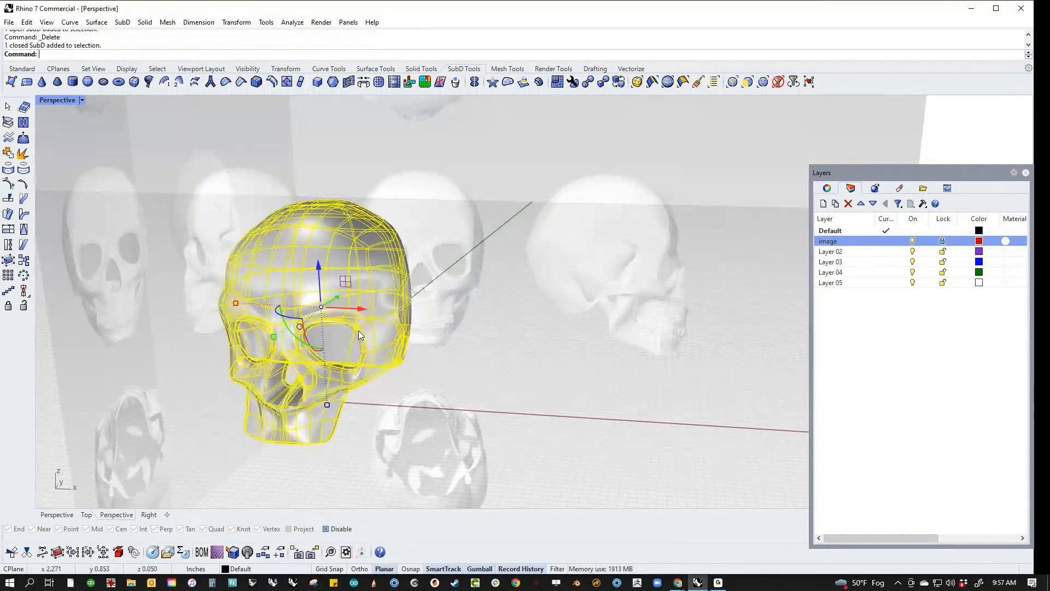
left_click(504, 372)
right_click_drag(478, 382, 459, 361)
scroll(387, 357, "up", 5)
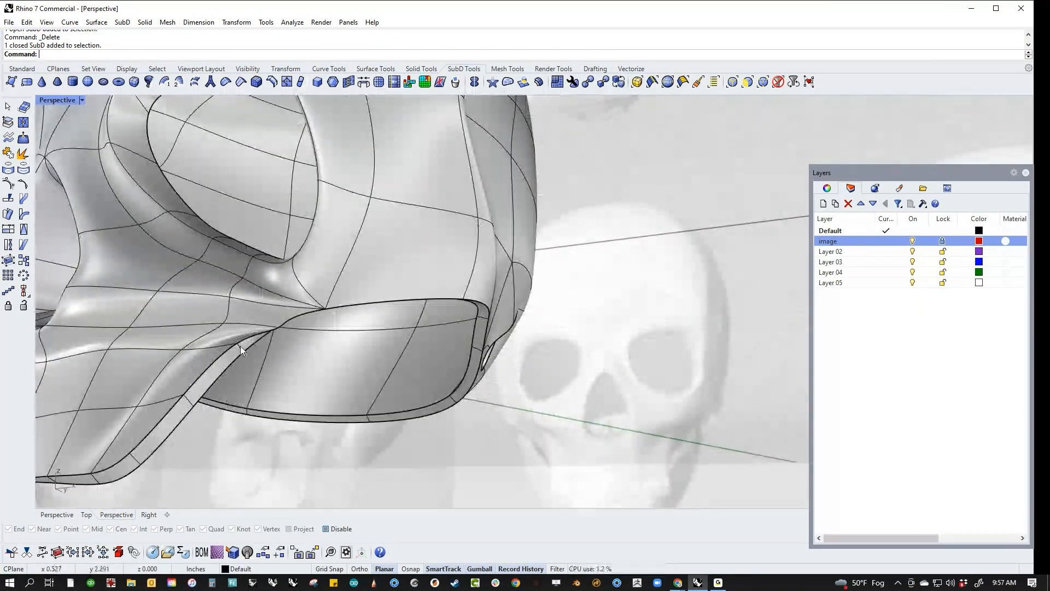
double_click(241, 346, "ctrl+shift")
scroll(235, 346, "down", 6)
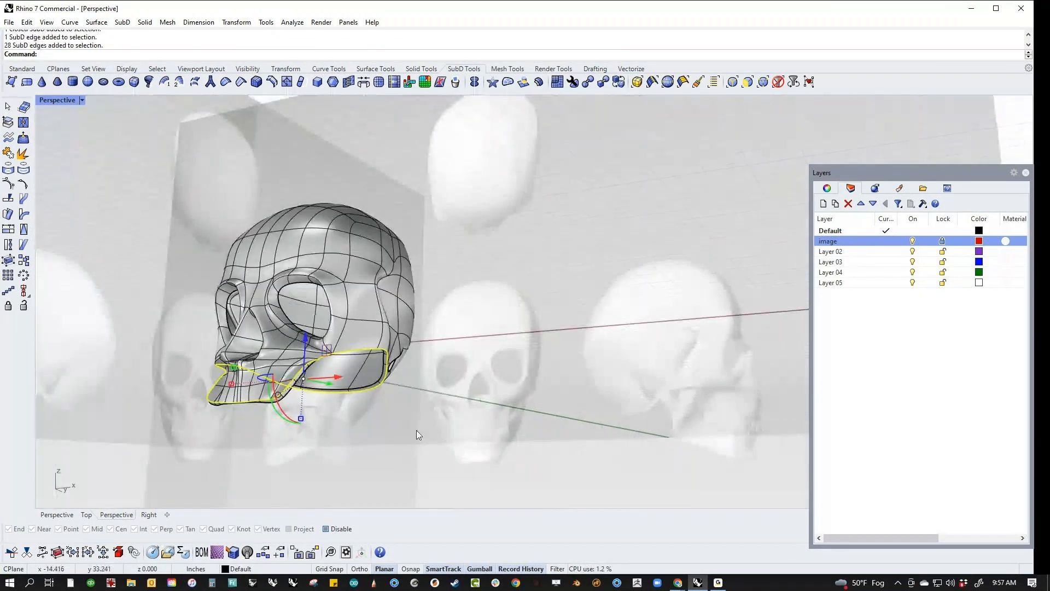
Crease all edges and vertices of the thickened skull.
right_click_drag(466, 410, 469, 429)
left_click_drag(480, 442, 62, 183)
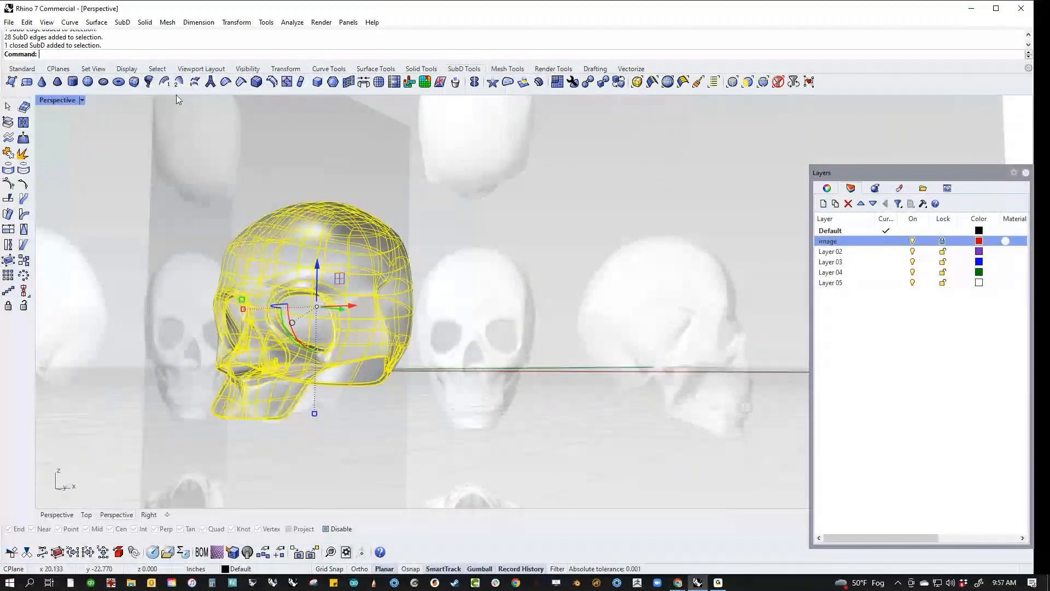
left_click(241, 81)
left_click_drag(181, 179, 660, 506)
mouse_move(552, 494)
right_mouse_down()
mouse_move(550, 482)
mouse_move(498, 458)
right_mouse_up()
right_click(498, 458)
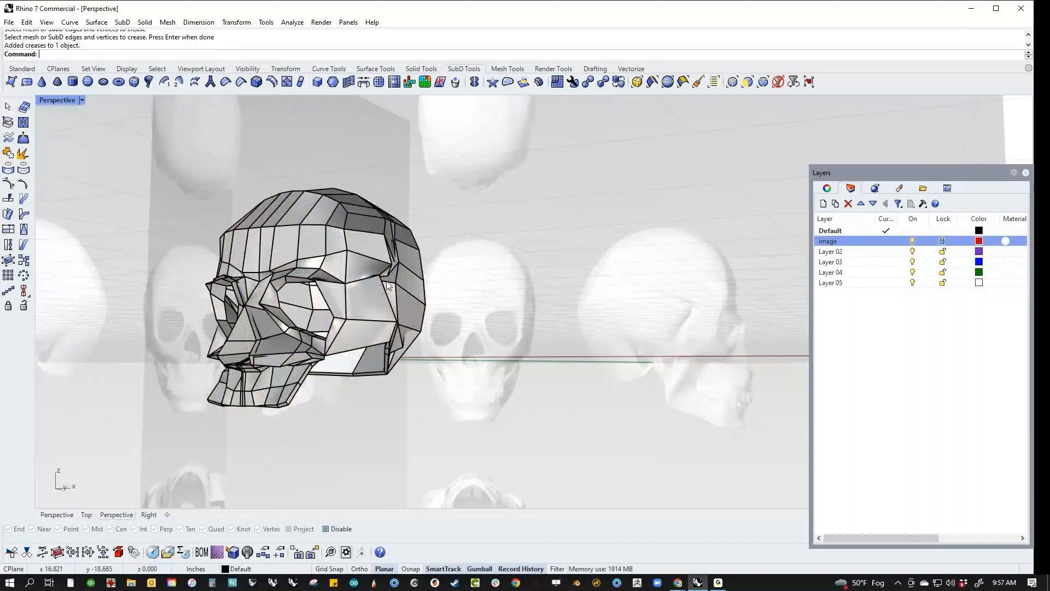
Remove the creases from all edges and vertices of the skull to make it smooth.
left_click_drag(146, 157, 581, 508)
left_click(225, 82)
right_click(519, 417)
Create a horizontal rectangular clipping plane cutting through the skull in the perspective view.
right_click_drag(453, 395, 458, 458)
scroll(365, 402, "up", 5)
type("ClippingPlane")
key("Return")
left_click(210, 383)
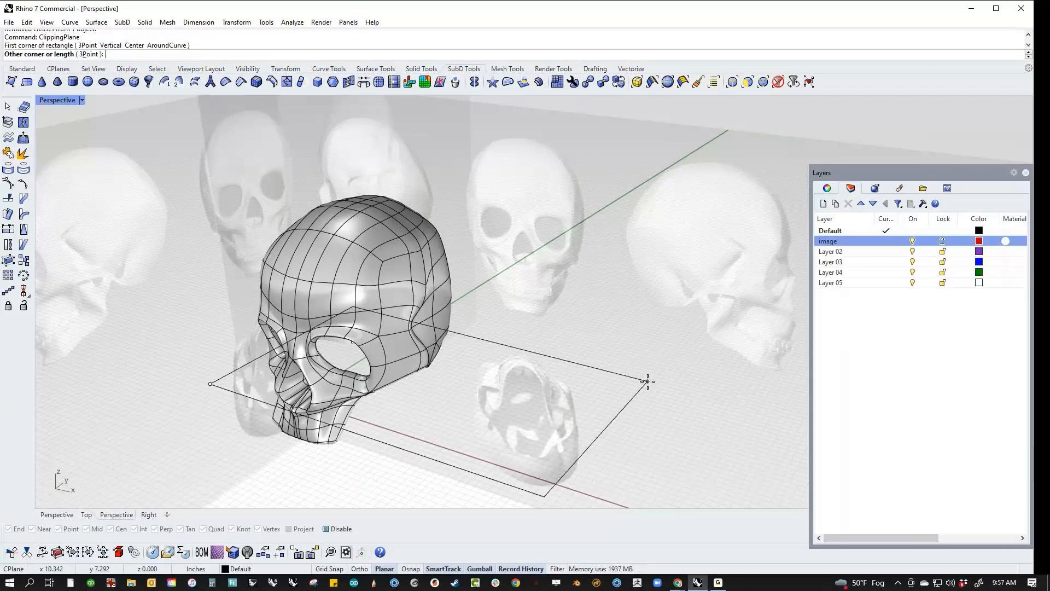
left_click(633, 371)
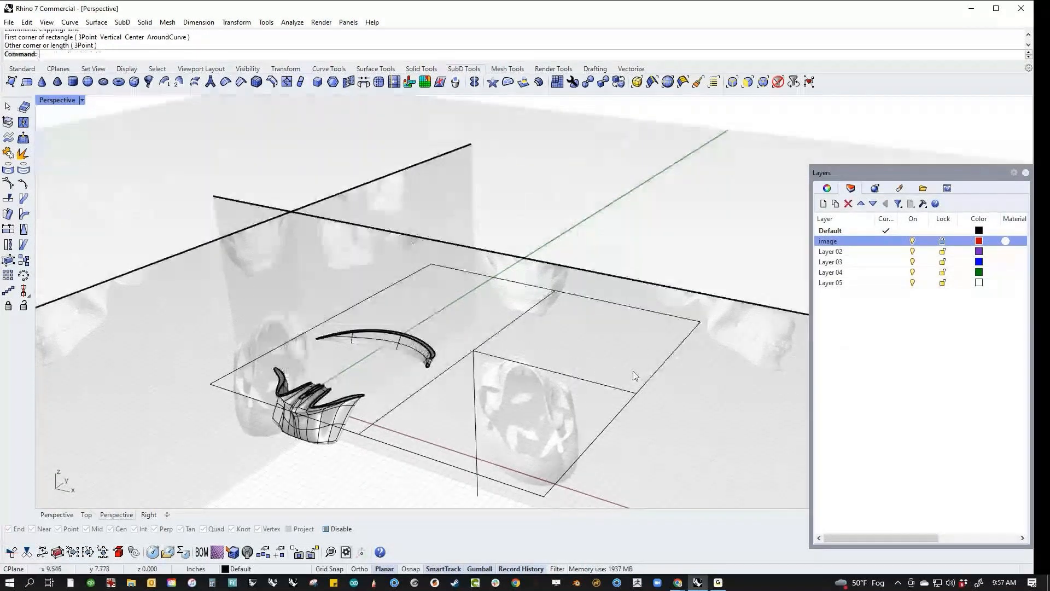
Raise the clipping plane vertically to section the skull through the cranium and expose its wall thickness.
left_click(545, 377)
left_click_drag(472, 313, 471, 250)
right_click_drag(445, 274, 458, 333)
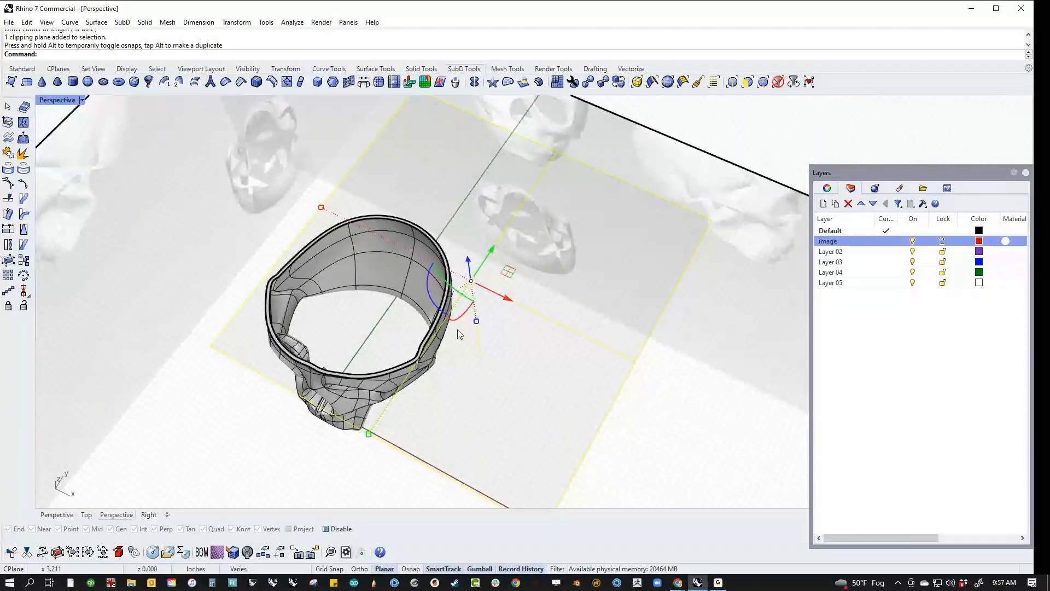
Lower the clipping plane to section the skull through the eye sockets, and delete the plane.
left_click_drag(469, 262, 465, 287)
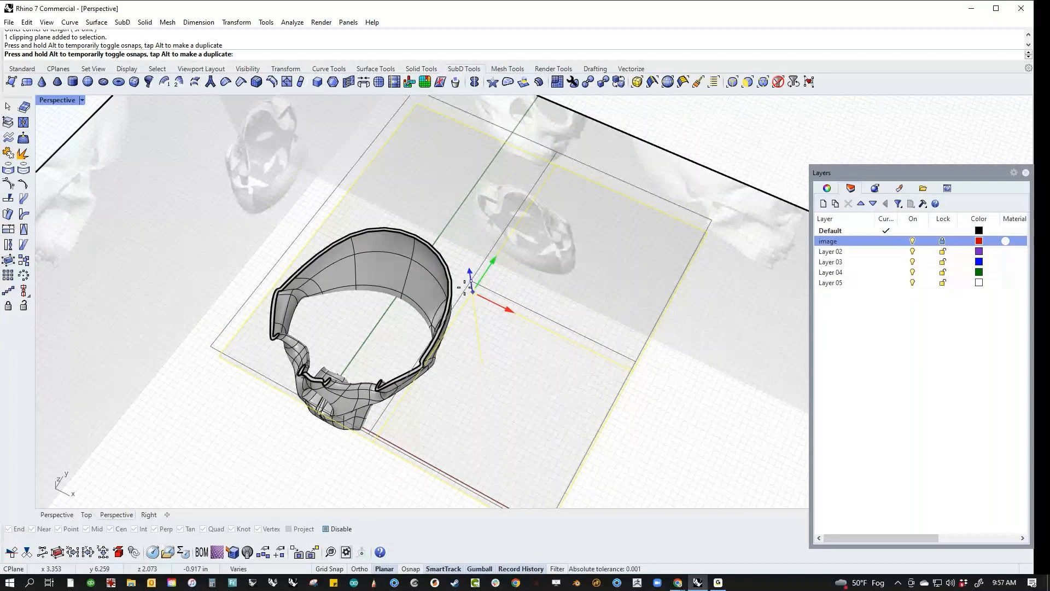
key("Delete")
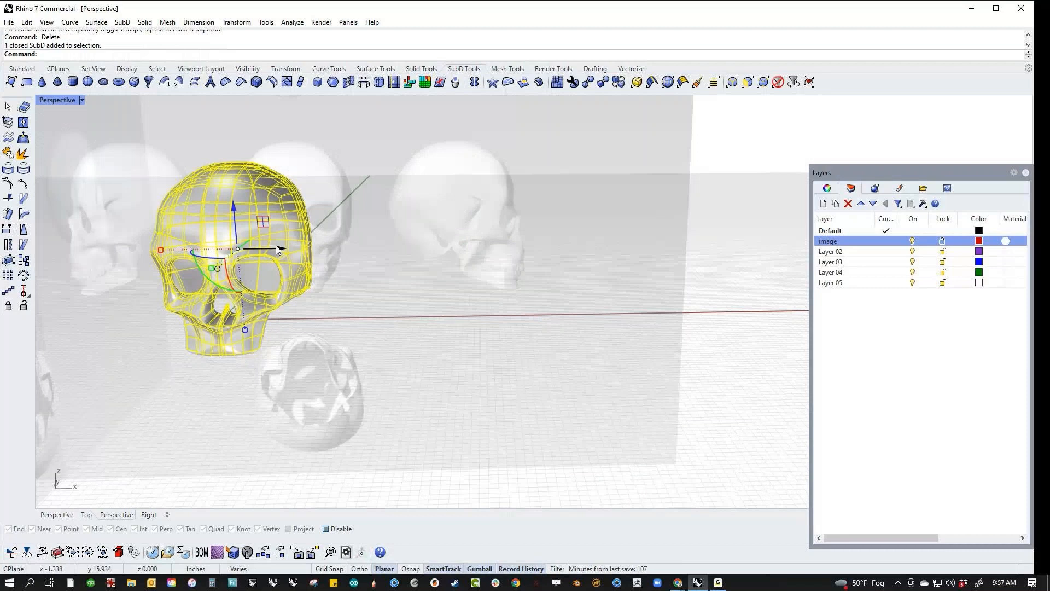
Copy the SubD skull along the X axis, convert the copy to NURBS keeping its input, and separate the SubD from the NURBS version.
left_click_drag(276, 245, 447, 264)
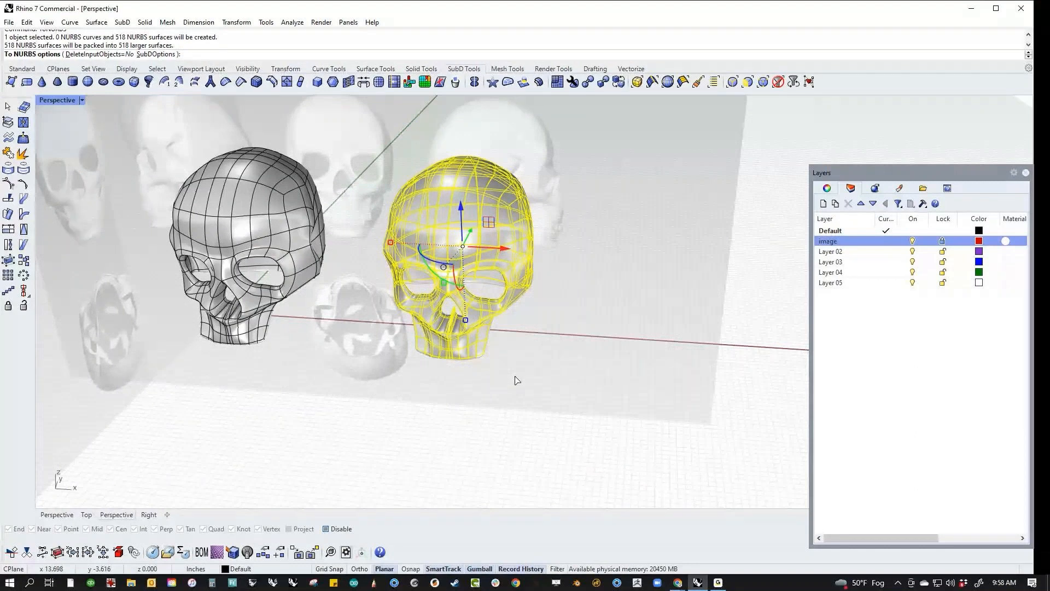
key("Return")
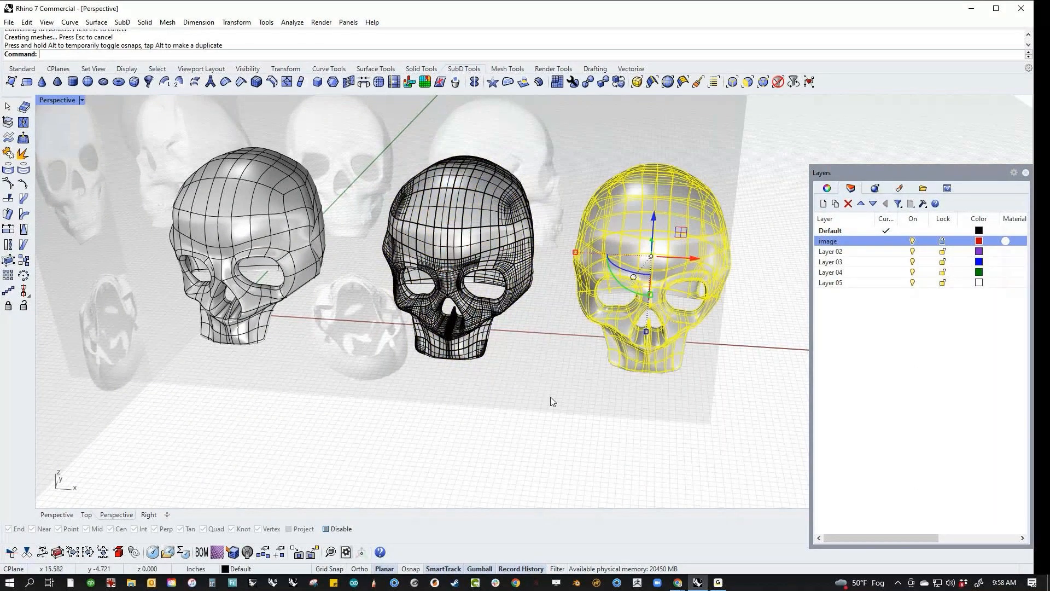
left_click(551, 401)
left_click(491, 256)
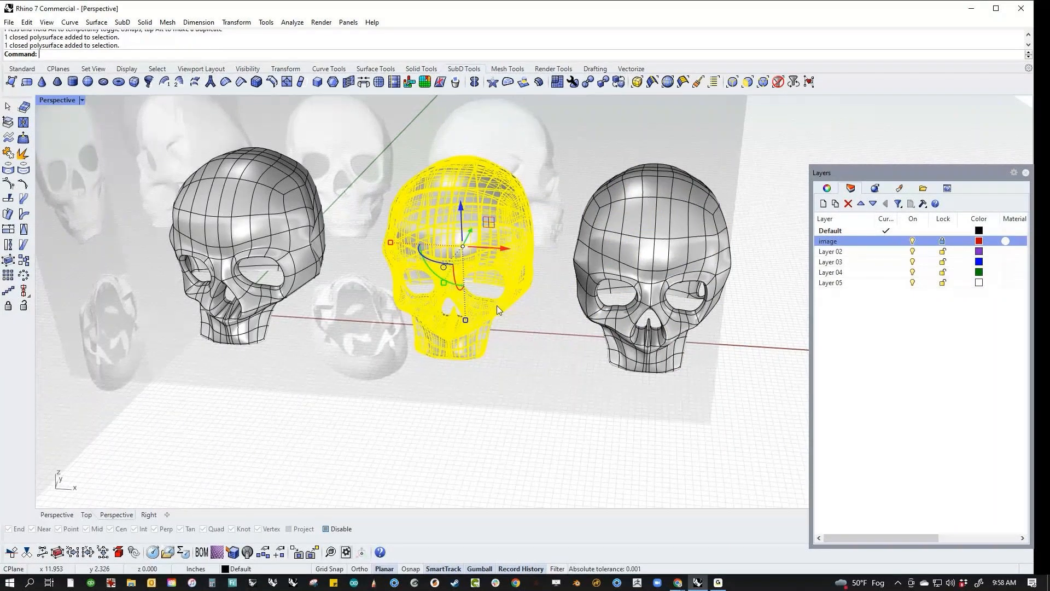
key("Escape")
right_click_drag(496, 309, 453, 234)
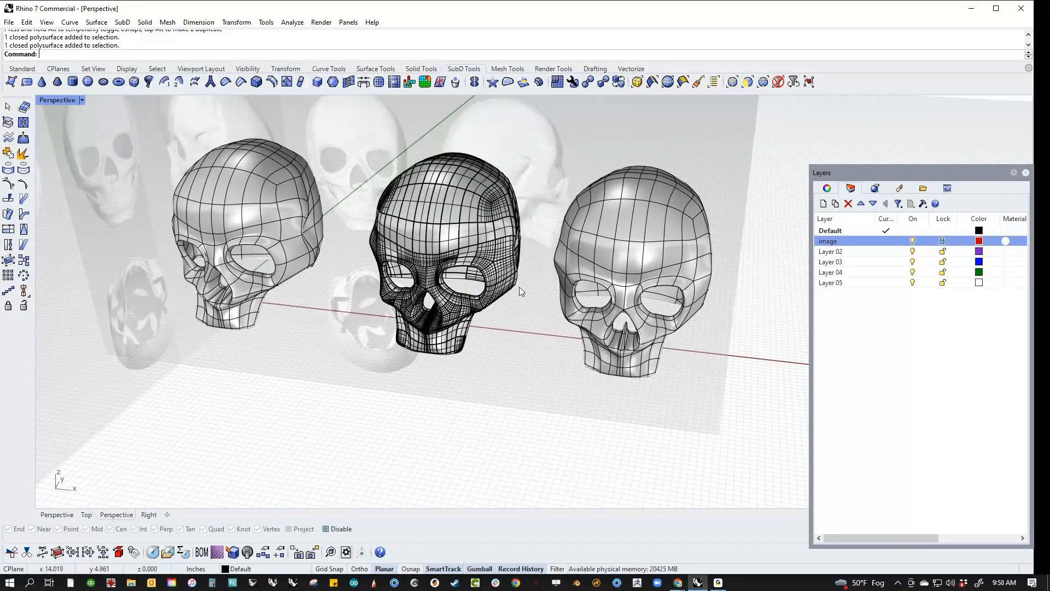
Delete the dense NURBS polysurface skull standing between the two SubD skulls.
left_click(520, 257)
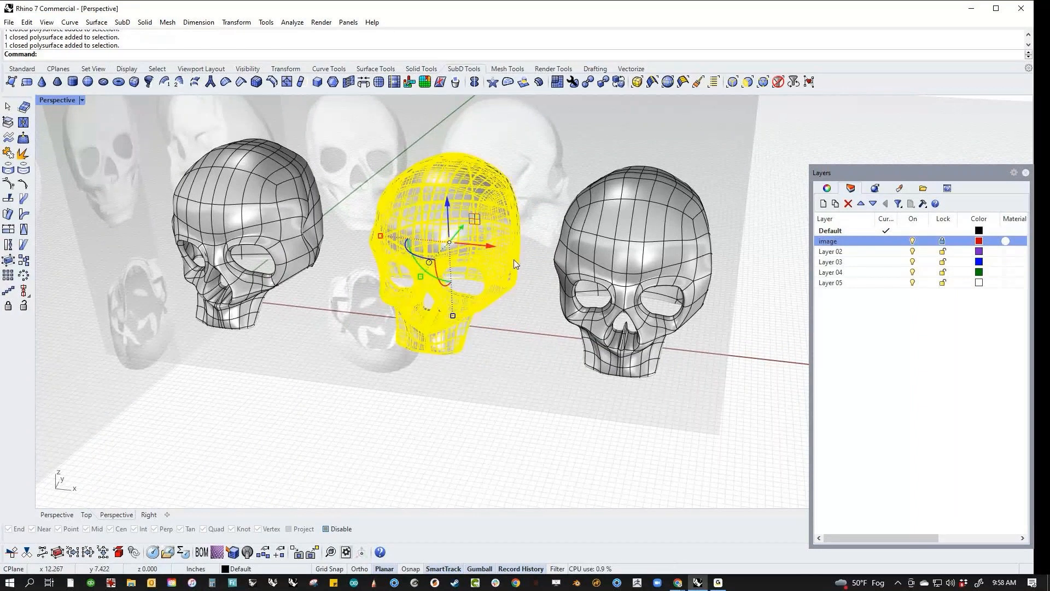
key("Delete")
right_click_drag(530, 277, 494, 303, "shift")
Create a mesh from the copied SubD skull with the SubD meshing level at its maximum.
left_click(543, 286)
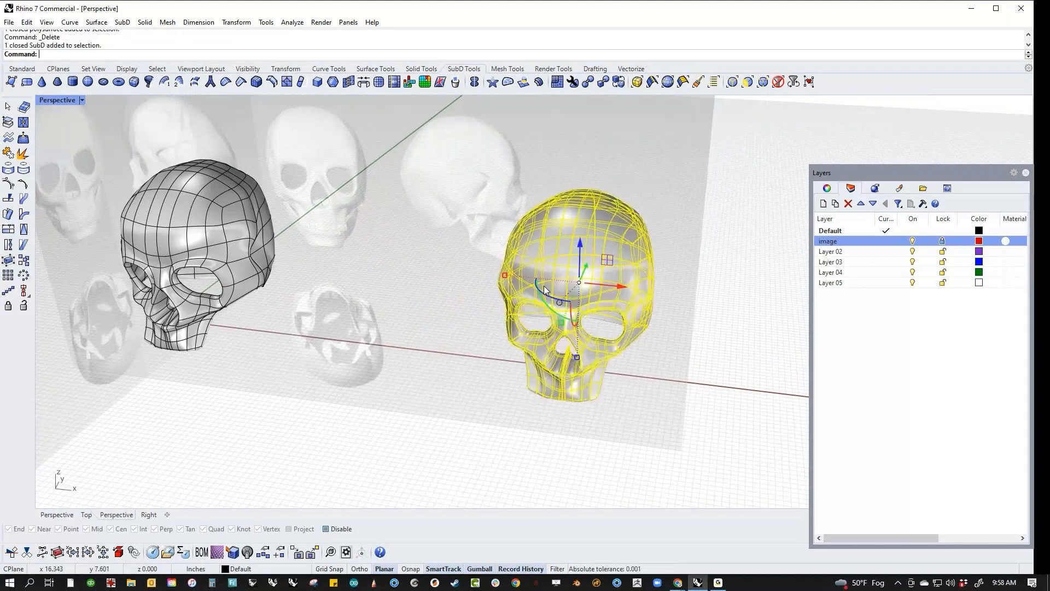
type("Mesh")
key("Return")
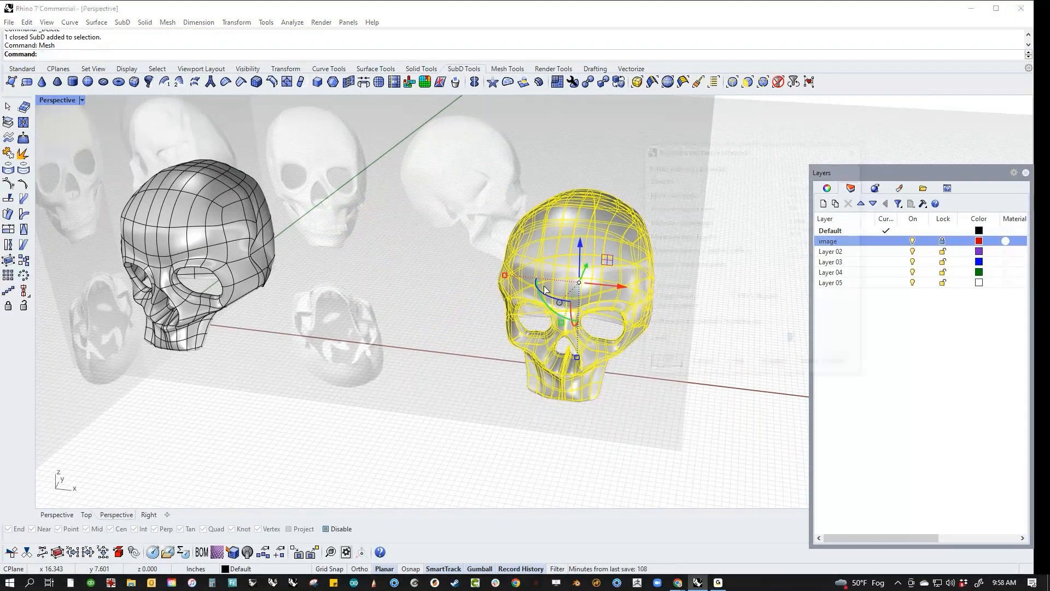
left_click_drag(794, 341, 811, 342)
left_click(775, 365)
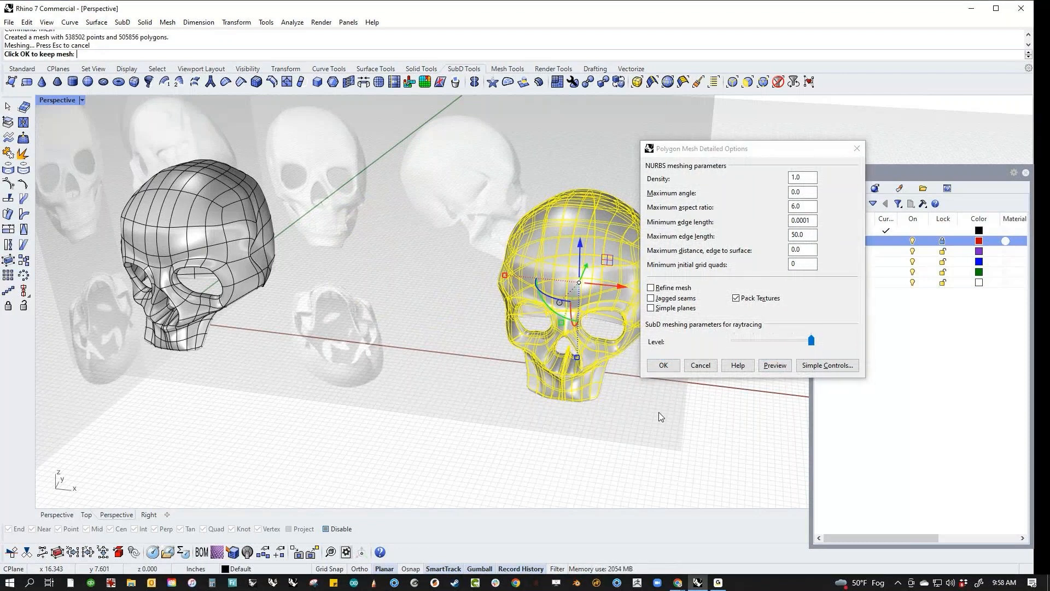
right_click_drag(654, 408, 521, 418, "shift")
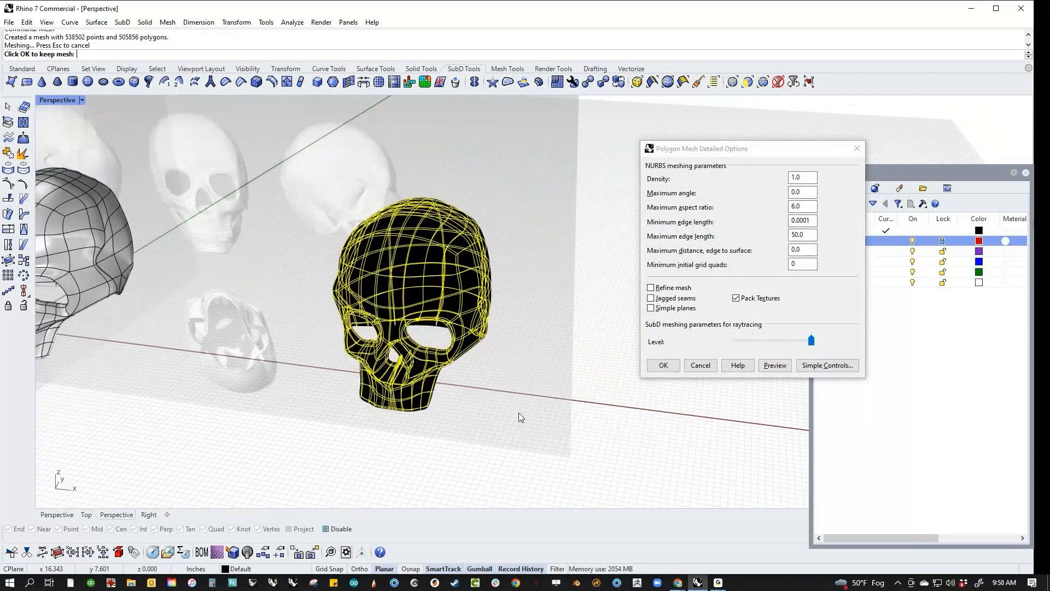
scroll(470, 248, "up", 10)
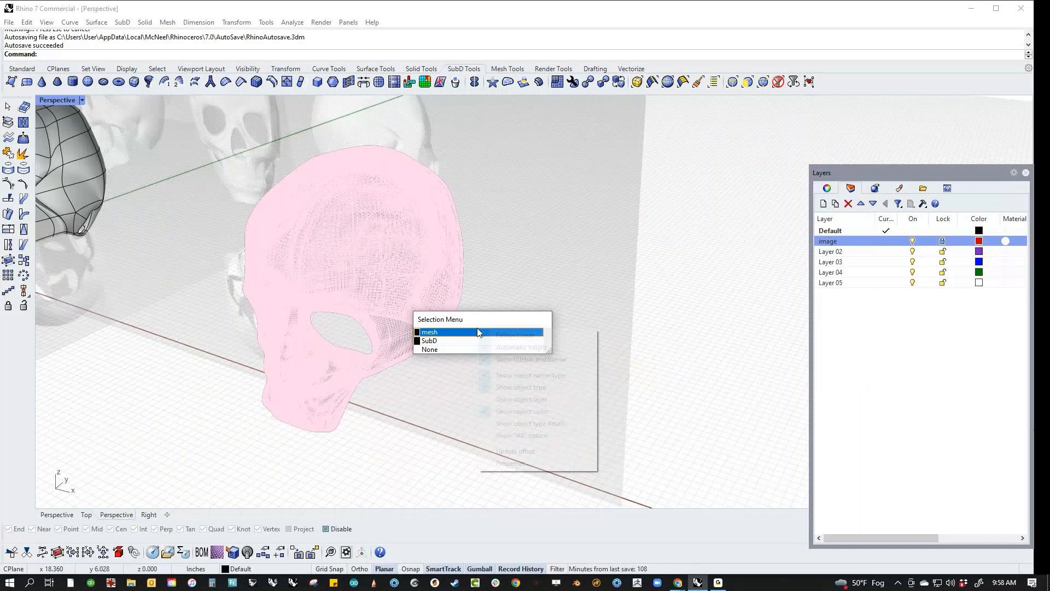
Move the new mesh skull along the X axis so it stands beside its SubD source.
left_click(470, 330)
left_click_drag(355, 271, 623, 359)
left_click(492, 188)
right_click_drag(470, 356, 658, 327)
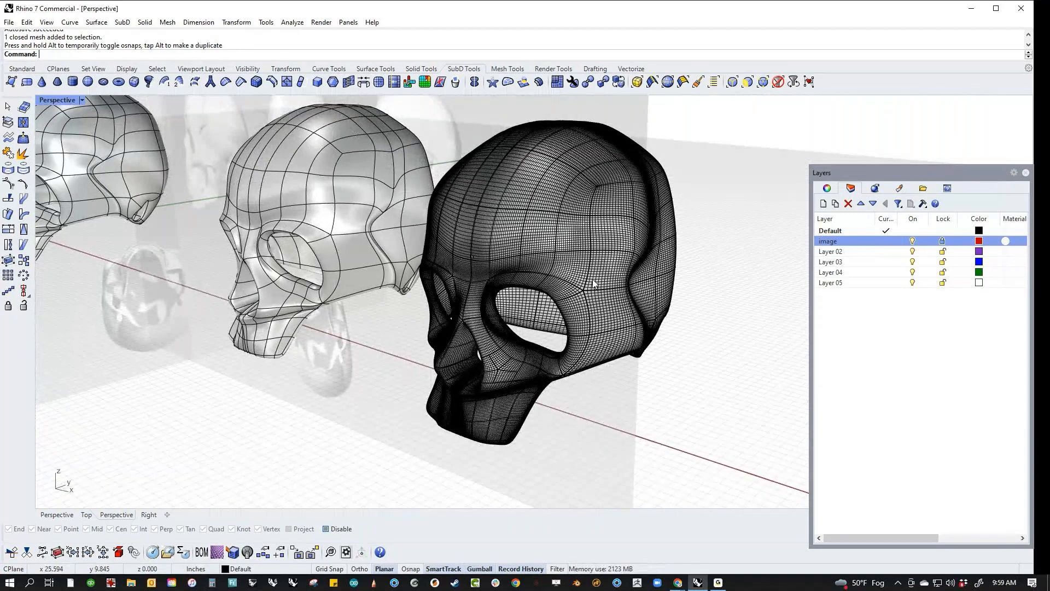
Switch the SubD skulls to flat display and run ExtractControlPolygon on the copied SubD skull.
left_click(361, 271)
key("Tab")
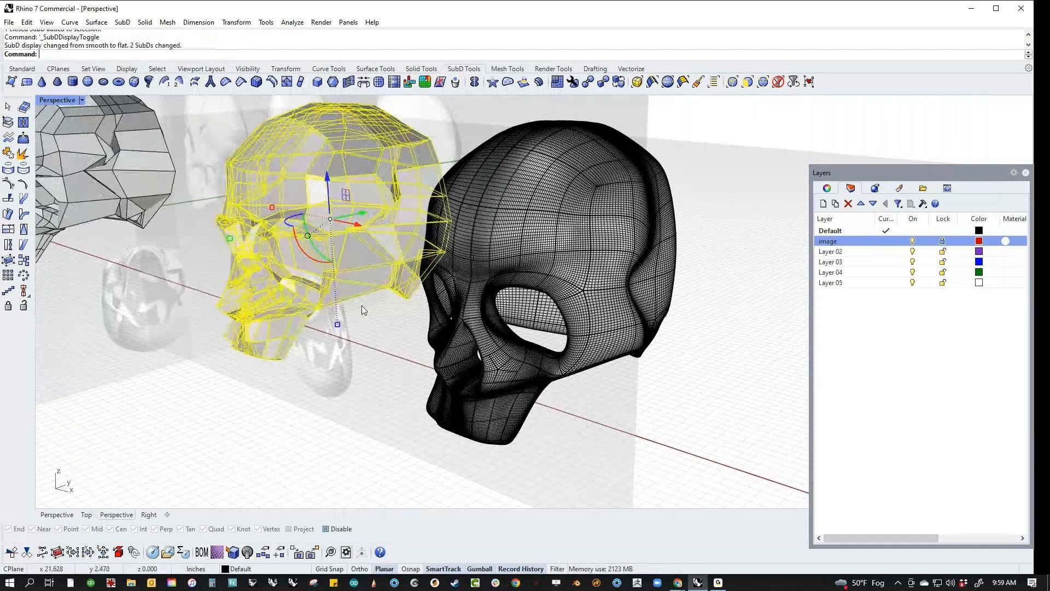
right_click_drag(364, 320, 523, 406)
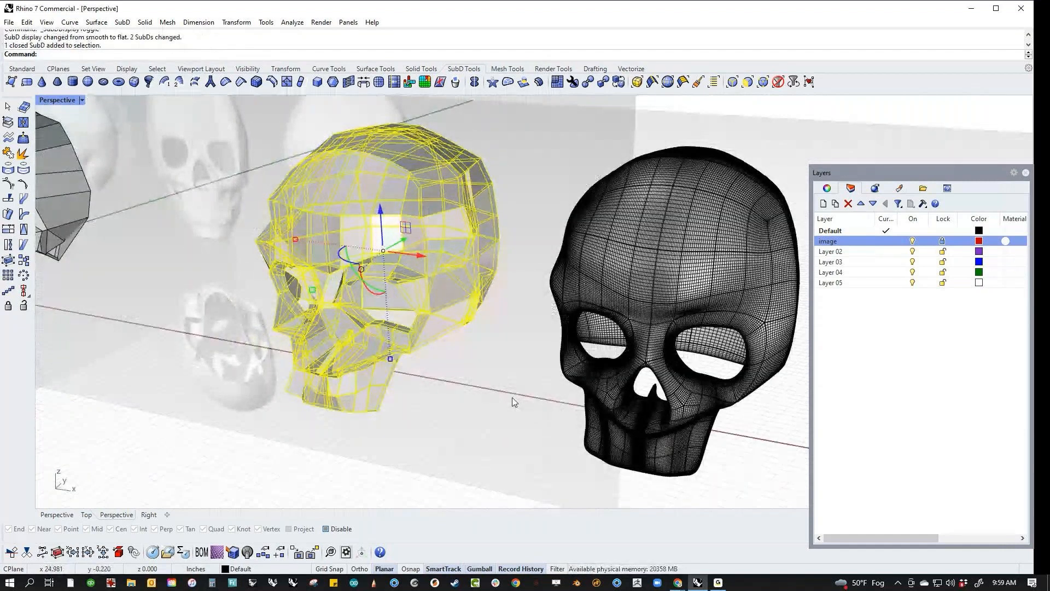
type("Extract")
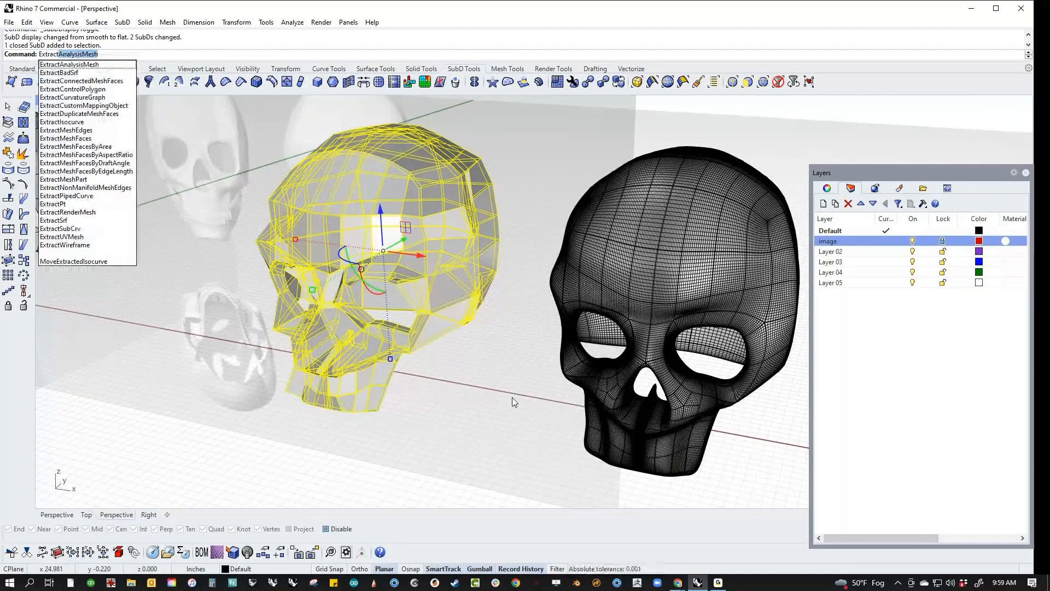
type("Connected")
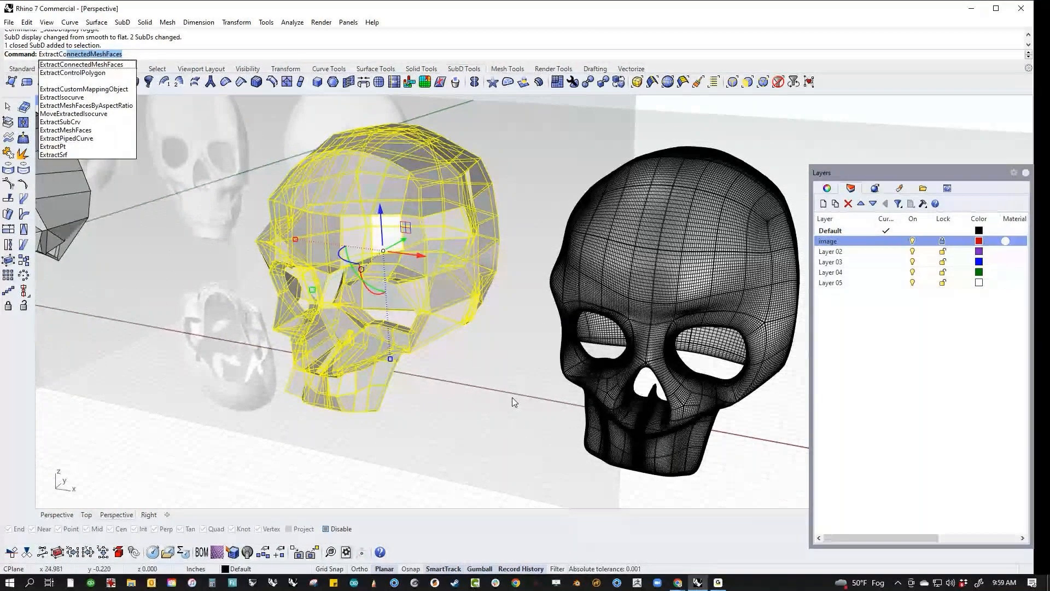
left_click(80, 74)
right_click_drag(394, 264, 412, 261)
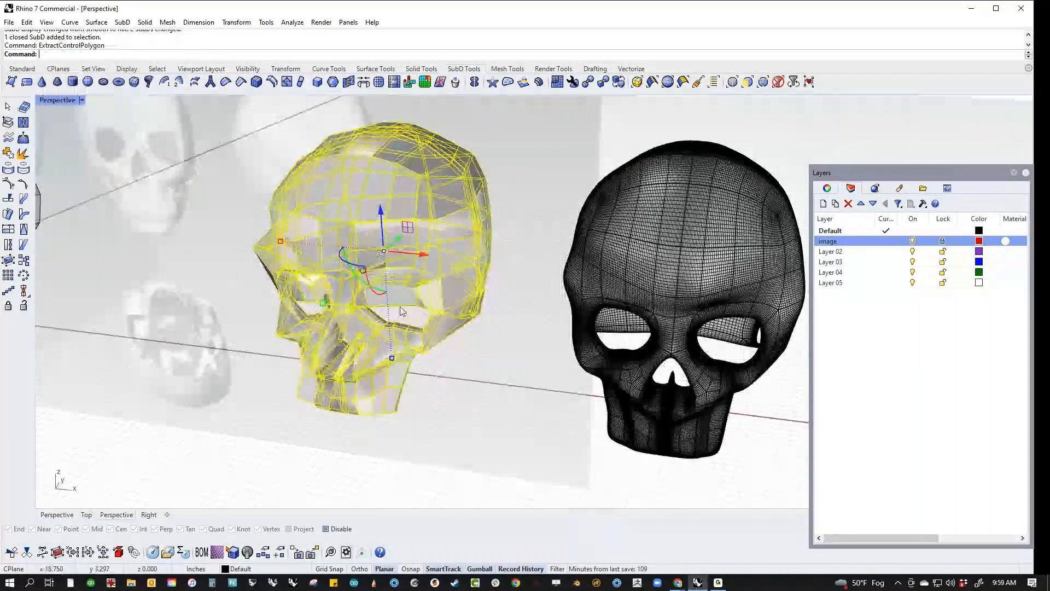
Move the extracted control polygon mesh along the negative X axis between the two SubD skulls and select it for inspection.
left_click_drag(407, 254, 190, 231)
left_click(215, 382)
right_click_drag(215, 383, 361, 401, "shift")
left_click(386, 303)
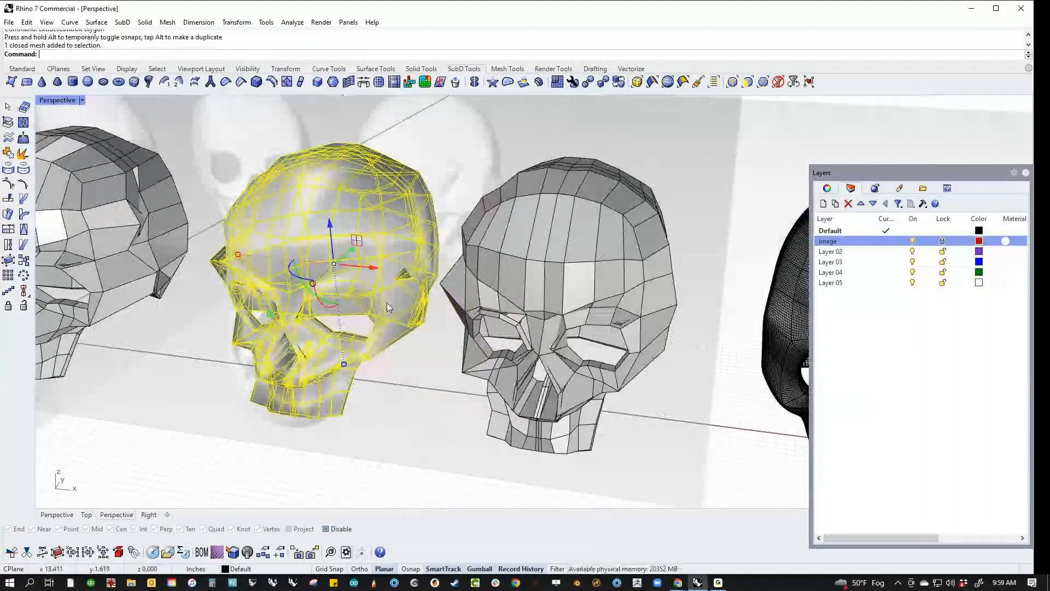
right_click_drag(199, 192, 346, 292)
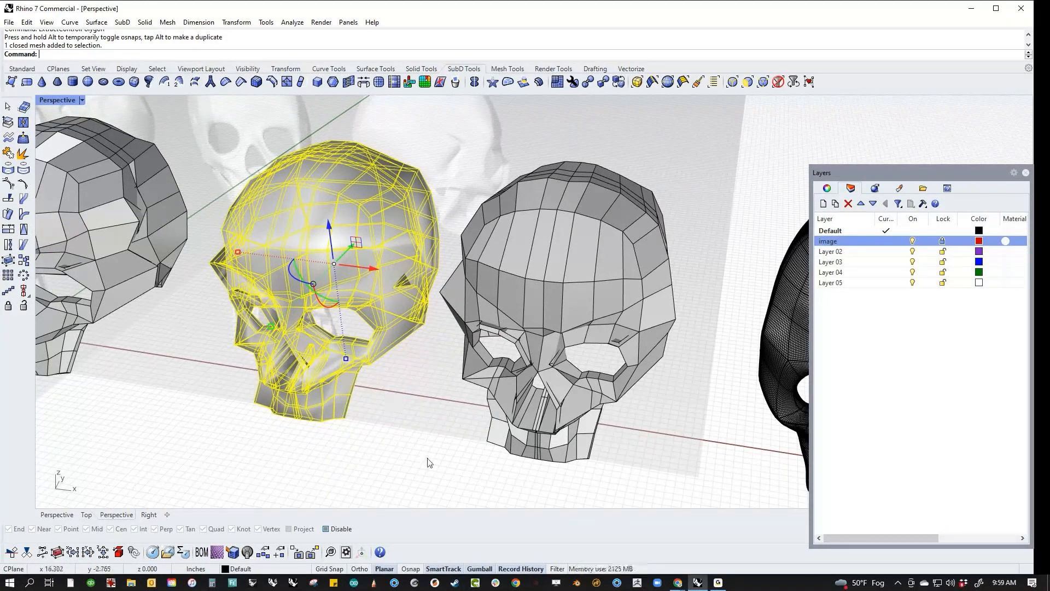
scroll(428, 460, "down", 3)
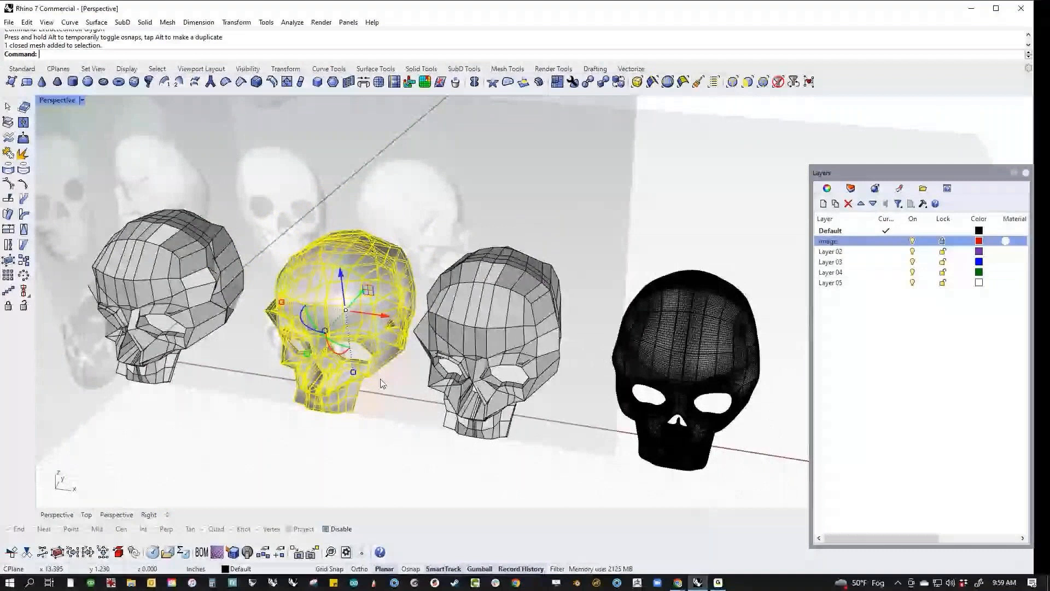
Delete the extracted control polygon mesh.
key("Delete")
scroll(526, 447, "up", 1)
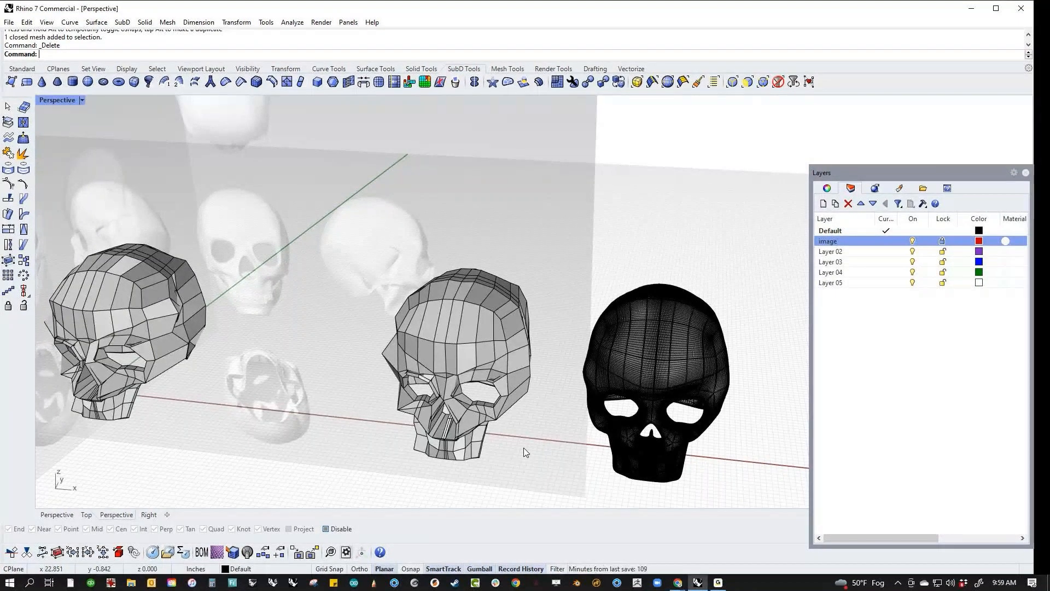
right_click_drag(523, 448, 527, 449)
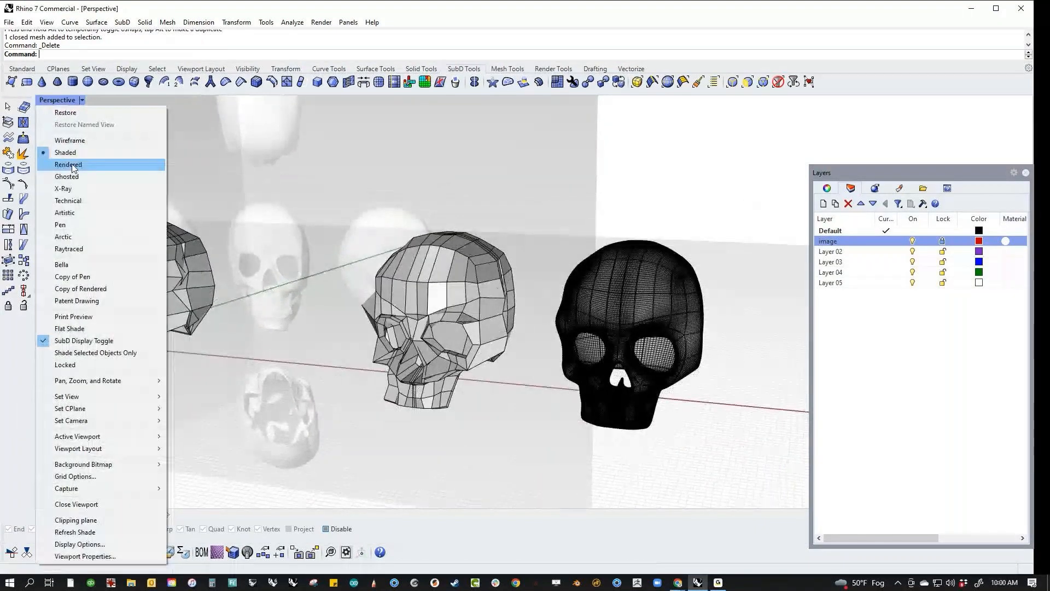
Set the perspective viewport to Rendered and compare the flat-displayed SubD skulls with the mesh skull.
left_click(68, 164)
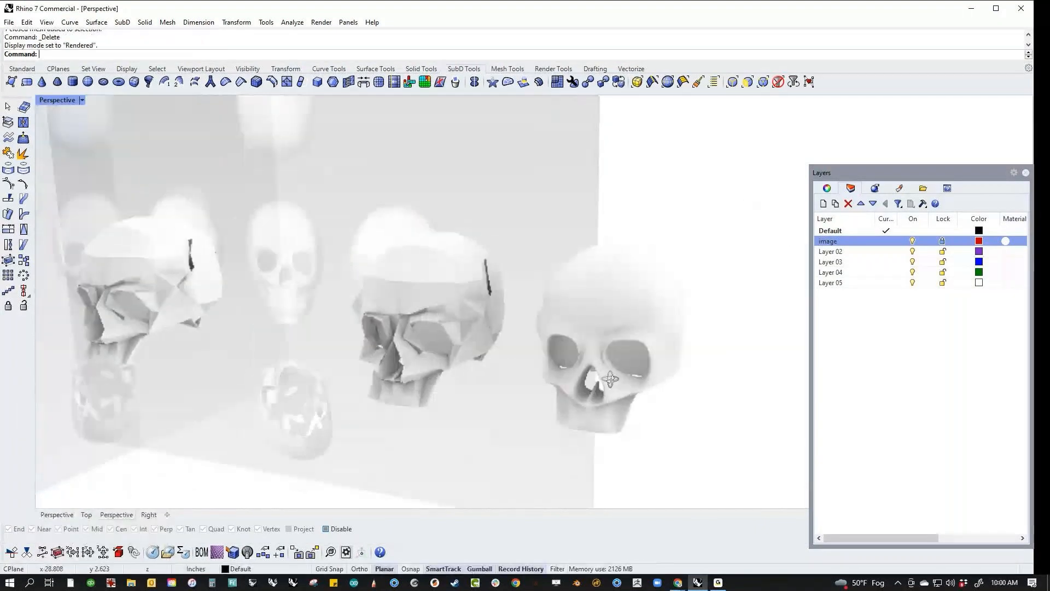
right_click_drag(600, 365, 600, 374)
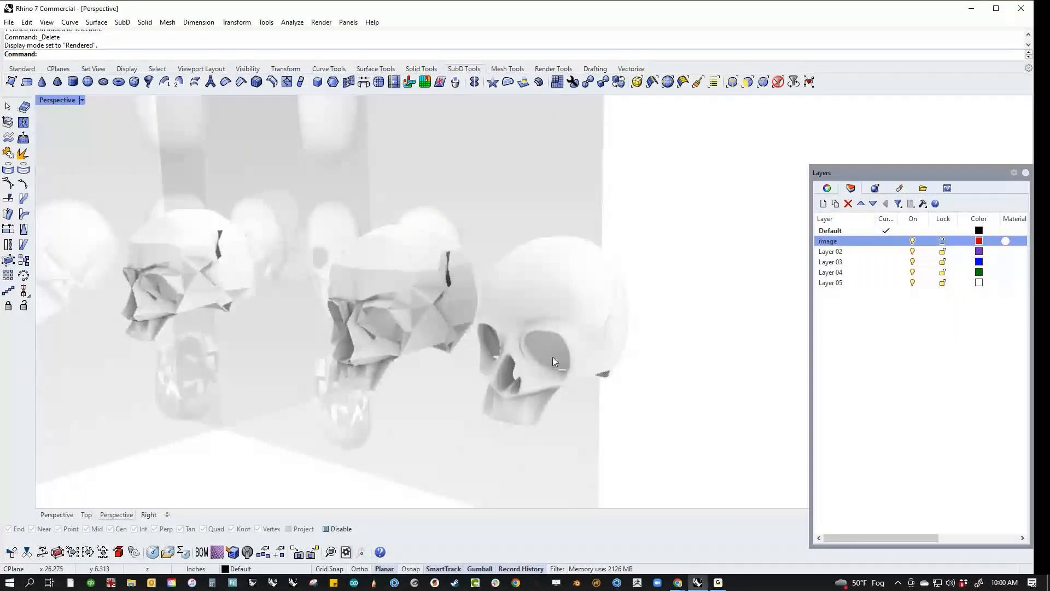
scroll(601, 374, "up", 4)
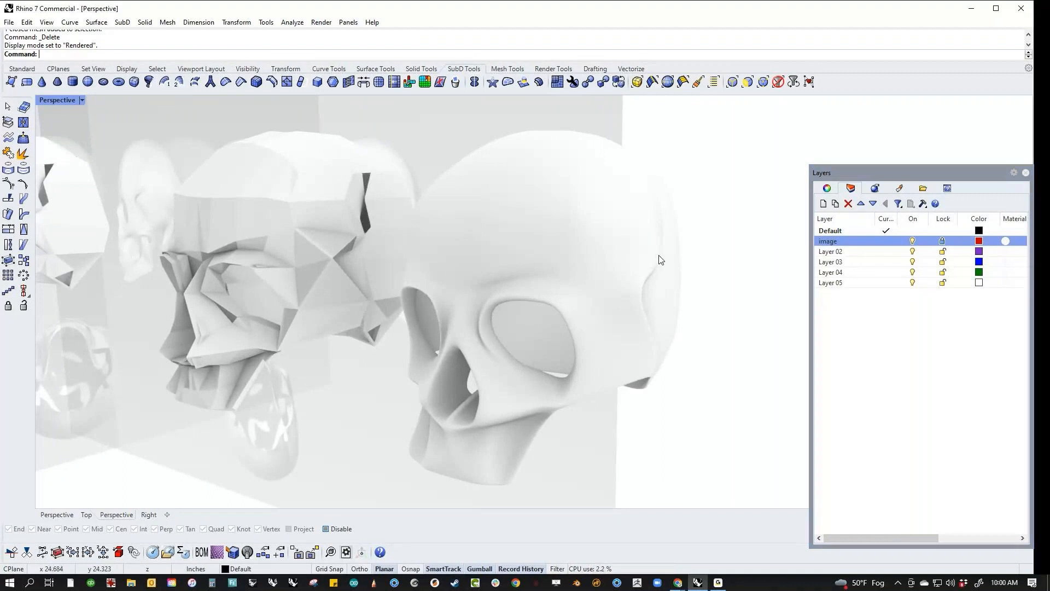
scroll(537, 267, "down", 3)
right_click_drag(537, 267, 557, 298)
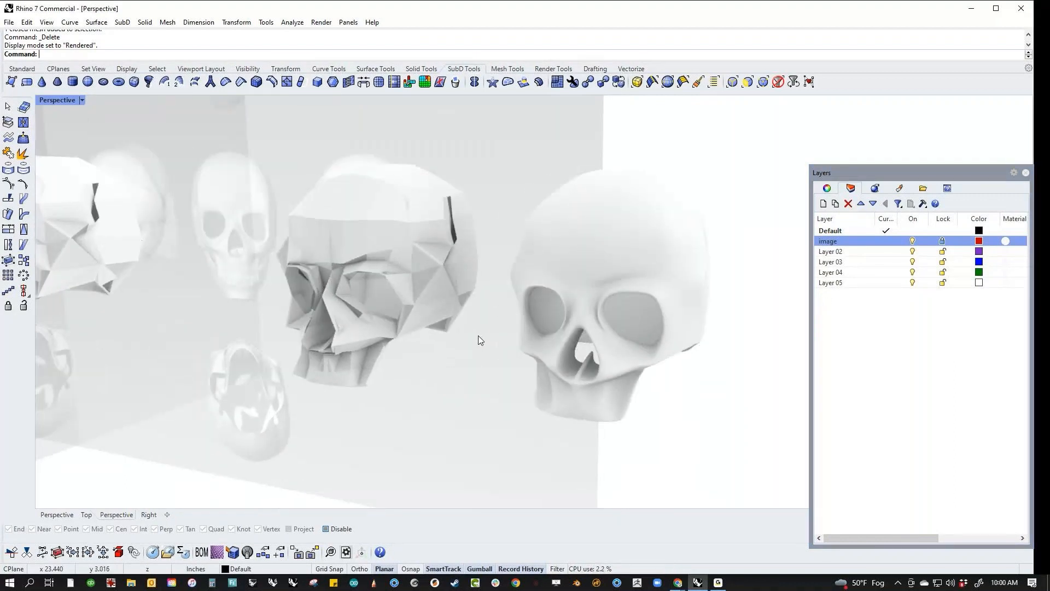
Switch the SubD skulls to smooth display and return the perspective viewport to Shaded.
key("Tab")
scroll(472, 343, "down", 3)
right_click_drag(471, 343, 506, 378)
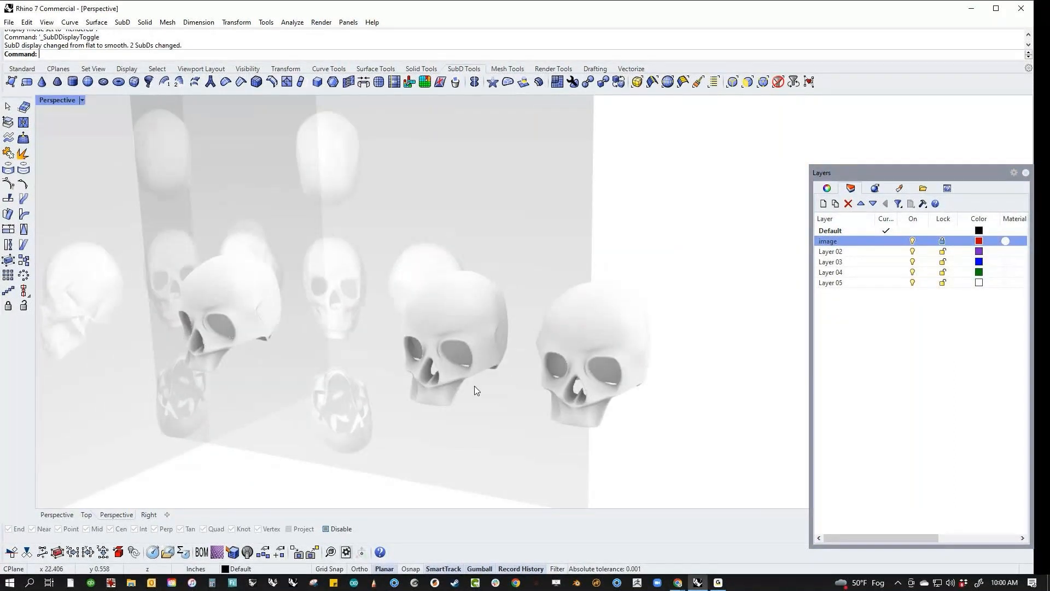
left_click(57, 100)
left_click(71, 149)
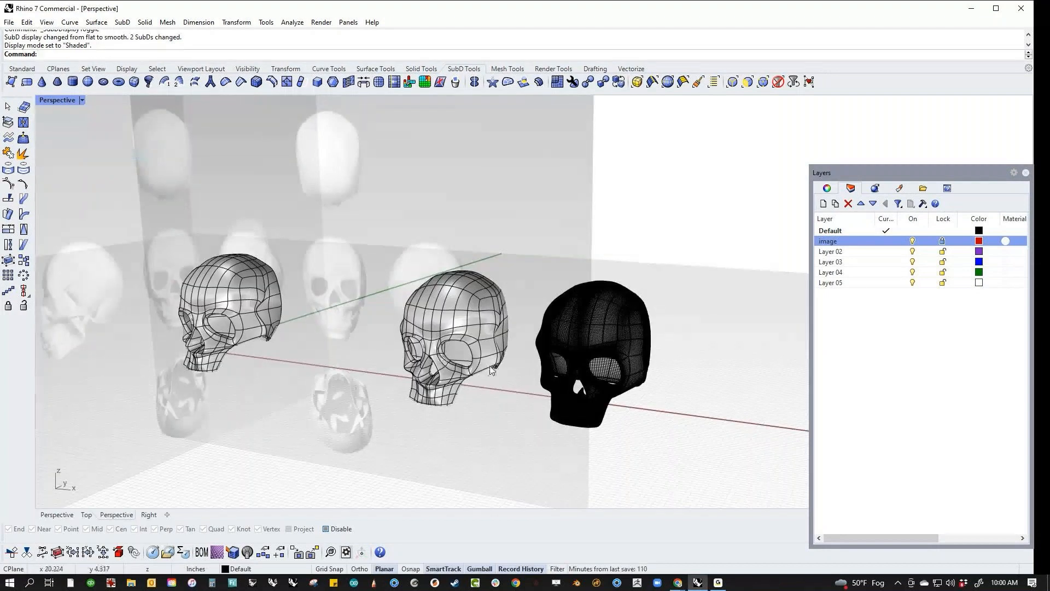
Delete the mesh skull and the copied SubD skull, keeping only the original SubD skull.
right_click_drag(516, 393, 582, 363)
left_click(582, 363)
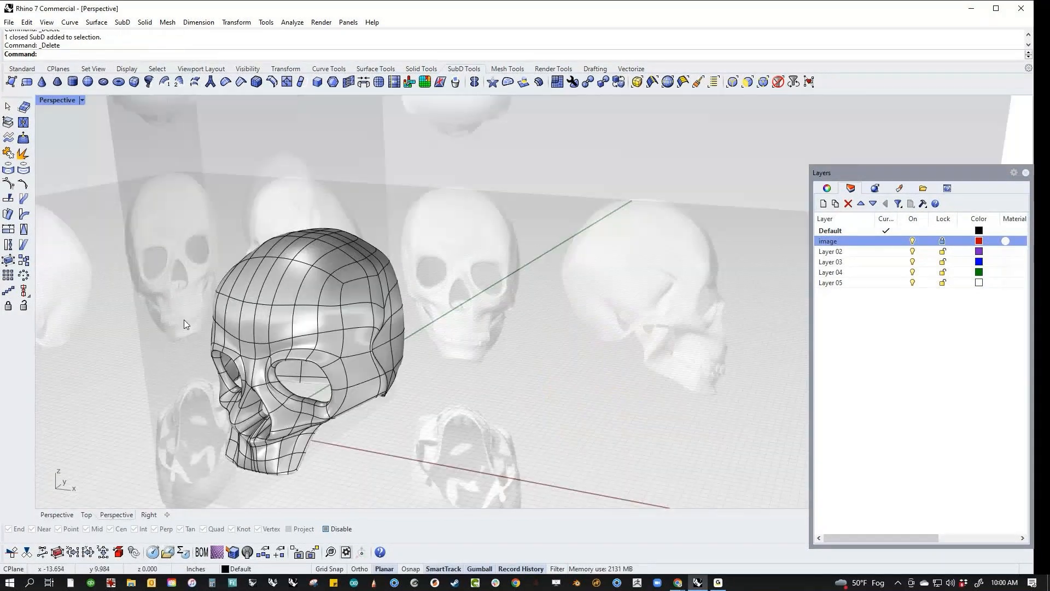
Select alternate thin rim faces along the lower back edge of the skull's cranium, starting near the corner.
right_click_drag(183, 319, 542, 339)
scroll(563, 350, "up", 7)
scroll(450, 252, "up", 3)
scroll(487, 250, "up", 3)
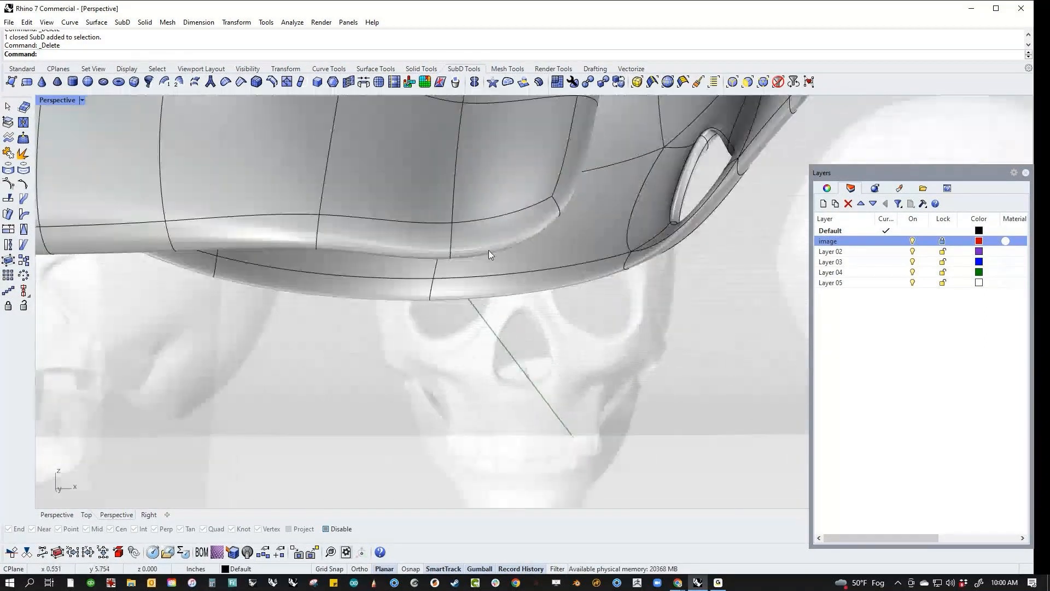
left_click(491, 241, "ctrl+shift")
left_click(455, 325)
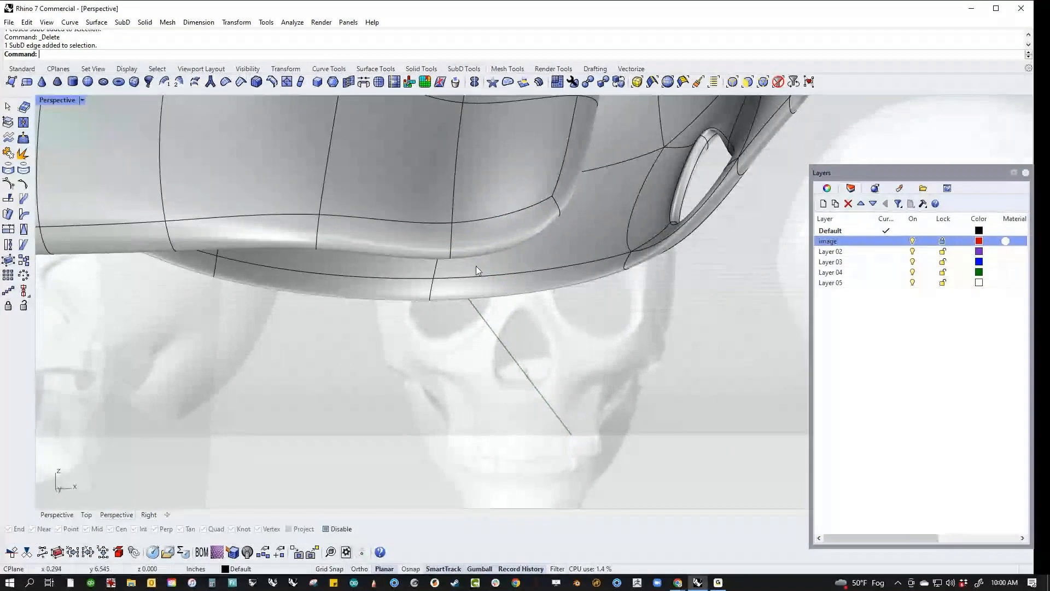
left_click(480, 235, "ctrl+shift")
left_click(262, 235, "ctrl+shift")
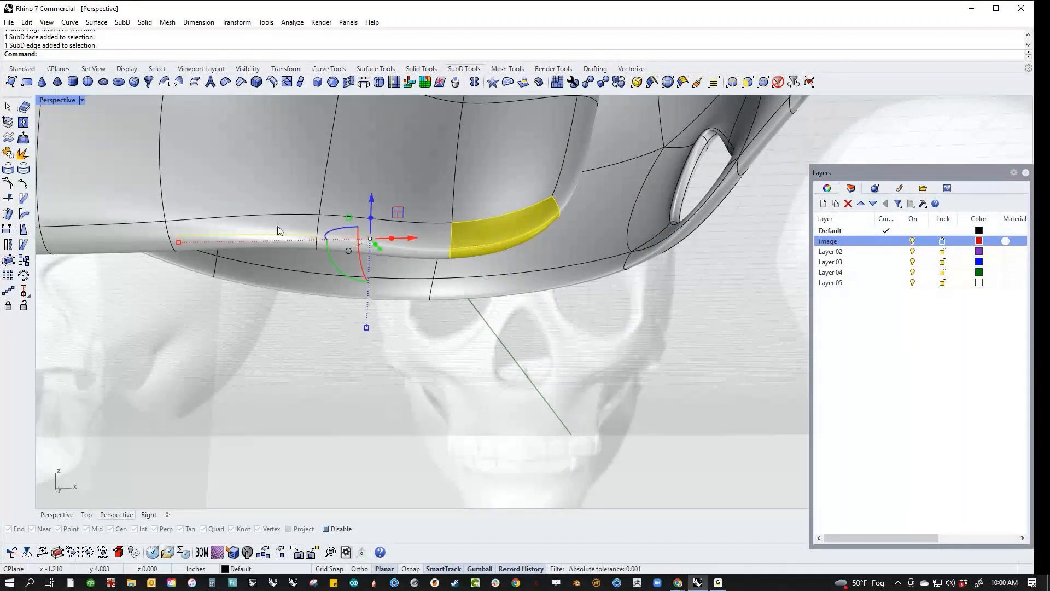
left_click(281, 236, "ctrl+shift")
Add every other rim face along the rest of the jaw's lower edge to the selection and extrude the faces down into teeth.
scroll(212, 290, "down", 3)
right_click_drag(214, 296, 391, 318, "shift")
right_click_drag(618, 335, 479, 324, "shift")
scroll(479, 323, "up", 1)
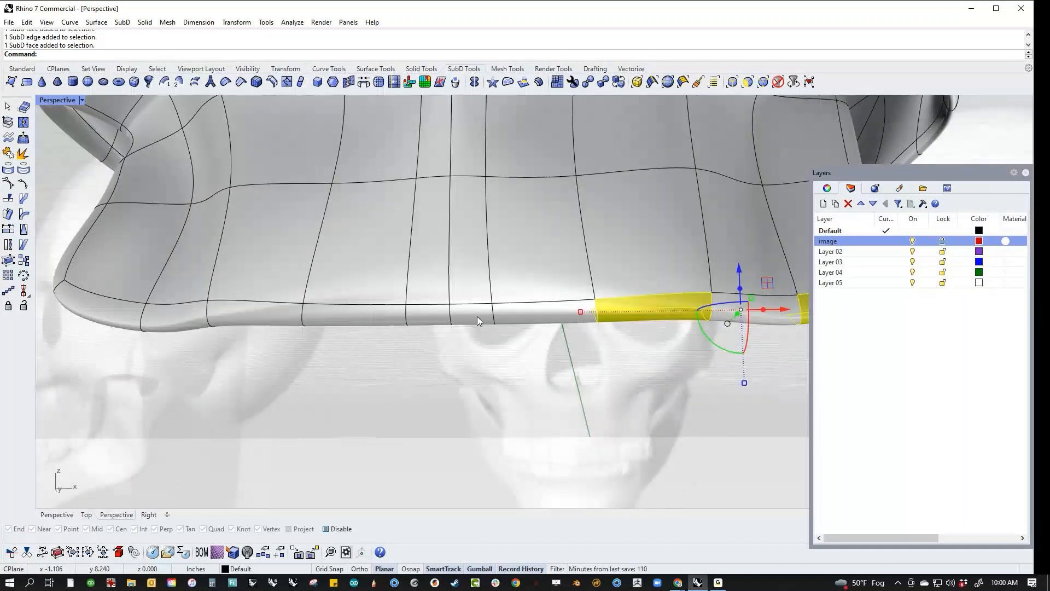
left_click(458, 317, "ctrl+shift")
left_click(427, 316, "ctrl+shift")
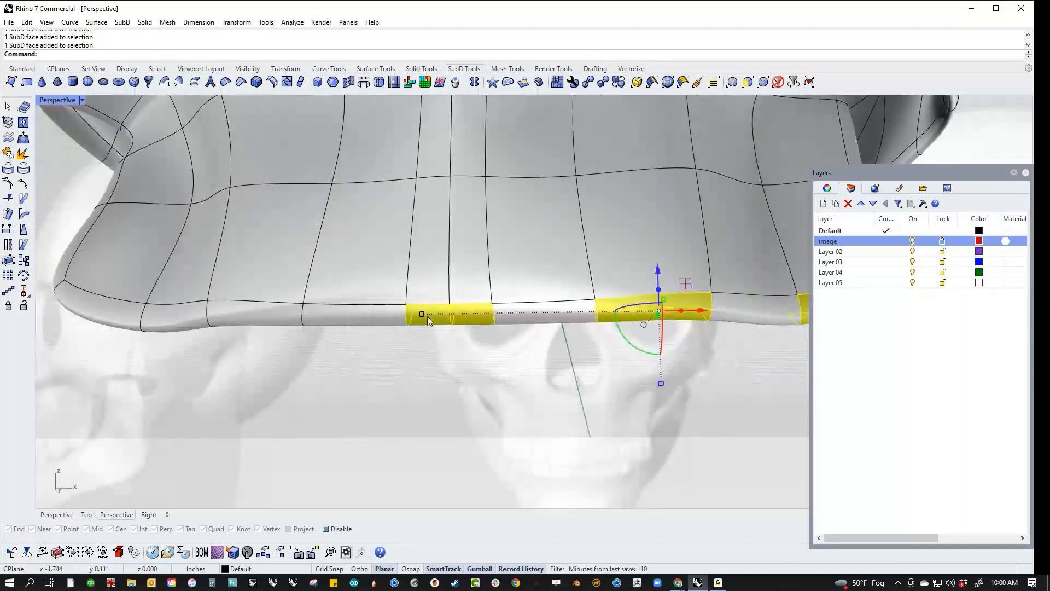
left_click(258, 317, "ctrl+shift")
left_click(231, 310, "ctrl+shift")
left_click(90, 305, "ctrl+shift")
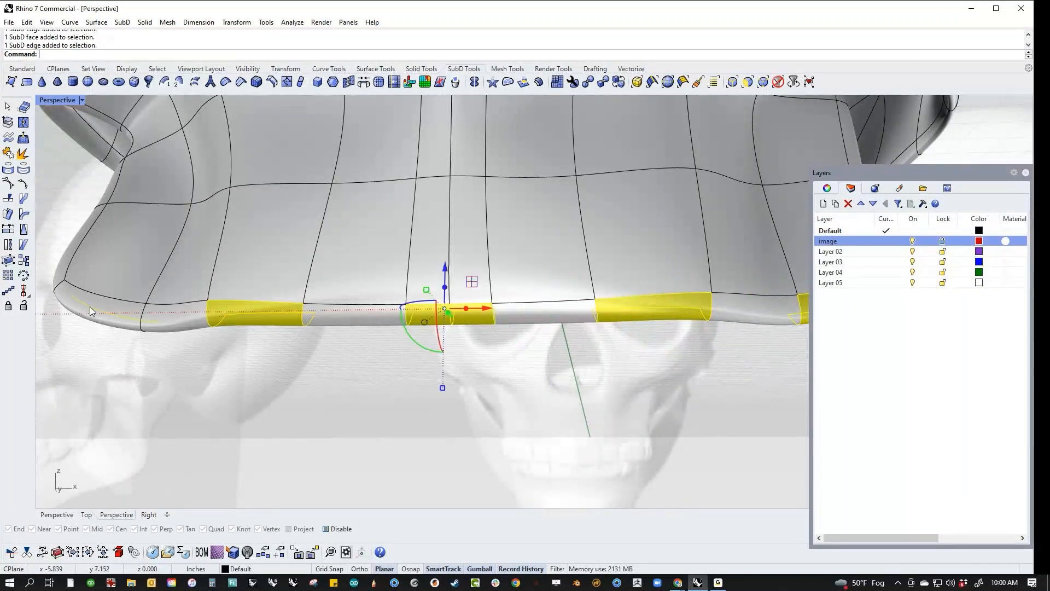
right_click_drag(120, 310, 339, 295)
left_click_drag(333, 244, 339, 324)
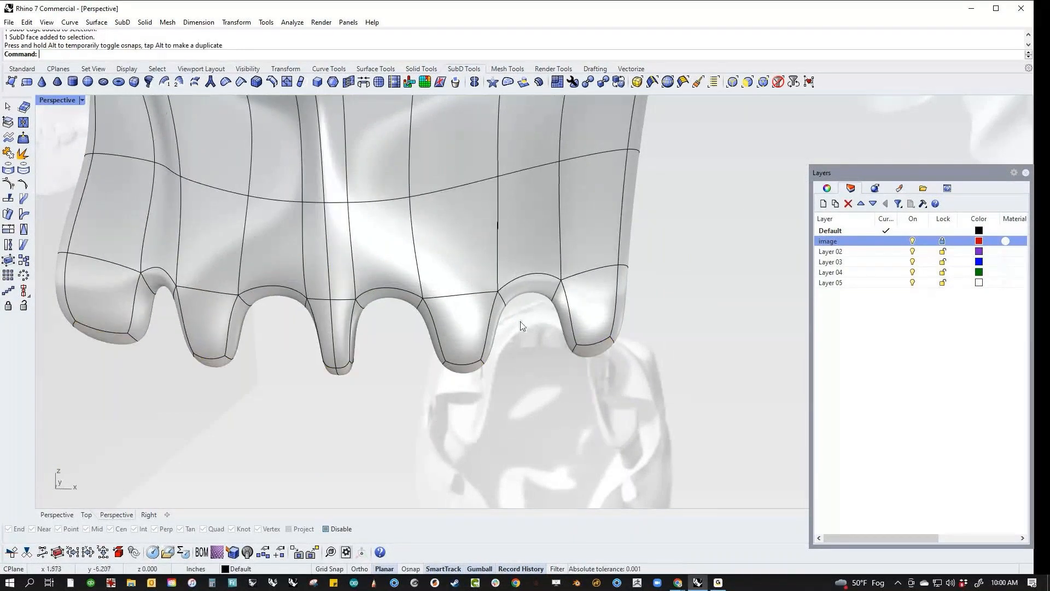
Extrude the rim faces in the gaps between the new teeth downward to fill the row with teeth.
left_click(527, 294, "ctrl+shift")
left_click(385, 297, "ctrl+shift")
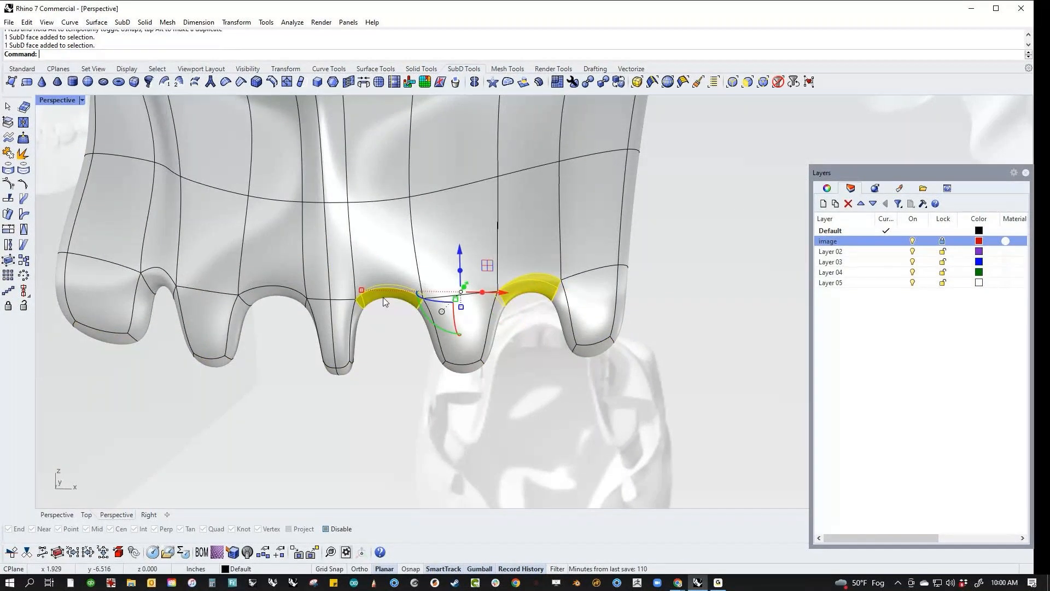
left_click(273, 295, "ctrl+shift")
left_click(155, 280, "ctrl+shift")
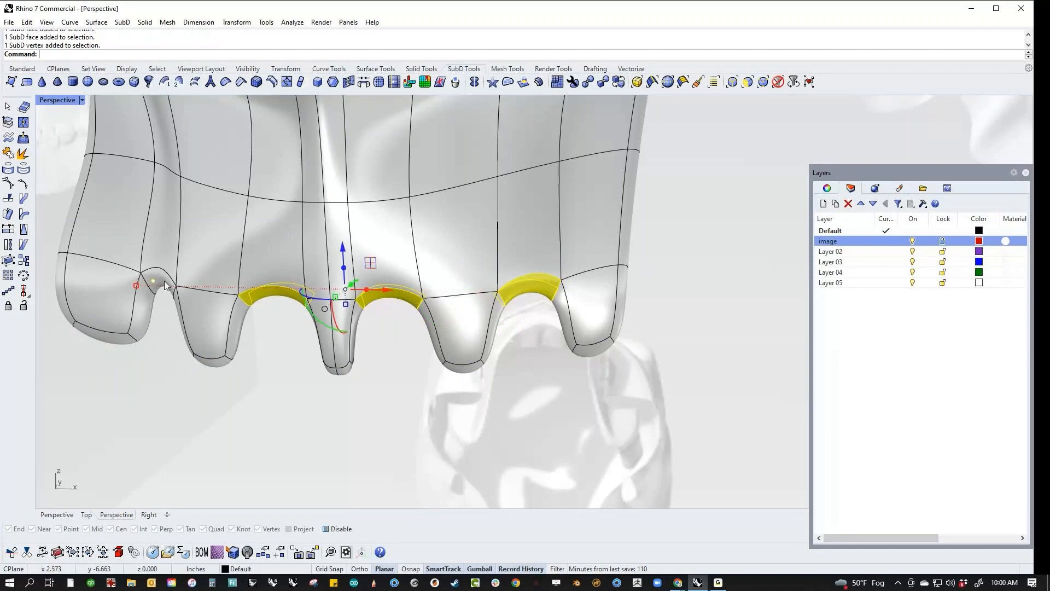
left_click(165, 285, "ctrl+shift")
left_click_drag(342, 276, 345, 372)
left_click(413, 420)
scroll(376, 336, "down", 5)
right_click_drag(377, 336, 350, 346)
scroll(282, 308, "up", 3)
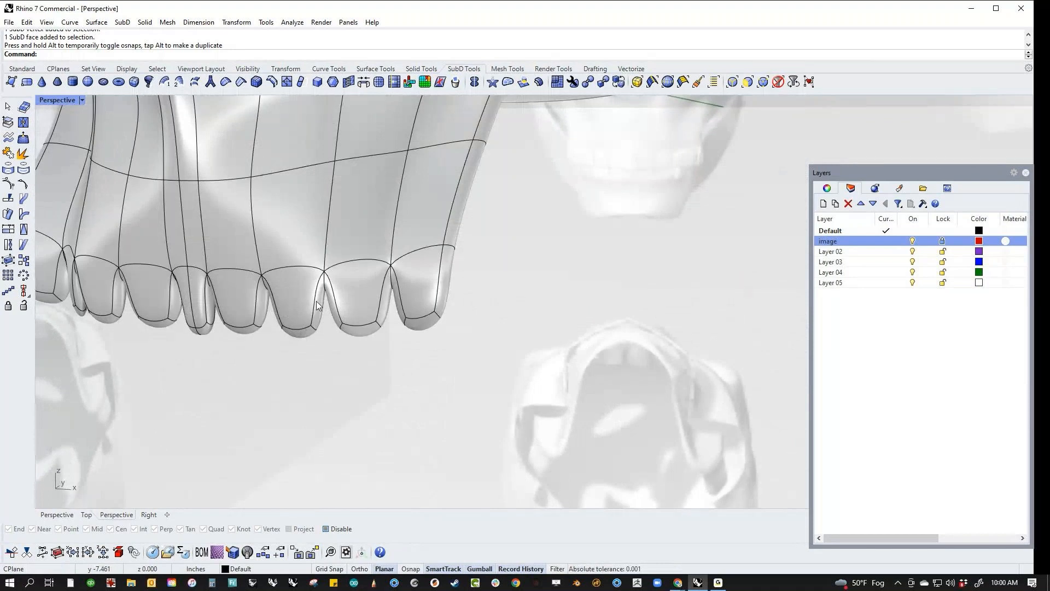
Shift the whole row of upper teeth backward along Y, and do the same with the edge loop just above it.
scroll(318, 306, "down", 5)
right_click_drag(328, 305, 279, 306)
scroll(386, 353, "down", 3)
scroll(275, 305, "up", 6)
left_click_drag(195, 271, 343, 351, "ctrl+shift")
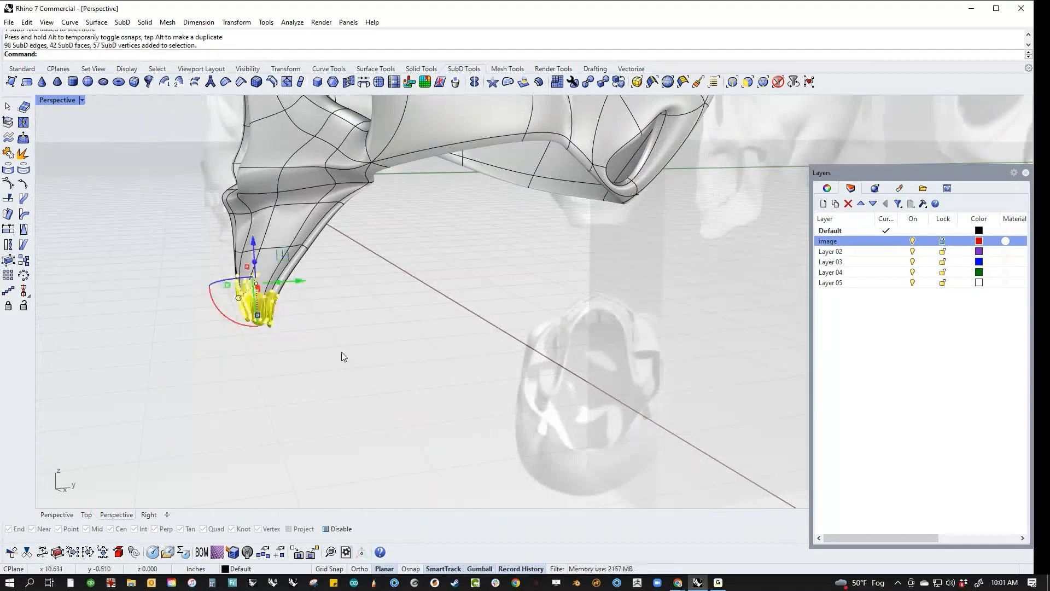
mouse_move(298, 281)
left_mouse_down()
mouse_move(336, 278)
mouse_move(290, 293)
left_mouse_up()
left_click(351, 284)
double_click(280, 248, "ctrl+shift")
mouse_move(316, 239)
left_mouse_down()
mouse_move(362, 237)
mouse_move(329, 239)
left_mouse_up()
left_click(391, 339)
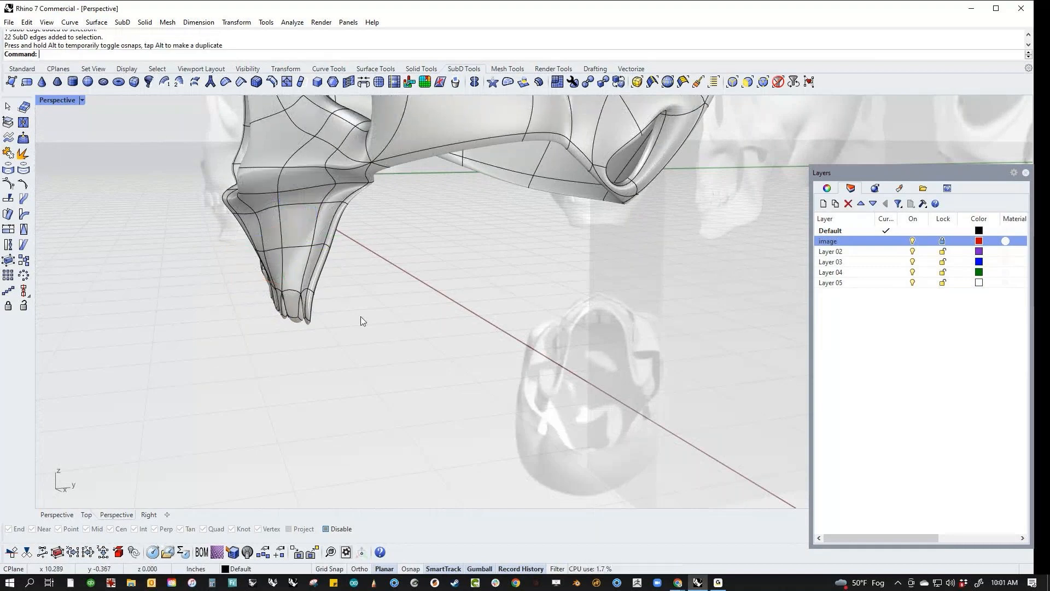
Check the skull in the Front view, switch to the Right view and select the whole skull.
scroll(361, 318, "down", 6)
right_click_drag(368, 309, 424, 368)
key("ctrl+F2")
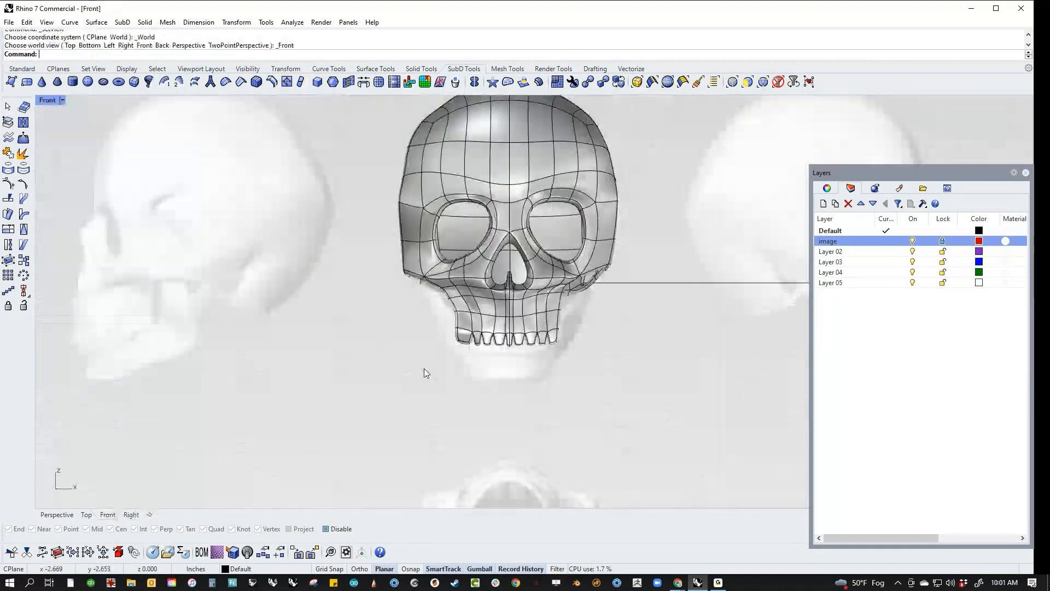
key("ctrl+F3")
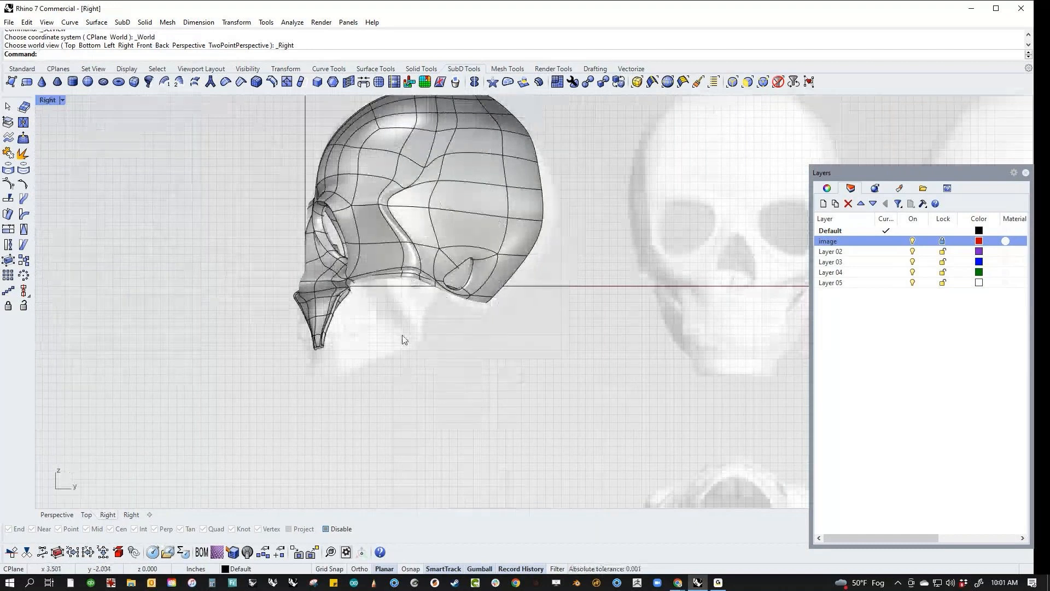
scroll(403, 339, "up", 3)
left_click_drag(464, 380, 342, 269)
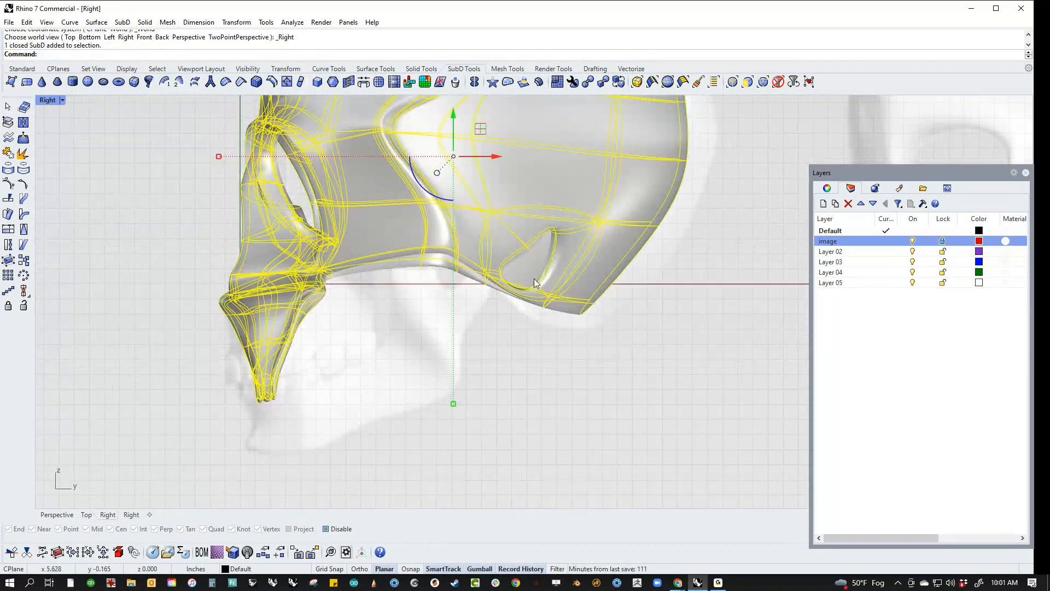
Save the model to the Desktop under the file name "subd demo skull" and clear the selection.
left_click(8, 22)
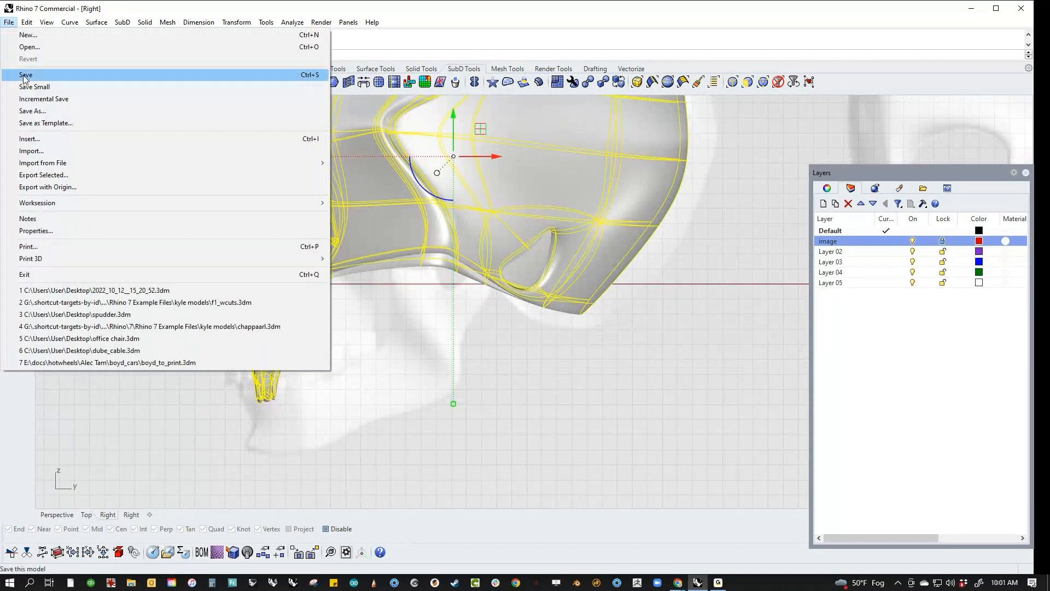
left_click(35, 111)
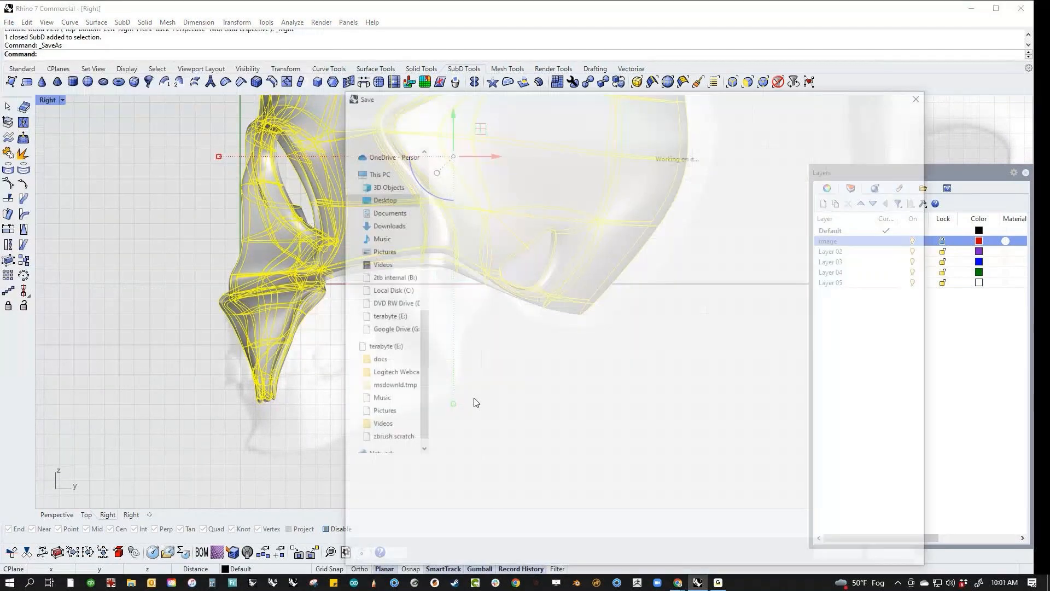
type("subd de")
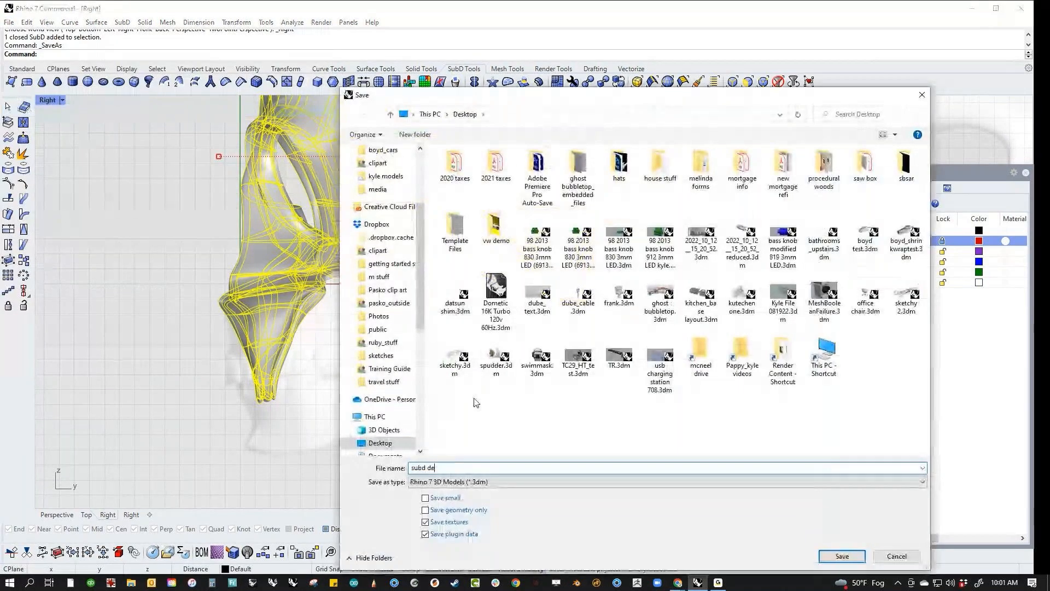
type("mo skull")
key("Return")
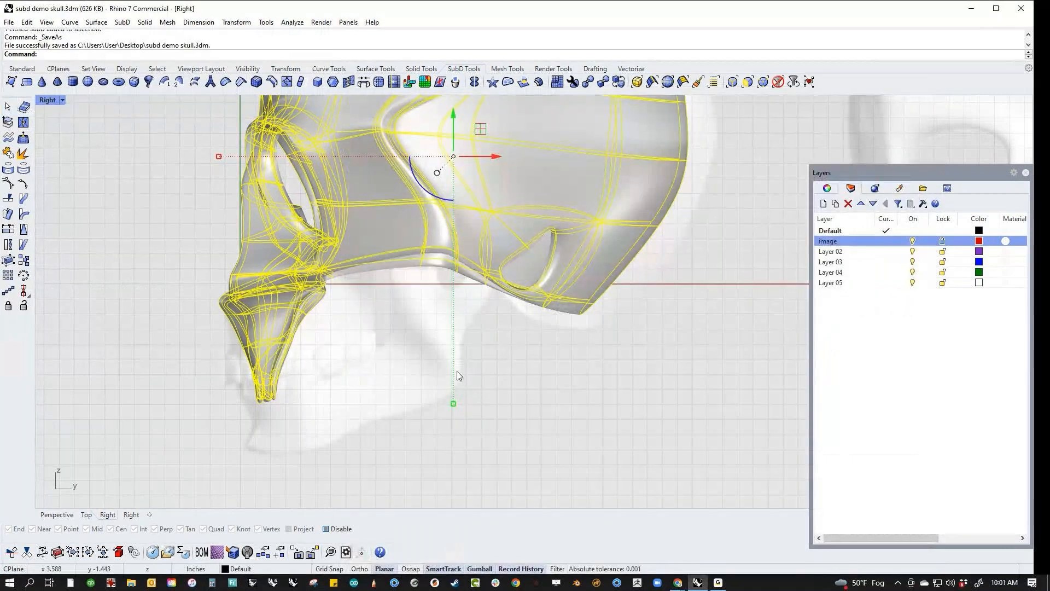
right_click_drag(525, 383, 472, 407)
scroll(520, 391, "down", 4)
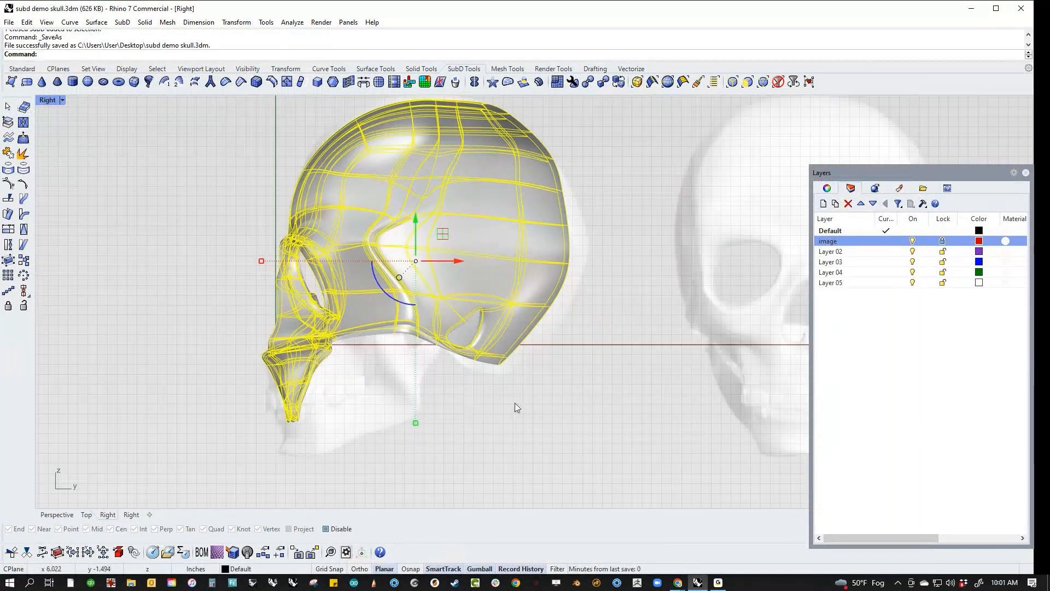
left_click(514, 402)
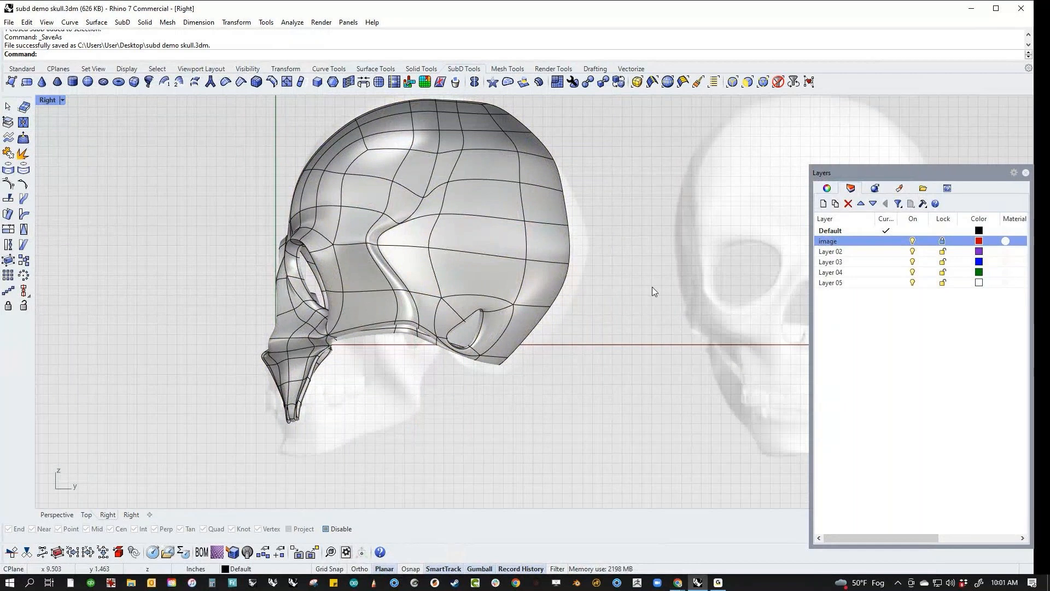
Move the SubD skull to Layer 02 and turn that layer off.
left_click(837, 251)
left_click_drag(668, 253, 492, 305)
right_click(835, 253)
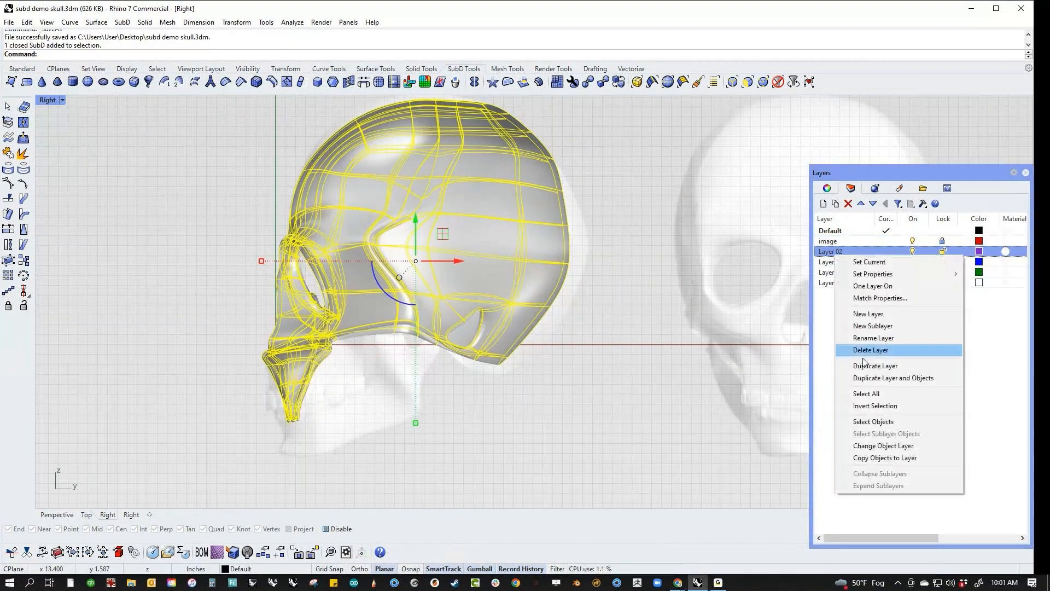
left_click(867, 445)
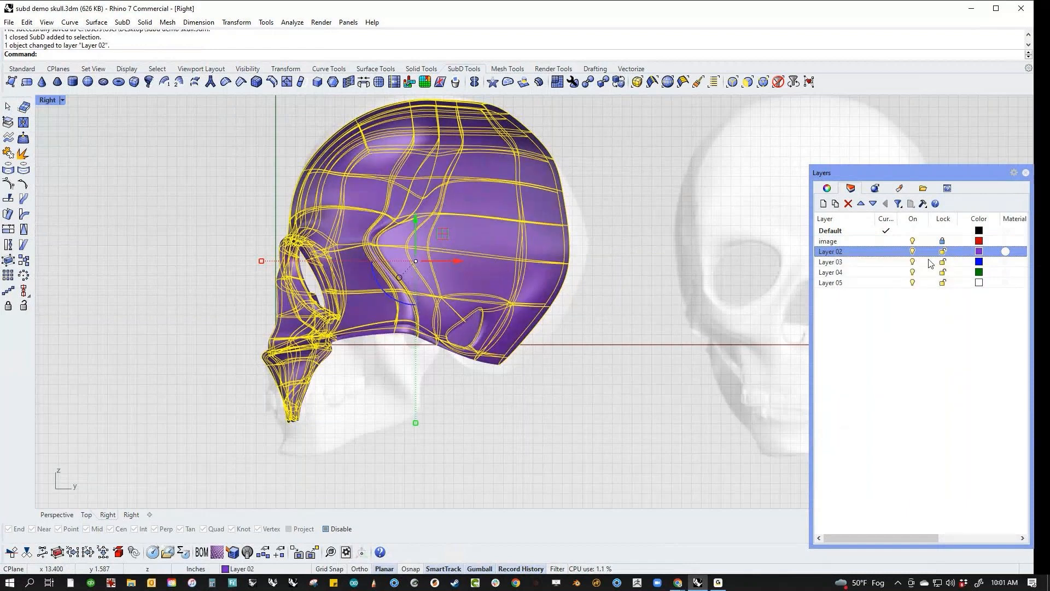
left_click(912, 252)
Draw a single four-sided SubD face over the side of the lower jaw in the reference image.
scroll(437, 400, "up", 2)
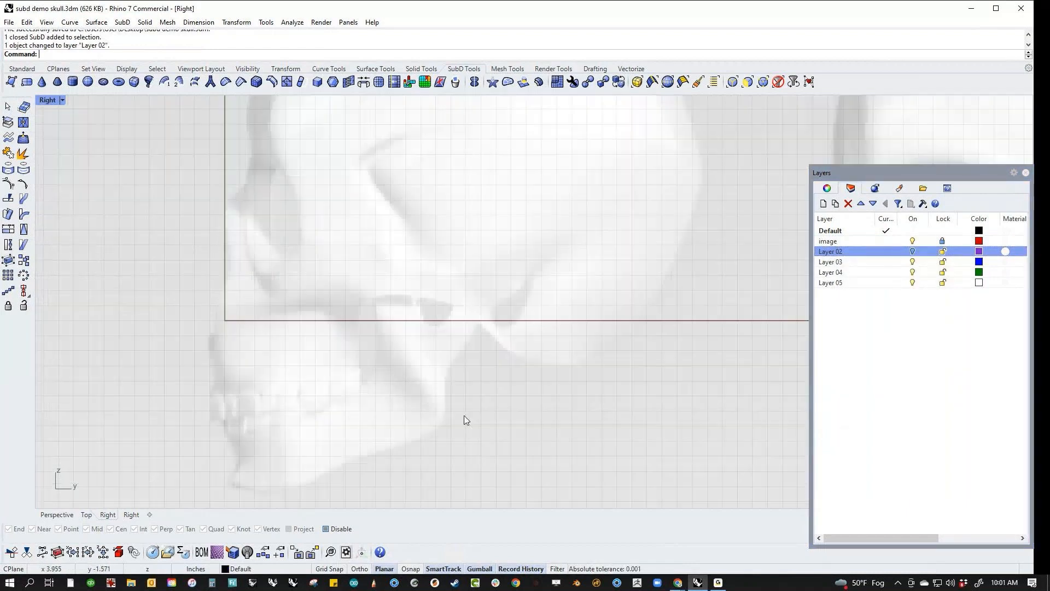
right_click_drag(466, 410, 457, 374)
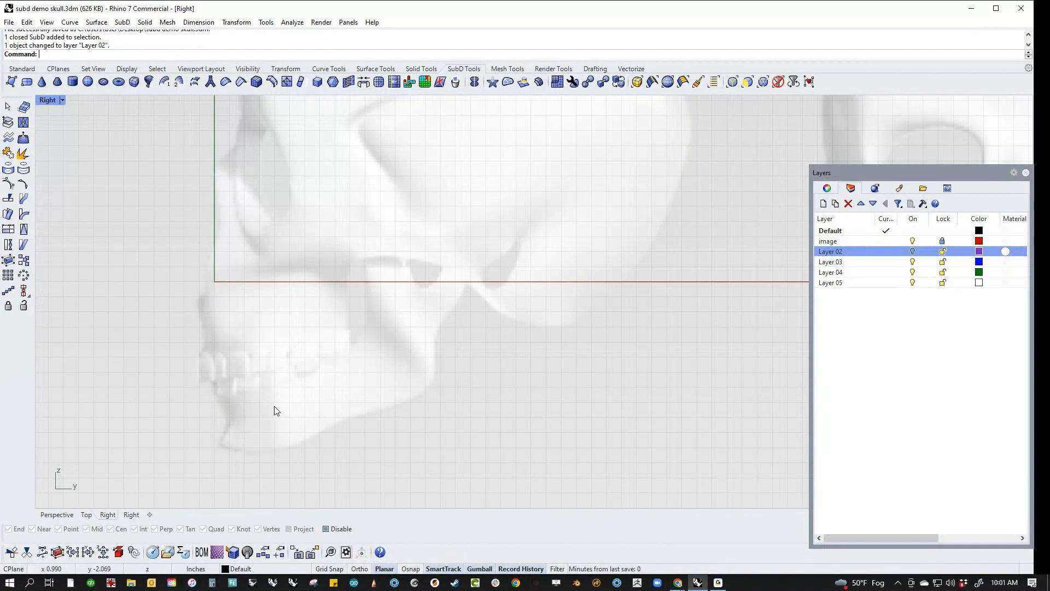
left_click(28, 83)
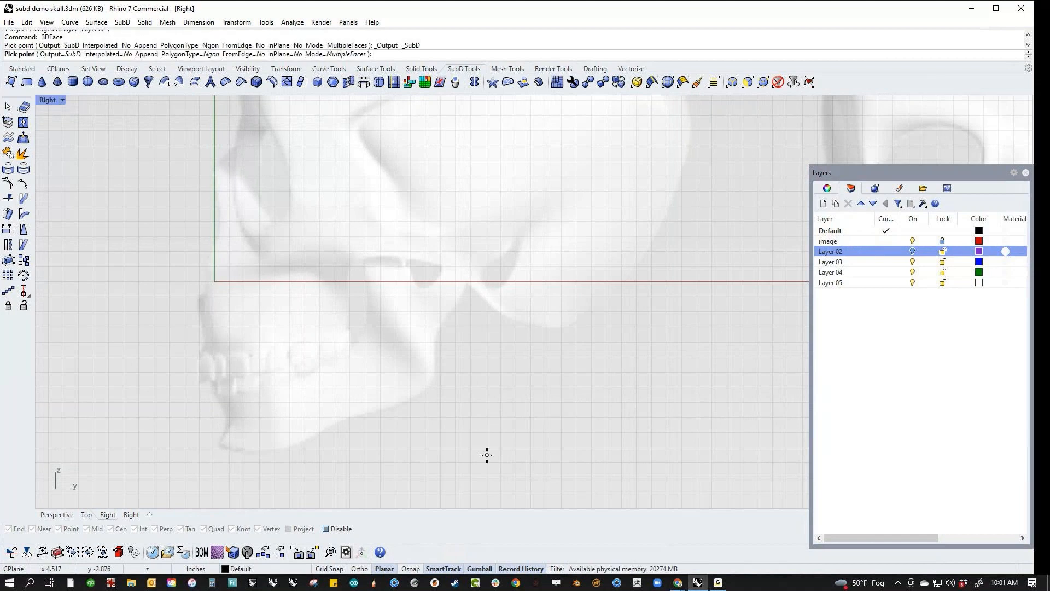
left_click(363, 339)
left_click(406, 399)
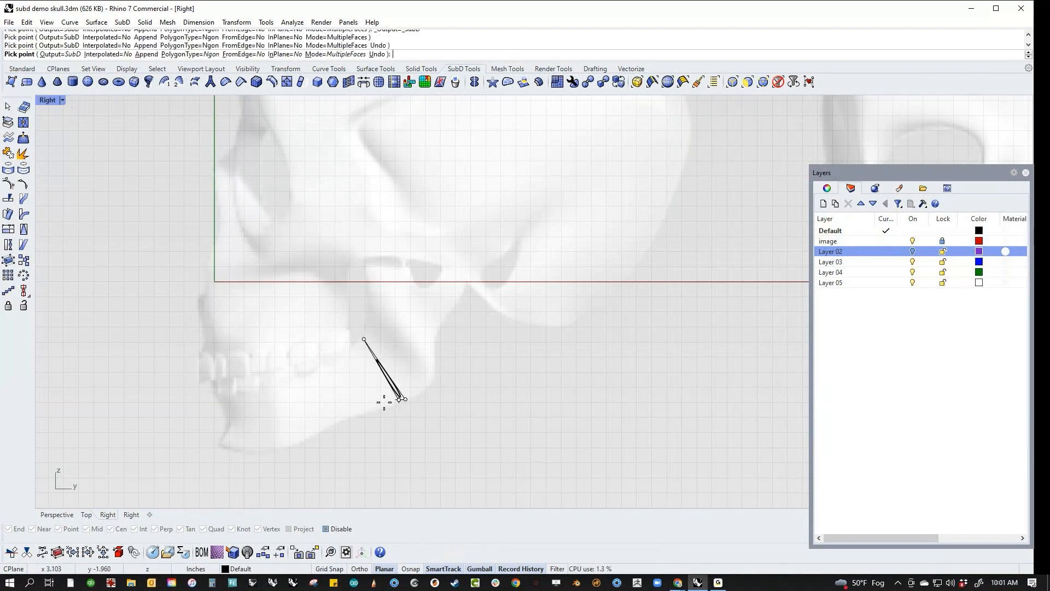
left_click(332, 425)
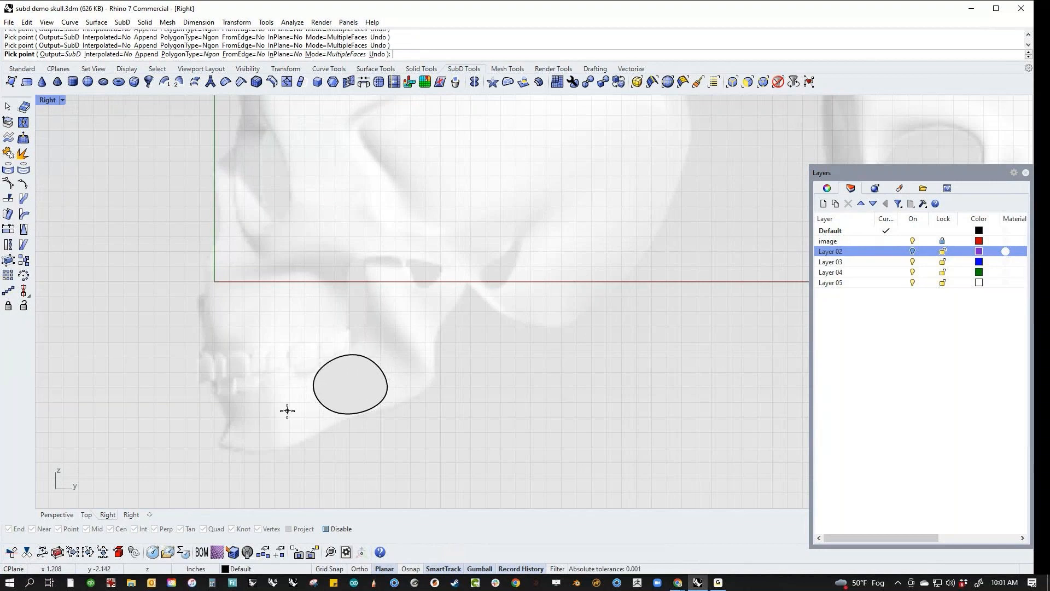
key("Return")
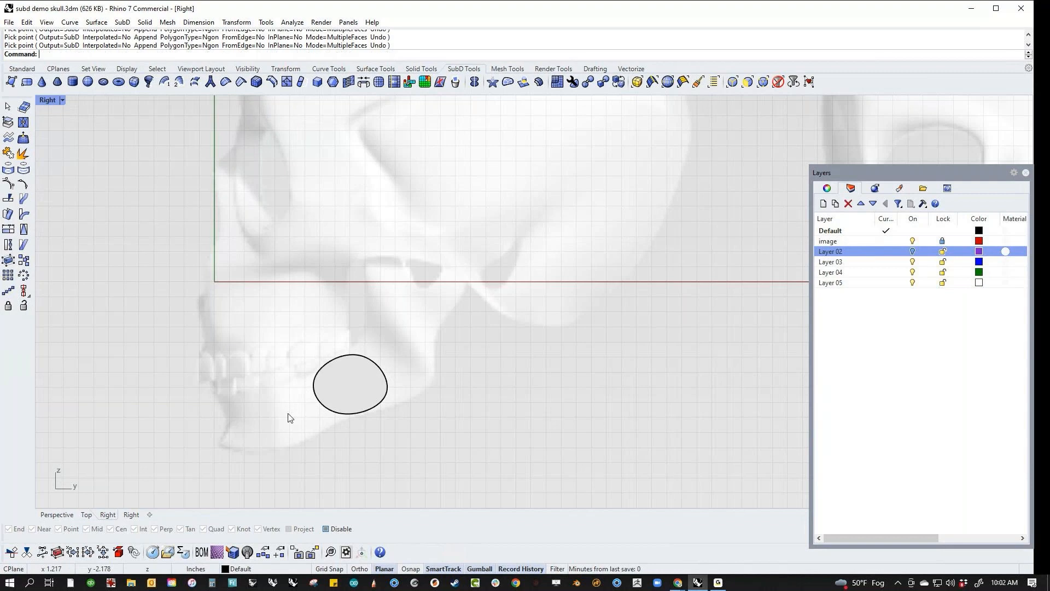
Set the SubD display to flat and the Right viewport to Wireframe.
key("Tab")
middle_click(305, 424)
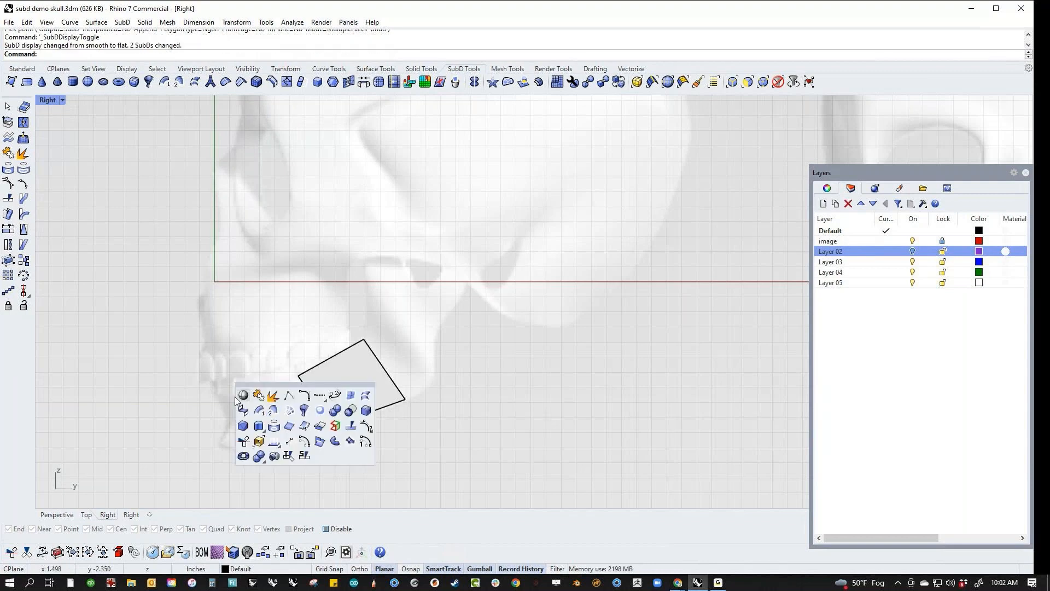
left_click(243, 394)
scroll(366, 388, "up", 4)
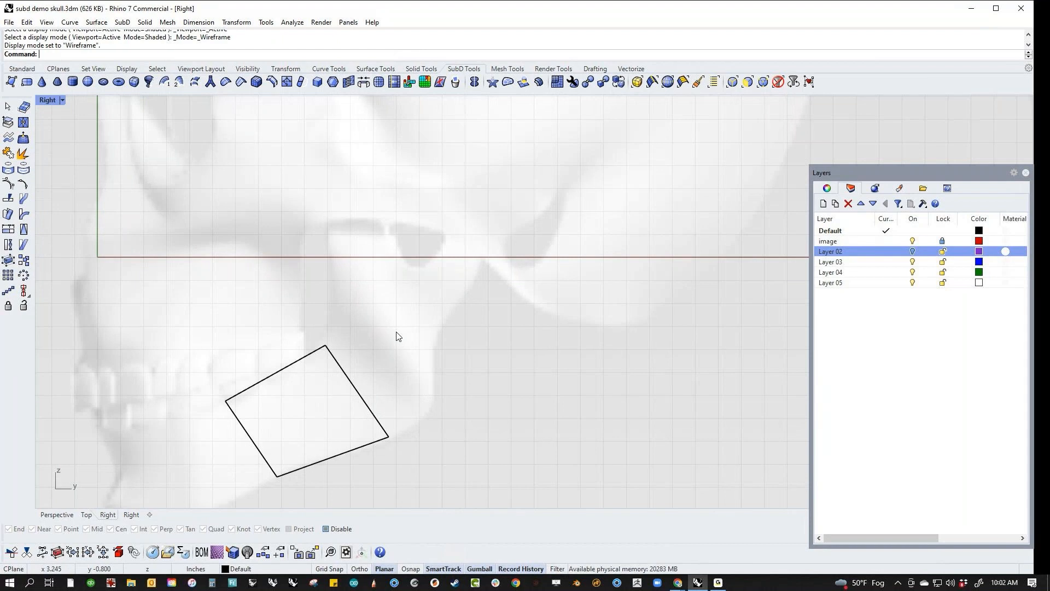
Extrude the jaw face's rear edge toward the jaw angle and move the new upper vertex up and forward.
left_click(356, 391, "ctrl+shift")
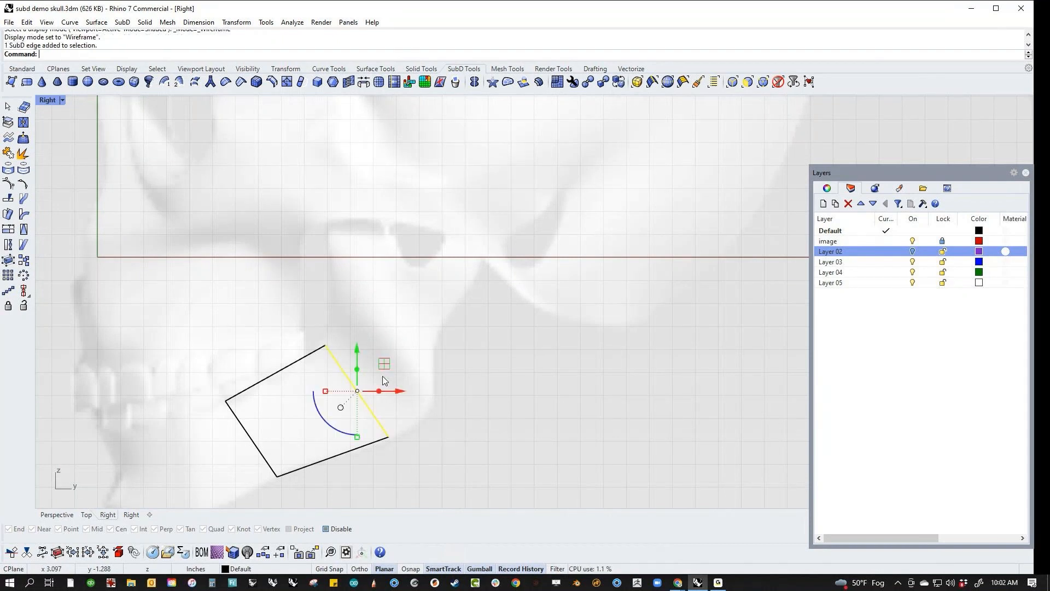
left_click_drag(357, 391, 384, 379, "ctrl")
left_click(410, 314)
left_click(352, 331, "ctrl+shift")
left_click_drag(350, 332, 327, 316)
left_click(424, 326)
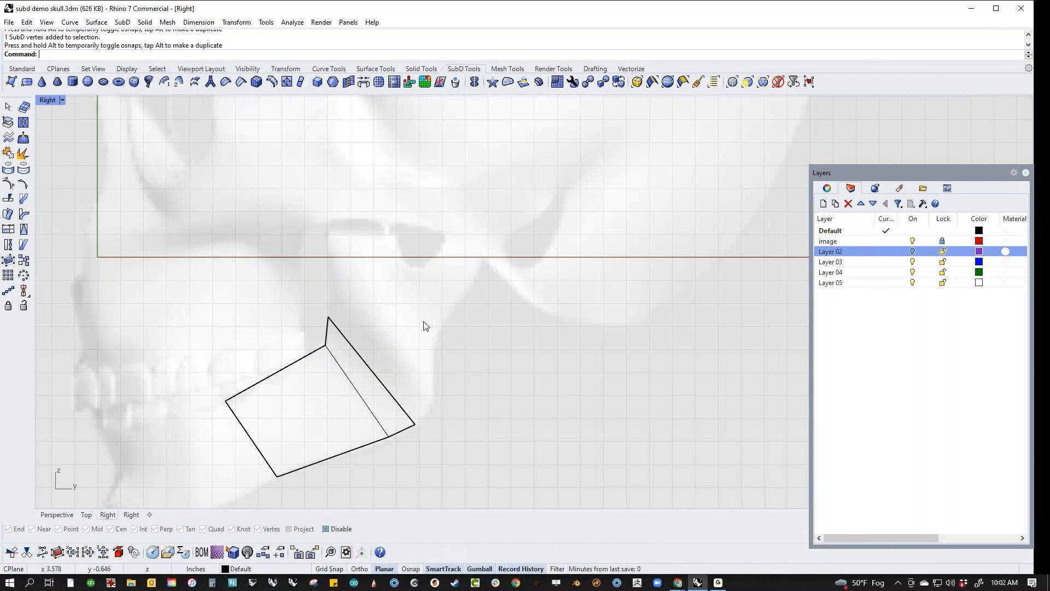
Extrude the rear edge again up toward the back of the jaw and fit the previous edge's end vertices to the reference outline.
left_click(359, 354, "ctrl+shift")
left_click_drag(372, 371, 385, 330, "ctrl")
left_click(440, 425)
left_click_drag(409, 444, 416, 421, "ctrl+shift")
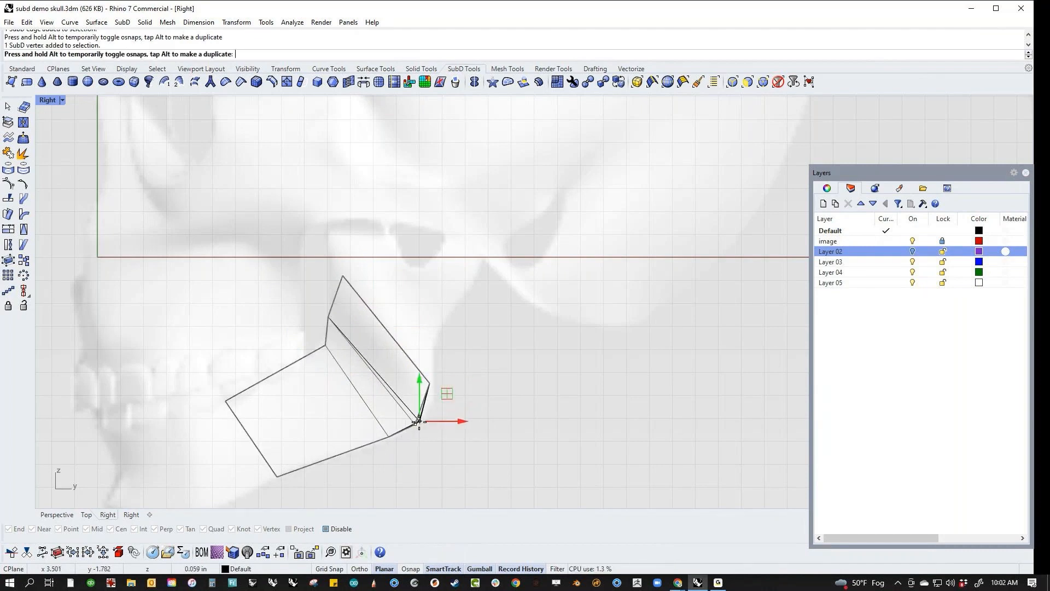
left_click(506, 401)
left_click_drag(333, 327, 337, 330, "ctrl+shift")
left_click_drag(354, 290, 358, 300)
left_click(444, 334)
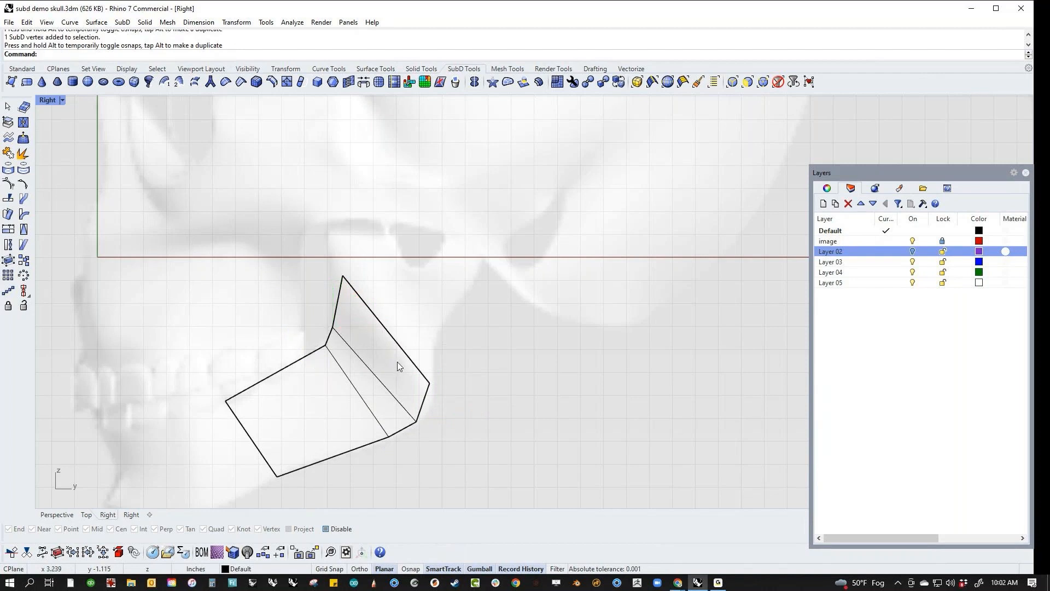
left_click(410, 353, "ctrl+shift")
left_click(474, 377)
left_click(398, 402, "ctrl+shift")
left_click(459, 423)
left_click(381, 422, "ctrl+shift")
left_click(457, 421)
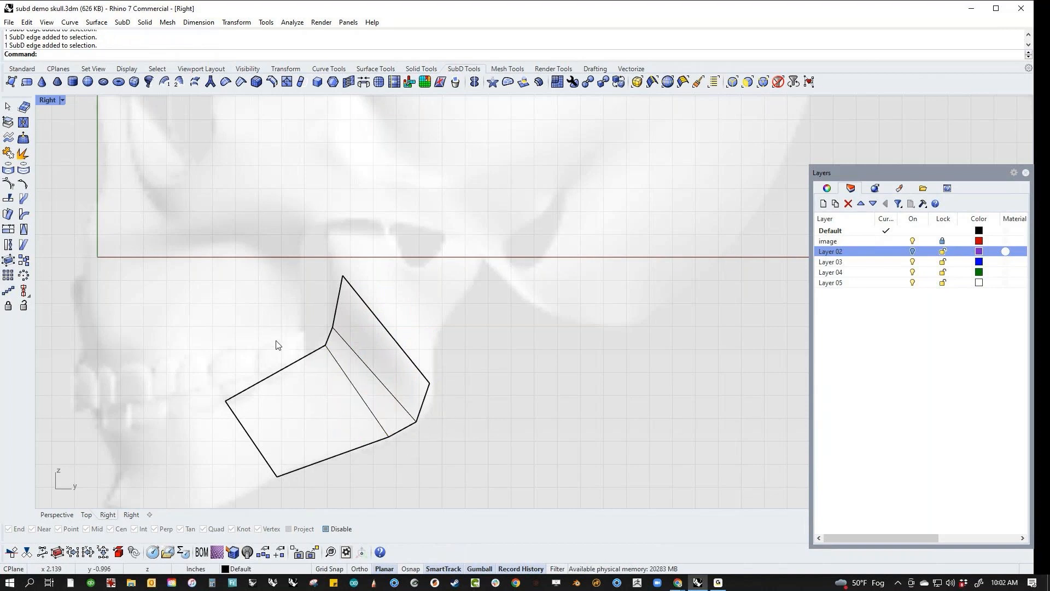
Draw a degree-3 curve from five control points above the front of the jaw piece.
left_click(22, 68)
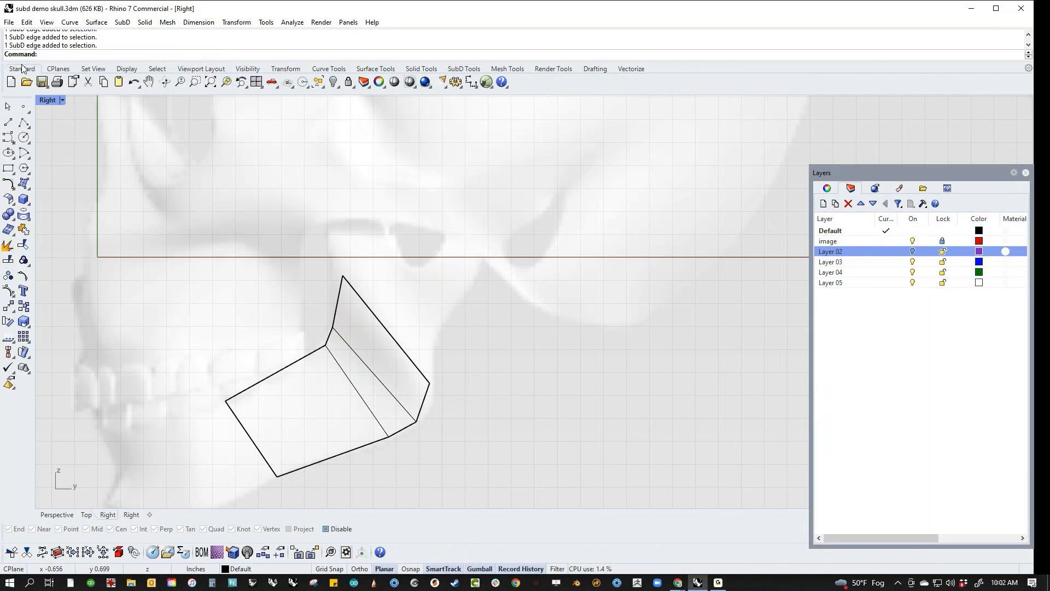
left_click(8, 137)
left_click(171, 310)
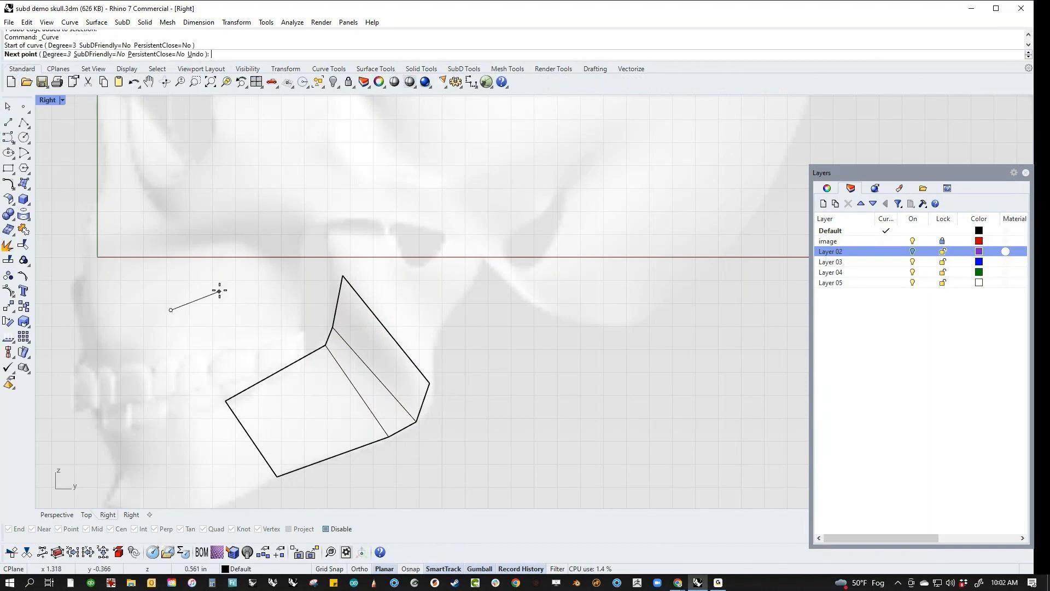
left_click(247, 280)
left_click(284, 255)
left_click(296, 221)
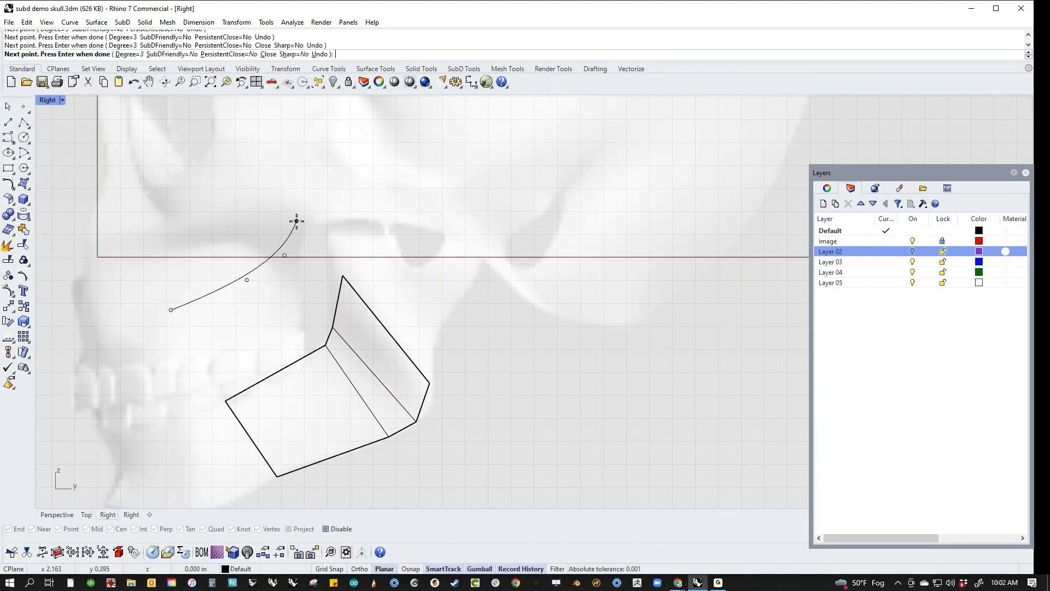
left_click(305, 159)
key("Return")
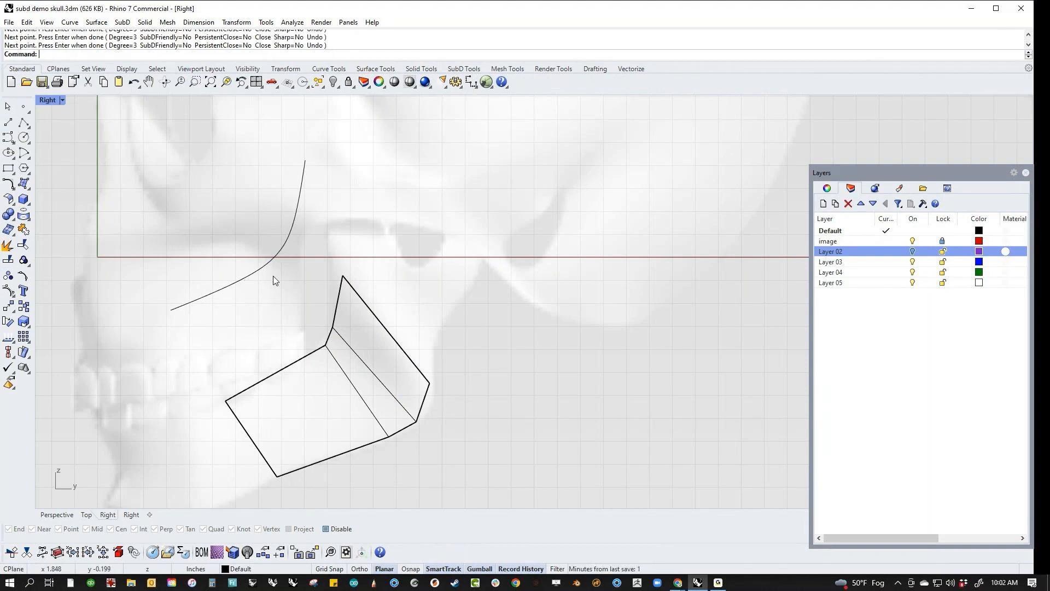
Display the curve's control polygon and delete the curve.
left_click_drag(307, 232, 251, 246)
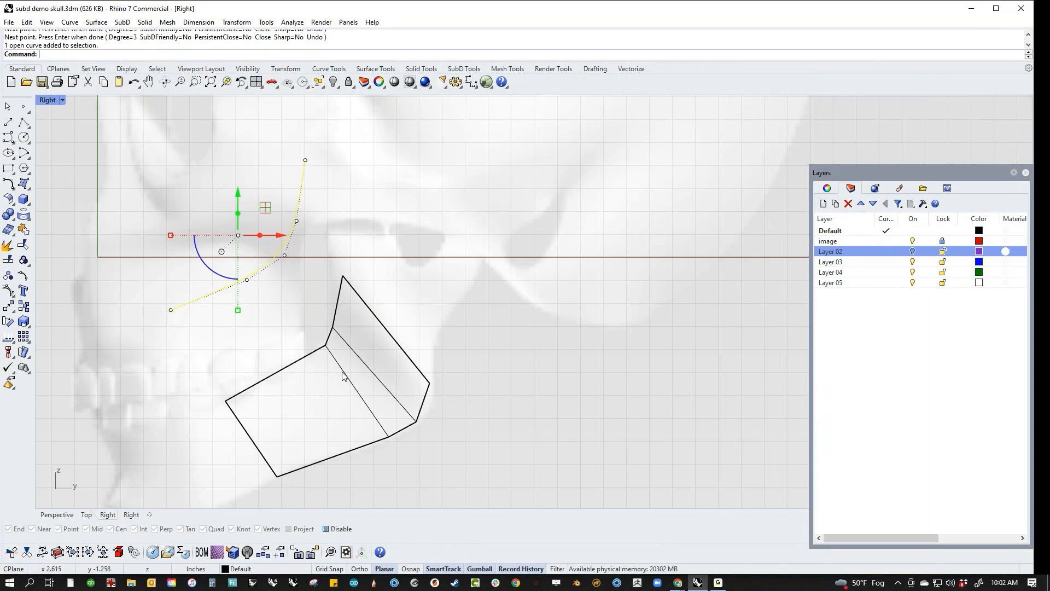
left_click(380, 344)
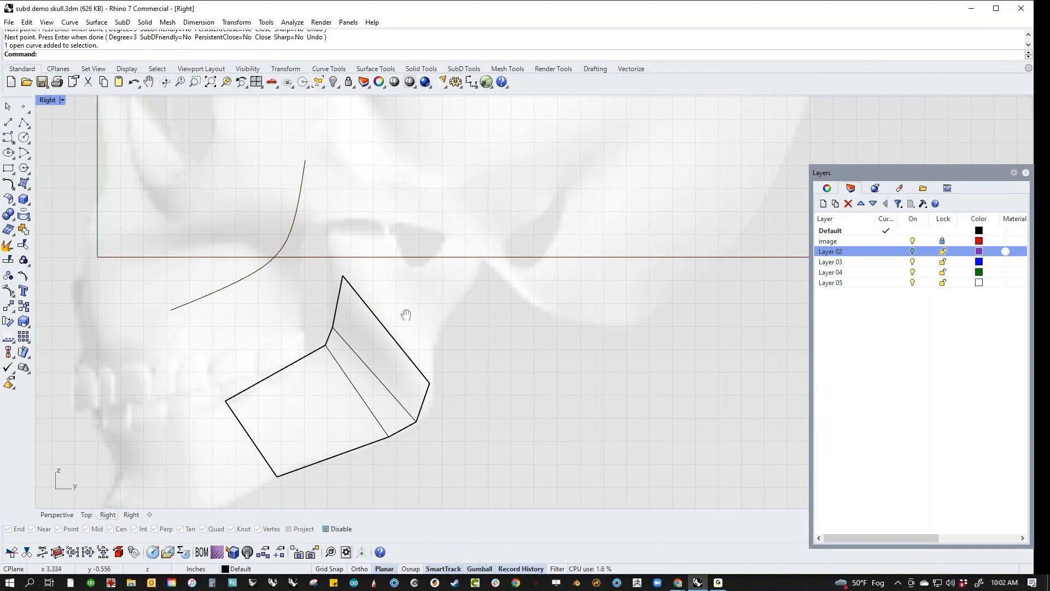
right_click_drag(406, 315, 371, 341)
left_click_drag(300, 242, 203, 247)
key("Delete")
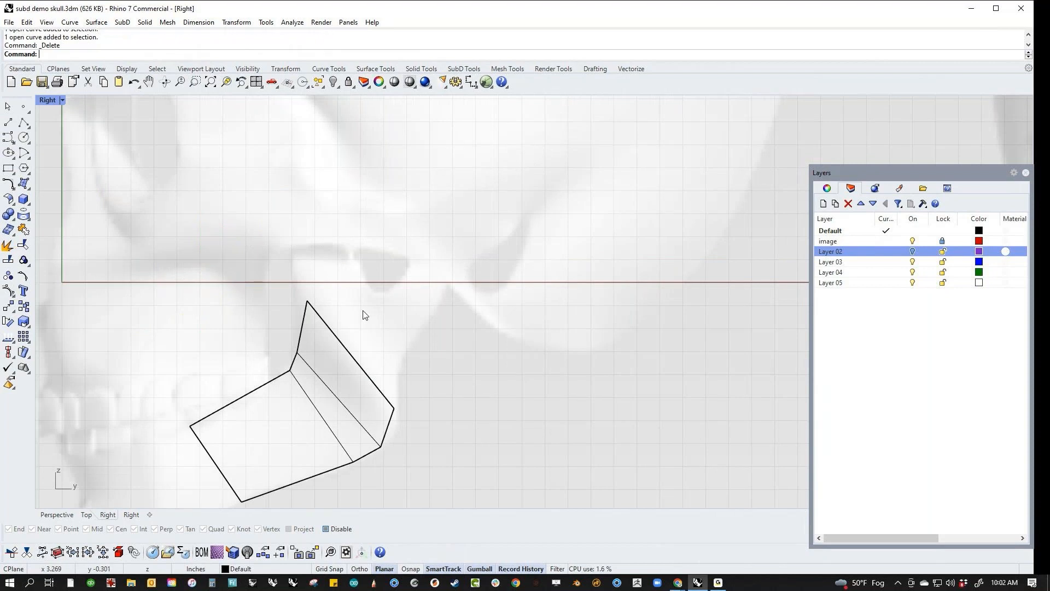
Extrude the ramus's top edge upward once more and fit its front vertex to the reference image.
left_click(339, 340, "ctrl+shift")
left_click_drag(339, 340, 366, 289)
left_click(513, 336)
left_click_drag(275, 205, 298, 243, "ctrl+shift")
Extrude the jaw's front edge forward twice to the chin and fit the new vertices to the reference outline.
scroll(439, 315, "down", 2)
right_click_drag(441, 316, 515, 277)
right_click_drag(343, 428, 402, 397)
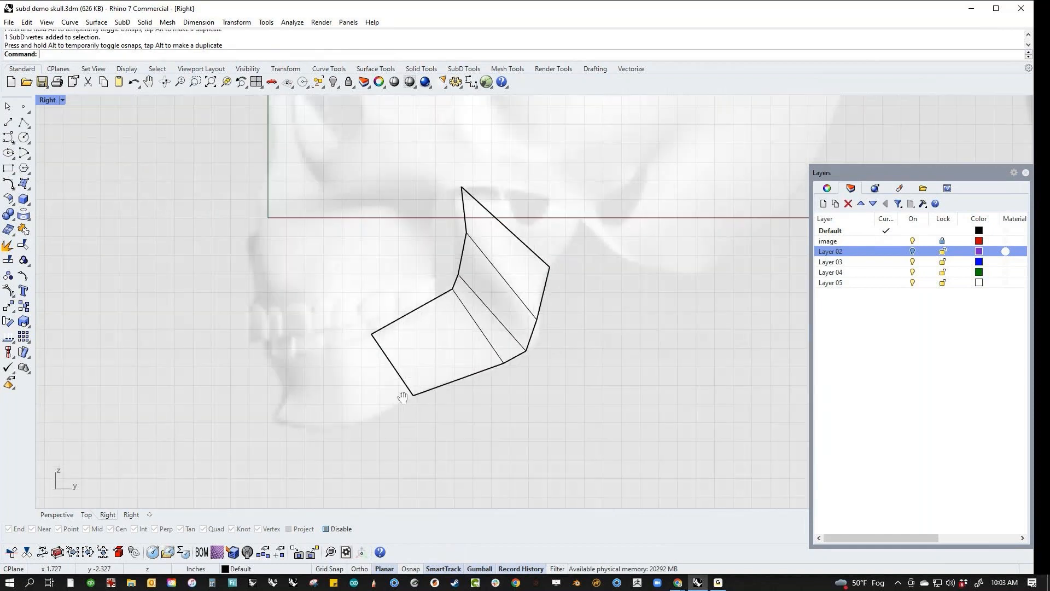
left_click(398, 375, "ctrl+shift")
left_click_drag(416, 367, 363, 383)
left_click(368, 429)
left_click_drag(368, 424, 272, 385, "ctrl+shift")
left_click(420, 439)
left_click(345, 390, "ctrl+shift")
left_click(262, 415)
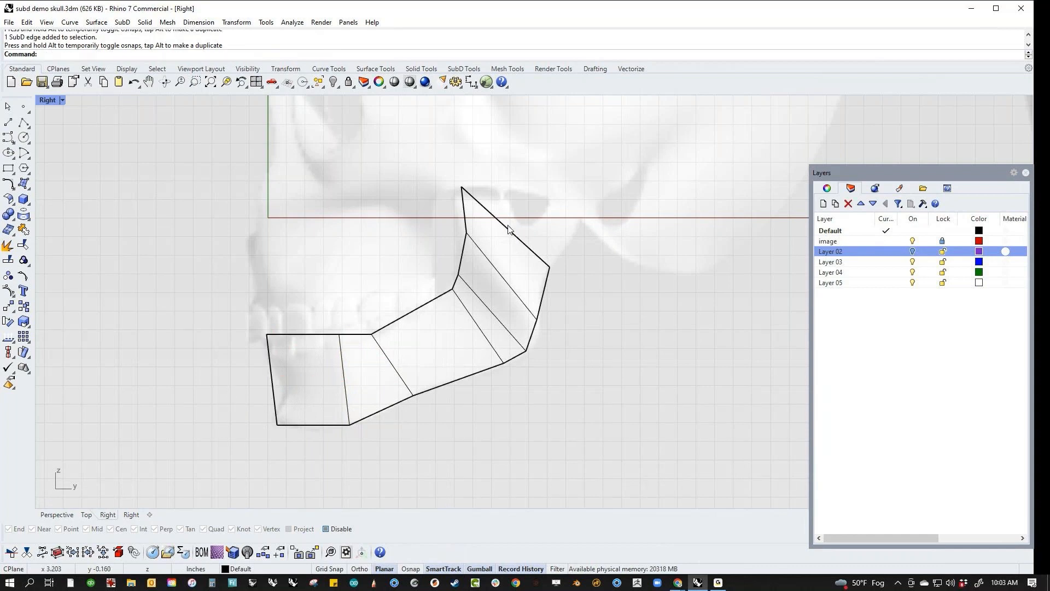
Insert an edge loop parallel to the jaw's lower border and pull its front vertex back into the chin's hollow.
left_click(308, 424)
left_click(538, 314, "shift")
double_click(535, 333, "shift")
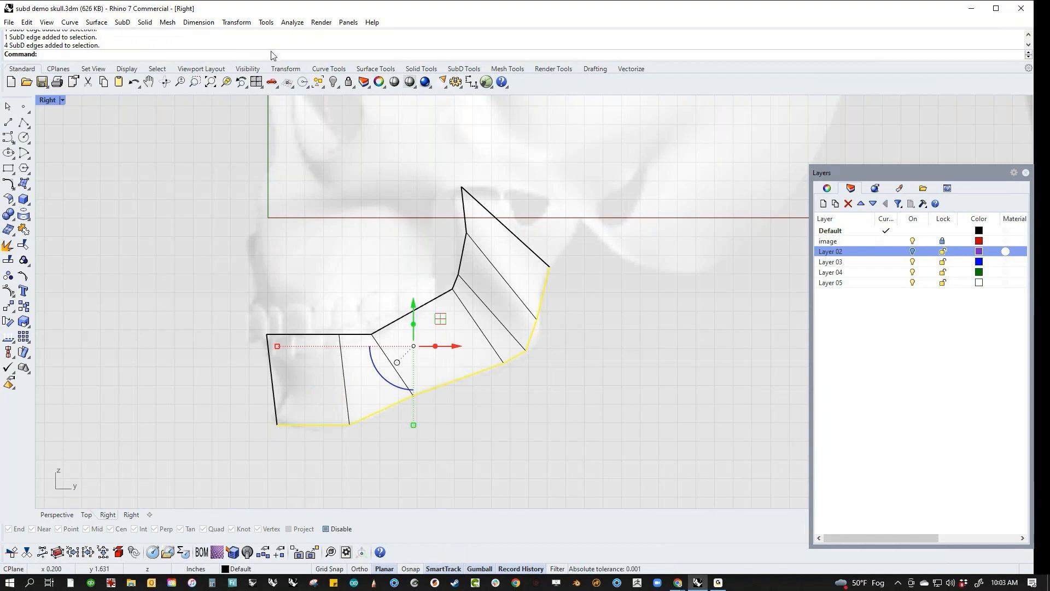
left_click(464, 68)
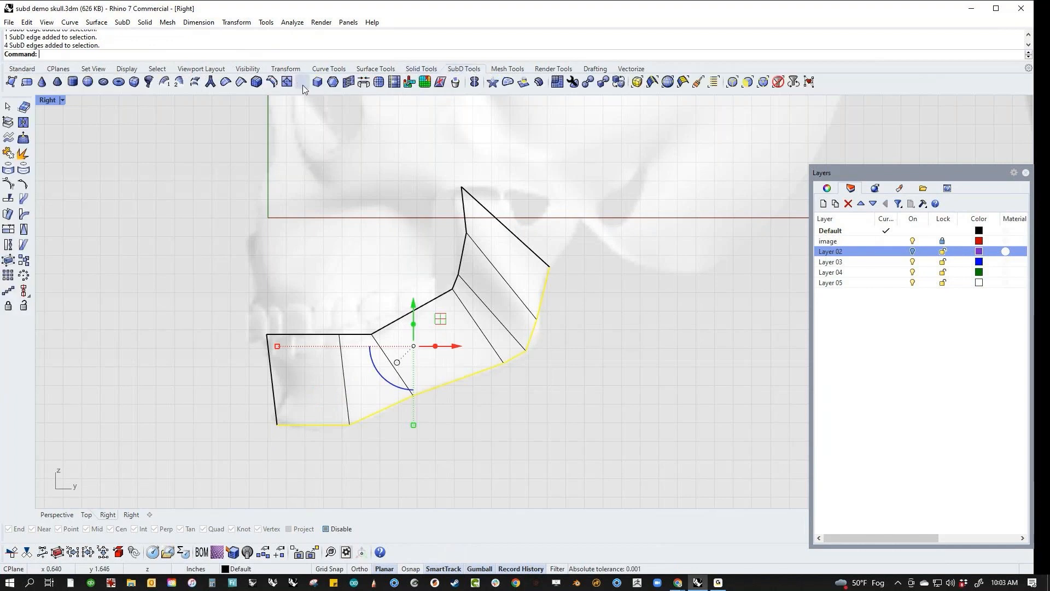
left_click(272, 82)
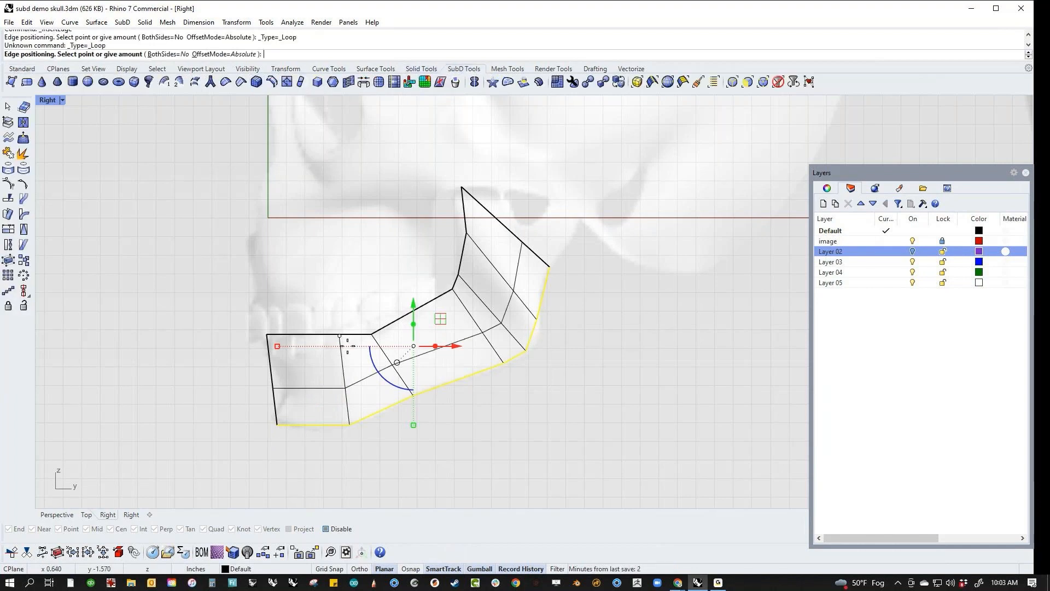
left_click(354, 384)
left_click_drag(250, 380, 294, 385, "ctrl+shift")
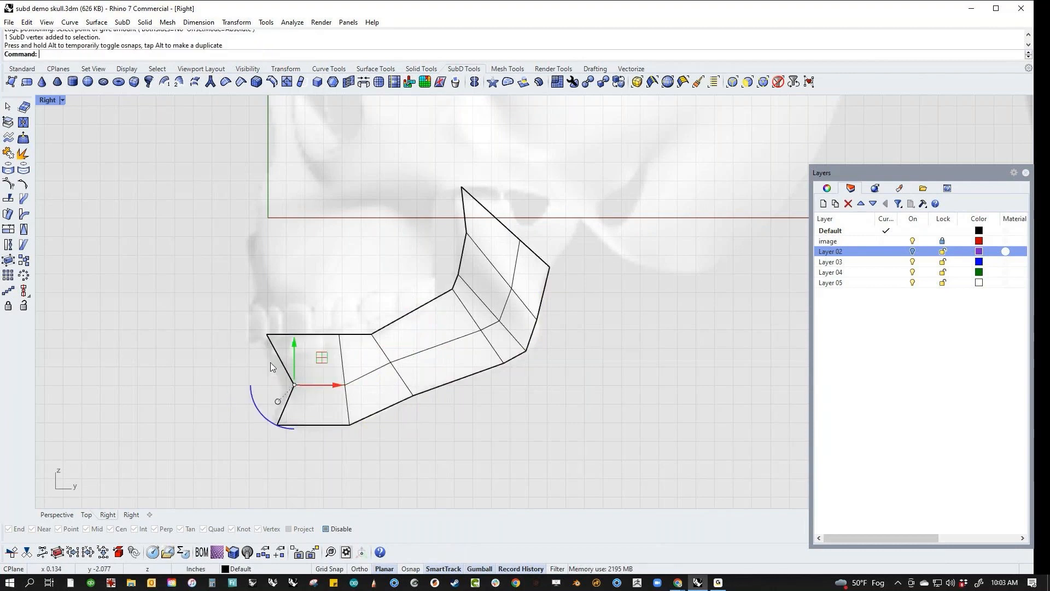
key("Escape")
Extrude the rear part of the ramus's top edge up and back in two segments for the jaw condyle.
scroll(528, 298, "up", 4)
right_click_drag(491, 296, 475, 319)
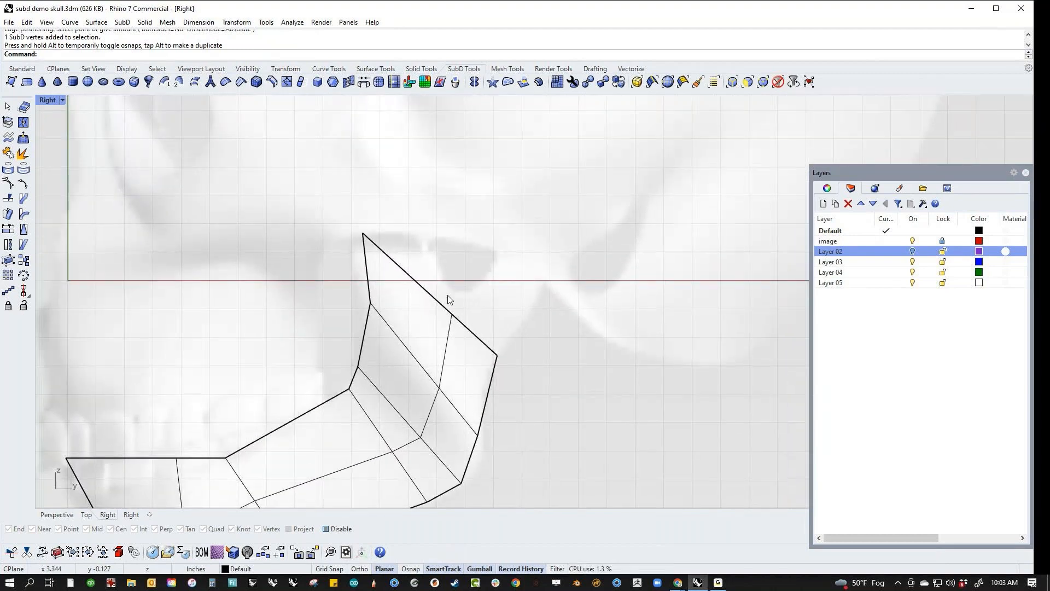
left_click(476, 335)
left_click_drag(475, 334, 527, 237, "ctrl")
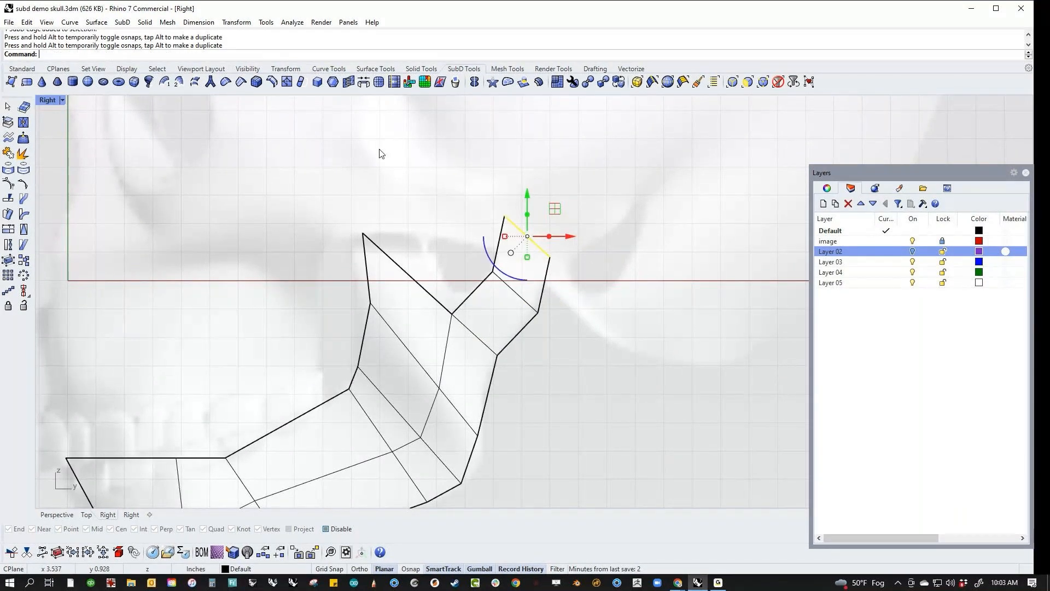
left_click(381, 153)
Extrude the front part of the ramus's top edge upward in two segments and lower their front vertices to shape the coronoid process.
left_click(409, 275, "ctrl+shift")
mouse_move(434, 251)
left_mouse_down("ctrl")
mouse_move(436, 217)
mouse_move(438, 232)
mouse_move(408, 148)
mouse_move(348, 228)
mouse_move(381, 244)
mouse_move(362, 273)
left_mouse_up("ctrl")
left_click(370, 240)
left_click(363, 234, "ctrl+shift")
left_click(328, 203)
left_click(352, 192, "ctrl+shift")
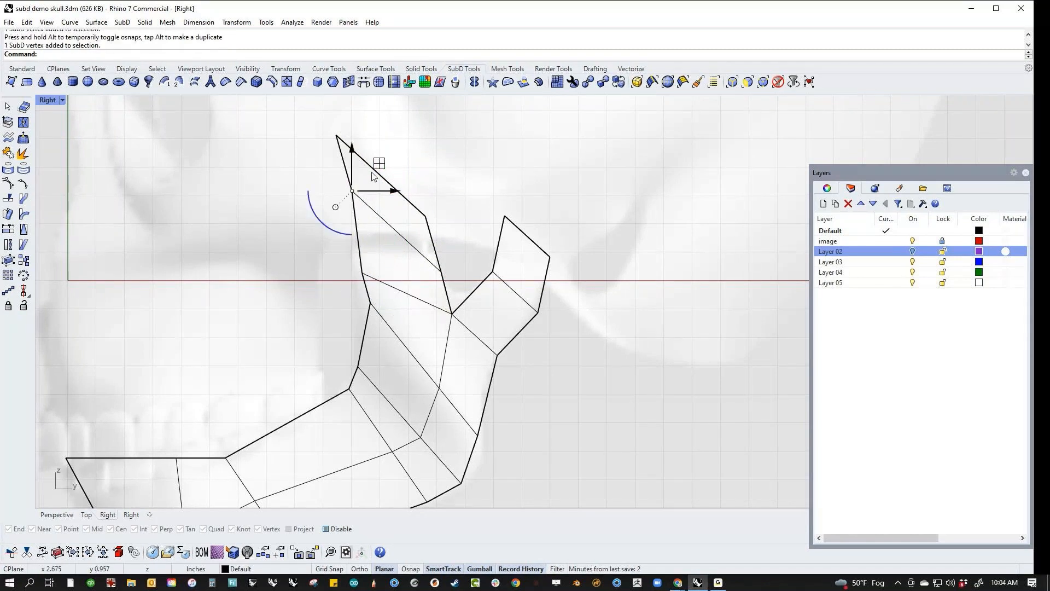
left_click_drag(352, 191, 354, 242)
left_click(304, 221)
left_click(336, 136, "ctrl+shift")
left_click_drag(335, 135, 345, 202)
left_click(496, 181)
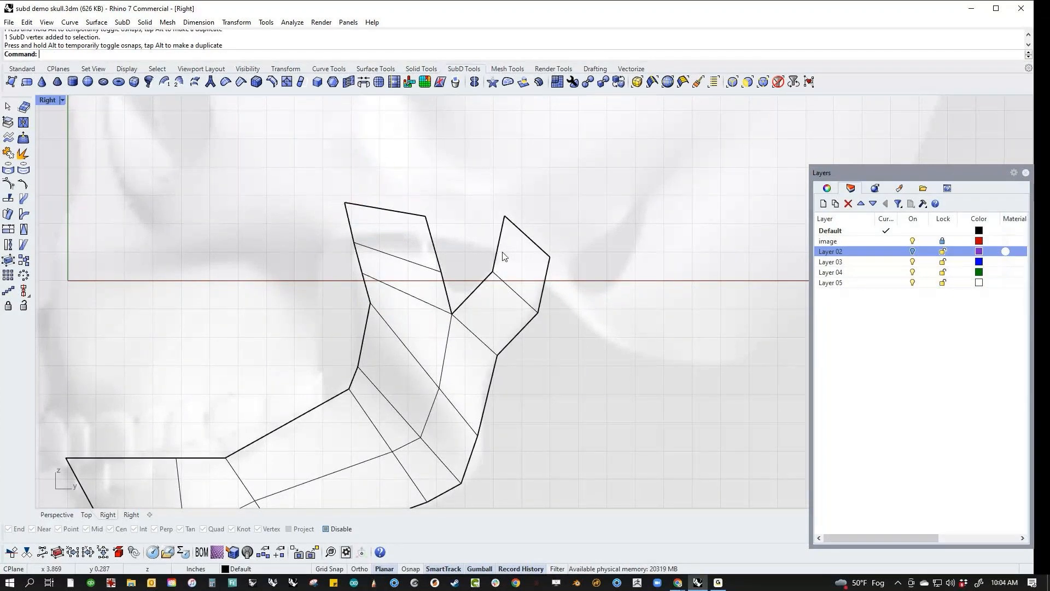
Move the vertex between the two upper jaw processes up and back to shape the notch.
left_click(452, 312, "ctrl+shift")
mouse_move(475, 288)
left_mouse_down()
mouse_move(496, 256)
mouse_move(480, 268)
left_mouse_up()
left_click(573, 370)
In the Perspective view, turn on Layer 02 with the skull and set its layer color to black.
scroll(524, 358, "down", 4)
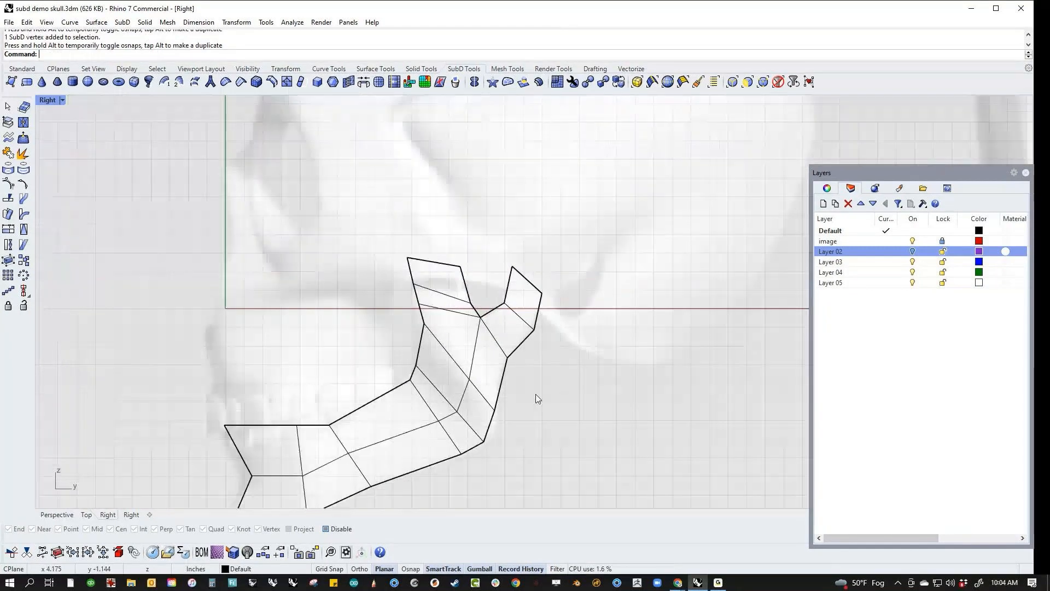
right_click_drag(536, 394, 544, 321)
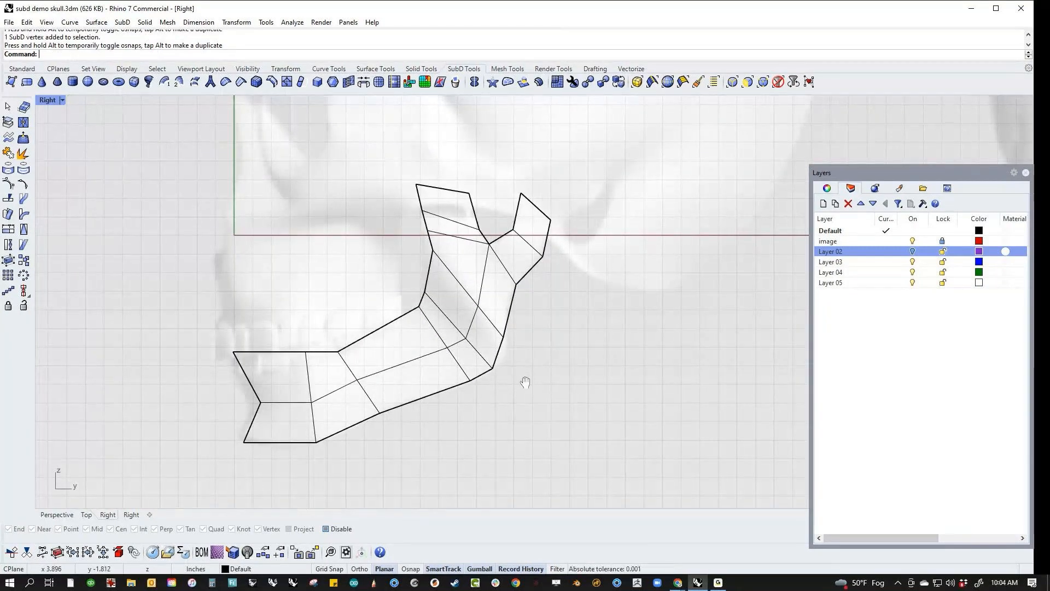
right_click_drag(525, 372, 516, 390)
key("ctrl+F4")
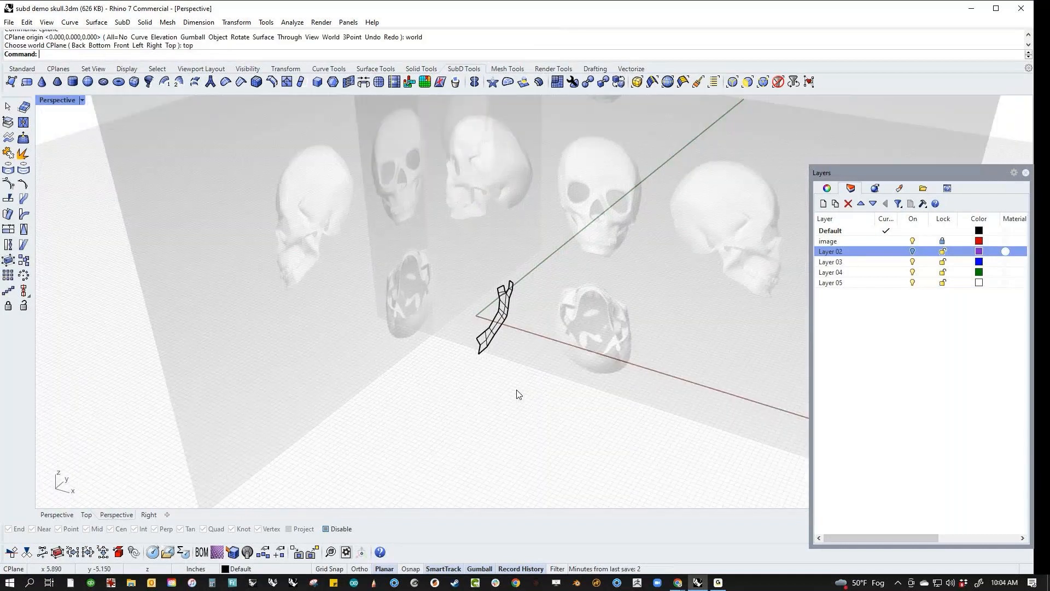
scroll(520, 329, "up", 6)
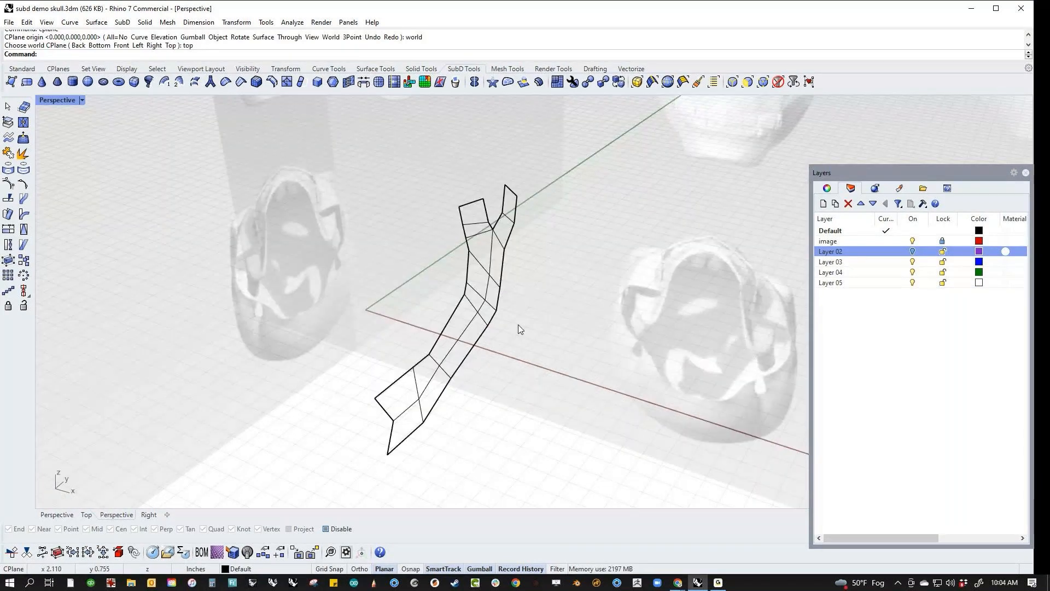
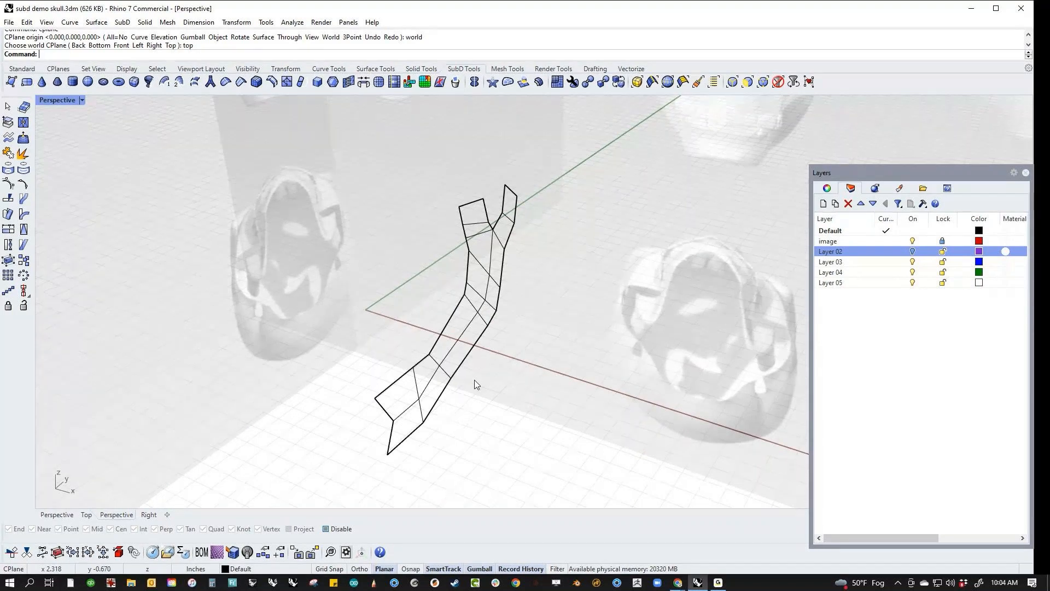
left_click(912, 251)
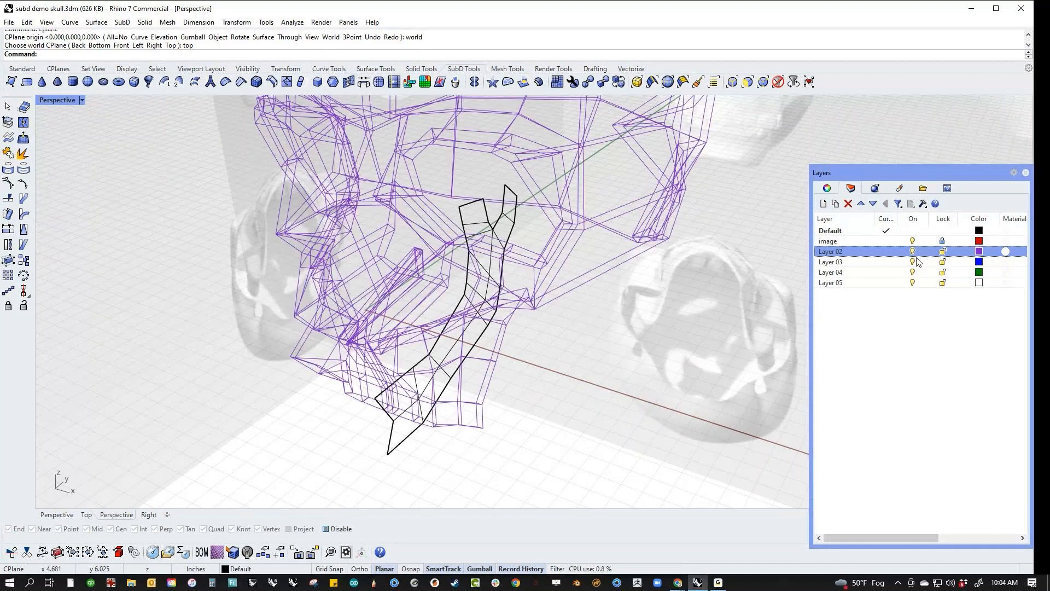
left_click(980, 253)
left_click(792, 338)
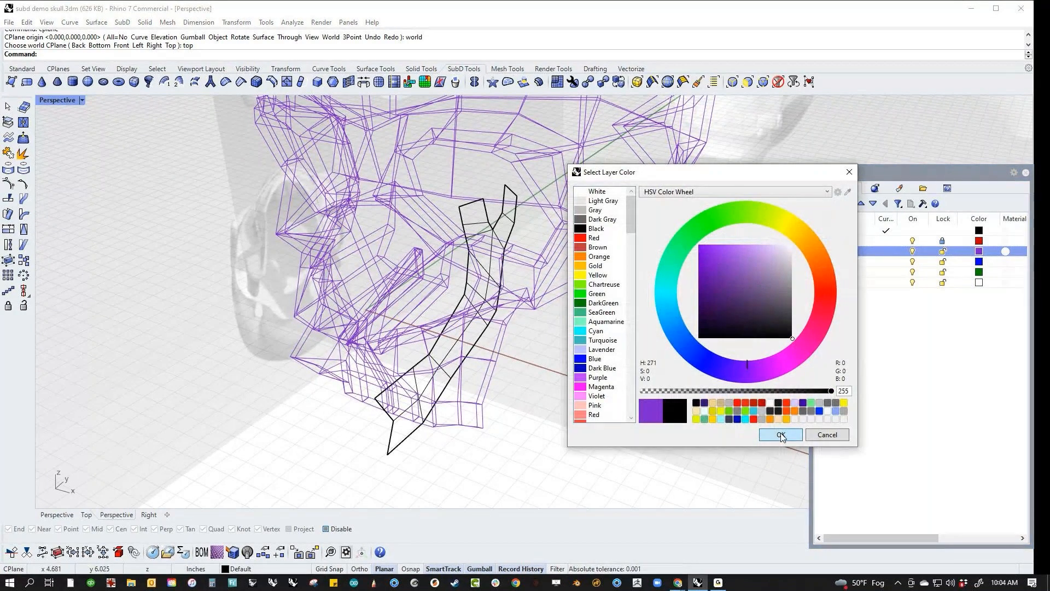
left_click(780, 435)
Move the whole jaw piece sideways along X to the outer side of the skull.
right_click_drag(599, 405, 569, 403, "shift")
left_click(461, 327)
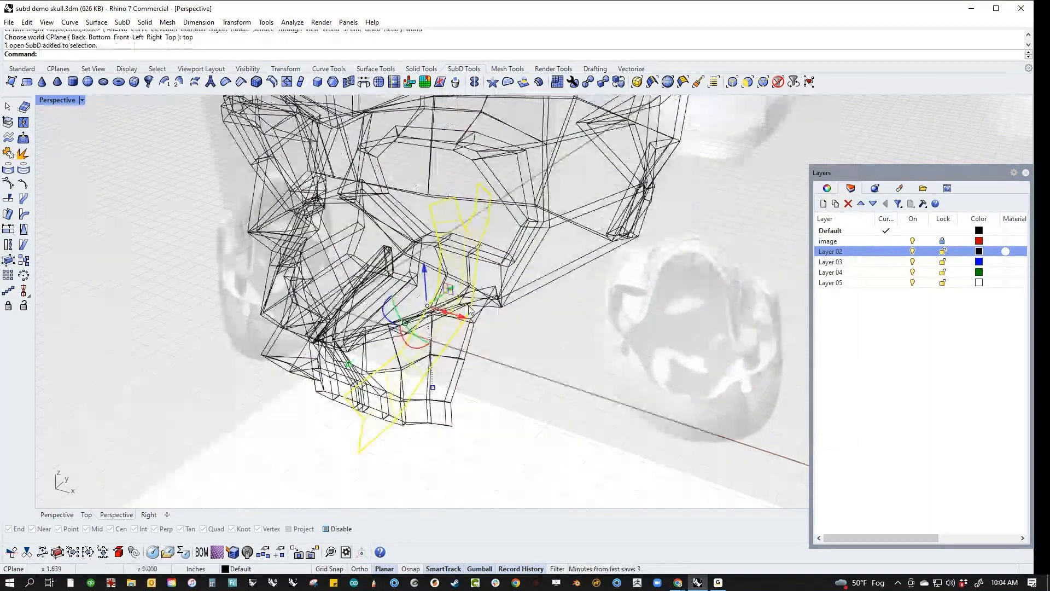
left_click_drag(464, 317, 511, 372)
Set the Perspective viewport to Shaded mode and fine-tune the jaw piece's sideways position.
middle_click(601, 410)
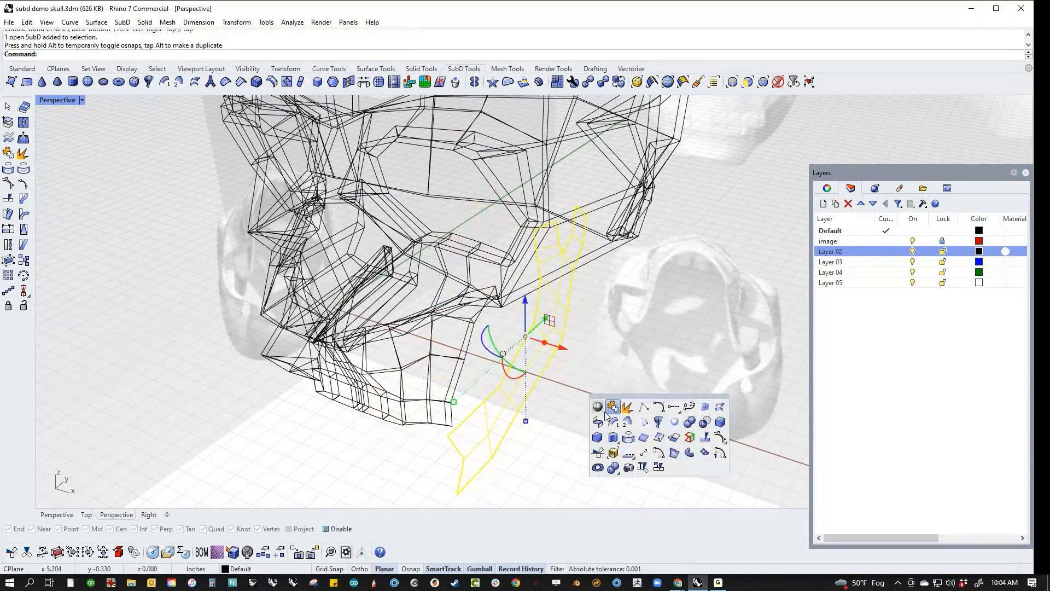
left_click(598, 406)
mouse_move(605, 415)
right_mouse_down()
mouse_move(535, 379)
mouse_move(604, 347)
mouse_move(566, 342)
right_mouse_up()
left_click_drag(566, 342, 581, 342)
mouse_move(558, 366)
right_mouse_down()
mouse_move(602, 396)
mouse_move(511, 429)
mouse_move(512, 406)
right_mouse_up()
key("ctrl+alt+s")
left_click(605, 399)
scroll(511, 405, "up", 3)
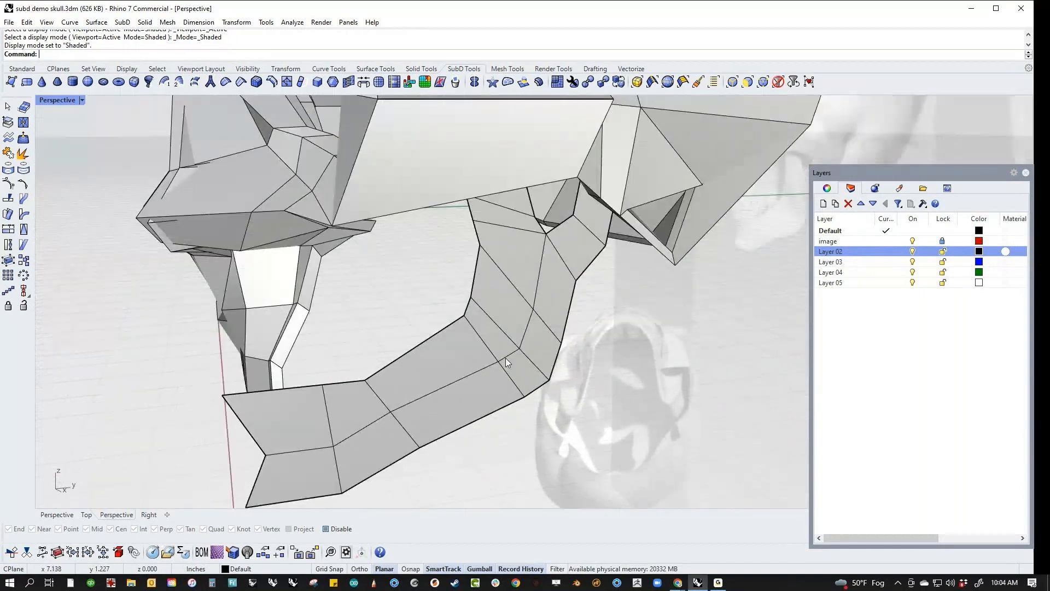
Select the faces along the jaw piece and all of its vertices.
left_click(494, 343, "ctrl+shift")
left_click(324, 418, "ctrl+shift")
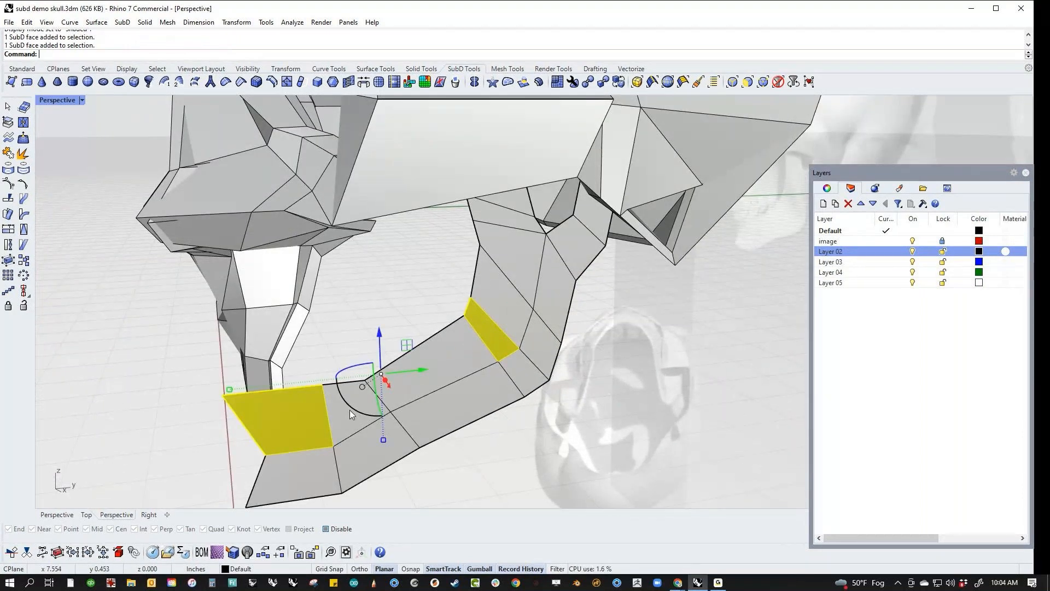
double_click(349, 409, "ctrl+shift")
left_click(291, 473, "ctrl+shift")
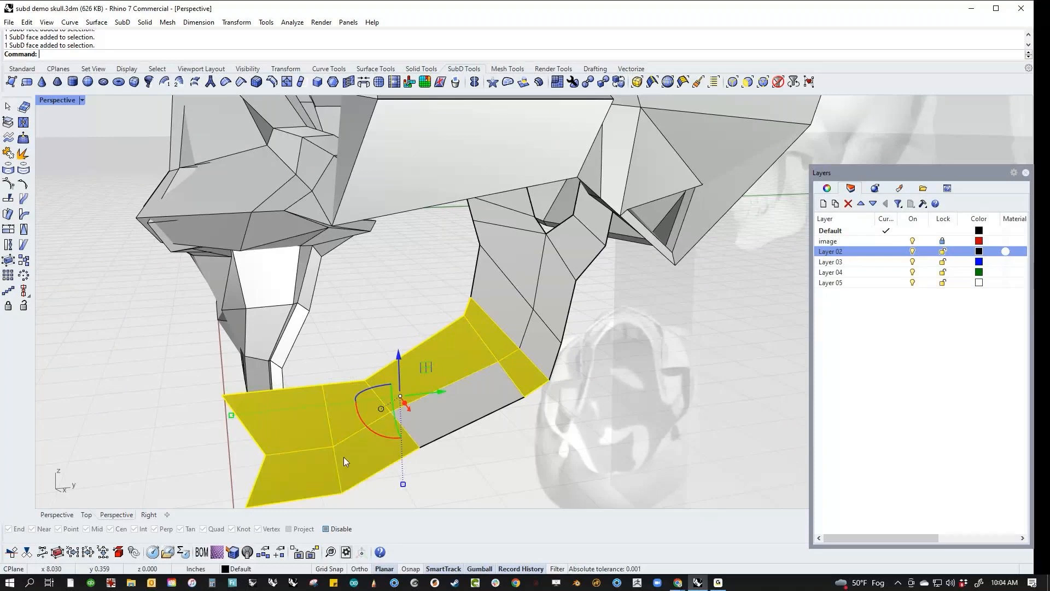
double_click(459, 375, "ctrl+shift")
right_click_drag(460, 374, 493, 385)
double_click(794, 82)
In the Top view, bend the jaw piece along a straight front-to-back spine so its chin end curves toward the skull's midline.
right_click_drag(628, 320, 670, 336)
type("top")
key("Return")
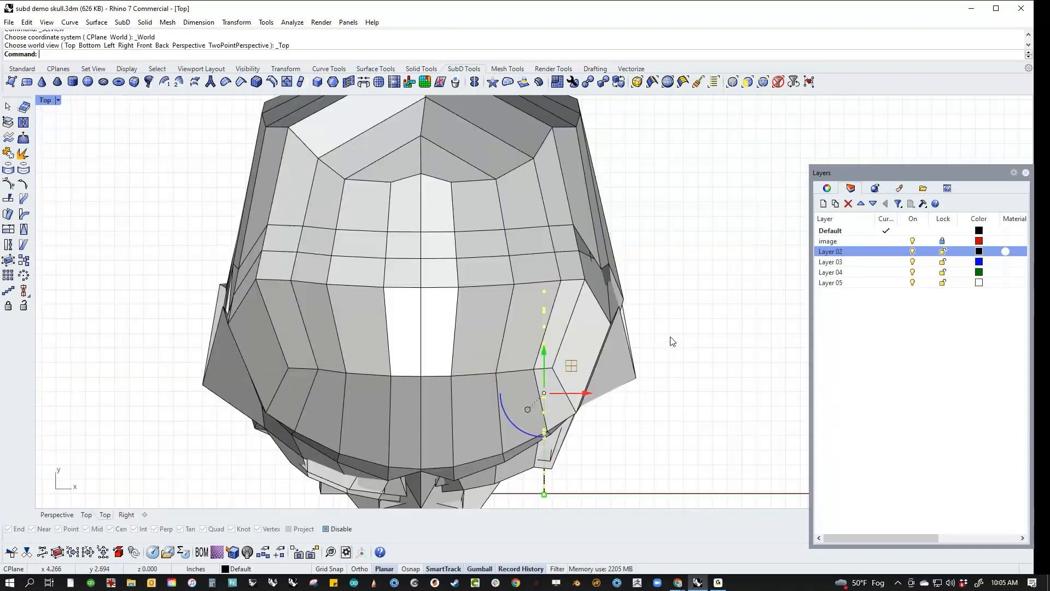
right_click_drag(671, 336, 618, 240)
type("bend")
key("Return")
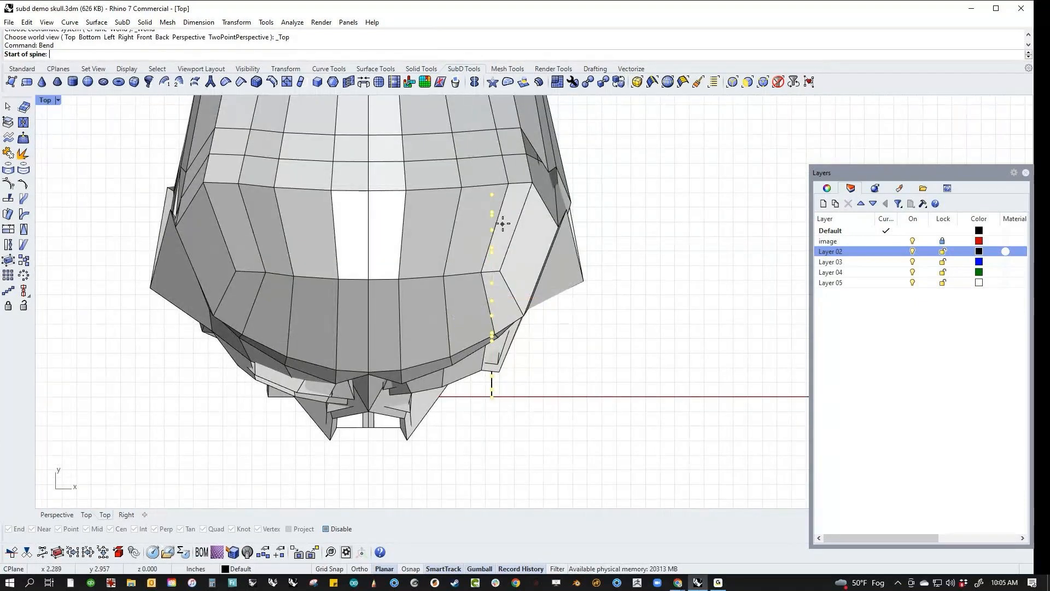
left_click(493, 213)
left_click(505, 434, "shift")
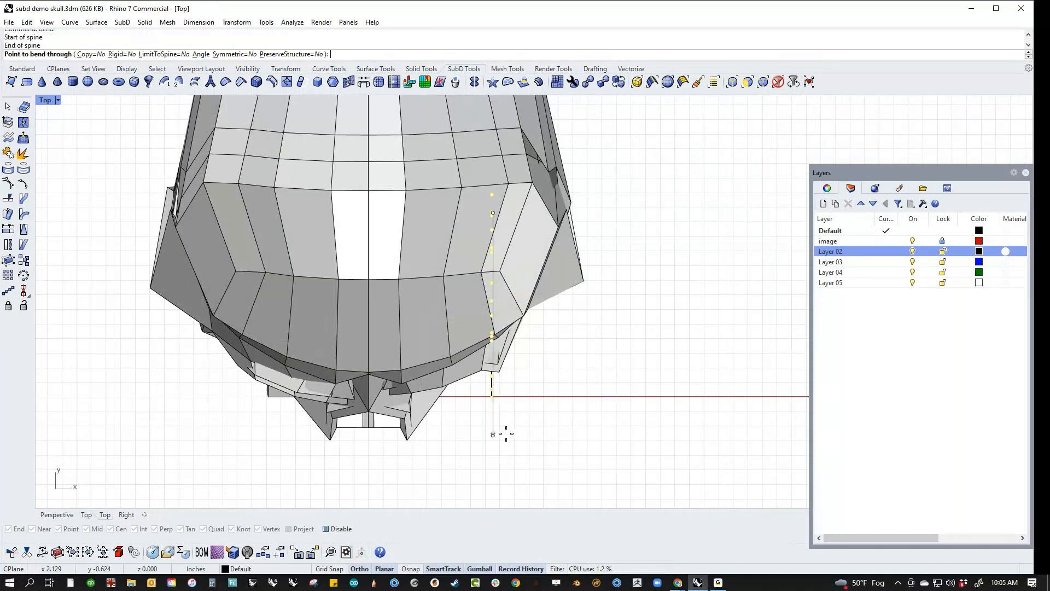
left_click(404, 423)
key("Escape")
Select the bent jaw piece and, in the Right view, move it slightly up and forward over the side reference.
type("P")
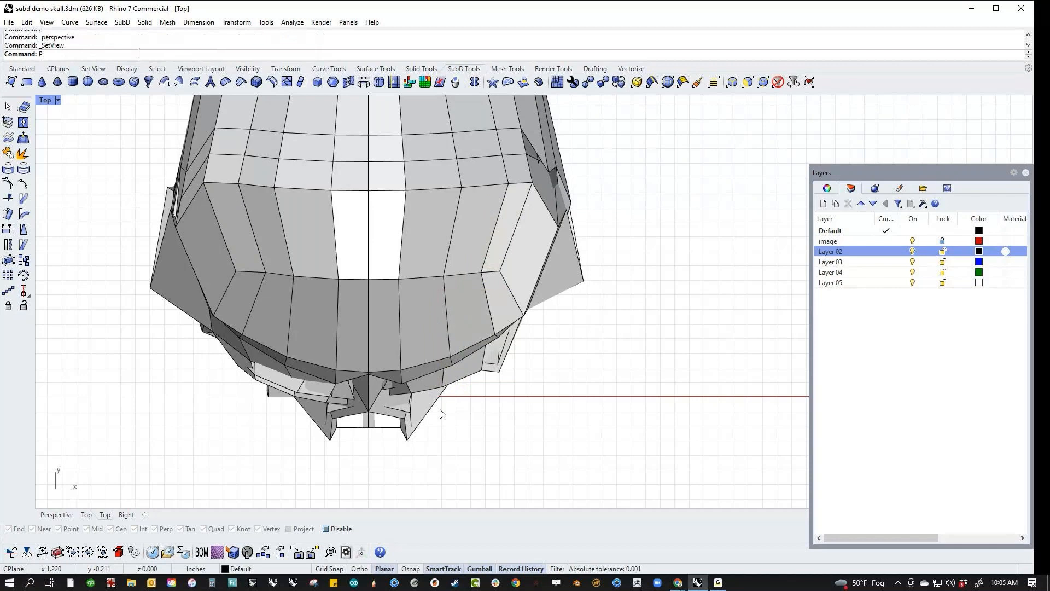
key("Return")
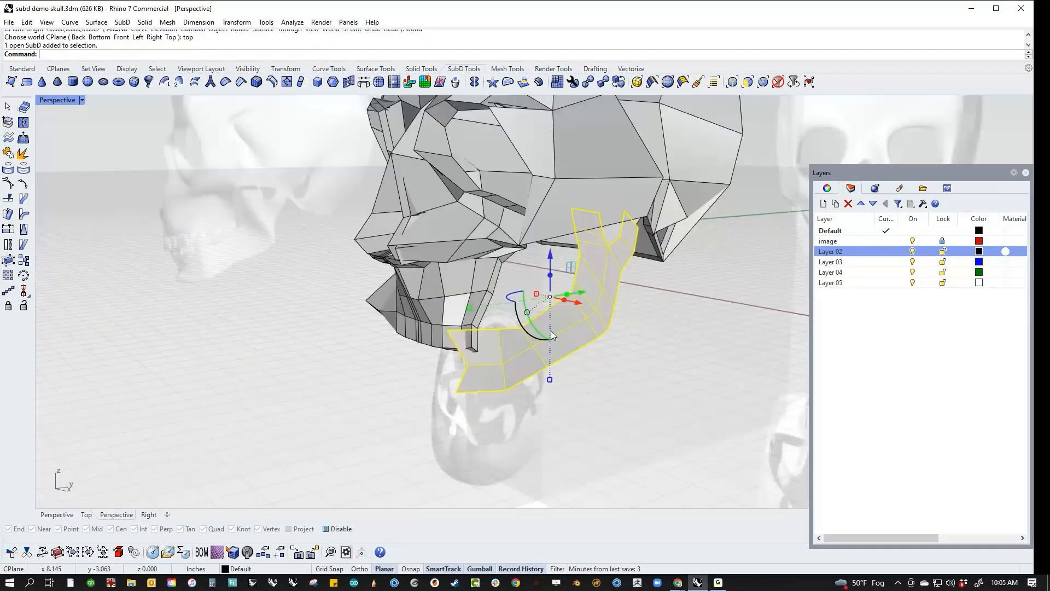
left_click_drag(508, 334, 564, 321)
type("r")
key("Return")
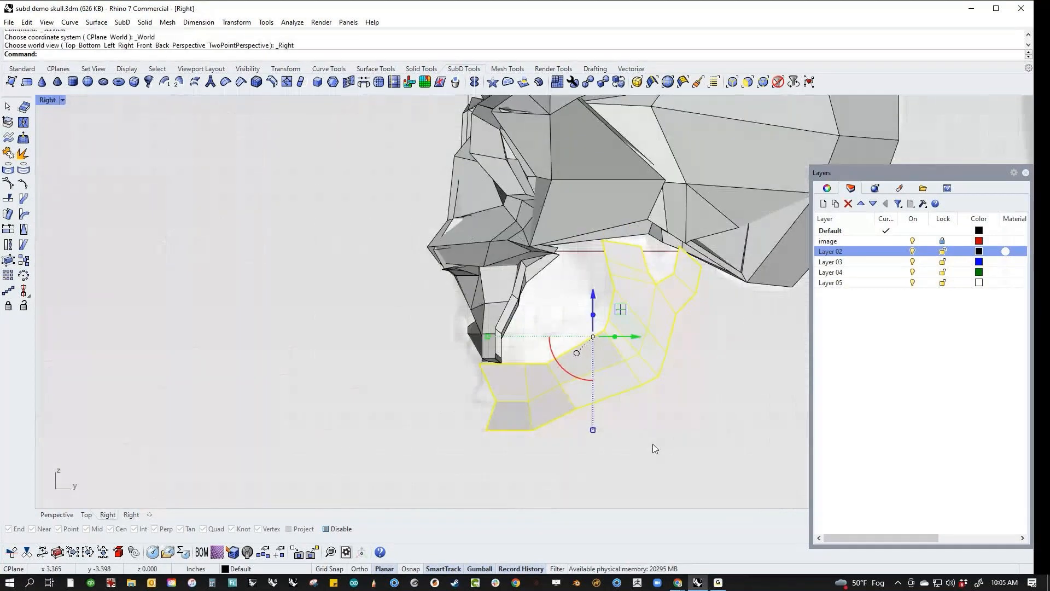
right_click_drag(637, 465, 606, 483)
left_click_drag(561, 353, 554, 335)
left_click(490, 347)
Set the Right view to Wireframe mode and hide the jaw piece.
scroll(490, 348, "up", 6)
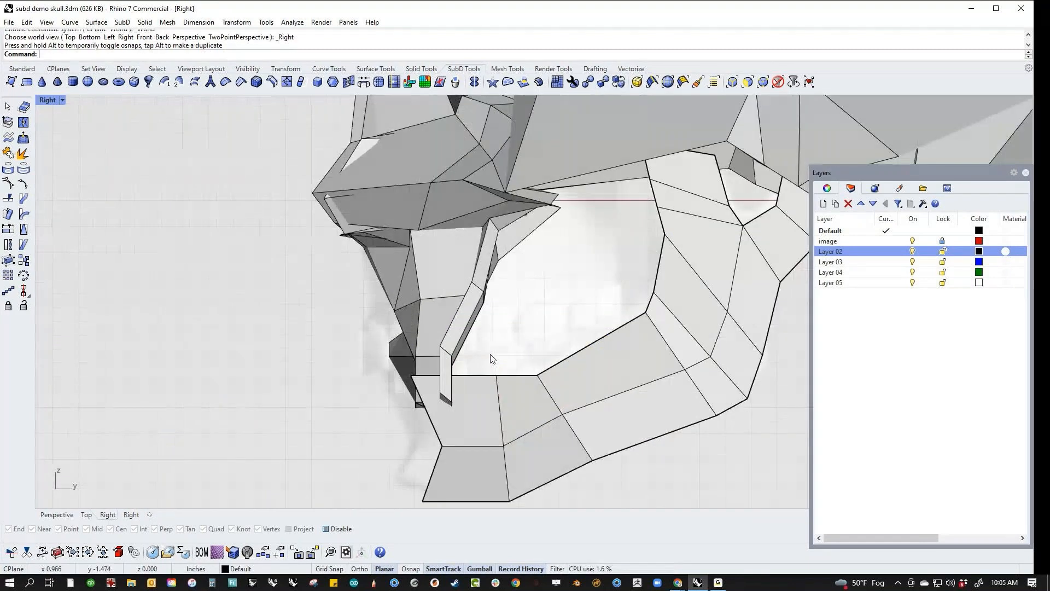
middle_click(490, 358)
left_click(541, 372)
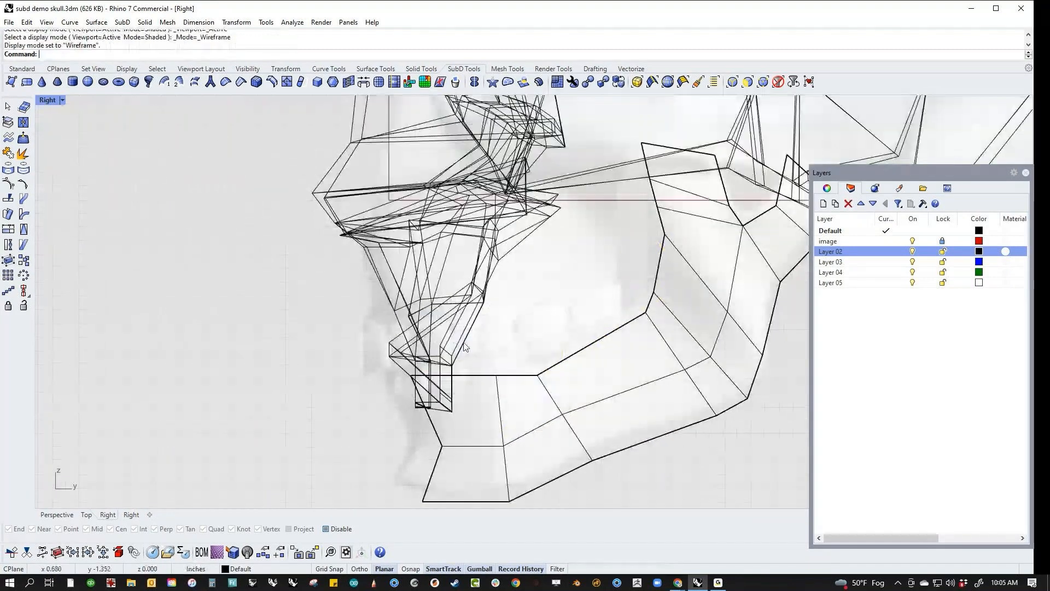
left_click(551, 416)
type("h")
key("Return")
Move the vertices and edges around the skull's upper tooth row forward and up to follow the side reference.
left_click_drag(339, 271, 530, 450, "ctrl+shift")
left_click_drag(439, 346, 394, 310)
left_click(285, 281)
scroll(322, 266, "up", 4)
left_click_drag(345, 268, 405, 279, "ctrl+shift")
left_click(310, 286)
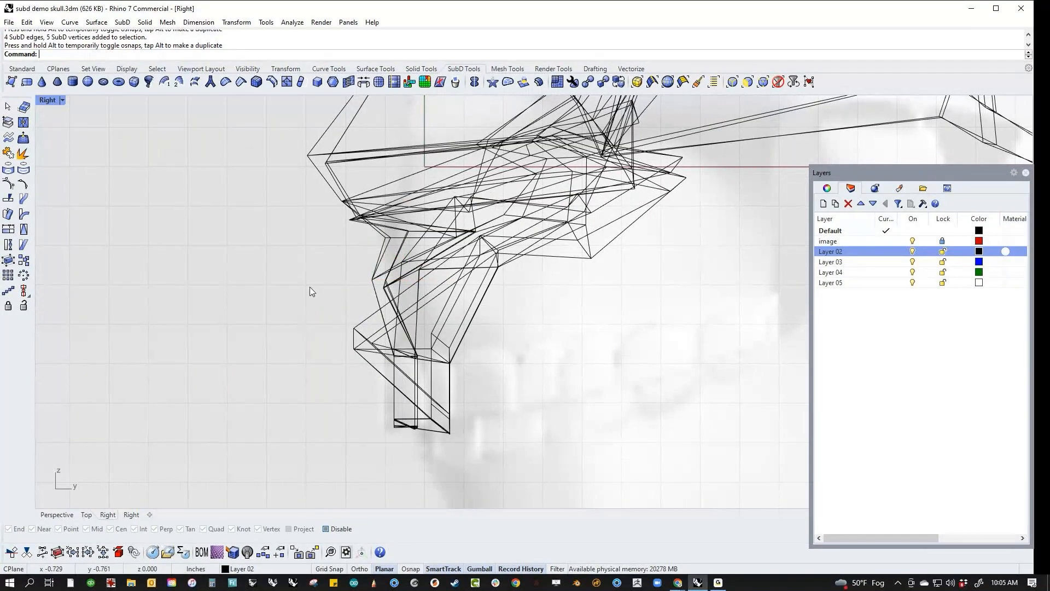
Show the hidden jaw piece again and switch to the Perspective view in Shaded mode.
scroll(328, 307, "up", 4)
type("show")
key("Return")
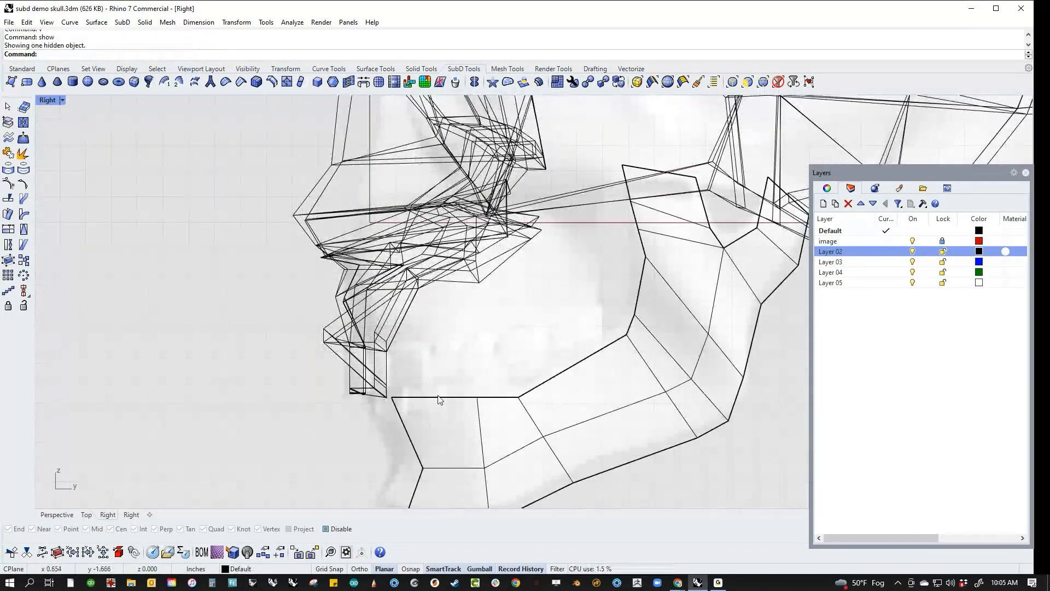
right_click_drag(428, 395, 436, 336)
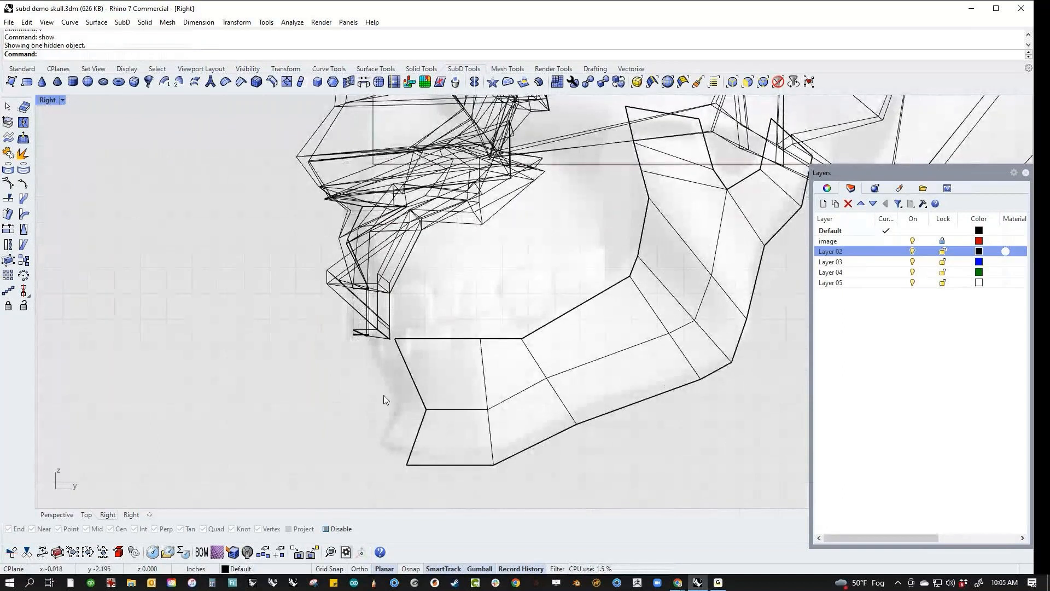
scroll(405, 402, "down", 3)
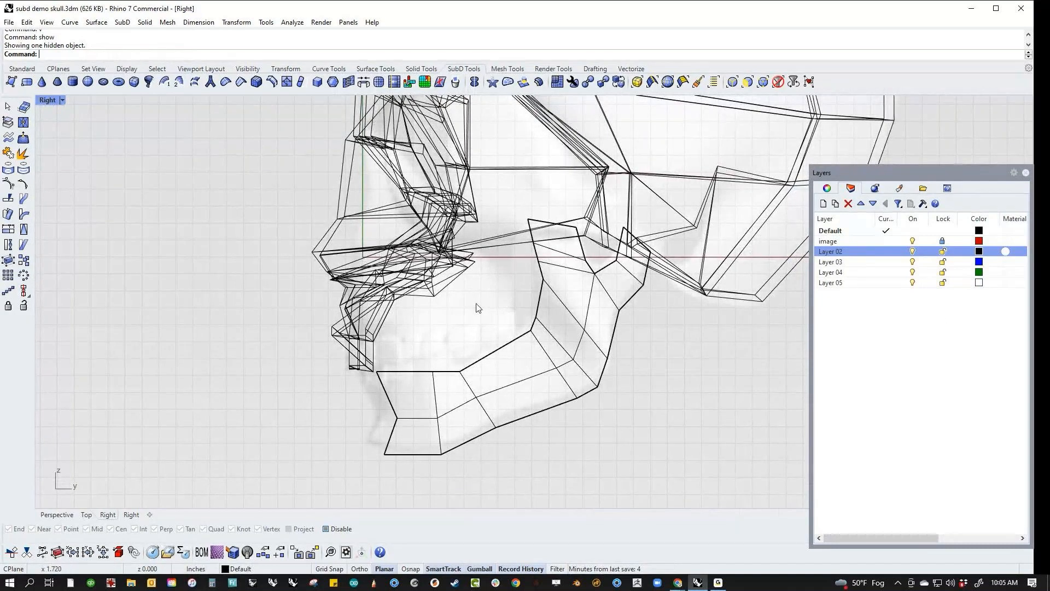
type("p")
key("Return")
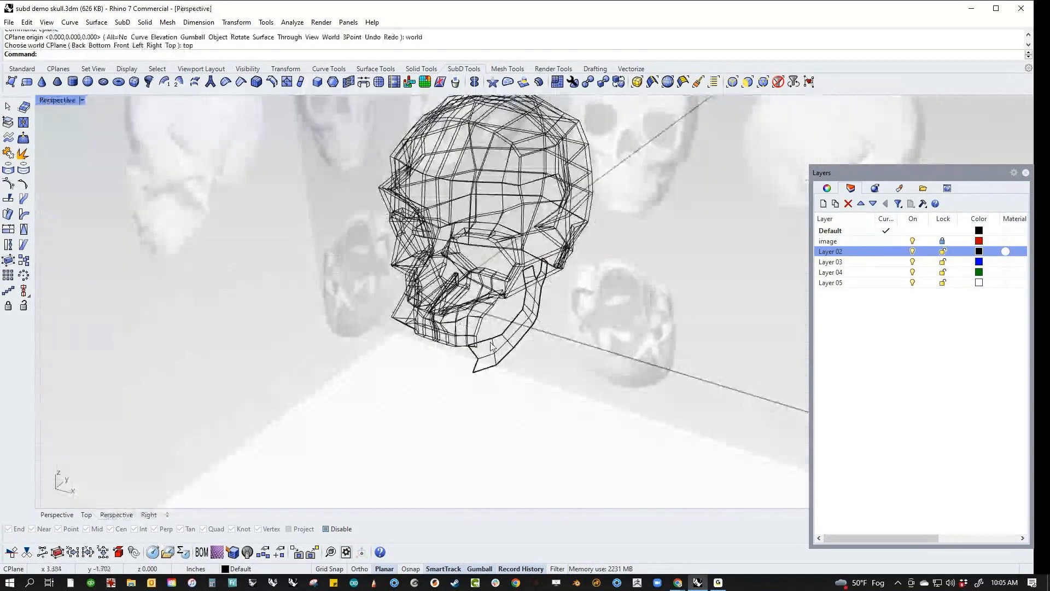
scroll(468, 320, "up", 5)
middle_click(433, 324)
left_click(433, 318)
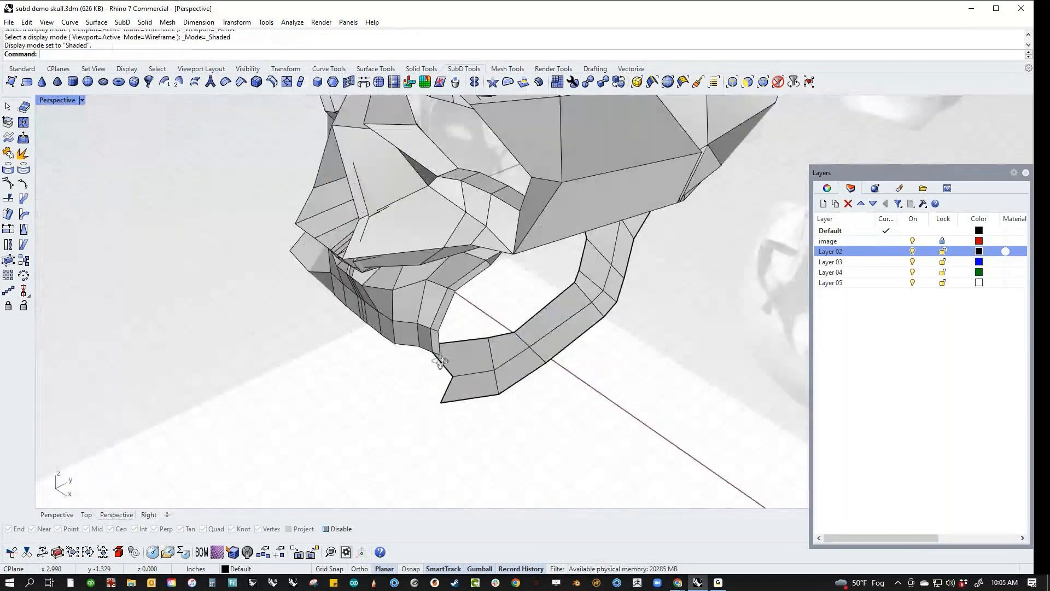
Select the two faces at the rear end of the upper jaw and pull them backward to lengthen the tooth row.
scroll(433, 317, "up", 3)
scroll(434, 314, "up", 2)
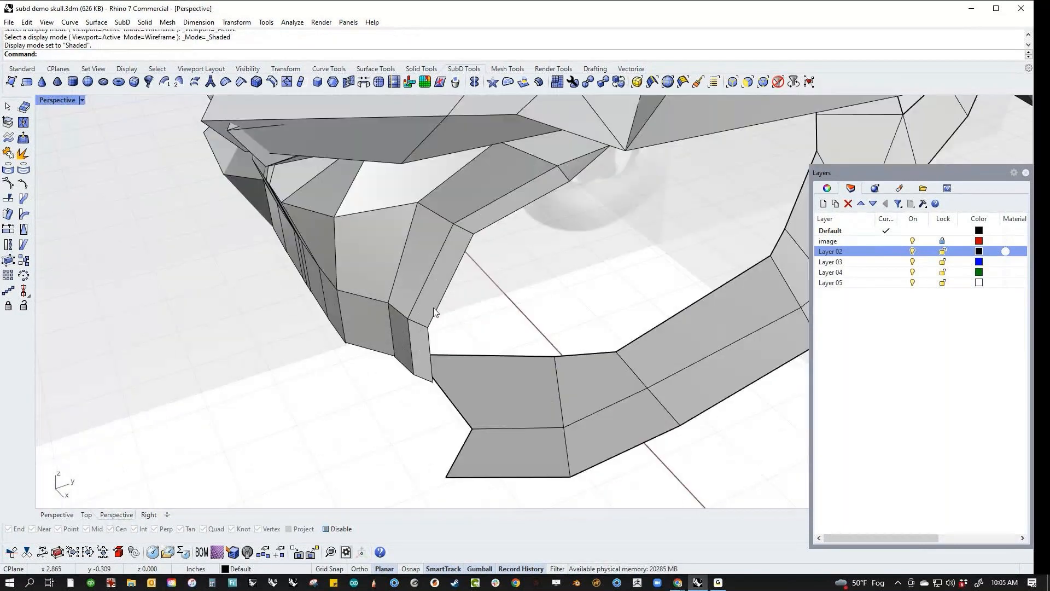
left_click(438, 294, "ctrl+shift")
left_click(421, 348, "ctrl+shift")
left_click_drag(442, 307, 625, 293)
left_click(402, 419)
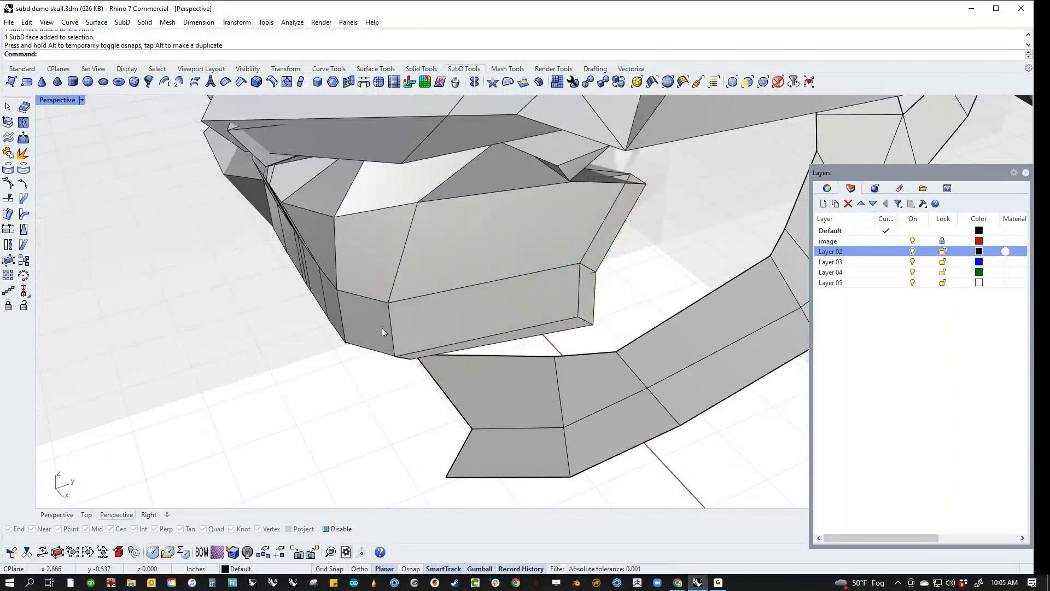
left_click(390, 330, "ctrl+shift")
right_click_drag(394, 414, 501, 368)
left_click(362, 431)
Select the edge beneath the cheekbone above the extended upper jaw and move it backward along Y.
scroll(411, 376, "down", 3)
scroll(501, 368, "up", 3)
right_click_drag(464, 335, 508, 299)
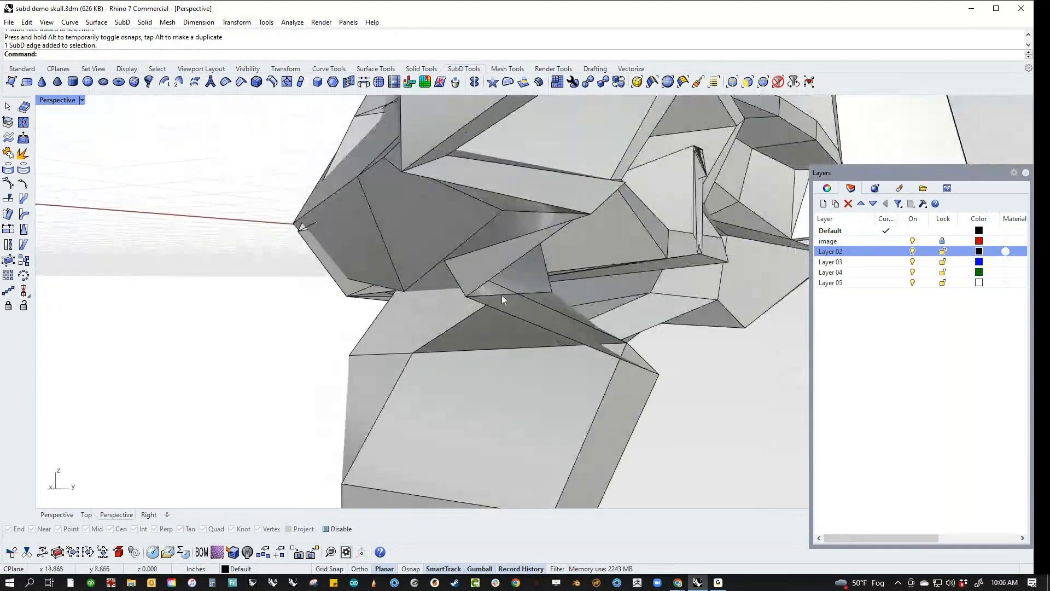
left_click(501, 294, "ctrl+shift")
left_click(499, 293, "ctrl+shift")
left_click(487, 300, "ctrl+shift")
right_click_drag(486, 300, 548, 308)
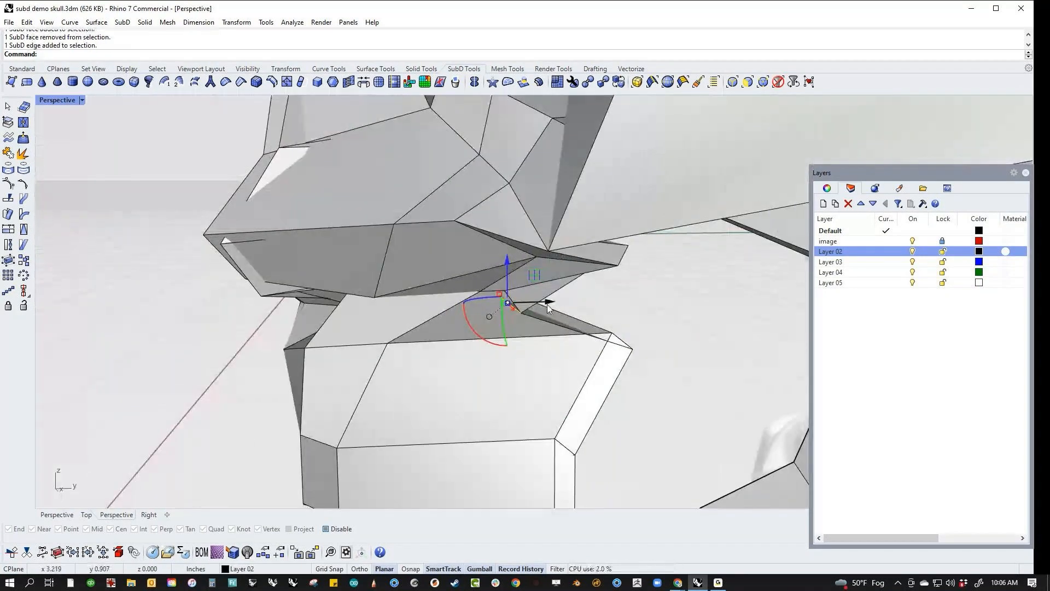
left_click_drag(549, 304, 664, 317)
left_click(664, 327)
Switch the SubDs to smooth display and move the vertex below the cheekbone inward along X.
scroll(648, 343, "down", 4)
right_click_drag(648, 344, 654, 407)
key("Tab")
scroll(608, 406, "down", 3)
scroll(653, 407, "up", 6)
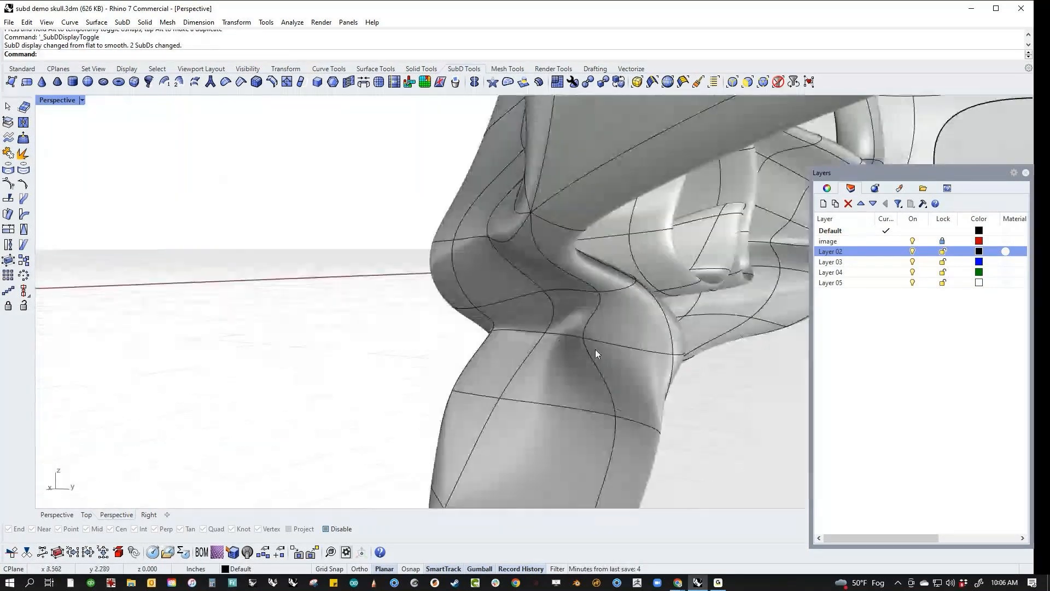
left_click(584, 339)
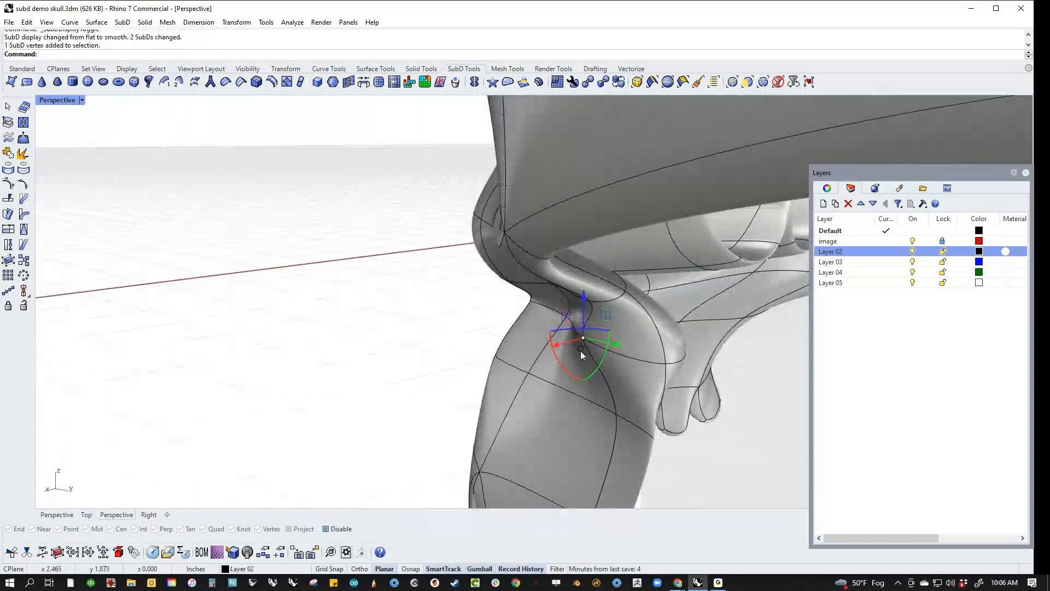
left_click_drag(565, 346, 589, 339)
key("Escape")
Move one vertex near the rear end of the upper tooth row backward along Y.
scroll(685, 413, "down", 8)
right_click_drag(685, 412, 479, 402)
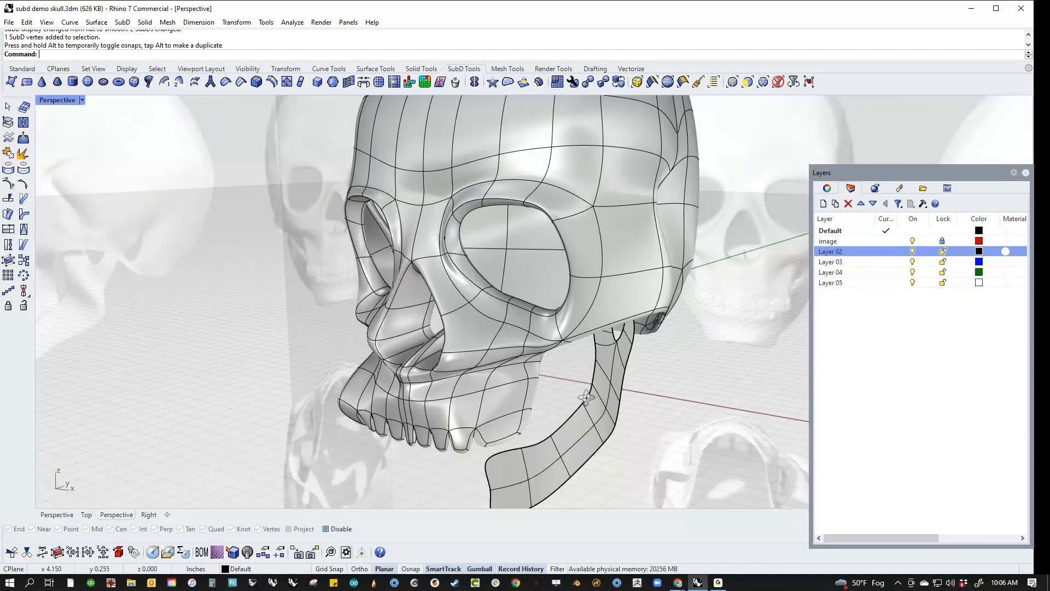
scroll(479, 401, "up", 10)
left_click(458, 467)
left_click_drag(474, 463, 529, 447)
scroll(493, 405, "down", 10)
left_click(368, 418)
Select the edge across the rear rim of the upper jaw beside the last tooth and move it backward along Y.
right_click_drag(368, 417, 444, 439)
scroll(409, 405, "down", 4)
scroll(444, 386, "down", 4)
scroll(409, 434, "up", 6)
scroll(381, 445, "up", 7)
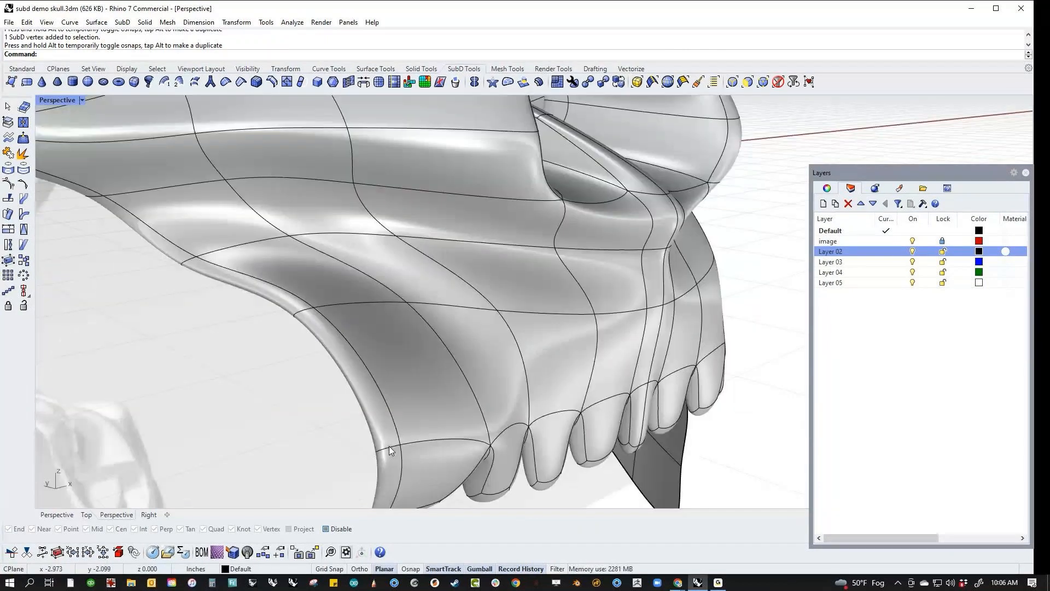
left_click(375, 448, "ctrl+shift")
right_click_drag(377, 446, 438, 416)
scroll(437, 383, "down", 4)
left_click_drag(457, 367, 313, 360)
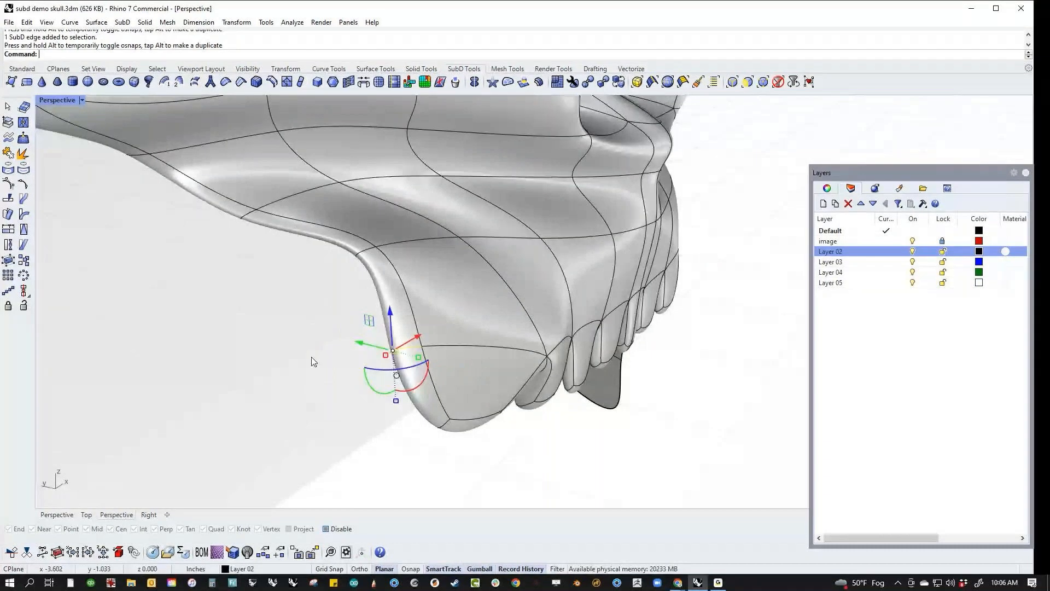
left_click(311, 357)
Move the next edge up on the upper jaw's rear rim backward along Y.
left_click(326, 247, "ctrl+shift")
left_click(316, 301)
scroll(359, 254, "up", 9)
left_click(353, 264, "ctrl+shift")
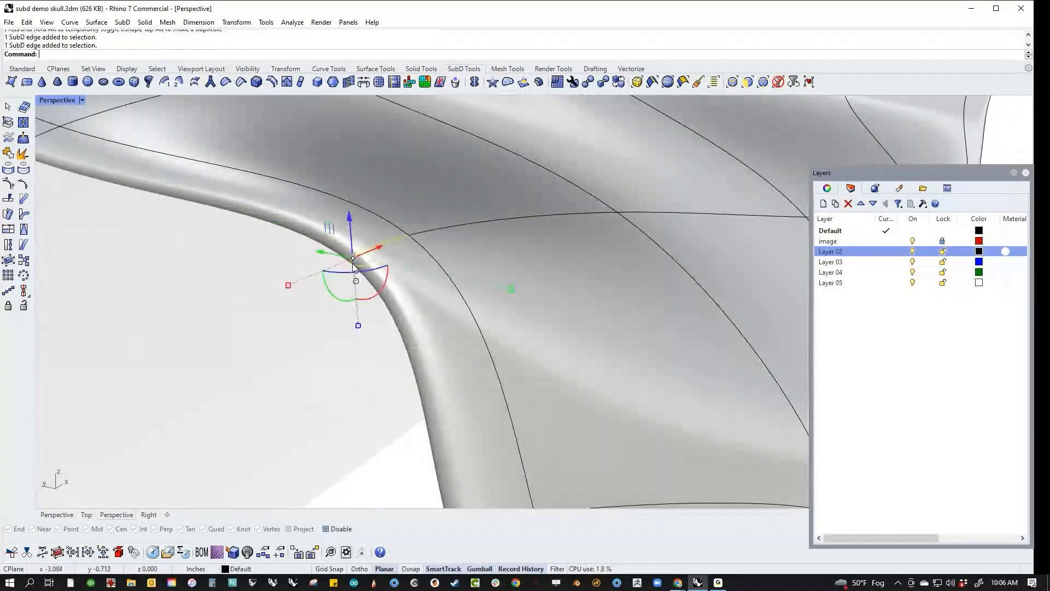
scroll(353, 267, "down", 5)
left_click_drag(351, 273, 248, 268)
scroll(320, 336, "down", 8)
left_click(298, 362)
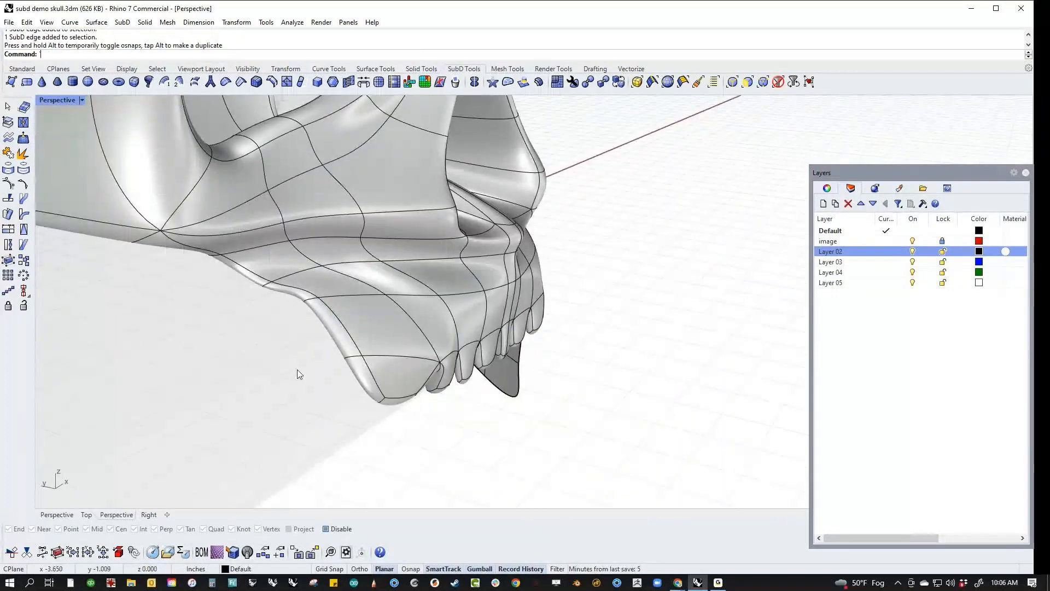
Return the SubDs to flat display and examine the face loop along the skull's lower rim beside the jaw piece.
key("Tab")
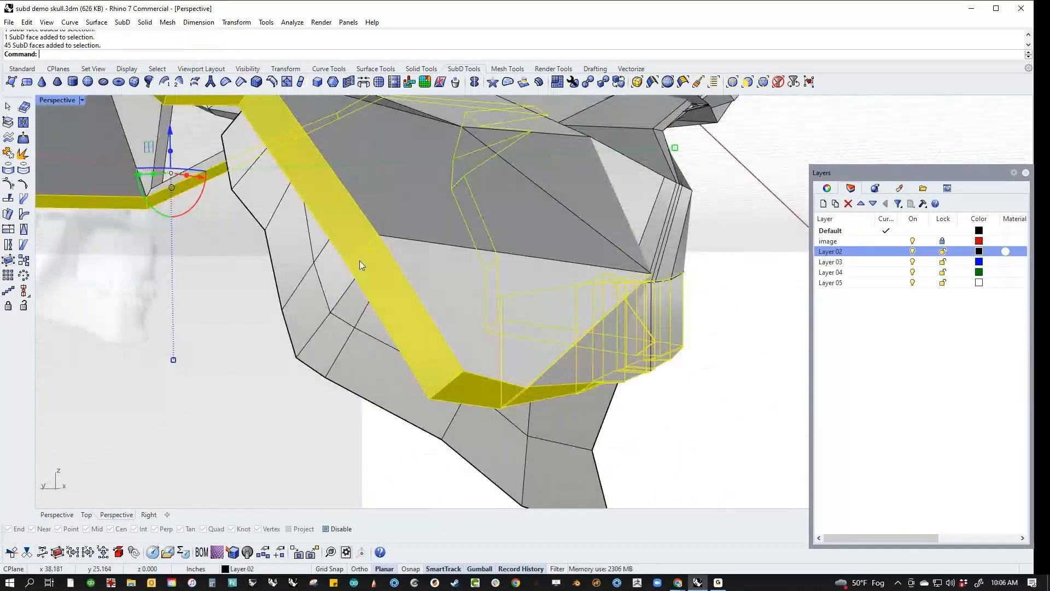
scroll(359, 263, "down", 5)
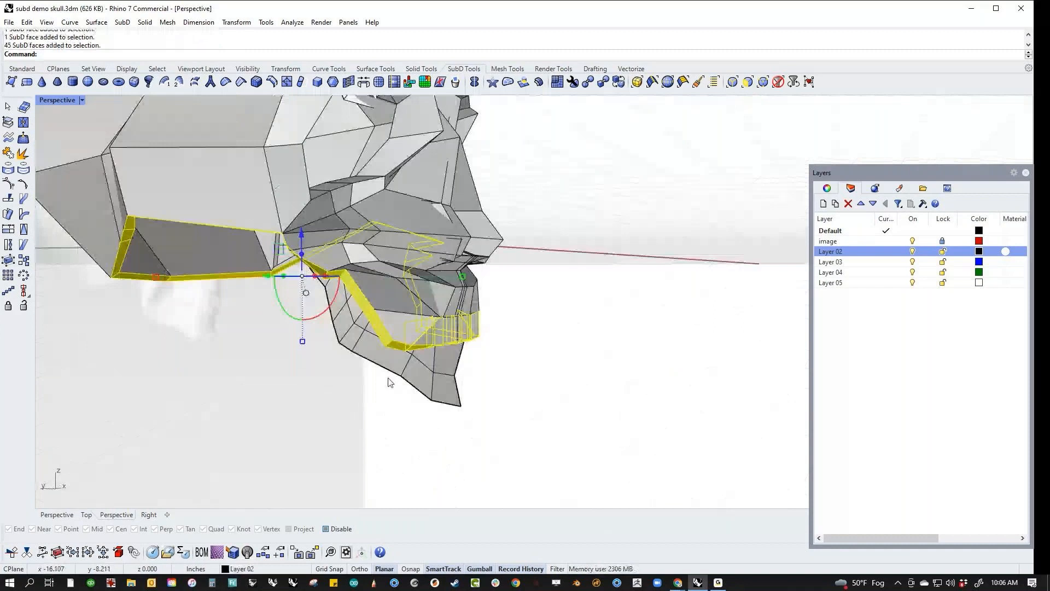
right_click_drag(390, 381, 510, 452)
right_click_drag(419, 496, 502, 401)
scroll(306, 384, "down", 5)
key("Escape")
scroll(481, 388, "up", 6)
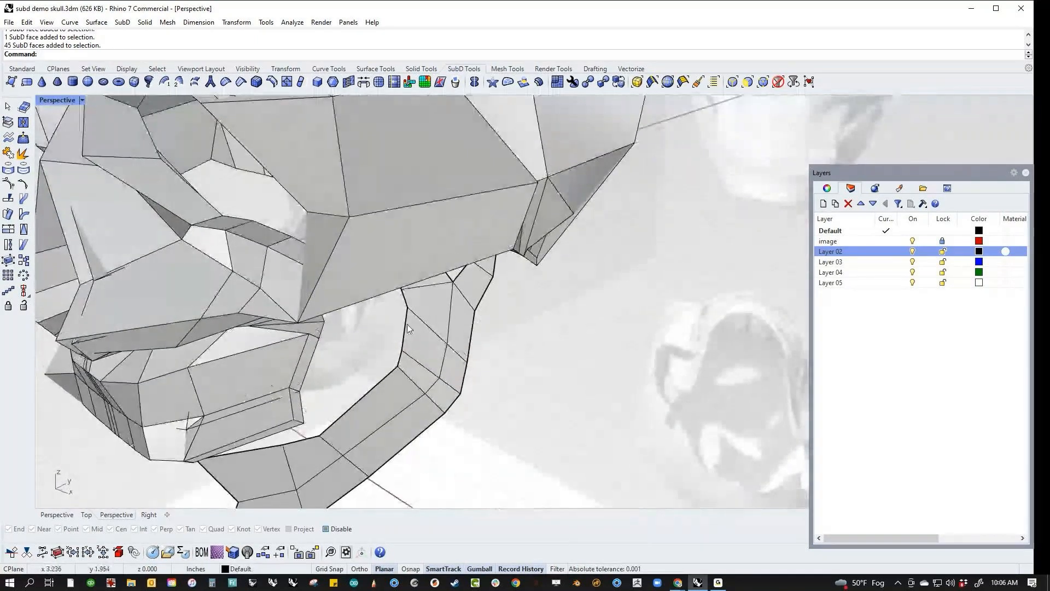
Select the faces of the jaw piece's upright rear branch and nudge them slightly sideways.
right_click_drag(399, 325, 383, 328)
left_click(432, 343, "ctrl+shift")
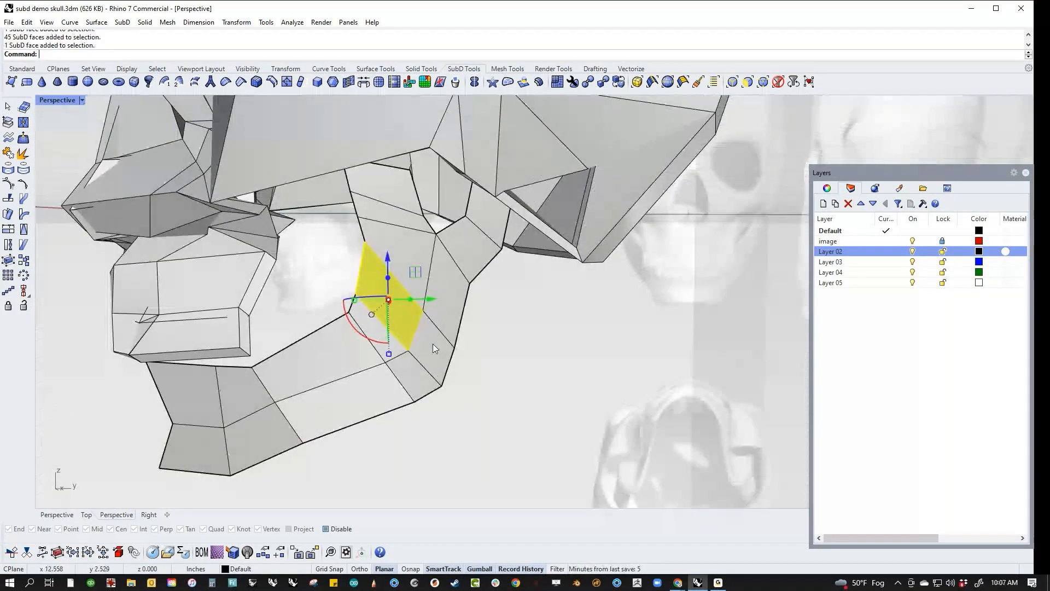
left_click(450, 294, "ctrl+shift")
left_click(402, 257, "ctrl+shift")
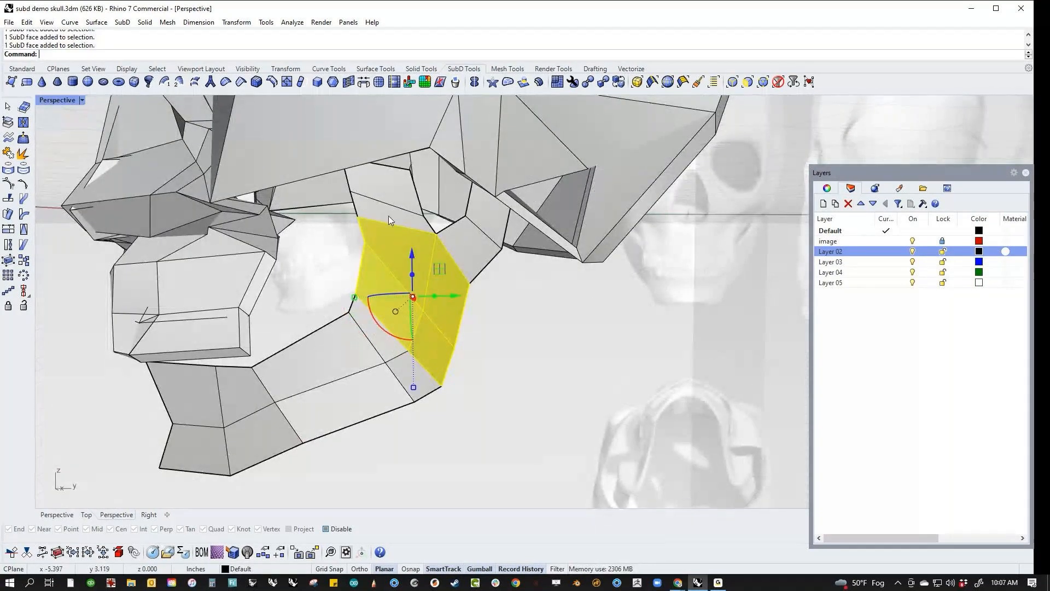
scroll(388, 215, "up", 2)
left_click(404, 195, "ctrl+shift")
left_click(539, 214, "ctrl+shift")
left_click(509, 268, "ctrl+shift")
scroll(506, 270, "down", 5)
right_click_drag(532, 351, 518, 312)
left_click_drag(502, 302, 495, 300)
left_click(571, 380)
Select two neighbouring edges on the jaw piece and shift them slightly.
scroll(540, 380, "down", 5)
right_click_drag(539, 391, 538, 337)
scroll(476, 417, "up", 6)
left_click(496, 331, "ctrl+shift")
left_click(517, 356, "ctrl+shift")
left_click_drag(502, 340, 496, 362)
left_click(532, 398)
scroll(525, 405, "down", 5)
right_click_drag(514, 417, 566, 366)
Mirror the jaw piece to the other side of the skull across a front-to-back plane starting at the origin 0.
left_click(574, 329)
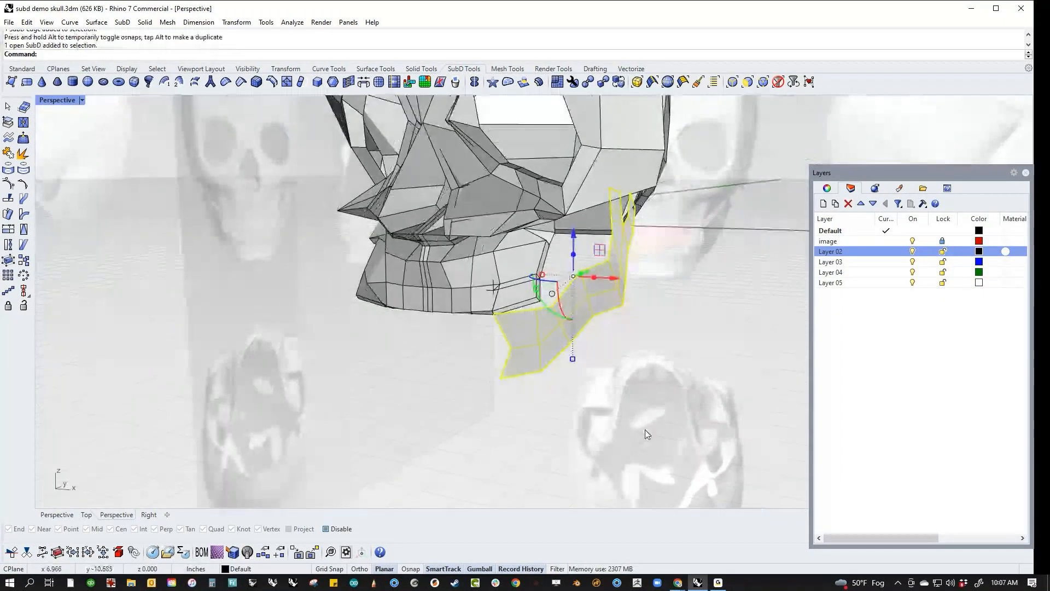
type("mirror")
key("Return")
type("0")
key("Return")
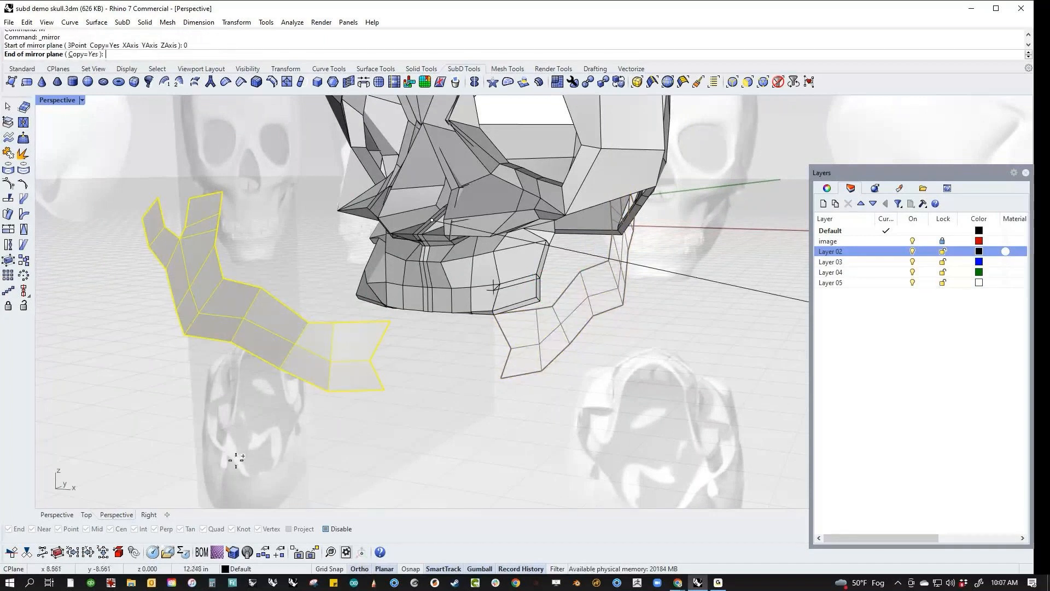
left_click(81, 432, "shift")
Bridge the two open front edges of each jaw half across the chin with 2 joined segments.
right_click_drag(326, 389, 408, 317)
key("Escape")
scroll(408, 316, "up", 2)
left_click(428, 342, "ctrl+shift")
left_click(422, 405, "ctrl+shift")
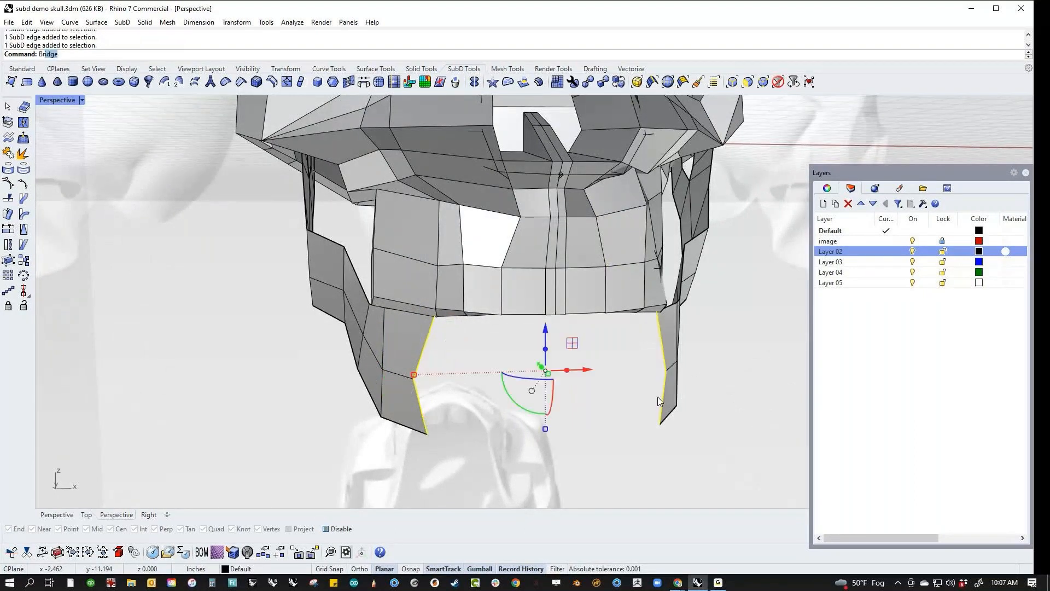
left_click(666, 361, "ctrl+shift")
left_click(662, 398, "ctrl+shift")
type("Bridge")
key("Return")
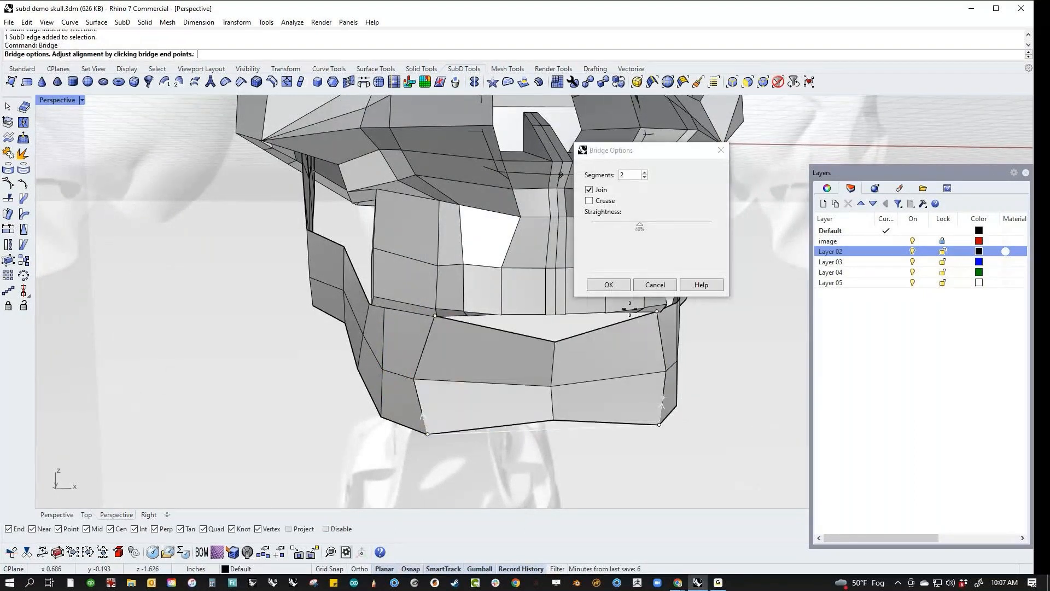
left_click(621, 290)
Raise the middle vertex on the upper edge of the bridged chin slightly toward the upper teeth.
right_click_drag(609, 386, 309, 354)
left_click(270, 313, "ctrl+shift")
mouse_move(271, 313)
right_mouse_down()
mouse_move(284, 306)
mouse_move(277, 300)
right_mouse_up()
left_click_drag(270, 312, 267, 300)
left_click(312, 421)
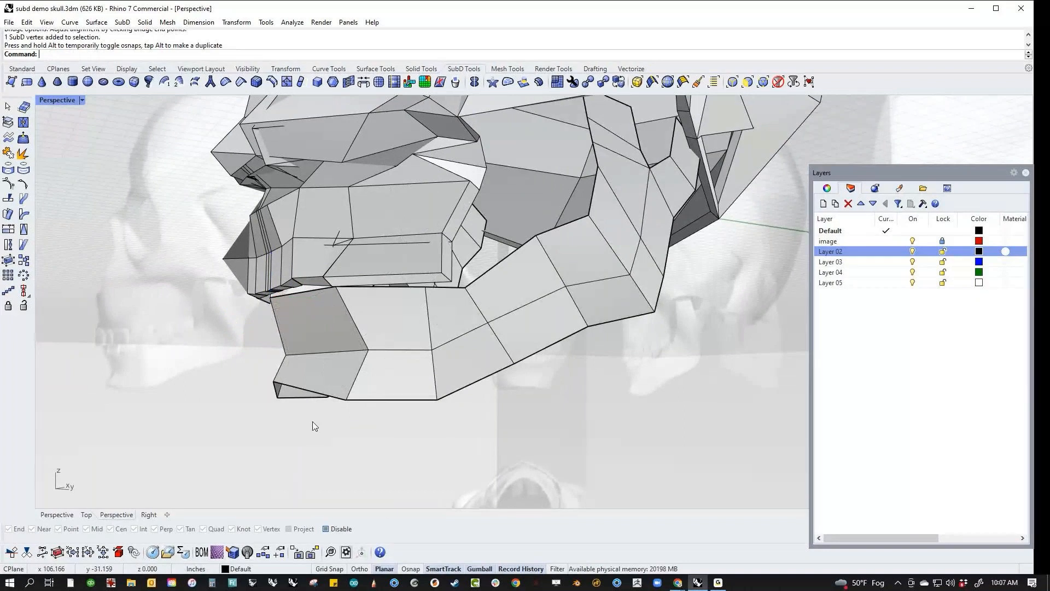
Switch the SubDs to smooth display and scale the edge loop around the middle of the upper jaw front to back.
right_click_drag(312, 421, 393, 442)
key("Tab")
scroll(403, 304, "up", 6)
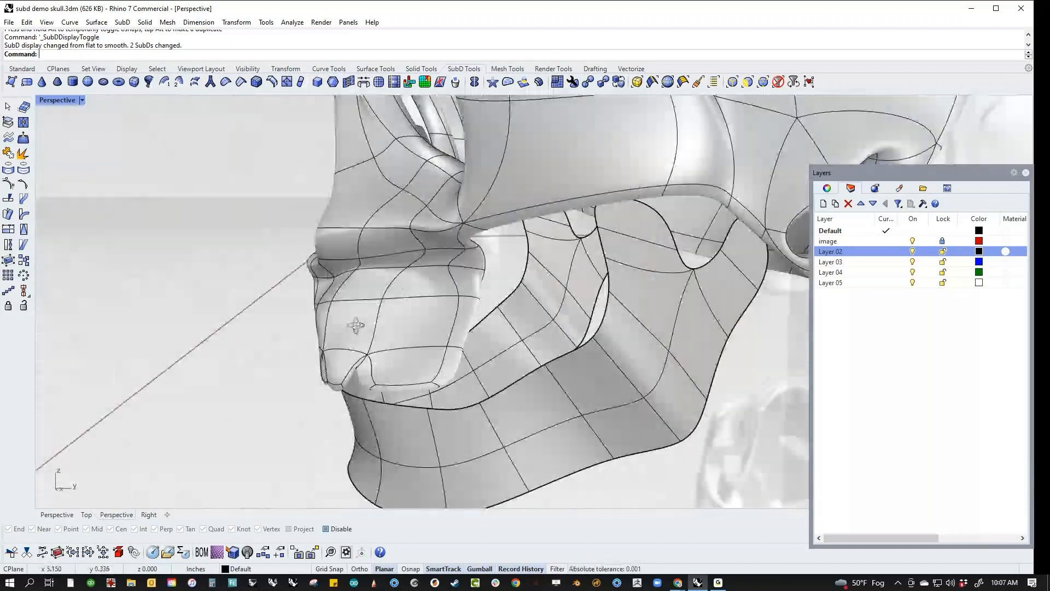
double_click(417, 300)
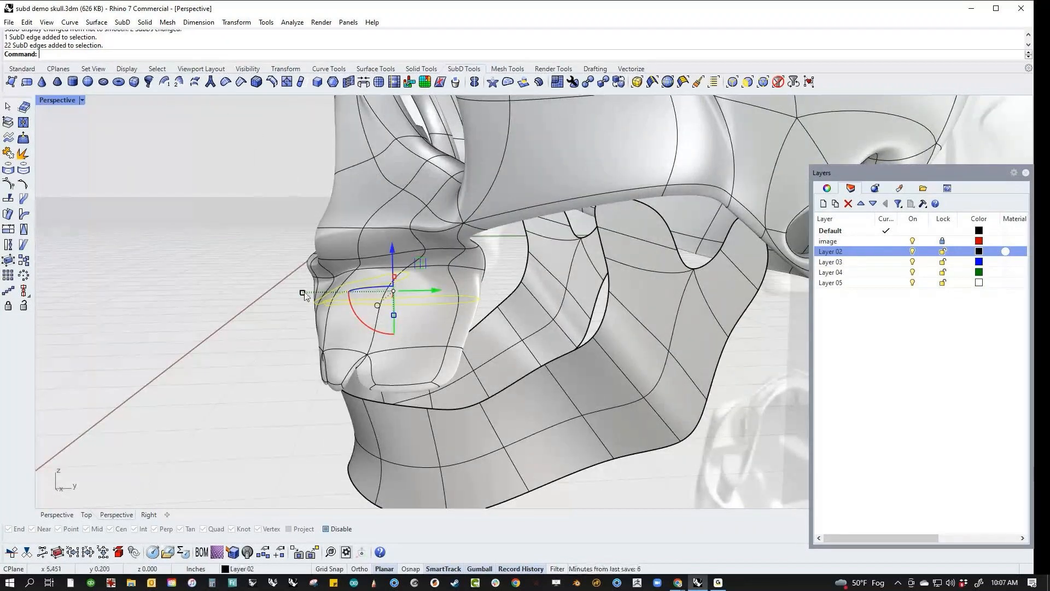
left_click_drag(304, 296, 422, 299)
key("Escape")
Select the edge loop above it, just below the cheekbone, and adjust it forward along Y.
double_click(452, 266, "ctrl+shift")
mouse_move(446, 266)
left_mouse_down()
mouse_move(474, 265)
mouse_move(426, 268)
left_mouse_up()
key("Escape")
scroll(468, 240, "up", 6)
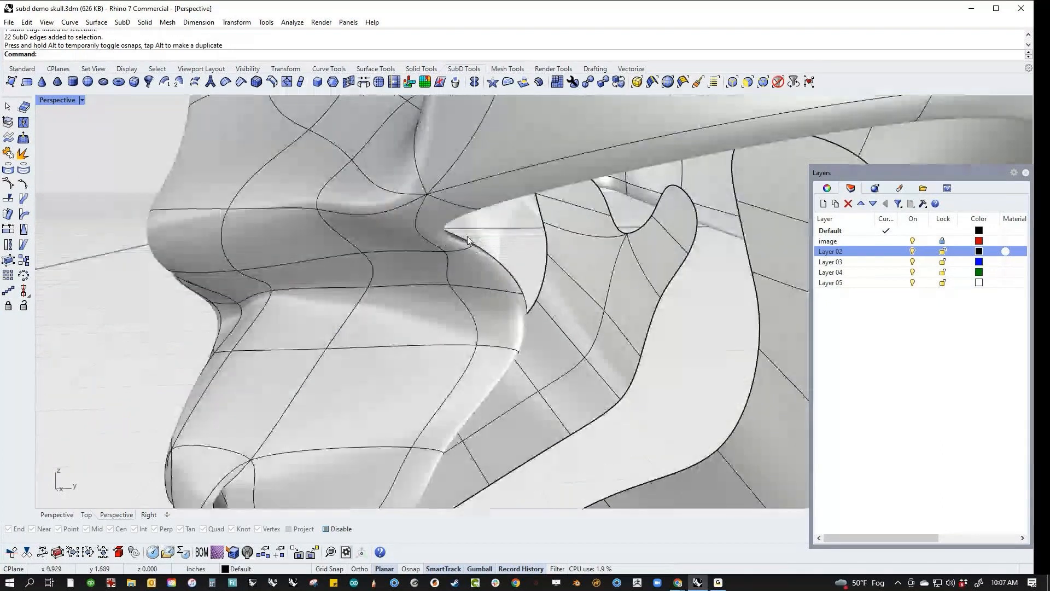
Select the small face in the notch between the upper jaw and cheekbone and move it backward along Y.
left_click(438, 245, "ctrl+shift")
scroll(438, 245, "down", 4)
scroll(457, 231, "up", 2)
left_click(457, 231, "ctrl+shift")
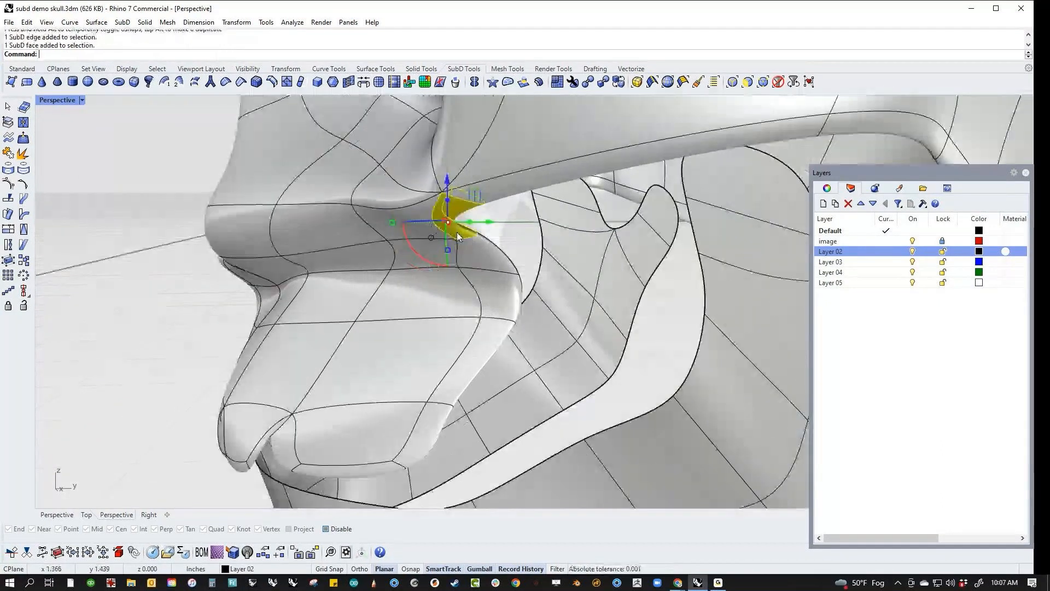
left_click_drag(457, 232, 548, 231)
left_click(151, 318)
Try to bend one half of the upper teeth backward in the top view, with the spine starting at the skull's centreline.
scroll(327, 327, "down", 6)
right_click_drag(328, 329, 479, 391)
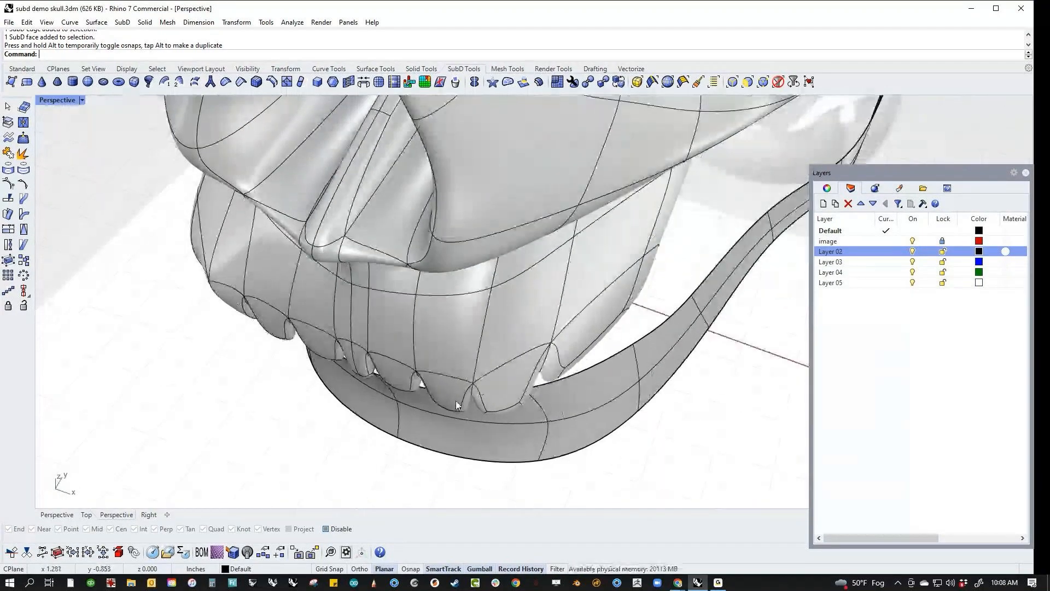
right_click_drag(354, 350, 434, 291)
key("ctrl+F2")
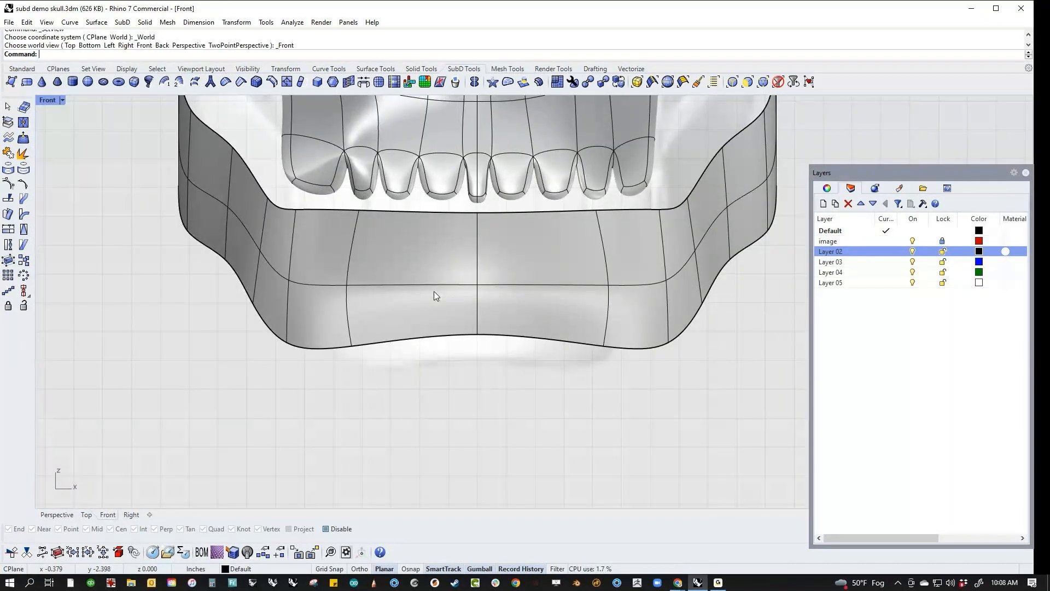
scroll(434, 291, "up", 6)
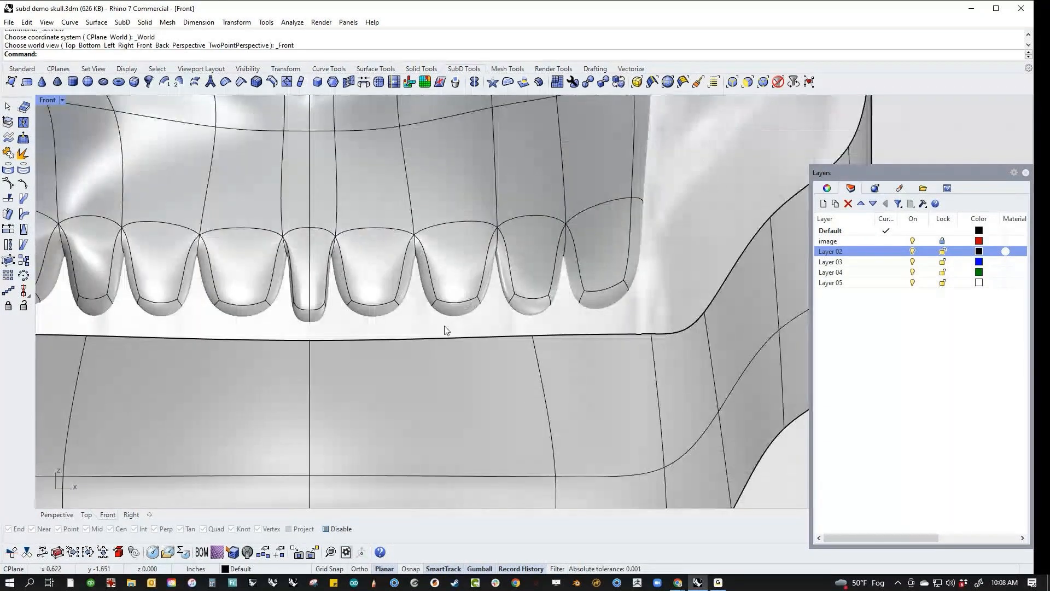
scroll(393, 321, "down", 4)
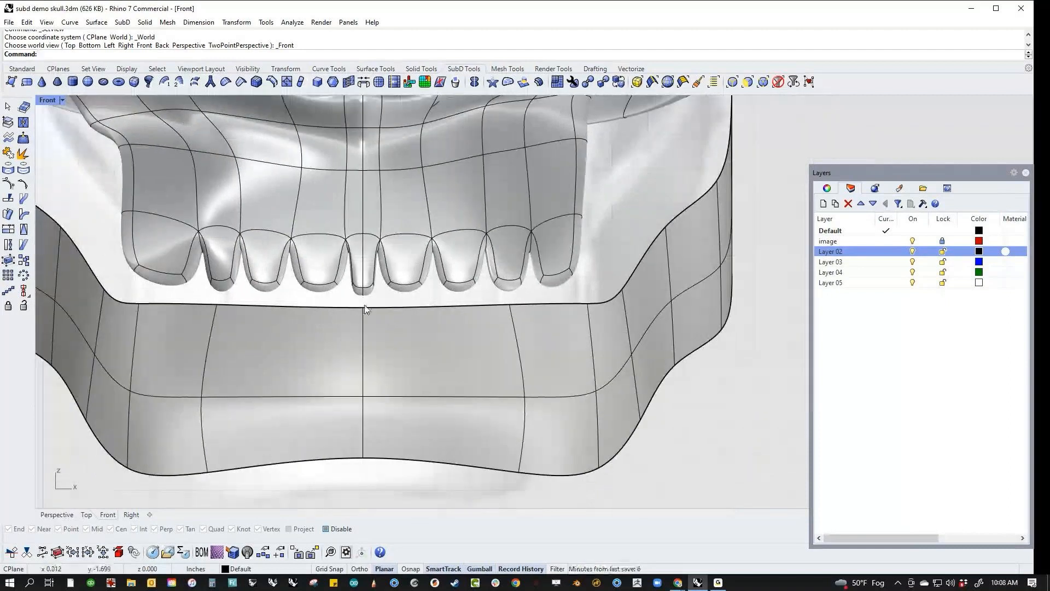
left_click_drag(362, 303, 600, 205)
scroll(591, 301, "up", 2)
left_click(596, 291, "ctrl")
scroll(589, 294, "down", 4)
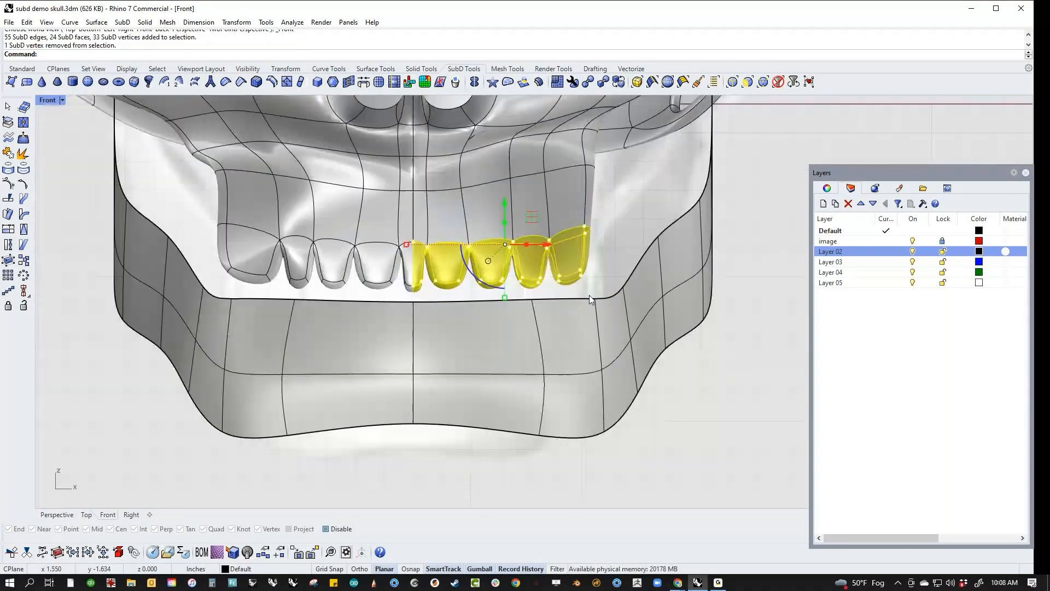
right_click_drag(589, 294, 567, 327)
type("Top")
key("Return")
right_click_drag(520, 414, 510, 305)
type("B")
key("Return")
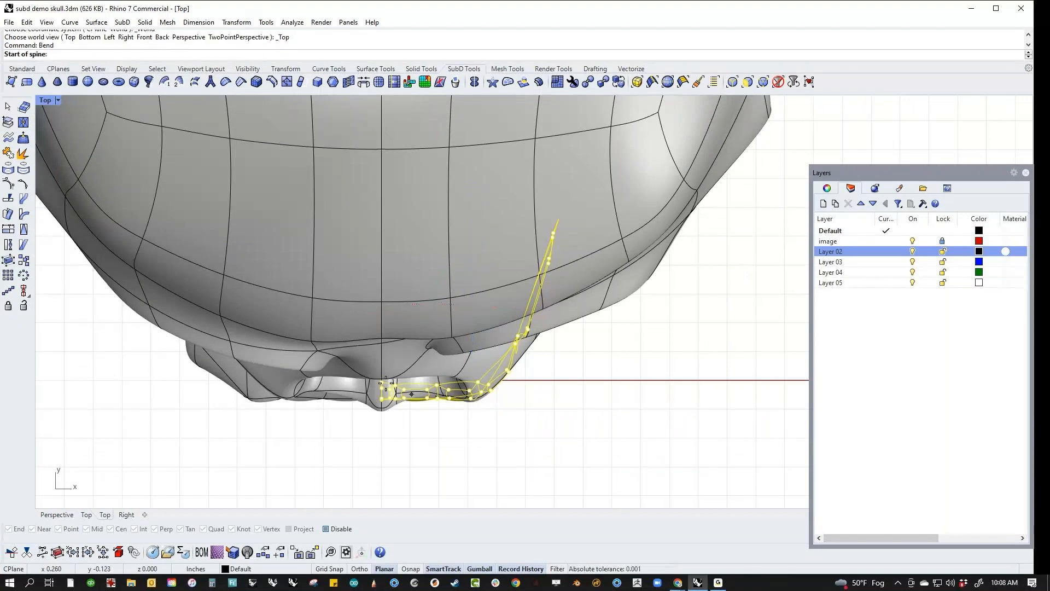
left_click(383, 388)
left_click(572, 396)
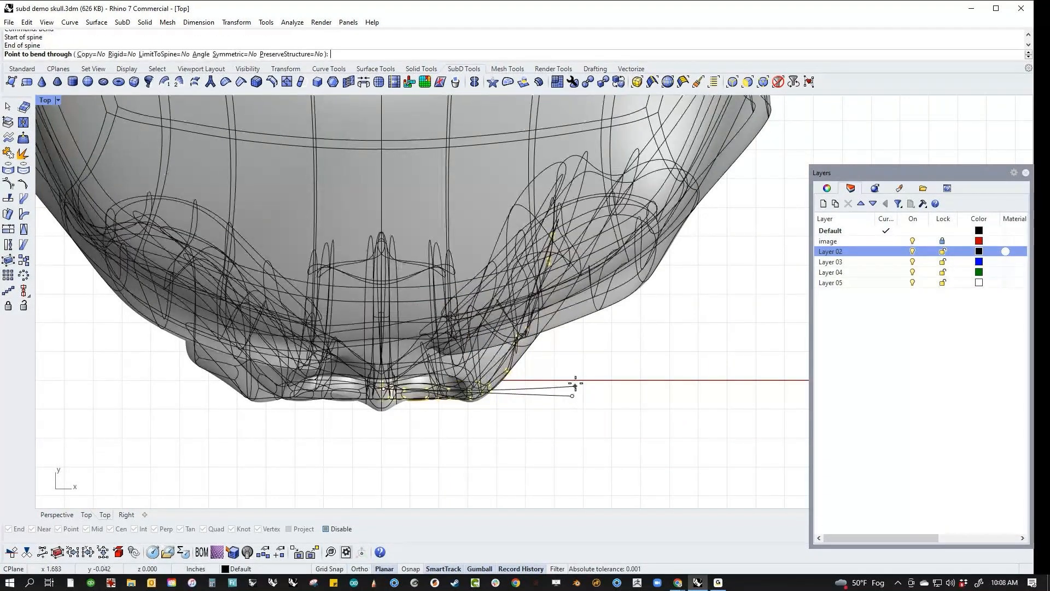
left_click(576, 349)
left_click(579, 421)
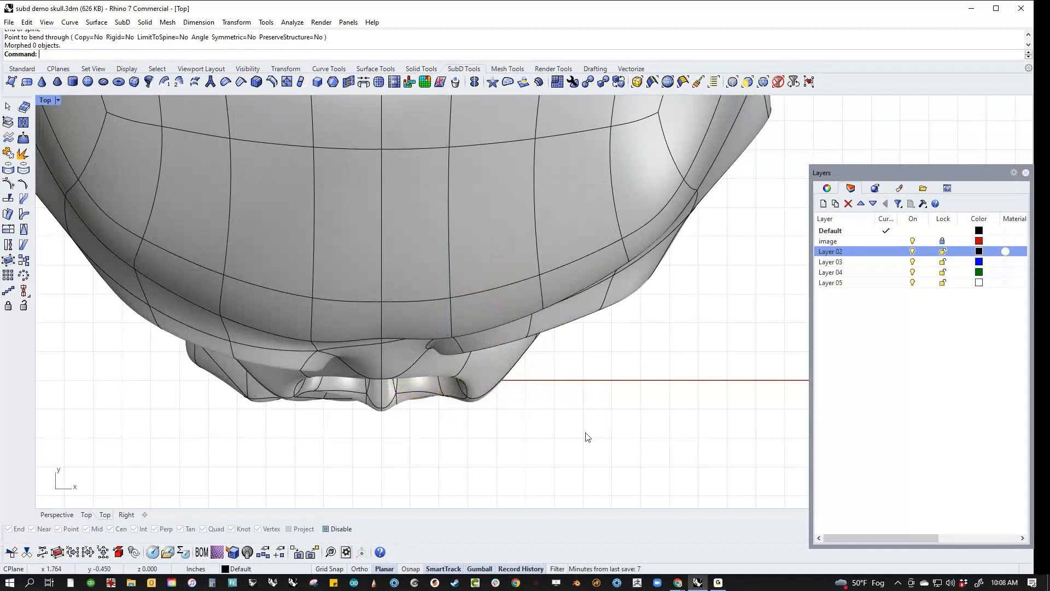
key("ctrl+F4")
right_click_drag(568, 292, 634, 333)
scroll(563, 357, "up", 3)
key("ctrl+z")
Move the edges in the gaps on both sides of the upper tooth near the front corner backward along Y.
scroll(509, 332, "up", 6)
left_click(491, 329, "ctrl+shift")
left_click_drag(514, 324, 552, 306)
key("Escape")
left_click(408, 296, "ctrl+shift")
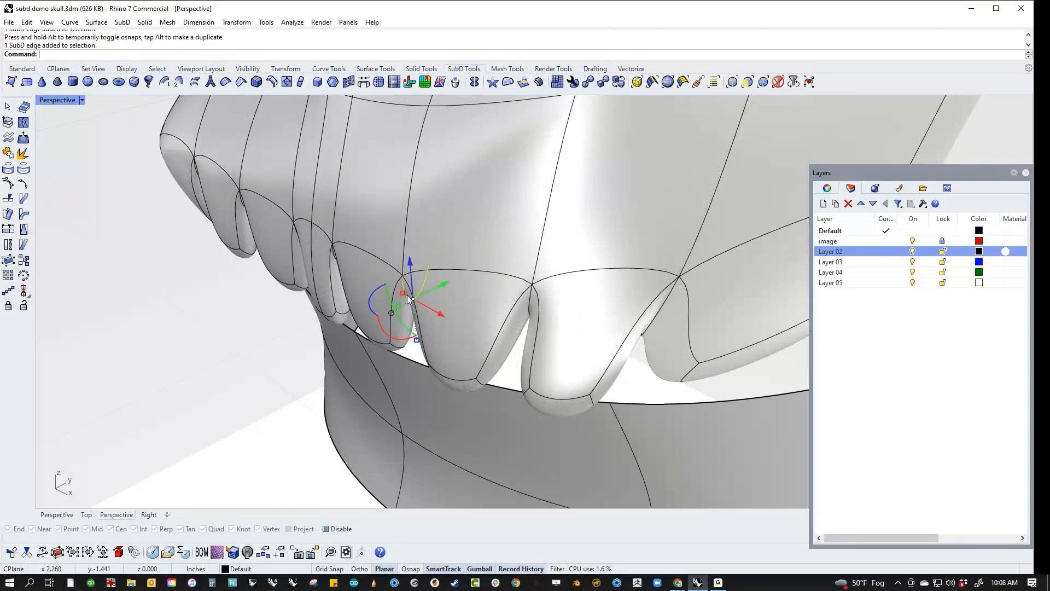
left_click_drag(441, 286, 442, 285)
key("Escape")
Select the tip faces of the two neighbouring upper corner teeth and shift them slightly together.
left_click(465, 383, "ctrl+shift")
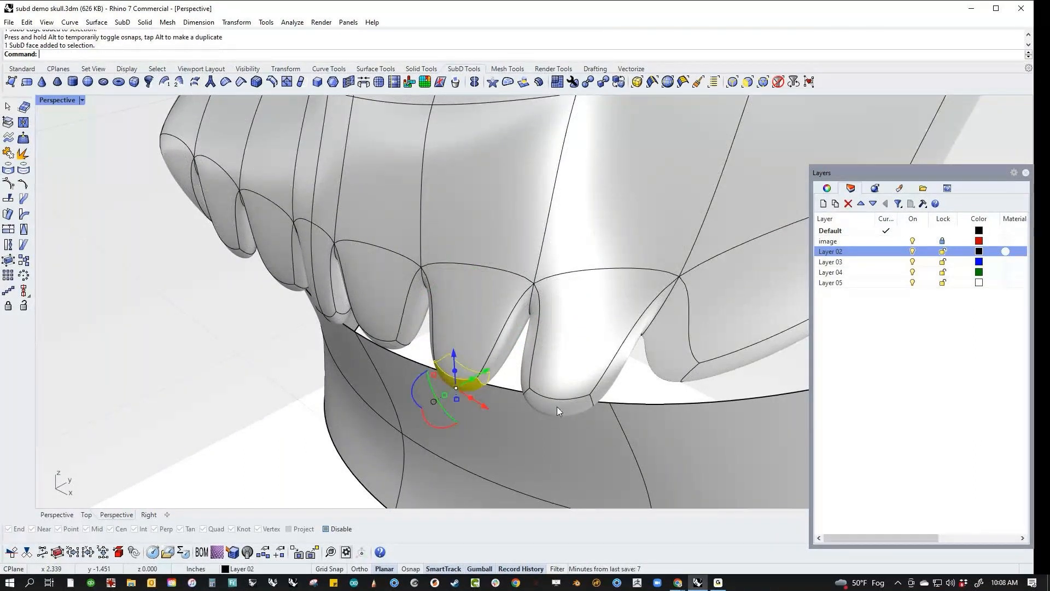
left_click(556, 405, "ctrl+shift")
right_click_drag(557, 405, 500, 395)
mouse_move(547, 395)
left_mouse_down()
mouse_move(597, 386)
mouse_move(552, 394)
left_mouse_up()
key("Escape")
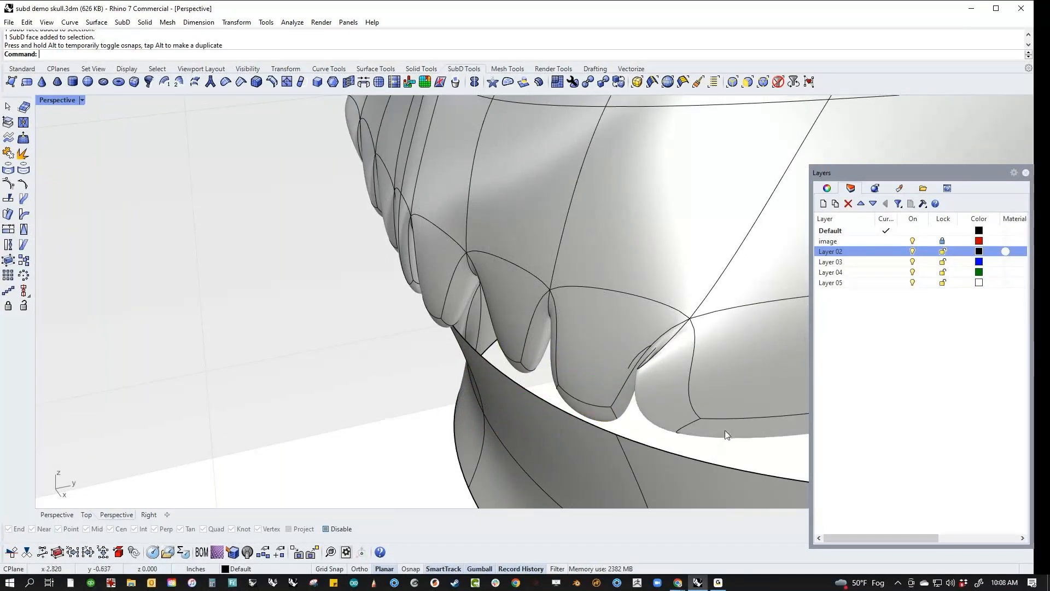
Reshape the gap between the last separate upper tooth and the wide back tooth by moving its two side edges.
right_click_drag(725, 435, 580, 387, "shift")
left_click(542, 378, "ctrl+shift")
left_click_drag(567, 377, 502, 356)
left_click(511, 359)
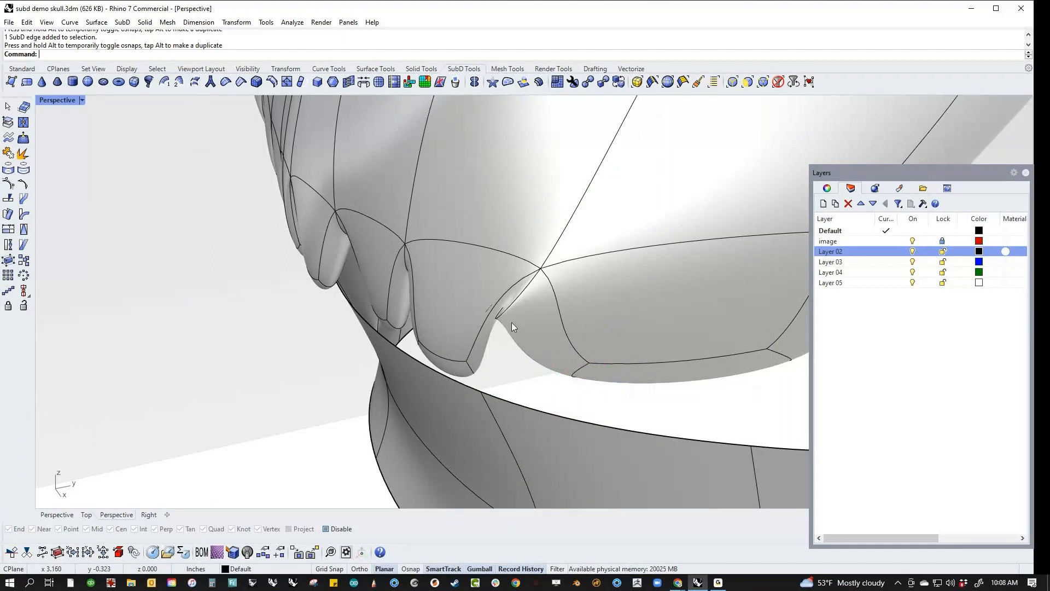
left_click(508, 306, "ctrl+shift")
right_click_drag(520, 328, 529, 305)
left_click_drag(530, 305, 556, 296)
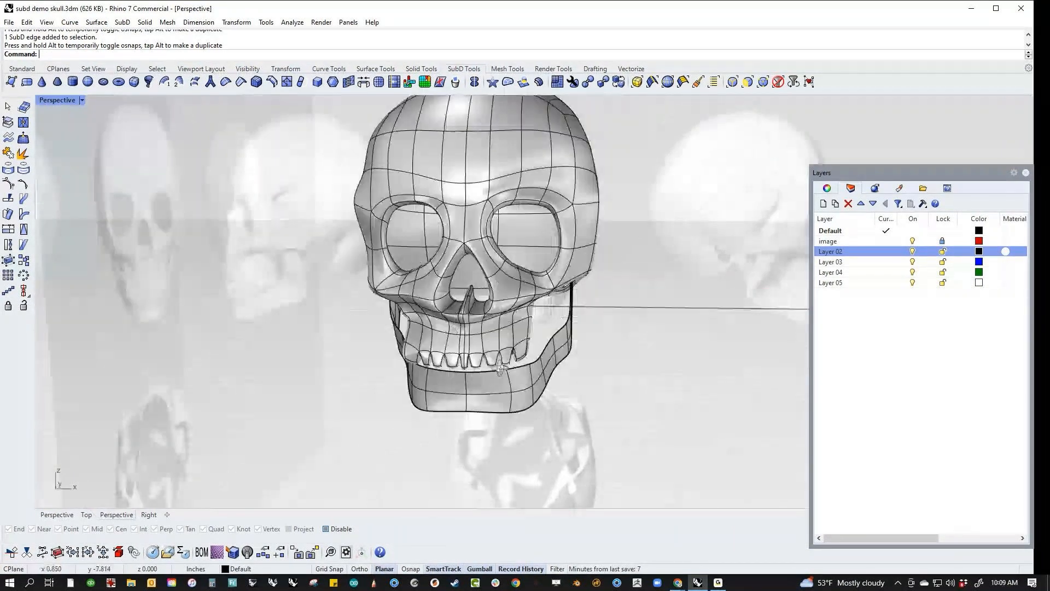
Offset the lower jaw SubD by 0.25 as a solid.
right_click_drag(500, 369, 376, 361)
scroll(536, 380, "up", 6)
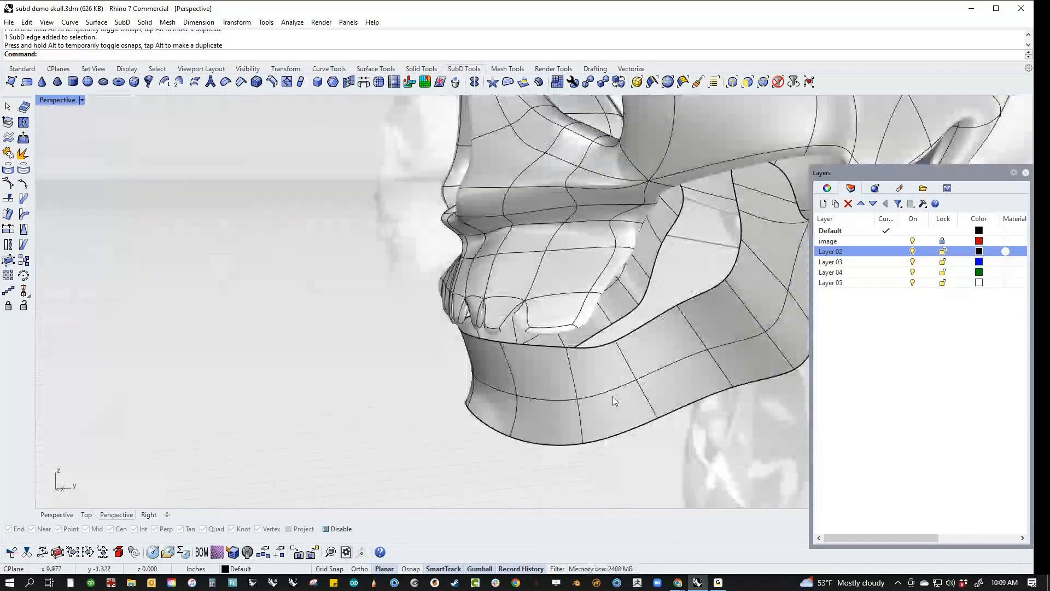
right_click_drag(614, 401, 450, 412)
left_click(450, 413)
right_click_drag(537, 416, 473, 455, "shift")
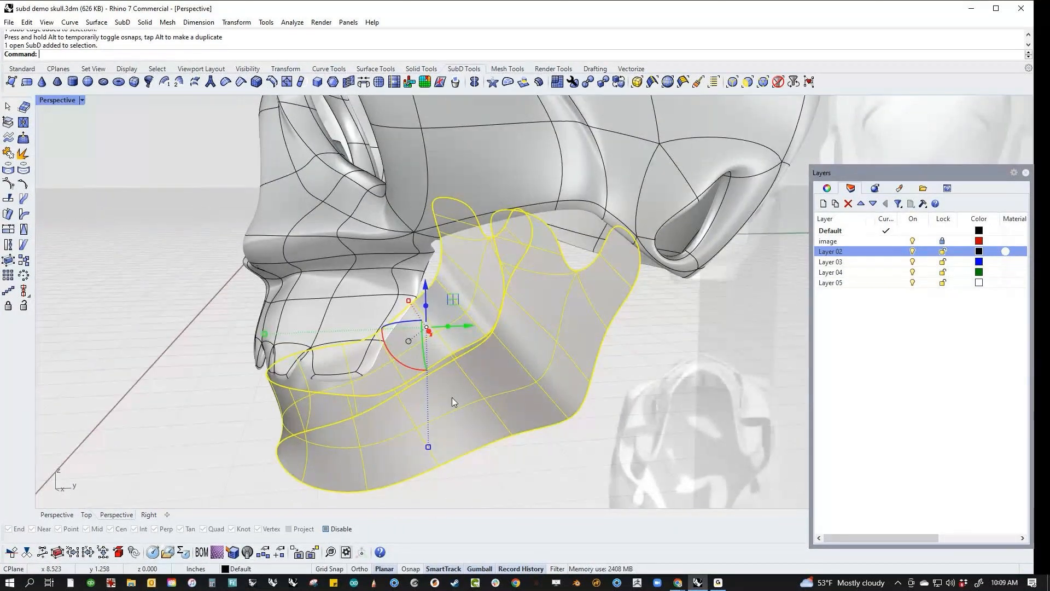
left_click(121, 22)
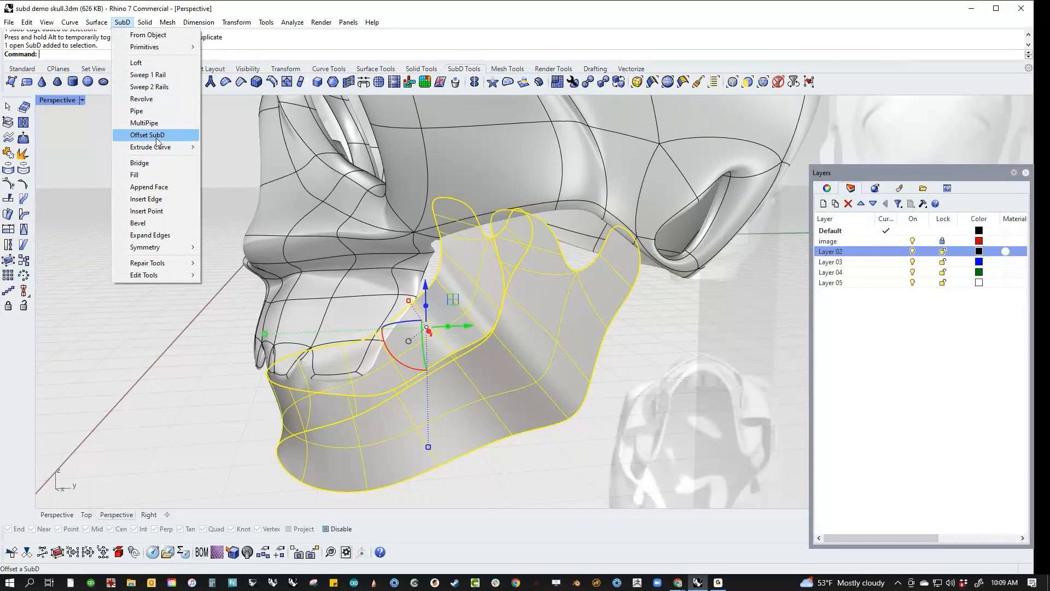
left_click(157, 140)
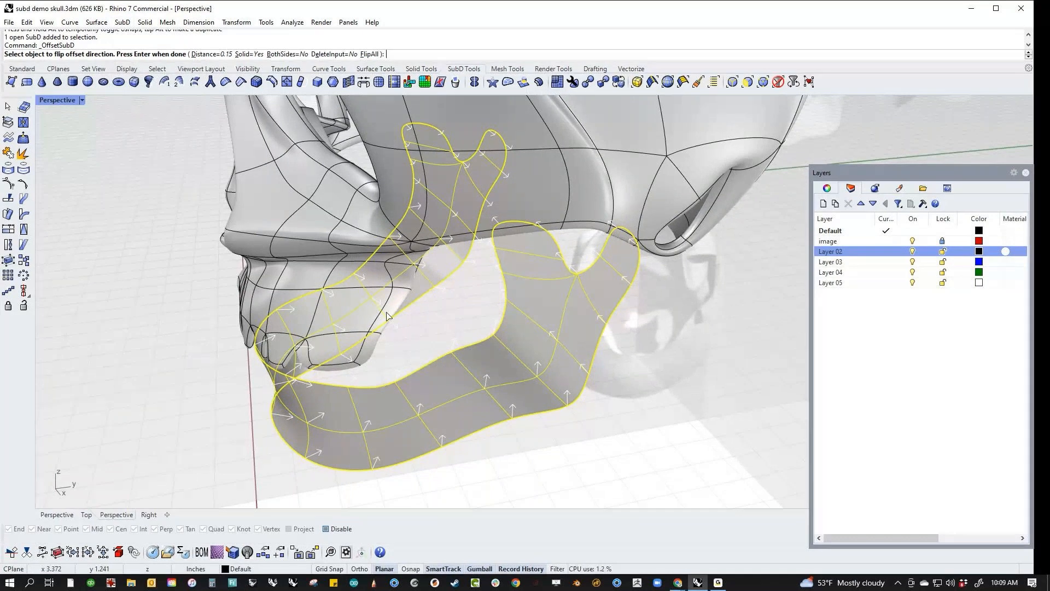
type(".25")
key("Return")
key("Return")
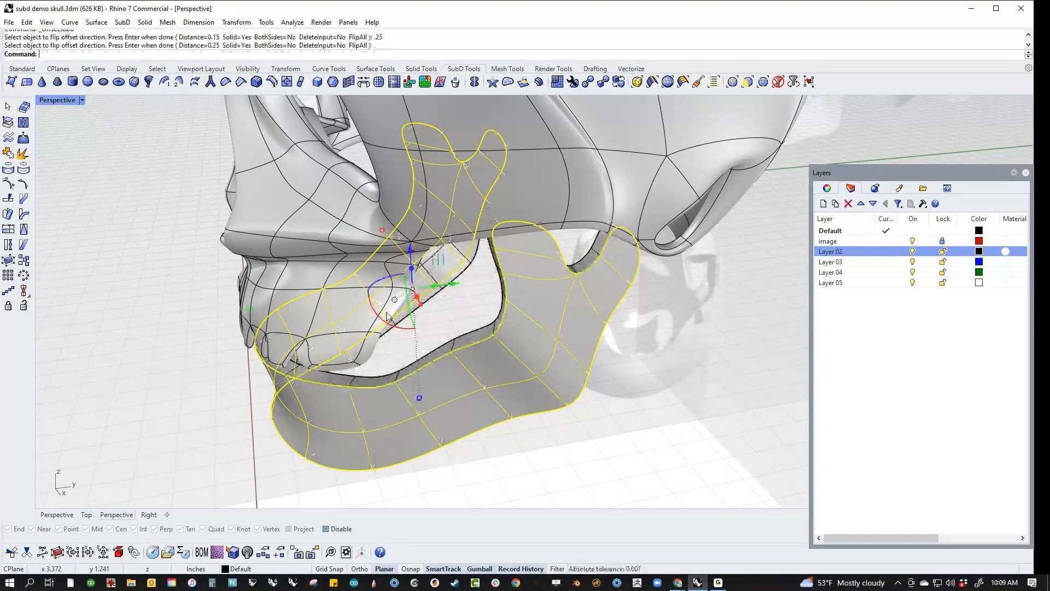
Delete the original open jaw surface and hide the skull to isolate the solid lower jaw.
key("Escape")
left_click(501, 402)
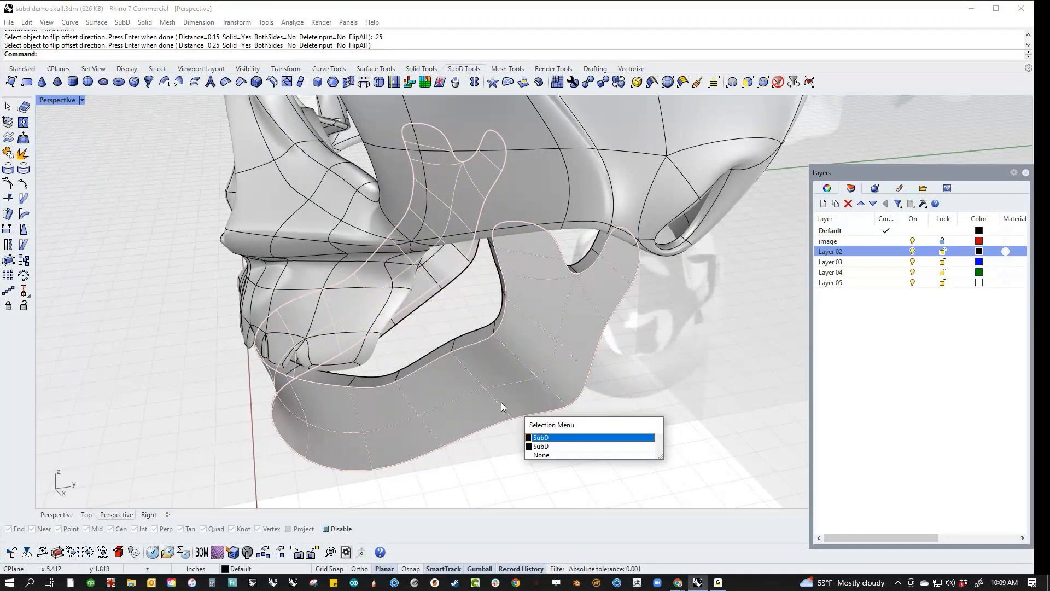
key("Return")
key("ctrl+i")
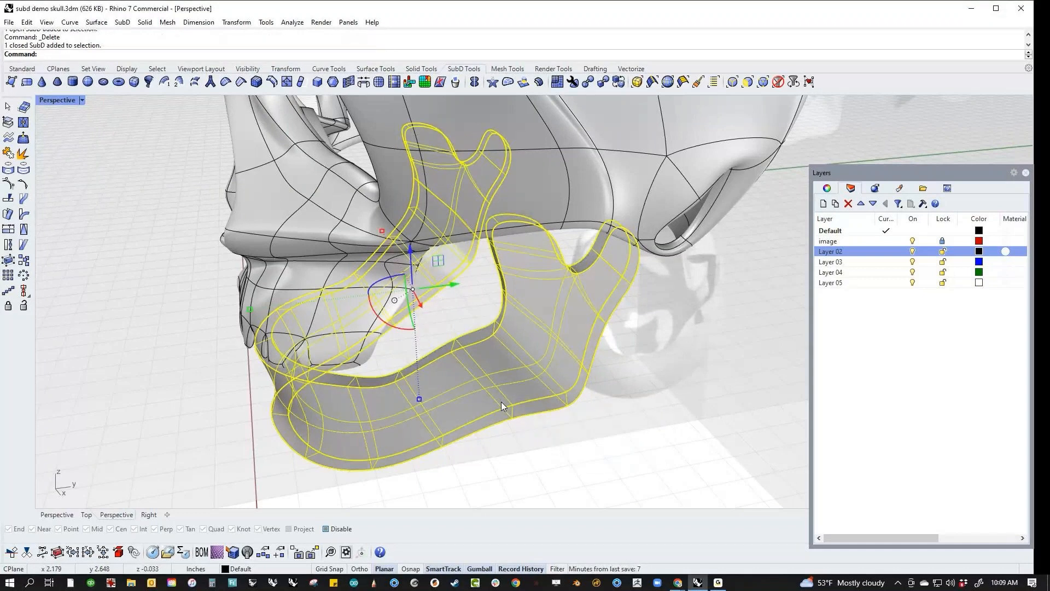
key("ctrl+h")
scroll(501, 402, "down", 3)
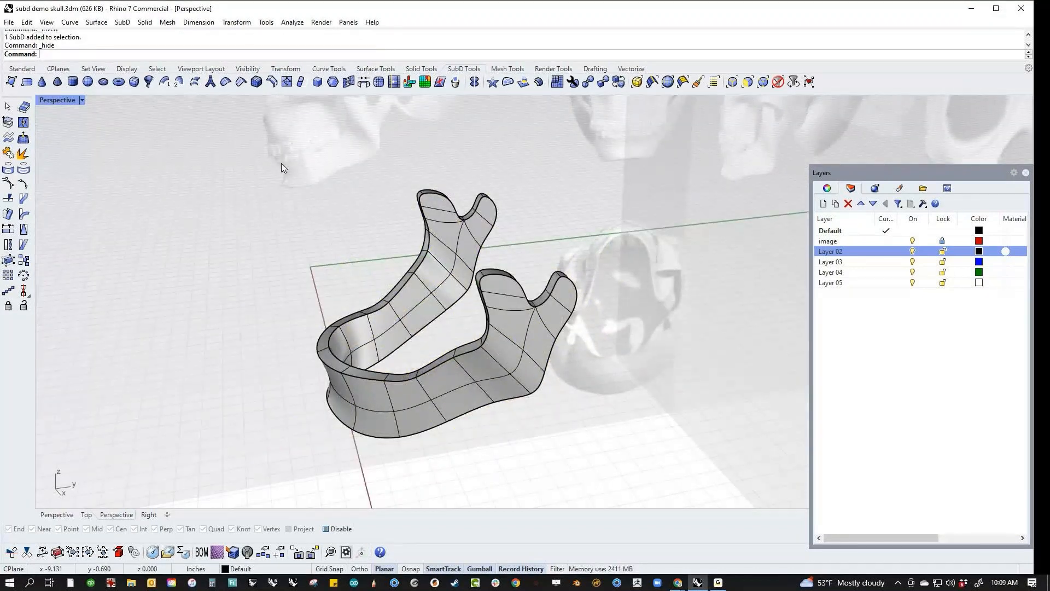
Remove all creases from the solid lower jaw and show the hidden skull again.
left_click_drag(254, 165, 598, 443)
left_click(194, 82)
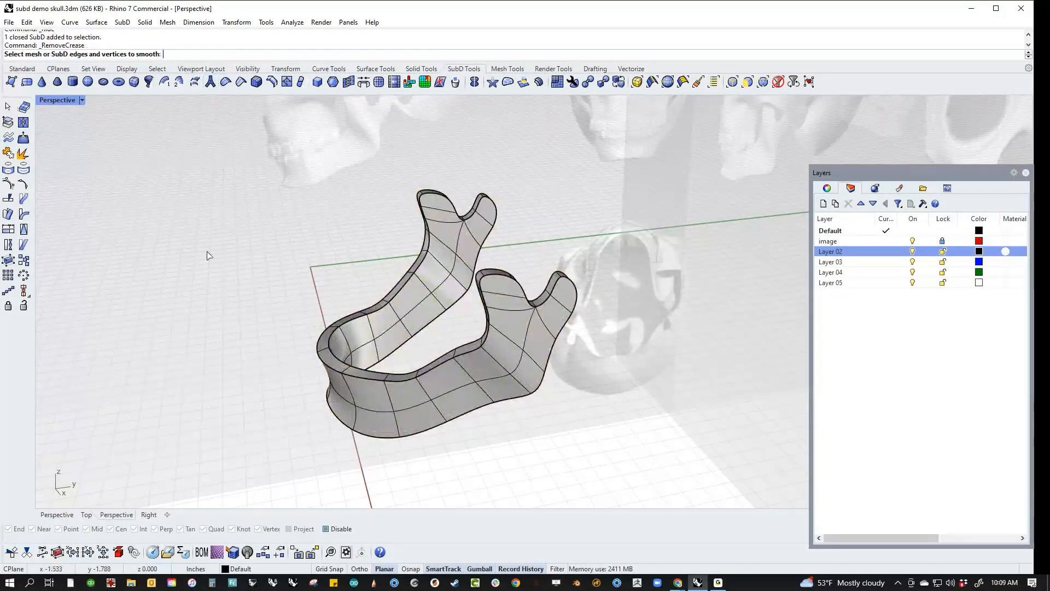
left_click_drag(249, 141, 662, 459)
key("Return")
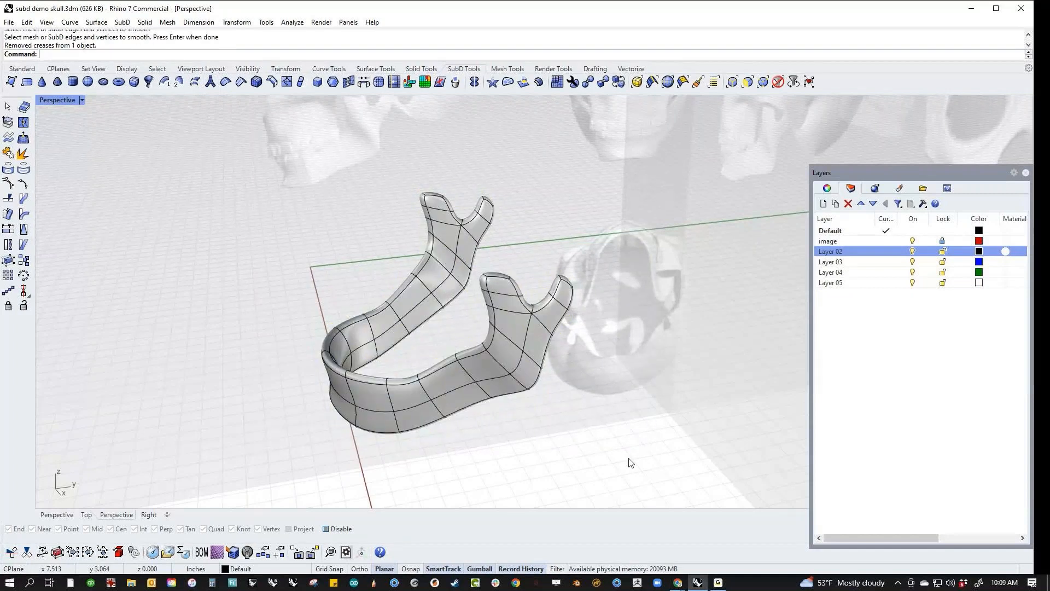
type("v")
key("Return")
Pull the vertex at the lower front of the chin forward along Y.
right_click_drag(549, 434, 389, 383)
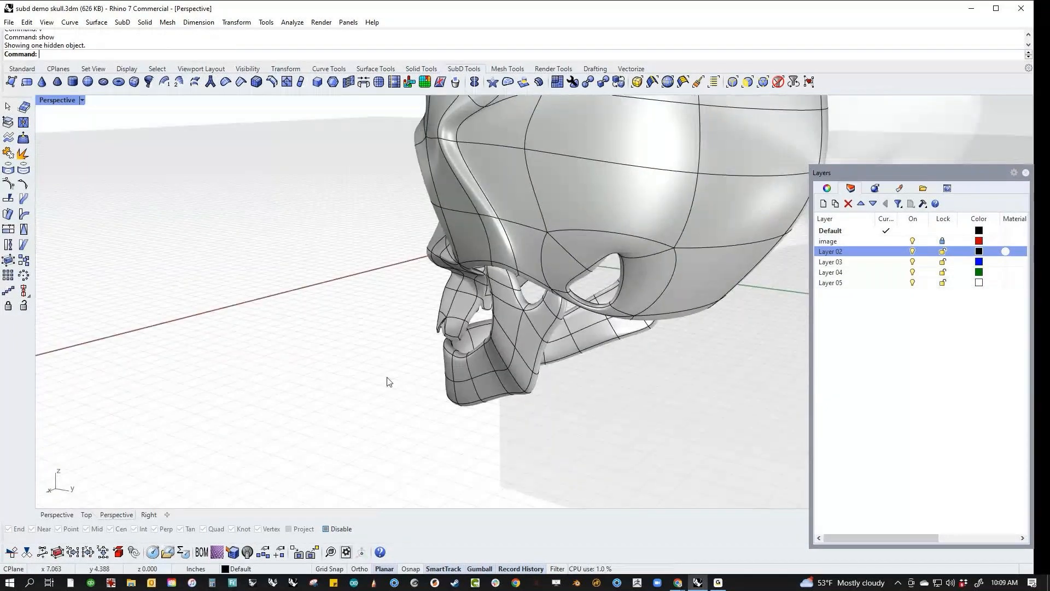
scroll(389, 381, "up", 5)
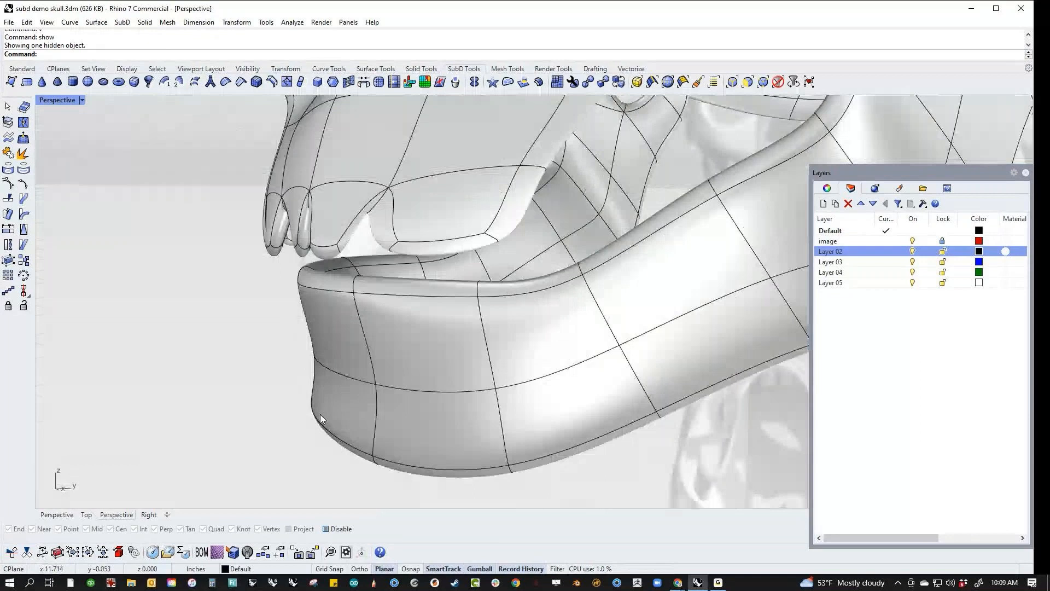
right_click_drag(320, 414, 398, 420)
left_click(396, 411, "ctrl+shift")
left_click_drag(414, 435, 367, 427)
key("Escape")
Move the edge at the front of the lower jaw's upper rim forward along Y toward the upper teeth.
scroll(376, 259, "up", 4)
left_click(370, 295, "ctrl+shift")
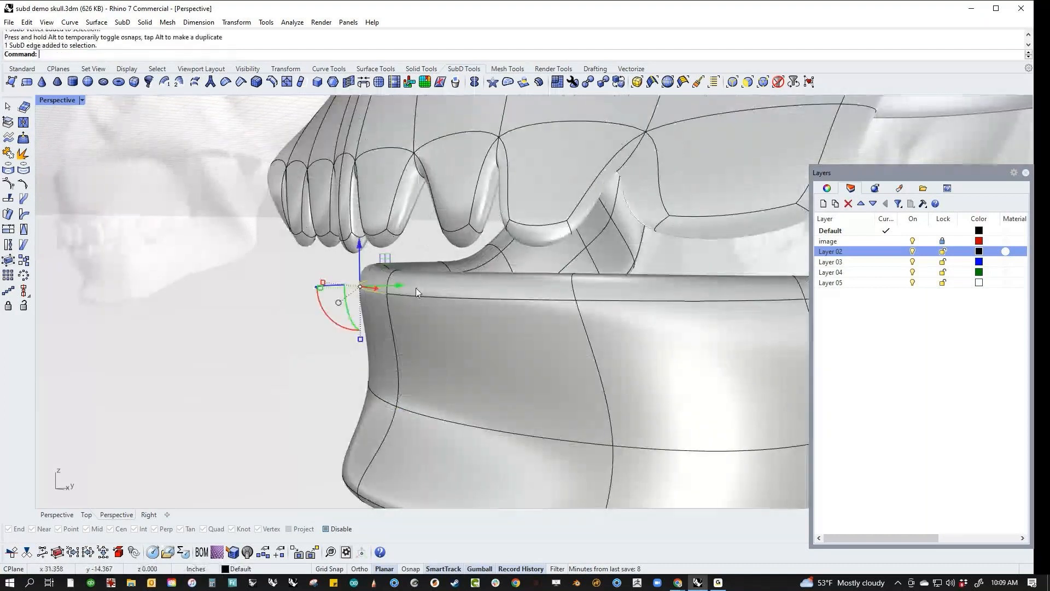
left_click_drag(403, 288, 300, 303)
left_click(182, 341)
scroll(181, 341, "down", 5)
Adjust the fit of the whole lower jaw beneath the skull and scale it narrower from side to side.
right_click_drag(186, 342, 471, 422)
scroll(477, 362, "up", 3)
scroll(476, 363, "down", 5)
scroll(530, 350, "down", 6)
left_click(494, 410)
left_click_drag(441, 342, 432, 373)
right_click_drag(437, 383, 484, 432)
left_click_drag(353, 377, 363, 382)
Isolate the lower jaw in the front view by hiding the skull.
key("ctrl+F2")
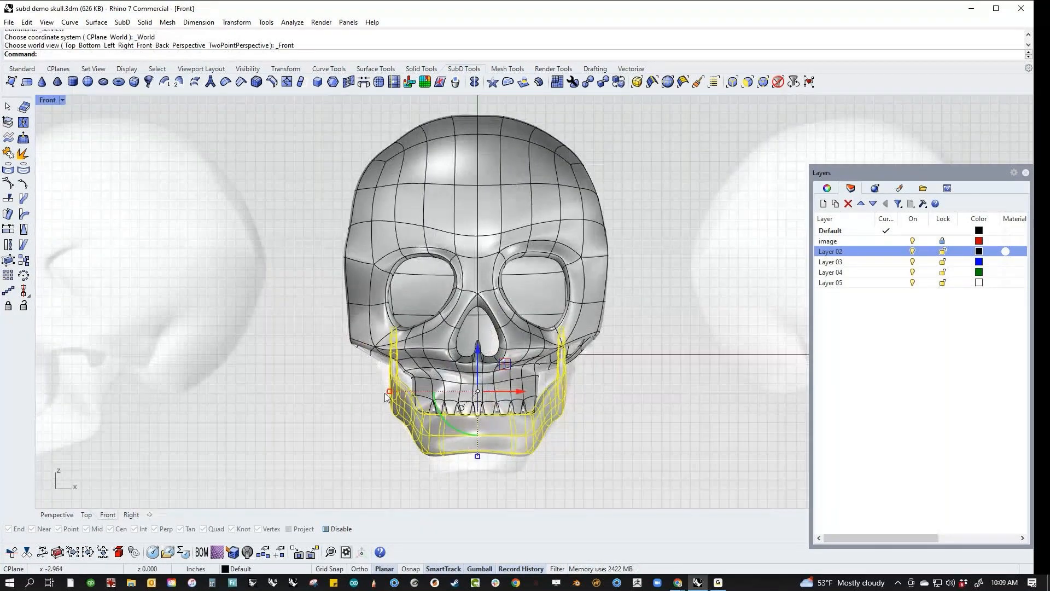
scroll(467, 402, "up", 2)
scroll(476, 413, "up", 1)
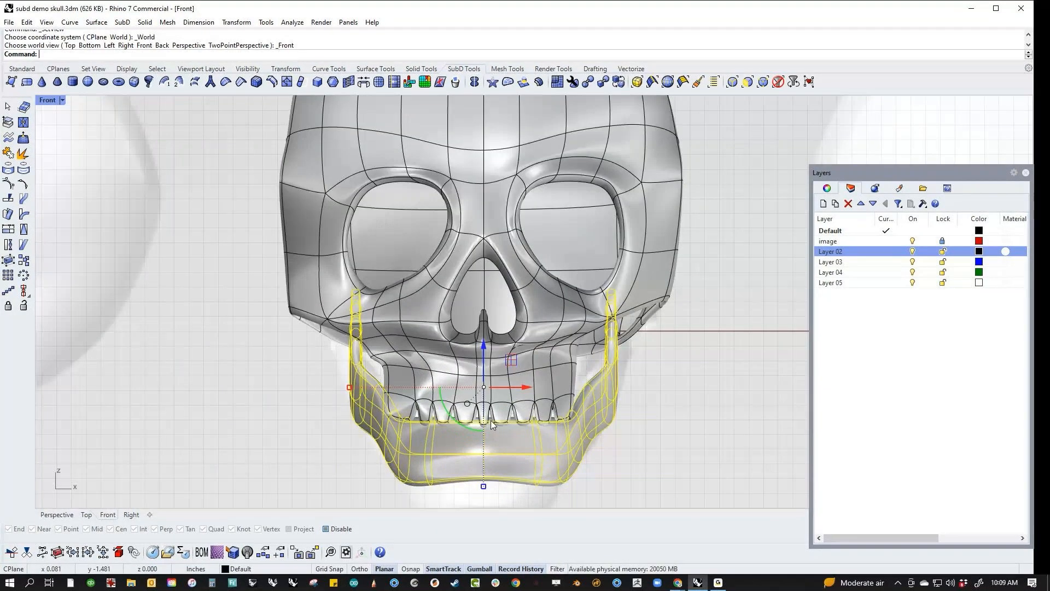
key("ctrl+i")
key("ctrl+h")
Rotate the jaw branch on the positive X side outward about 8.3 degrees around the lower corner of the chin.
left_click_drag(481, 241, 604, 482)
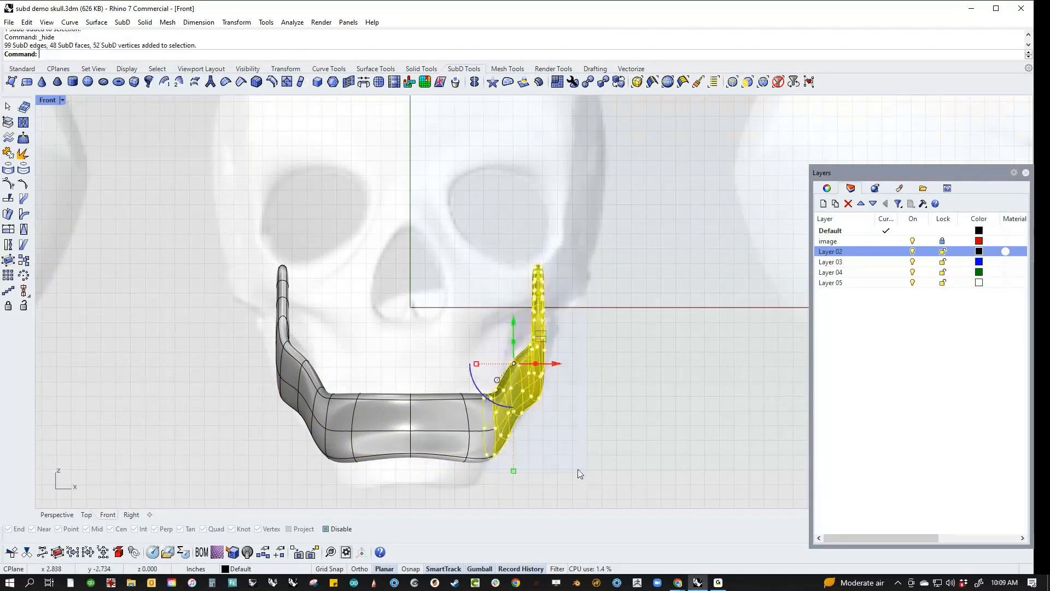
type("ro")
key("Return")
left_click(497, 458)
left_click(519, 215)
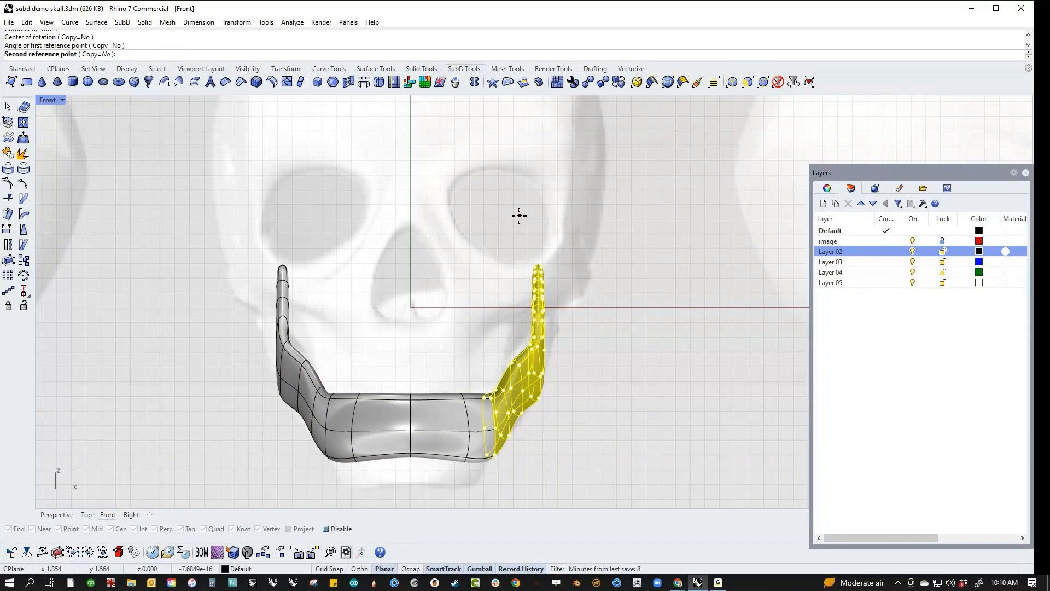
left_click(555, 219)
key("Escape")
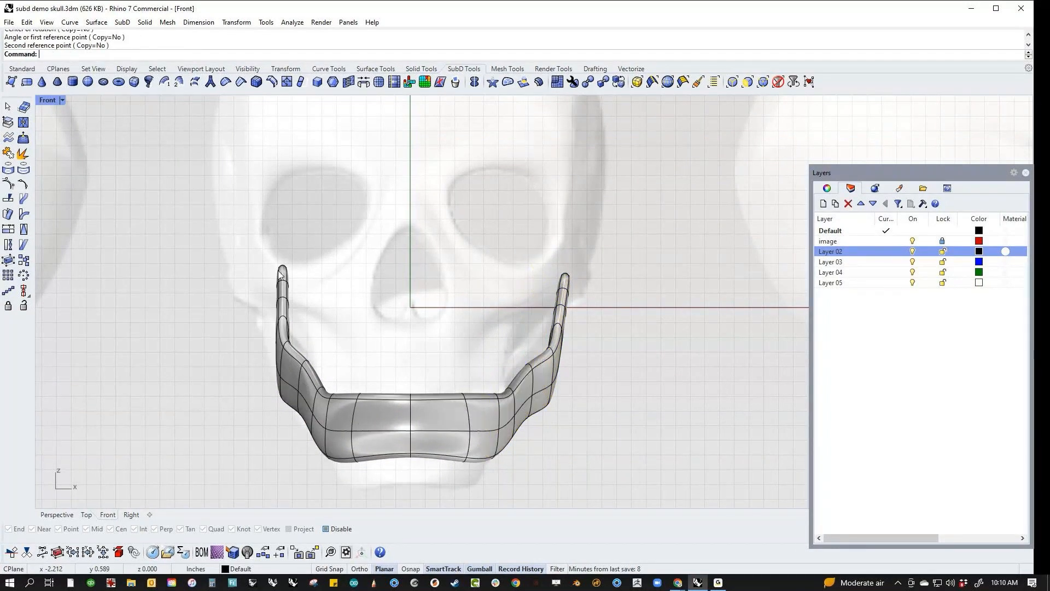
Rotate the opposite jaw branch outward about 6.4 degrees around its lower chin corner to match the other side.
left_click_drag(217, 228, 326, 478)
key("Return")
left_click(338, 465)
left_click(339, 238)
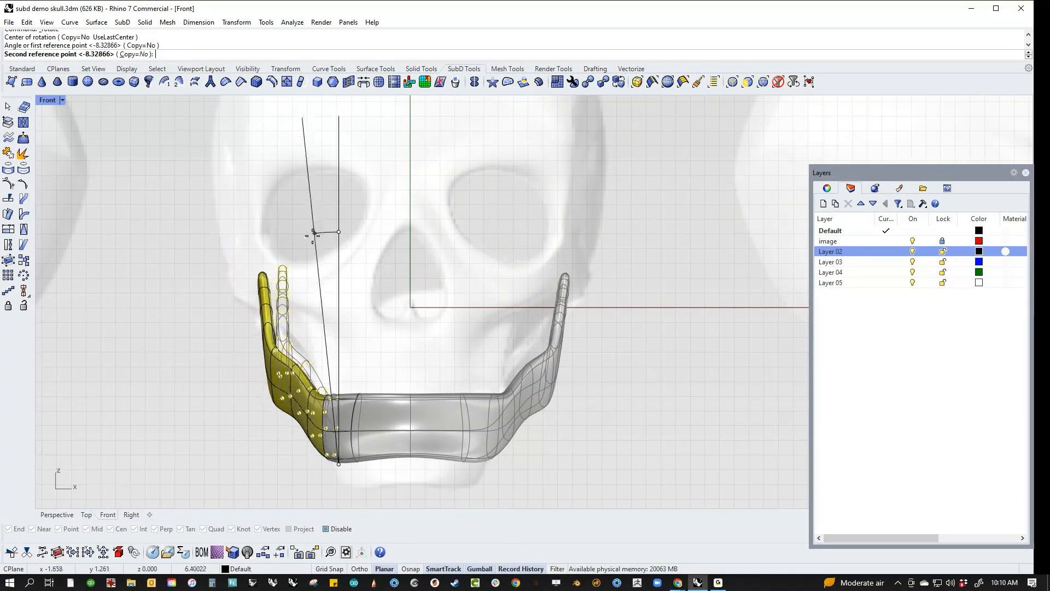
left_click(313, 233)
Move the bottom faces of the chin down to the reference image's chin line and scale them slightly narrower along X.
right_click_drag(403, 390, 396, 394)
right_click_drag(390, 469, 385, 426)
scroll(308, 409, "up", 4)
left_click_drag(308, 409, 677, 352)
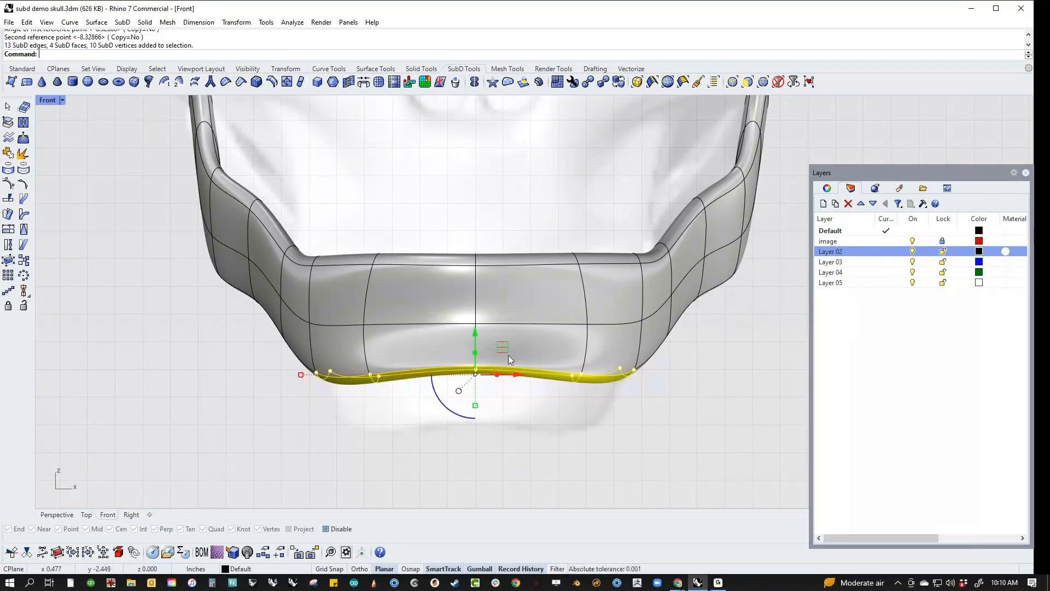
left_click_drag(480, 375, 482, 425)
mouse_move(303, 417)
left_mouse_down()
mouse_move(373, 416)
mouse_move(322, 416)
left_mouse_up()
key("Escape")
double_click(350, 336, "ctrl+shift")
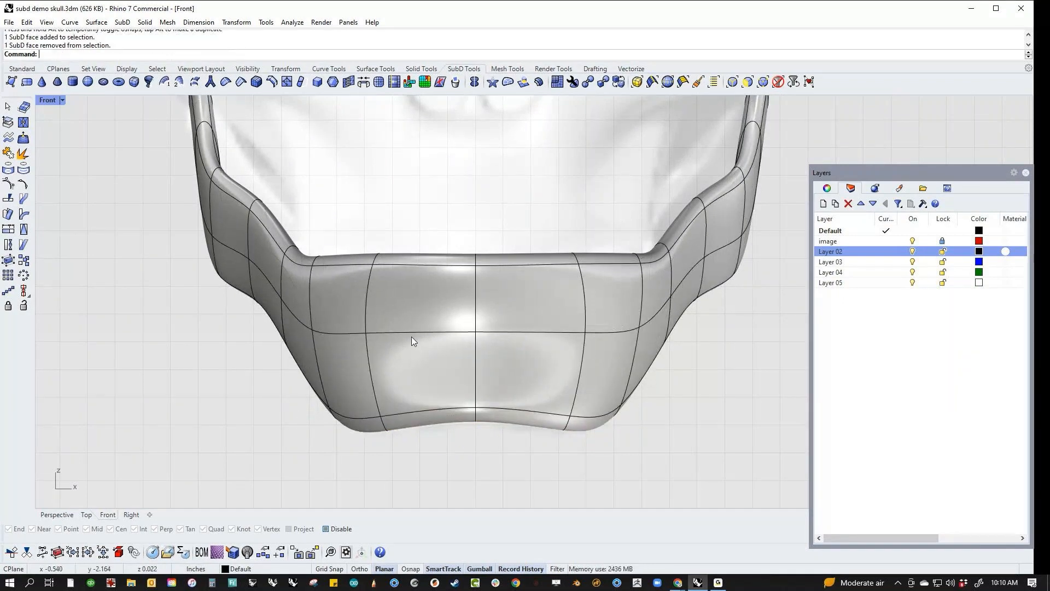
Bring back the hidden skull and examine how the reshaped lower jaw fits it from the front, side and back.
double_click(420, 331, "ctrl+shift")
left_click_drag(300, 324, 233, 248)
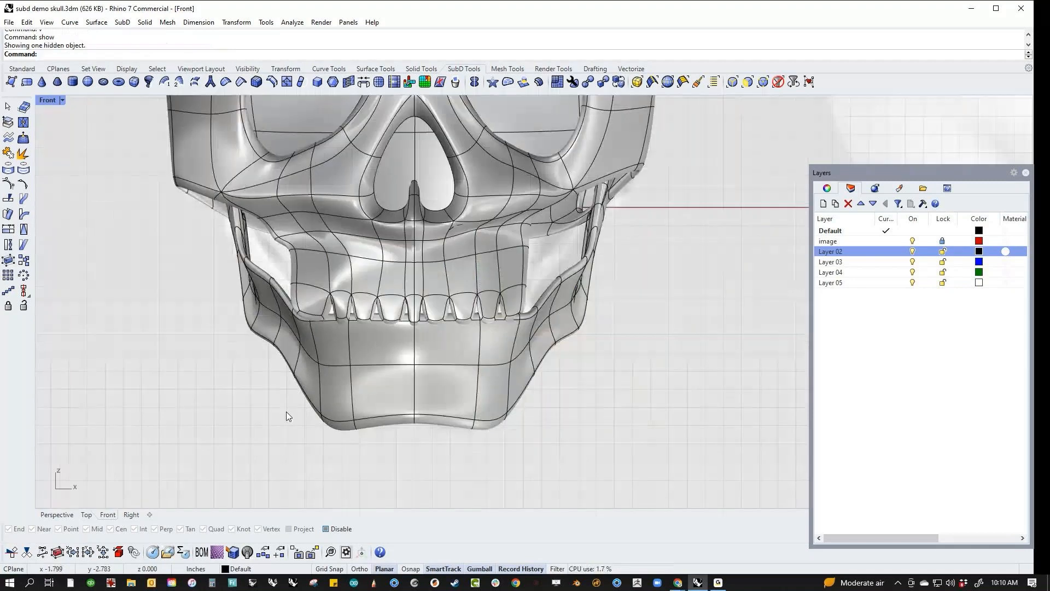
scroll(286, 411, "down", 4)
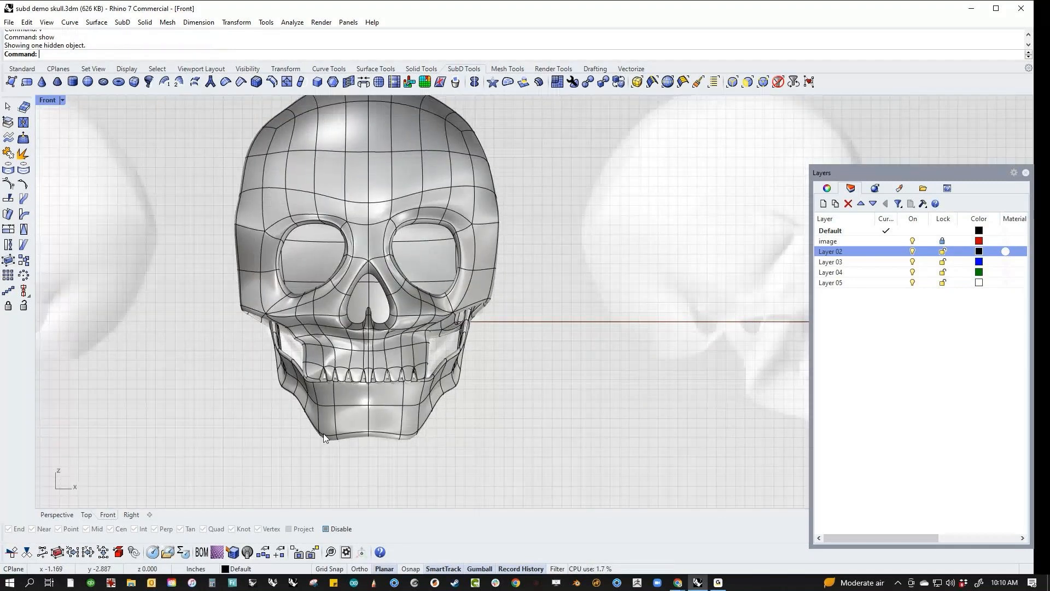
scroll(473, 344, "up", 3)
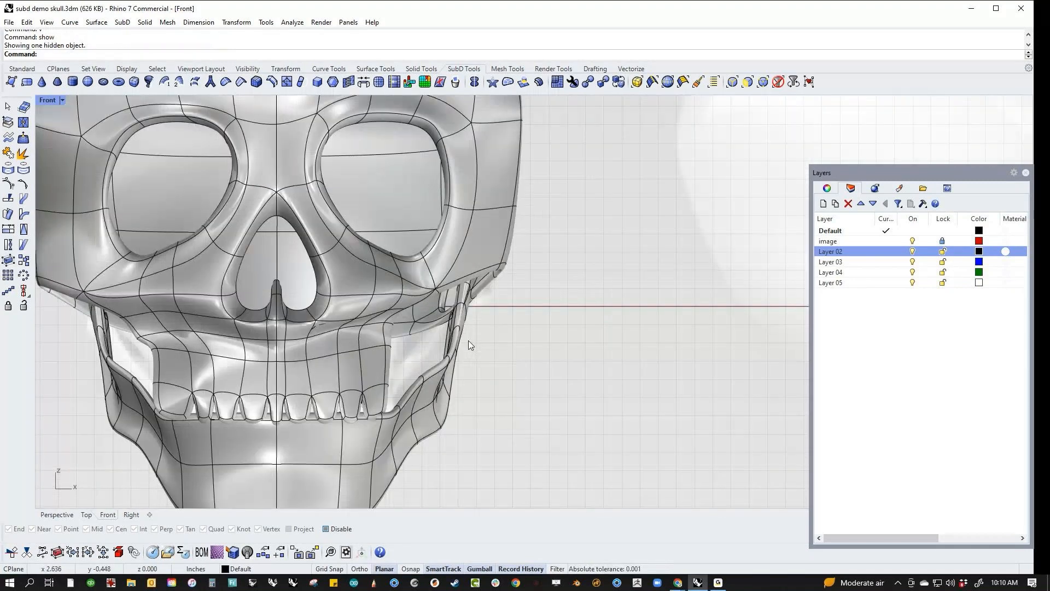
scroll(469, 343, "down", 2)
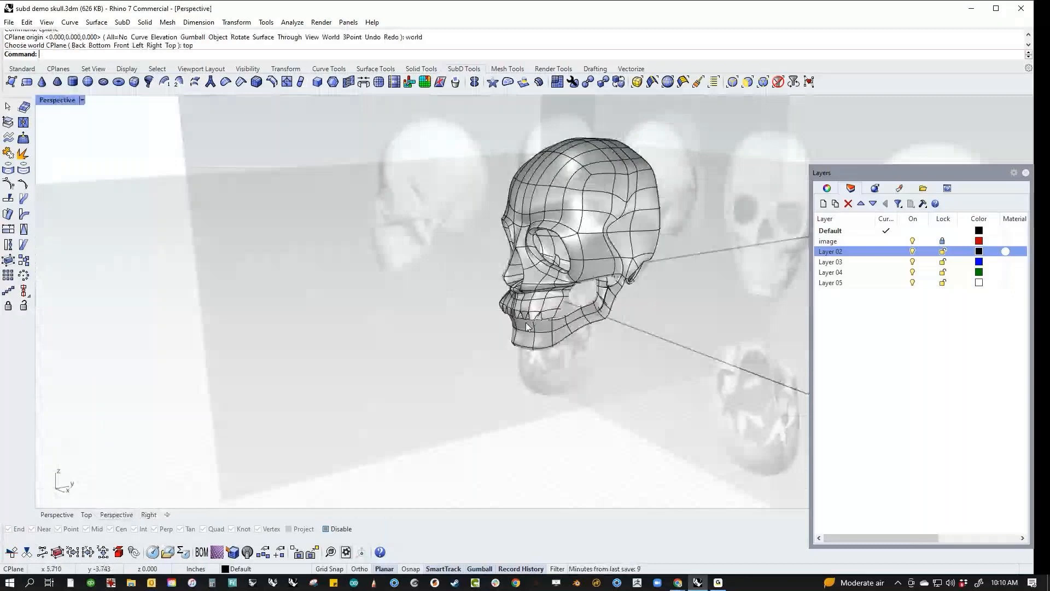
scroll(673, 324, "up", 4)
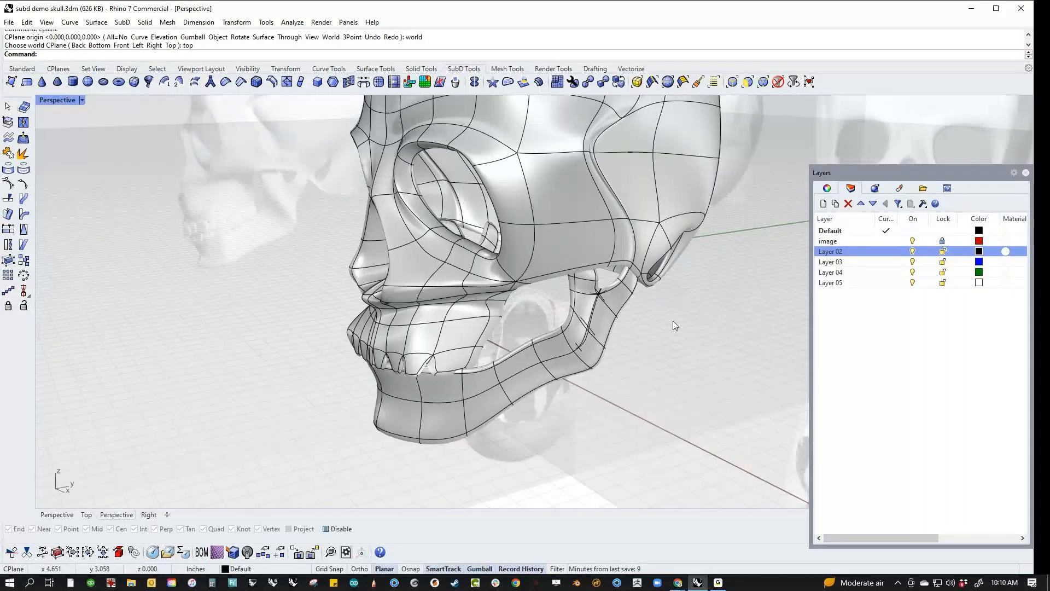
right_click_drag(674, 323, 497, 378)
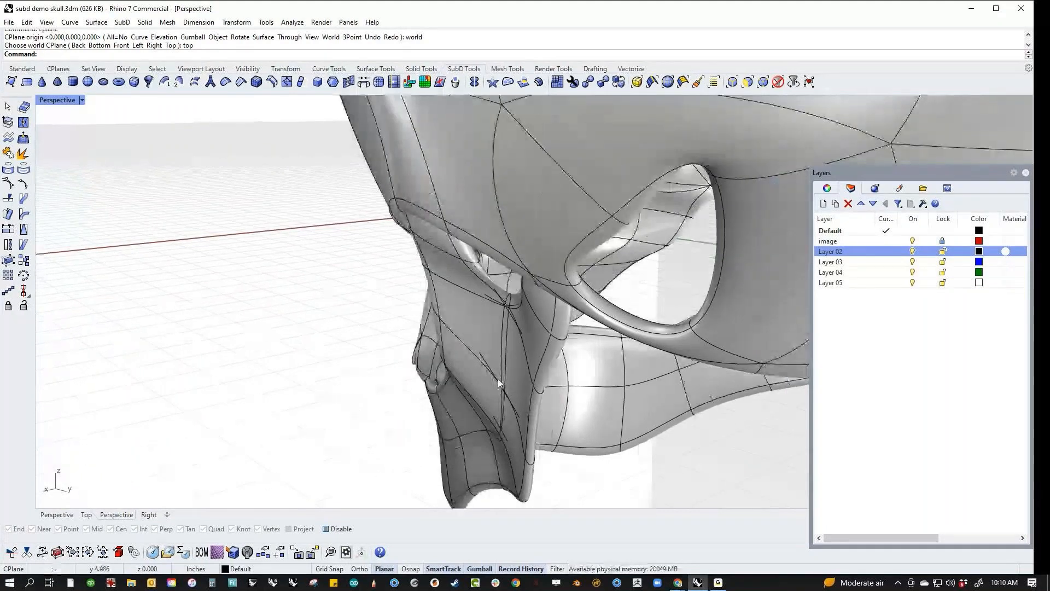
Change the SubD display to flat and isolate the lower jaw by hiding the skull.
key("Tab")
left_click(499, 380)
key("ctrl+i")
key("ctrl+h")
right_click_drag(530, 422, 523, 380)
scroll(488, 339, "down", 3)
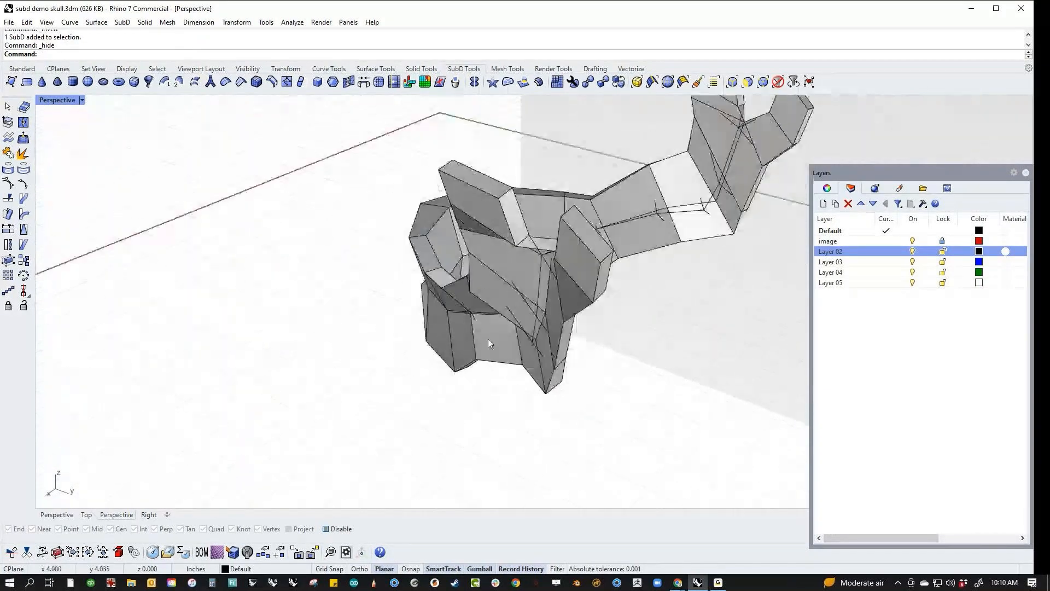
Delete the jaw's rim faces and all inner face rows so only the single-layer outer shell is left.
right_click_drag(514, 242, 526, 281, "shift")
scroll(510, 226, "up", 3)
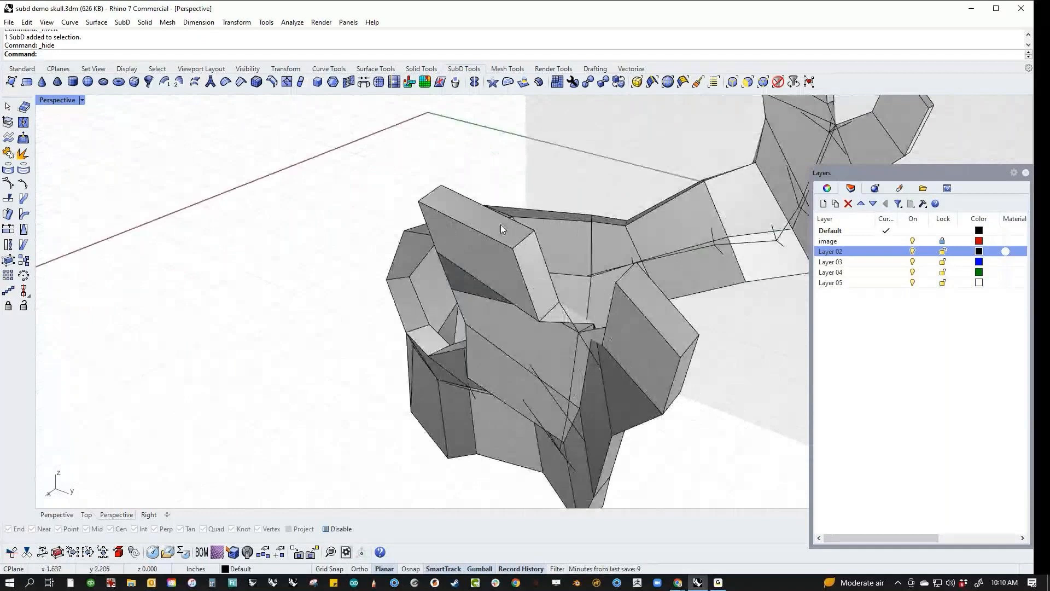
double_click(497, 227, "ctrl+shift")
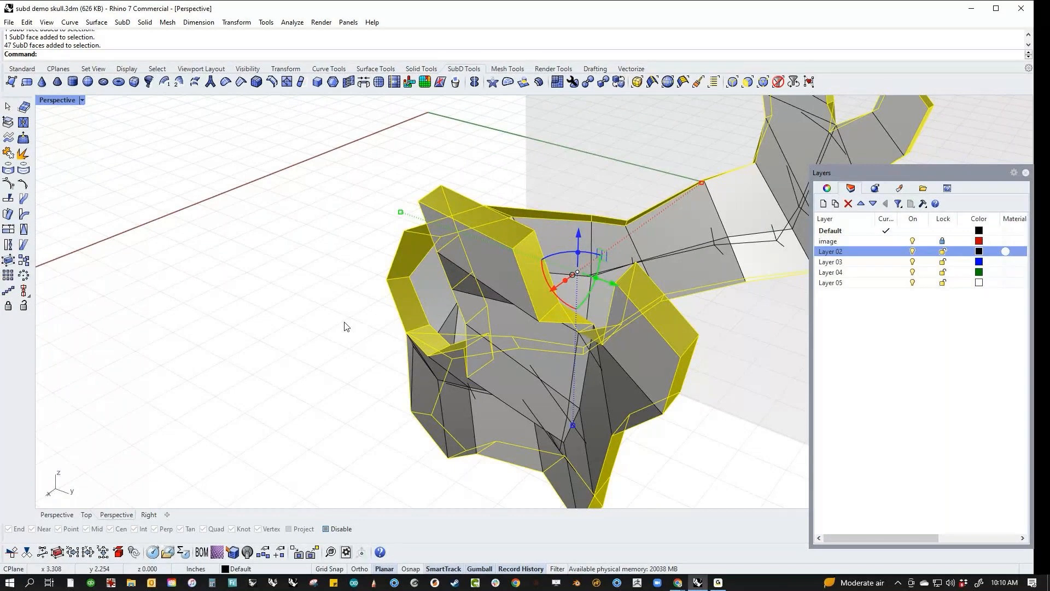
scroll(344, 326, "down", 7)
right_click_drag(345, 326, 405, 301)
scroll(560, 219, "up", 8)
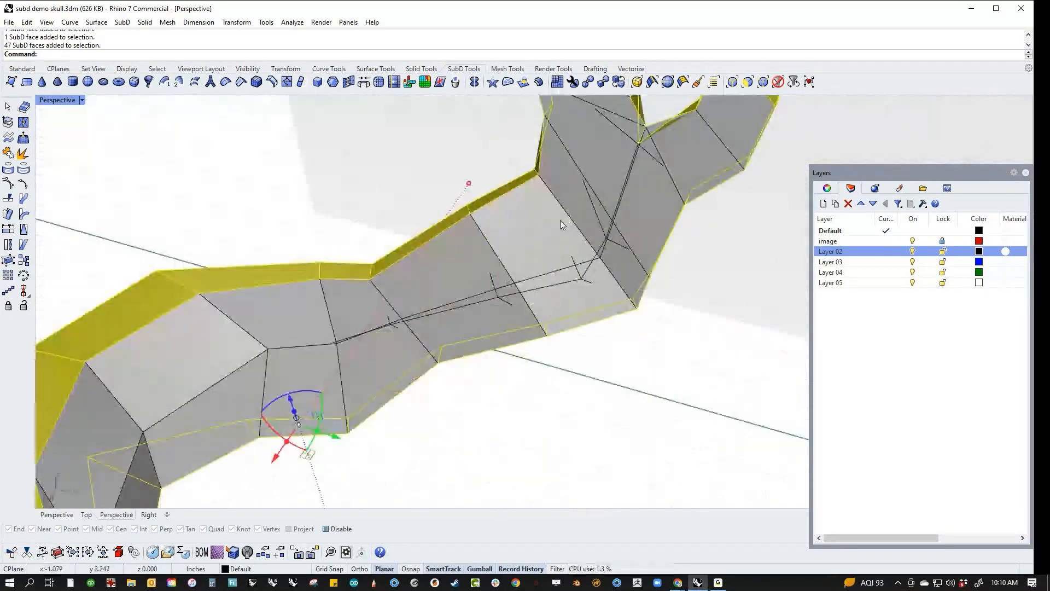
scroll(573, 187, "down", 4)
right_click_drag(573, 187, 524, 281)
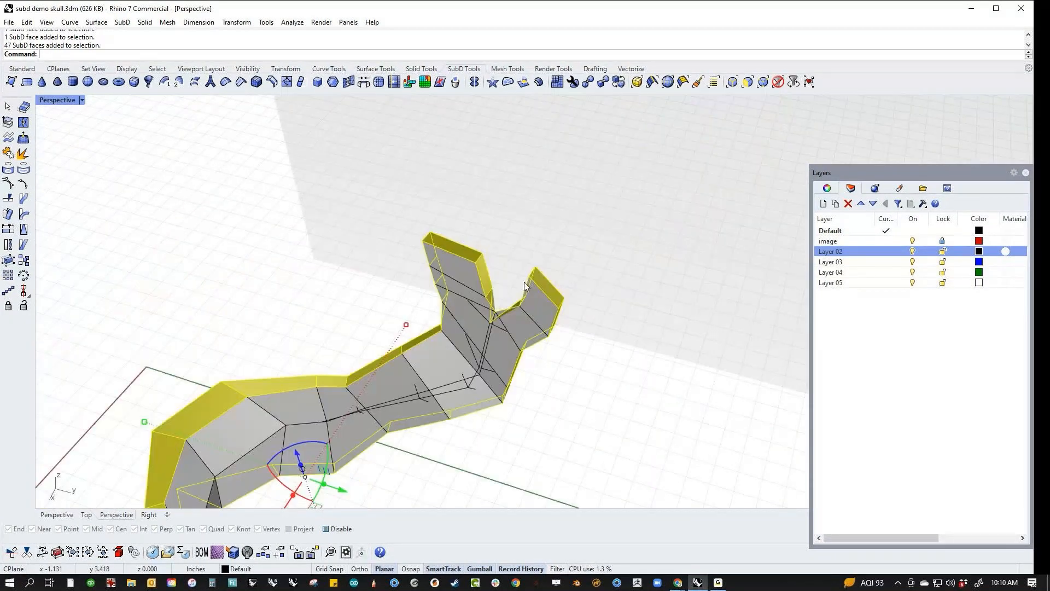
scroll(515, 348, "up", 4)
double_click(515, 348, "ctrl+shift")
left_click(425, 266, "ctrl+shift")
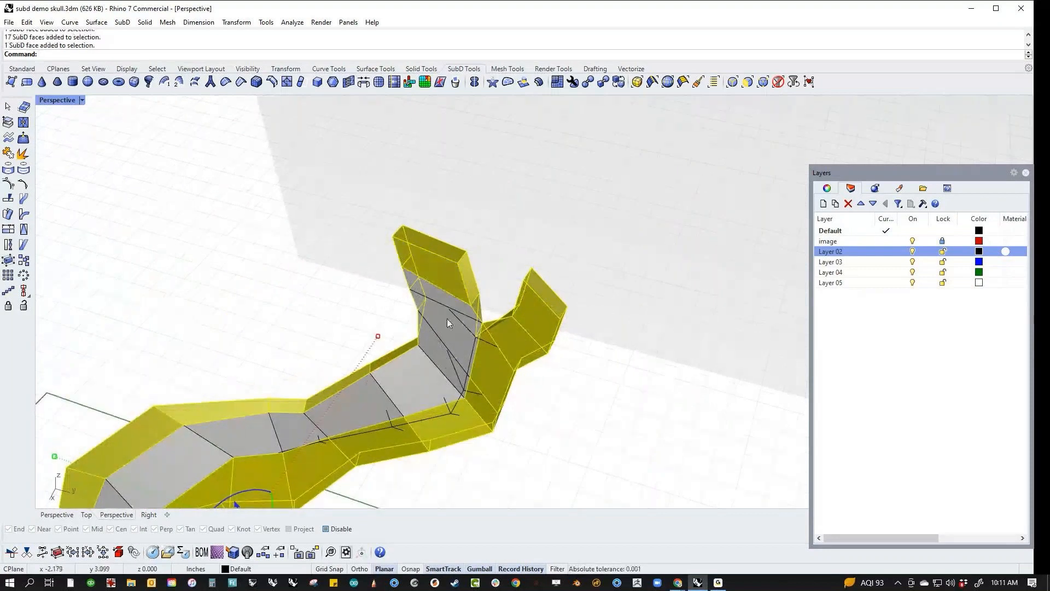
double_click(442, 302, "ctrl+shift")
scroll(441, 303, "down", 4)
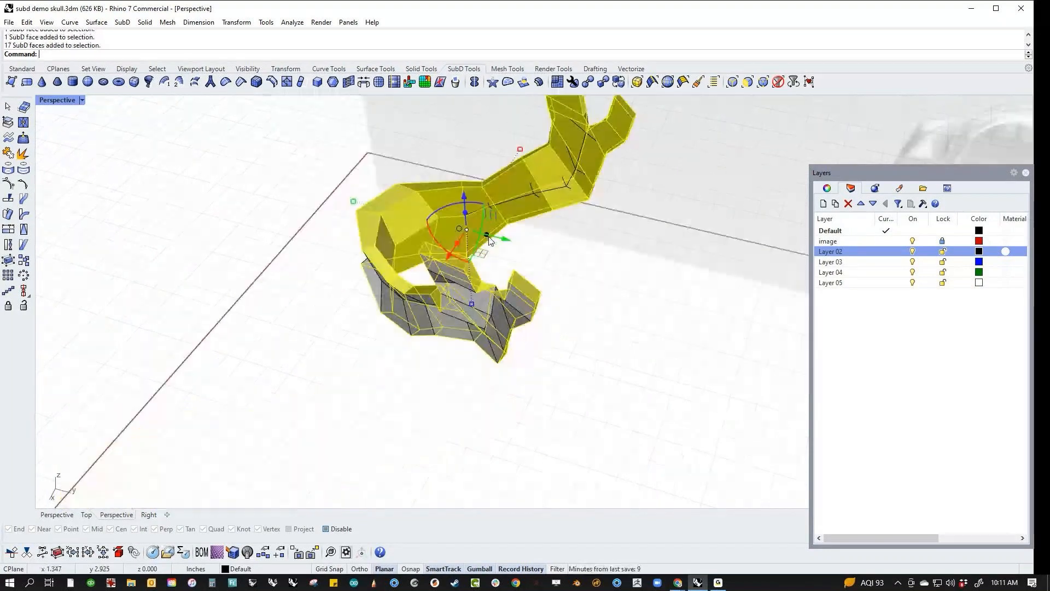
right_click_drag(444, 300, 356, 300)
key("Delete")
Offset the jaw shell inward as a 0.25 solid with Offset SubD using flipped directions, and delete the original open shell.
left_click(481, 360)
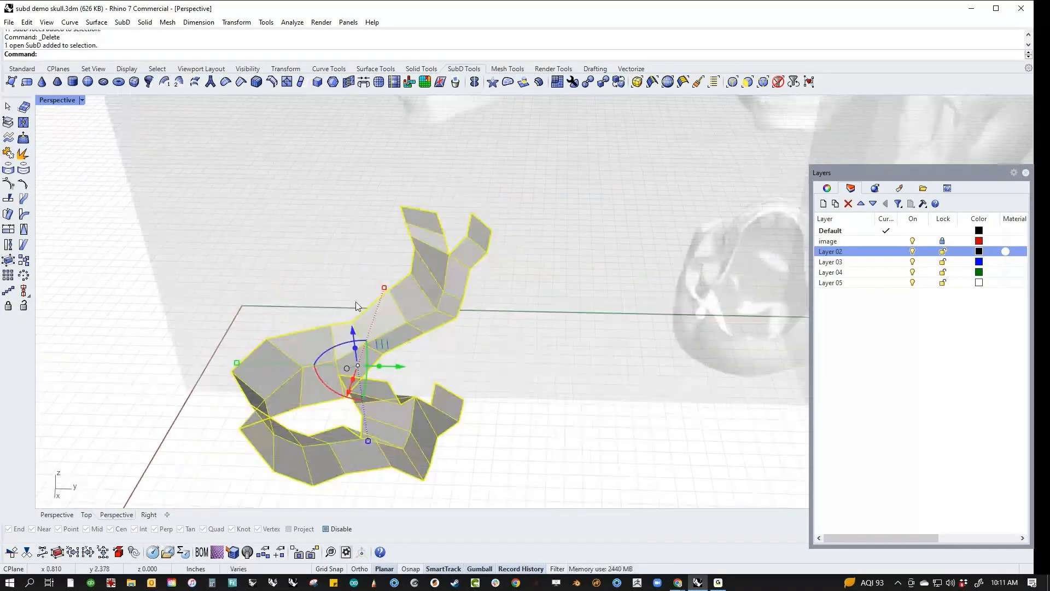
left_click(126, 26)
left_click(144, 139)
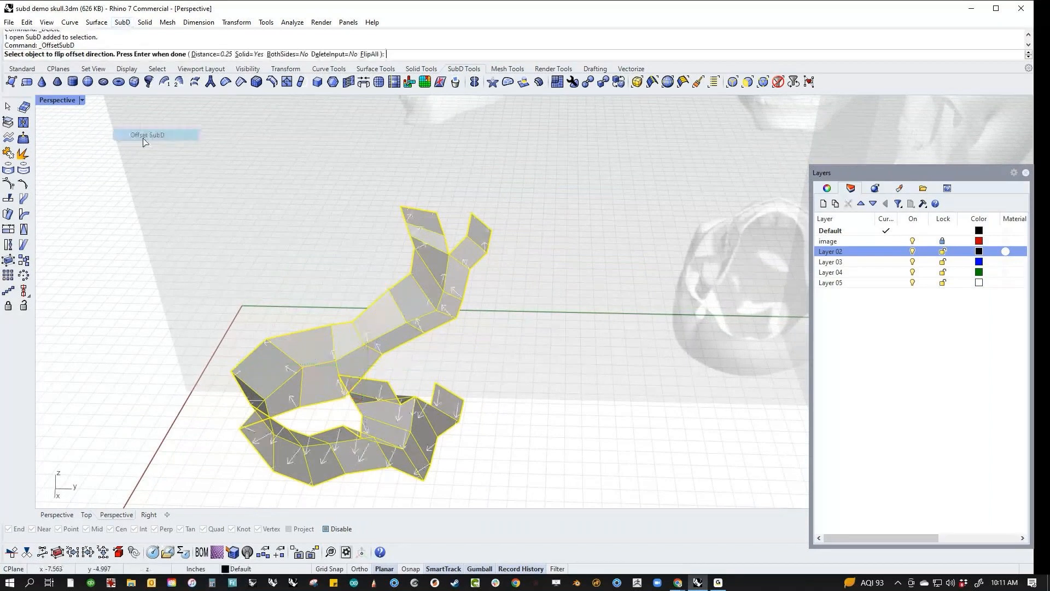
type("f")
key("Return")
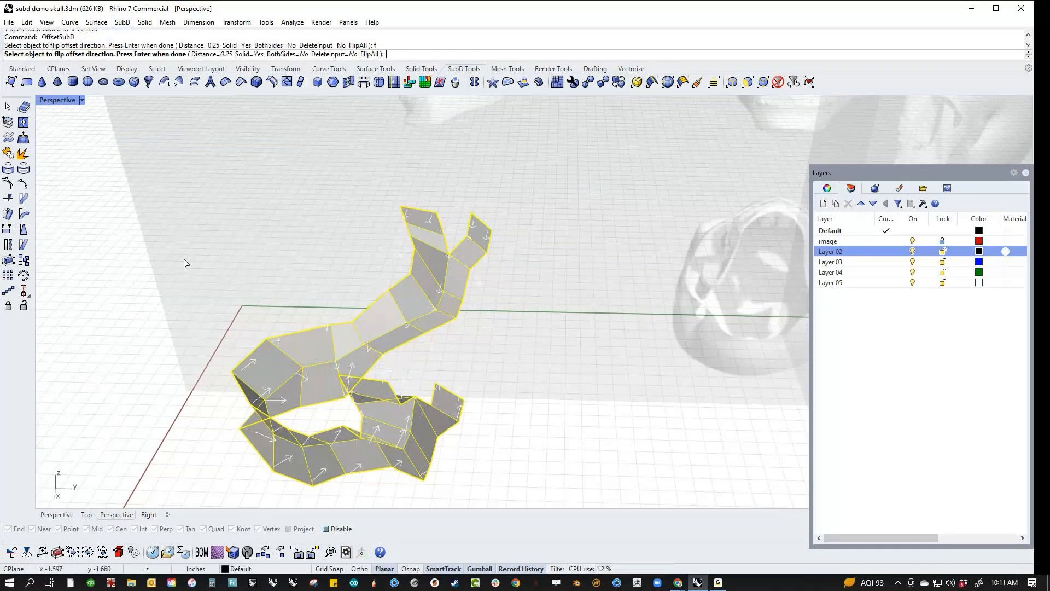
key("Return")
right_click_drag(184, 264, 383, 405)
left_click(383, 406)
key("Delete")
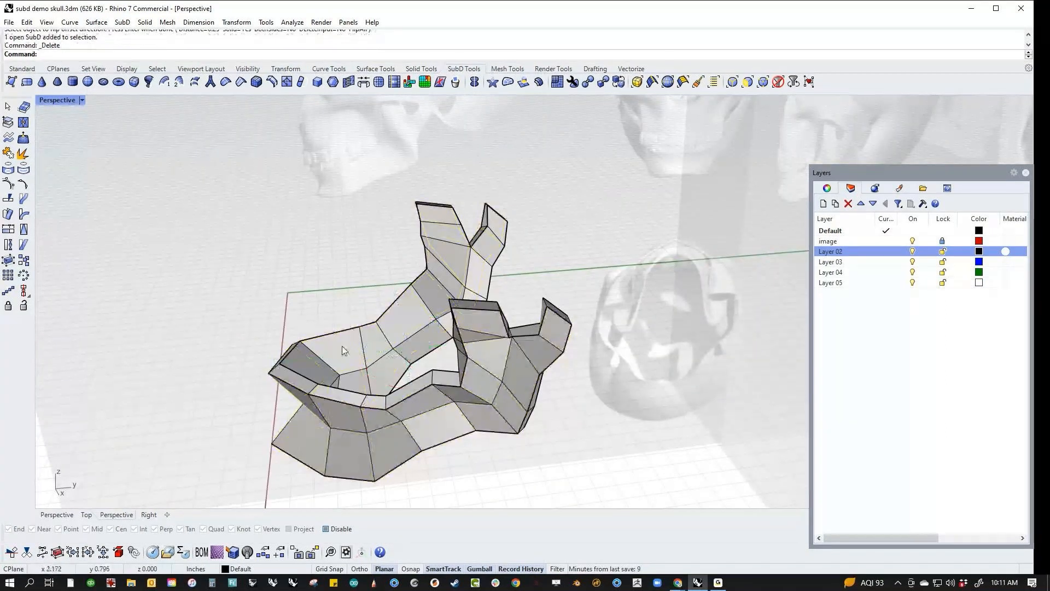
Remove the creases from the whole thickened jaw and return the SubD display to smooth.
left_click(23, 168)
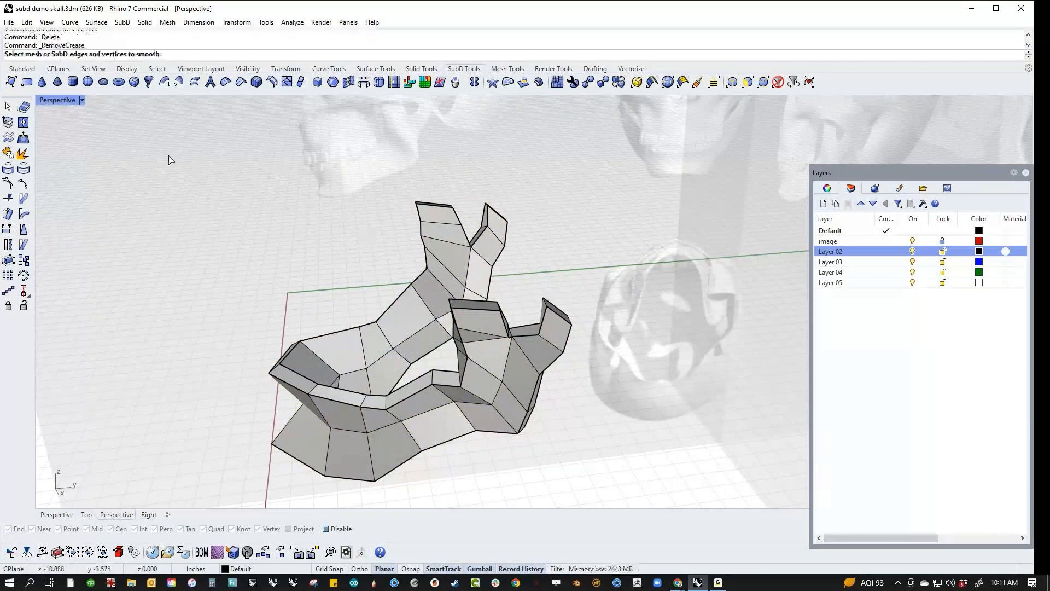
left_click_drag(170, 158, 709, 508)
key("Return")
key("Tab")
Set the perspective viewport to Shaded display and show the hidden skull again with the jaw.
middle_click(610, 428)
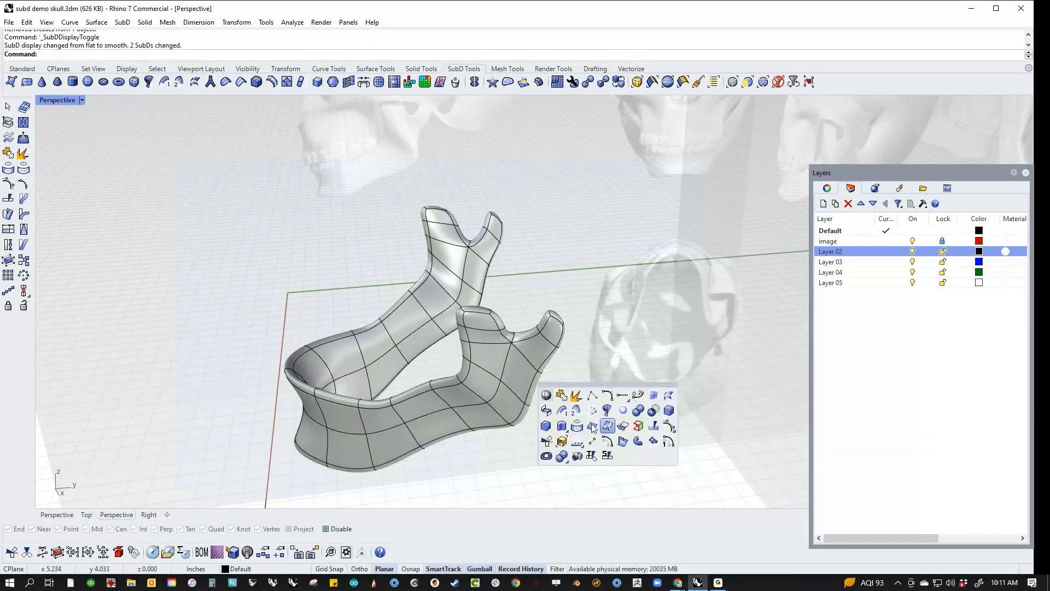
left_click(547, 395)
scroll(524, 392, "down", 2)
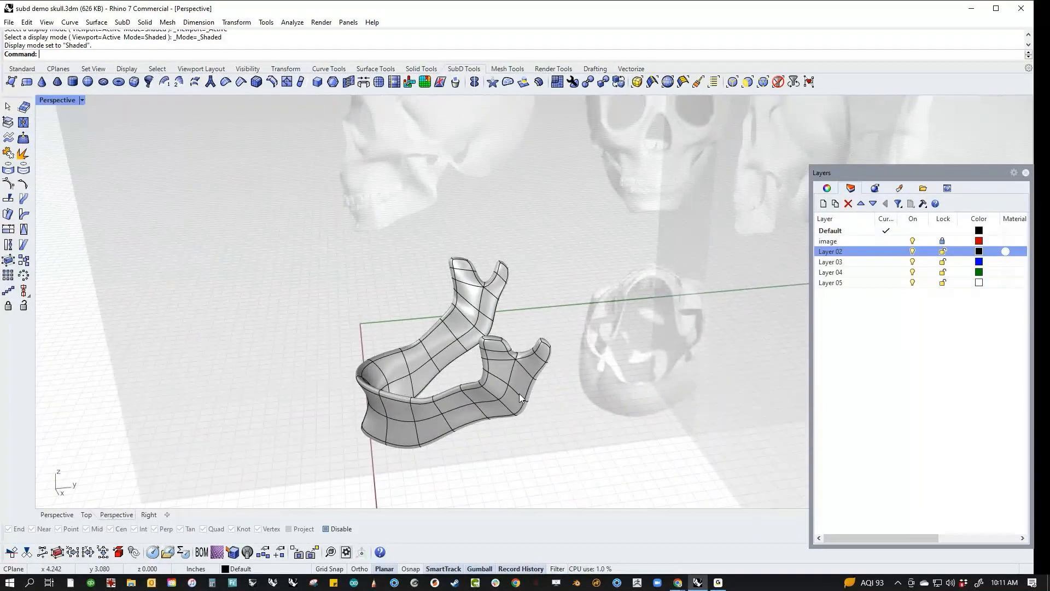
type("v")
key("Return")
right_click_drag(520, 393, 586, 367)
scroll(583, 369, "down", 4)
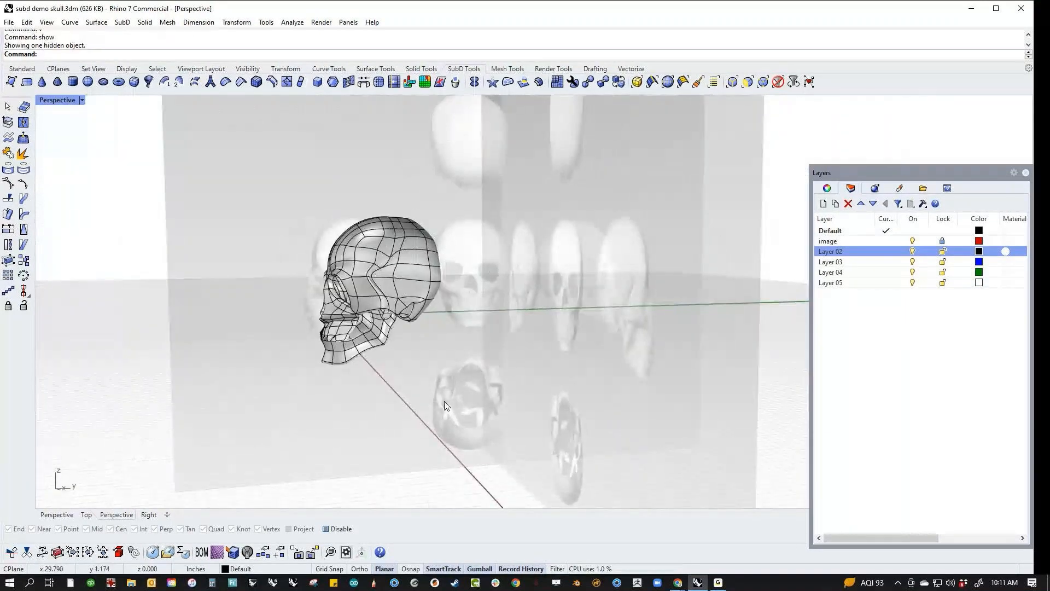
In the right view, move the skull and jaw together straight up until the chin sits on the ground axis.
key("ctrl+F2")
right_click_drag(444, 405, 414, 403)
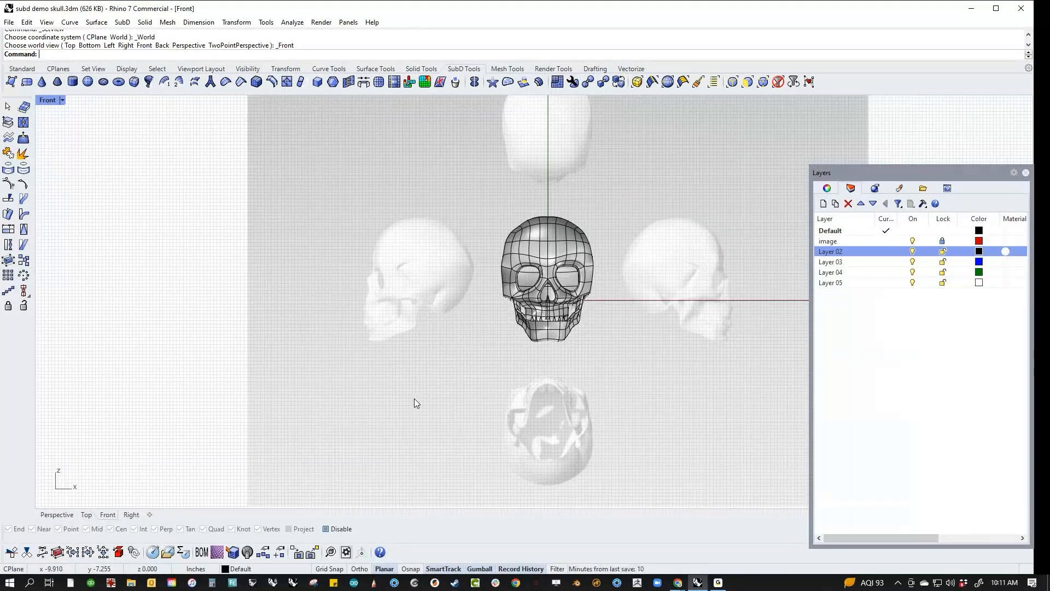
key("ctrl+F3")
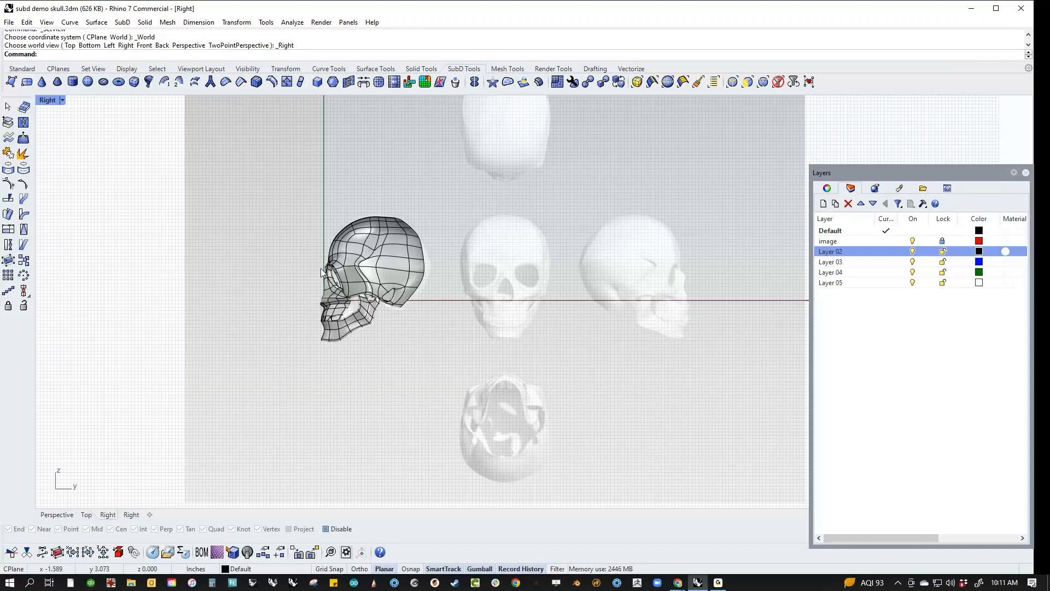
left_click_drag(252, 180, 637, 454)
scroll(395, 261, "up", 5)
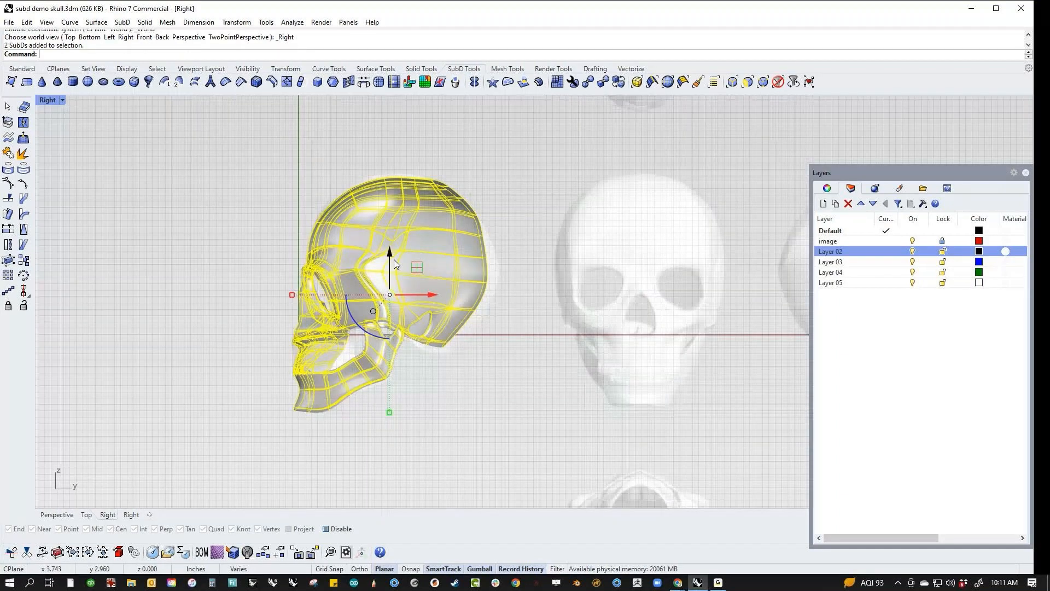
left_click_drag(394, 259, 394, 180)
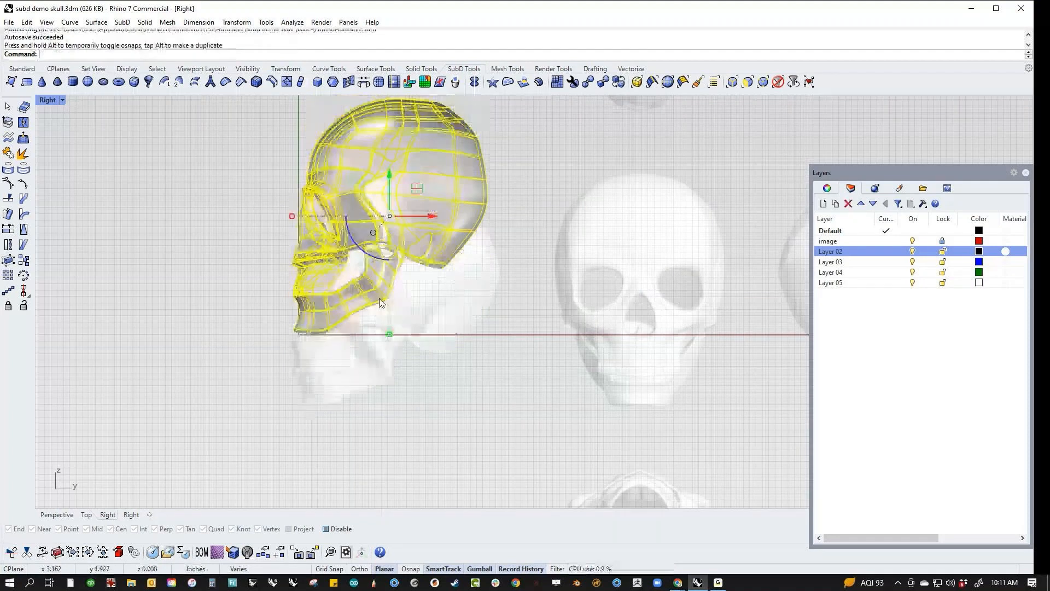
key("ctrl+F3")
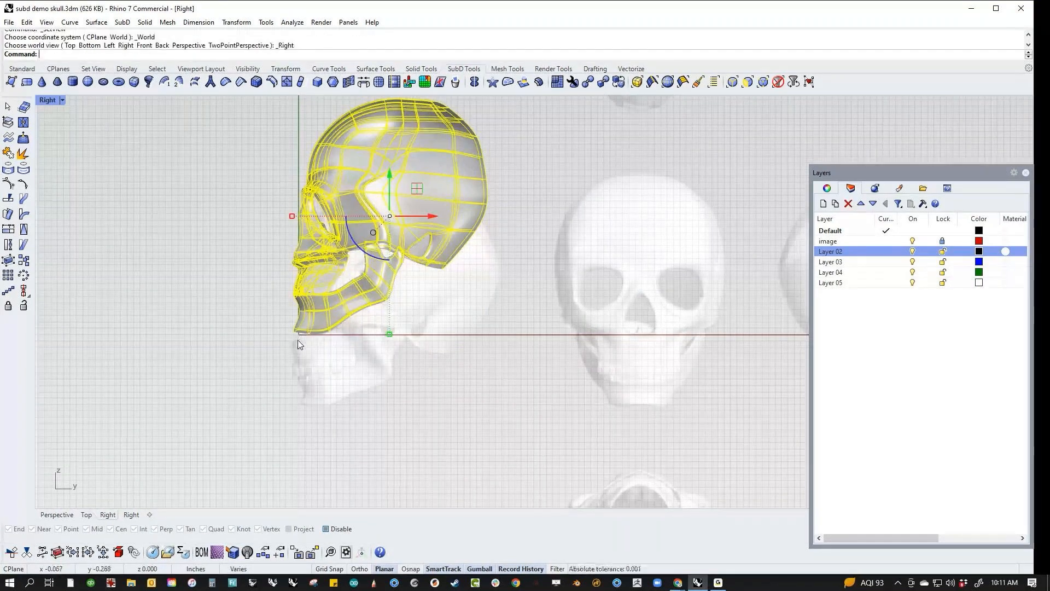
Rotate the skull and jaw backward about 24.7 degrees around the lower front of the chin.
type("rr")
key("Return")
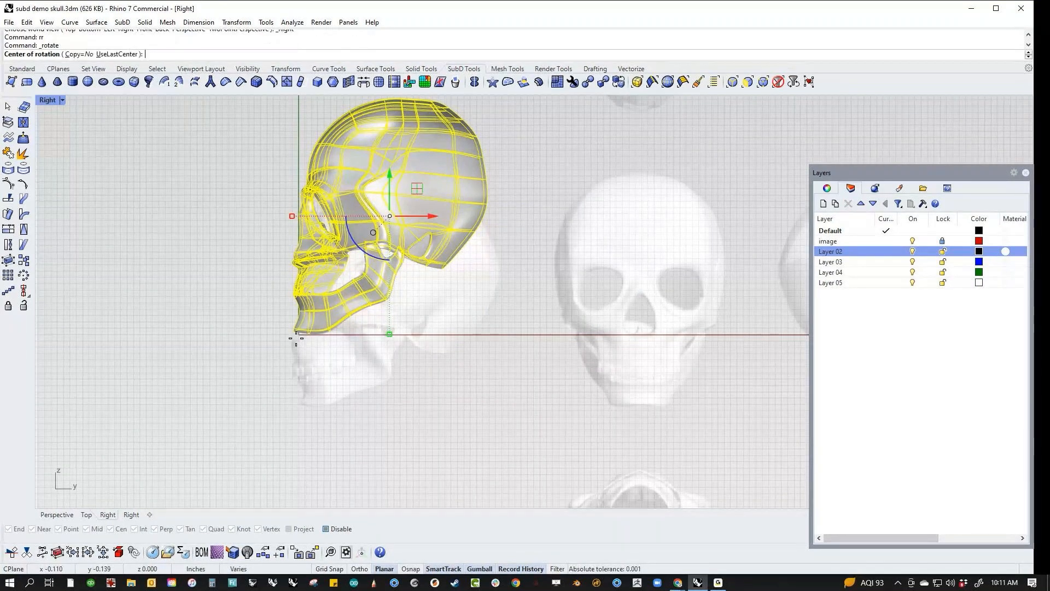
left_click(296, 338)
left_click(485, 114)
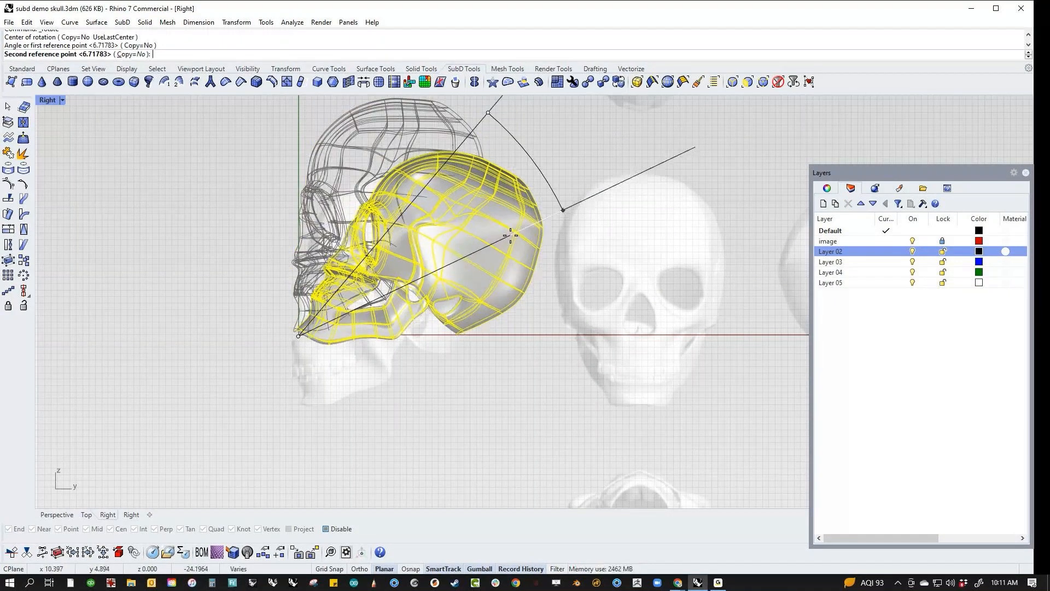
left_click(510, 235)
key("Return")
Rotate the skull and jaw about 4 degrees more around the lower back of the skull so both rest on the ground axis.
left_click(461, 337)
left_click(235, 362)
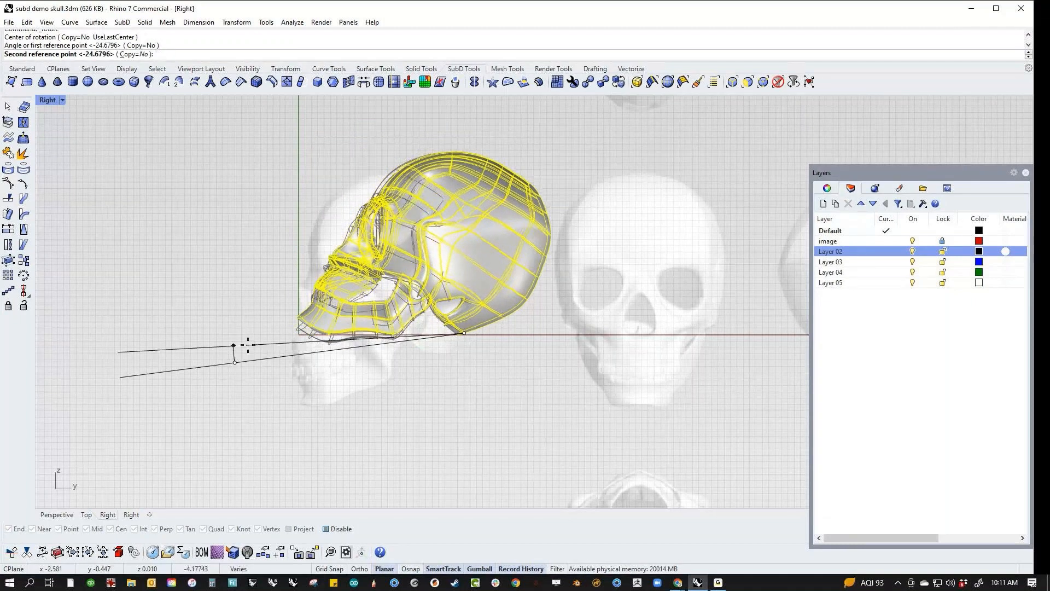
left_click(250, 343)
Turn off the image layer and display the skull in the perspective view in Rendered mode.
right_click_drag(328, 398, 288, 428)
key("ctrl+F4")
right_click_drag(420, 426, 430, 382)
scroll(536, 350, "up", 5)
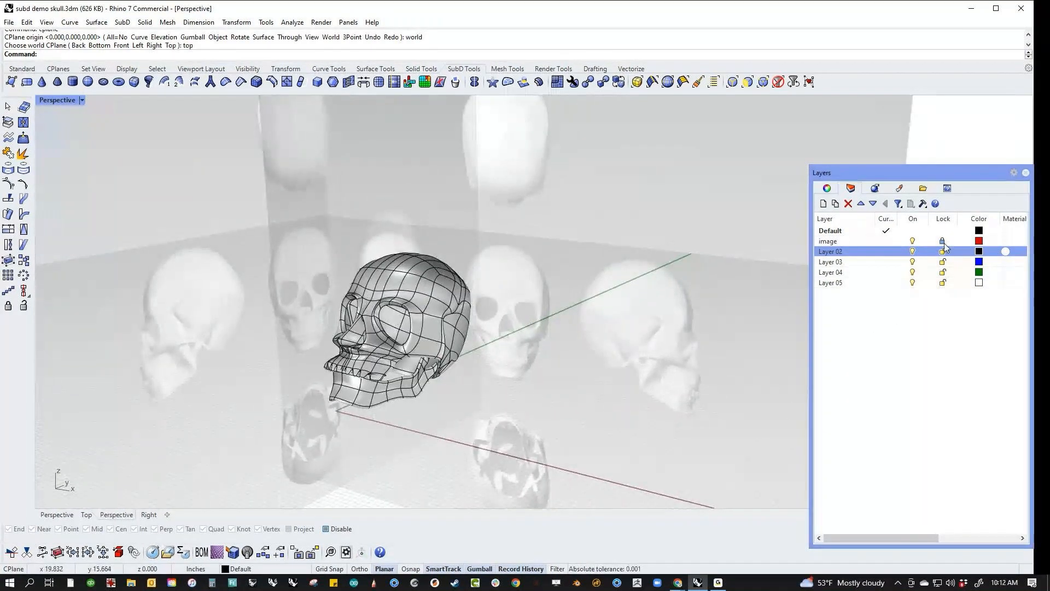
left_click(912, 241)
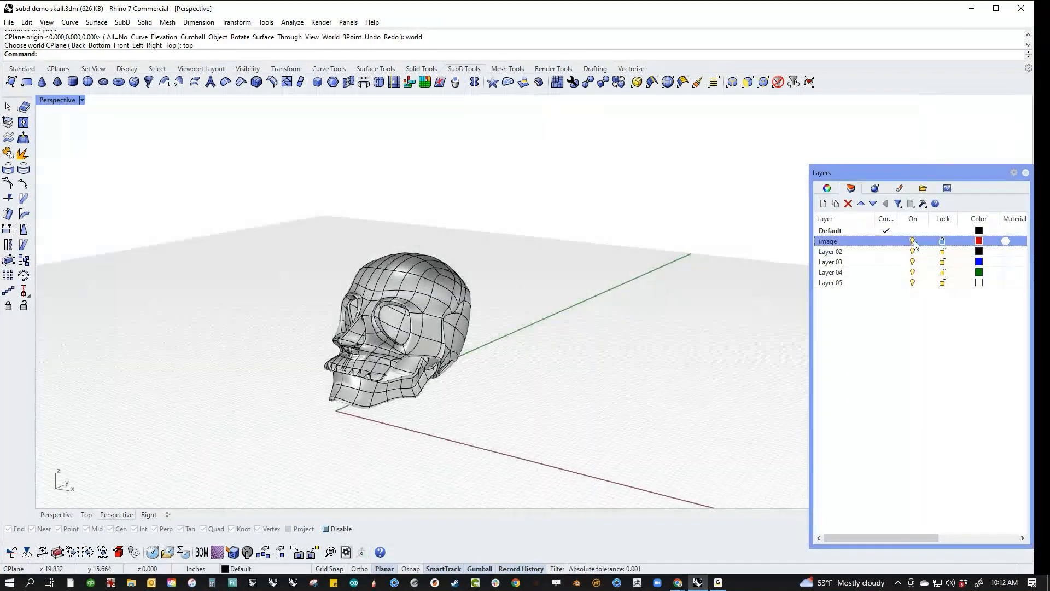
left_click(69, 103)
left_click(74, 160)
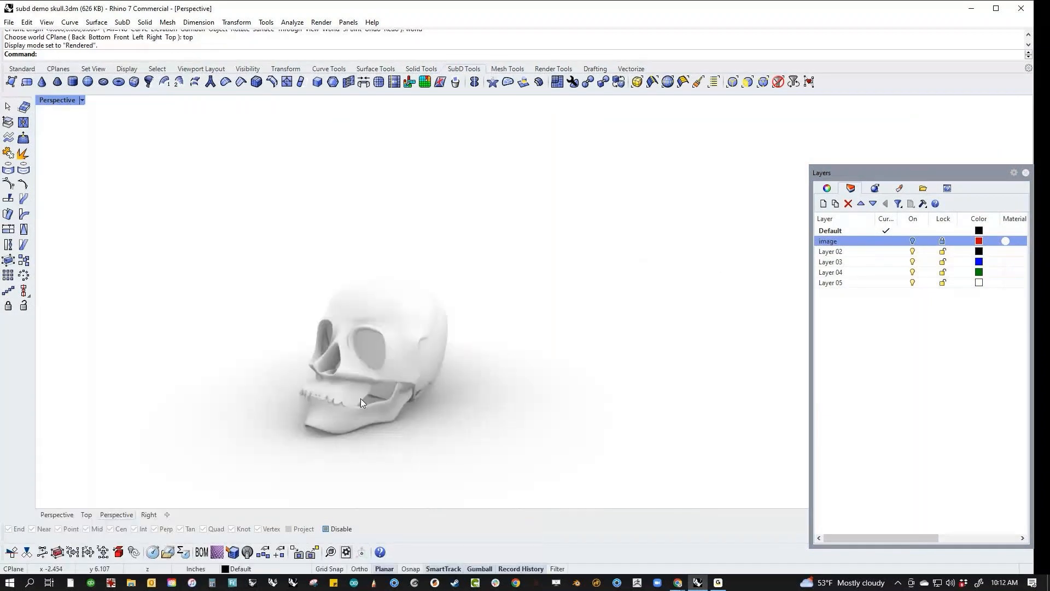
right_click_drag(382, 405, 377, 429)
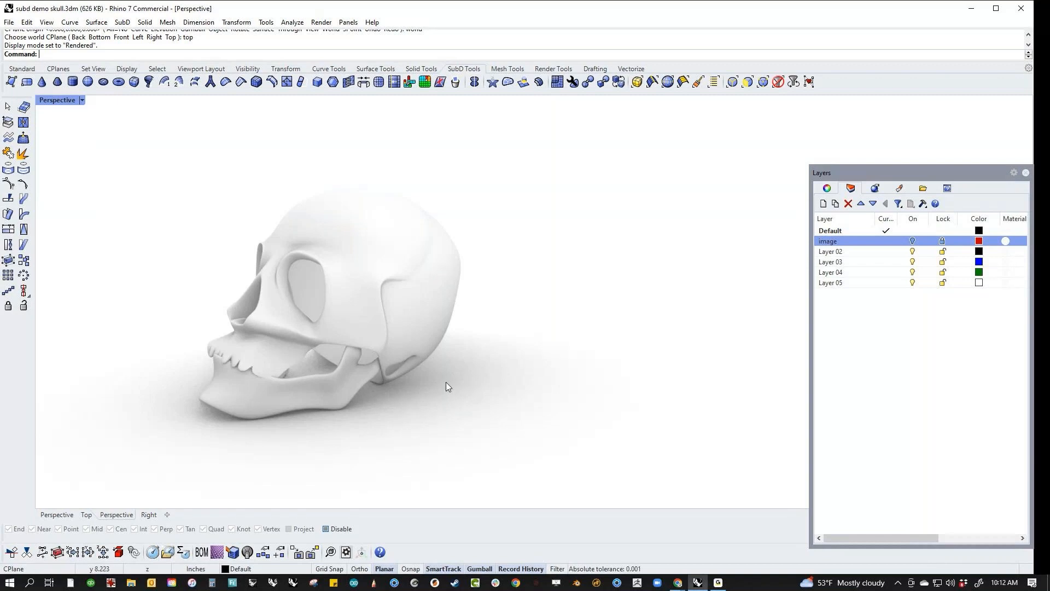
right_click_drag(461, 383, 478, 366)
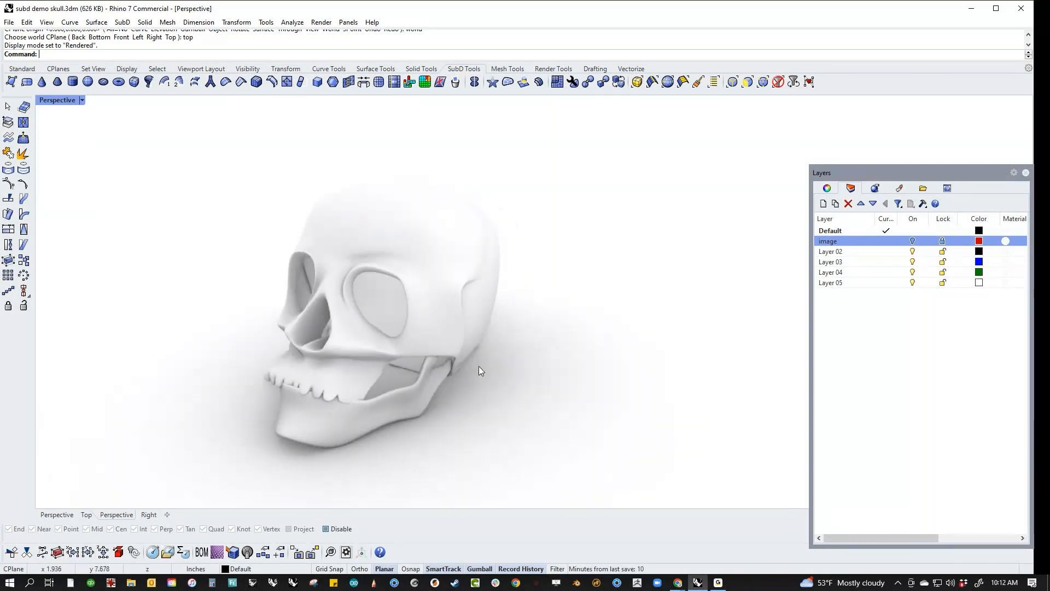
Create a Plastic material in dark gray (RGB 68, 68, 68) and assign it to the skull and jaw.
left_click(899, 188)
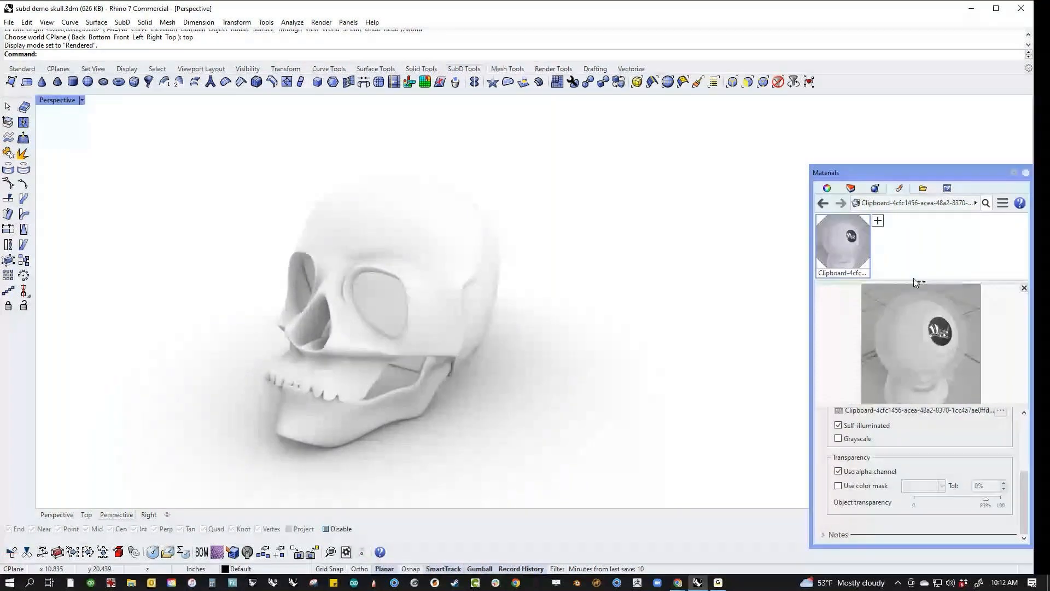
left_click(878, 220)
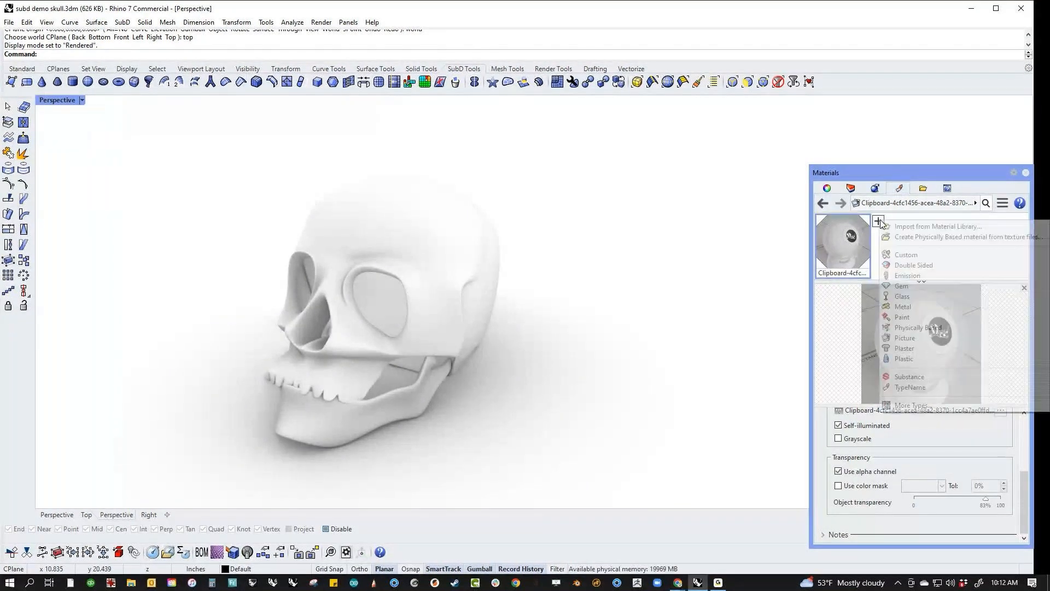
left_click(910, 358)
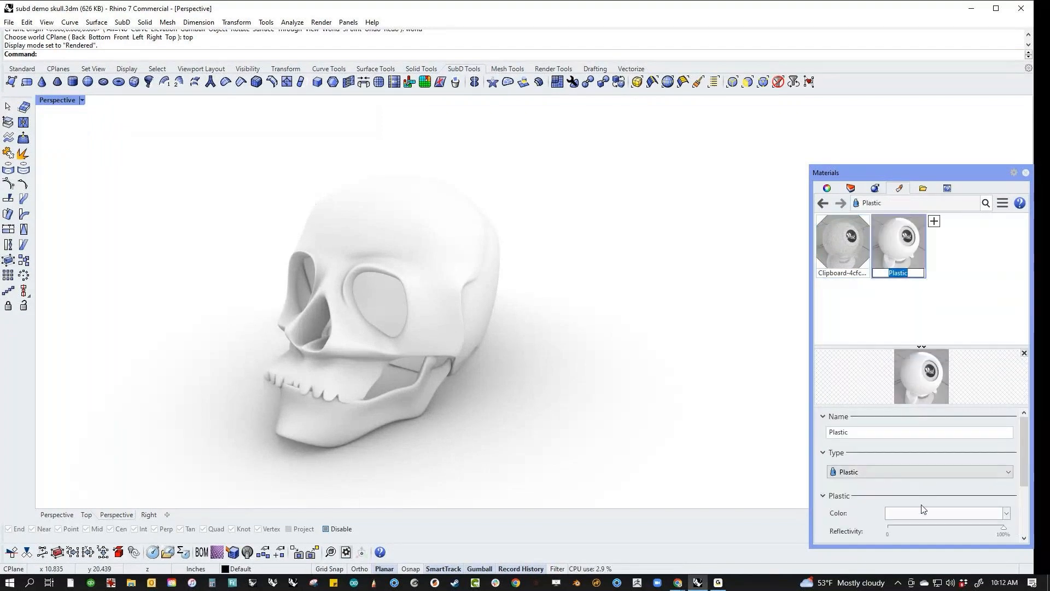
left_click(924, 513)
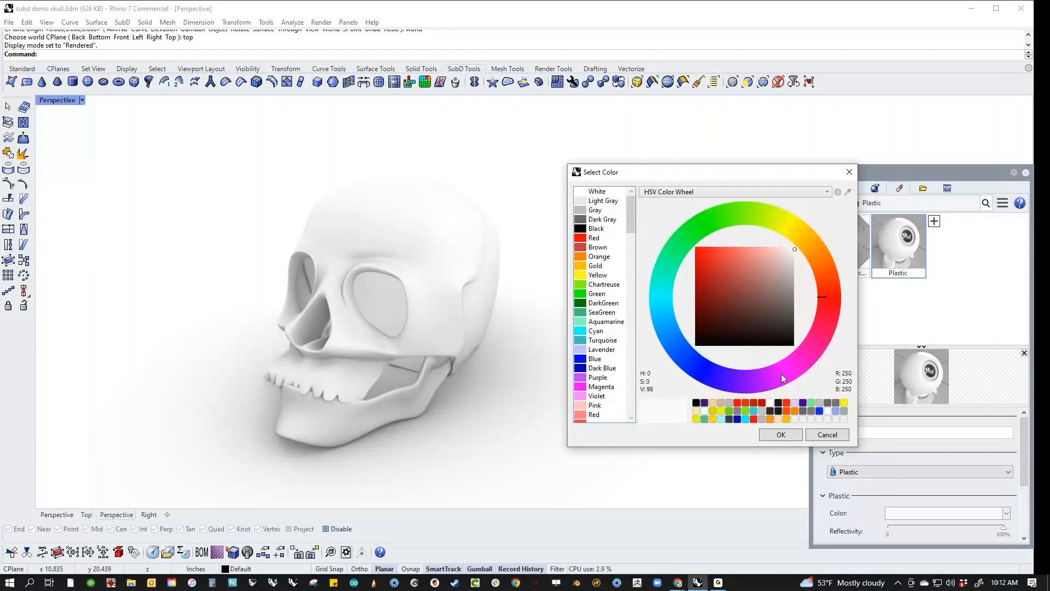
left_click_drag(758, 320, 807, 323)
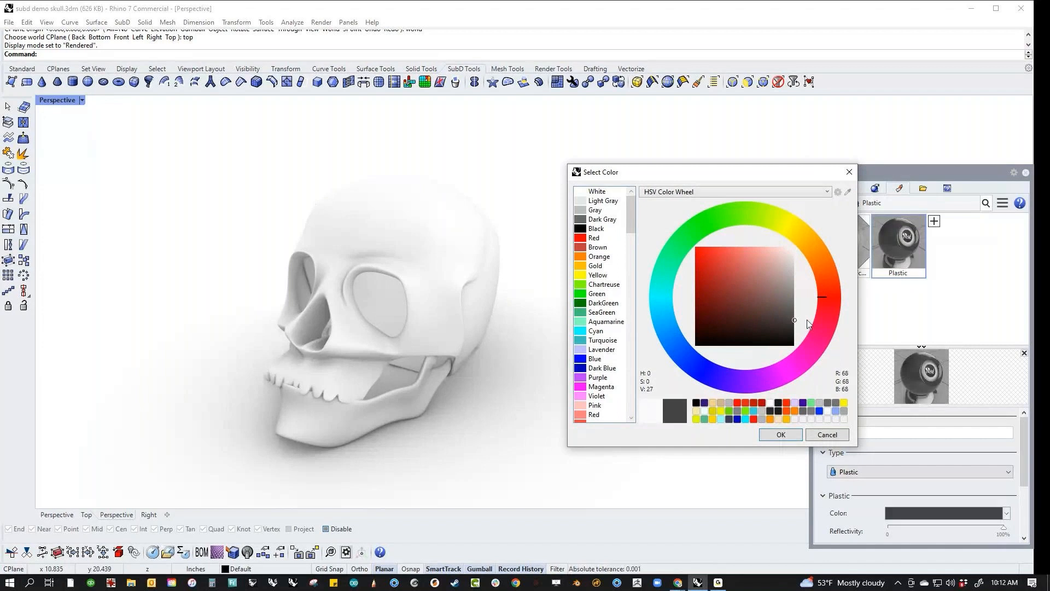
left_click(780, 434)
left_click_drag(900, 247, 386, 400)
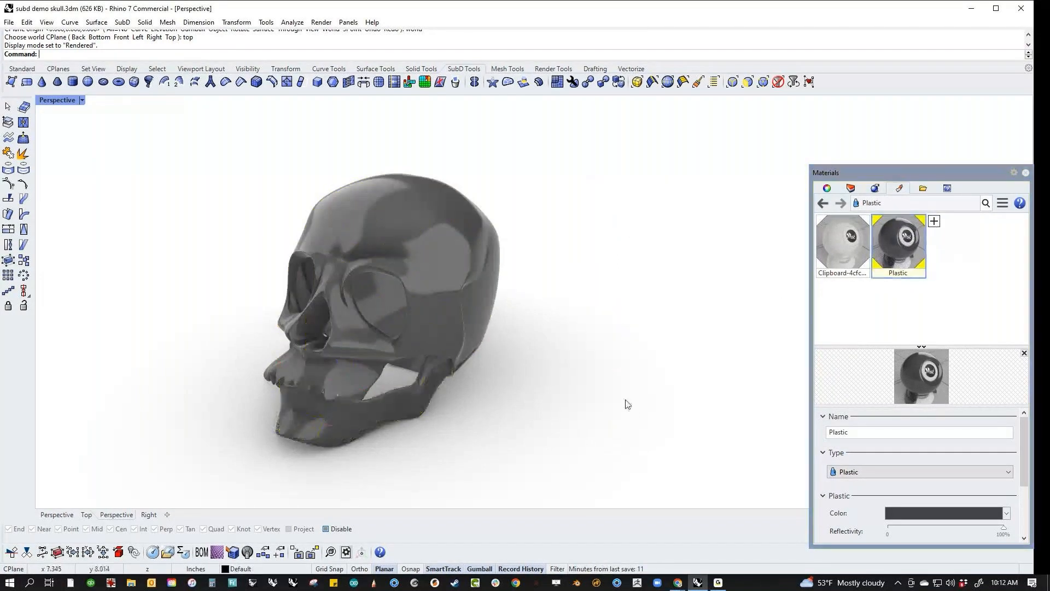
right_click_drag(588, 414, 597, 402)
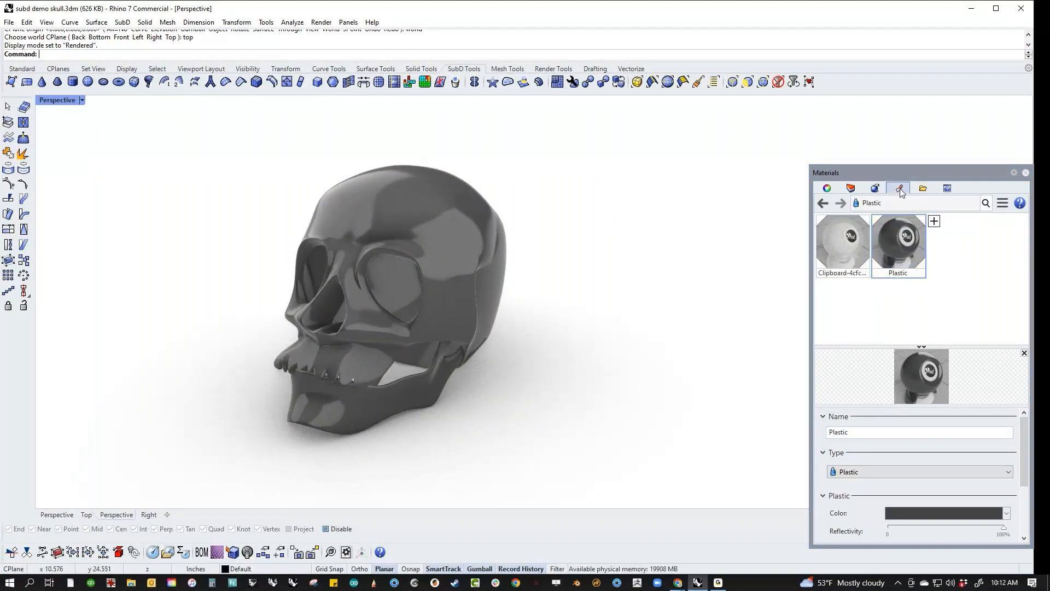
Set the render backdrop's solid color to black.
left_click(875, 188)
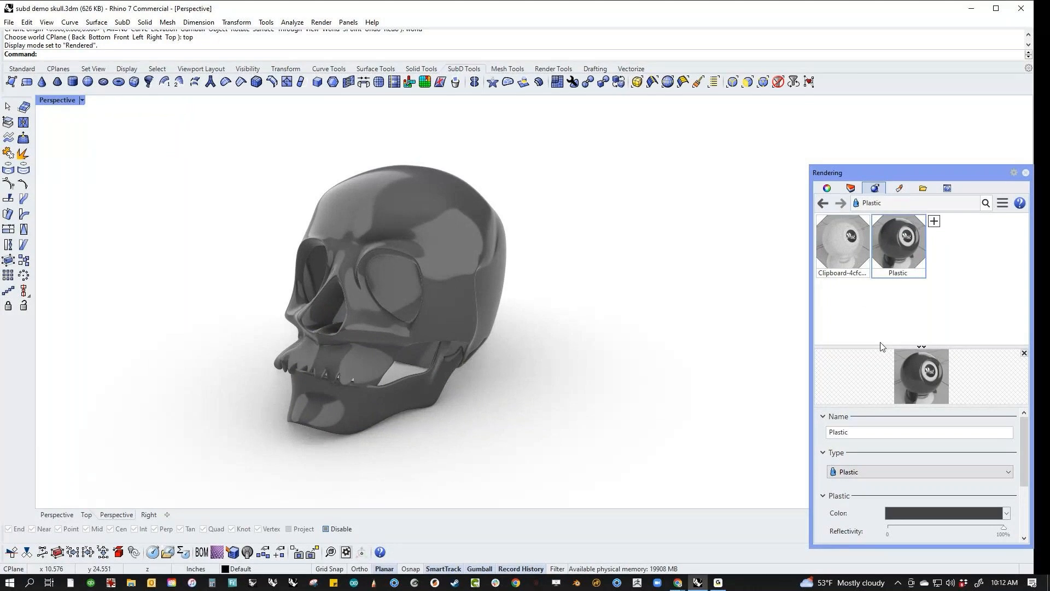
left_click(946, 412)
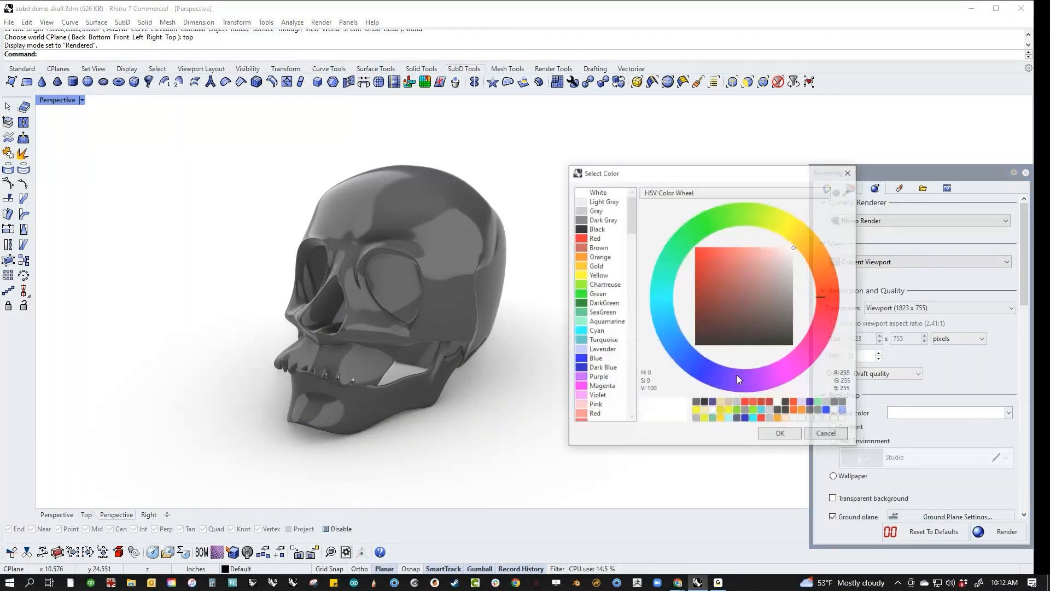
left_click(595, 232)
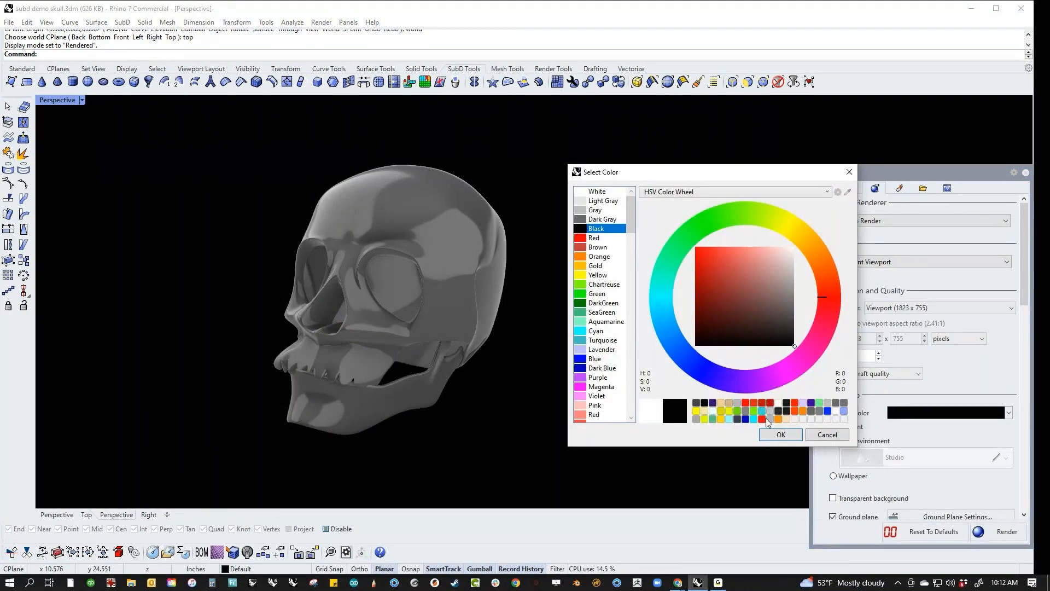
left_click(773, 433)
right_click_drag(531, 379, 567, 391)
right_click_drag(595, 356, 588, 292)
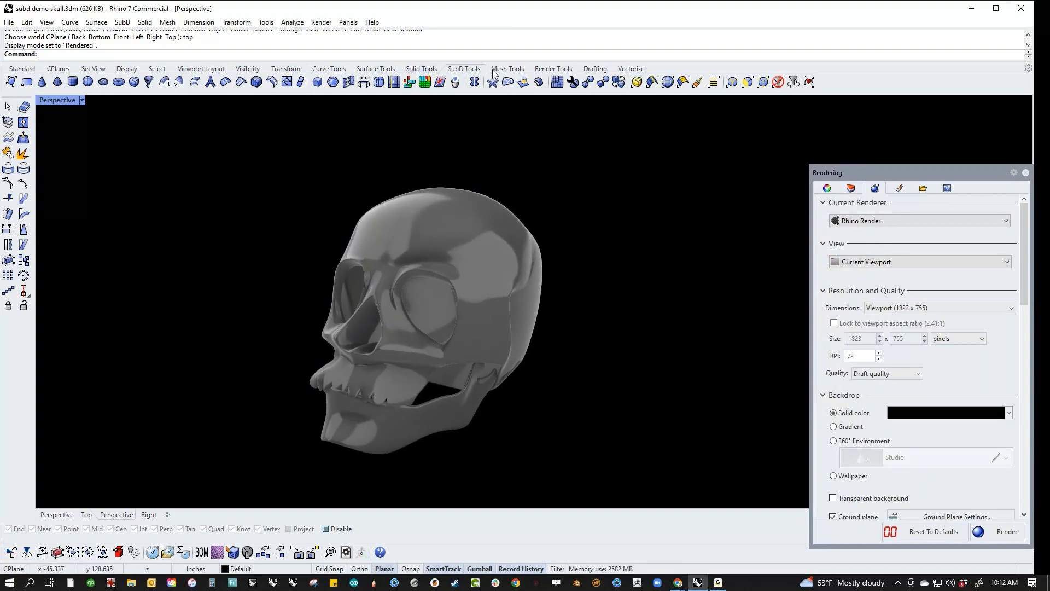
Place a point light inside the skull, behind the eye socket.
left_click(22, 68)
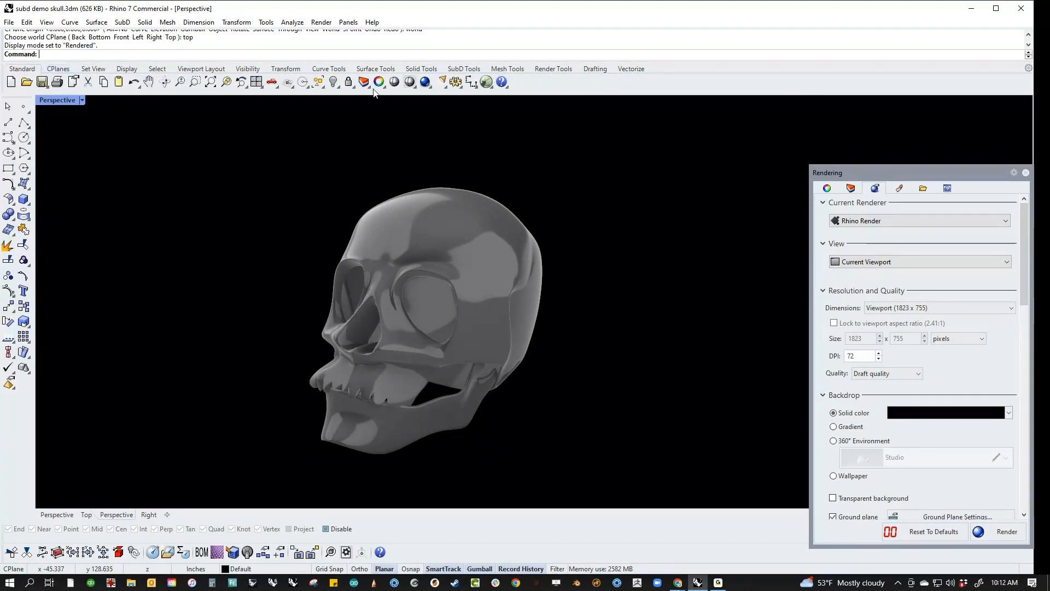
left_click(440, 84)
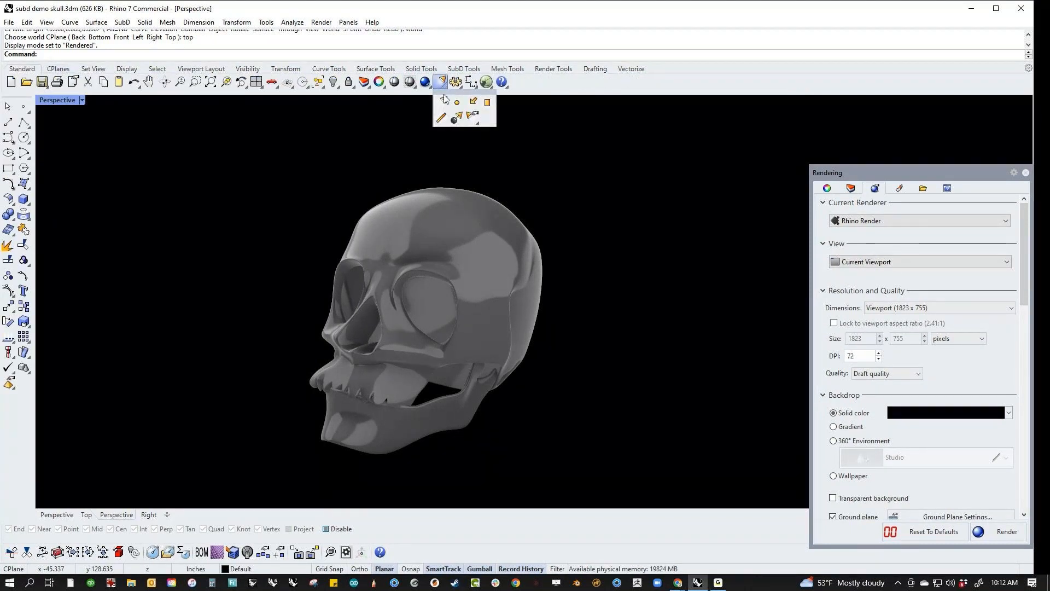
left_click(445, 99)
right_click_drag(470, 300, 458, 202)
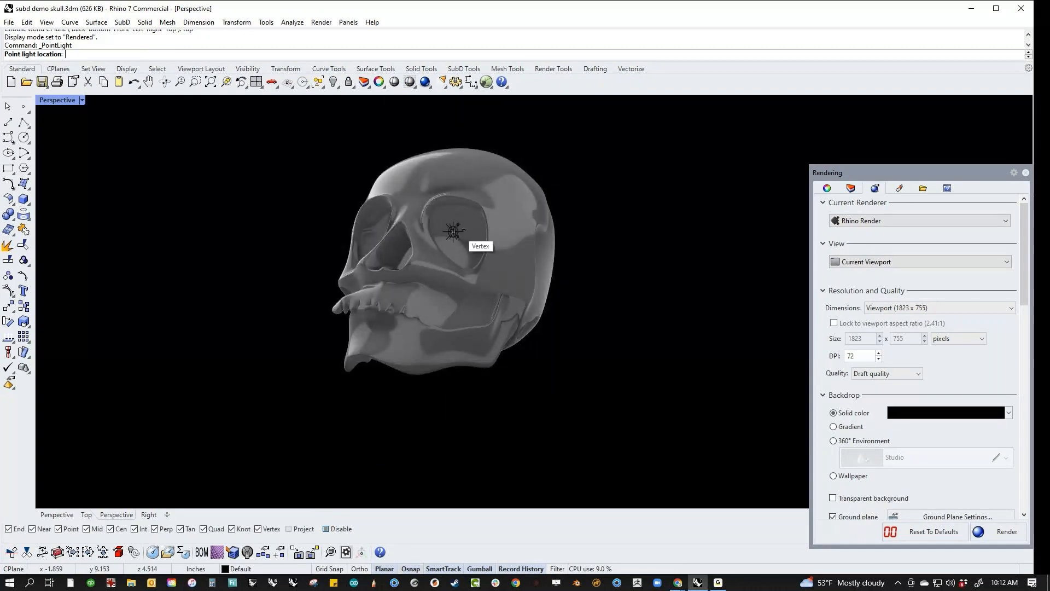
left_click(458, 225)
mouse_move(593, 256)
right_mouse_down()
mouse_move(583, 277)
mouse_move(595, 271)
right_mouse_up()
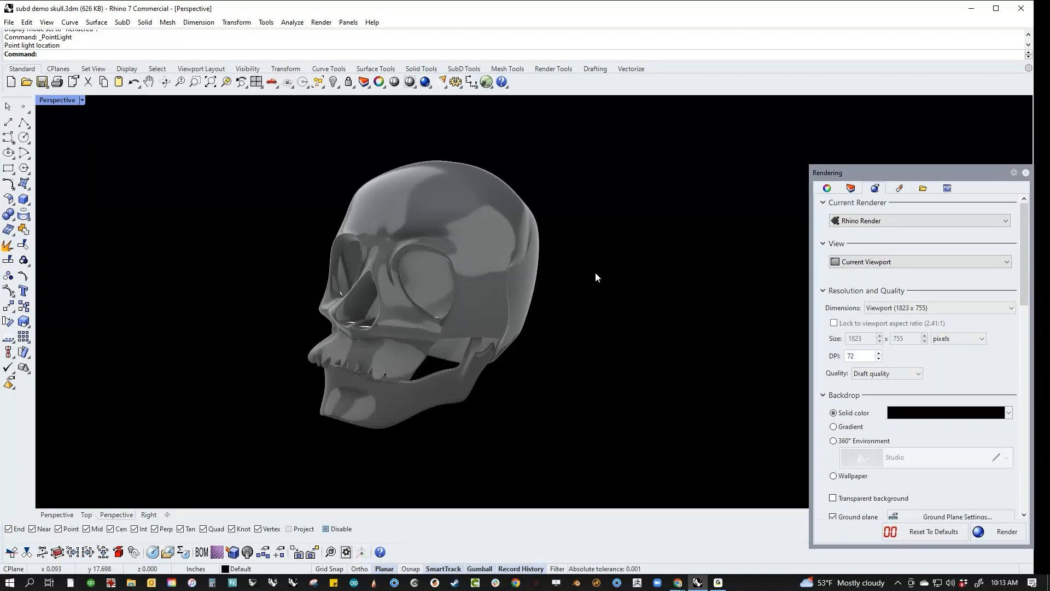
Open the list of scene lights and set the point light's color to orange (#FFA700).
right_click(937, 191)
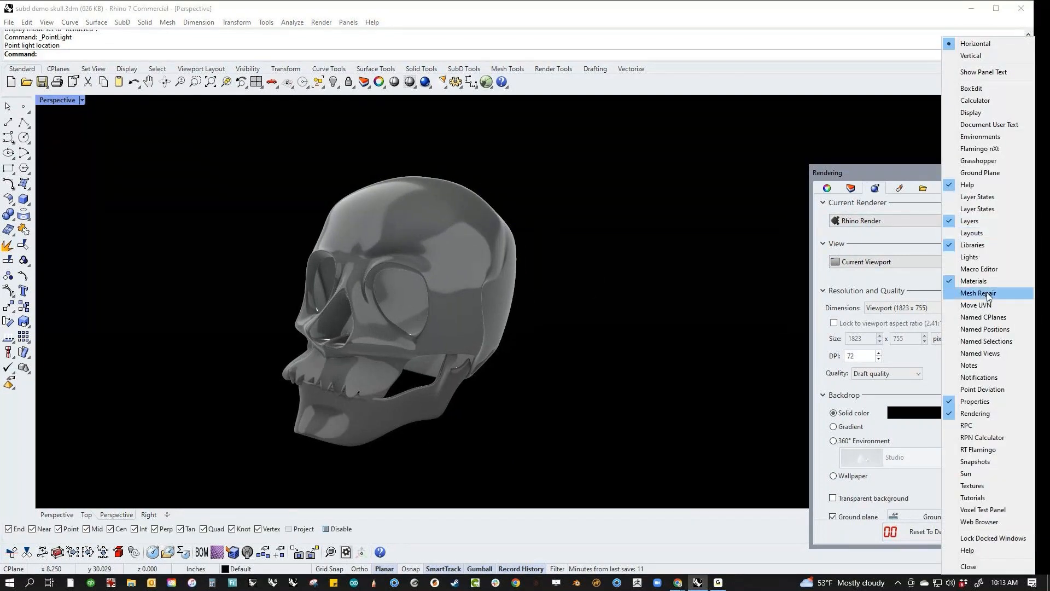
left_click(994, 257)
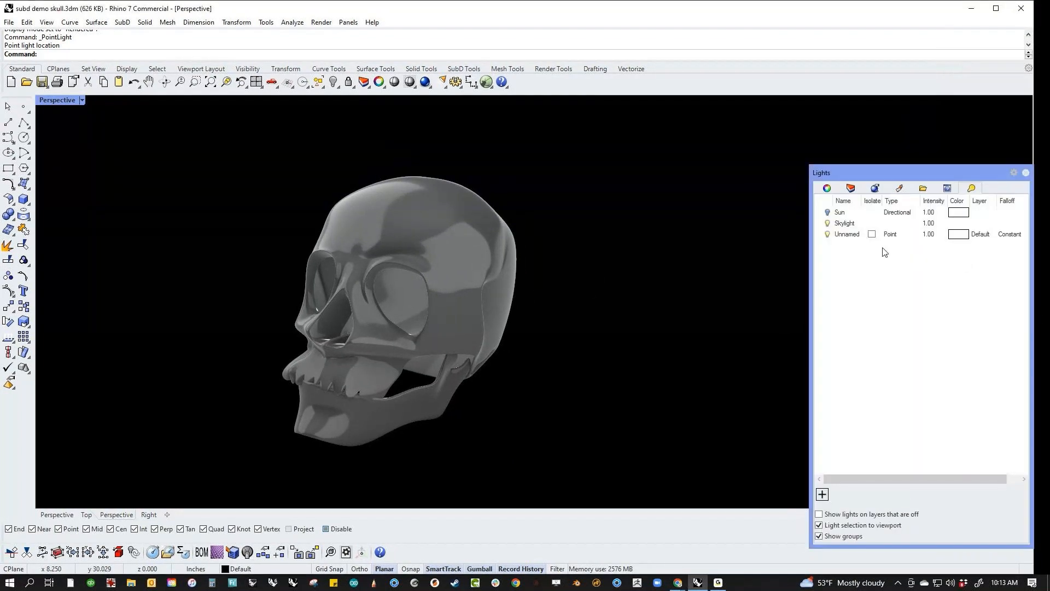
left_click(959, 239)
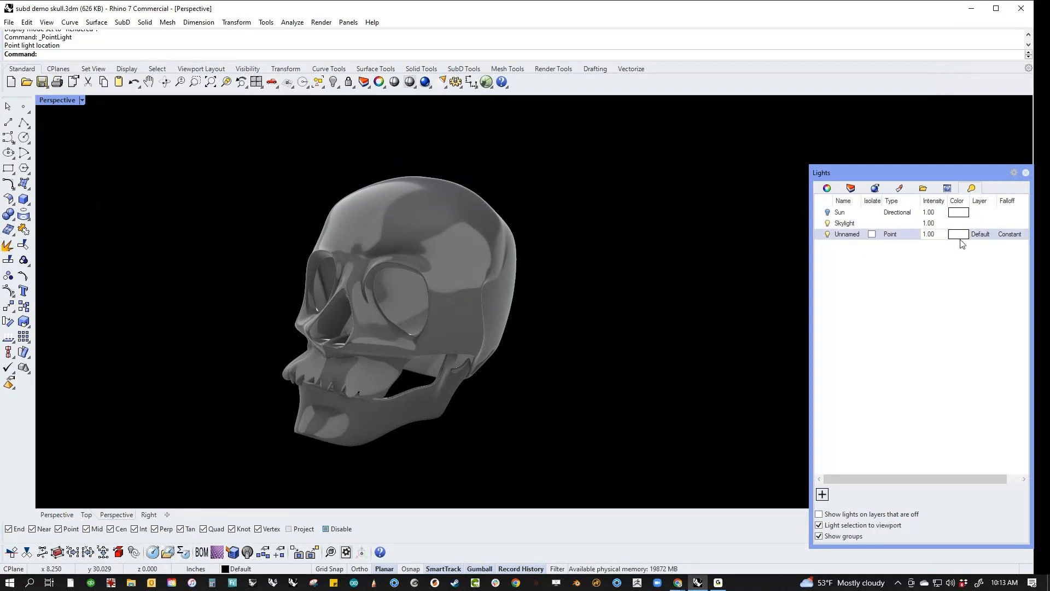
left_click(957, 239)
left_click(957, 239)
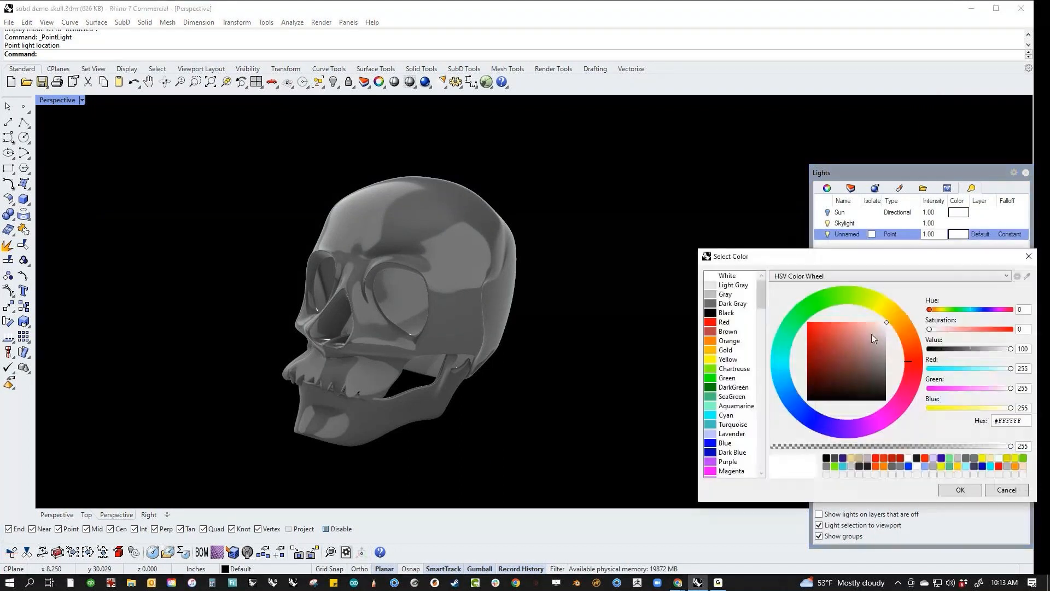
left_click(901, 322)
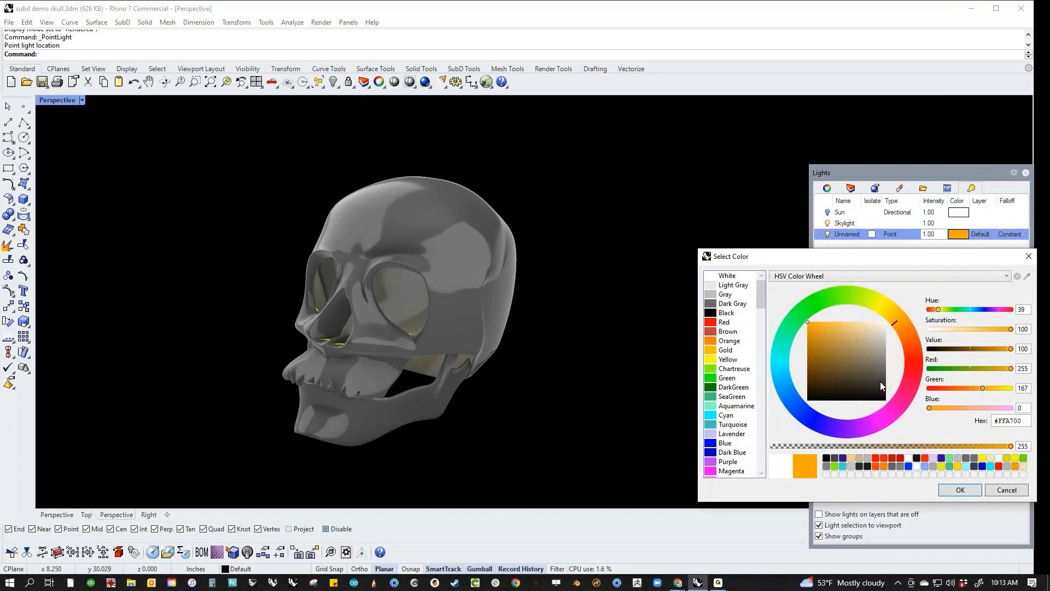
left_click(961, 490)
right_click_drag(544, 359, 534, 305, "shift")
right_click_drag(600, 351, 624, 331, "shift")
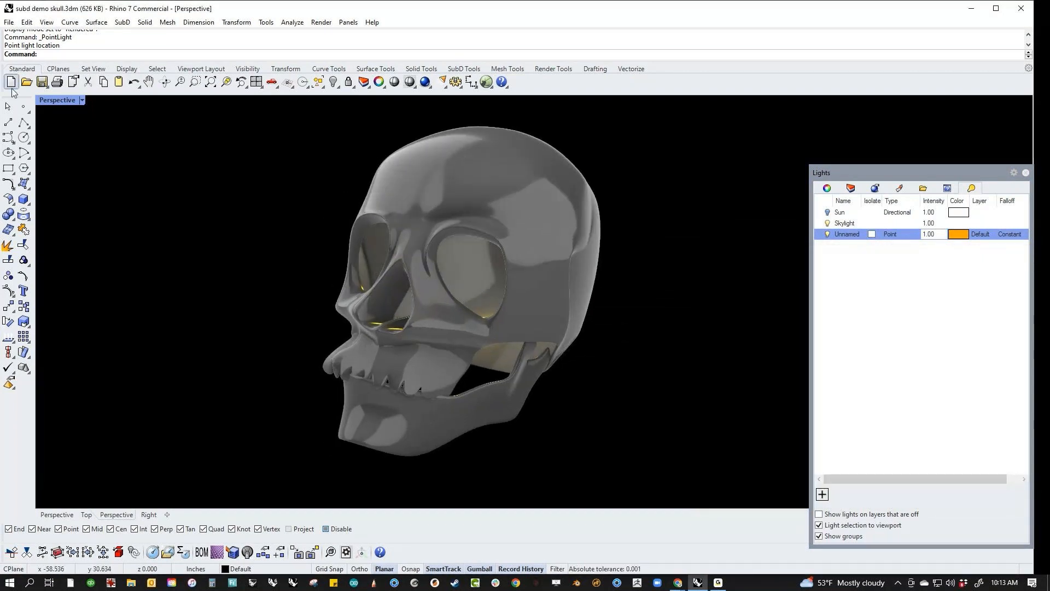
Preview the perspective view in Raytraced mode and show the point light's properties.
left_click(52, 102)
left_click(167, 250)
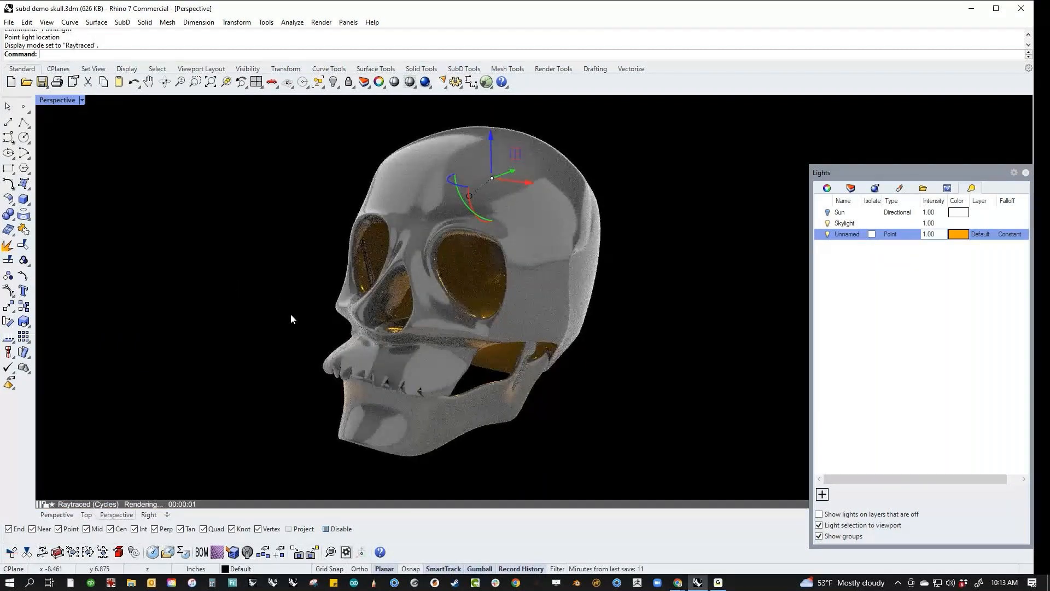
right_click_drag(291, 314, 294, 317)
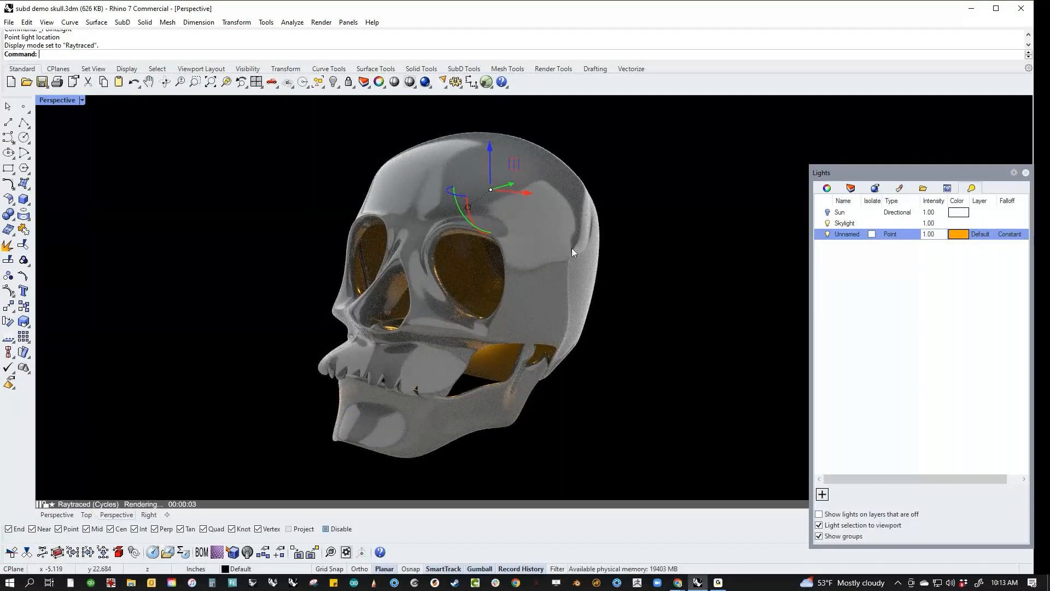
left_click(827, 189)
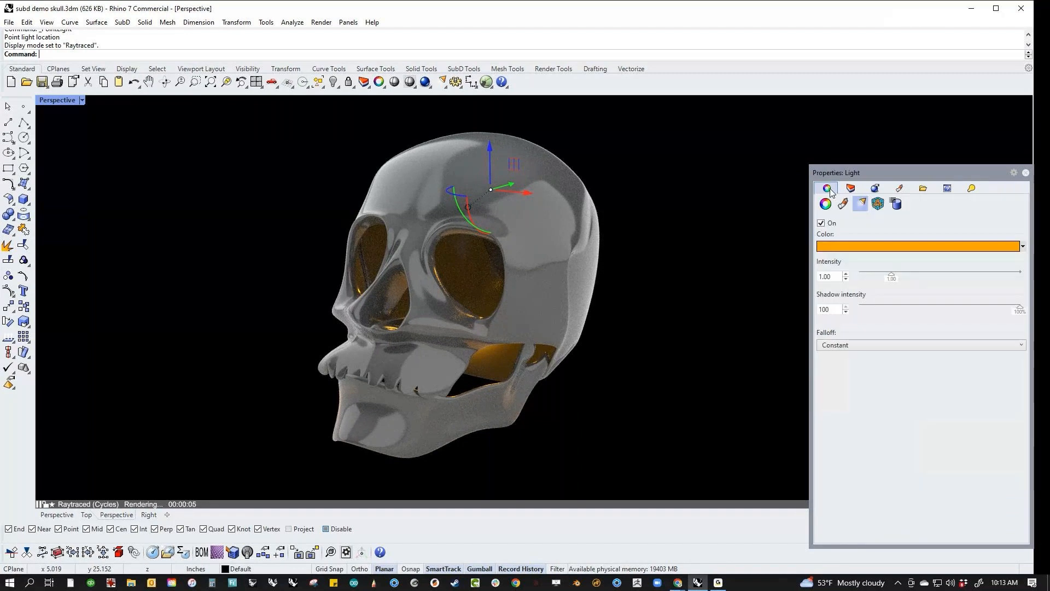
Set the render backdrop's solid color to light gray (RGB 180, 180, 180).
left_click(873, 190)
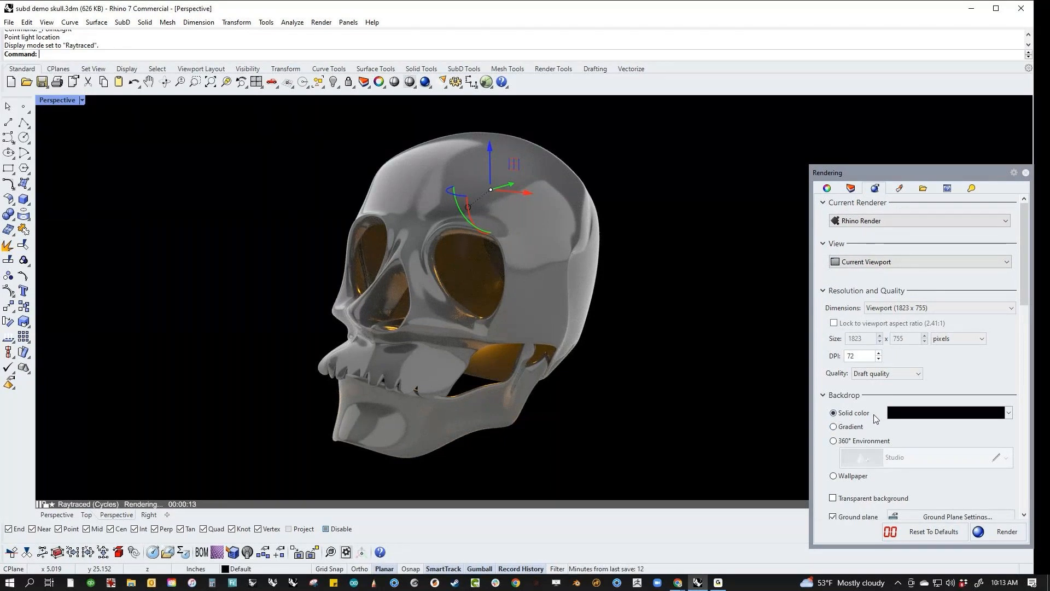
left_click(915, 414)
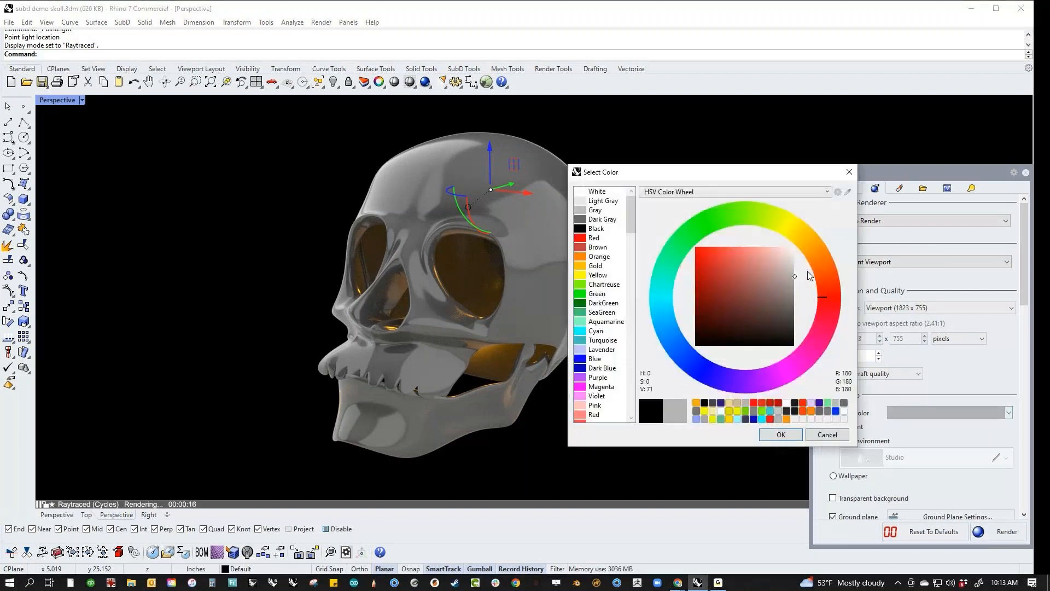
left_click(781, 434)
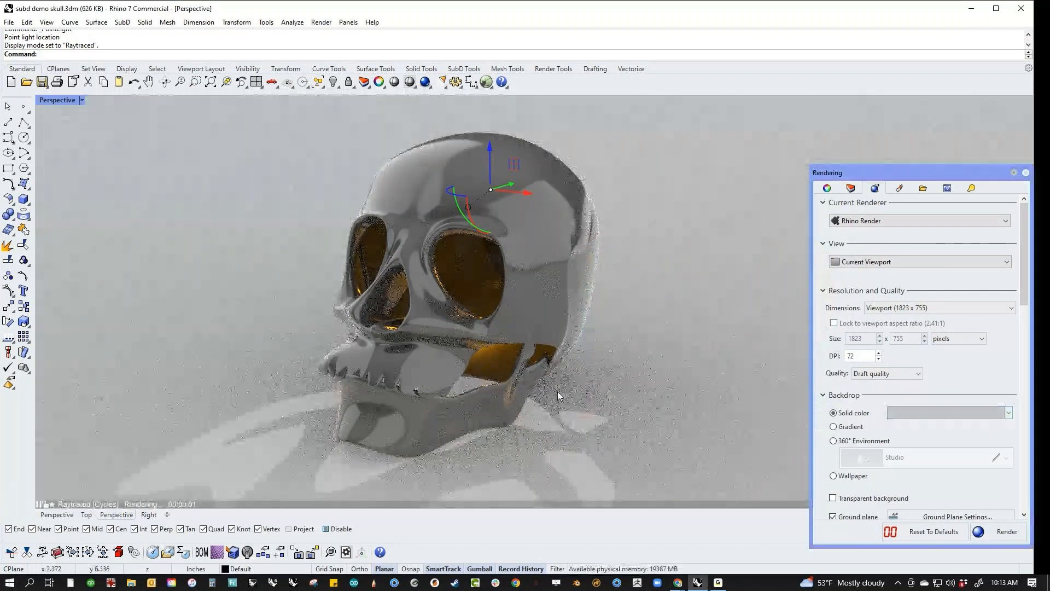
Return the perspective view to Rendered mode and switch to the right view.
left_click(59, 101)
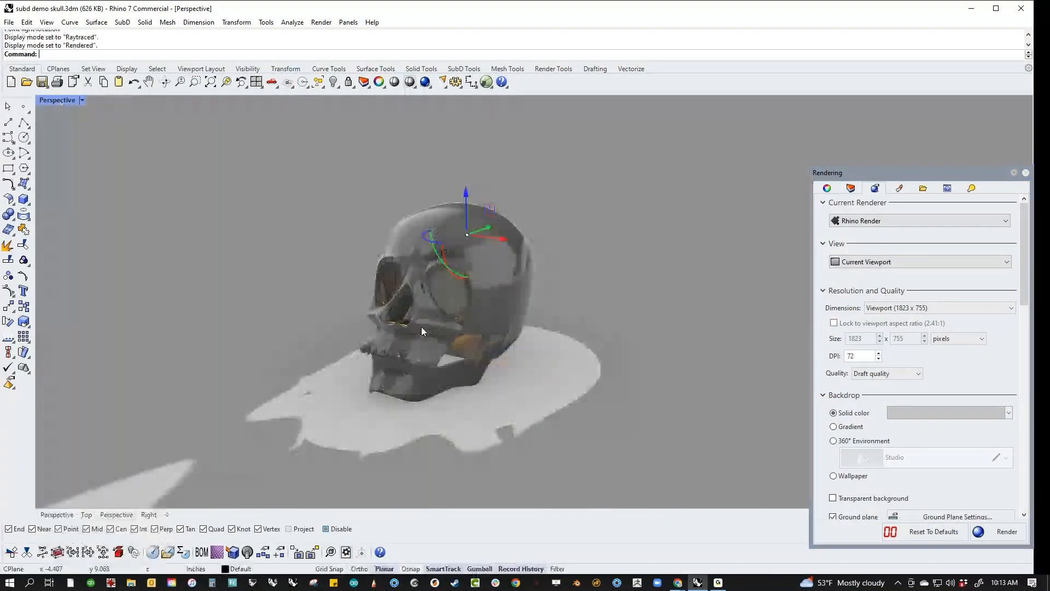
right_click_drag(421, 327, 381, 342)
key("ctrl+F2")
key("ctrl+F3")
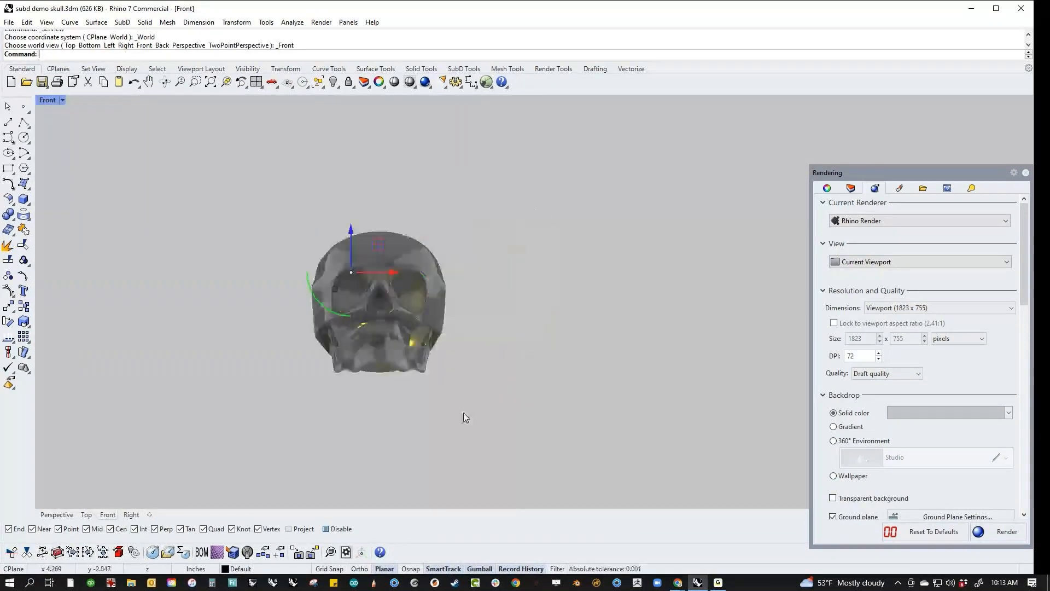
Draw an L-shaped degree 3 backdrop curve from the chin along the ground far behind the skull, bending straight up.
left_click(12, 137)
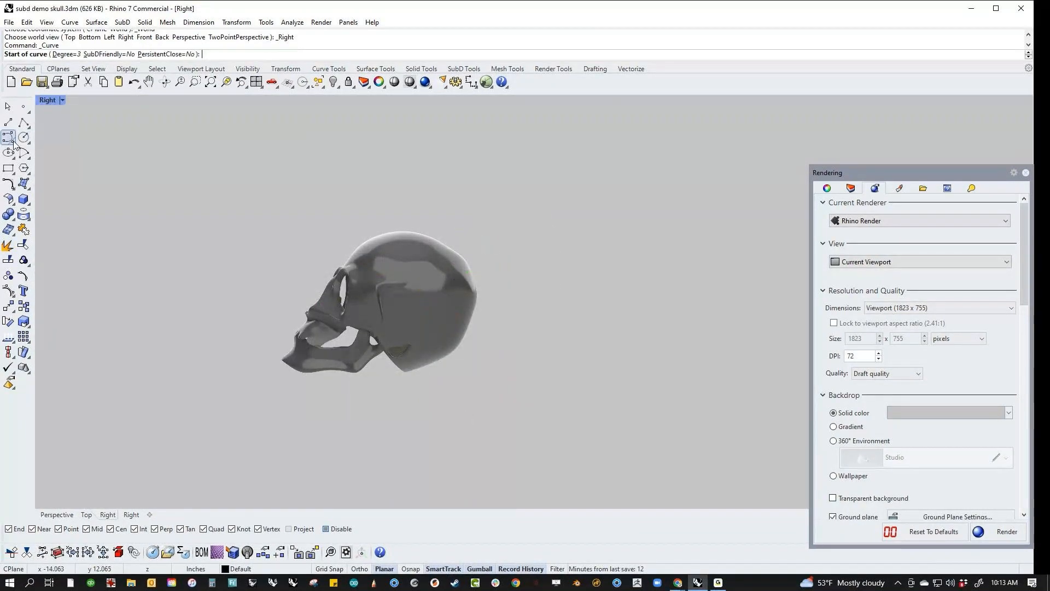
scroll(309, 371, "up", 5)
scroll(301, 369, "down", 4)
left_click(302, 366)
scroll(319, 368, "down", 3)
left_click(381, 354, "shift")
scroll(385, 376, "down", 3)
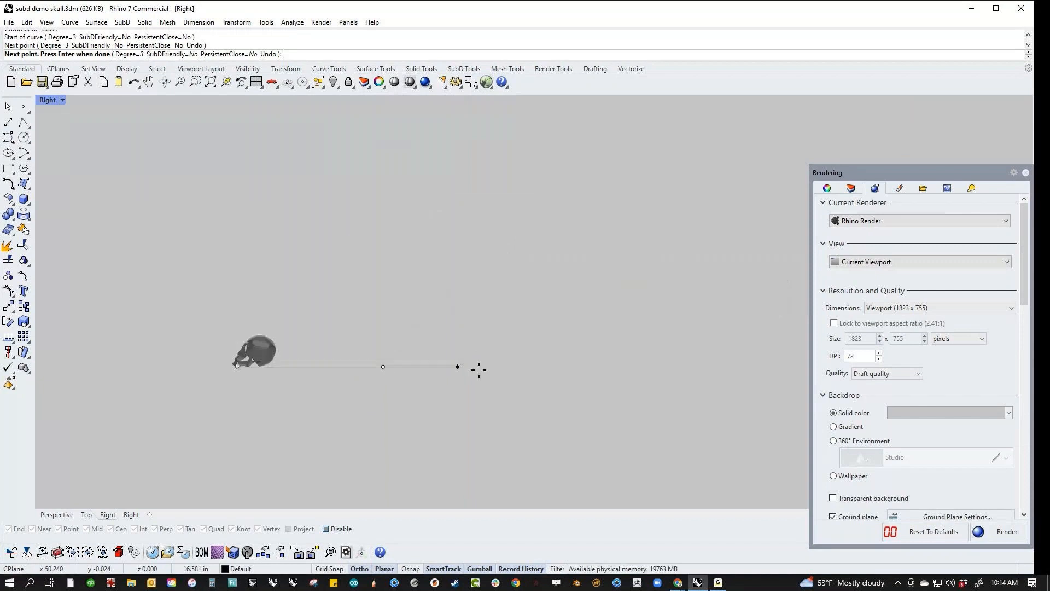
left_click(656, 380)
right_click_drag(773, 380, 511, 385)
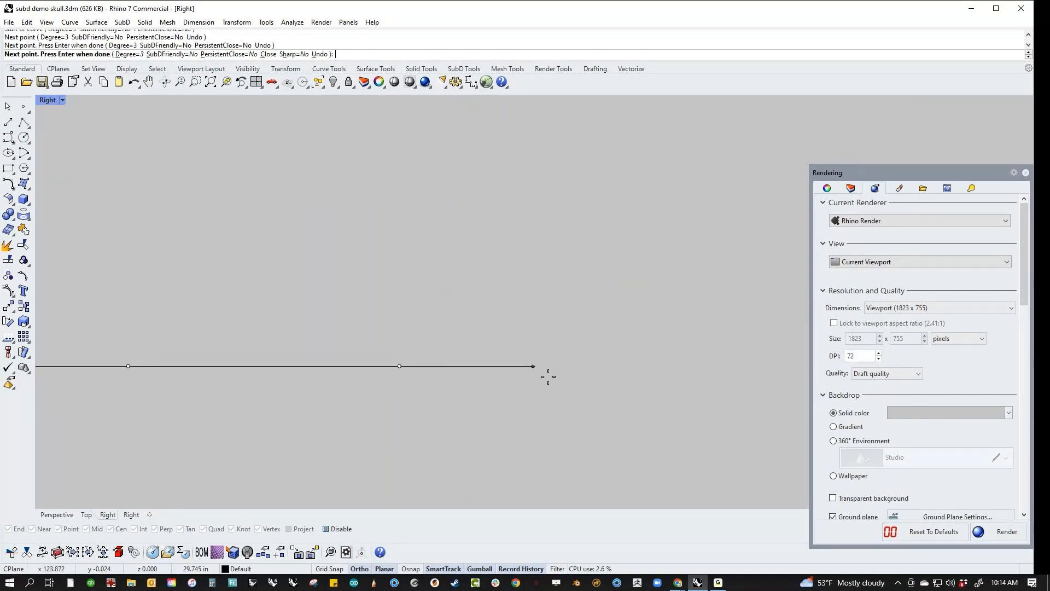
left_click(580, 366)
left_click(591, 219)
scroll(601, 347, "down", 4)
right_click_drag(606, 346, 611, 408, "shift")
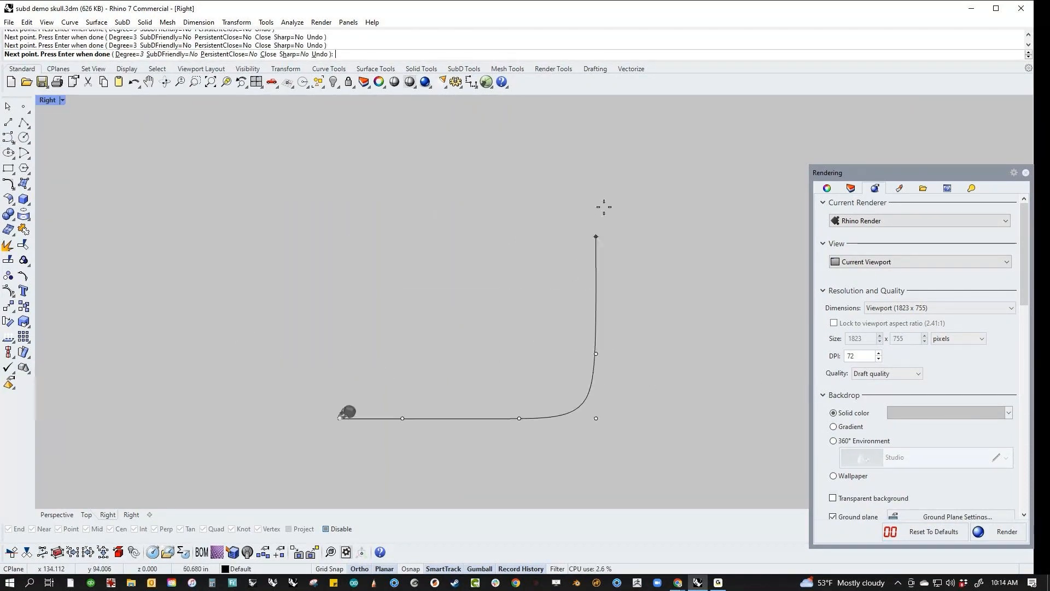
left_click(601, 138, "shift")
right_click(606, 158)
Move the backdrop curve horizontally so its flat part extends in front of the skull, and show it in the perspective view.
left_click(595, 349)
key("Escape")
left_click(596, 316)
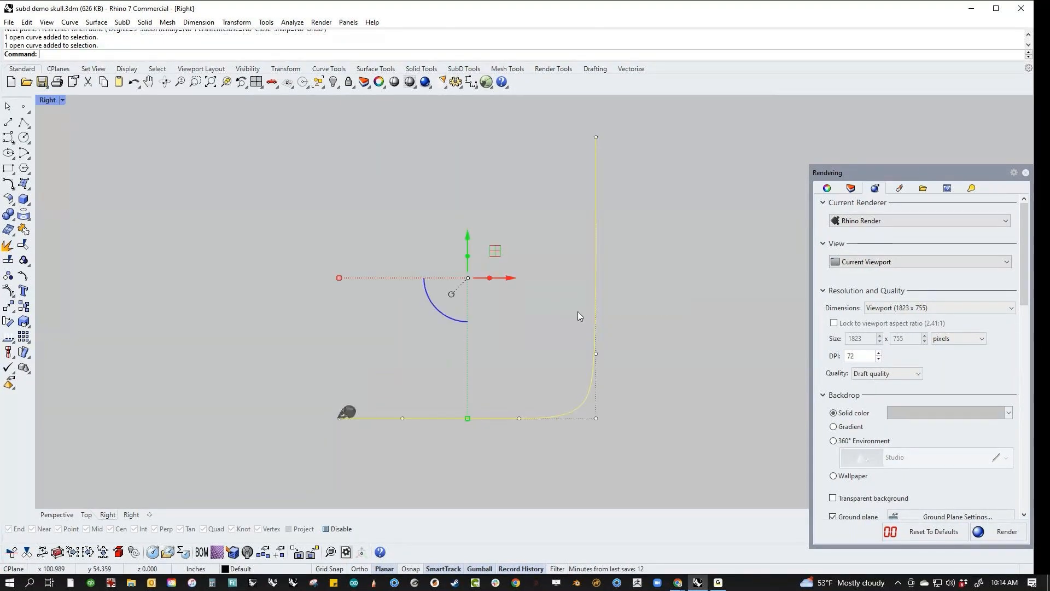
left_click_drag(467, 290, 303, 290)
key("ctrl+F4")
right_click_drag(362, 324, 436, 284, "shift")
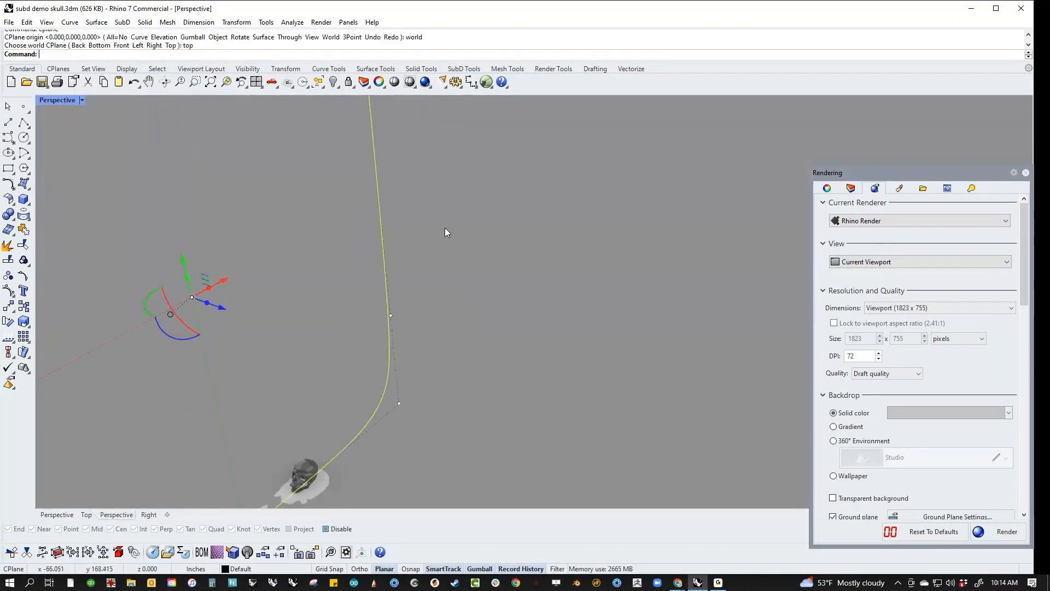
Extrude the backdrop curve sideways in both directions into a wide curved backdrop surface behind and under the skull.
scroll(423, 312, "down", 6)
left_click_drag(341, 272, 700, 342)
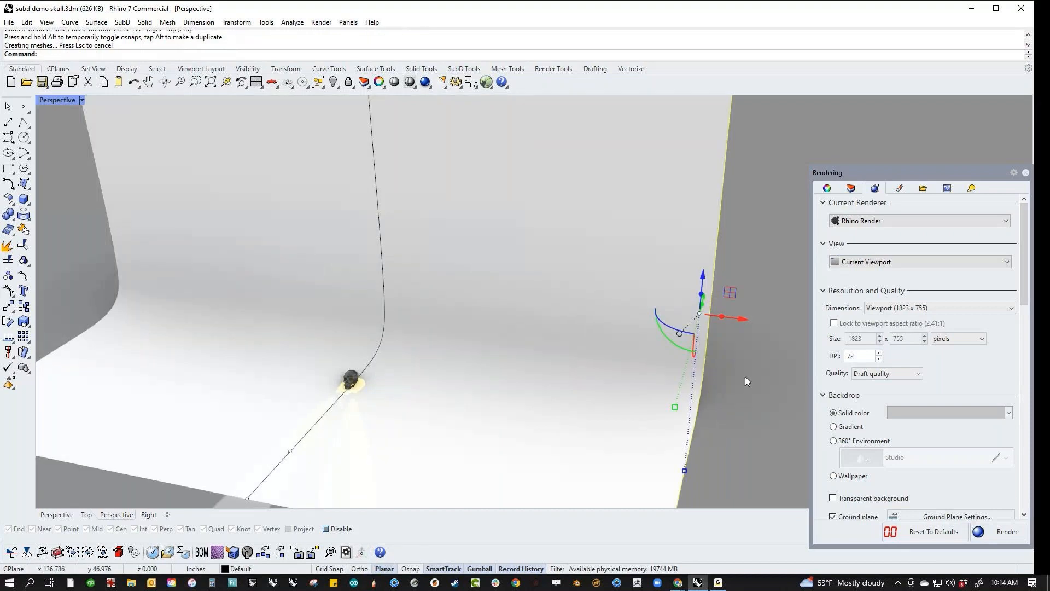
Create a black Plastic material with about 12% reflectivity and assign it to the backdrop surface.
left_click(900, 188)
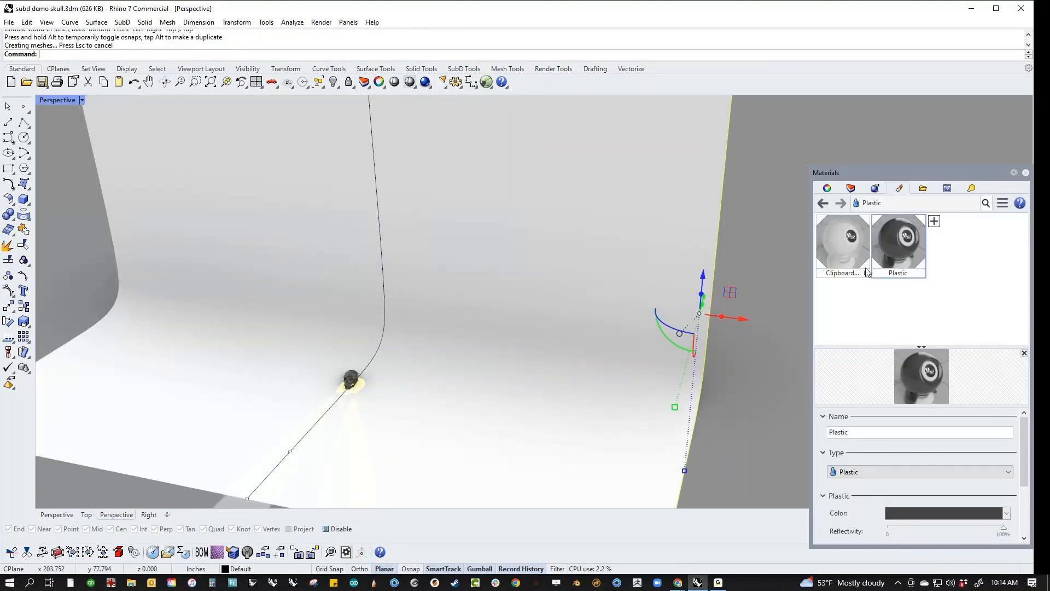
left_click(934, 222)
left_click(881, 346)
left_click(923, 513)
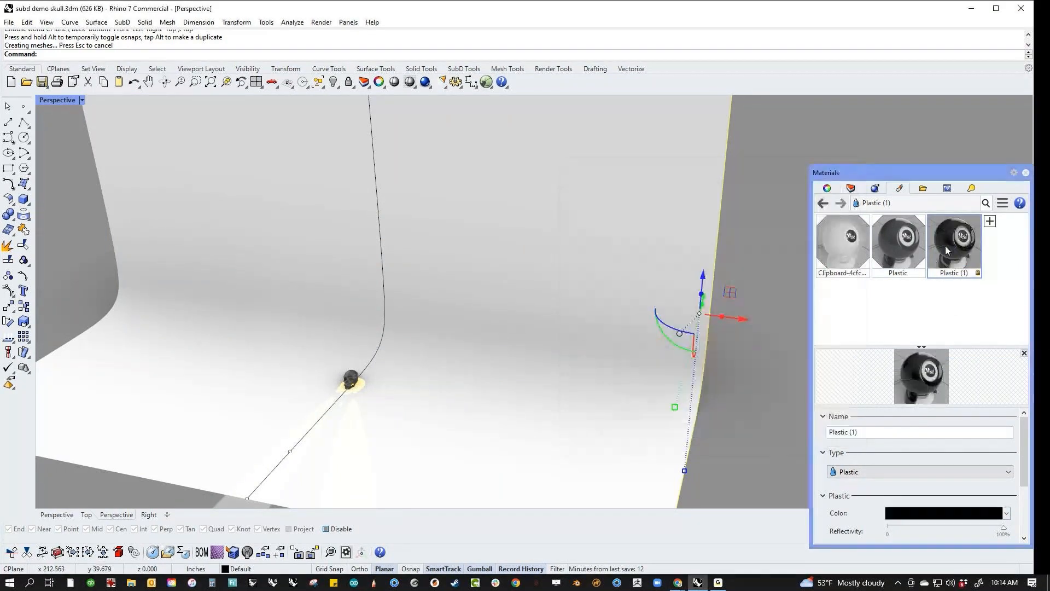
left_click_drag(937, 262, 615, 343)
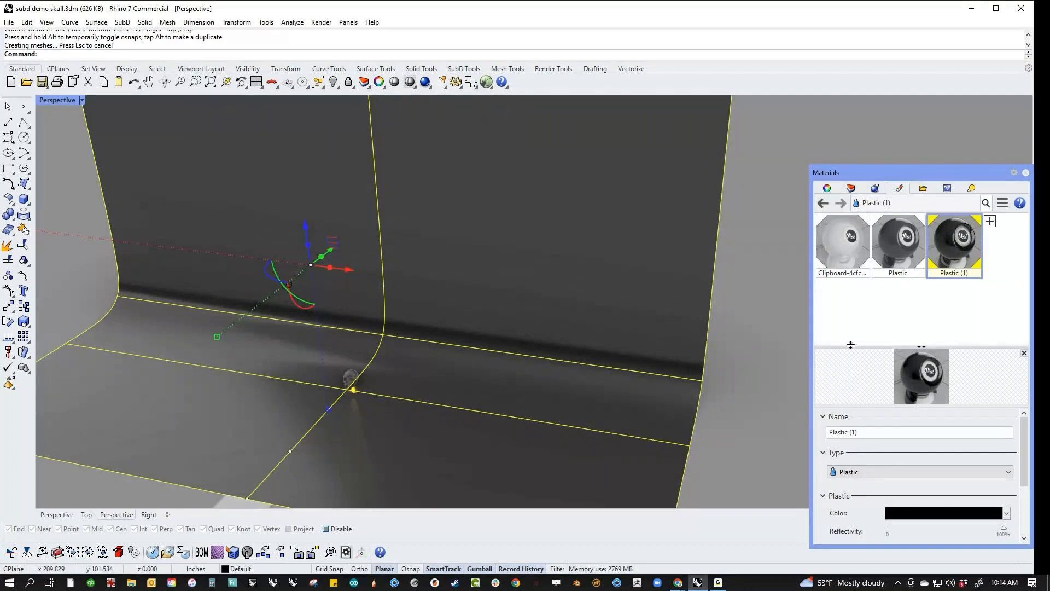
scroll(918, 471, "down", 3)
left_click_drag(1003, 441, 900, 447)
Frame the skull in a close three-quarter perspective view and switch the display mode to Raytraced.
scroll(359, 376, "up", 5)
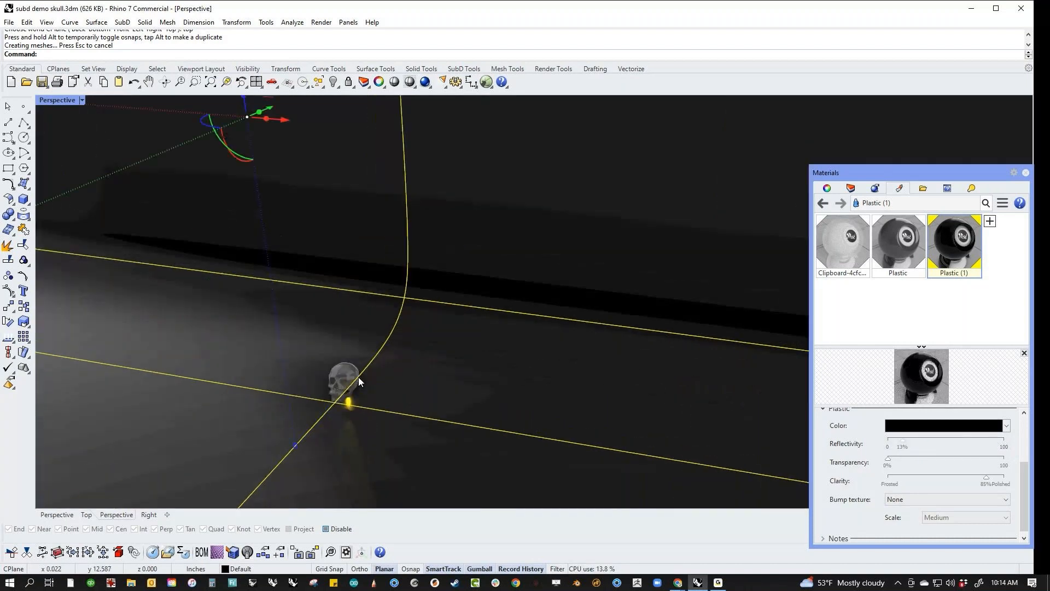
scroll(330, 400, "up", 5)
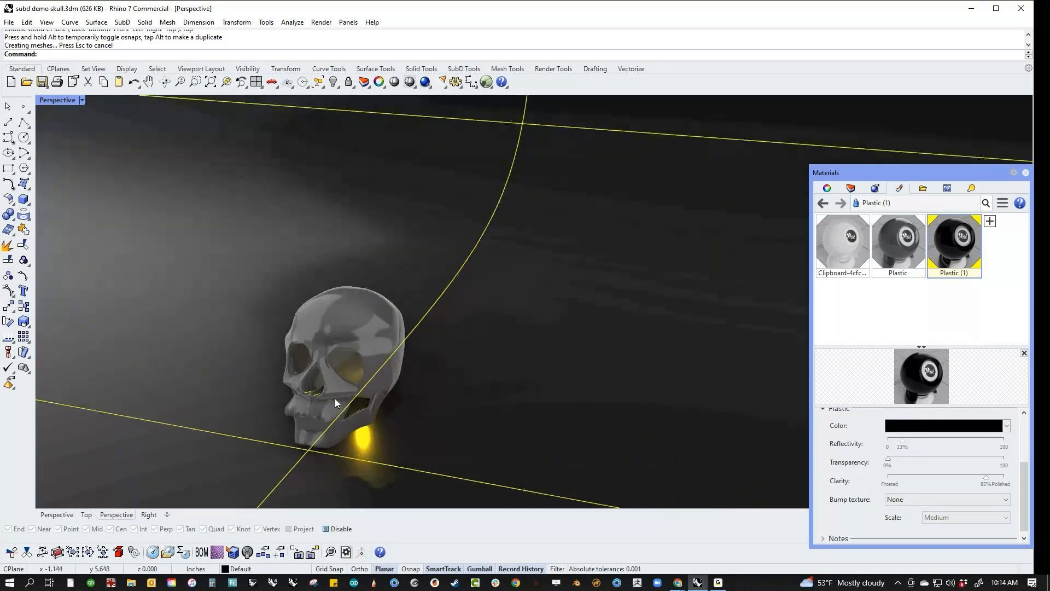
left_click(485, 365)
left_click(364, 351)
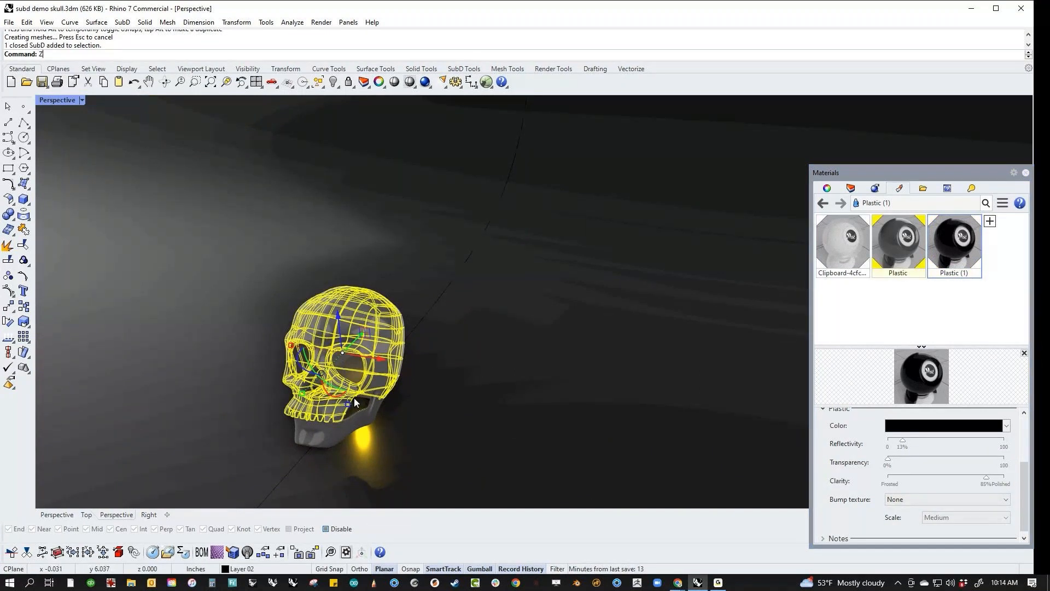
type("S")
key("Return")
right_click_drag(353, 398, 553, 379)
left_click(554, 379)
mouse_move(364, 323)
right_mouse_down("shift")
mouse_move(349, 319)
mouse_move(360, 317)
right_mouse_up("shift")
right_click_drag(368, 317, 378, 317, "shift")
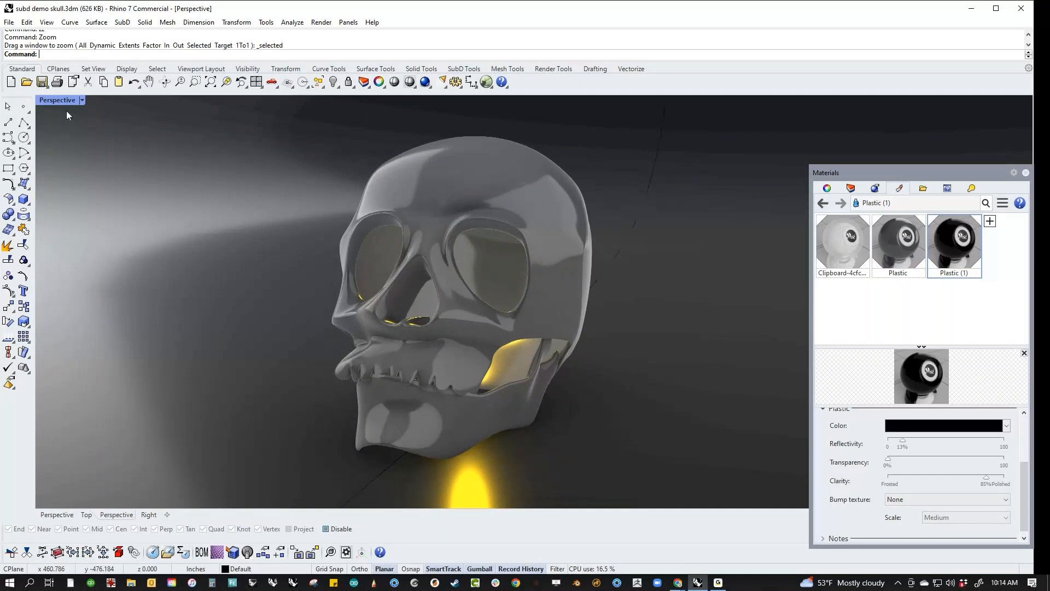
left_click(81, 100)
left_click(69, 251)
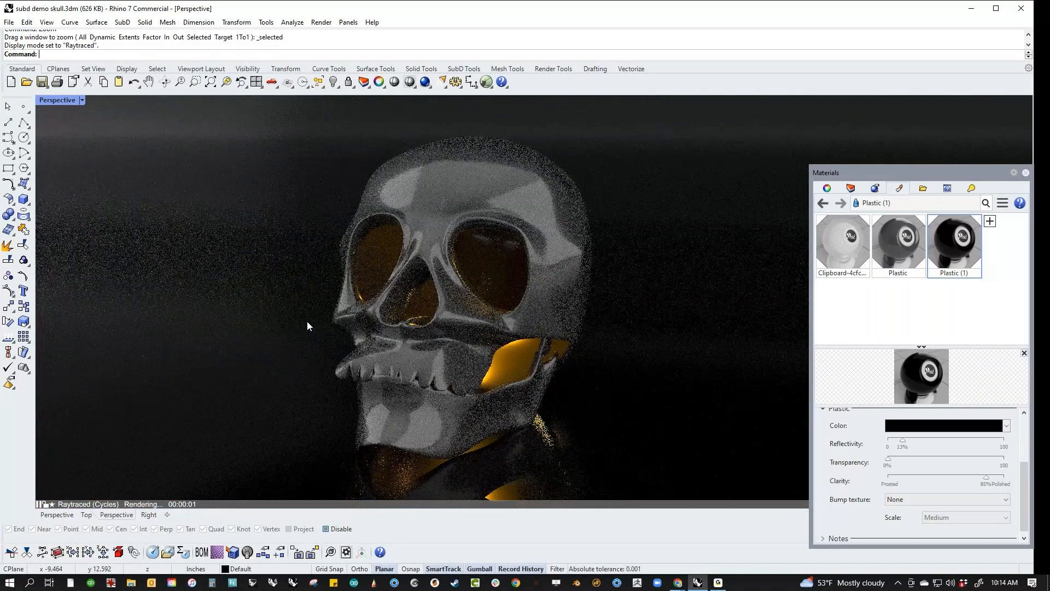
right_click_drag(307, 326, 547, 414)
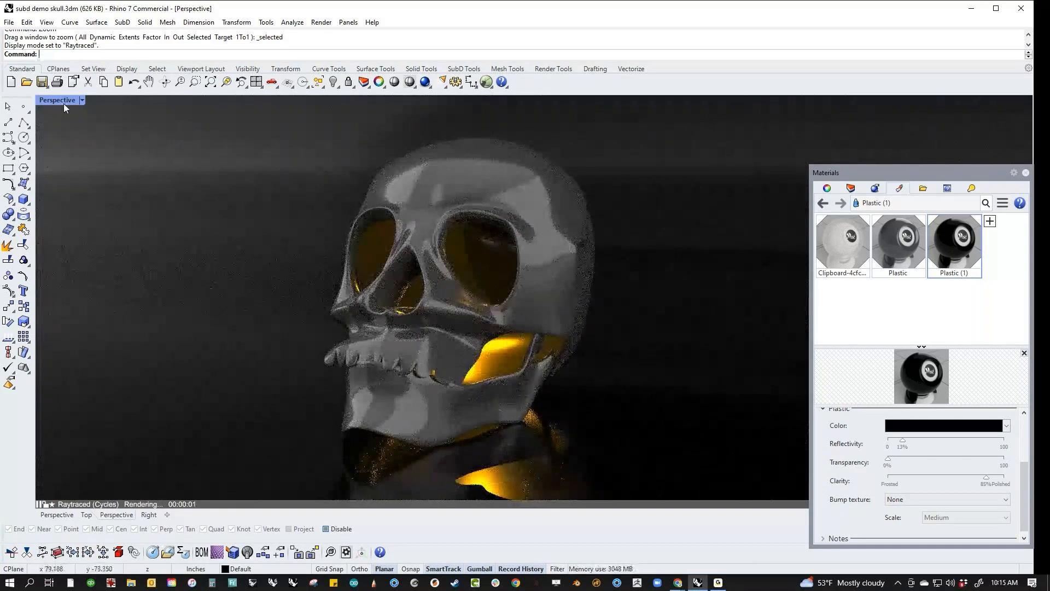
Using front and right views in the four-viewport layout, move the point light to the skull's centerline and forward inside the cranium.
double_click(63, 103)
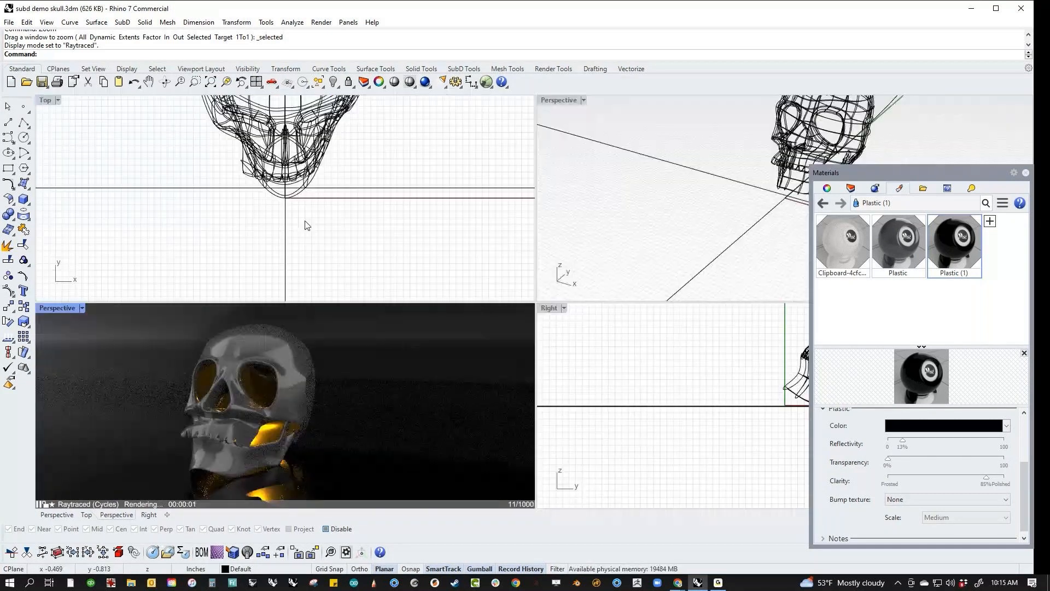
right_click_drag(345, 232, 308, 241)
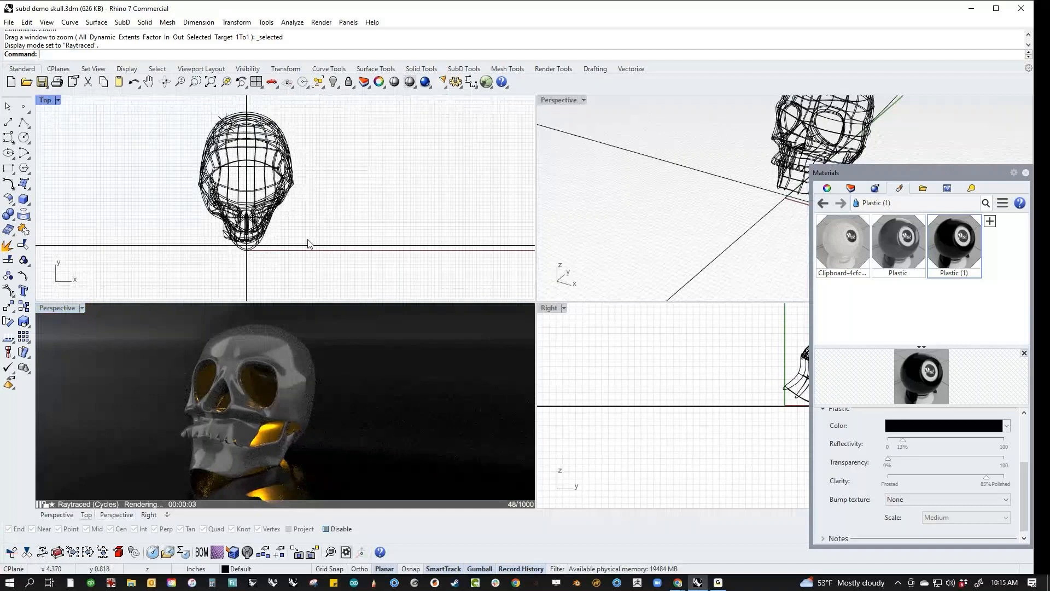
key("ctrl+F2")
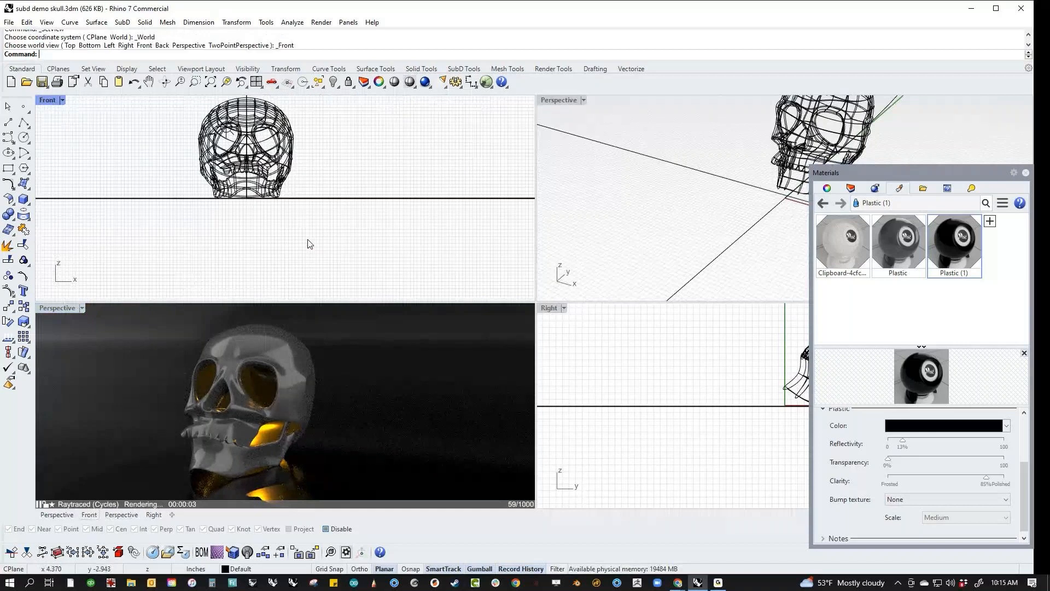
scroll(226, 118, "up", 10)
left_click(227, 159)
left_click_drag(227, 158, 288, 154)
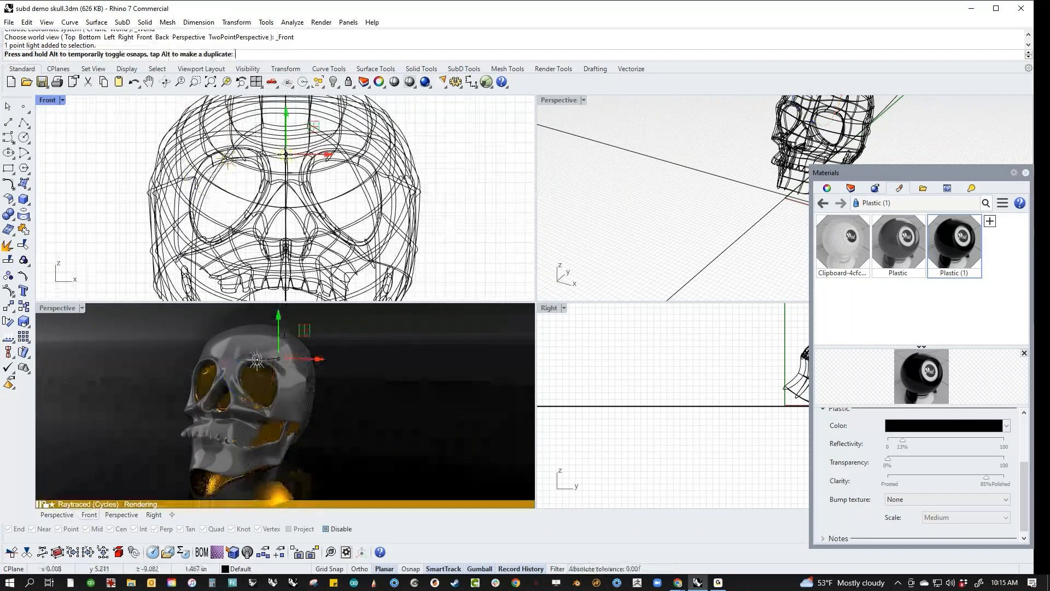
key("ctrl+F3")
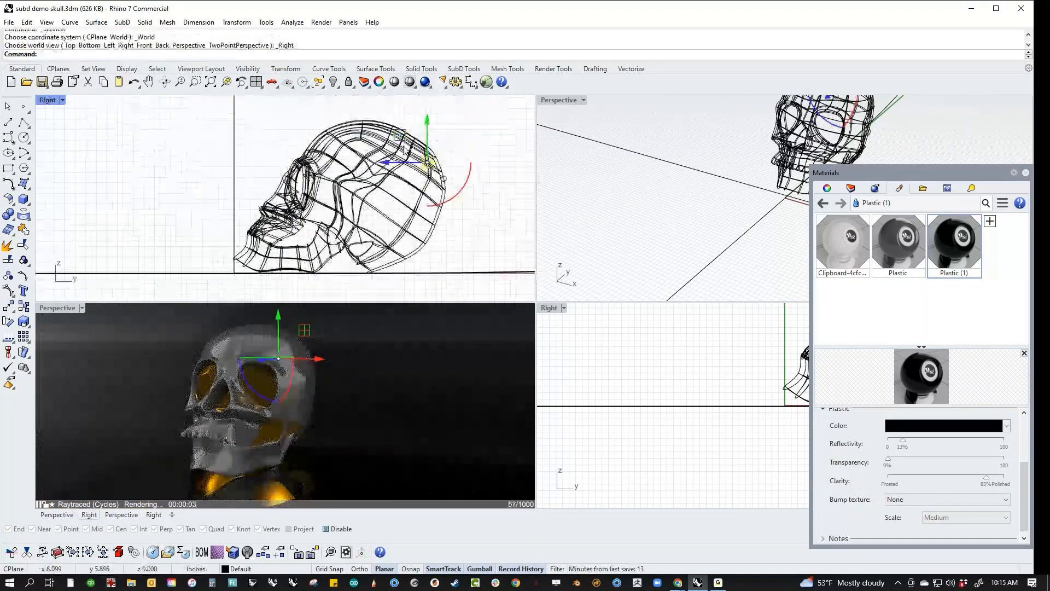
left_click_drag(427, 162, 371, 164)
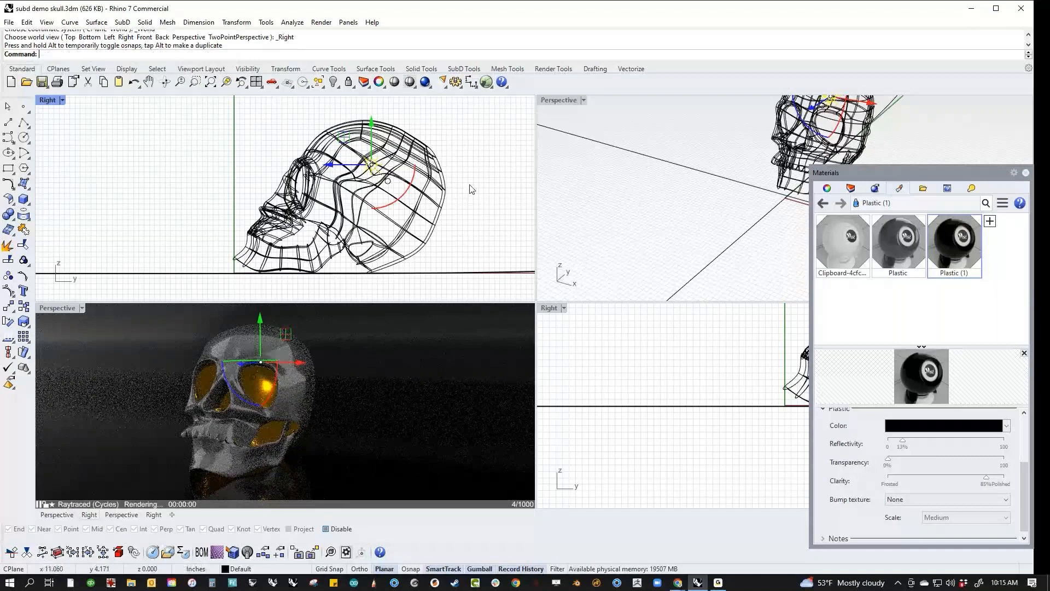
Set the point light's intensity to 10 and its falloff to Inverse Squared.
left_click(971, 187)
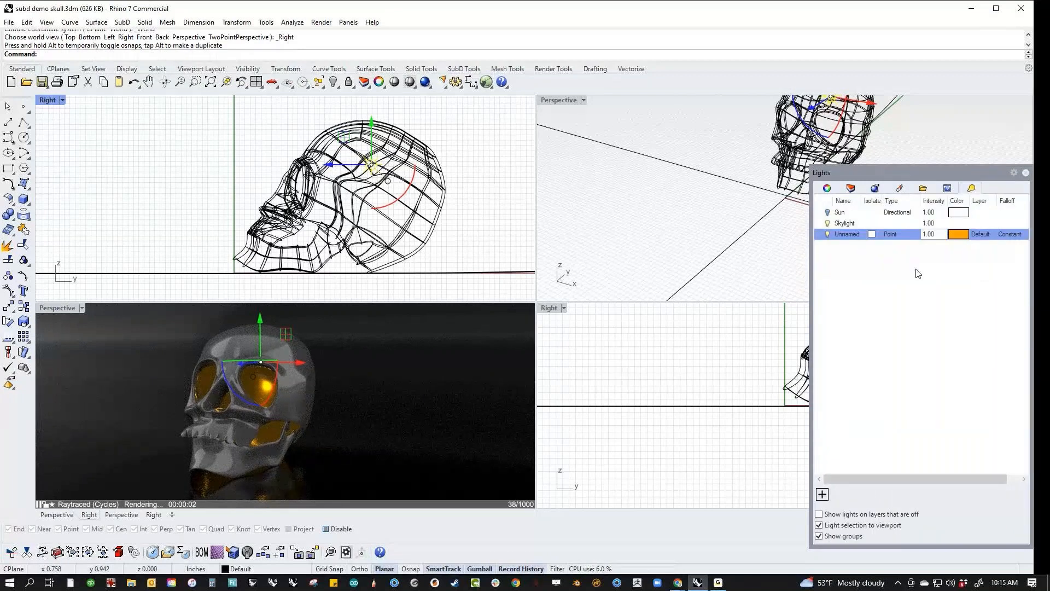
double_click(932, 234)
type("10")
key("Return")
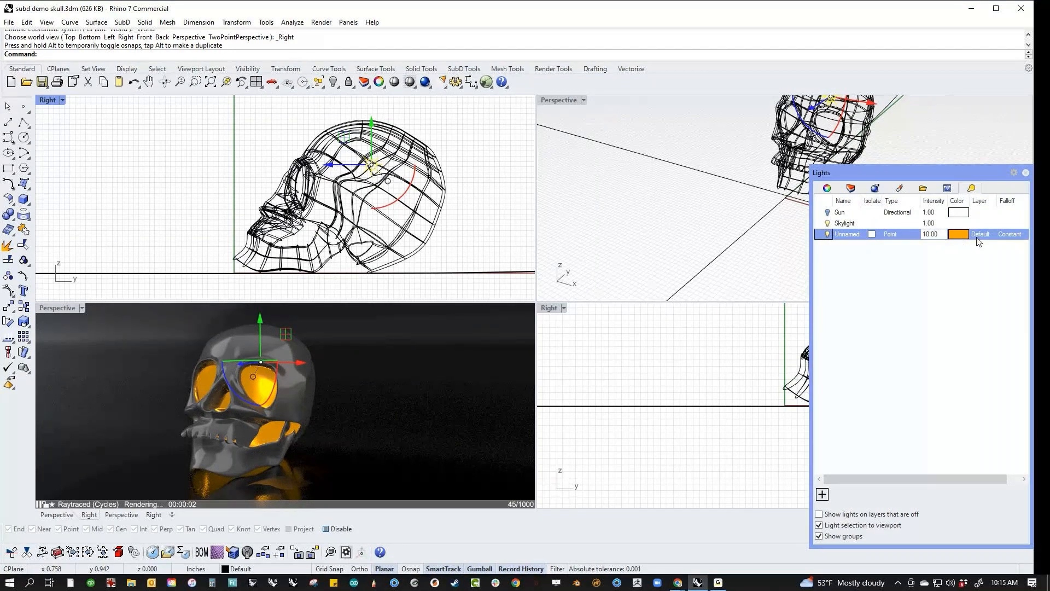
left_click(1006, 235)
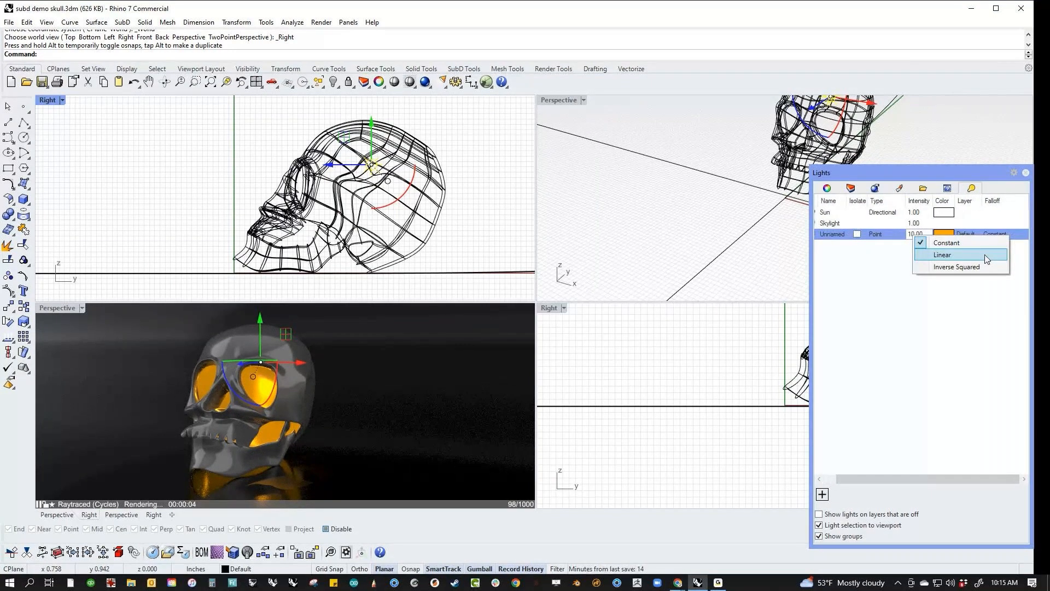
left_click(978, 266)
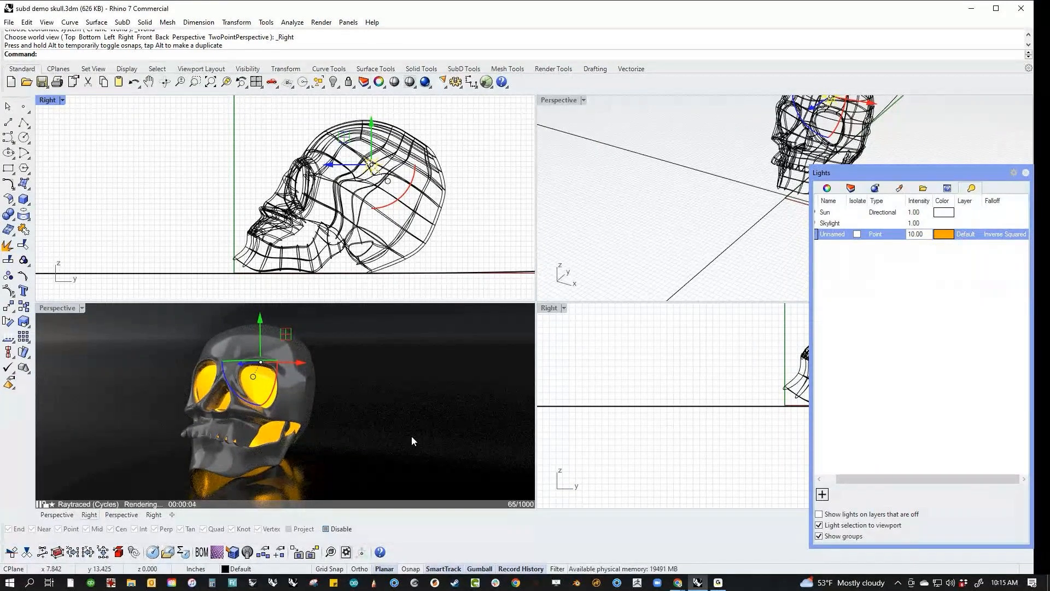
Try the point light at intensity 5 and at intensity 2.
left_click(919, 235)
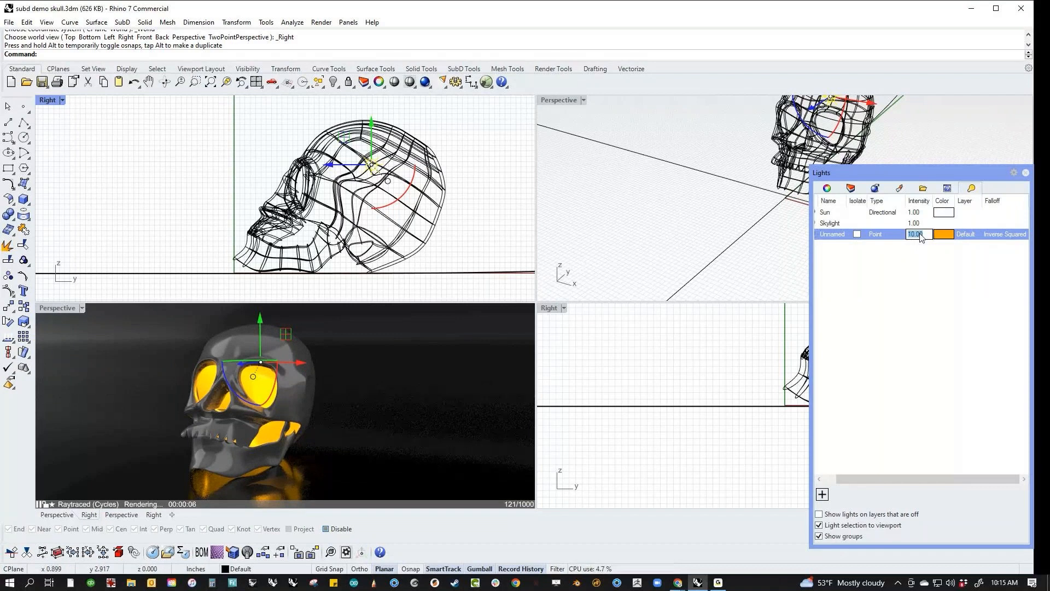
type("50")
key("Return")
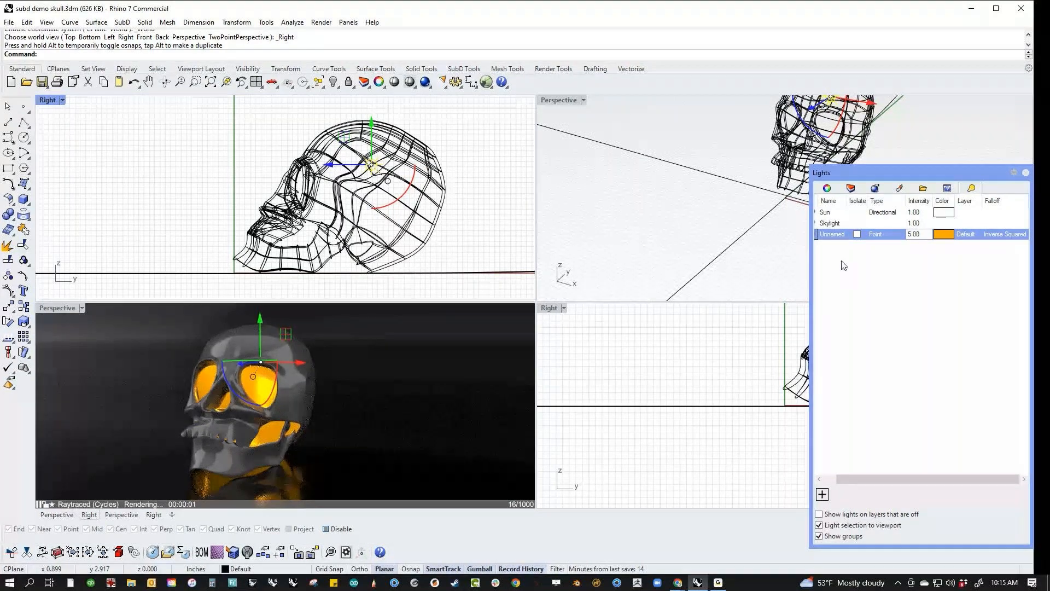
left_click(916, 234)
type("2")
key("Return")
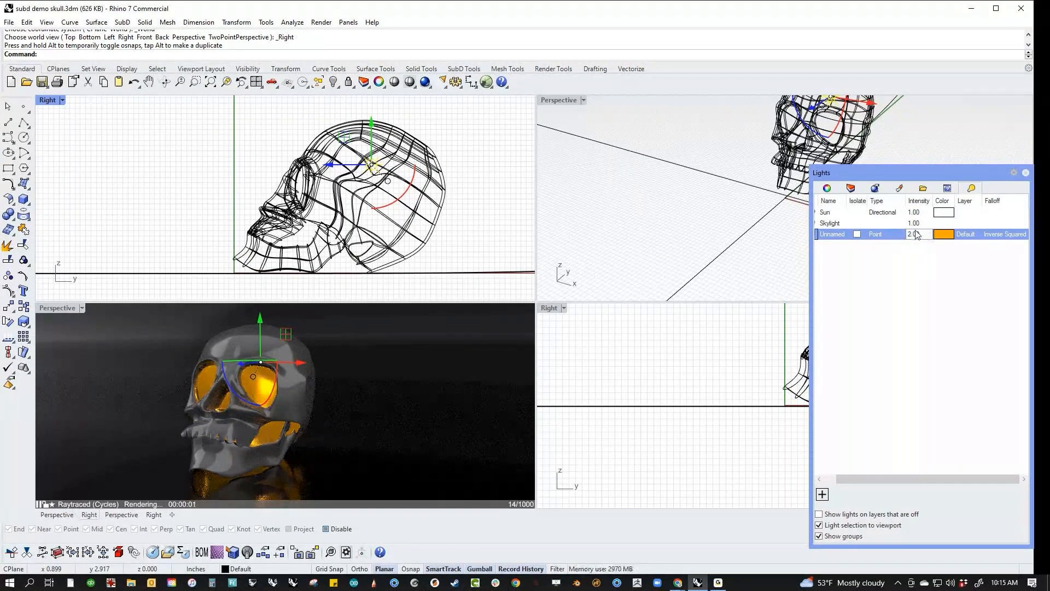
Set the point light's intensity to 8.
left_click(917, 234)
type("8")
key("Return")
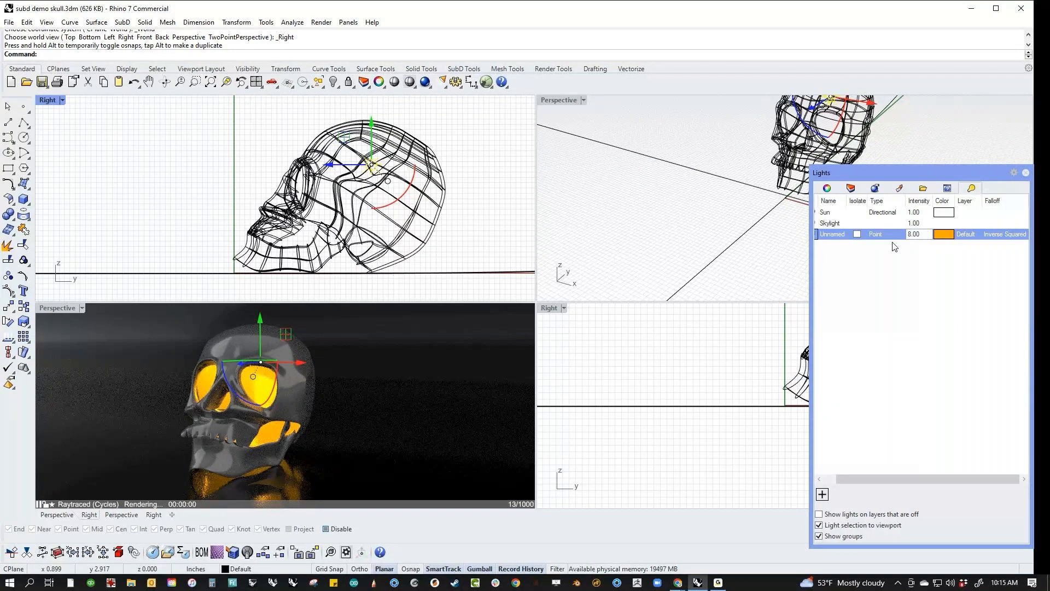
Maximize the raytraced perspective view, reposition the skull in the frame and deselect everything.
double_click(60, 308)
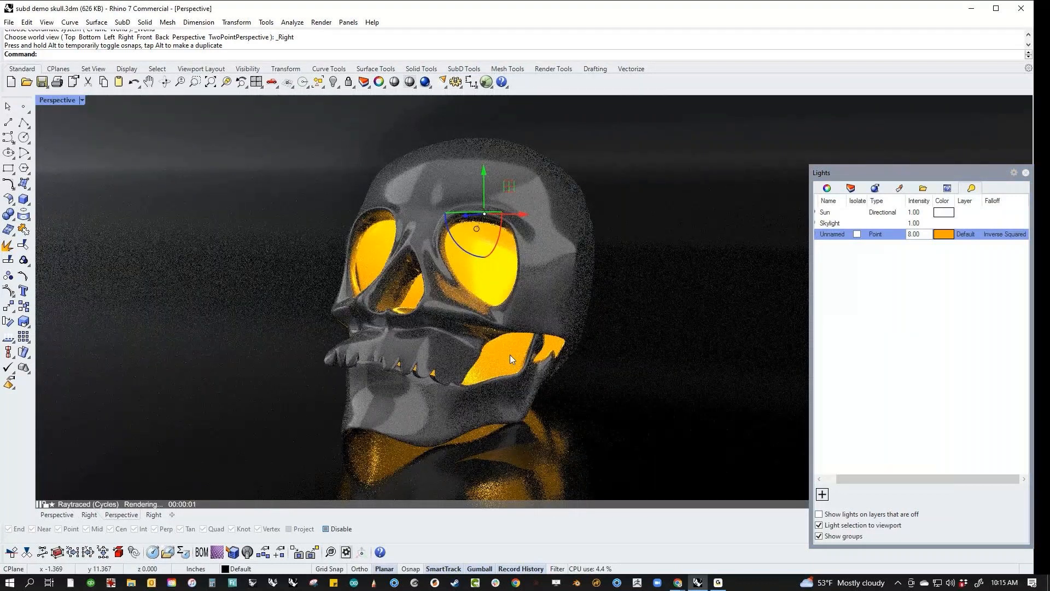
right_click_drag(510, 355, 524, 367, "shift")
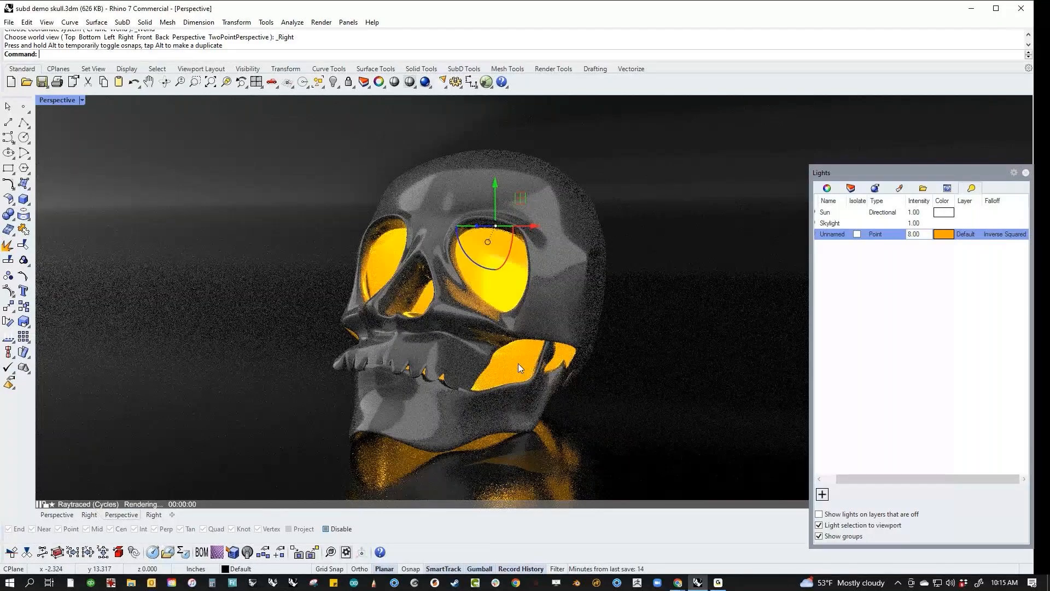
left_click(518, 363)
key("Escape")
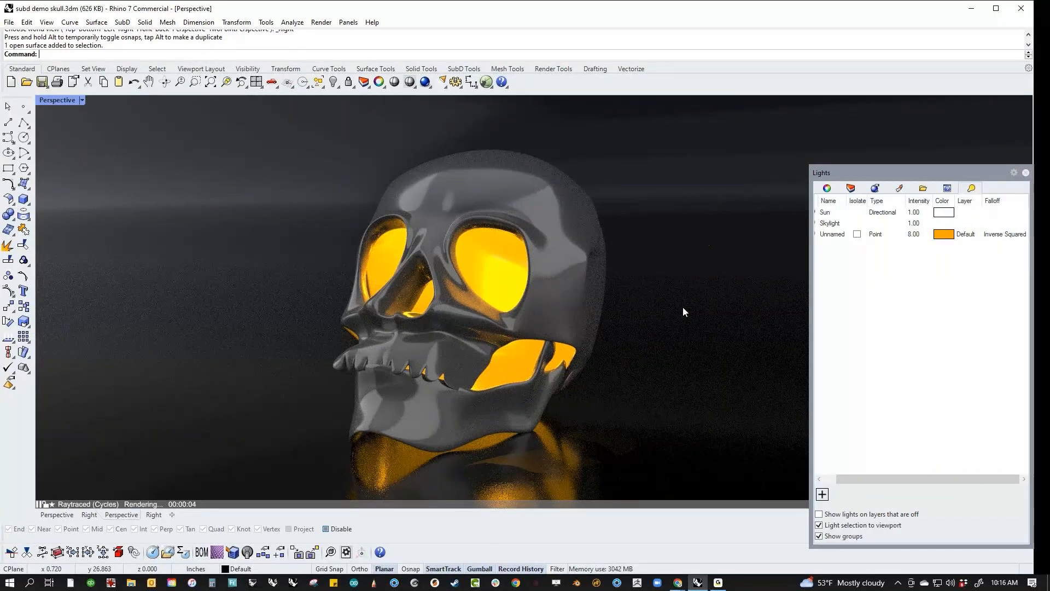
Add a Glow post effect to the perspective view.
left_click(827, 188)
left_click(860, 204)
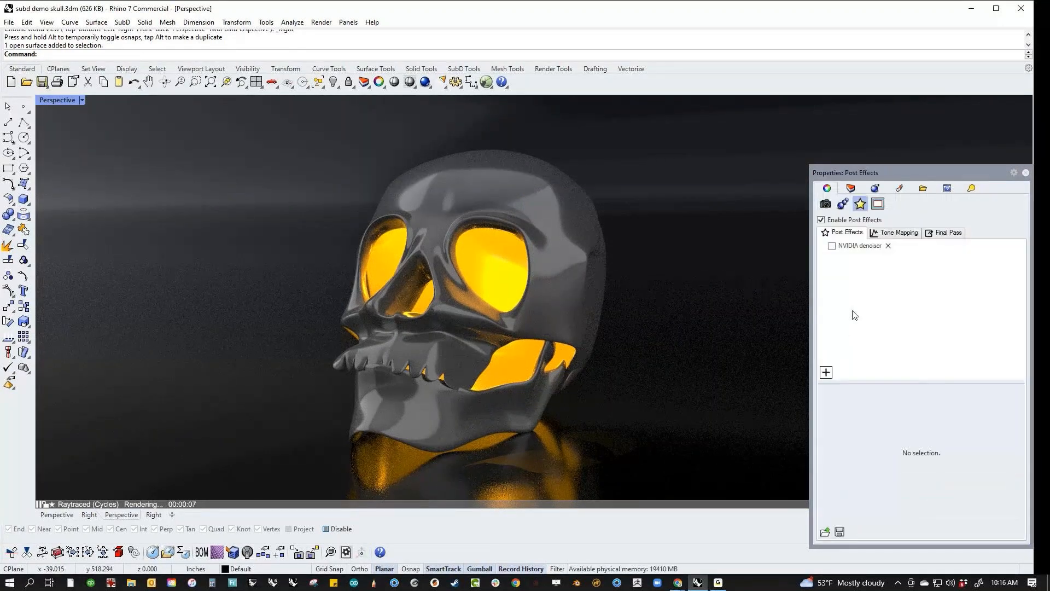
left_click(826, 372)
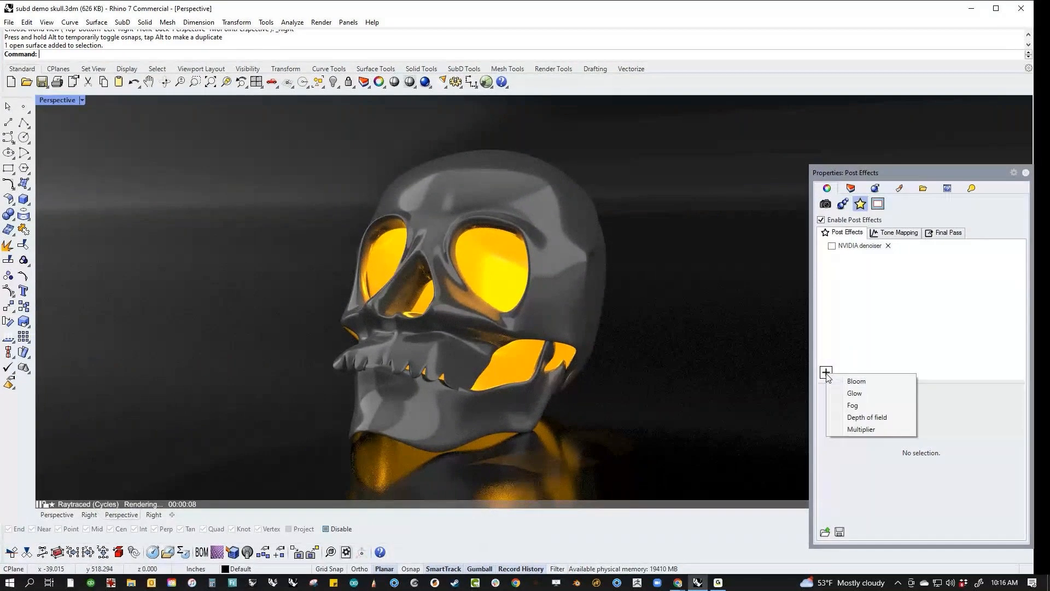
left_click(854, 393)
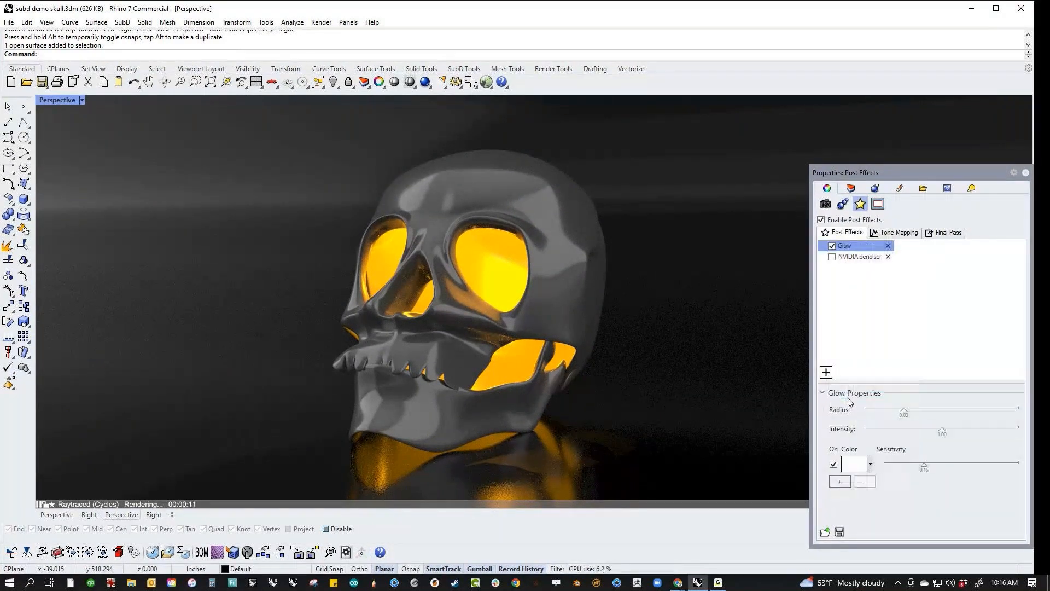
Set the glow color to yellow (RGB 255, 255, 0), sampled from the lit eye socket, and raise its sensitivity close to the maximum.
left_click(856, 465)
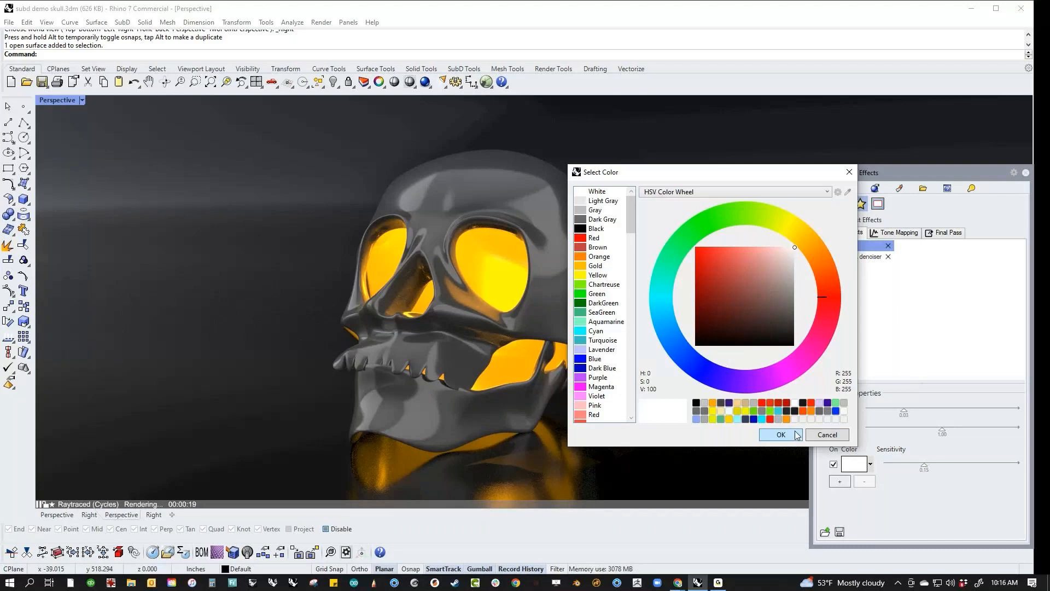
left_click(849, 192)
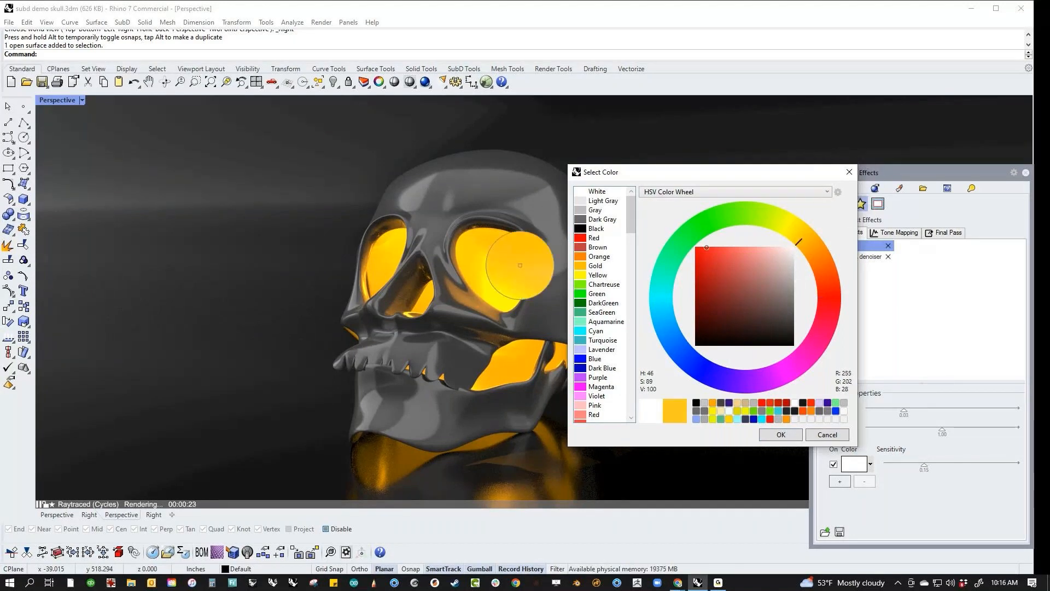
left_click(504, 280)
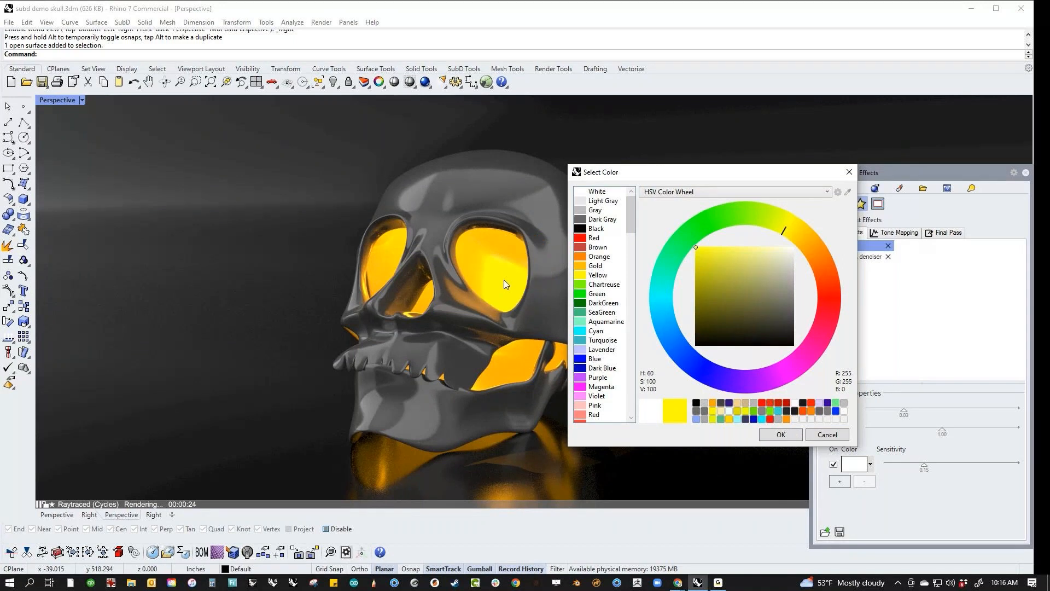
left_click(780, 434)
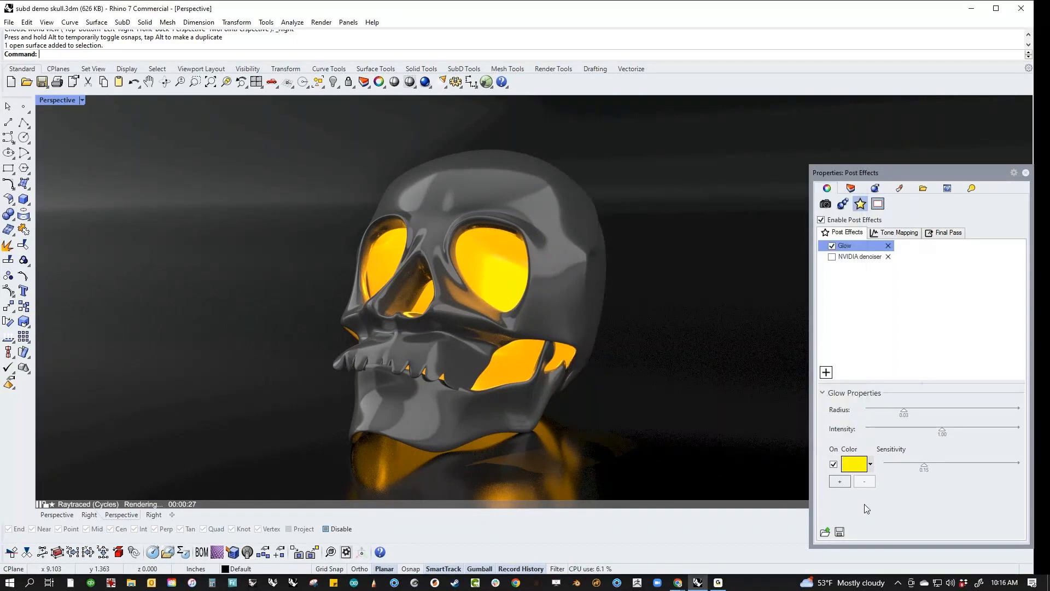
left_click_drag(925, 466, 1004, 465)
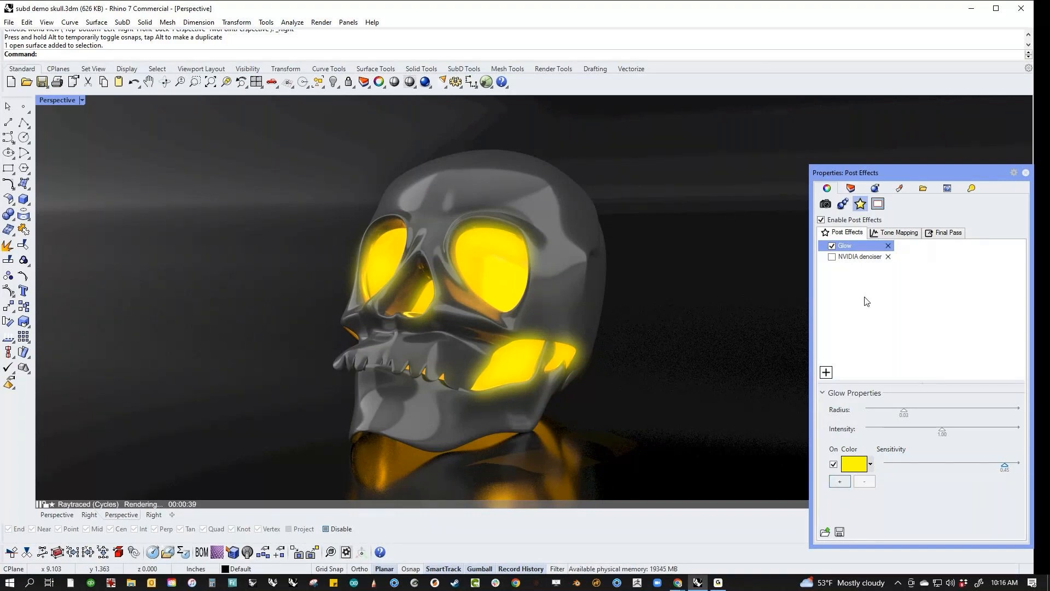
Enable the NVIDIA denoiser post effect for the raytraced view and close the post effects settings.
left_click(832, 256)
left_click(1025, 173)
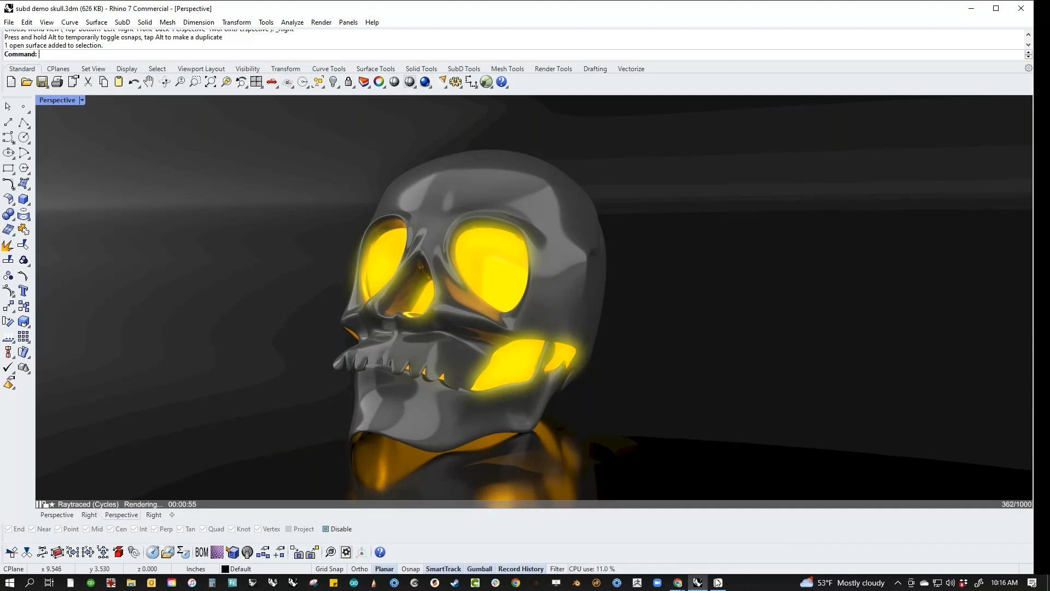
Set the skull's Plastic material to 67% clarity and 92% transparency, then close the materials settings.
left_click(348, 22)
left_click(368, 35)
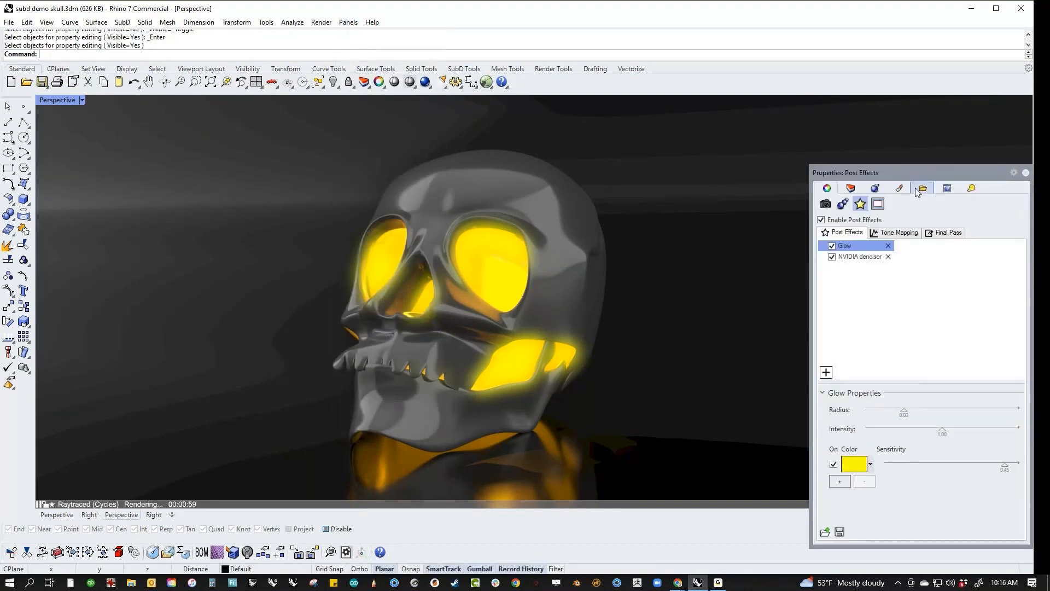
left_click_drag(925, 173, 904, 131)
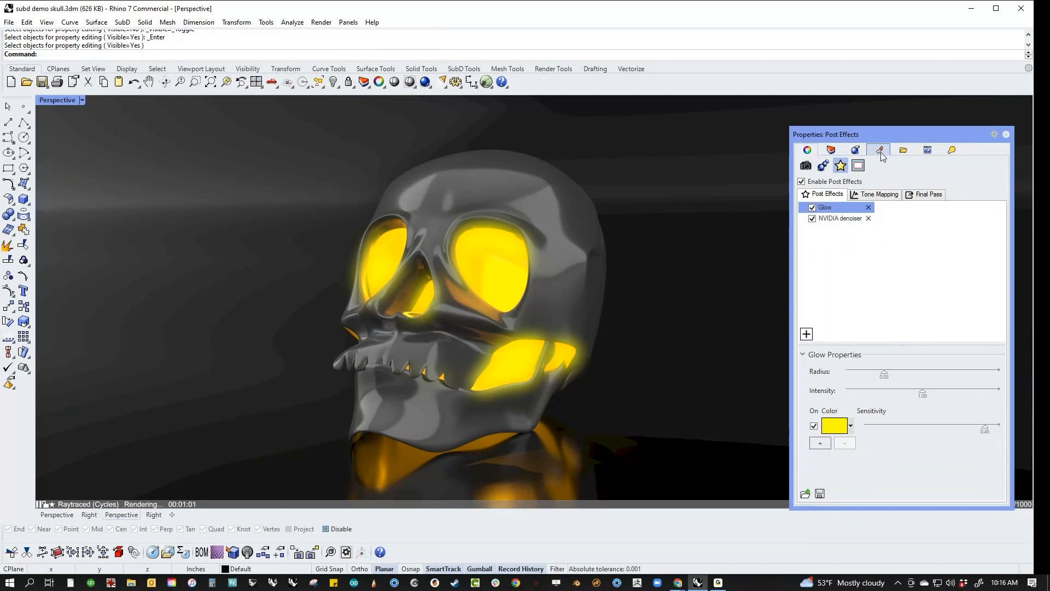
left_click(880, 153)
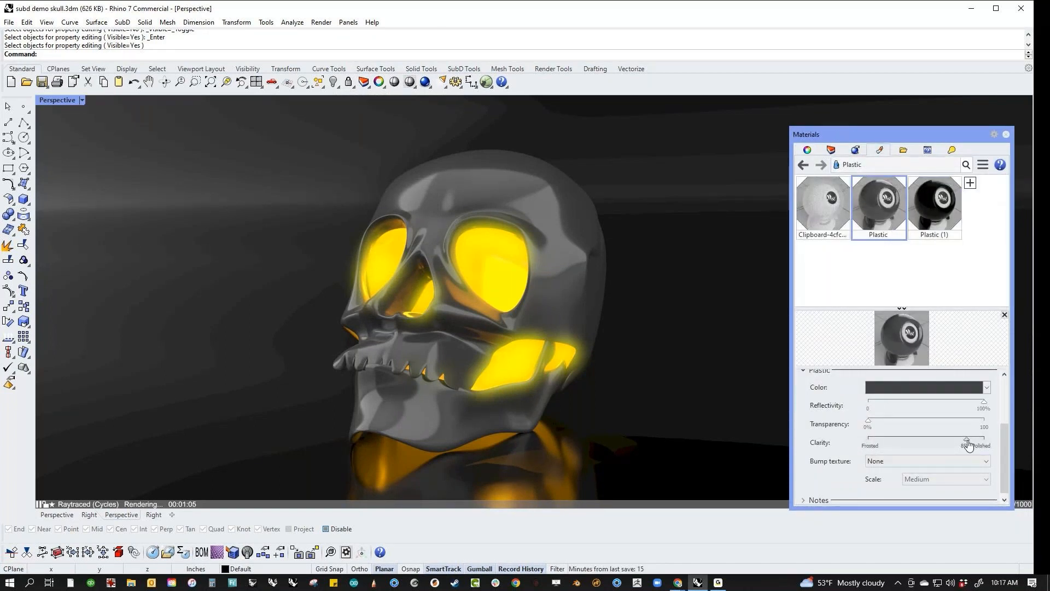
left_click_drag(968, 444, 936, 446)
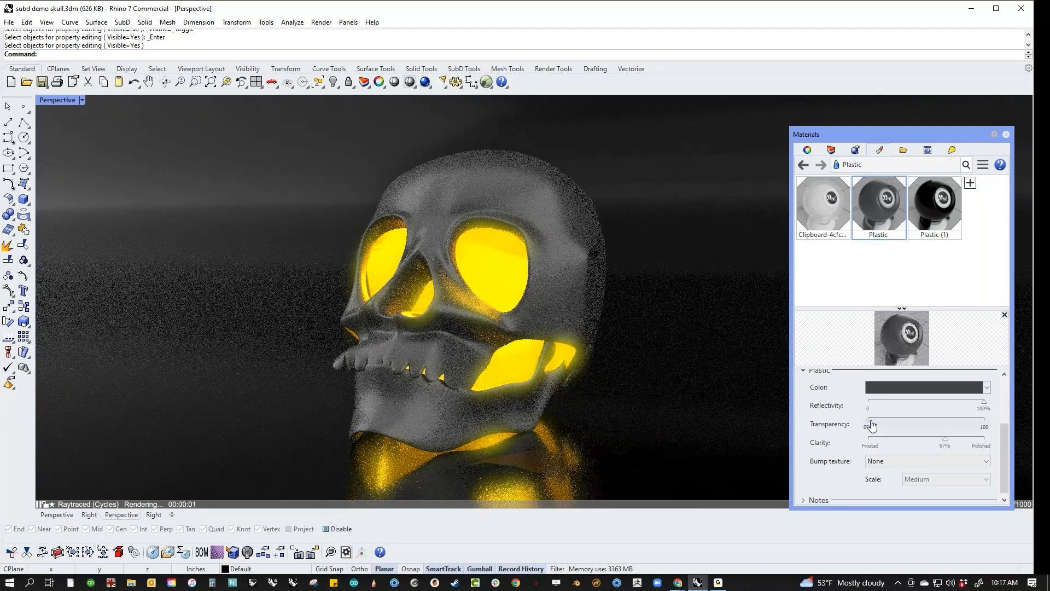
left_click_drag(872, 425, 963, 426)
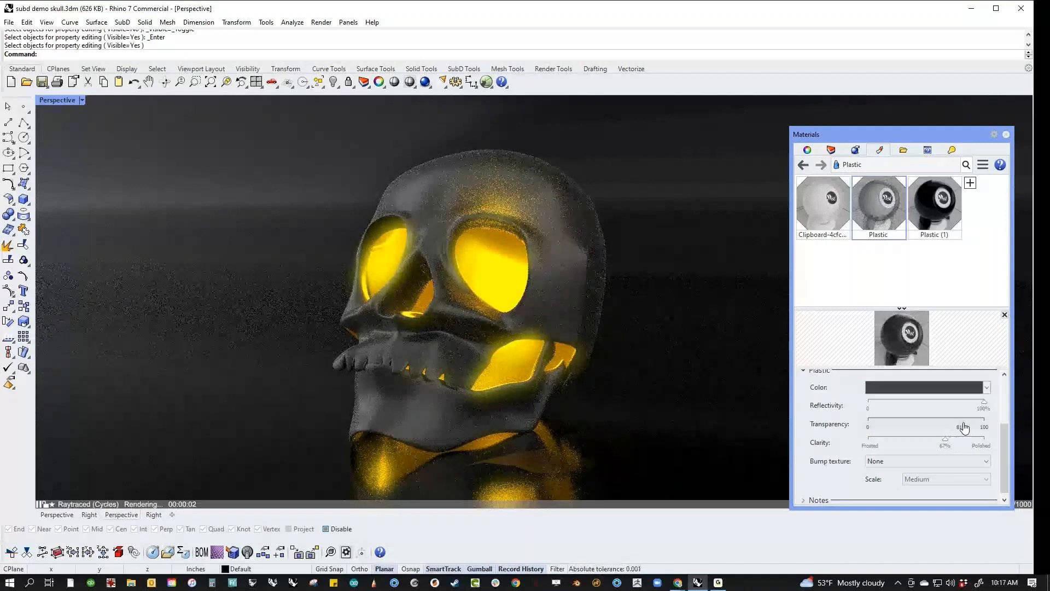
left_click_drag(963, 427, 976, 426)
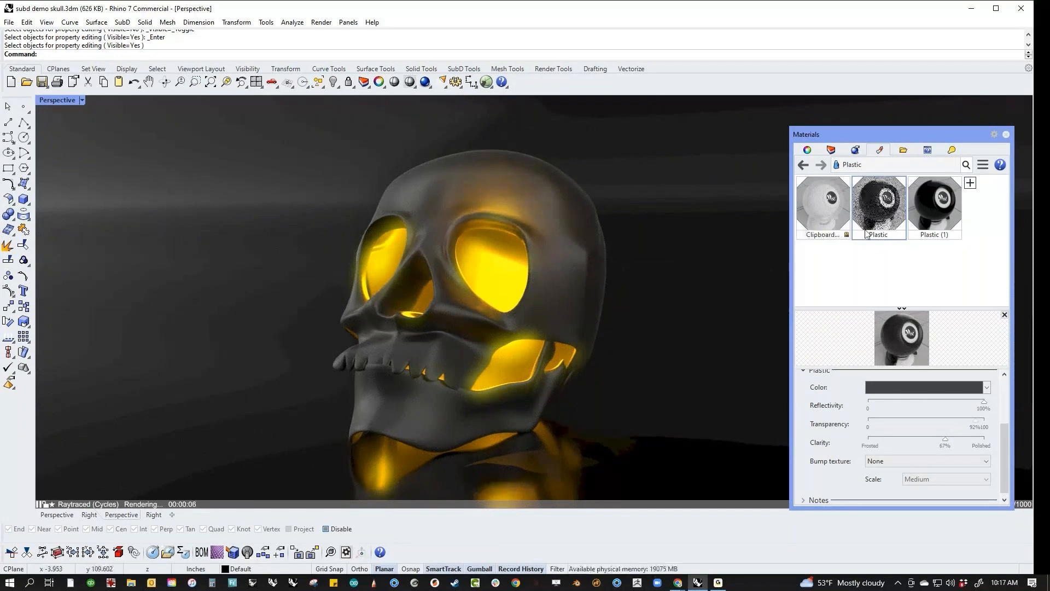
left_click(1005, 134)
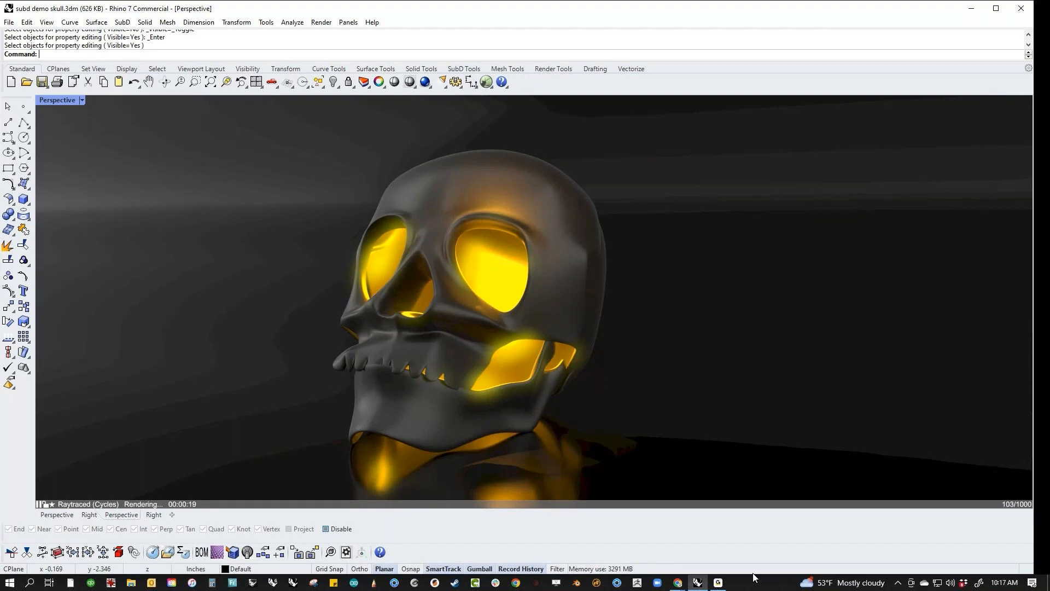
Turn the raytraced perspective view to face the skull from the front and center it horizontally.
mouse_move(642, 443)
right_mouse_down()
mouse_move(625, 445)
mouse_move(647, 449)
right_mouse_up()
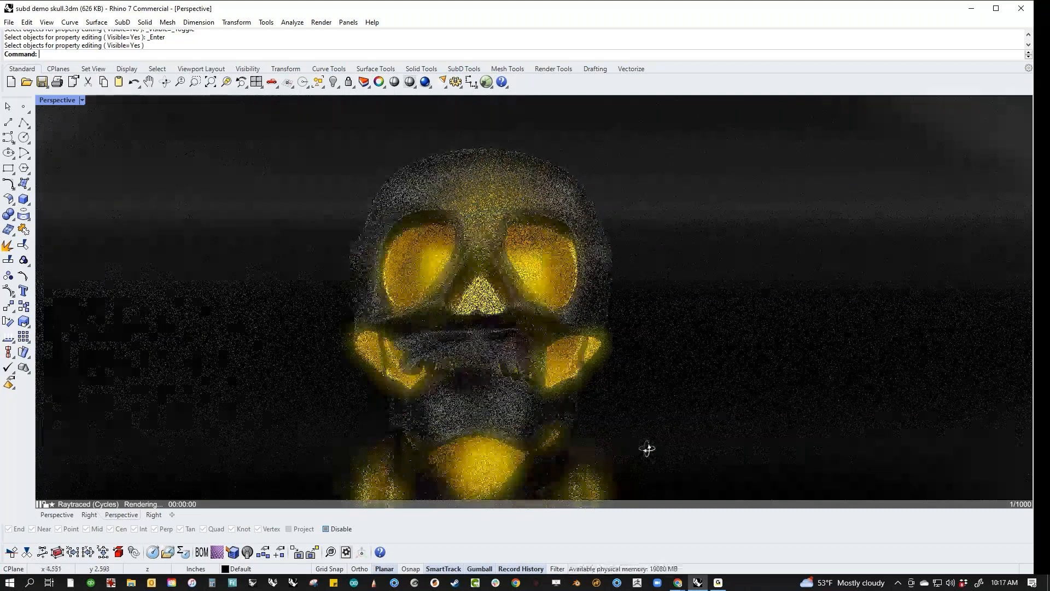
right_click_drag(647, 449, 631, 432)
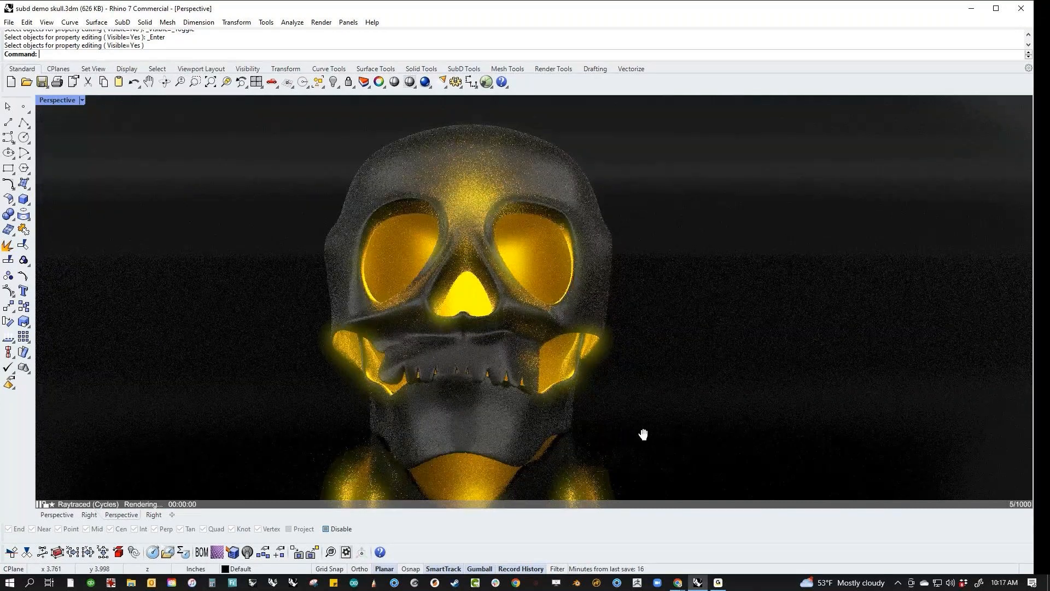
right_click_drag(643, 434, 663, 434, "shift")
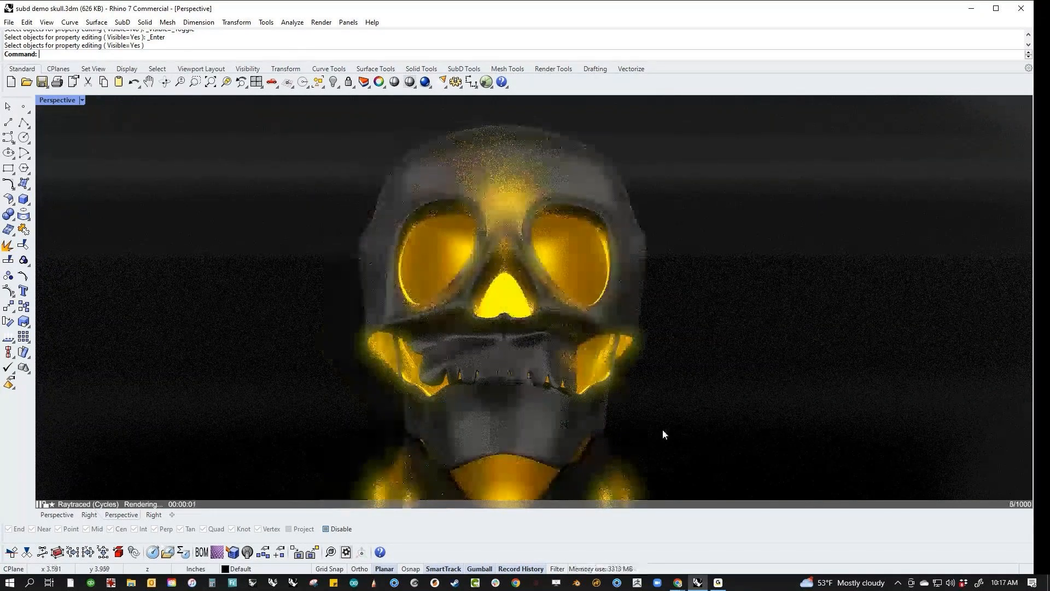